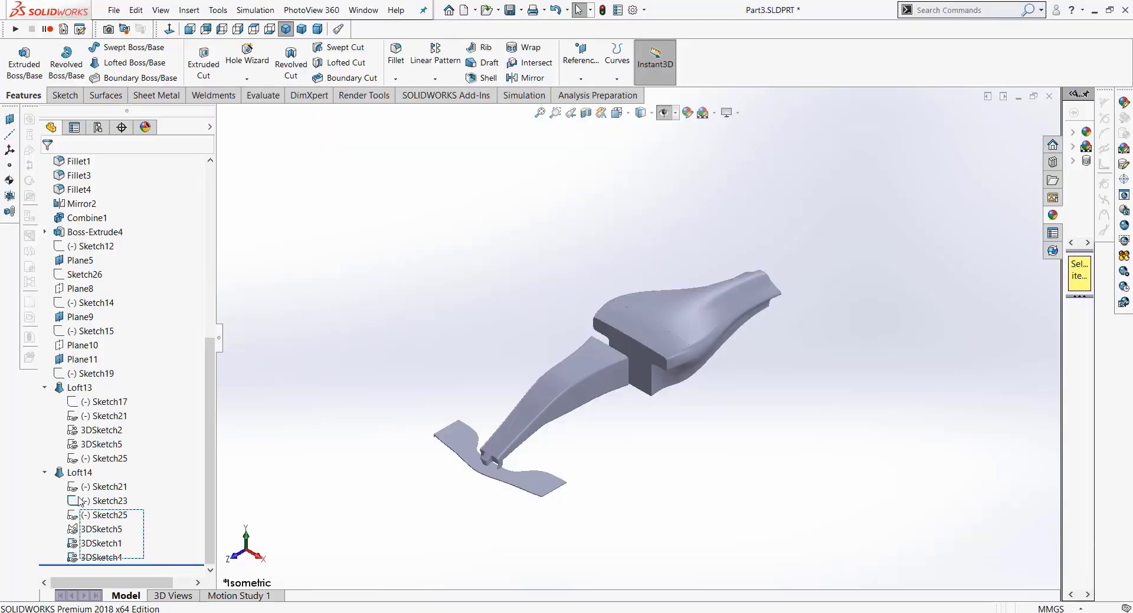
Step: Box-select the sketches nested under Loft14 in the feature tree
{"action": "left_click_drag", "start_coordinate": [81, 502], "coordinate": [81, 486]}
Step: Hide the Loft14 sketches and collapse Loft14 and Loft13 in the tree
{"action": "right_click", "coordinate": [81, 488]}
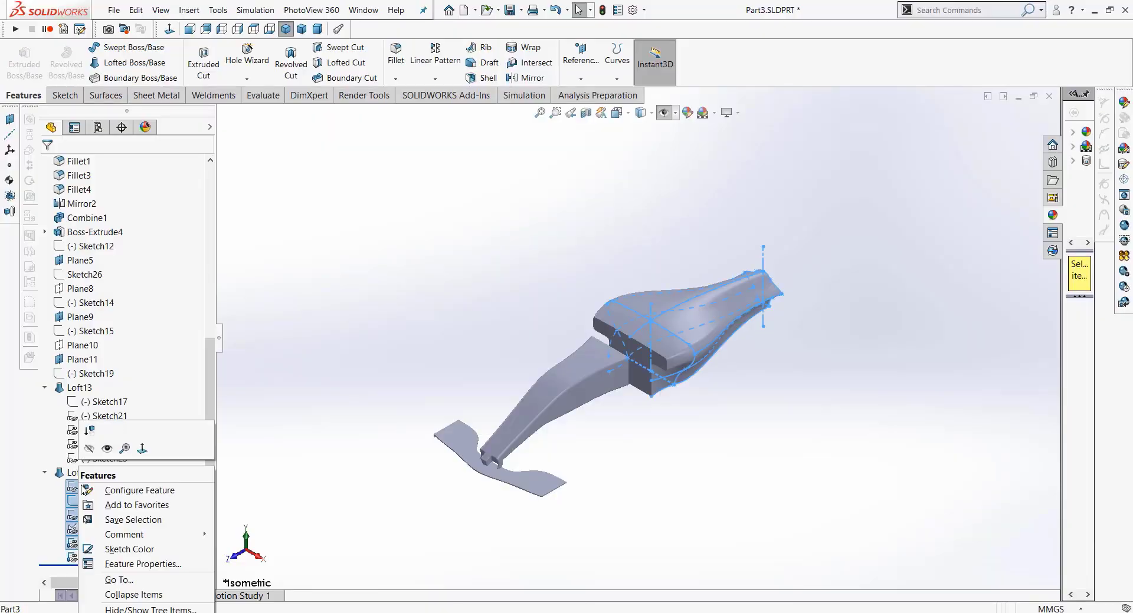
{"action": "left_click", "coordinate": [89, 449]}
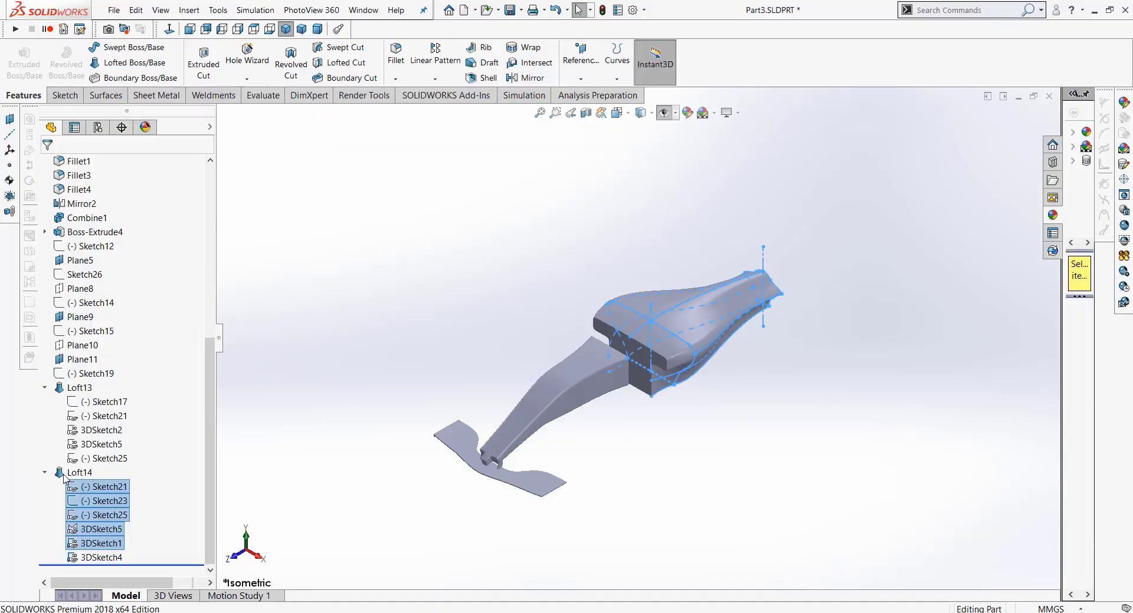
{"action": "left_click", "coordinate": [45, 473]}
{"action": "left_click", "coordinate": [45, 474]}
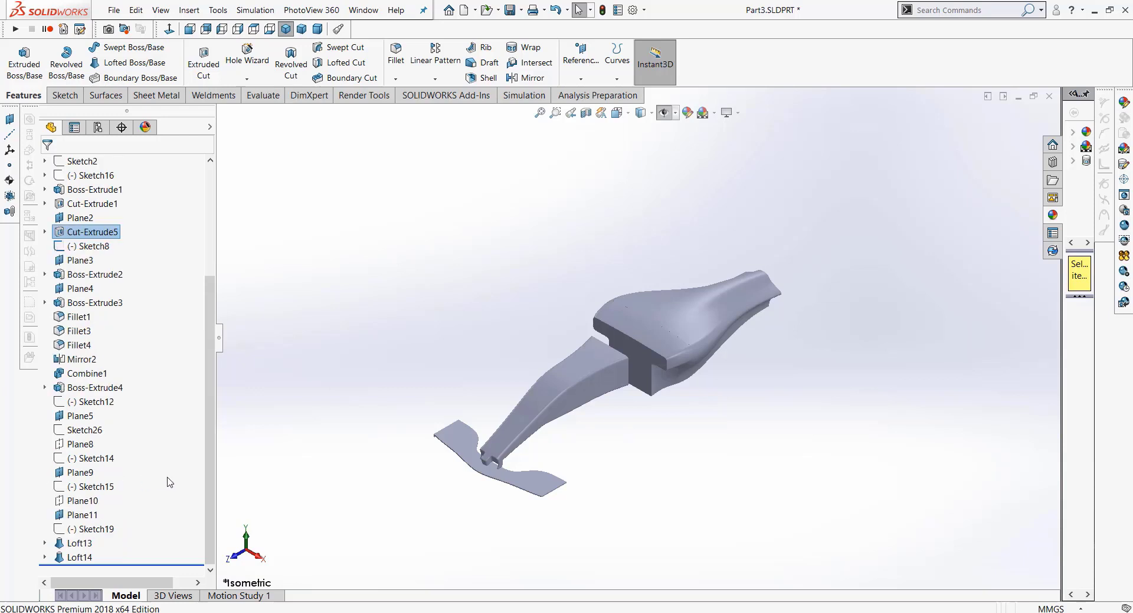
{"action": "scroll", "coordinate": [171, 481], "scroll_direction": "up", "scroll_amount": 4}
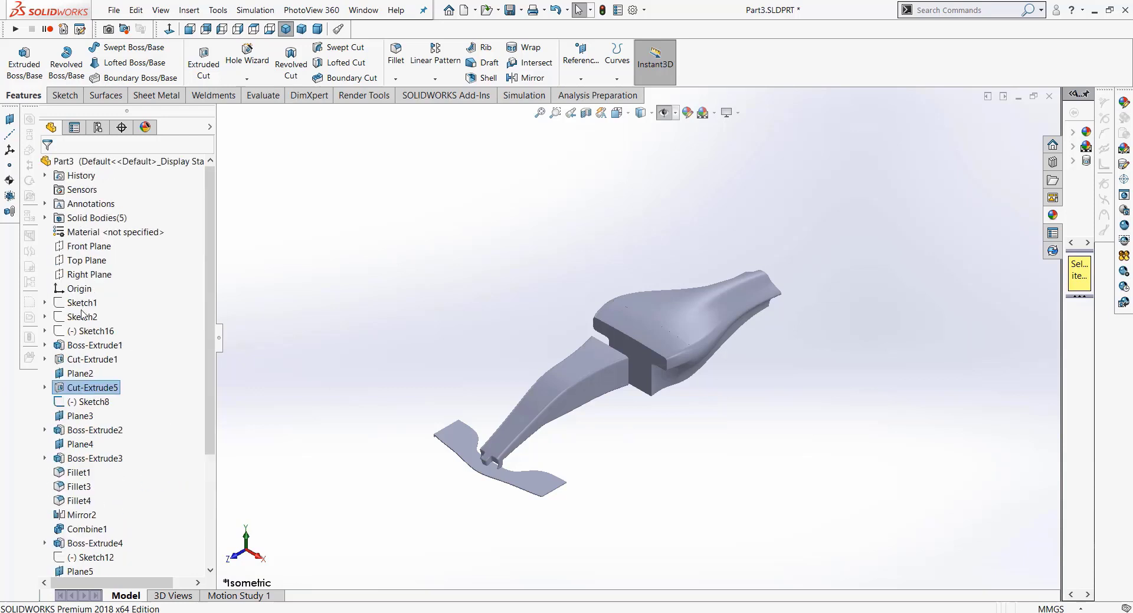
Step: Turn on reference planes, then hide Plane3 and Plane2
{"action": "left_click", "coordinate": [664, 112]}
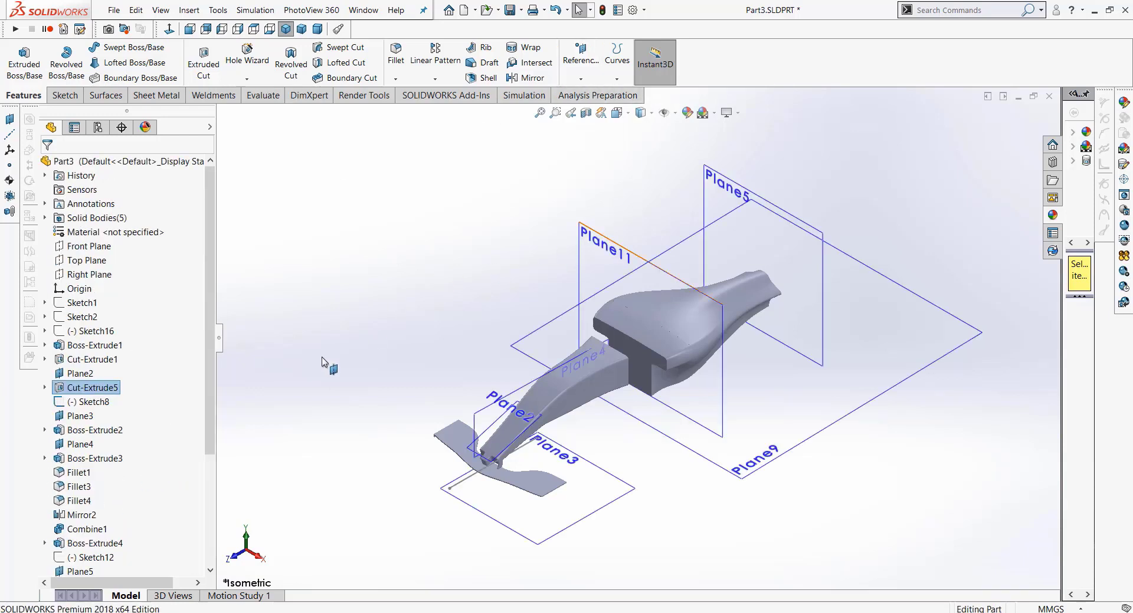
{"action": "right_click", "coordinate": [593, 247]}
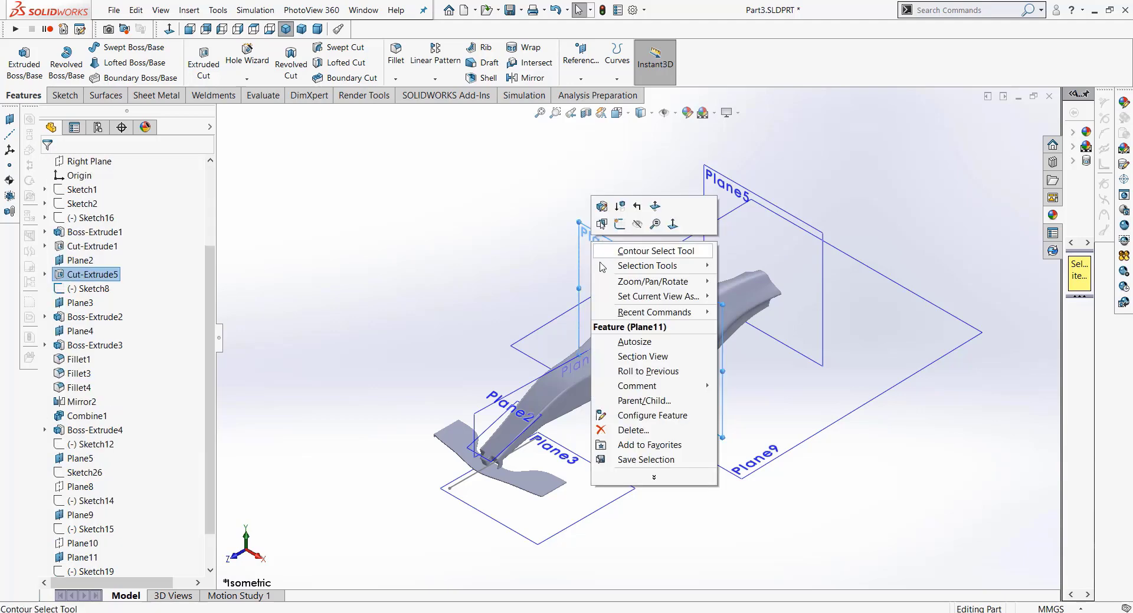
{"action": "left_click", "coordinate": [465, 271]}
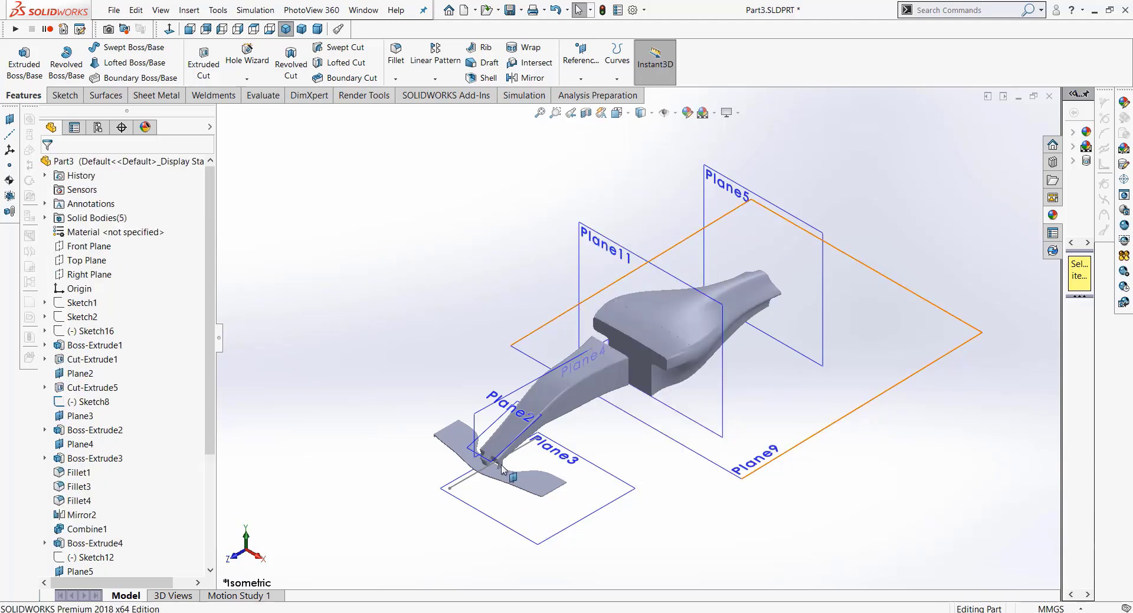
{"action": "right_click", "coordinate": [596, 509]}
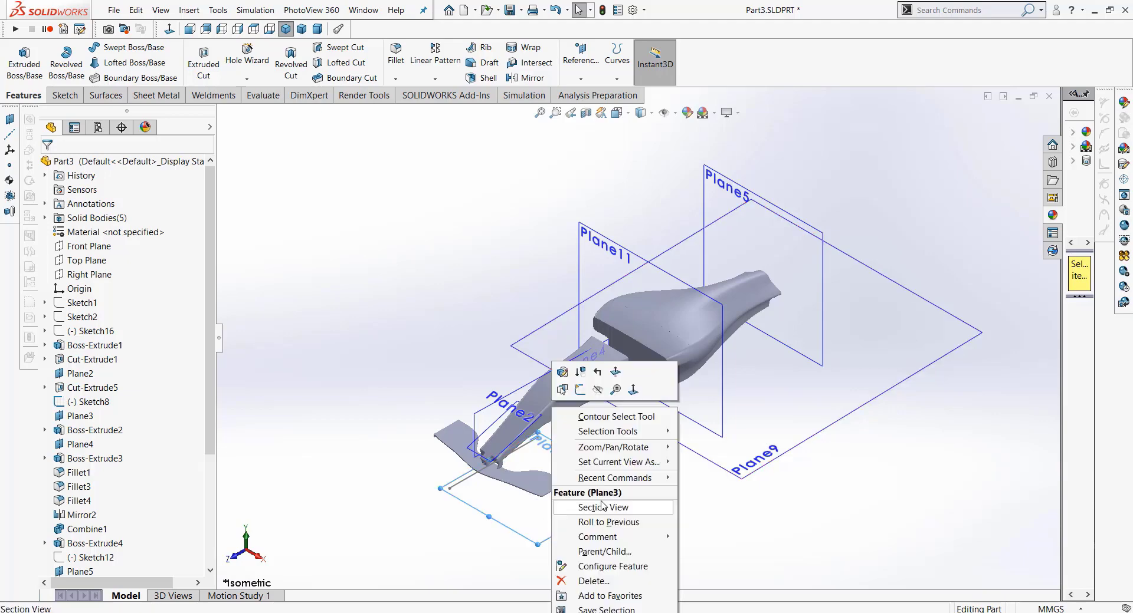
{"action": "left_click", "coordinate": [598, 390]}
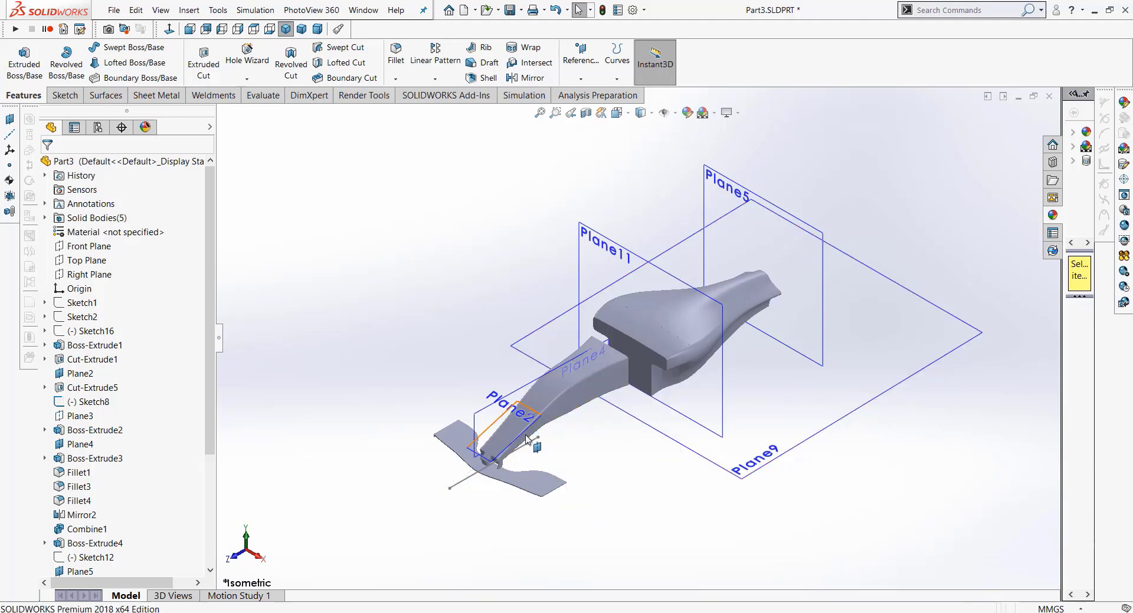
{"action": "right_click", "coordinate": [494, 453]}
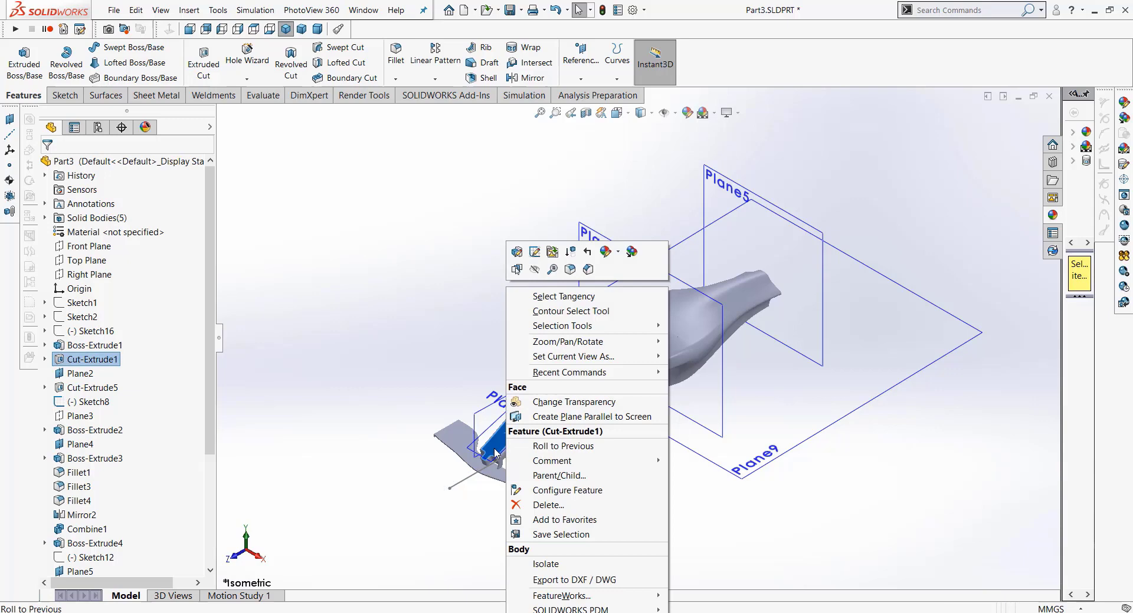
{"action": "left_click", "coordinate": [399, 420]}
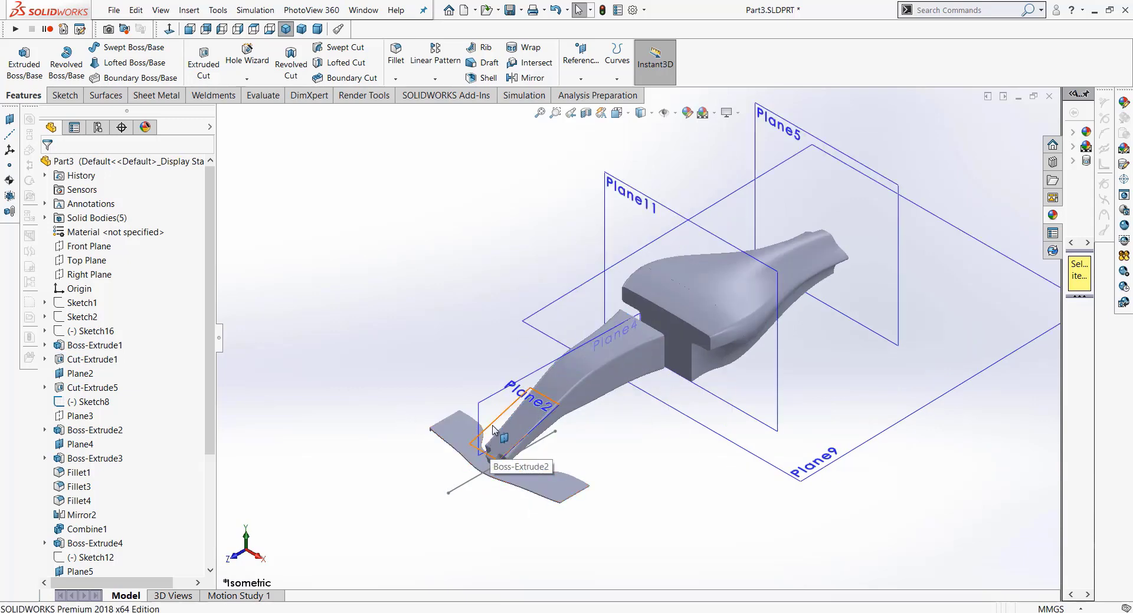
{"action": "right_click", "coordinate": [494, 429]}
{"action": "left_click", "coordinate": [534, 372]}
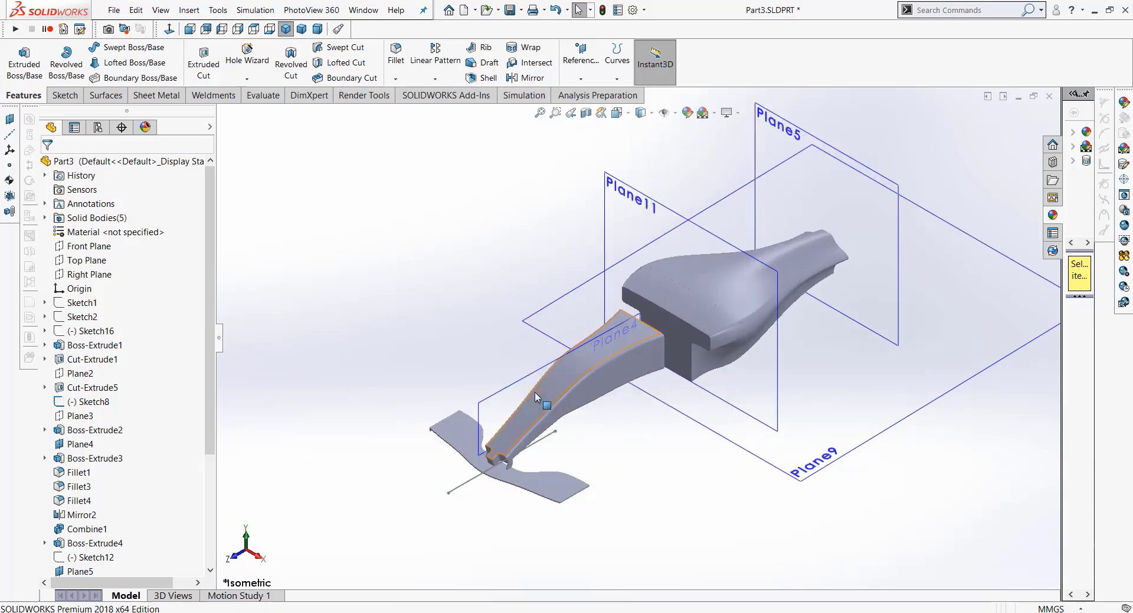
Step: Show Sketch16 and Sketch2 to display the front and top car reference pictures
{"action": "right_click", "coordinate": [72, 333]}
{"action": "left_click", "coordinate": [84, 339]}
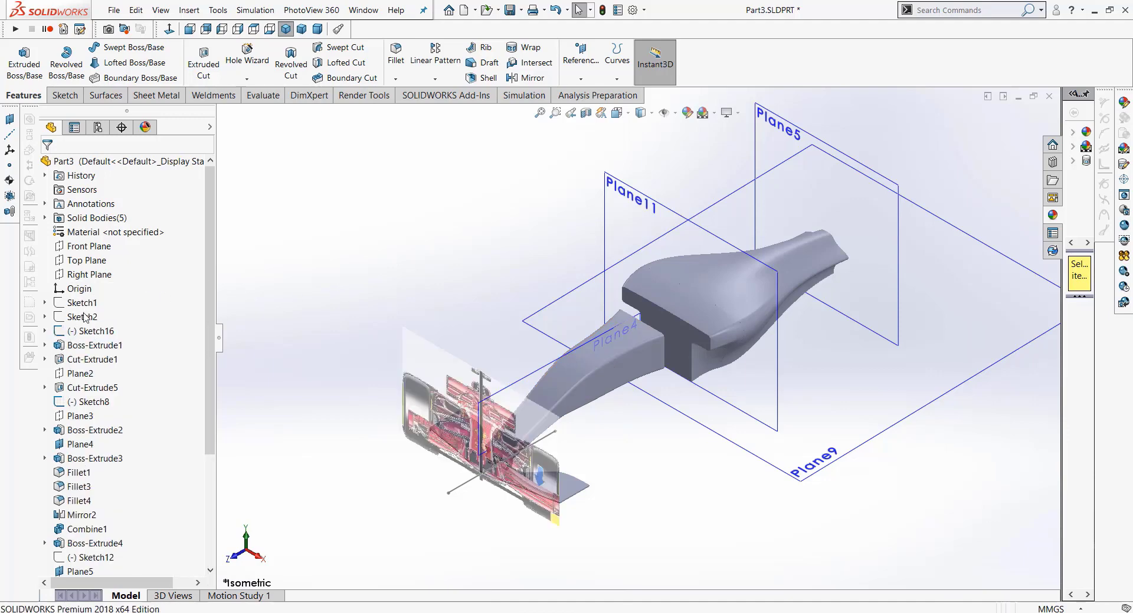
{"action": "right_click", "coordinate": [77, 317]}
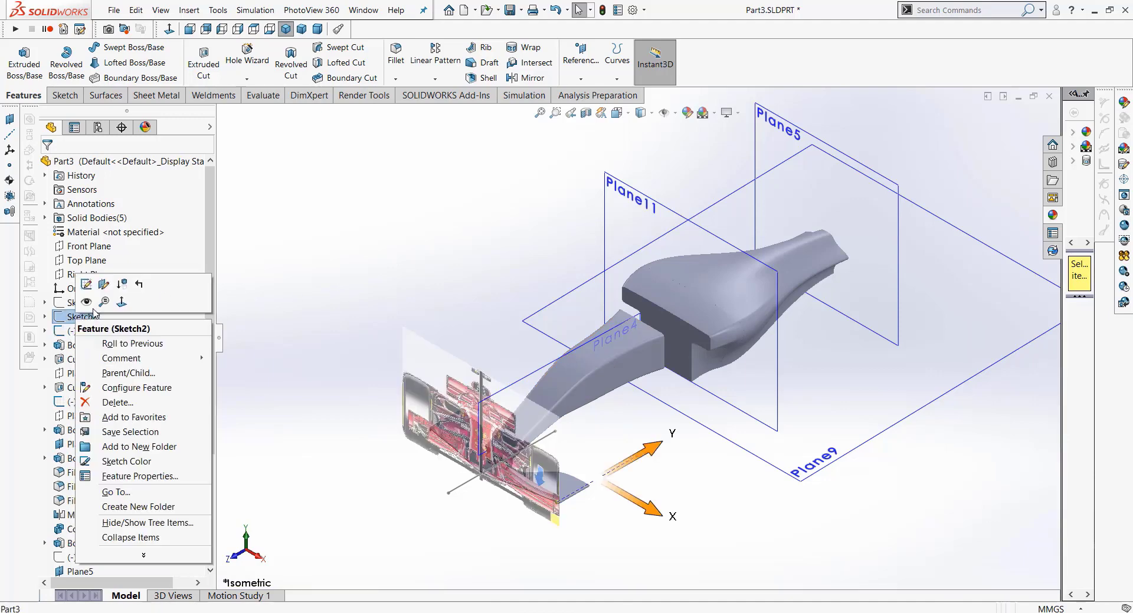
{"action": "left_click", "coordinate": [89, 311]}
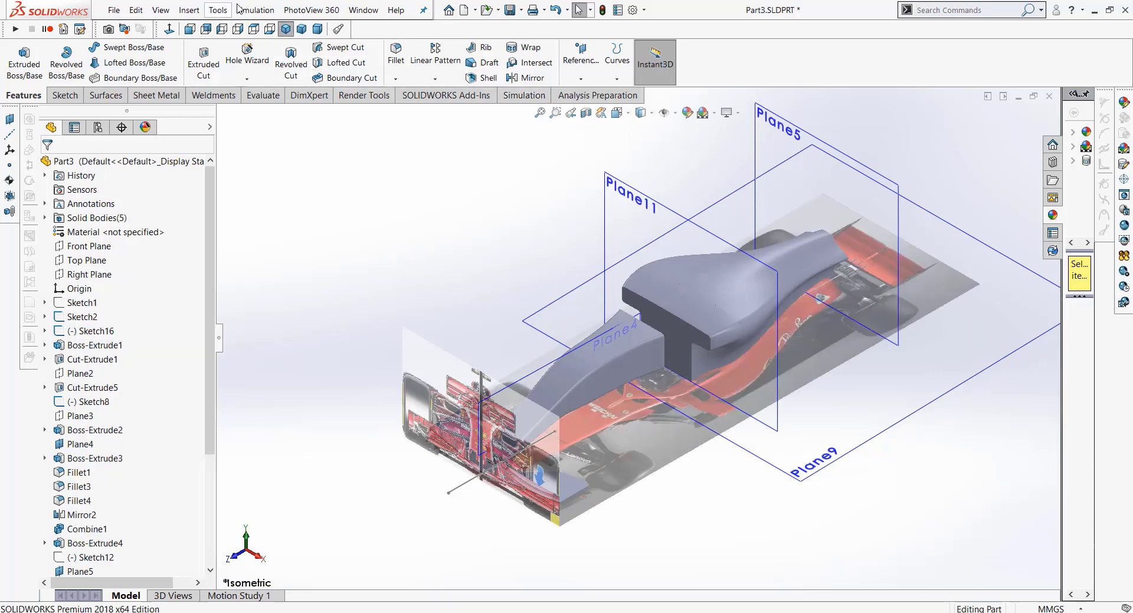
Step: Switch to Top view and start Sketch31 on Top Plane
{"action": "left_click", "coordinate": [168, 29]}
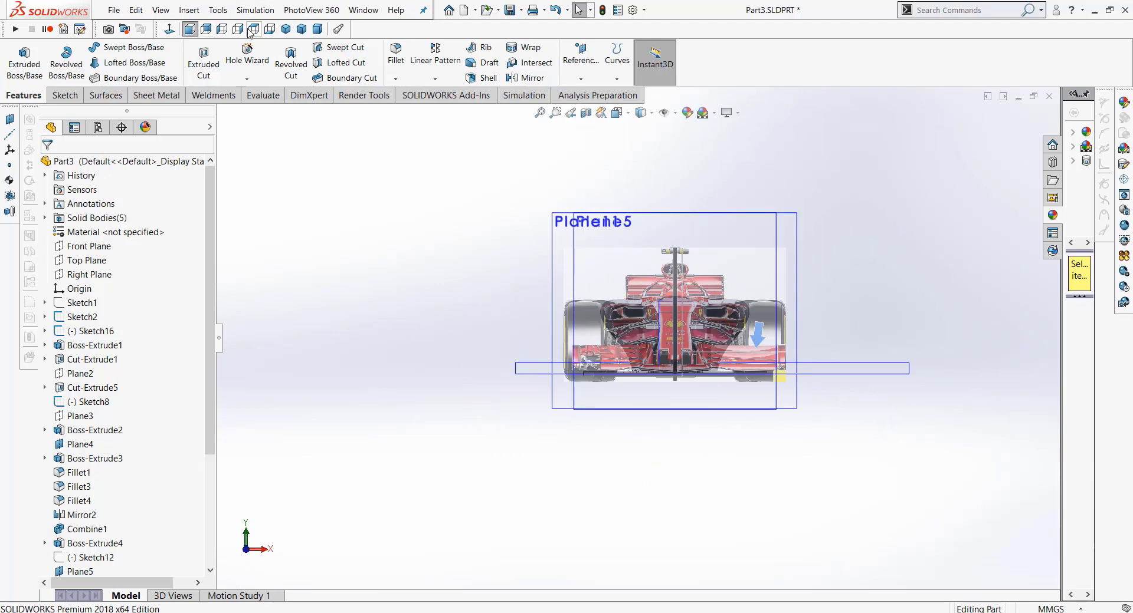
{"action": "left_click", "coordinate": [252, 30]}
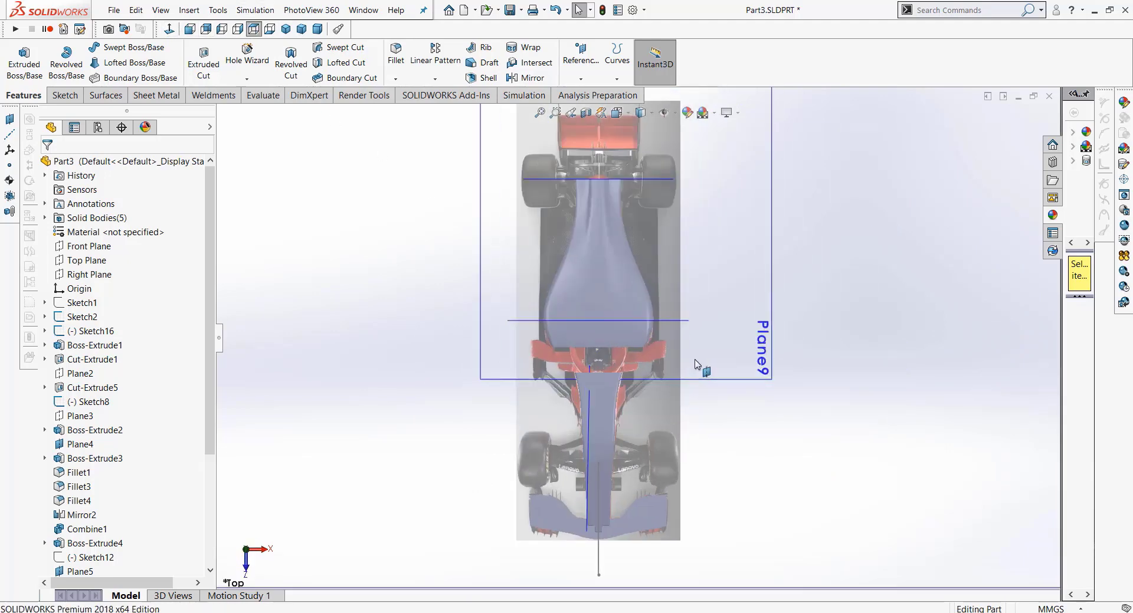
{"action": "scroll", "coordinate": [702, 376], "scroll_direction": "down", "scroll_amount": 3}
{"action": "left_click", "coordinate": [95, 261]}
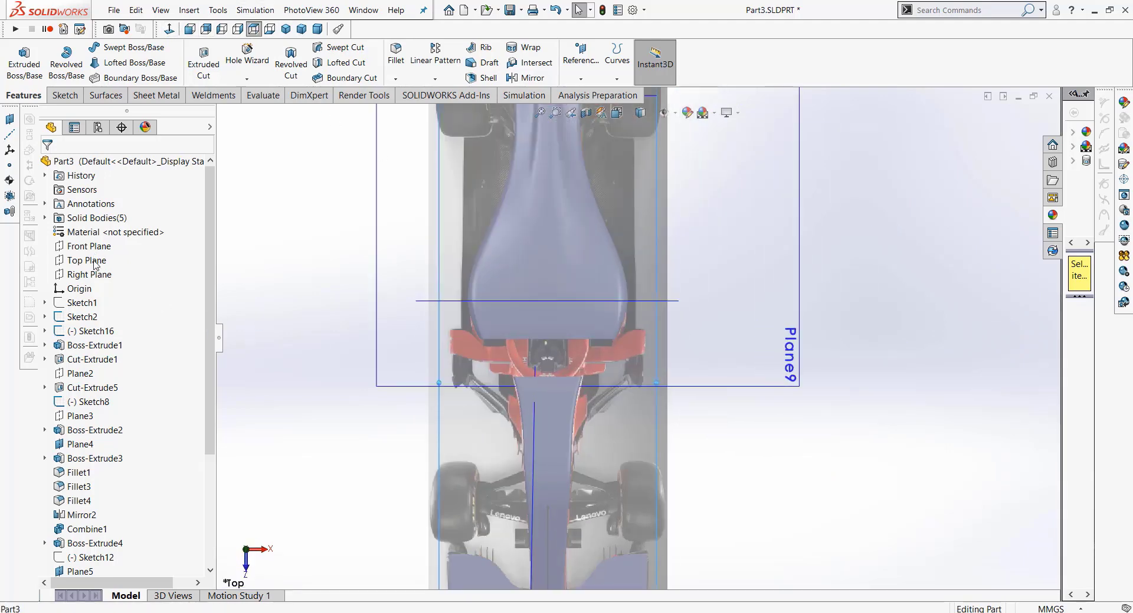
{"action": "left_click", "coordinate": [104, 243]}
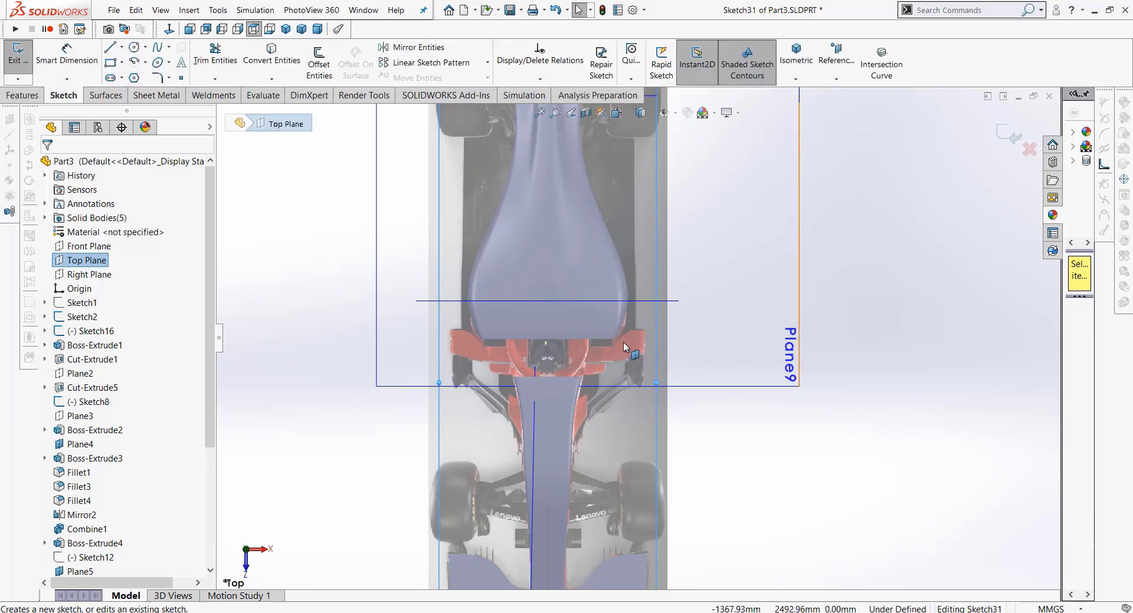
Step: Zoom in on the car, try the Spline tool, then back out of it
{"action": "scroll", "coordinate": [569, 318], "scroll_direction": "down", "scroll_amount": 2}
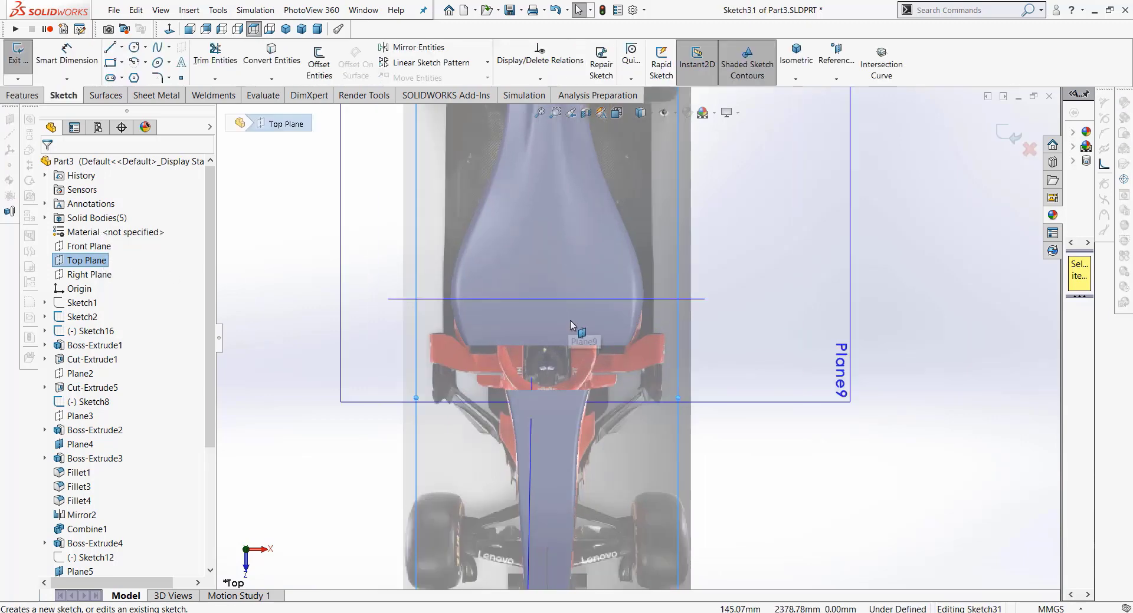
{"action": "scroll", "coordinate": [572, 326], "scroll_direction": "down", "scroll_amount": 1}
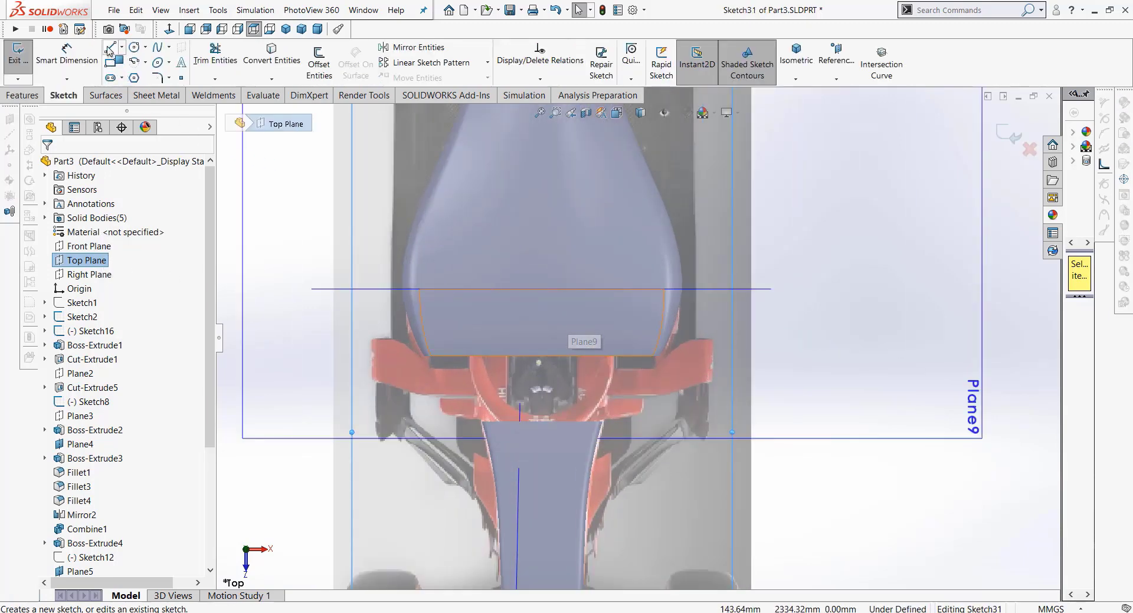
{"action": "left_click", "coordinate": [157, 47]}
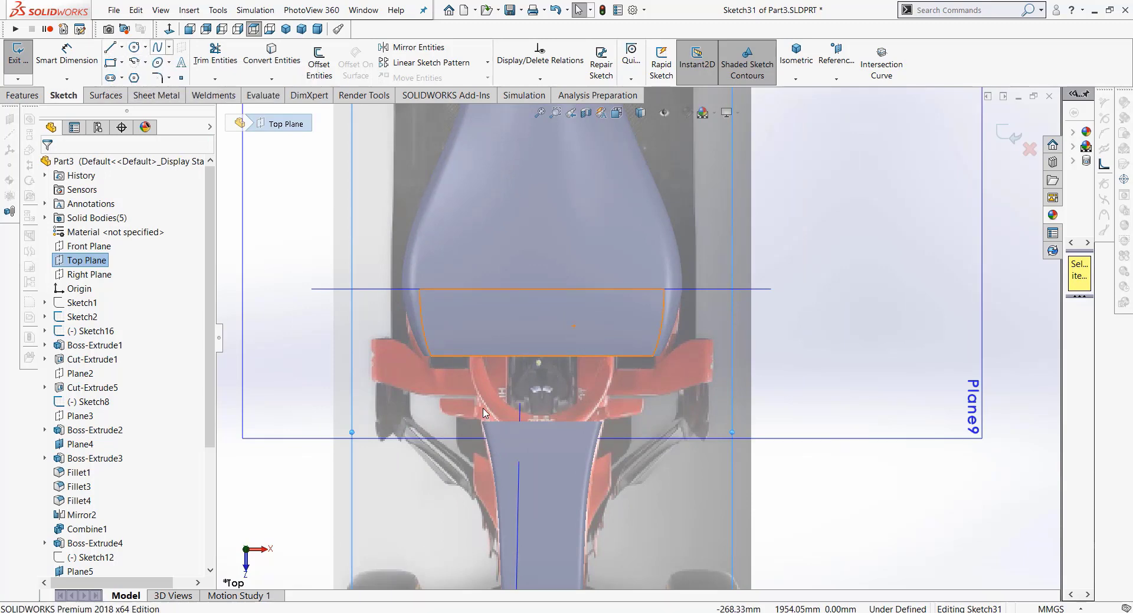
{"action": "scroll", "coordinate": [483, 426], "scroll_direction": "down", "scroll_amount": 3}
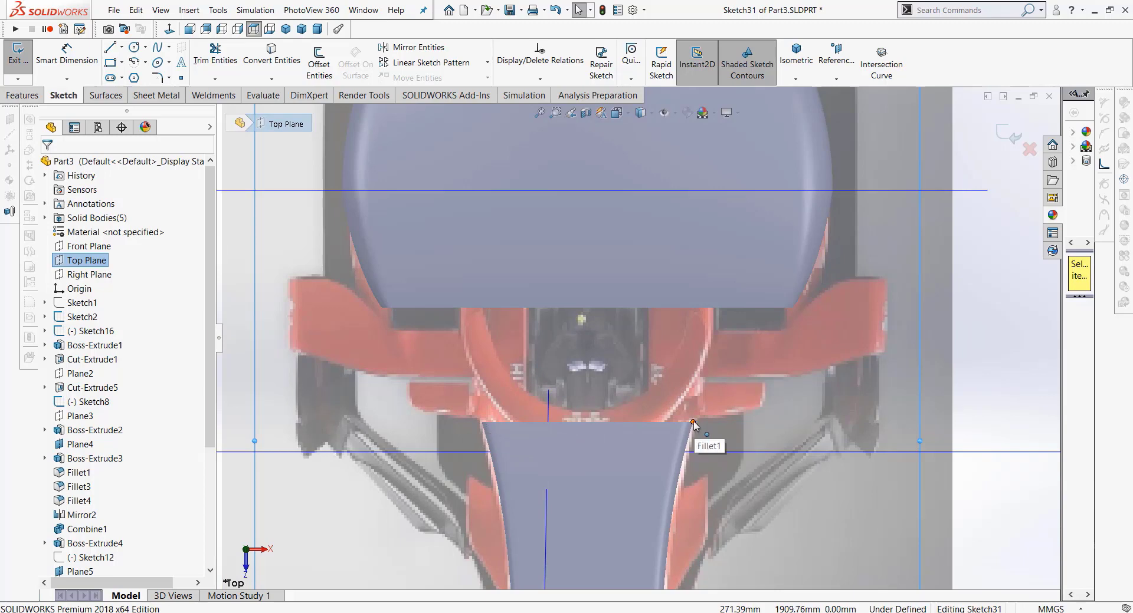
{"action": "key", "text": "ctrl+z"}
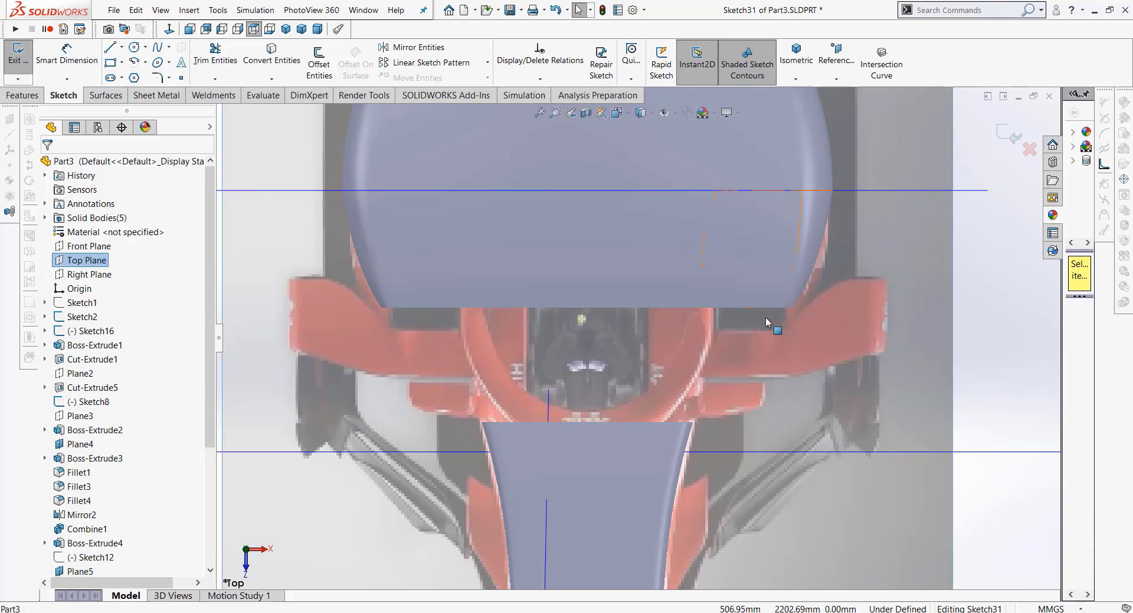
Step: Draw a spline from the loft edge corner to the body's rear edge and bend it into a curve
{"action": "left_click", "coordinate": [158, 50]}
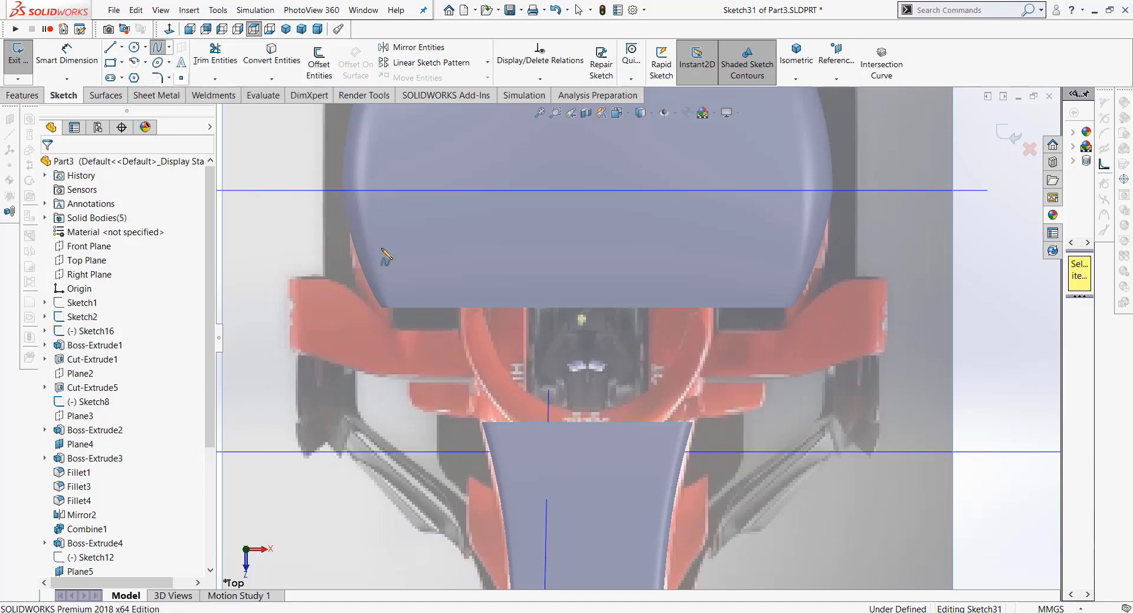
{"action": "left_click", "coordinate": [693, 423]}
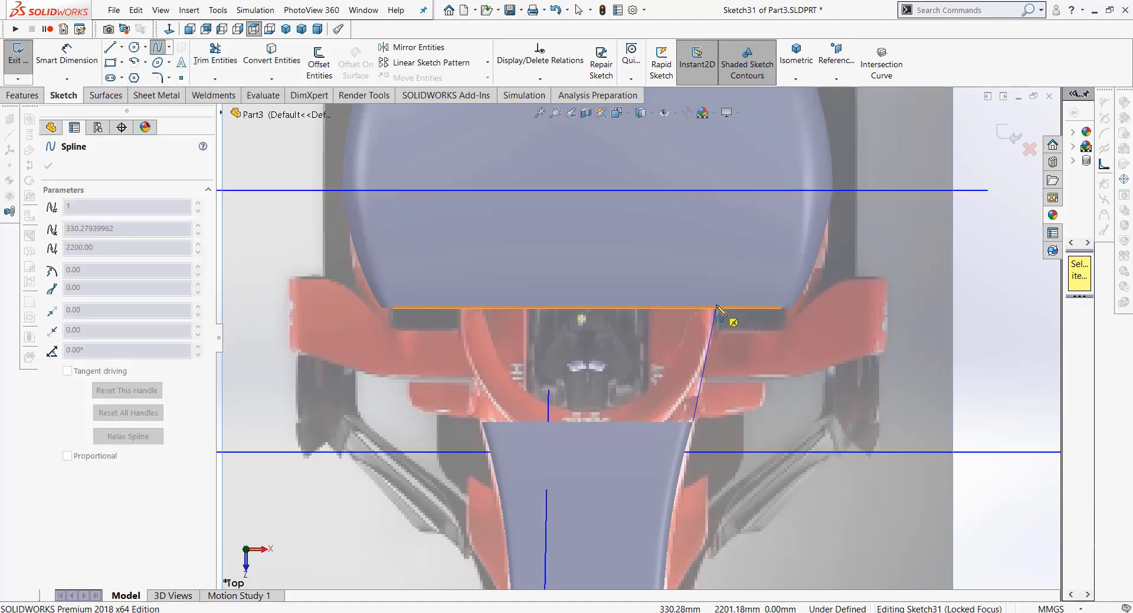
{"action": "left_click", "coordinate": [716, 307]}
{"action": "right_click", "coordinate": [751, 378]}
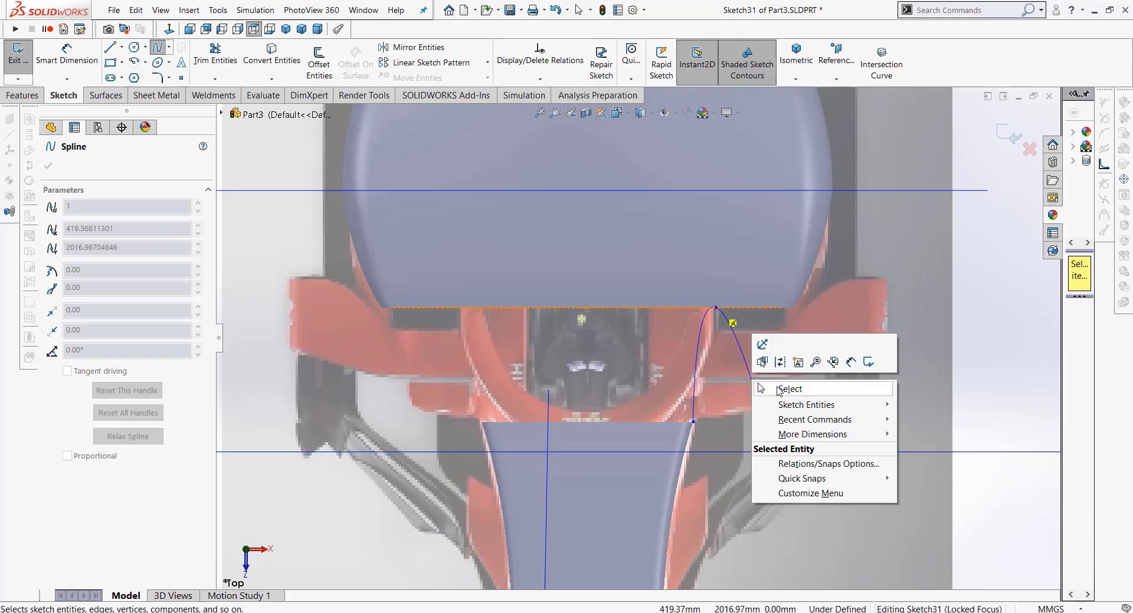
{"action": "left_click", "coordinate": [776, 388]}
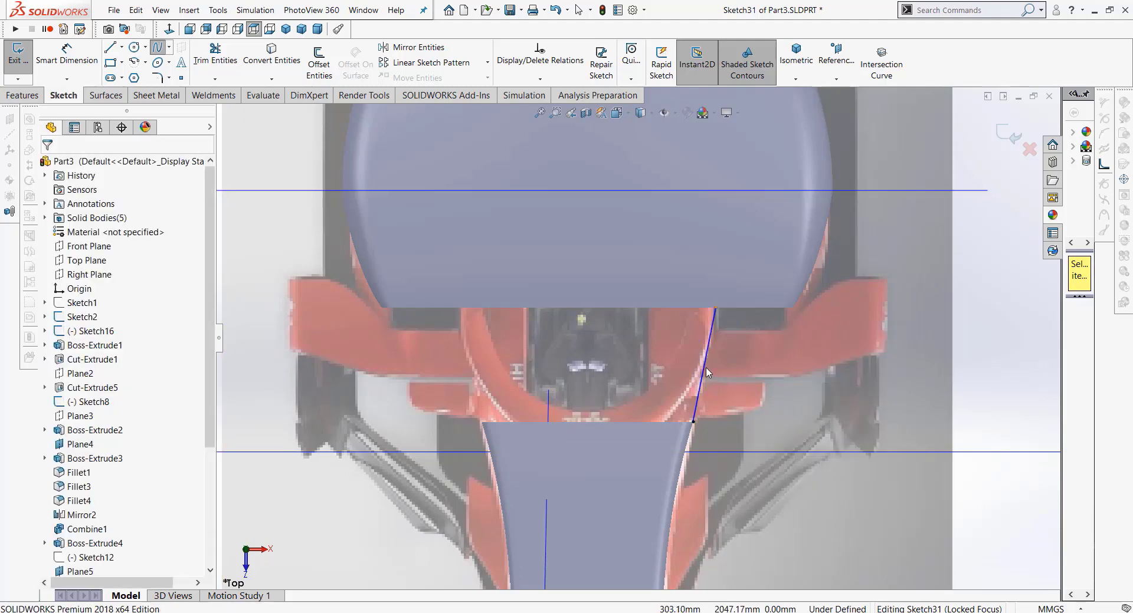
{"action": "left_click", "coordinate": [705, 368]}
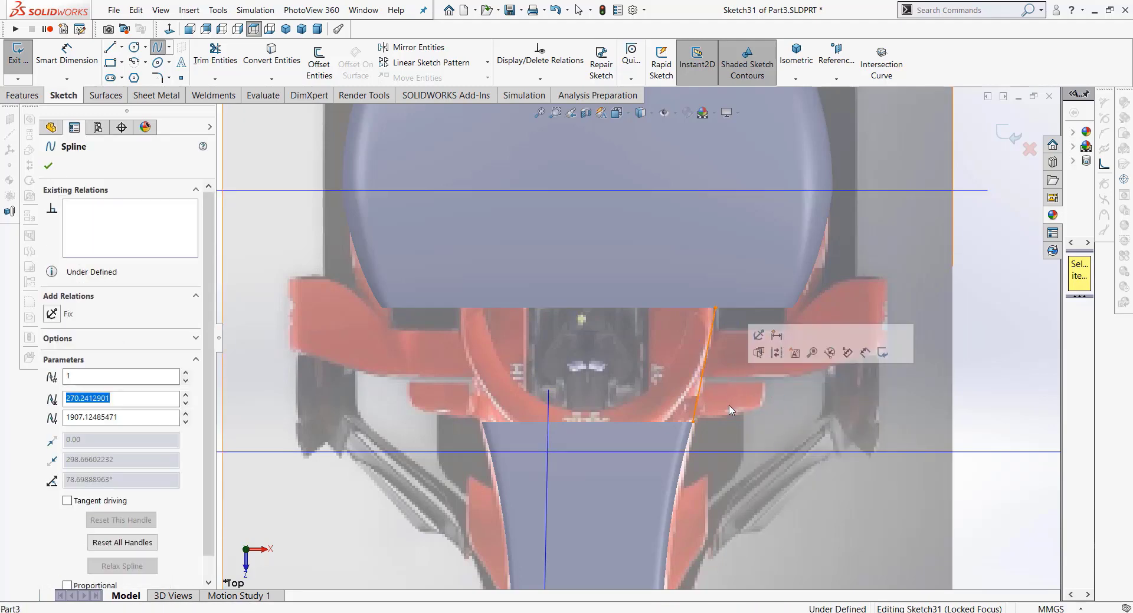
{"action": "mouse_move", "coordinate": [703, 409]}
{"action": "left_mouse_down"}
{"action": "mouse_move", "coordinate": [715, 388]}
{"action": "mouse_move", "coordinate": [704, 388]}
{"action": "left_mouse_up"}
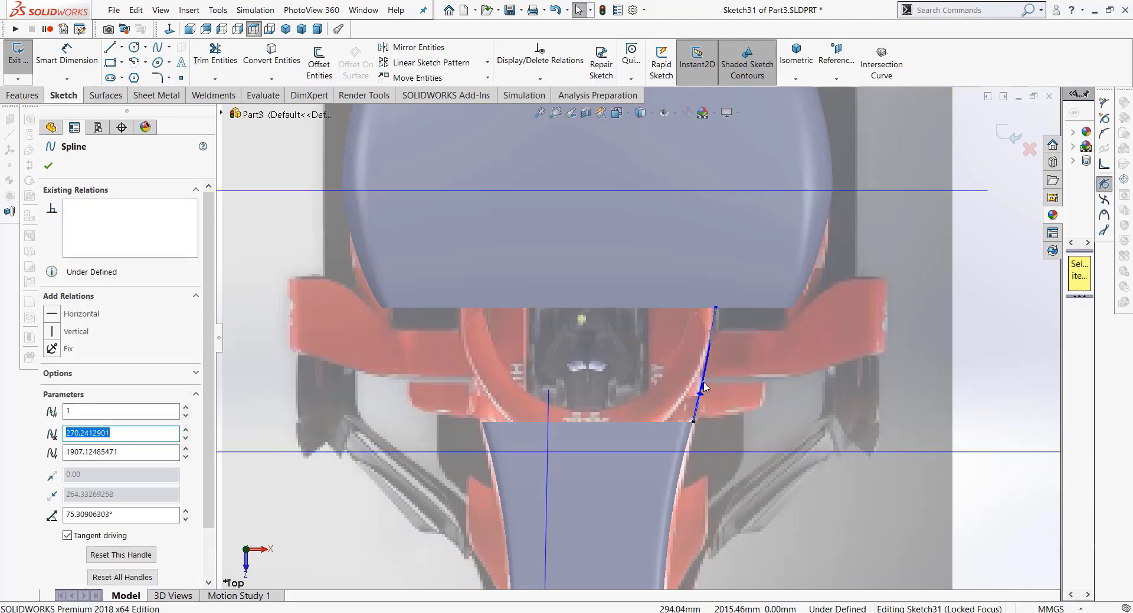
Step: Orbit to inspect the spline, return to Normal To Plane9, and close the spline editor
{"action": "middle_click_drag", "start_coordinate": [703, 389], "coordinate": [700, 305]}
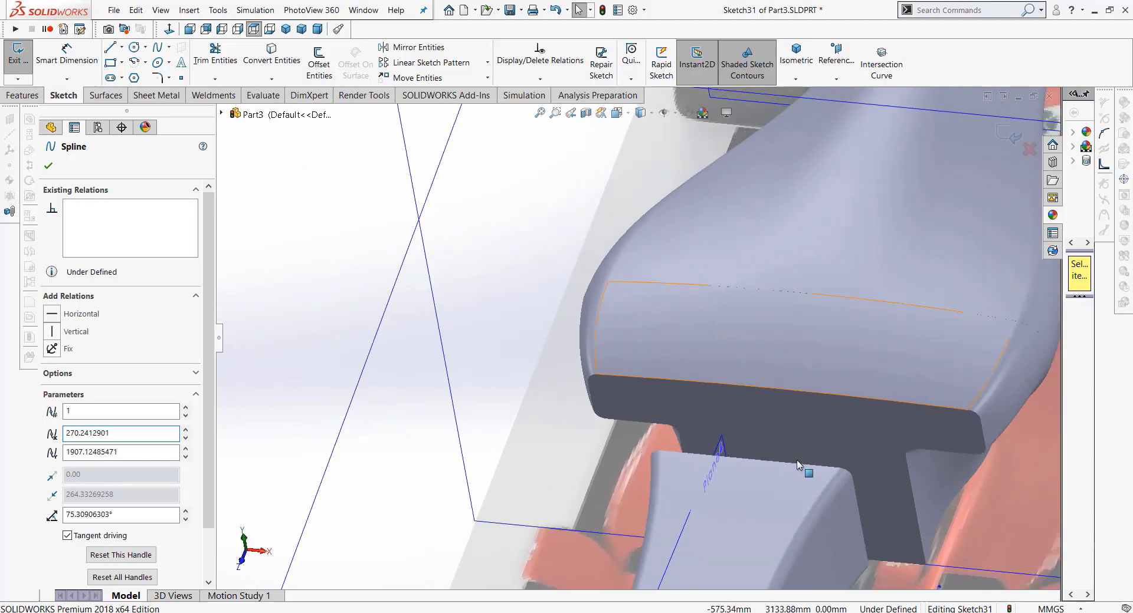
{"action": "scroll", "coordinate": [798, 466], "scroll_direction": "up", "scroll_amount": 2}
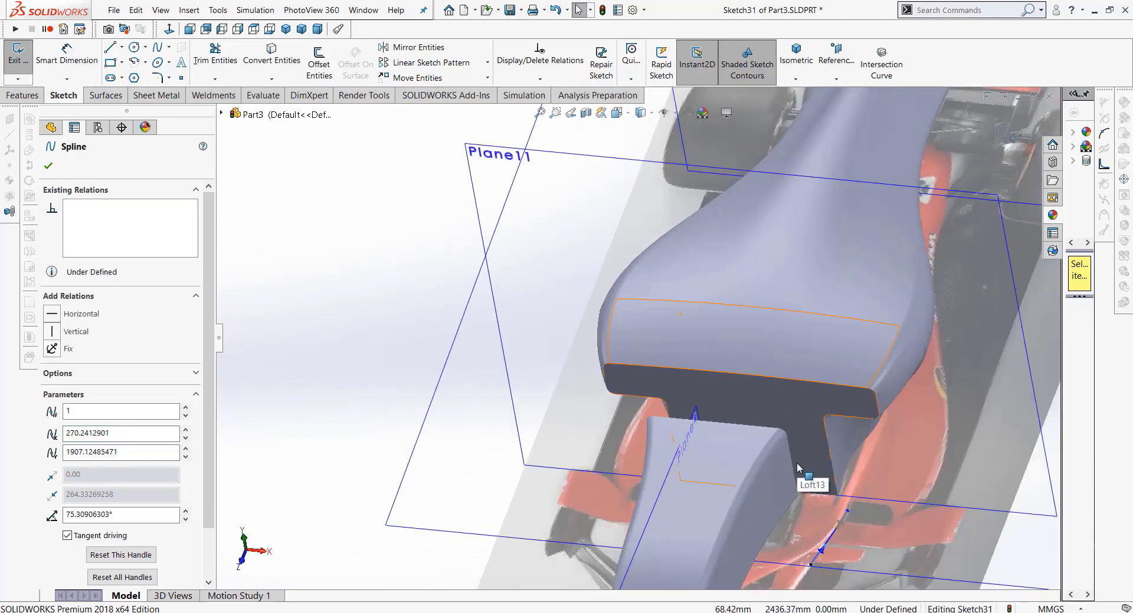
{"action": "scroll", "coordinate": [797, 468], "scroll_direction": "up", "scroll_amount": 2}
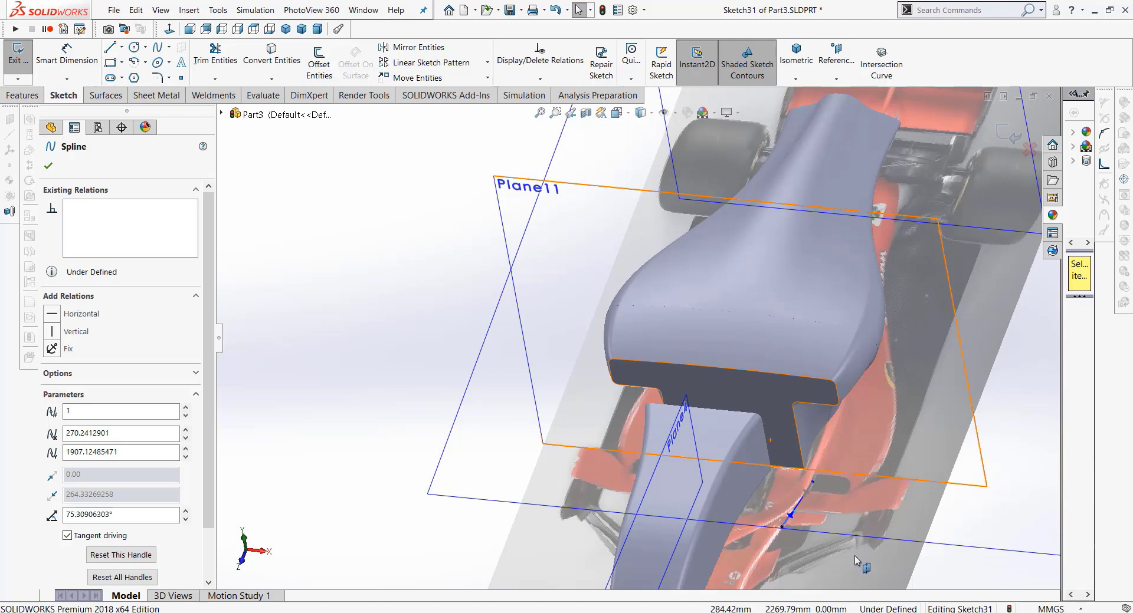
{"action": "middle_click_drag", "start_coordinate": [860, 563], "coordinate": [859, 445]}
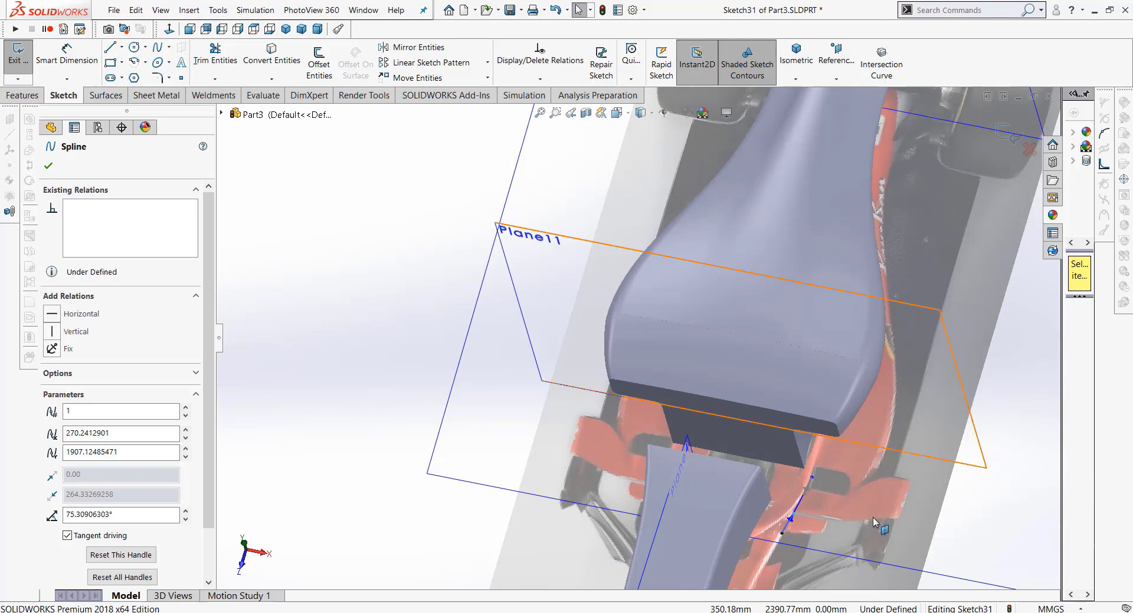
{"action": "middle_click_drag", "start_coordinate": [866, 493], "coordinate": [860, 472]}
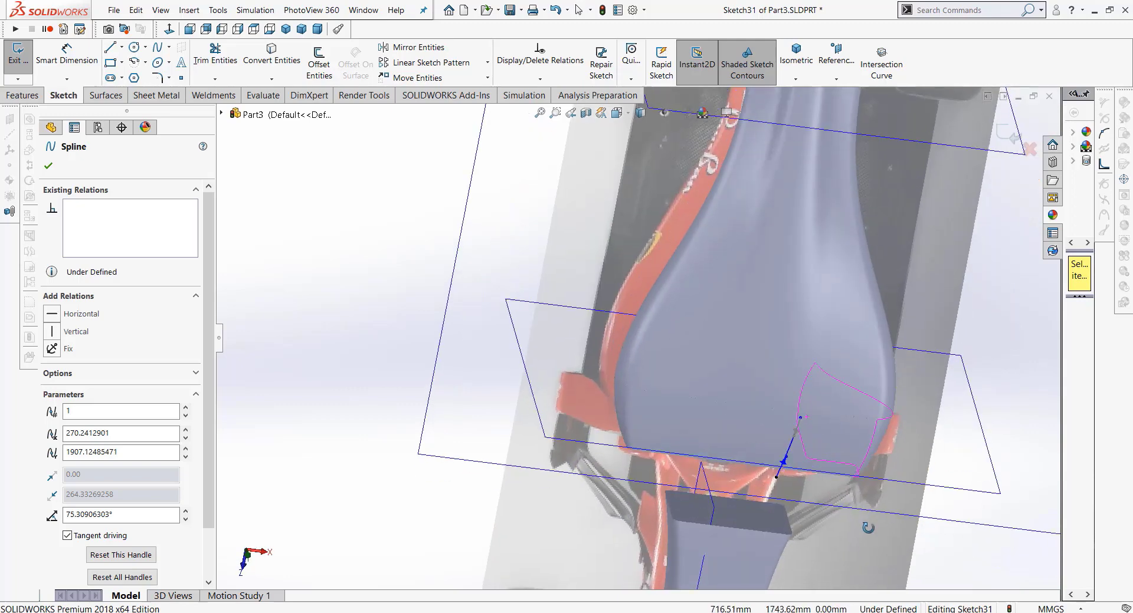
{"action": "left_click", "coordinate": [169, 29]}
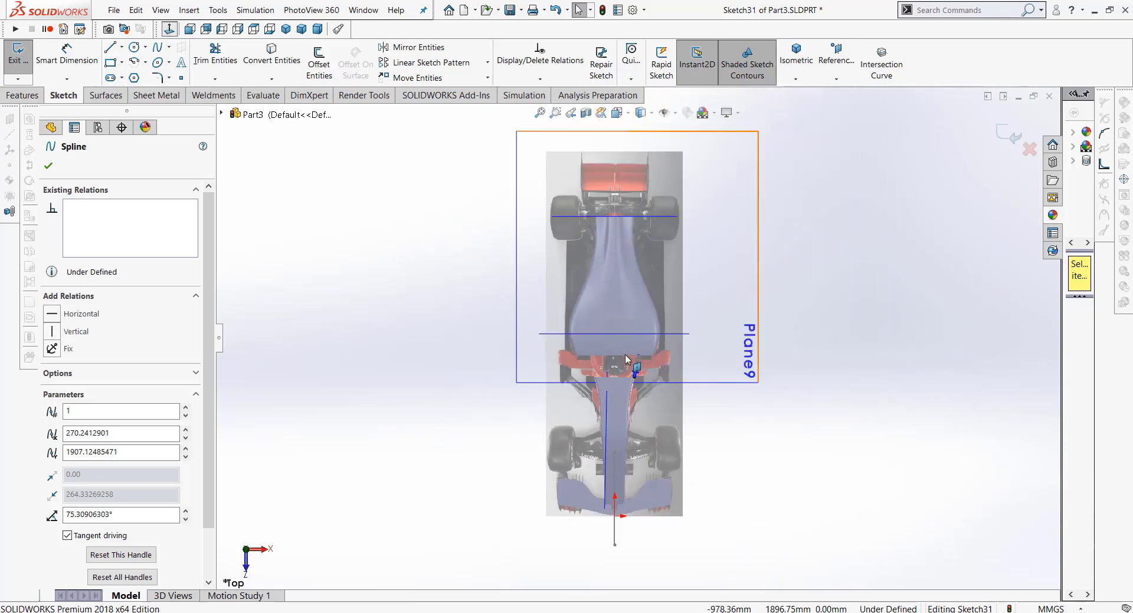
{"action": "scroll", "coordinate": [625, 379], "scroll_direction": "down", "scroll_amount": 5}
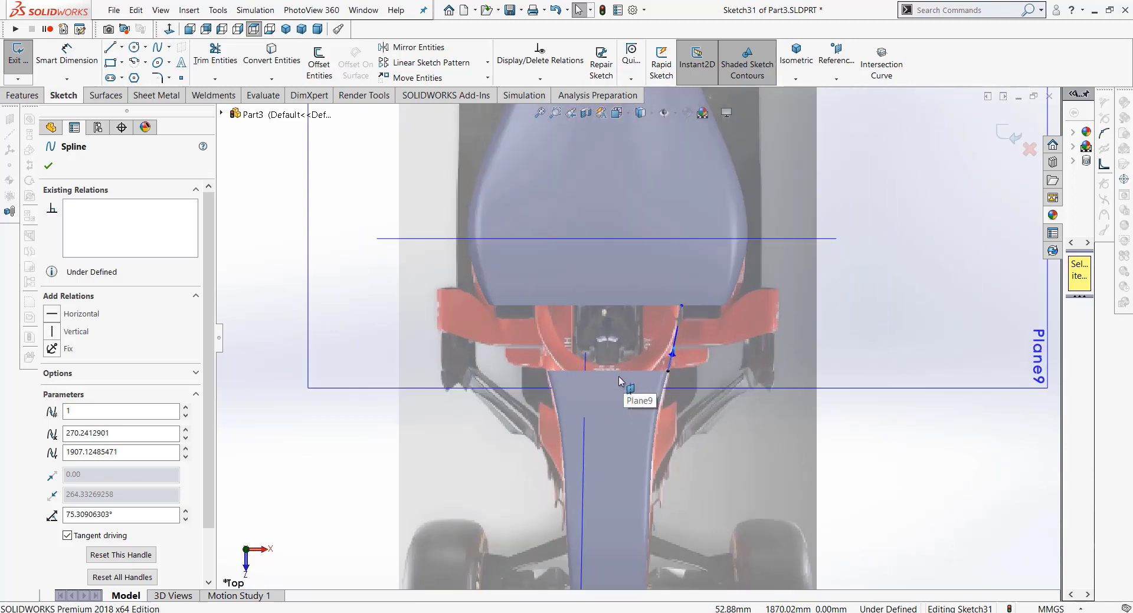
{"action": "left_click", "coordinate": [46, 169]}
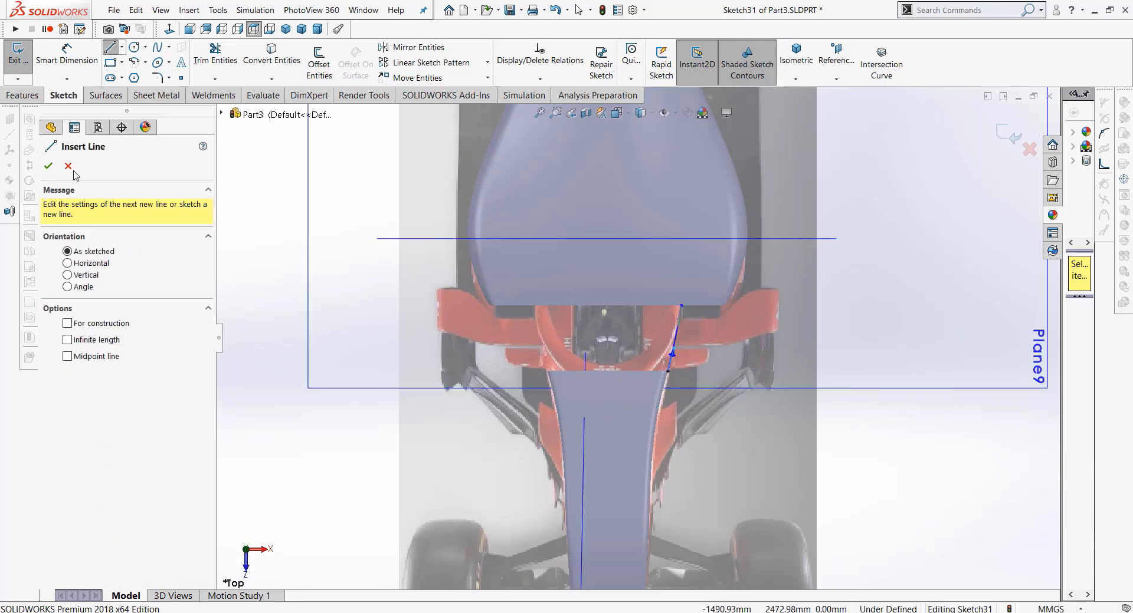
Step: Draw a vertical construction centreline along the car's axis, from below the front to past the rear
{"action": "key", "text": "Escape"}
{"action": "left_click", "coordinate": [133, 47]}
{"action": "left_click", "coordinate": [121, 47]}
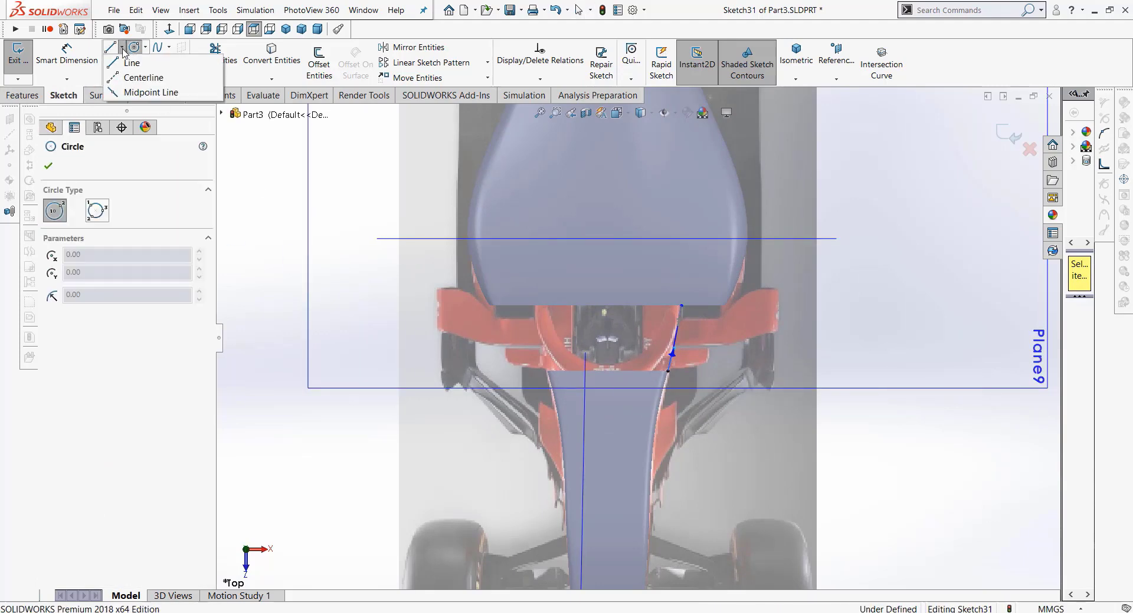
{"action": "left_click", "coordinate": [136, 75]}
{"action": "key", "text": "z"}
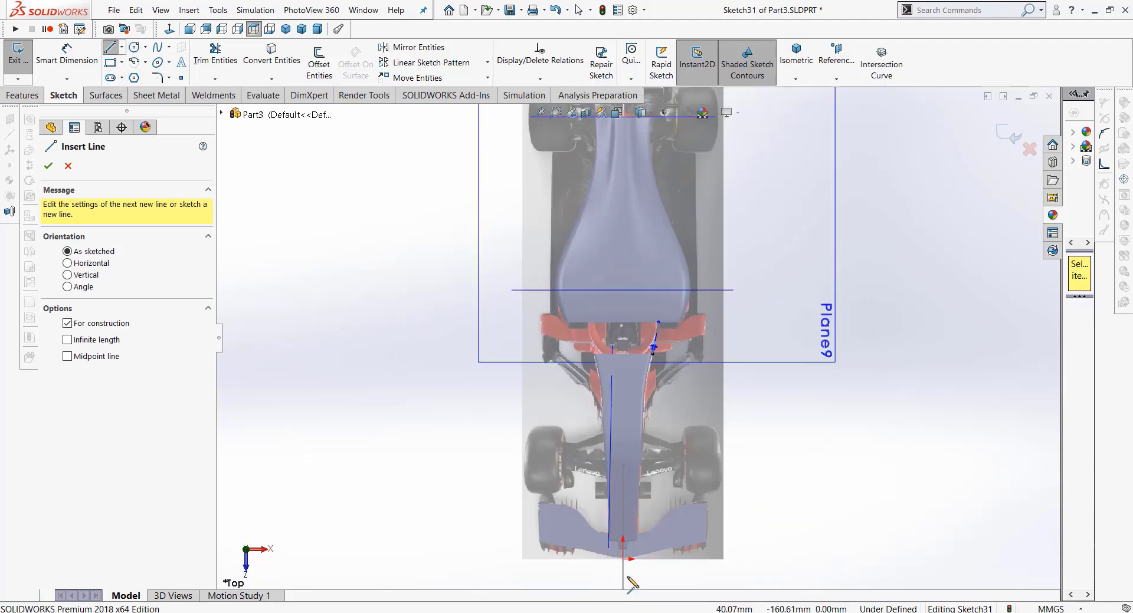
{"action": "key", "text": "z"}
{"action": "left_click", "coordinate": [629, 534]}
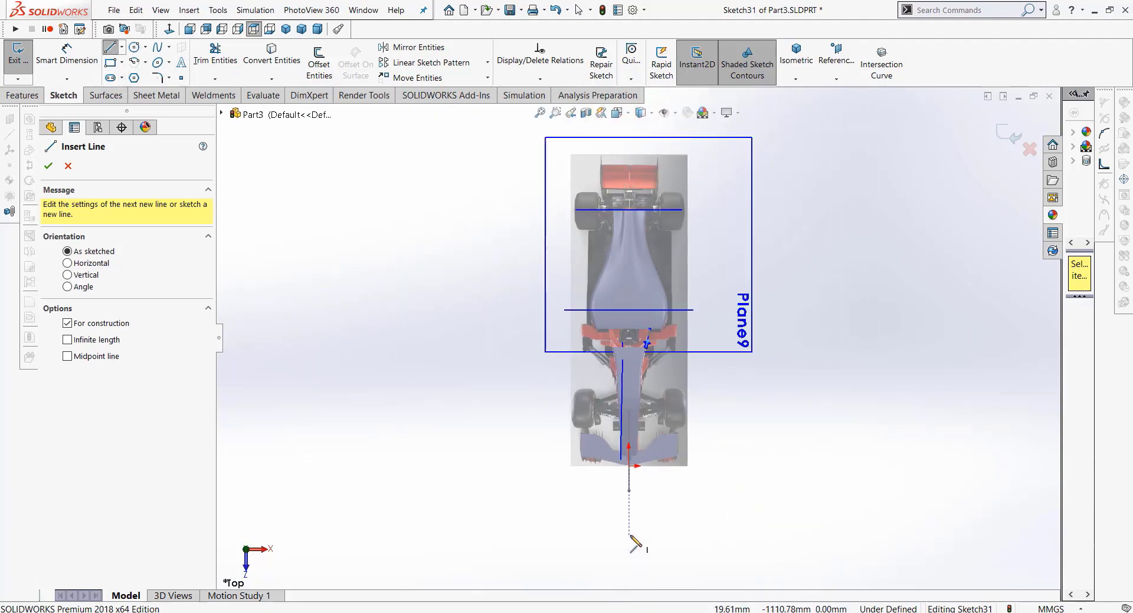
{"action": "left_click", "coordinate": [630, 137]}
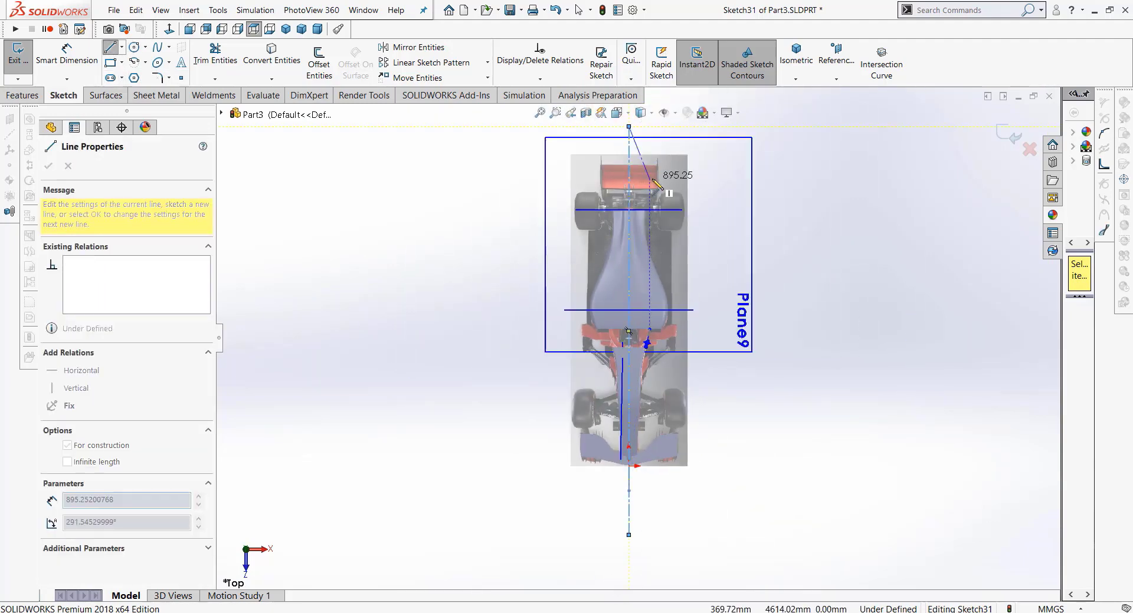
{"action": "right_click", "coordinate": [637, 131]}
{"action": "left_click", "coordinate": [658, 181]}
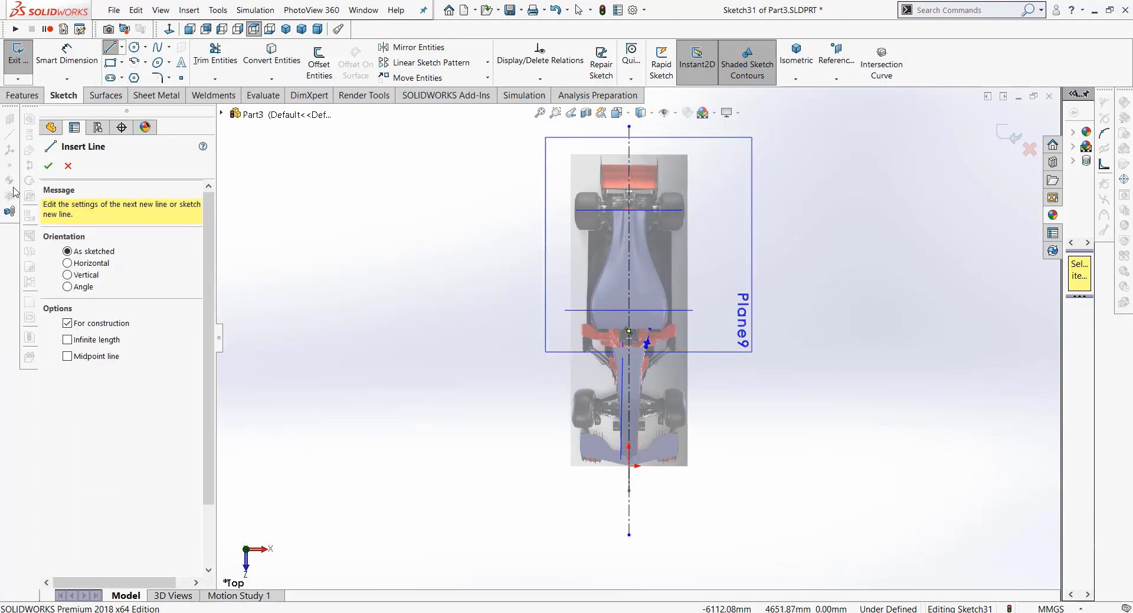
{"action": "scroll", "coordinate": [590, 333], "scroll_direction": "down", "scroll_amount": 3}
{"action": "scroll", "coordinate": [590, 333], "scroll_direction": "down", "scroll_amount": 2}
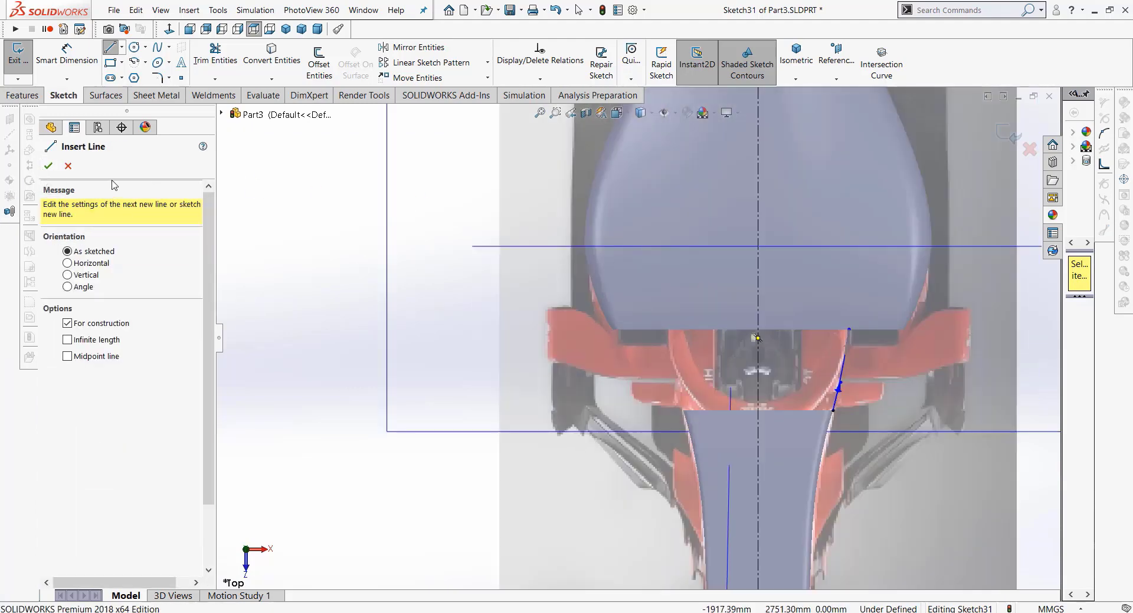
Step: Draw horizontal lines from the spline's upper and lower ends to the centreline
{"action": "left_click", "coordinate": [110, 47]}
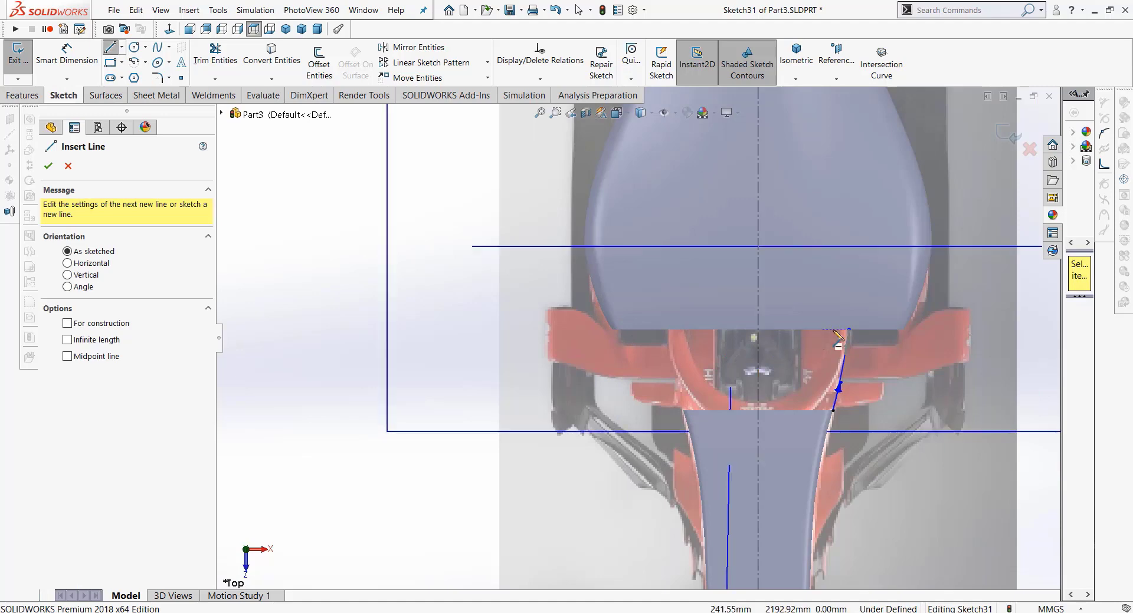
{"action": "left_click", "coordinate": [848, 329]}
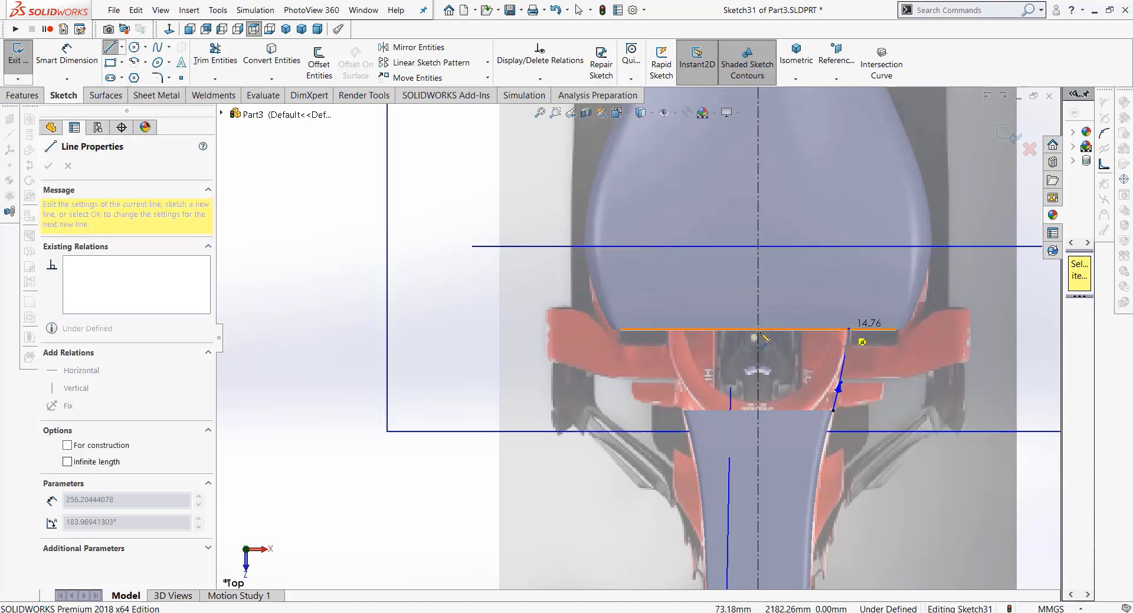
{"action": "right_click", "coordinate": [354, 374]}
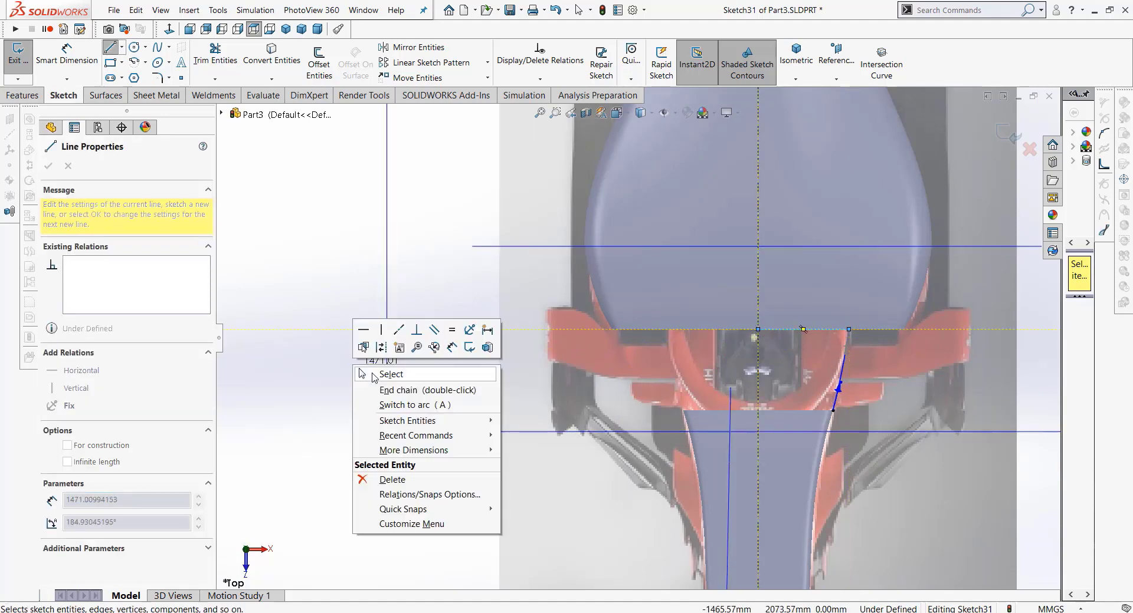
{"action": "left_click", "coordinate": [378, 373]}
{"action": "left_click", "coordinate": [109, 47]}
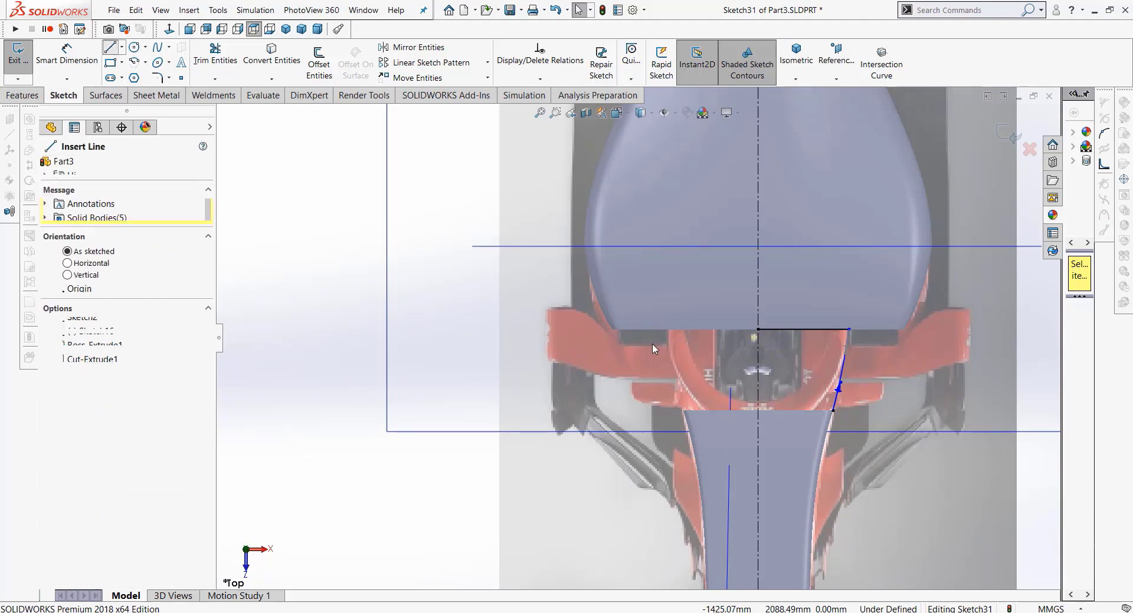
{"action": "left_click", "coordinate": [832, 411]}
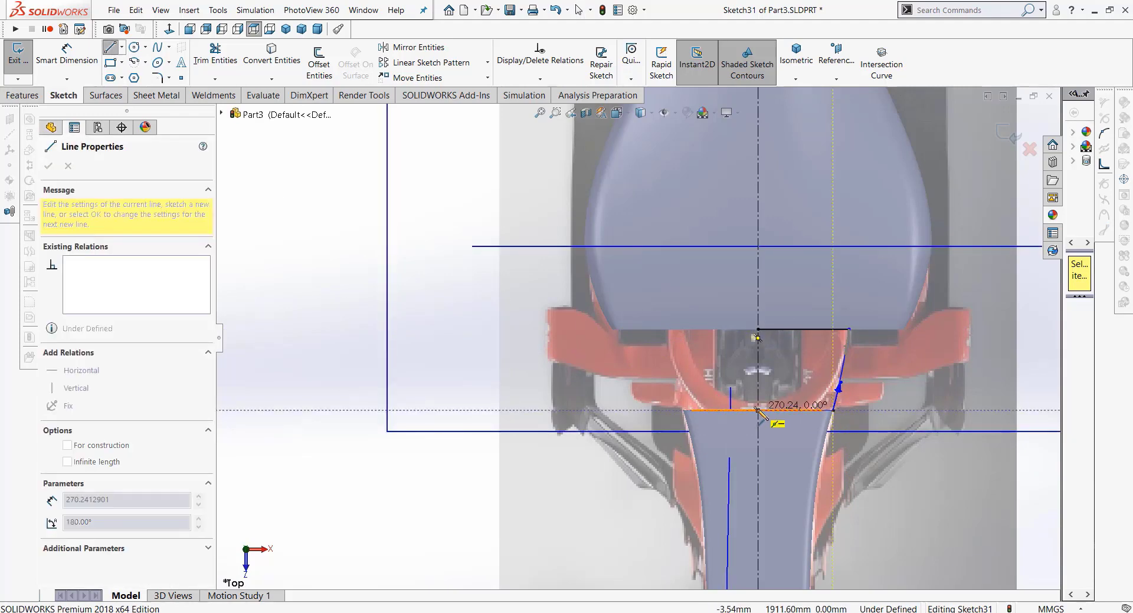
{"action": "left_click", "coordinate": [758, 411]}
{"action": "right_click", "coordinate": [336, 342]}
{"action": "left_click", "coordinate": [370, 353]}
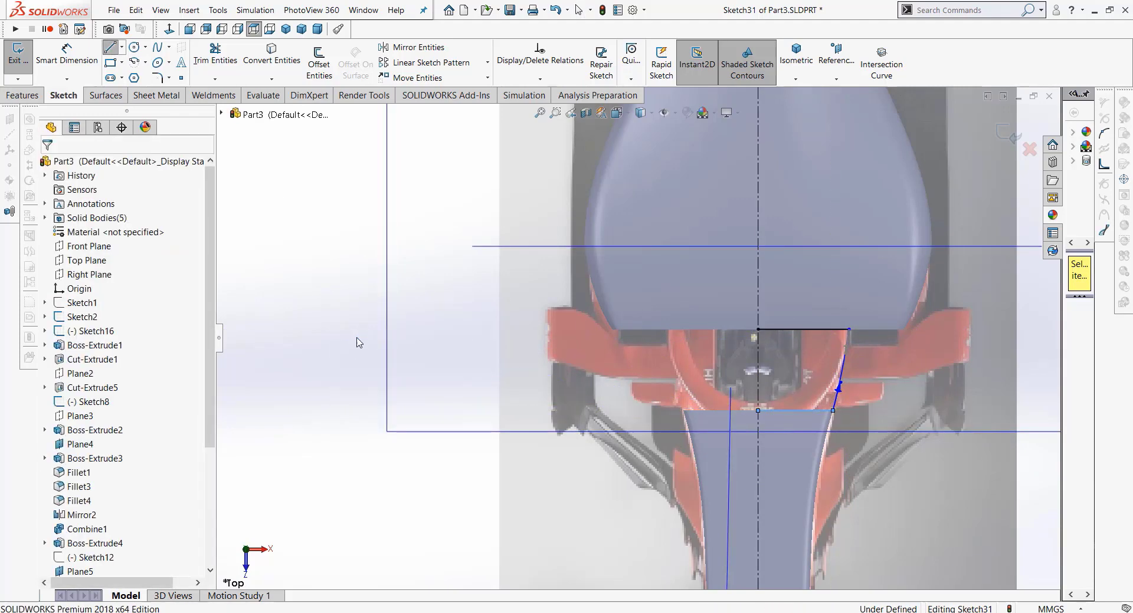
Step: Mirror Line3, Line4 and Spline1 about centreline Line2
{"action": "left_click", "coordinate": [413, 47]}
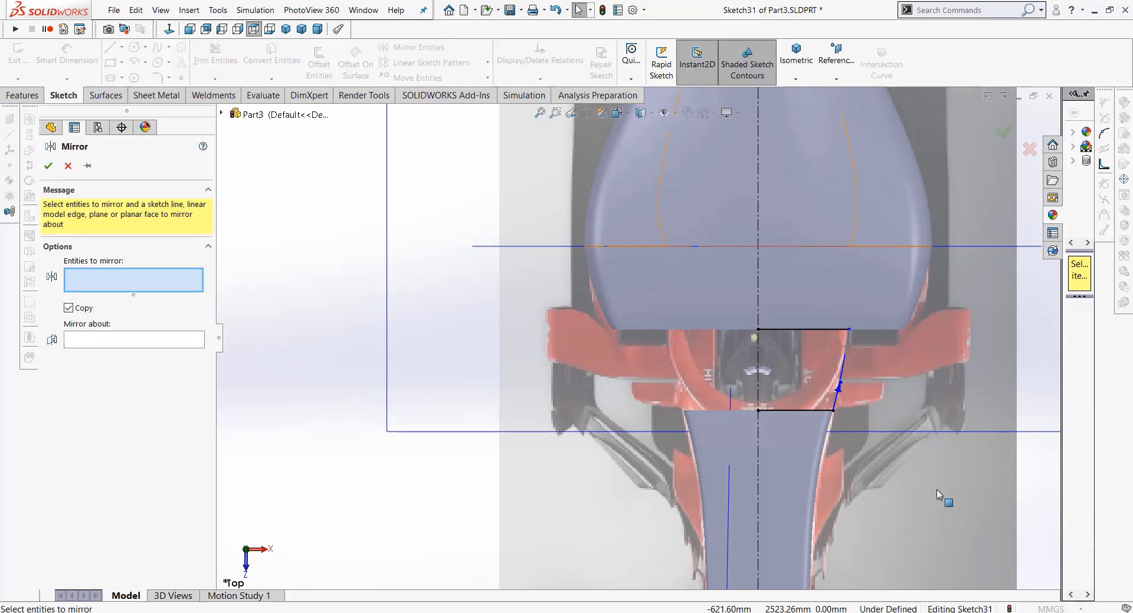
{"action": "left_click_drag", "start_coordinate": [936, 506], "coordinate": [326, 198]}
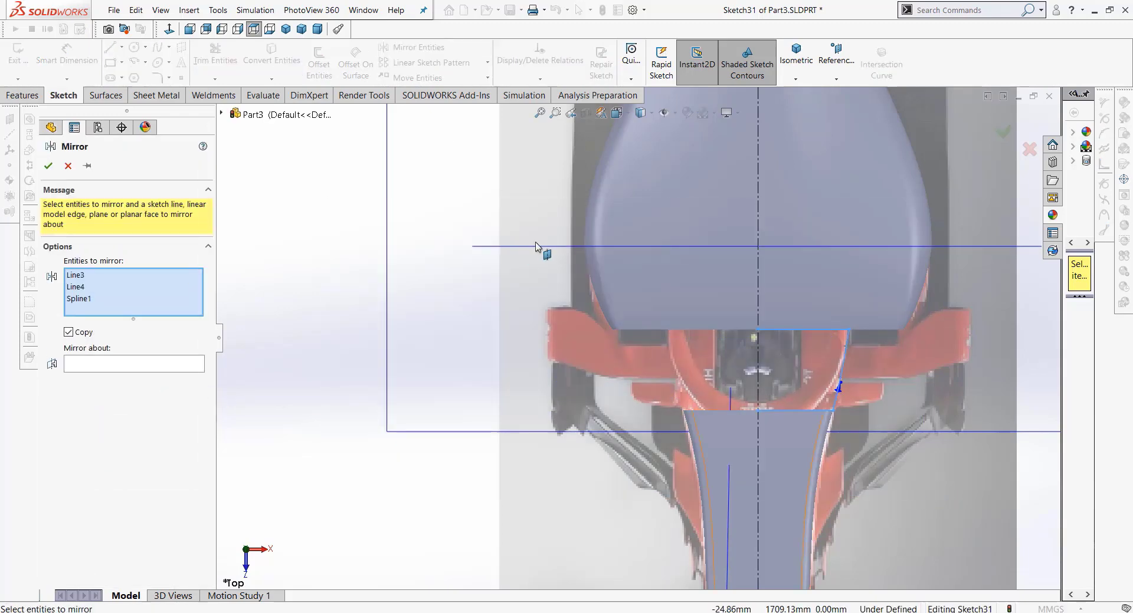
{"action": "left_click", "coordinate": [757, 202]}
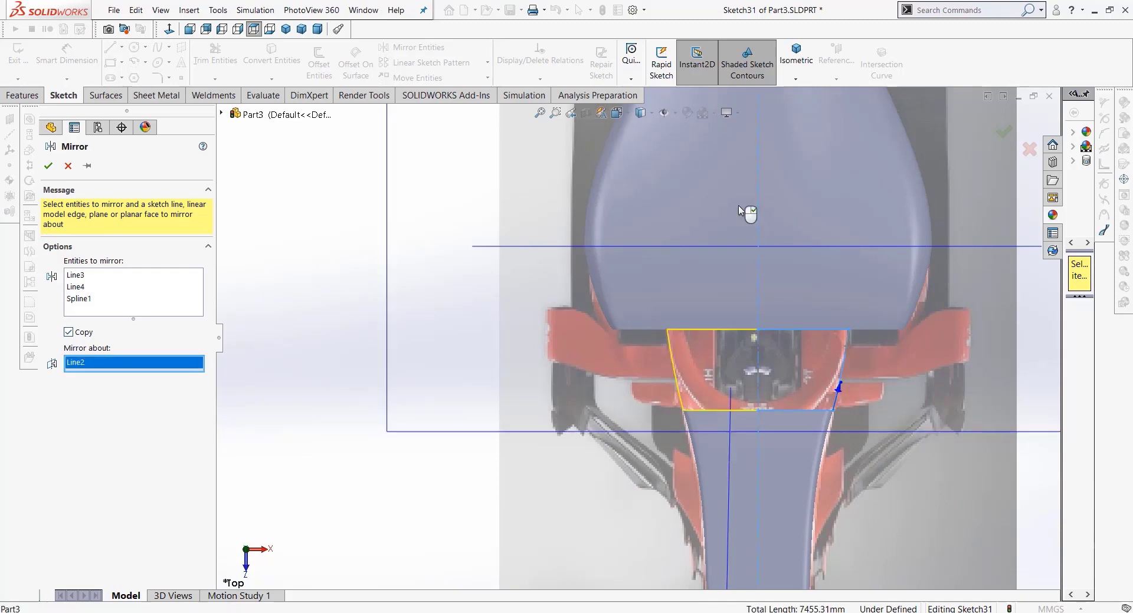
Step: Accept the mirror, close Sketch31, and expand Loft13 in the feature tree
{"action": "key", "text": "Return"}
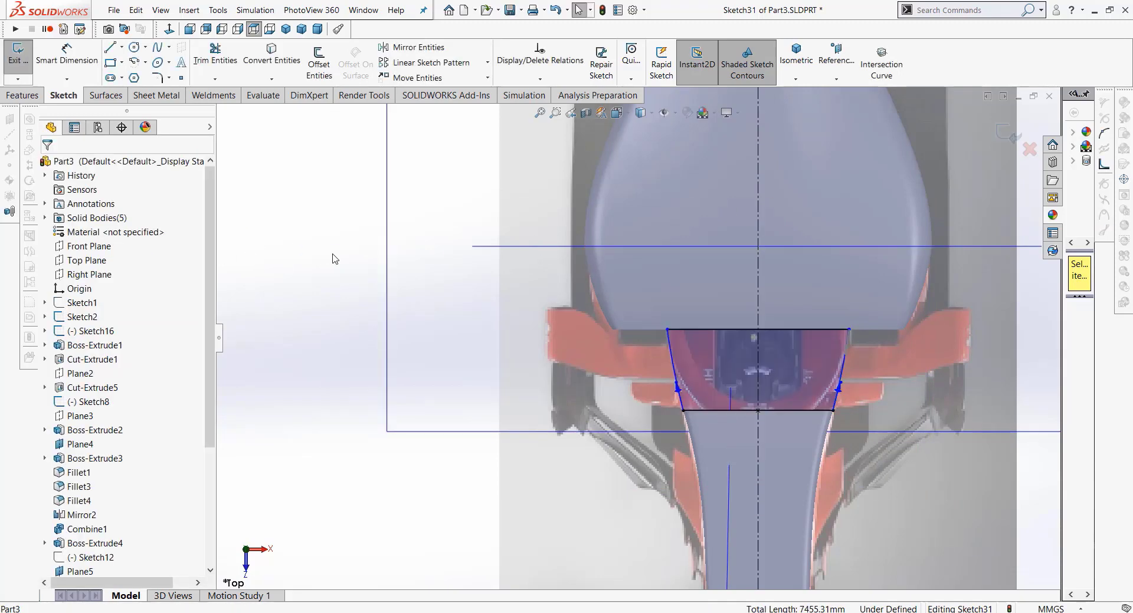
{"action": "key", "text": "ctrl+b"}
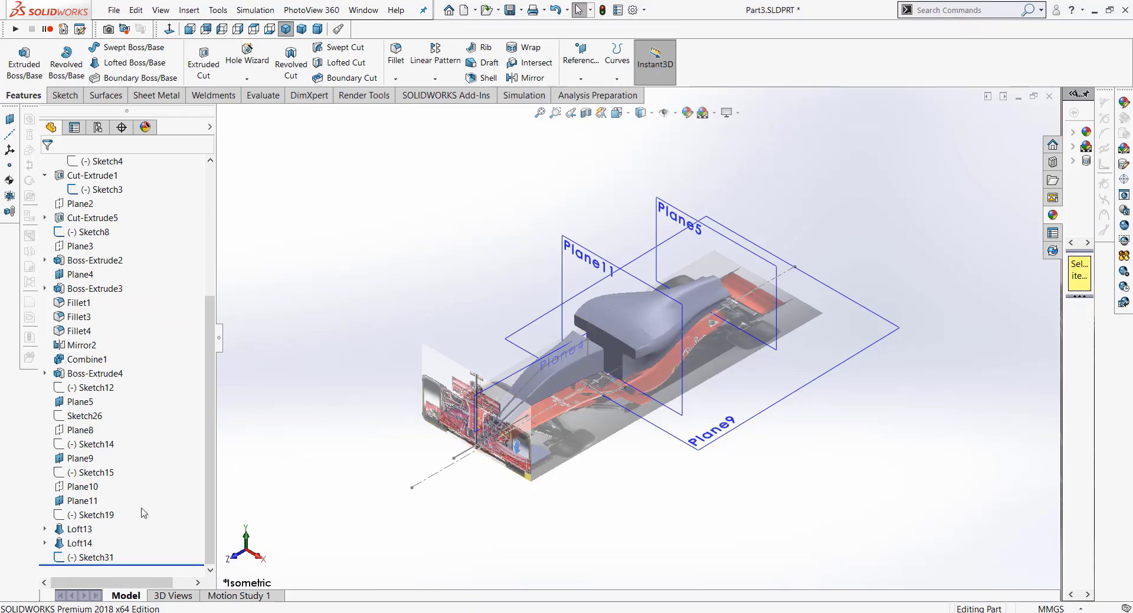
{"action": "left_click", "coordinate": [46, 530]}
Step: Open Loft13's Sketch17 for editing and adjust the view
{"action": "left_click", "coordinate": [87, 494]}
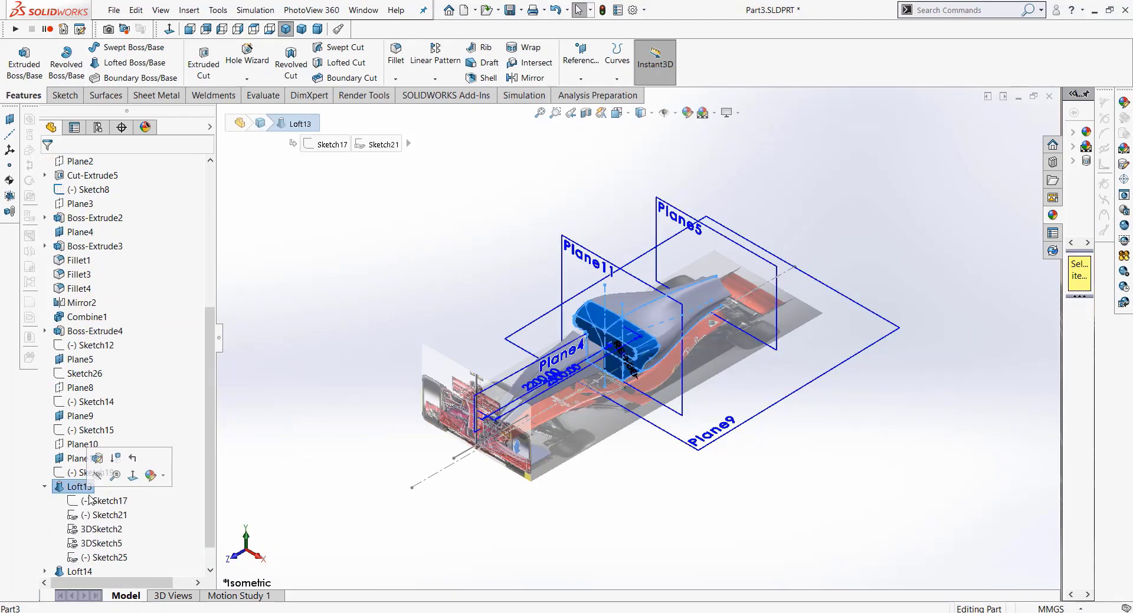
{"action": "left_click", "coordinate": [89, 501]}
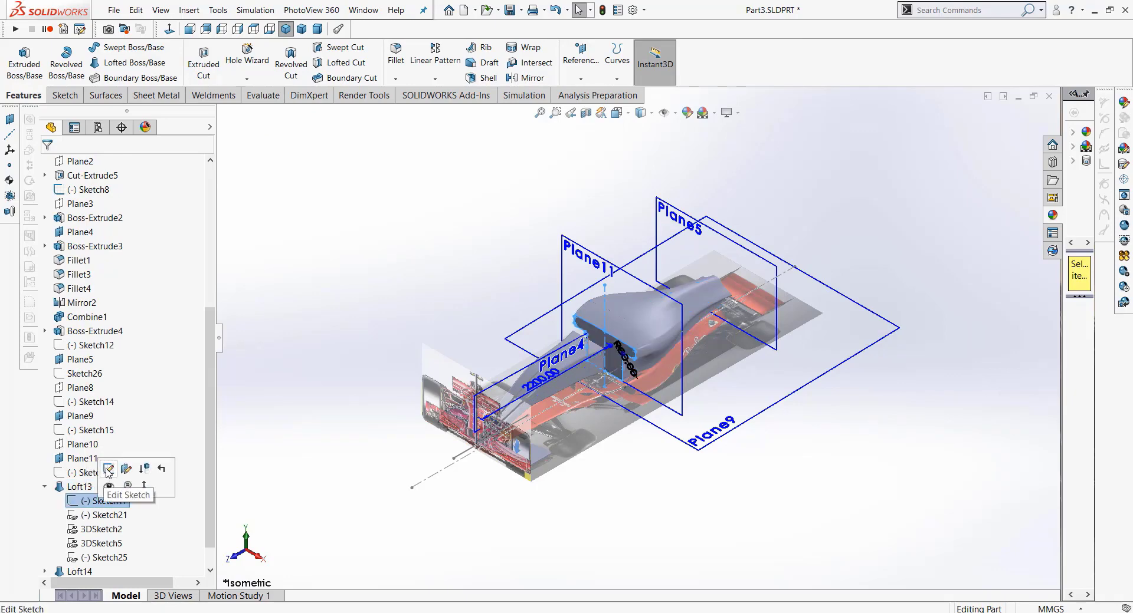
{"action": "left_click", "coordinate": [109, 473]}
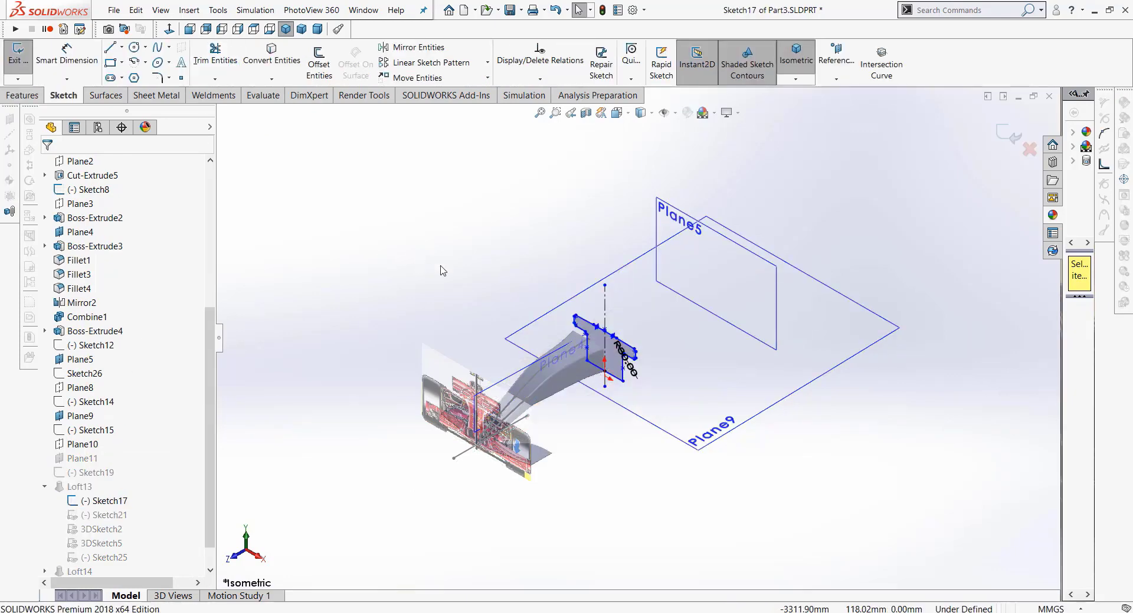
{"action": "left_click_drag", "start_coordinate": [507, 340], "coordinate": [166, 273]}
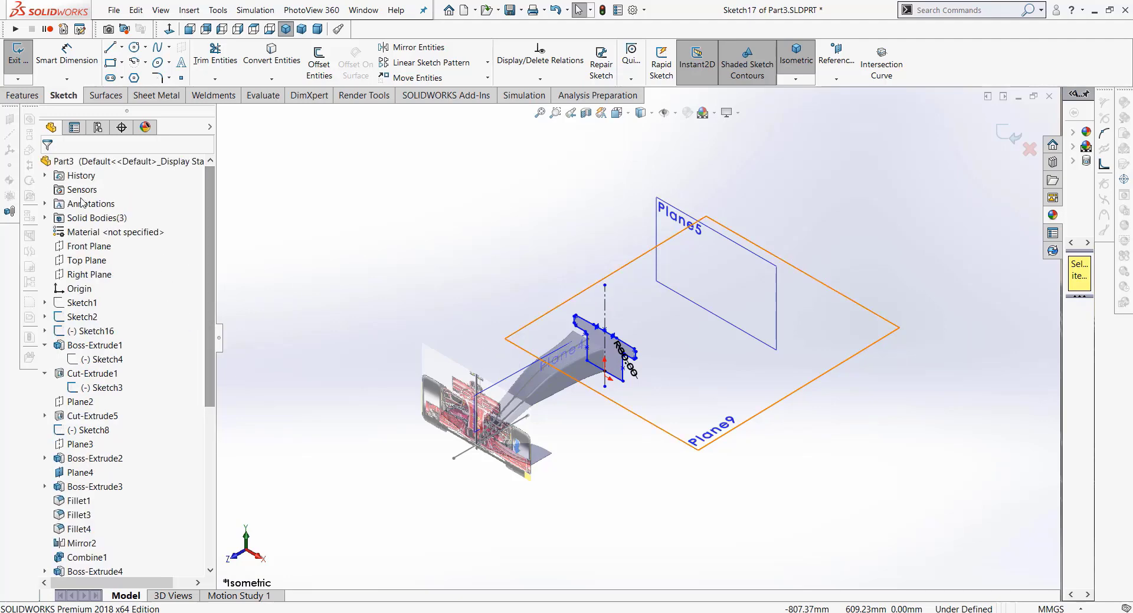
{"action": "left_click_drag", "start_coordinate": [198, 328], "coordinate": [83, 224]}
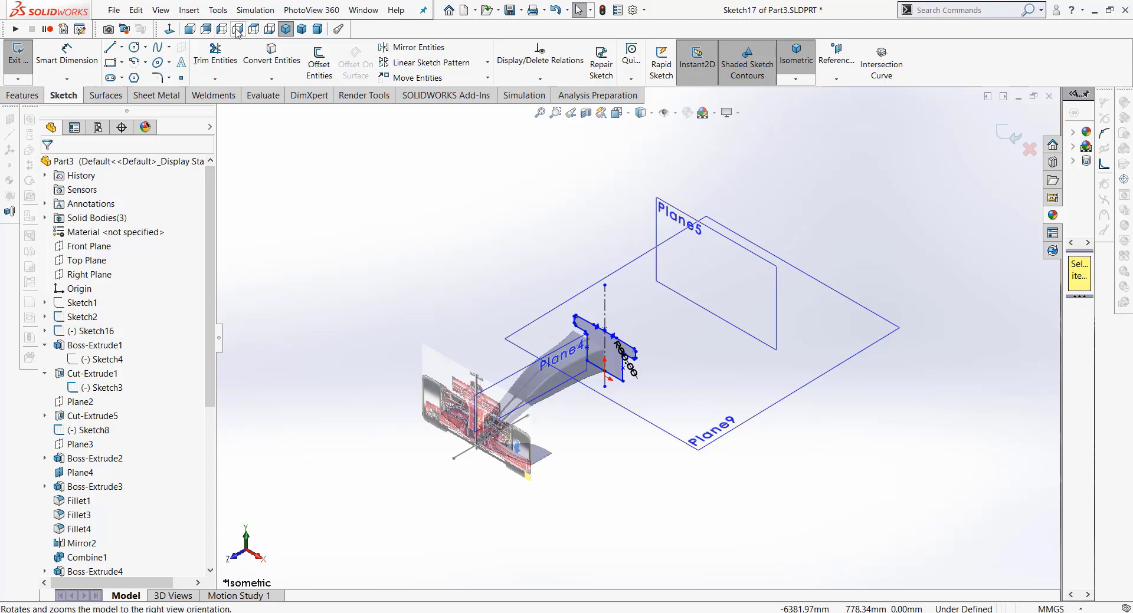
Step: Compare the sketch with the front picture, highlight Sketch3, then orbit to a tilted 3D view
{"action": "left_click", "coordinate": [189, 29]}
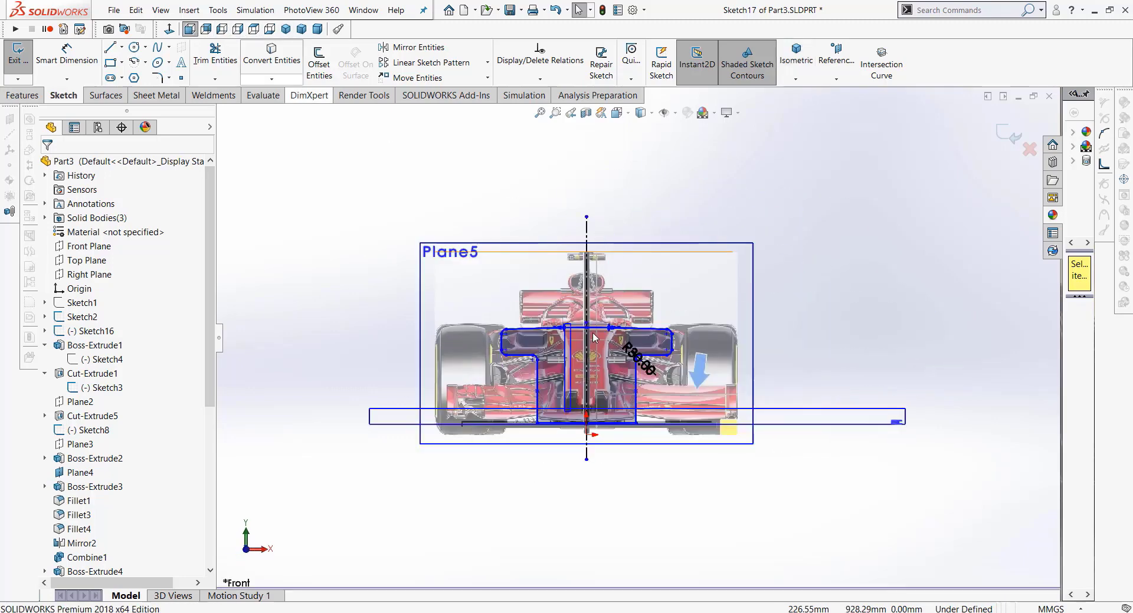
{"action": "scroll", "coordinate": [587, 339], "scroll_direction": "down", "scroll_amount": 2}
{"action": "scroll", "coordinate": [587, 339], "scroll_direction": "down", "scroll_amount": 2}
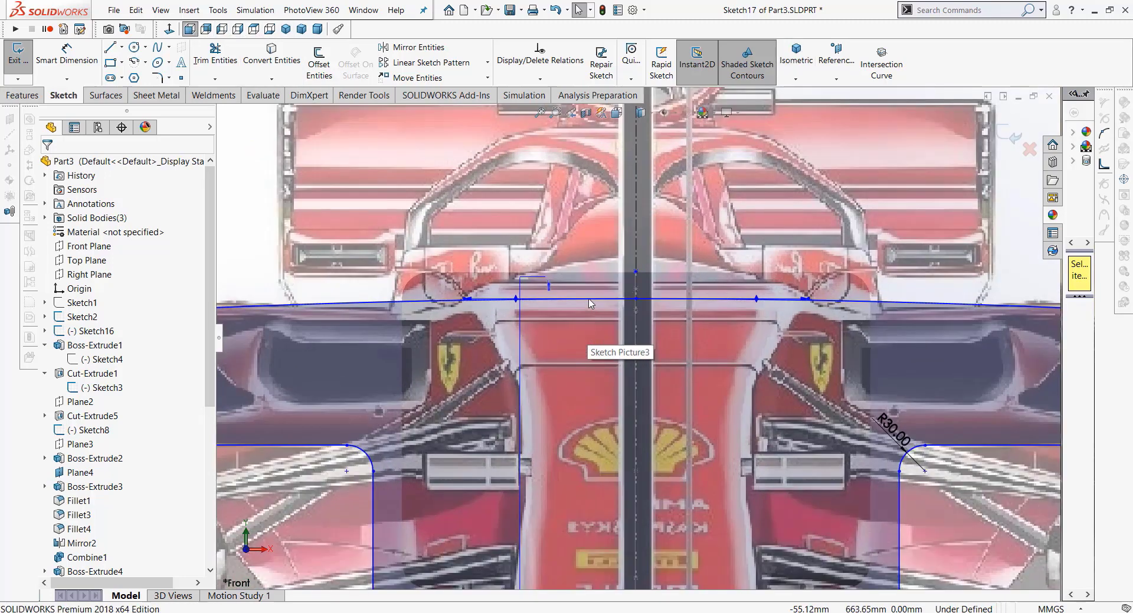
{"action": "scroll", "coordinate": [587, 303], "scroll_direction": "down", "scroll_amount": 1}
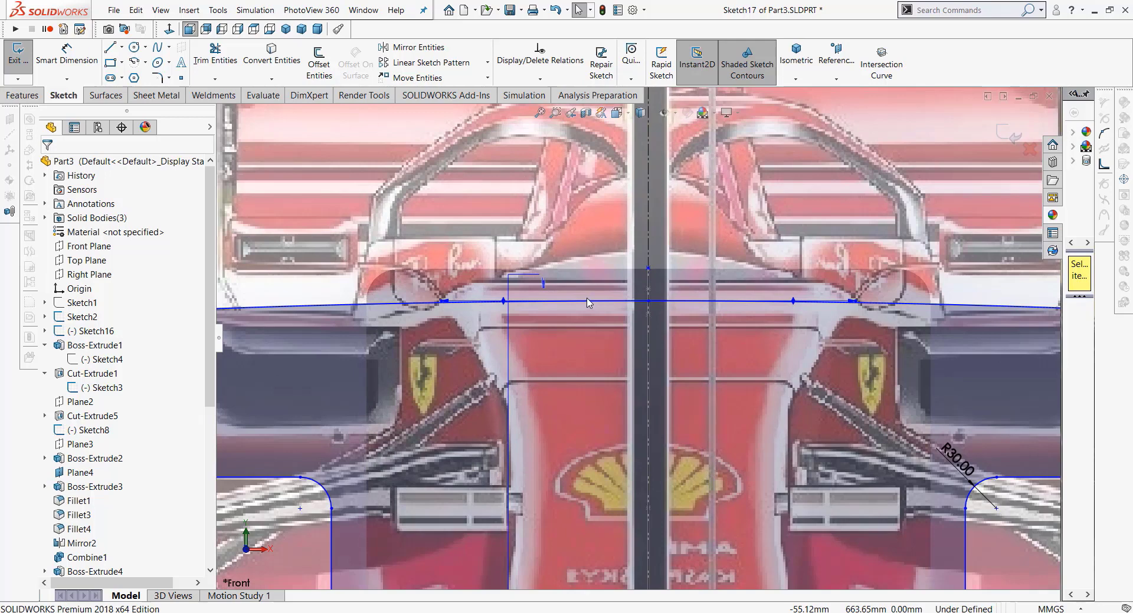
{"action": "left_click", "coordinate": [86, 390]}
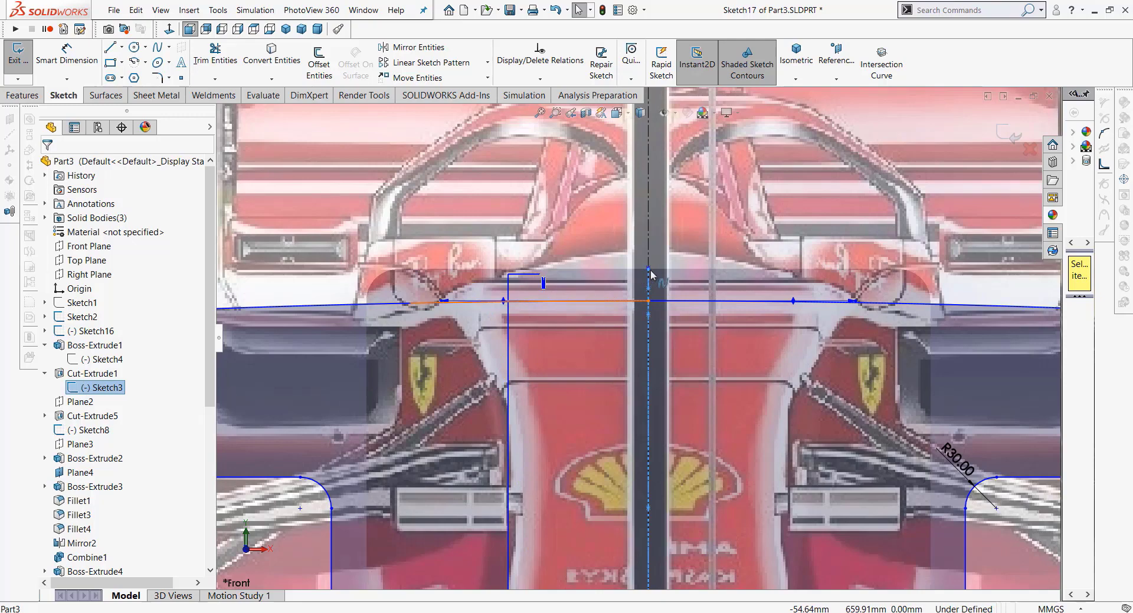
{"action": "scroll", "coordinate": [738, 342], "scroll_direction": "up", "scroll_amount": 3}
{"action": "scroll", "coordinate": [737, 342], "scroll_direction": "up", "scroll_amount": 2}
{"action": "mouse_move", "coordinate": [738, 342]}
{"action": "middle_mouse_down"}
{"action": "mouse_move", "coordinate": [733, 387]}
{"action": "mouse_move", "coordinate": [676, 370]}
{"action": "mouse_move", "coordinate": [625, 390]}
{"action": "middle_mouse_up"}
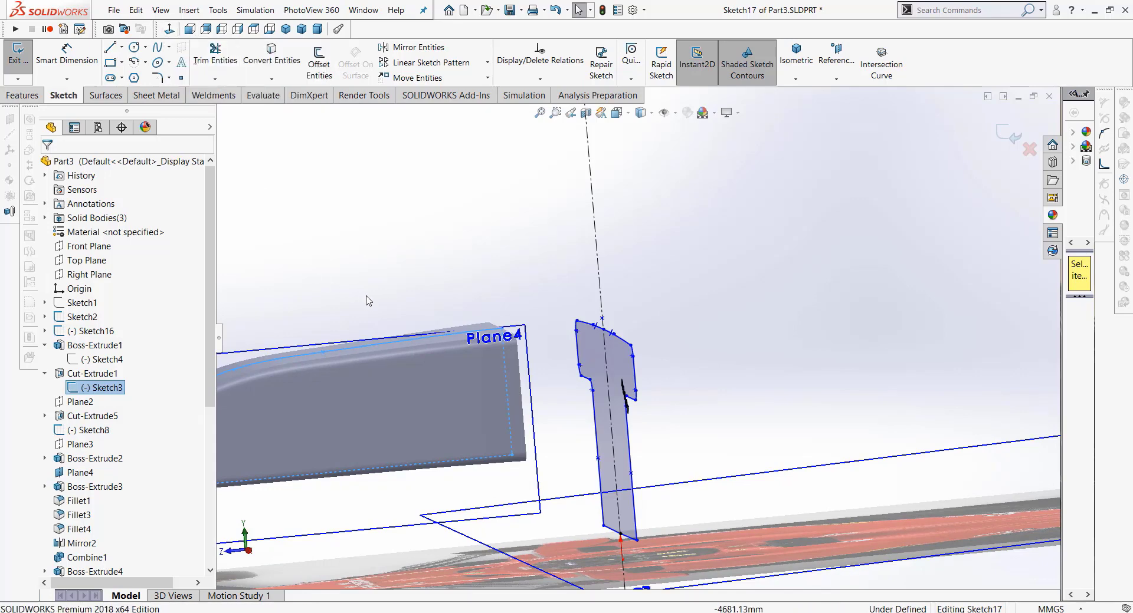
Step: Hide the part's solid bodies and orbit to face the T-shaped profile
{"action": "left_click_drag", "start_coordinate": [116, 302], "coordinate": [77, 219]}
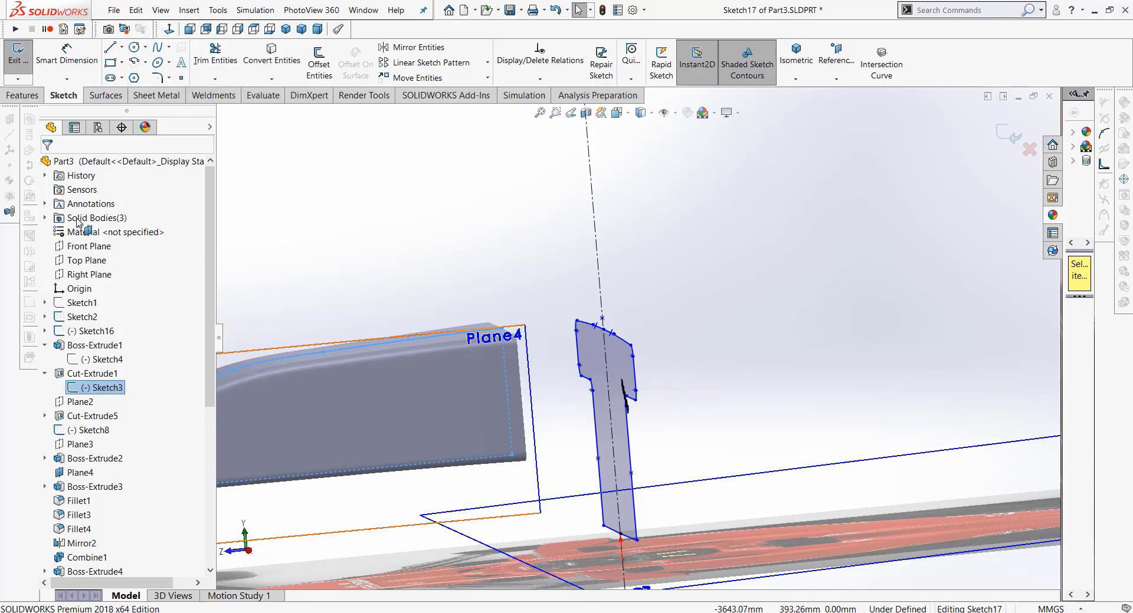
{"action": "left_click", "coordinate": [76, 219]}
{"action": "left_click", "coordinate": [88, 193]}
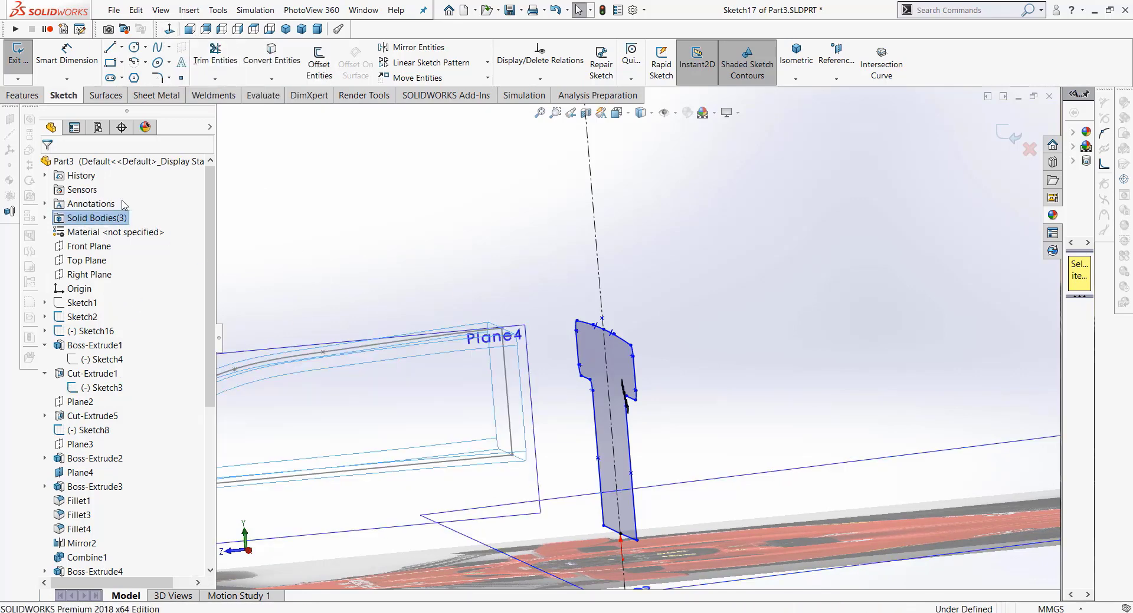
{"action": "mouse_move", "coordinate": [412, 263]}
{"action": "middle_mouse_down"}
{"action": "mouse_move", "coordinate": [401, 268]}
{"action": "mouse_move", "coordinate": [427, 265]}
{"action": "middle_mouse_up"}
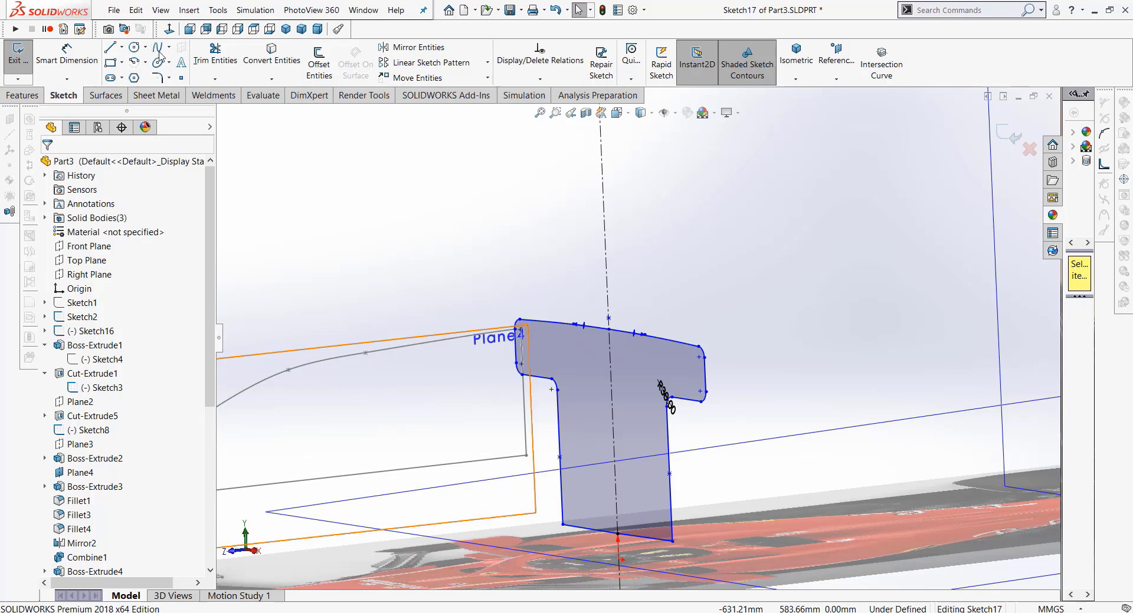
Step: Add a sketch point near Plane4's corner, around x −1506.59, y 924.69
{"action": "left_click", "coordinate": [182, 78]}
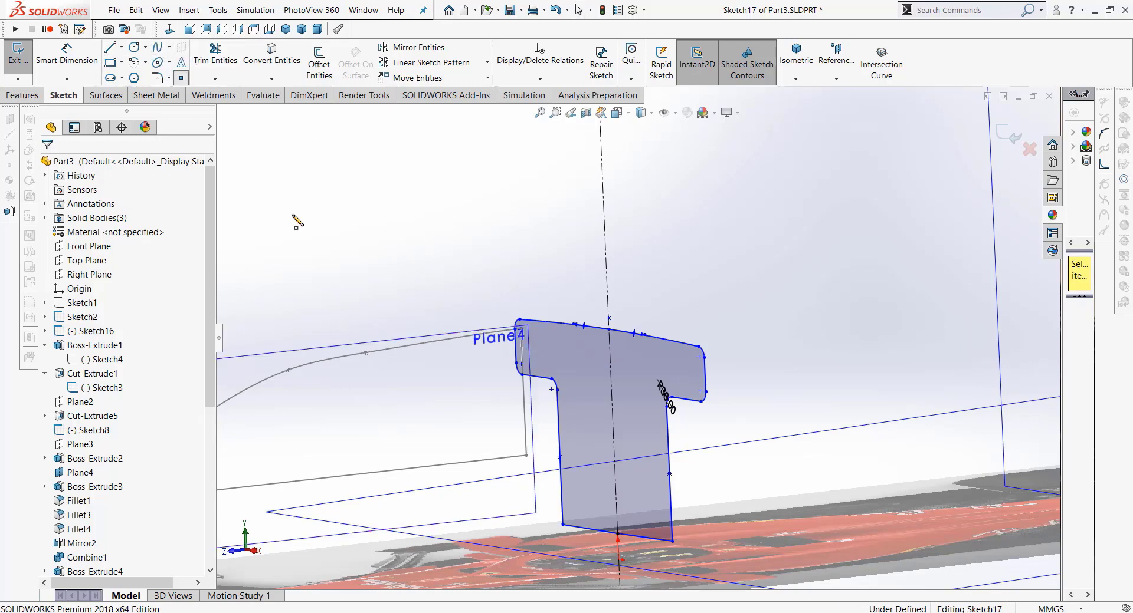
{"action": "left_click", "coordinate": [521, 331]}
{"action": "left_click", "coordinate": [49, 169]}
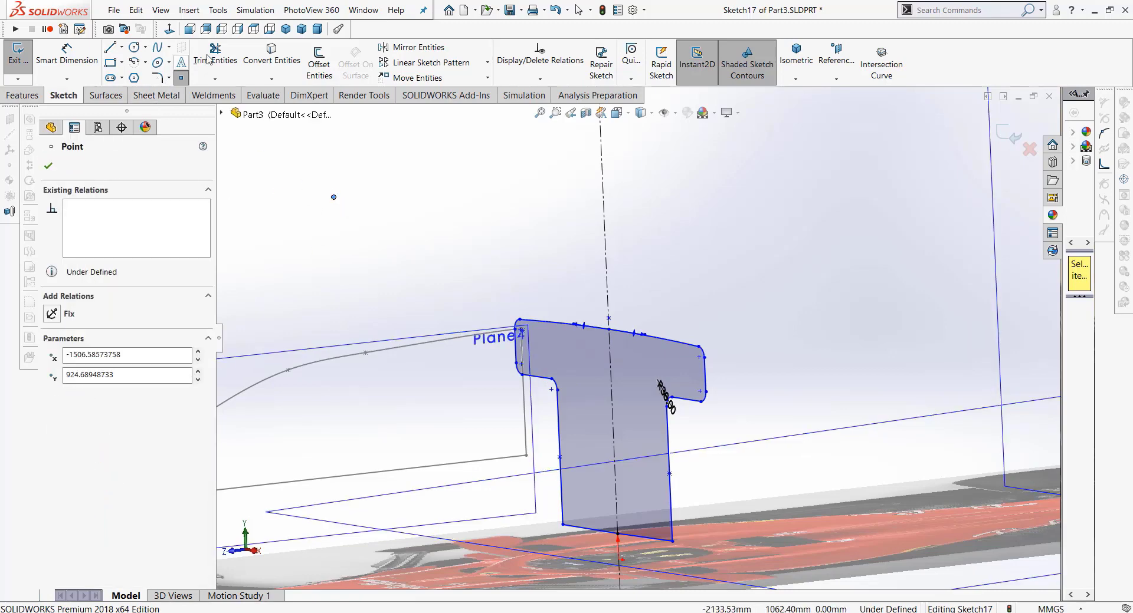
Step: In Front view, place a point where the top line meets the centreline
{"action": "left_click", "coordinate": [189, 29]}
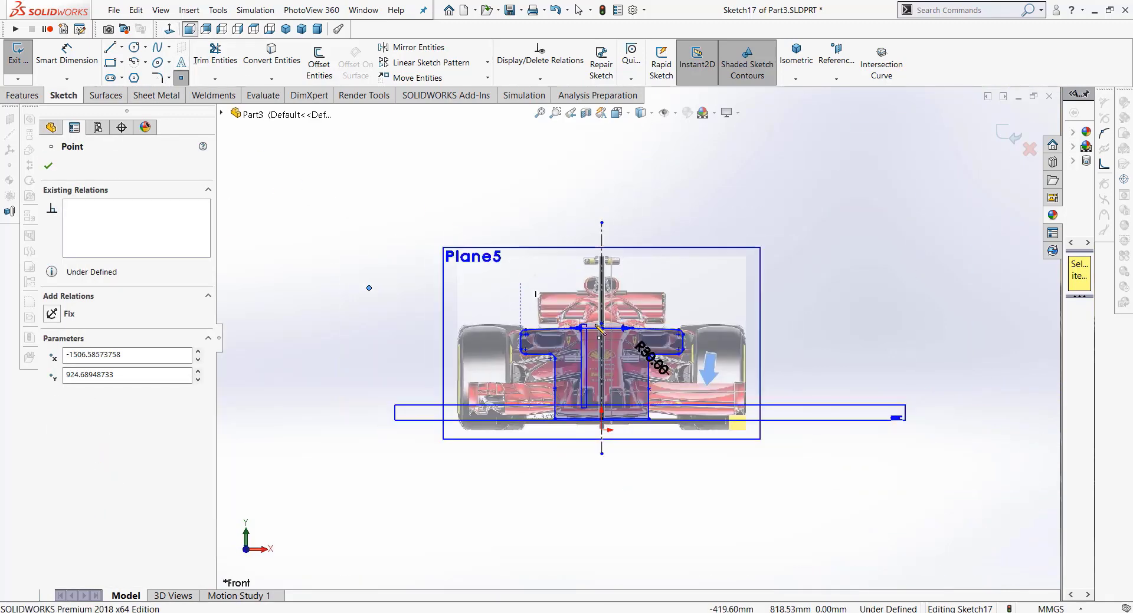
{"action": "scroll", "coordinate": [608, 318], "scroll_direction": "up", "scroll_amount": 2}
{"action": "scroll", "coordinate": [604, 295], "scroll_direction": "up", "scroll_amount": 3}
{"action": "scroll", "coordinate": [603, 277], "scroll_direction": "up", "scroll_amount": 3}
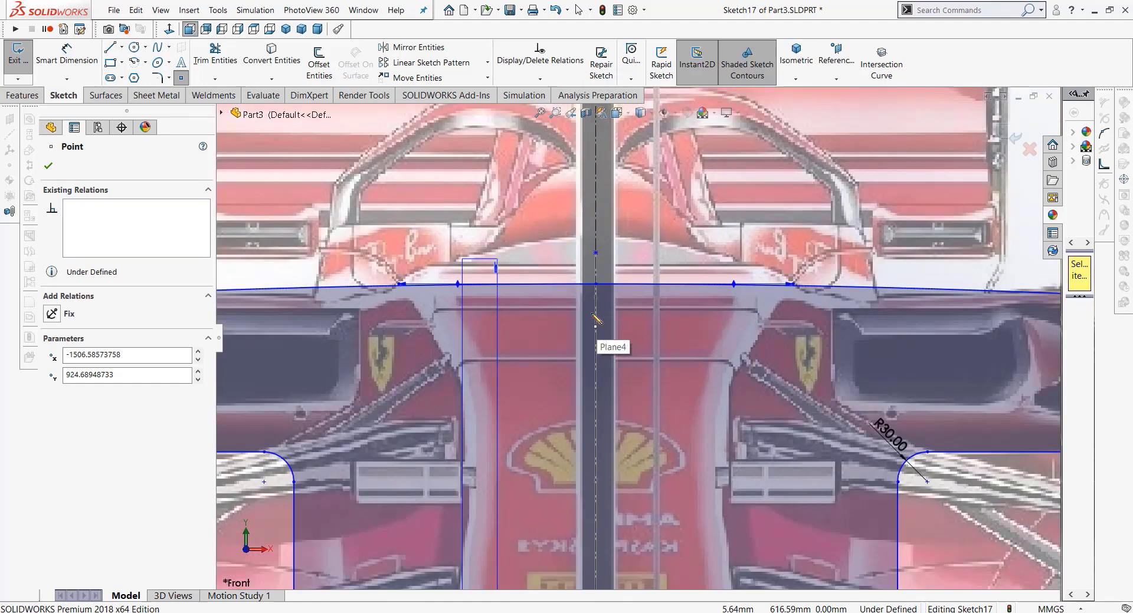
{"action": "left_click", "coordinate": [608, 285]}
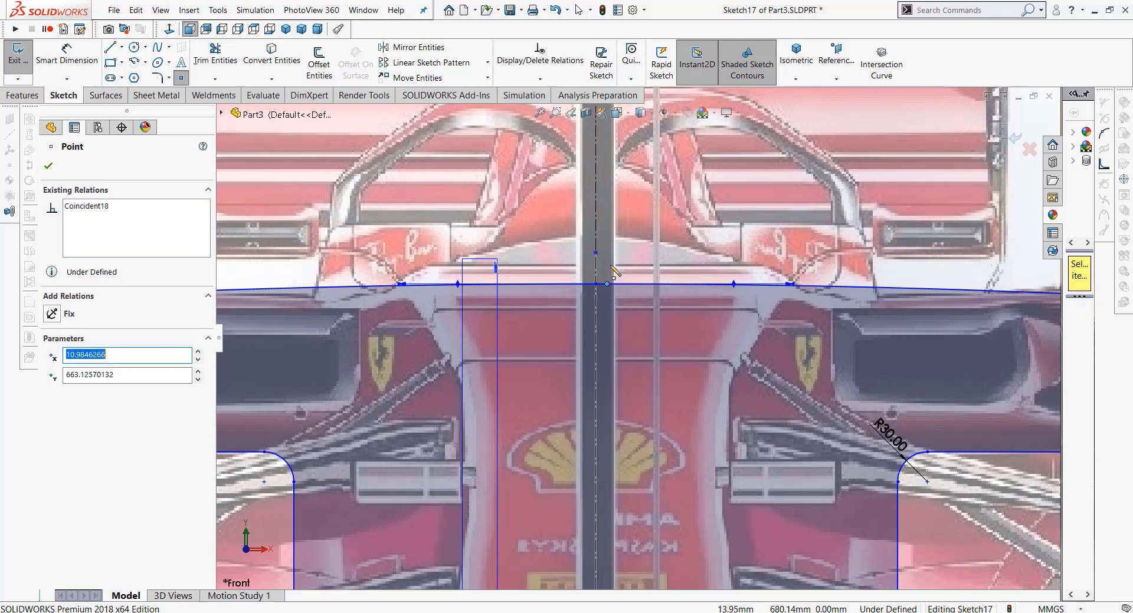
{"action": "left_click", "coordinate": [49, 167]}
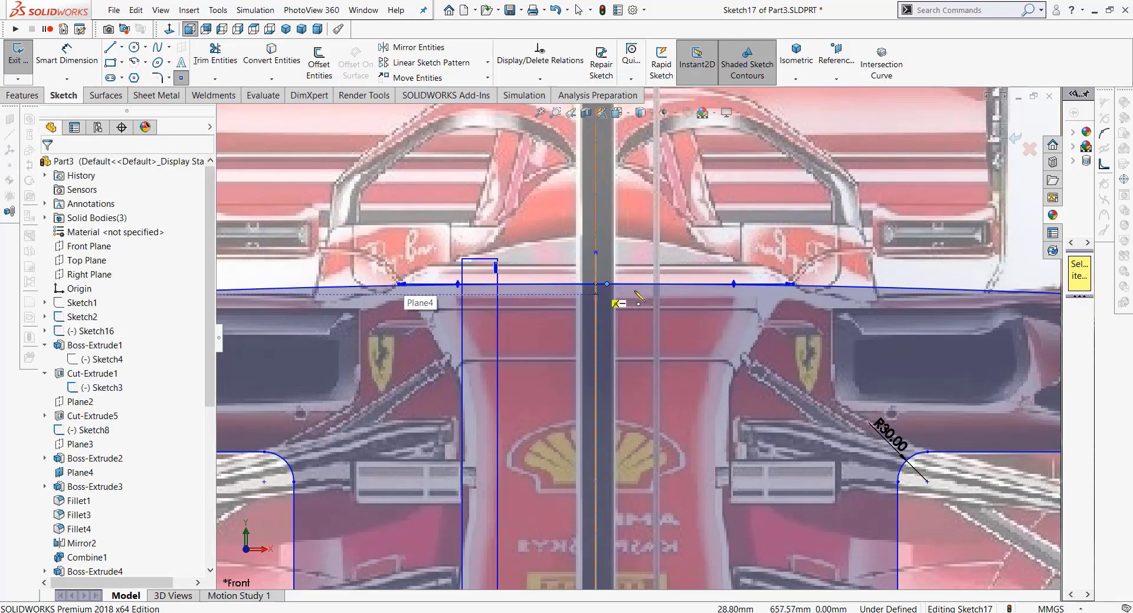
Step: Raise the top curve slightly and snap its middle endpoint onto the centreline
{"action": "left_click", "coordinate": [562, 313]}
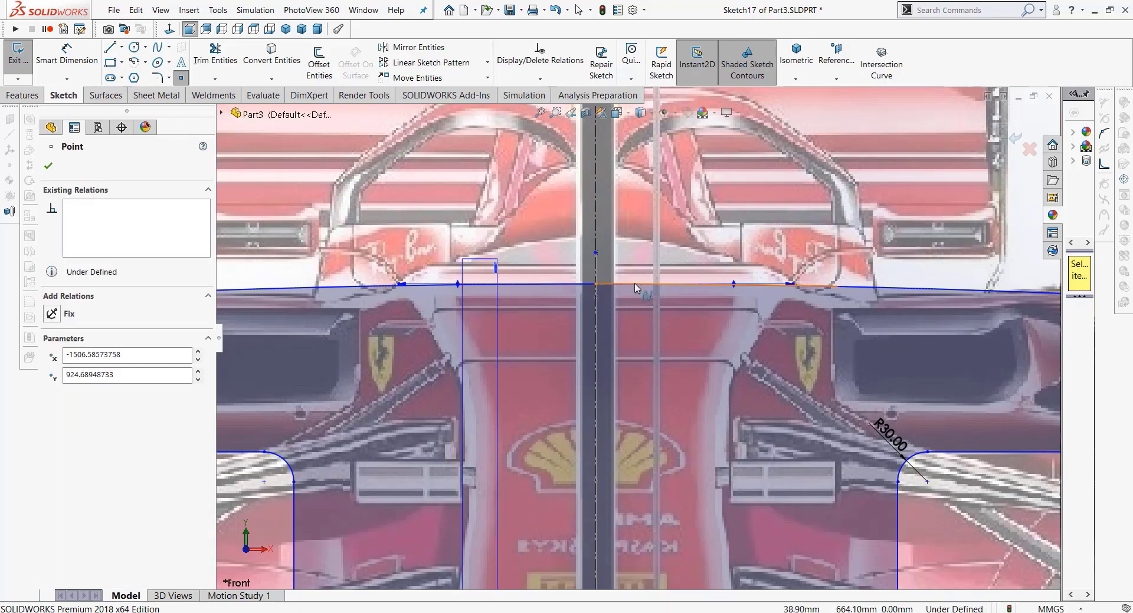
{"action": "left_click_drag", "start_coordinate": [635, 288], "coordinate": [633, 259]}
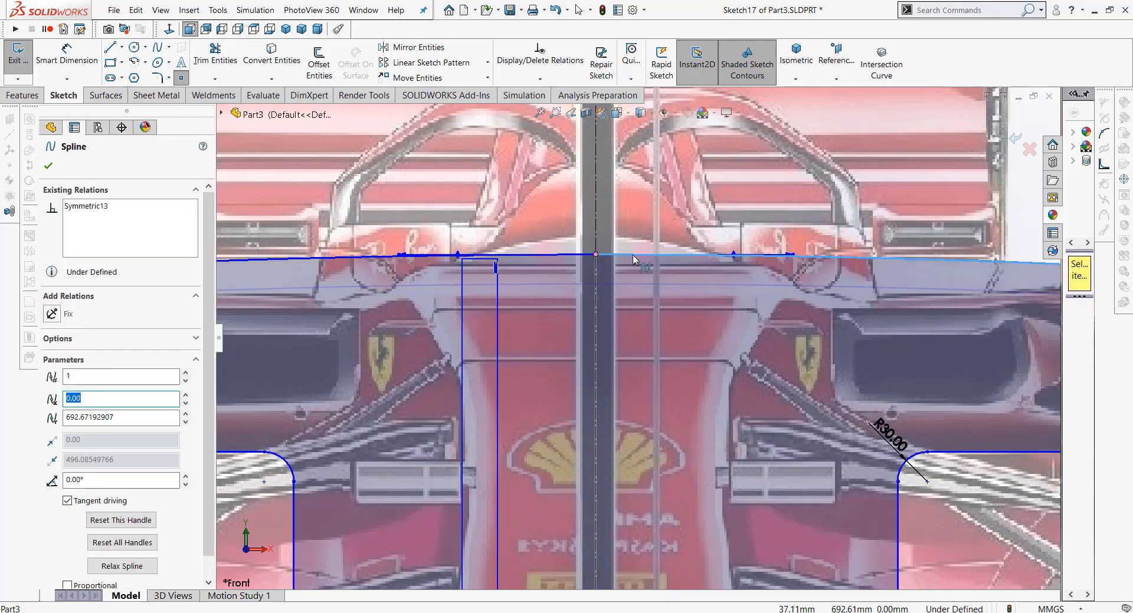
{"action": "scroll", "coordinate": [635, 287], "scroll_direction": "down", "scroll_amount": 2}
{"action": "scroll", "coordinate": [636, 286], "scroll_direction": "down", "scroll_amount": 1}
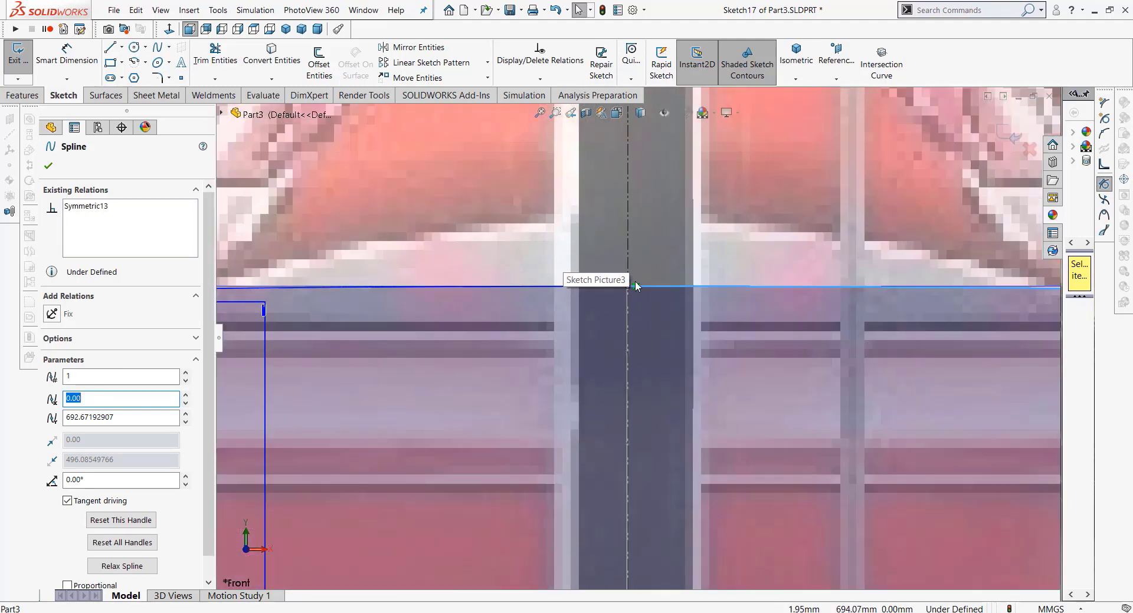
{"action": "scroll", "coordinate": [643, 287], "scroll_direction": "down", "scroll_amount": 1}
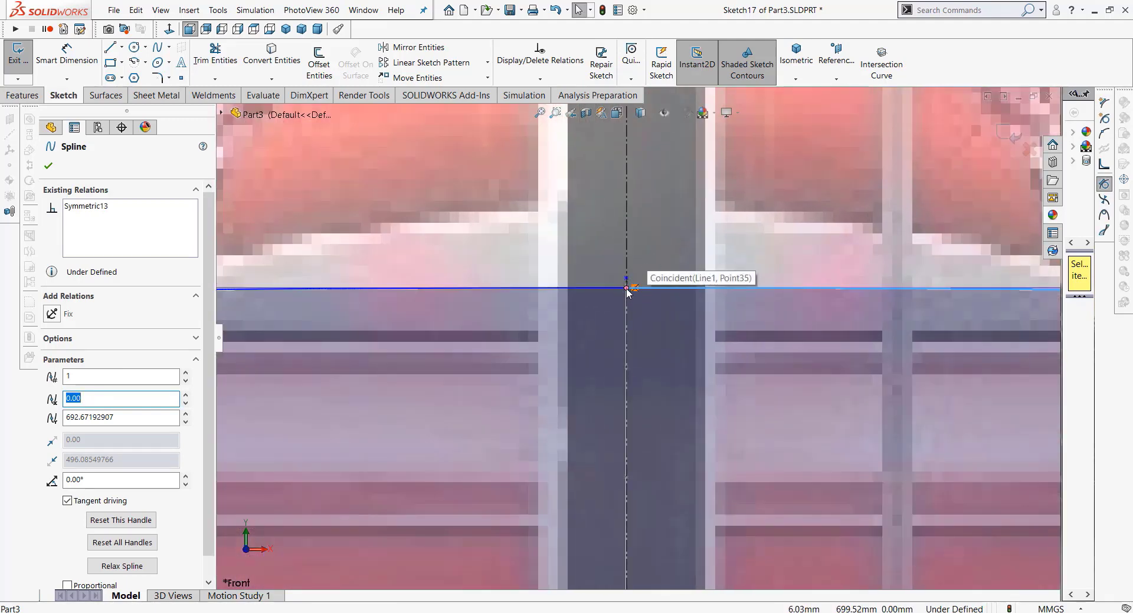
{"action": "left_click_drag", "start_coordinate": [627, 288], "coordinate": [628, 278]}
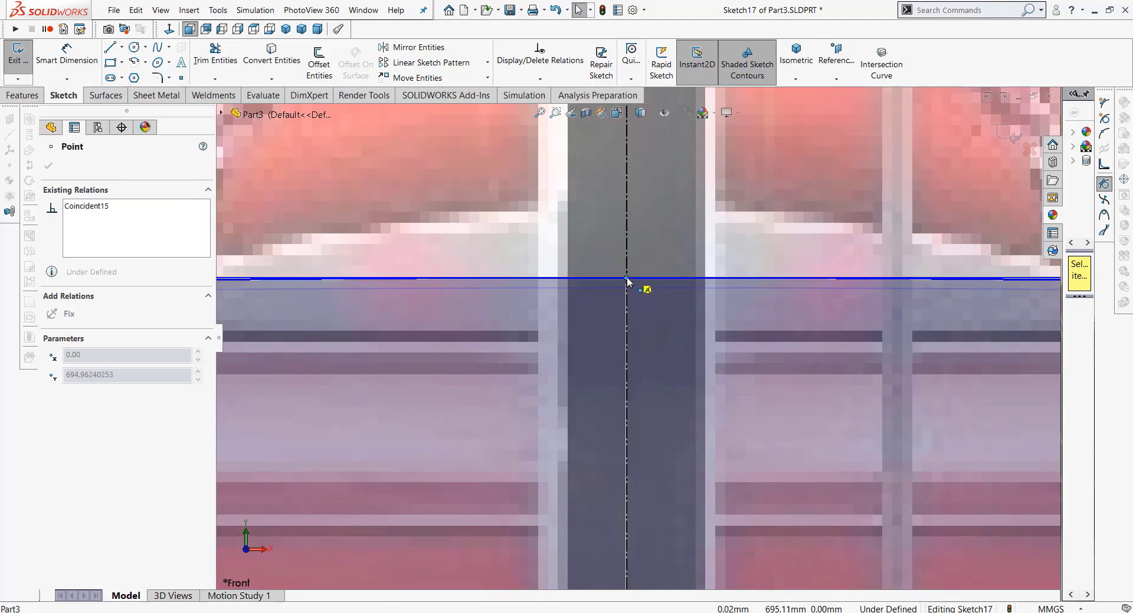
{"action": "left_click_drag", "start_coordinate": [628, 285], "coordinate": [628, 285]}
{"action": "scroll", "coordinate": [678, 330], "scroll_direction": "up", "scroll_amount": 2}
{"action": "scroll", "coordinate": [721, 342], "scroll_direction": "up", "scroll_amount": 2}
{"action": "scroll", "coordinate": [840, 374], "scroll_direction": "up", "scroll_amount": 2}
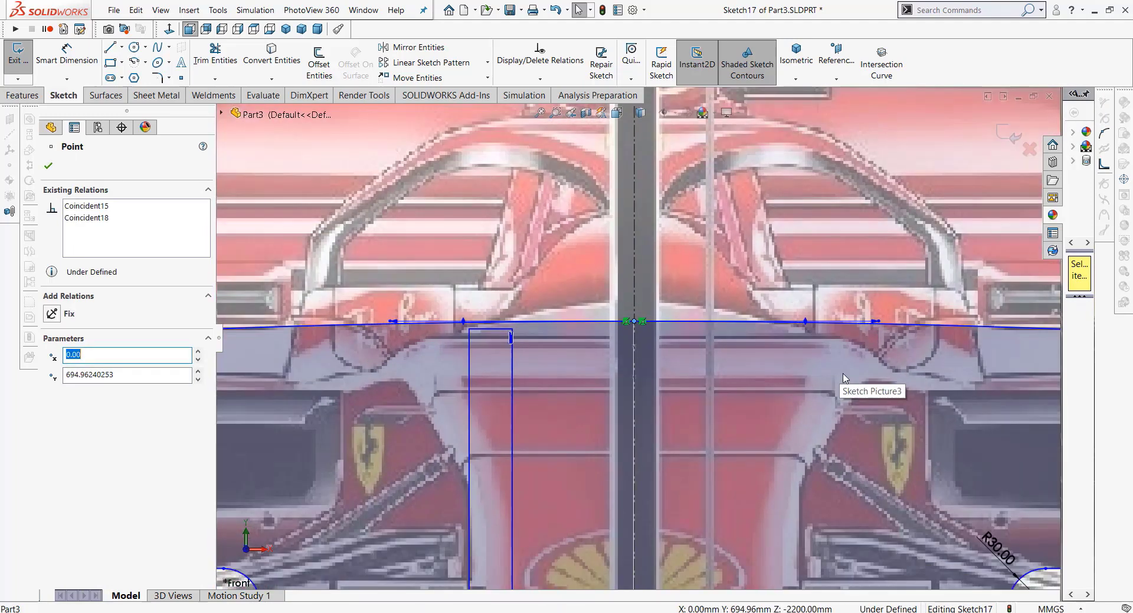
{"action": "scroll", "coordinate": [843, 375], "scroll_direction": "up", "scroll_amount": 2}
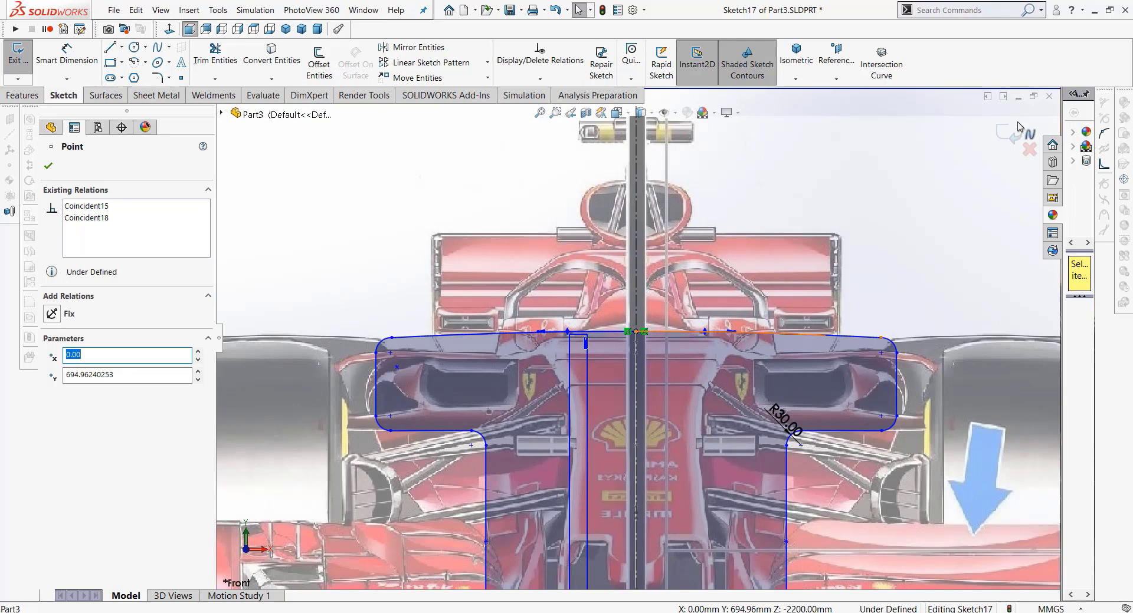
Step: Exit the sketch to rebuild Part3 and dismiss the Loft13 guide-curve error report
{"action": "left_click", "coordinate": [1010, 138]}
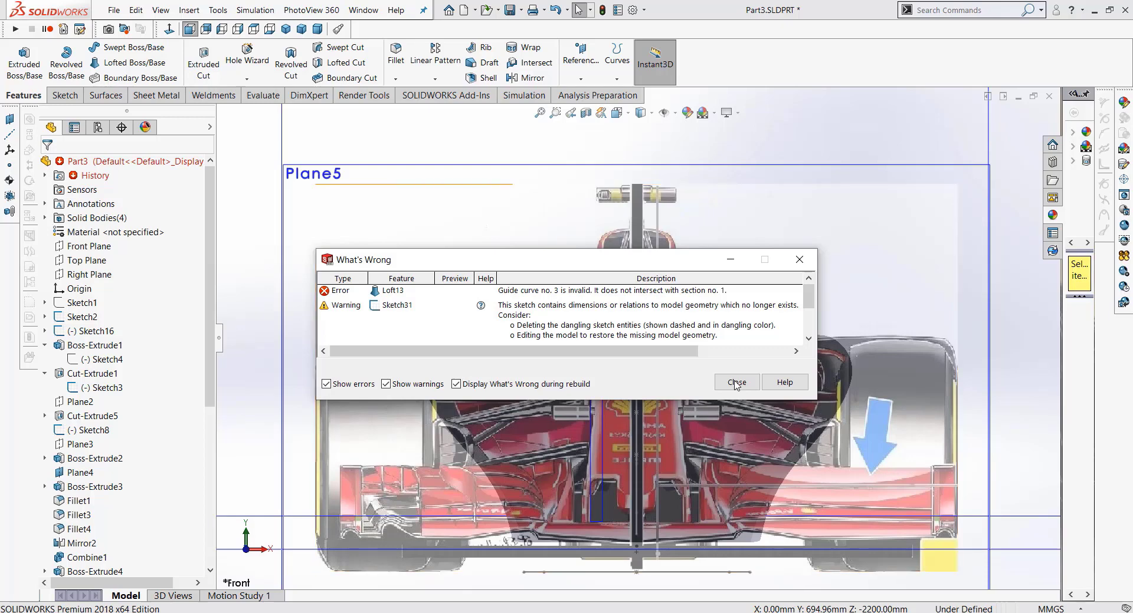
{"action": "left_click", "coordinate": [735, 384]}
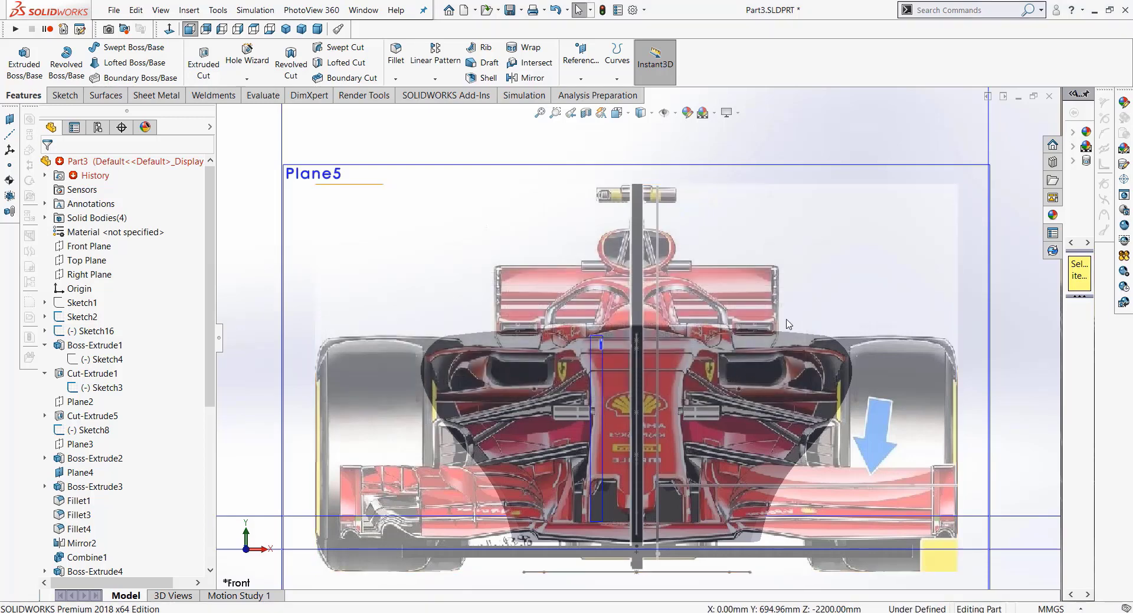
{"action": "mouse_move", "coordinate": [679, 328]}
{"action": "middle_mouse_down"}
{"action": "mouse_move", "coordinate": [659, 328]}
{"action": "mouse_move", "coordinate": [679, 328]}
{"action": "middle_mouse_up"}
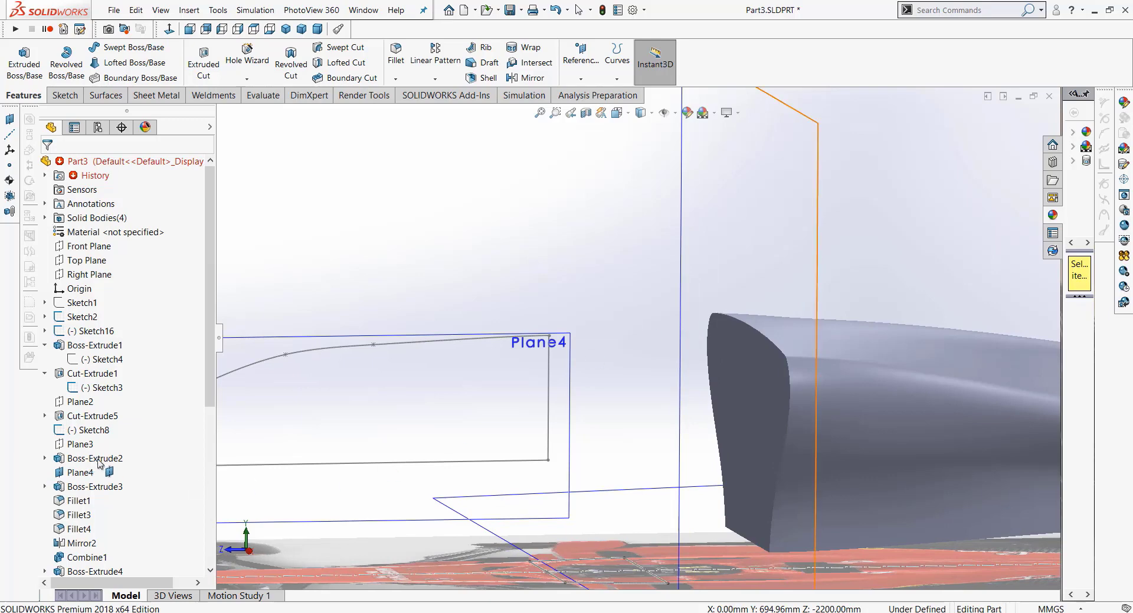
{"action": "scroll", "coordinate": [121, 411], "scroll_direction": "down", "scroll_amount": 6}
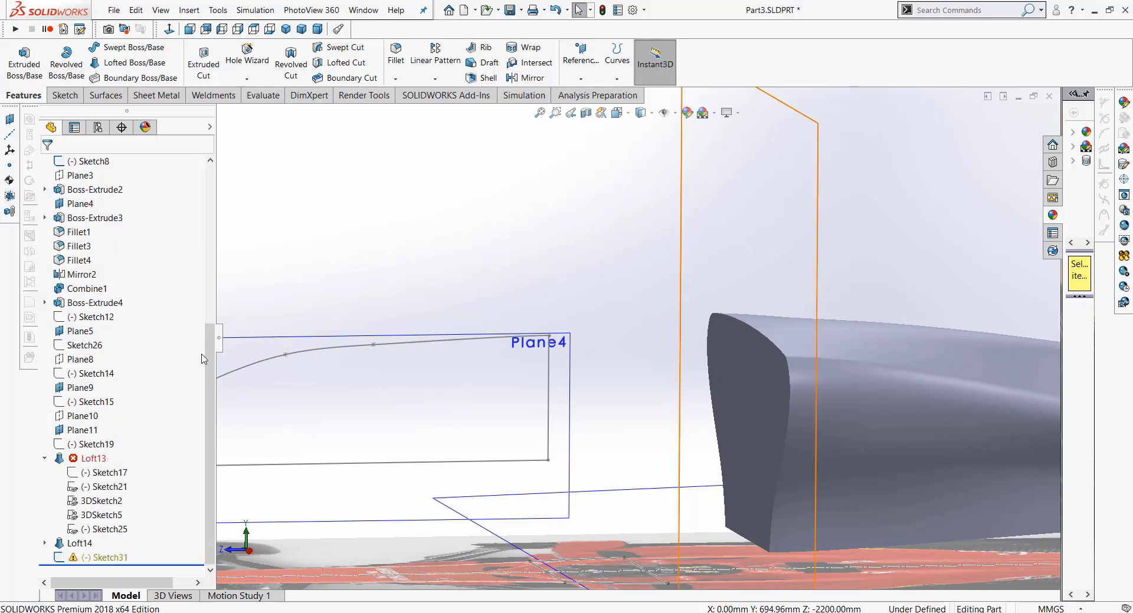
{"action": "scroll", "coordinate": [202, 359], "scroll_direction": "up", "scroll_amount": 3}
{"action": "scroll", "coordinate": [203, 360], "scroll_direction": "up", "scroll_amount": 3}
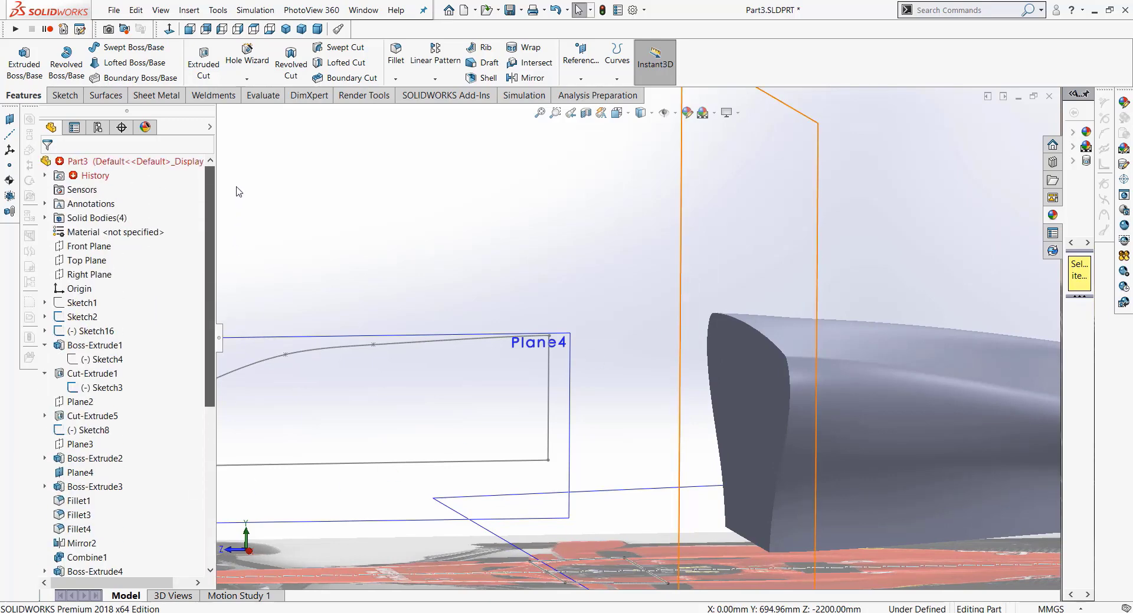
{"action": "right_click", "coordinate": [82, 220]}
{"action": "left_click", "coordinate": [93, 199]}
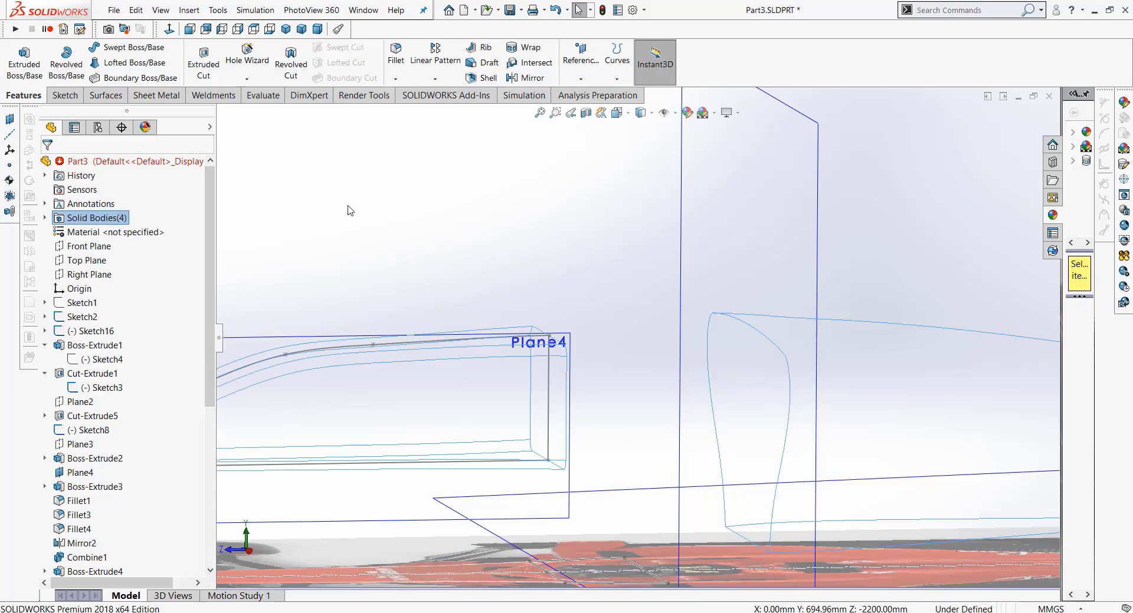
{"action": "right_click", "coordinate": [112, 220]}
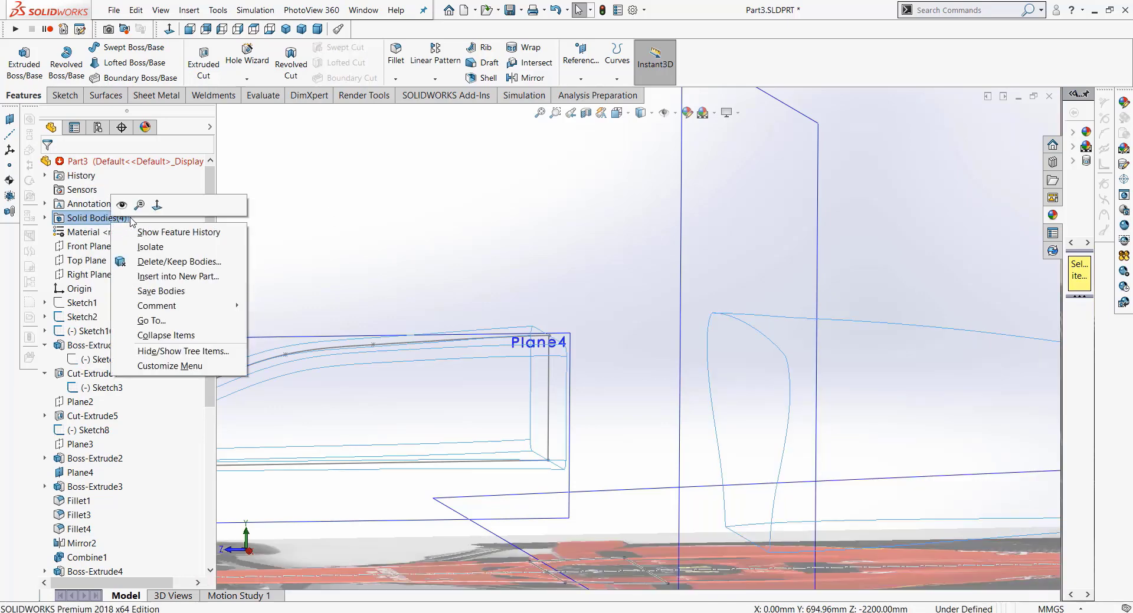
{"action": "left_click", "coordinate": [94, 199]}
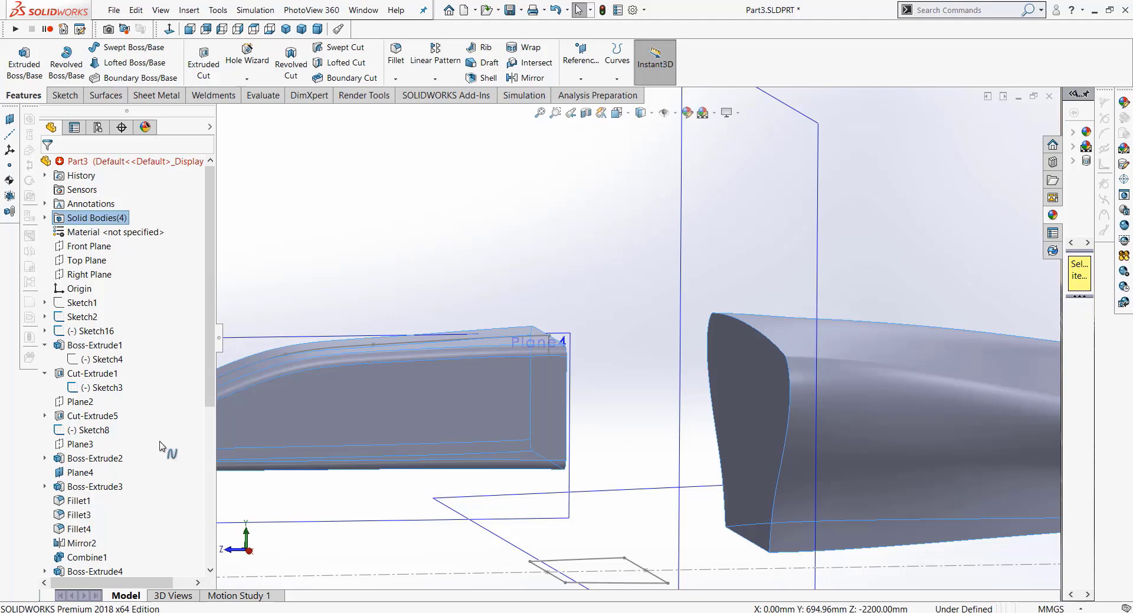
{"action": "scroll", "coordinate": [211, 384], "scroll_direction": "down", "scroll_amount": 7}
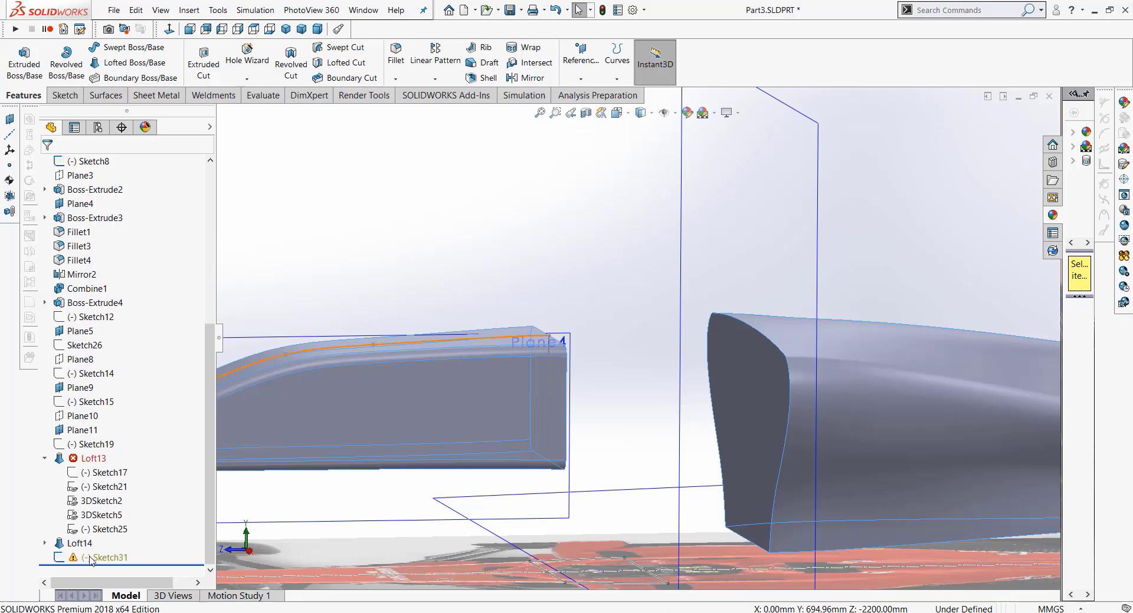
{"action": "left_click", "coordinate": [82, 460]}
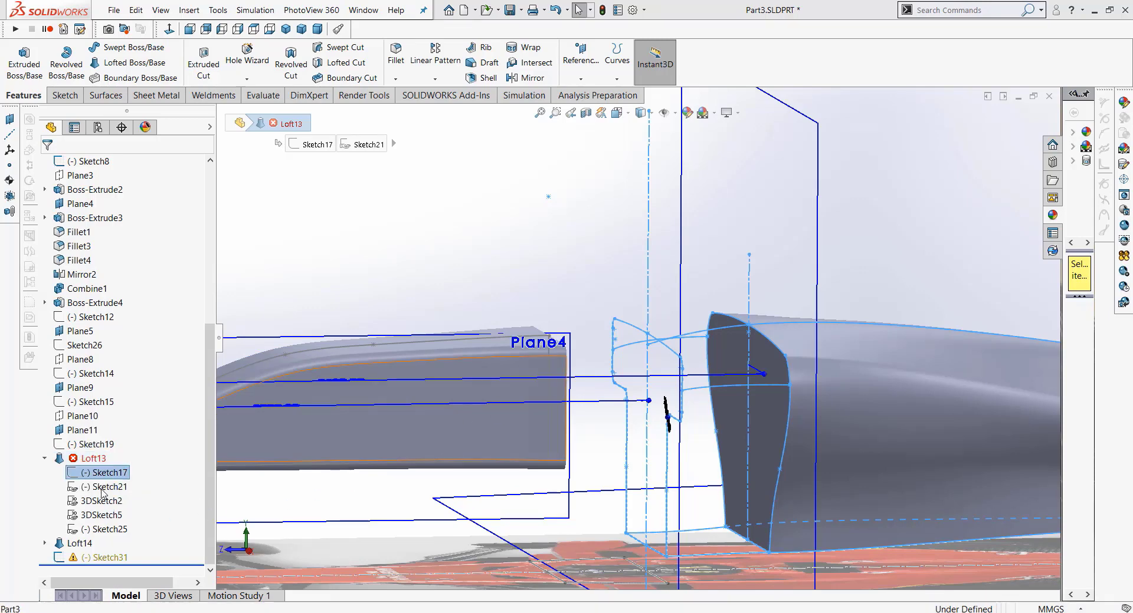
{"action": "left_click", "coordinate": [102, 501]}
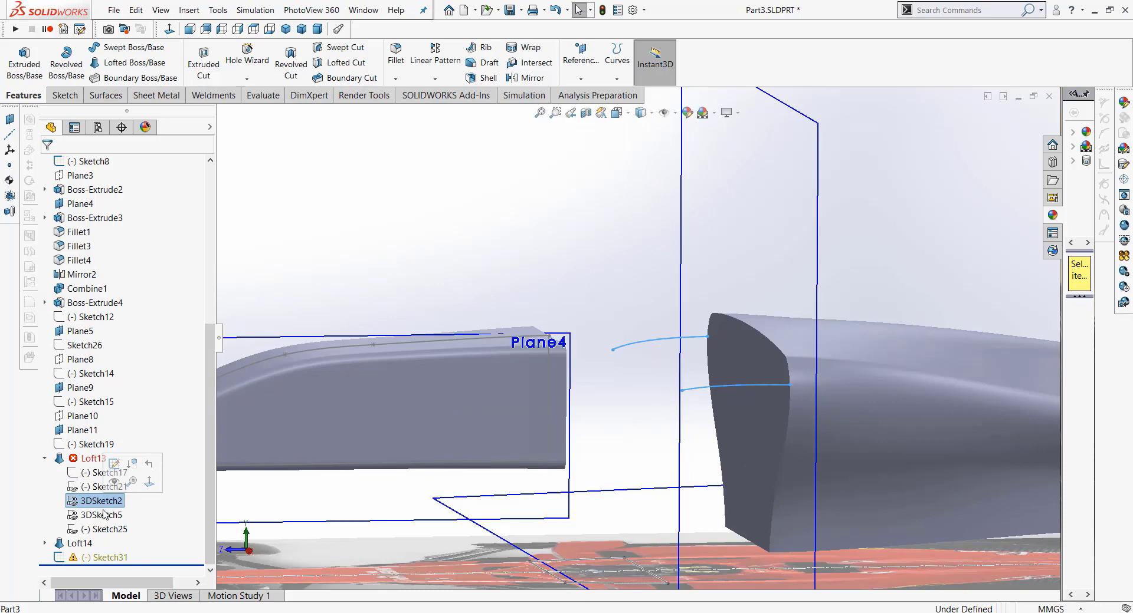
{"action": "left_click", "coordinate": [107, 530]}
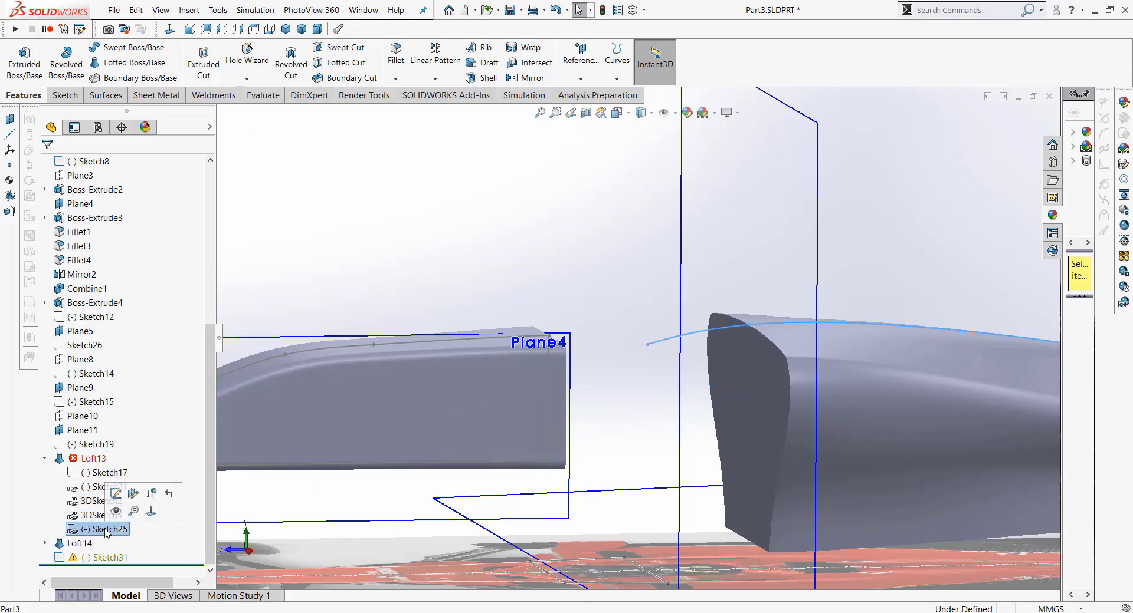
Step: Edit Sketch25 with Sketch17 shown, try dragging the spline's start point, then undo
{"action": "left_click", "coordinate": [114, 496]}
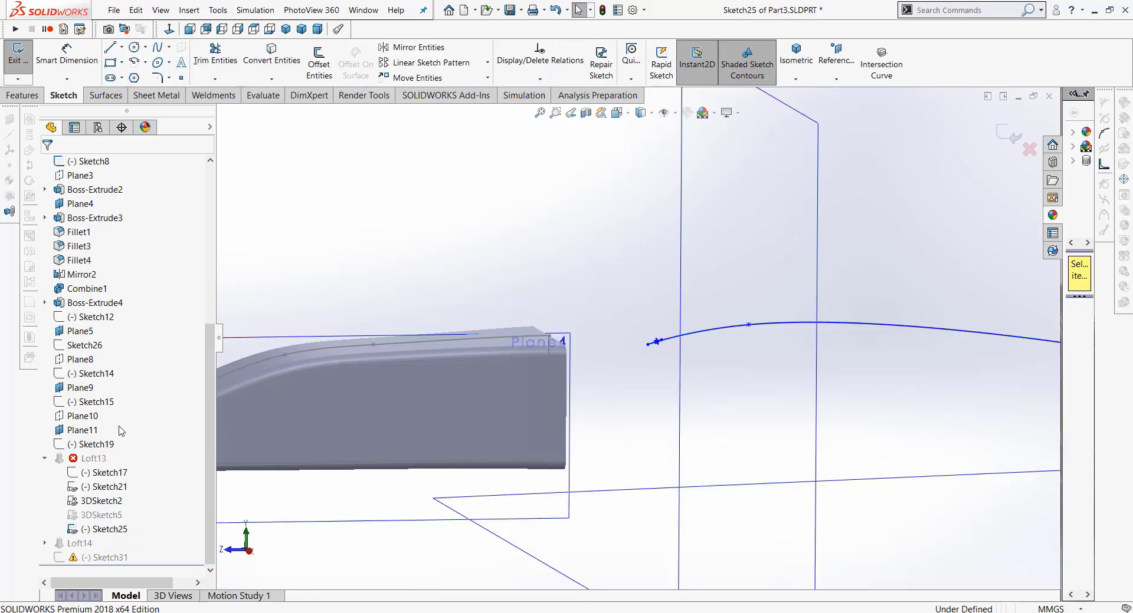
{"action": "left_click", "coordinate": [93, 475]}
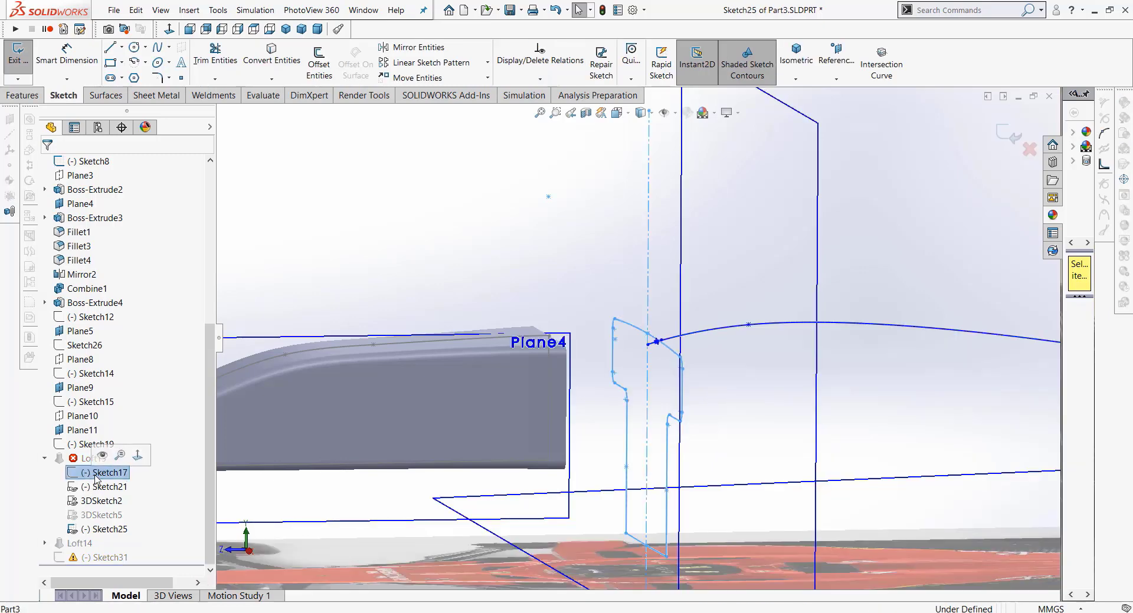
{"action": "key", "text": "Escape"}
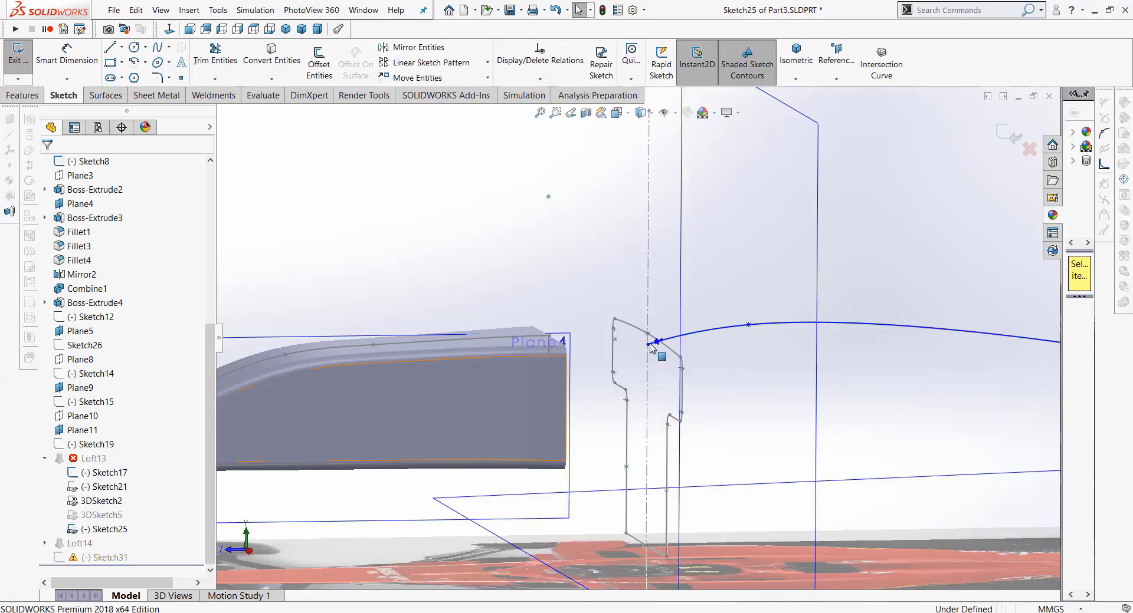
{"action": "scroll", "coordinate": [652, 350], "scroll_direction": "down", "scroll_amount": 2}
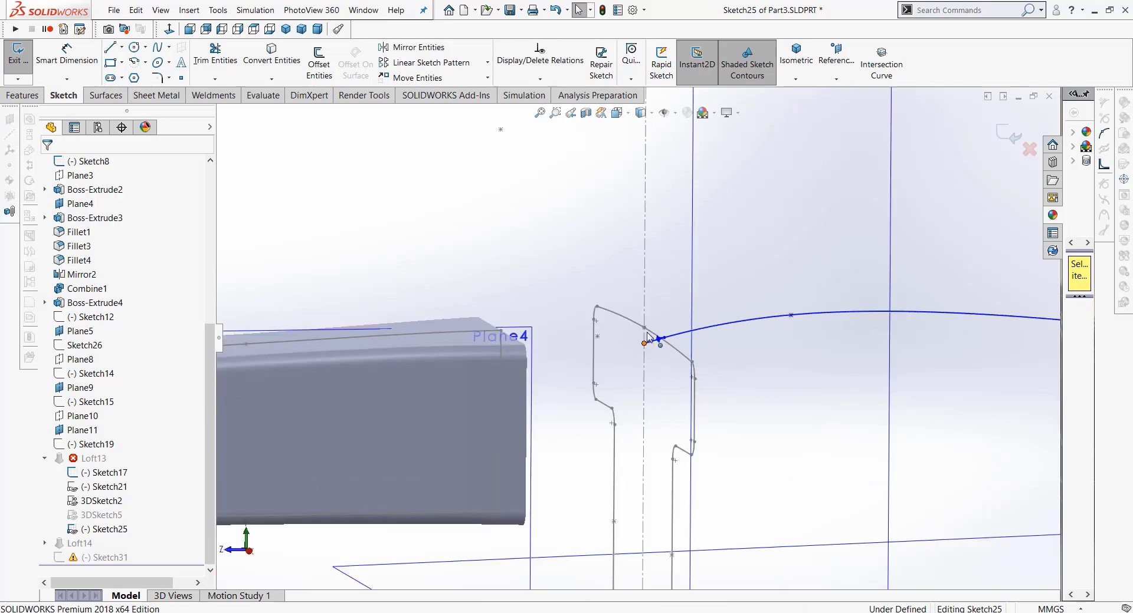
{"action": "left_click", "coordinate": [645, 330]}
{"action": "mouse_move", "coordinate": [645, 330]}
{"action": "left_mouse_down"}
{"action": "mouse_move", "coordinate": [645, 157]}
{"action": "mouse_move", "coordinate": [652, 324]}
{"action": "mouse_move", "coordinate": [641, 349]}
{"action": "left_mouse_up"}
{"action": "key", "text": "ctrl+z"}
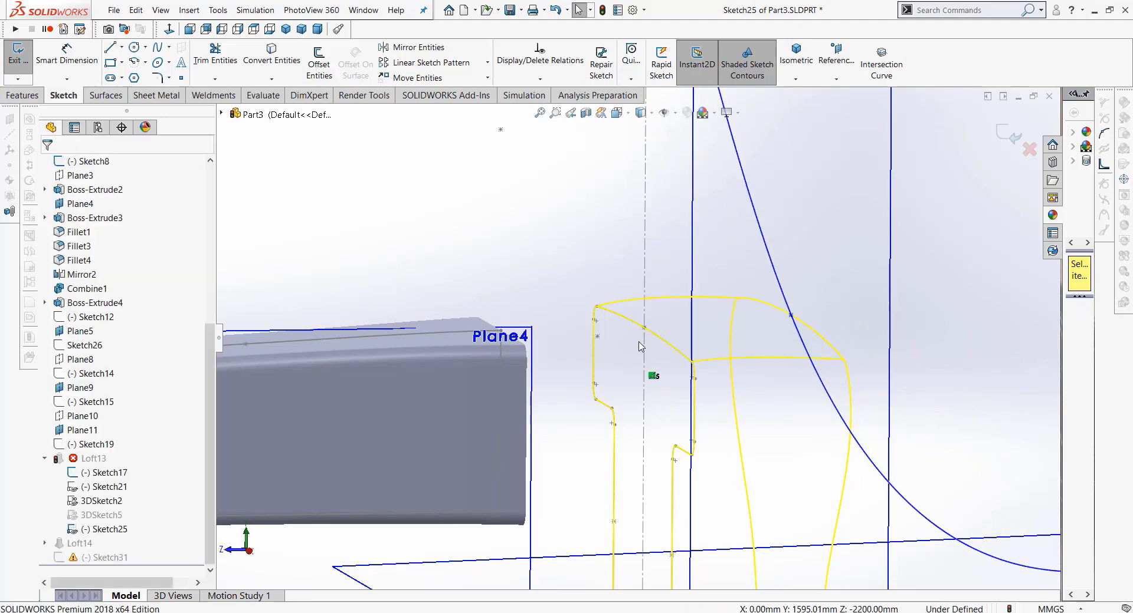
Step: In Right view, delete the Coincident5 relation from the spline's start point
{"action": "left_click", "coordinate": [238, 29]}
{"action": "scroll", "coordinate": [600, 391], "scroll_direction": "down", "scroll_amount": 3}
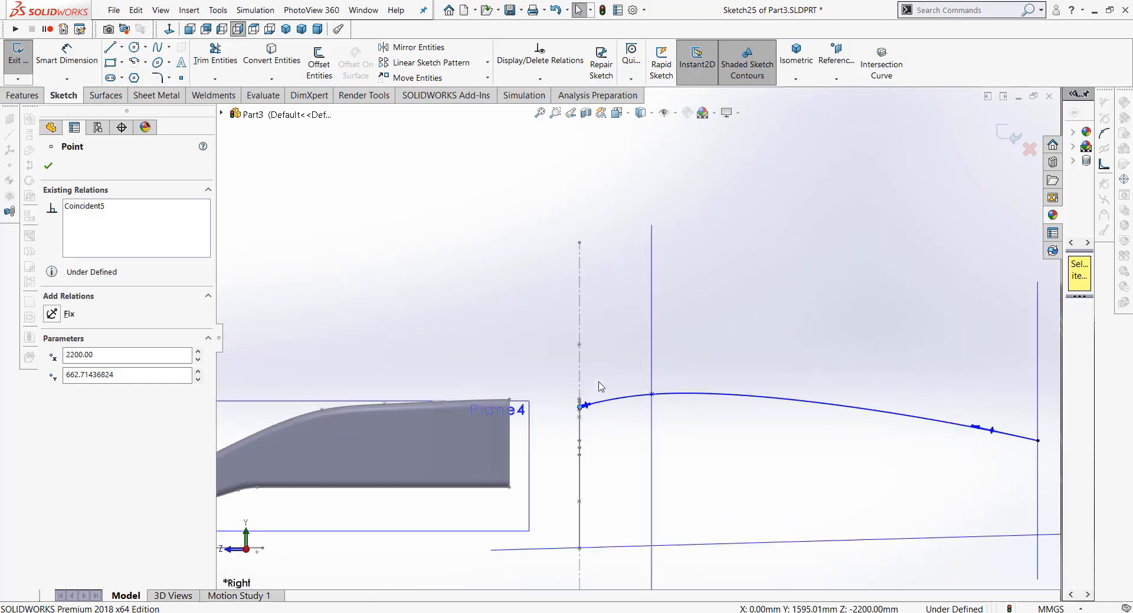
{"action": "scroll", "coordinate": [599, 405], "scroll_direction": "down", "scroll_amount": 3}
{"action": "scroll", "coordinate": [578, 422], "scroll_direction": "down", "scroll_amount": 3}
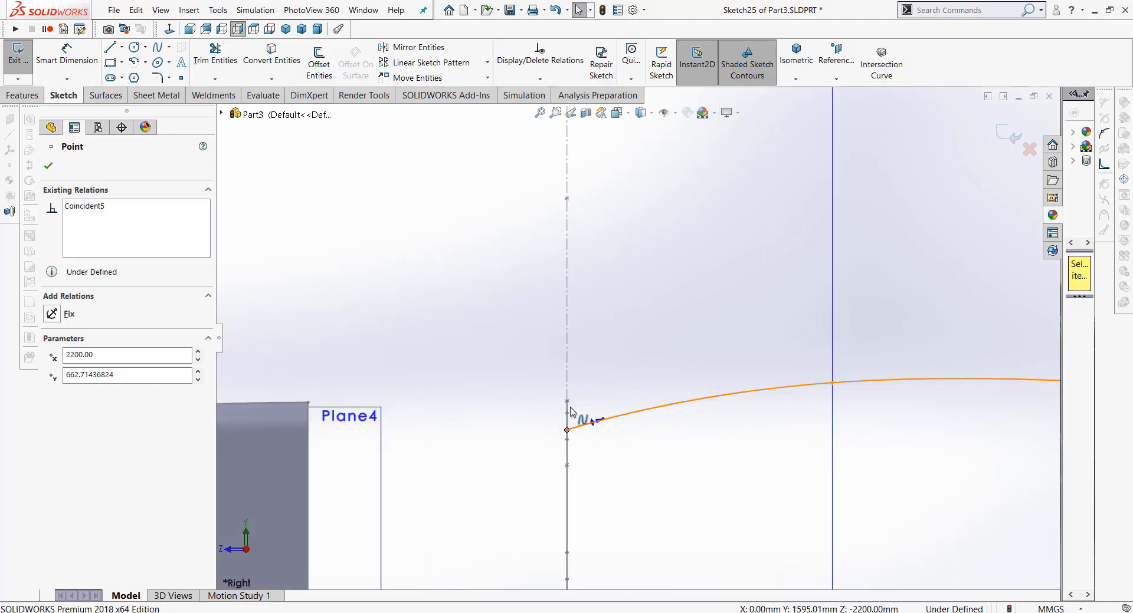
{"action": "mouse_move", "coordinate": [565, 396]}
{"action": "left_mouse_down"}
{"action": "mouse_move", "coordinate": [575, 400]}
{"action": "mouse_move", "coordinate": [561, 399]}
{"action": "left_mouse_up"}
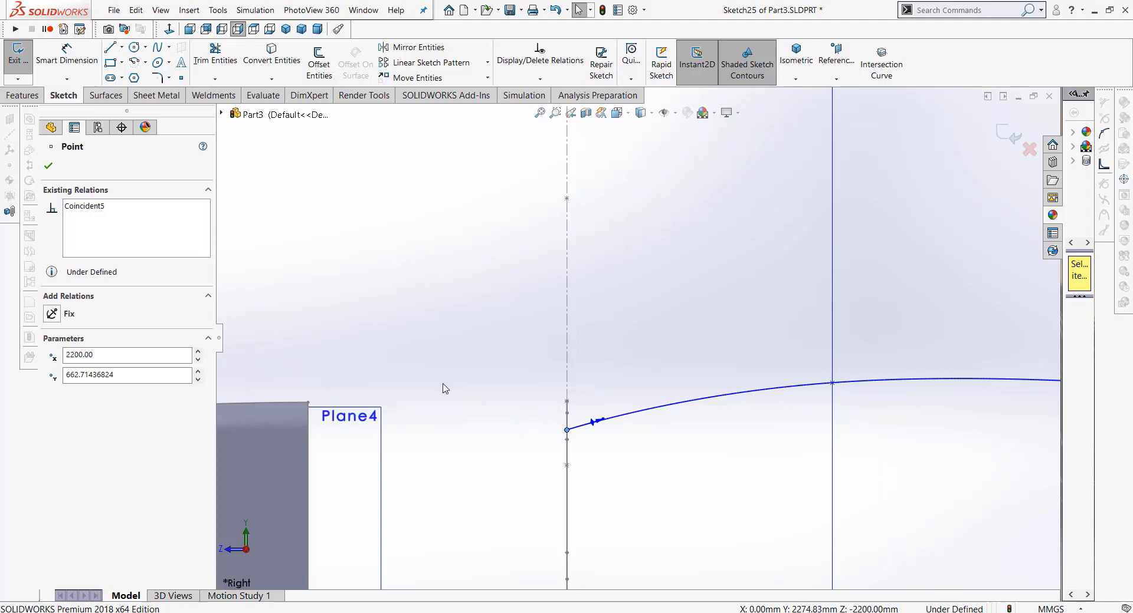
{"action": "middle_click_drag", "start_coordinate": [462, 389], "coordinate": [520, 430]}
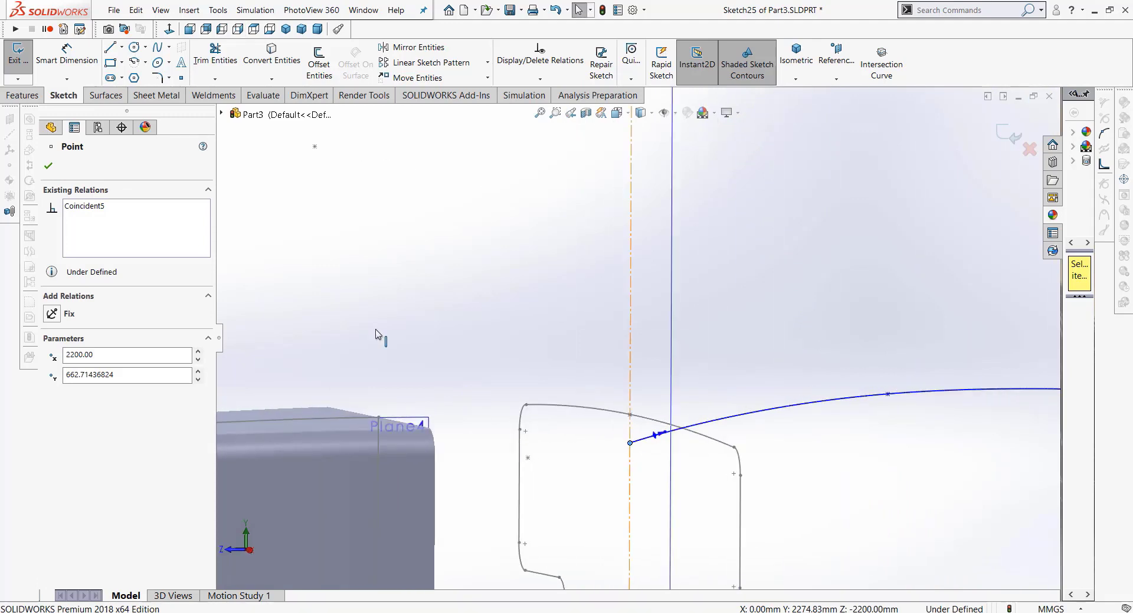
{"action": "right_click", "coordinate": [135, 231]}
{"action": "left_click", "coordinate": [162, 236]}
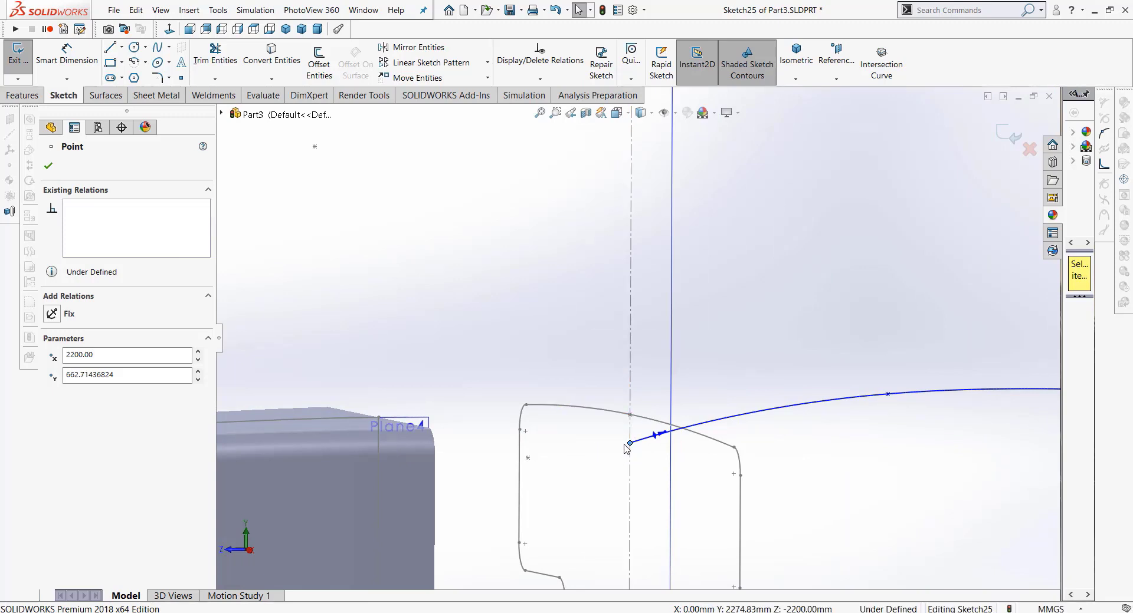
{"action": "key", "text": "Escape"}
Step: Add a Pierce relation between the spline's start point and the Sketch17 curve
{"action": "left_click", "coordinate": [630, 443]}
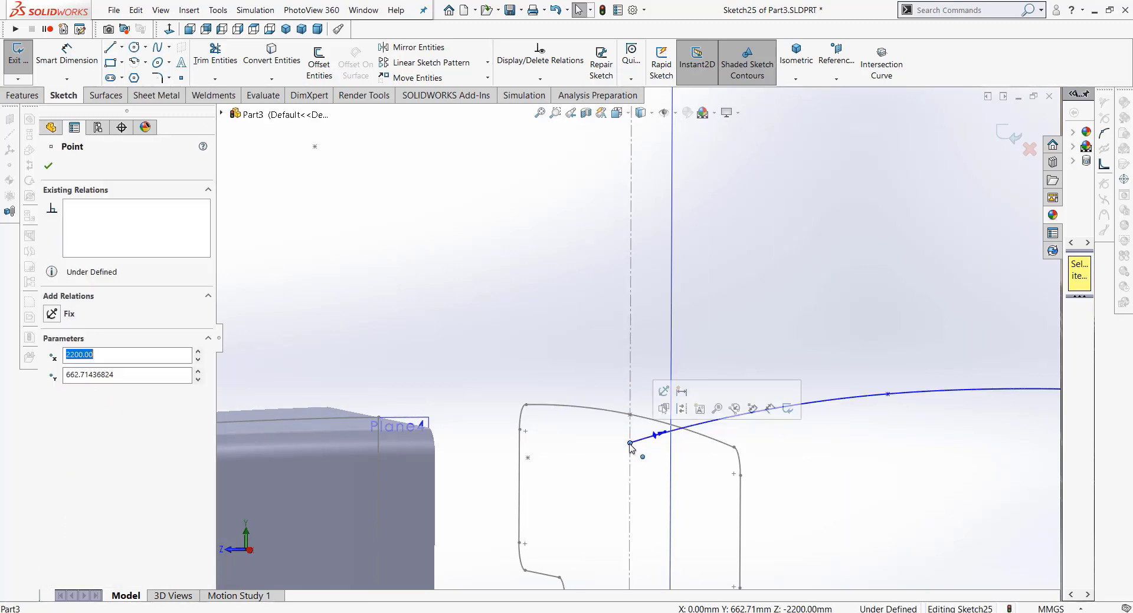
{"action": "left_click", "coordinate": [630, 419], "text": "ctrl"}
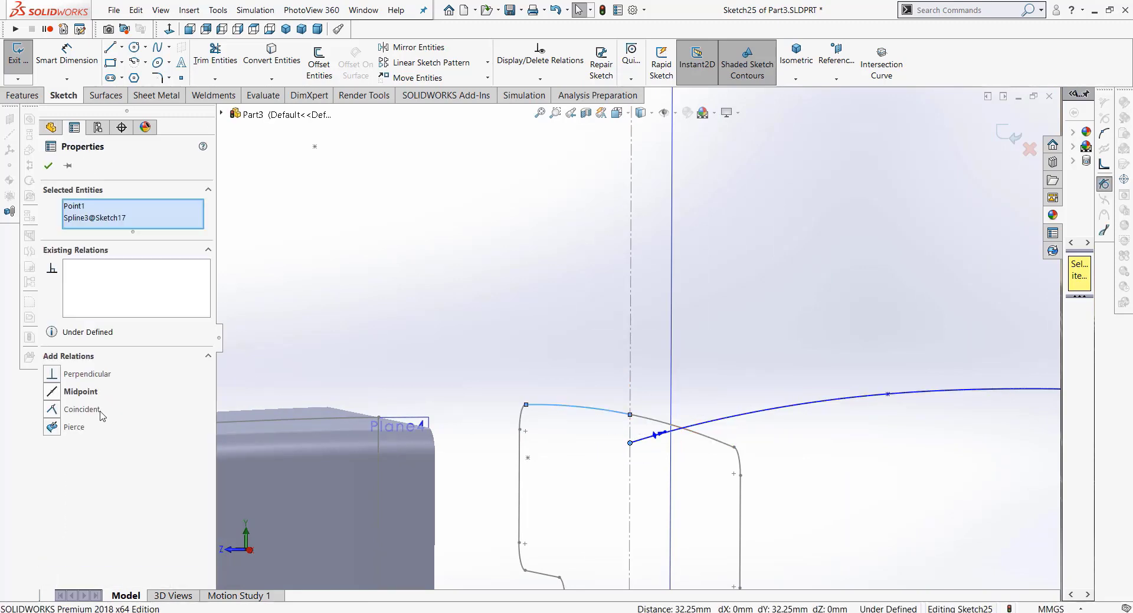
{"action": "left_click", "coordinate": [57, 430]}
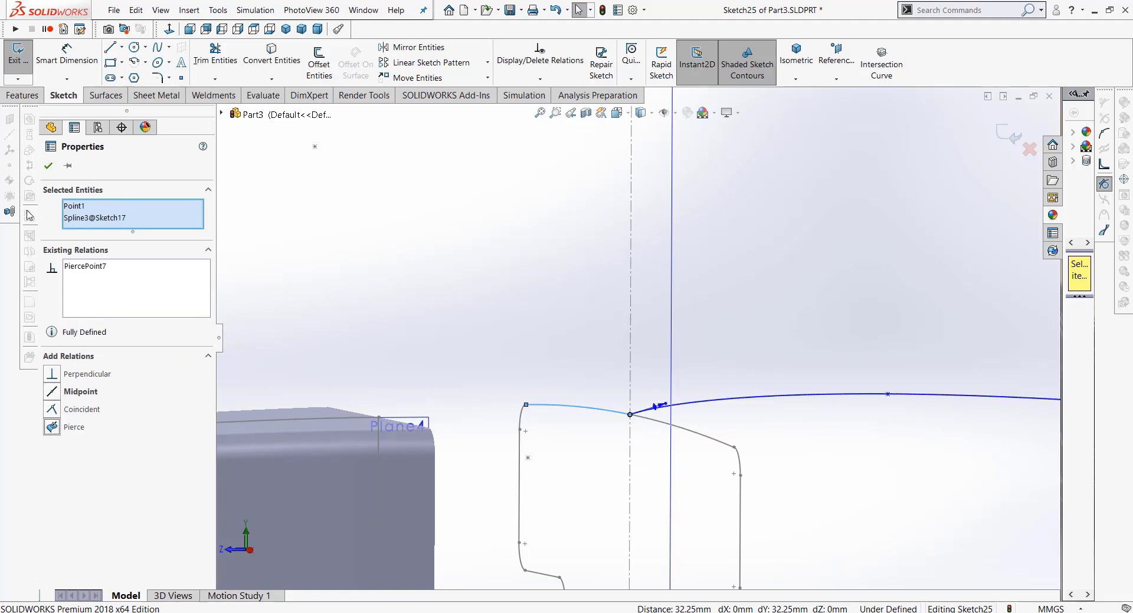
{"action": "left_click", "coordinate": [48, 167]}
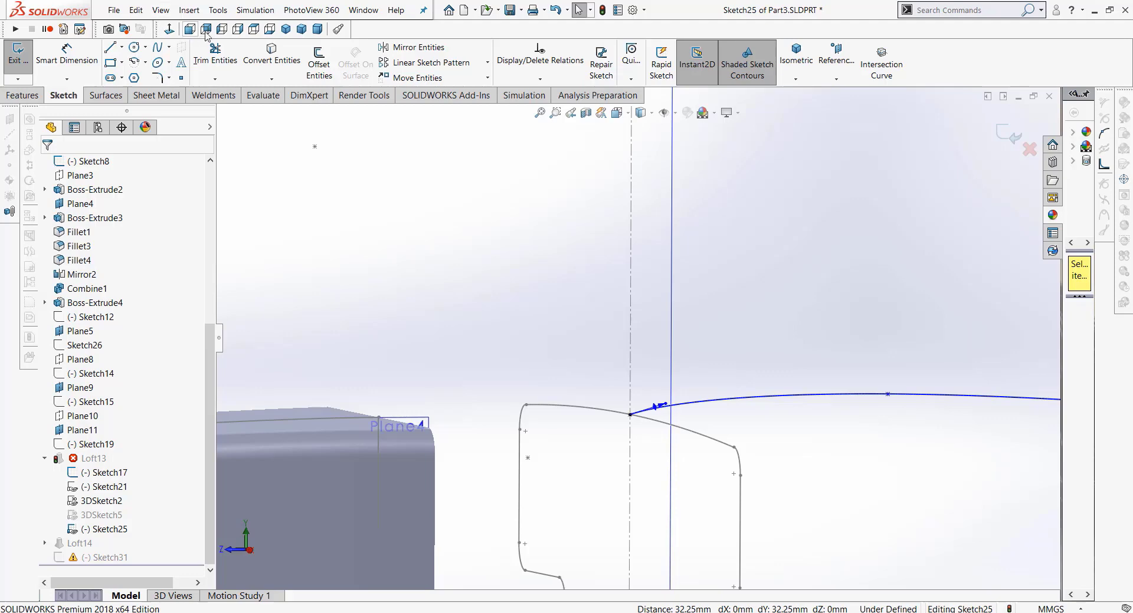
Step: Return to Right view, zoom in, and select the spline's start tangent handle
{"action": "left_click", "coordinate": [237, 29]}
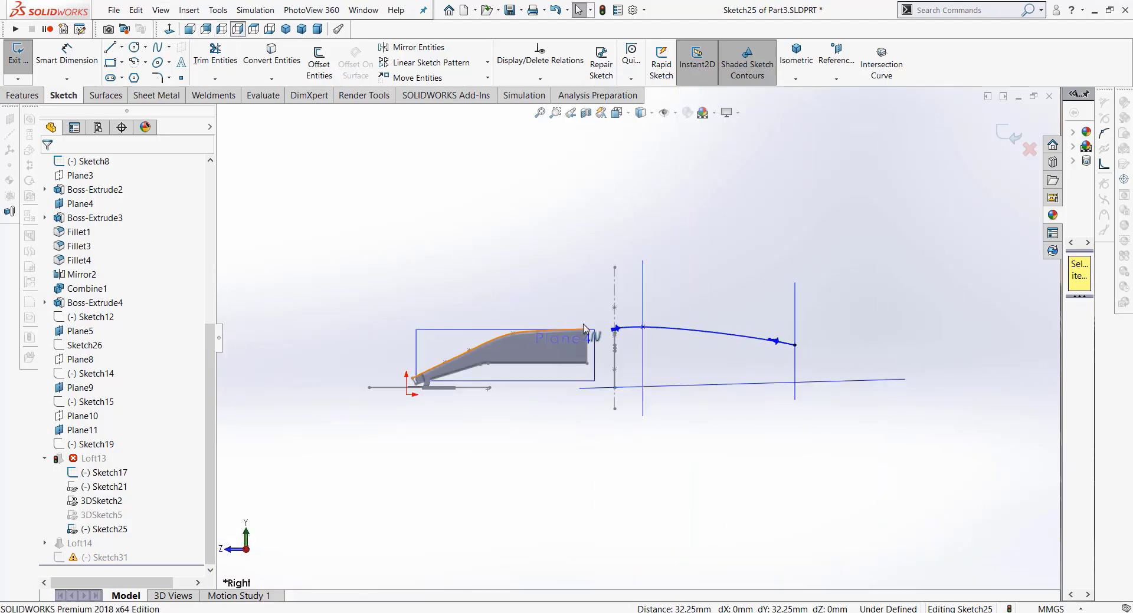
{"action": "scroll", "coordinate": [670, 324], "scroll_direction": "down", "scroll_amount": 3}
{"action": "scroll", "coordinate": [631, 354], "scroll_direction": "down", "scroll_amount": 3}
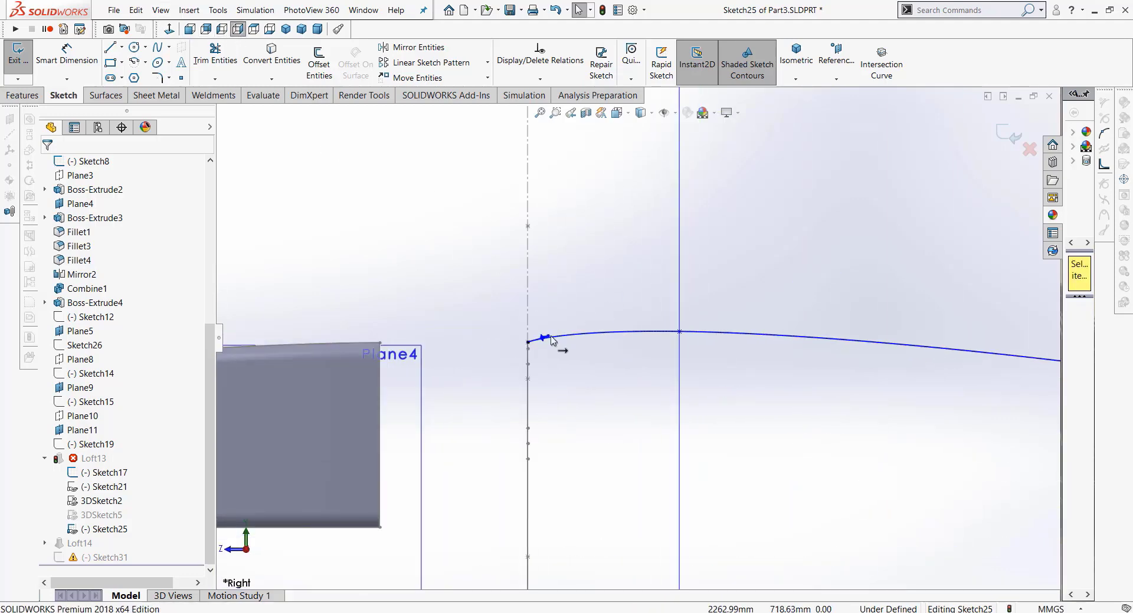
{"action": "scroll", "coordinate": [551, 341], "scroll_direction": "down", "scroll_amount": 2}
{"action": "left_click", "coordinate": [577, 341]}
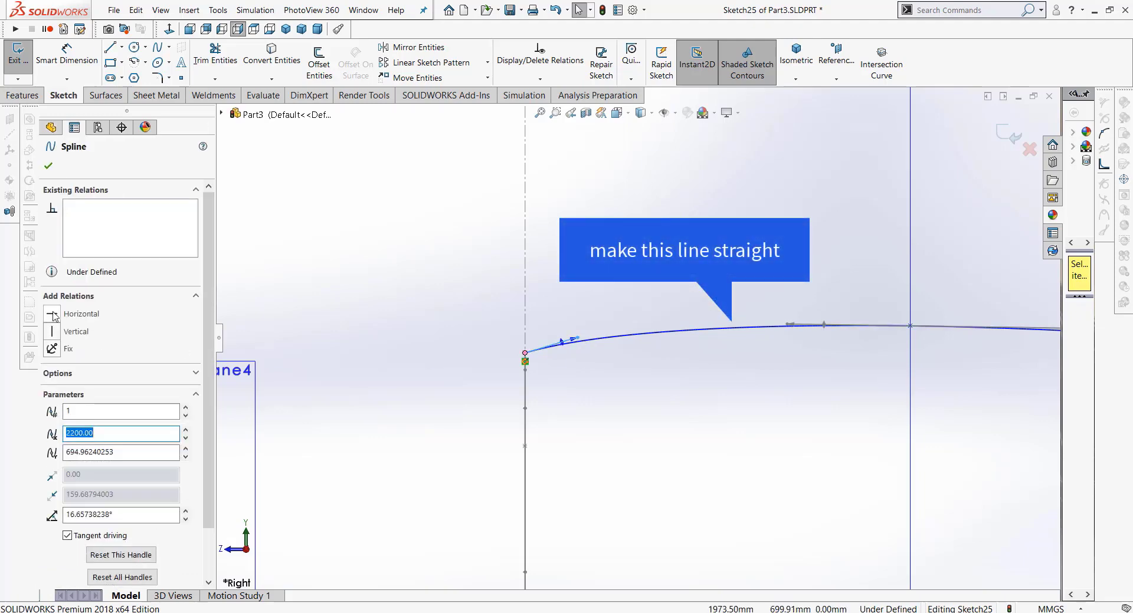
Step: Make the spline's start tangent Horizontal and rebuild so Loft13 regenerates error-free
{"action": "left_click", "coordinate": [52, 314]}
{"action": "left_click", "coordinate": [48, 165]}
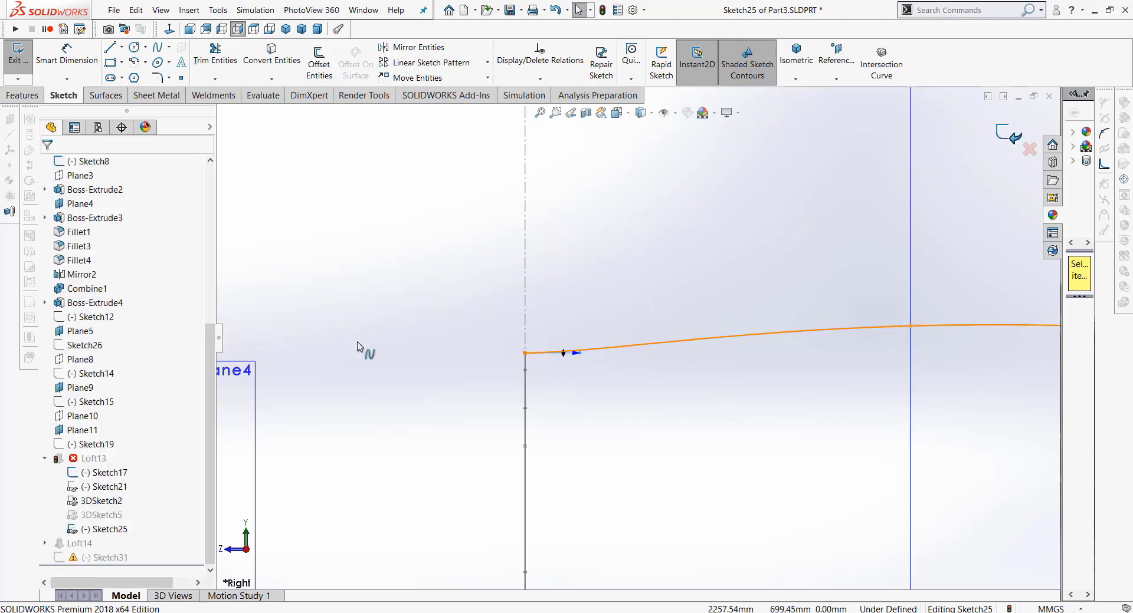
{"action": "key", "text": "ctrl+b"}
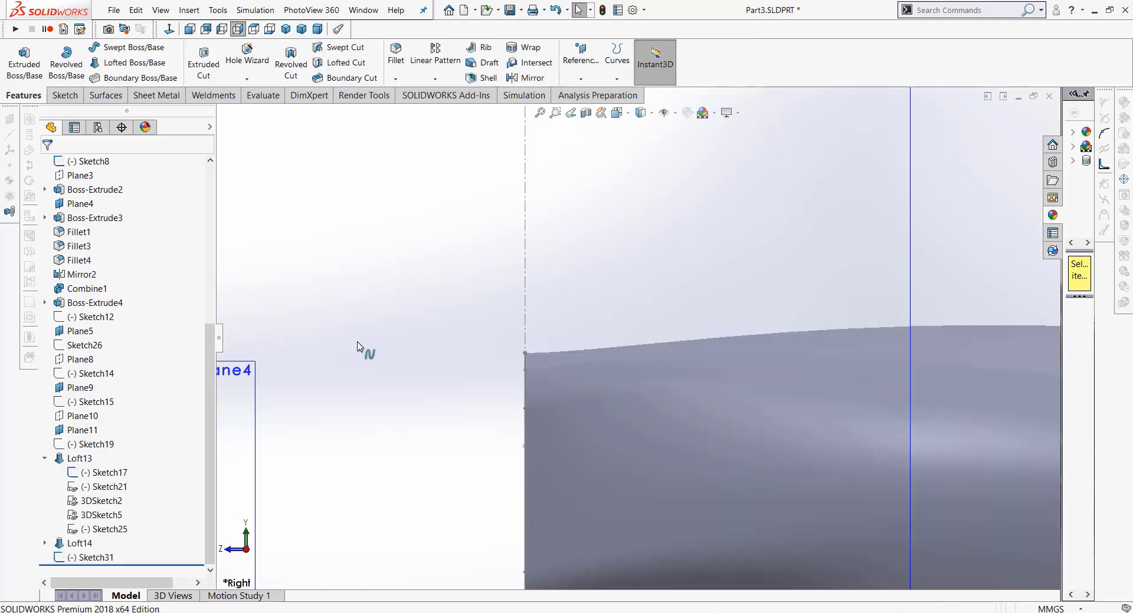
Step: Inspect the rebuilt Loft13 body and car floor, then select Top Plane
{"action": "scroll", "coordinate": [384, 324], "scroll_direction": "up", "scroll_amount": 3}
{"action": "mouse_move", "coordinate": [412, 307]}
{"action": "middle_mouse_down"}
{"action": "mouse_move", "coordinate": [427, 295]}
{"action": "mouse_move", "coordinate": [446, 304]}
{"action": "mouse_move", "coordinate": [436, 315]}
{"action": "mouse_move", "coordinate": [453, 336]}
{"action": "middle_mouse_up"}
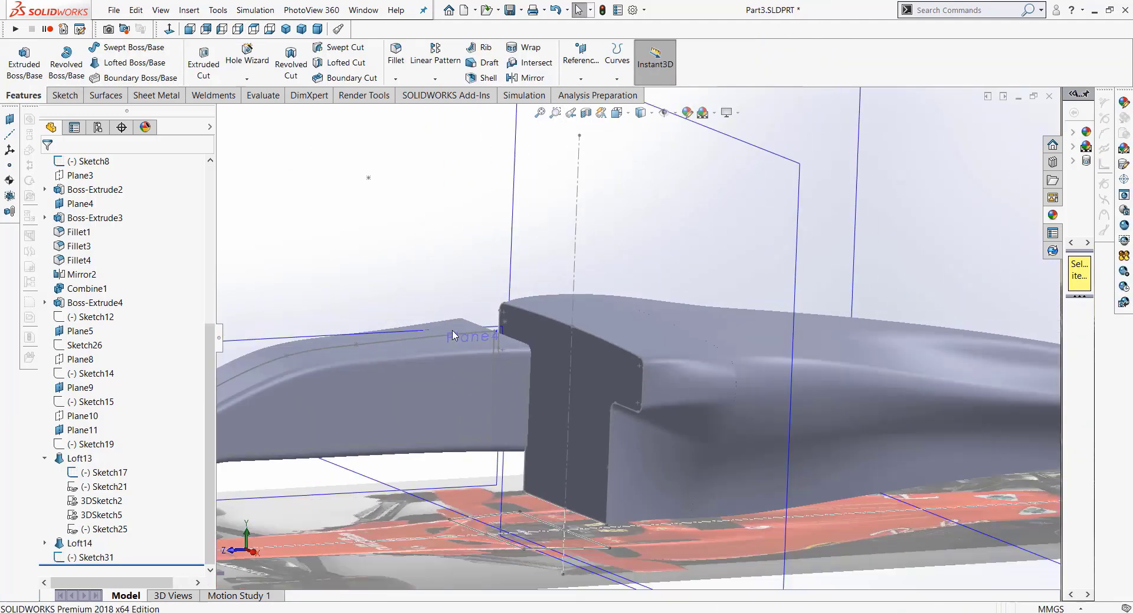
{"action": "scroll", "coordinate": [453, 337], "scroll_direction": "up", "scroll_amount": 3}
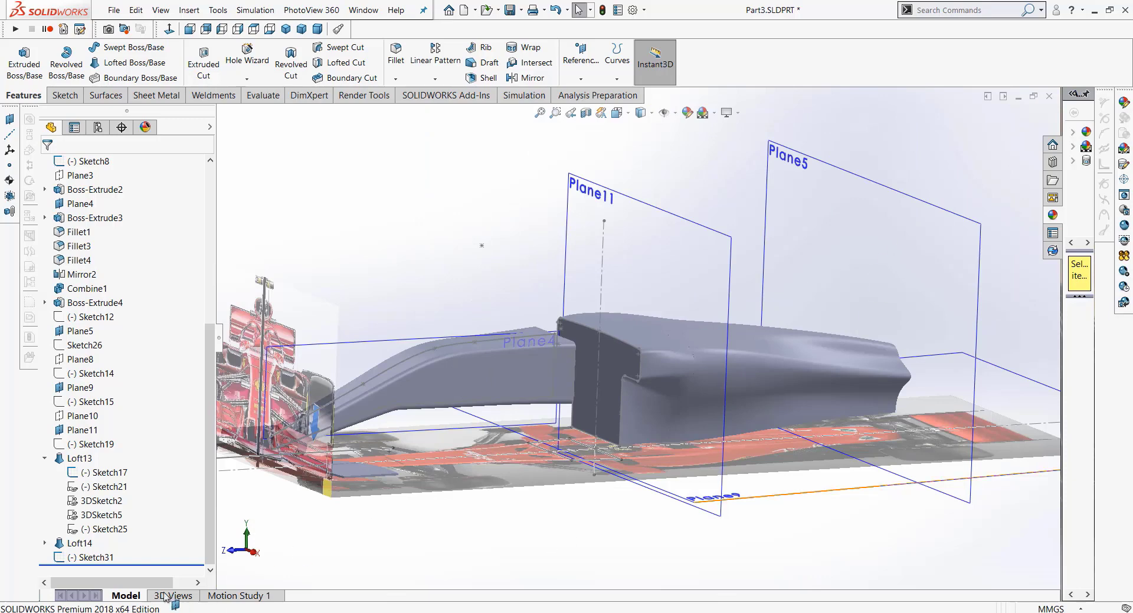
{"action": "left_click_drag", "start_coordinate": [49, 547], "coordinate": [49, 466]}
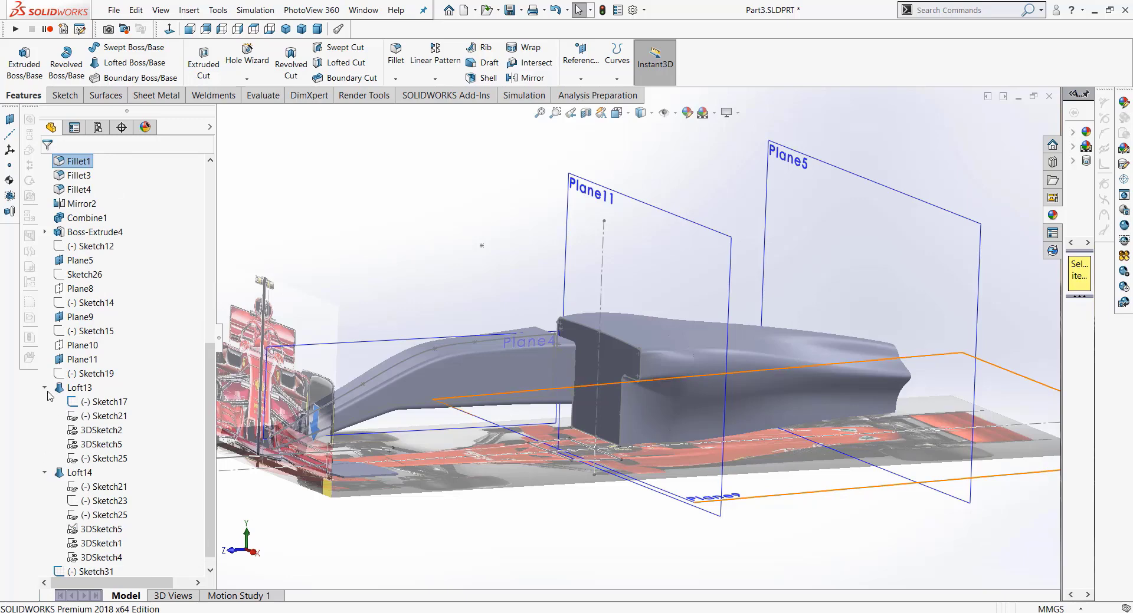
{"action": "right_click", "coordinate": [97, 477]}
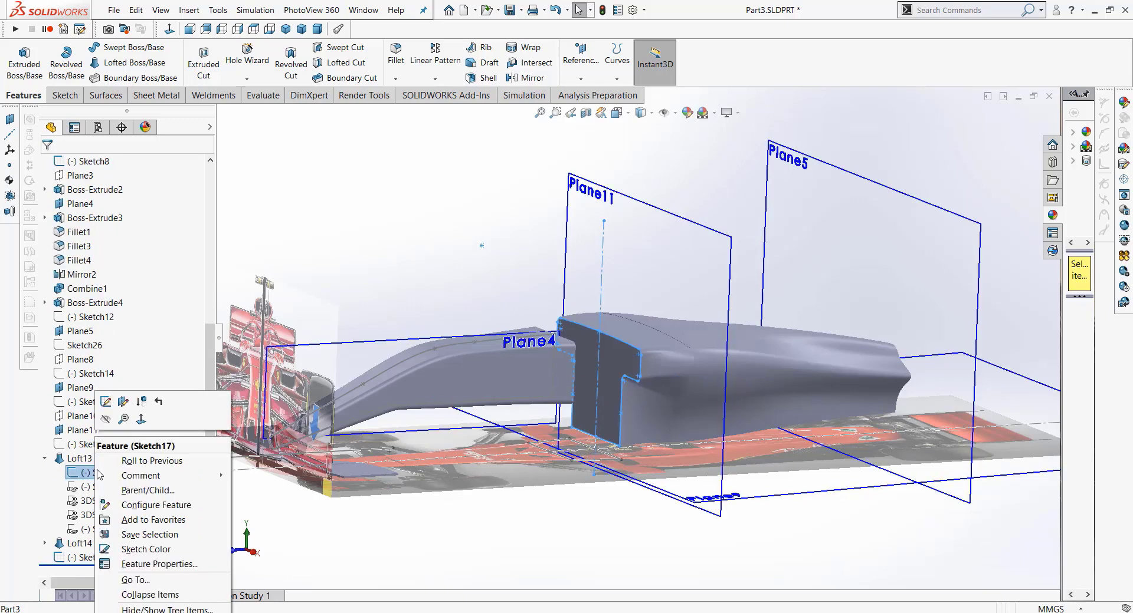
{"action": "key", "text": "Escape"}
{"action": "left_click", "coordinate": [455, 561]}
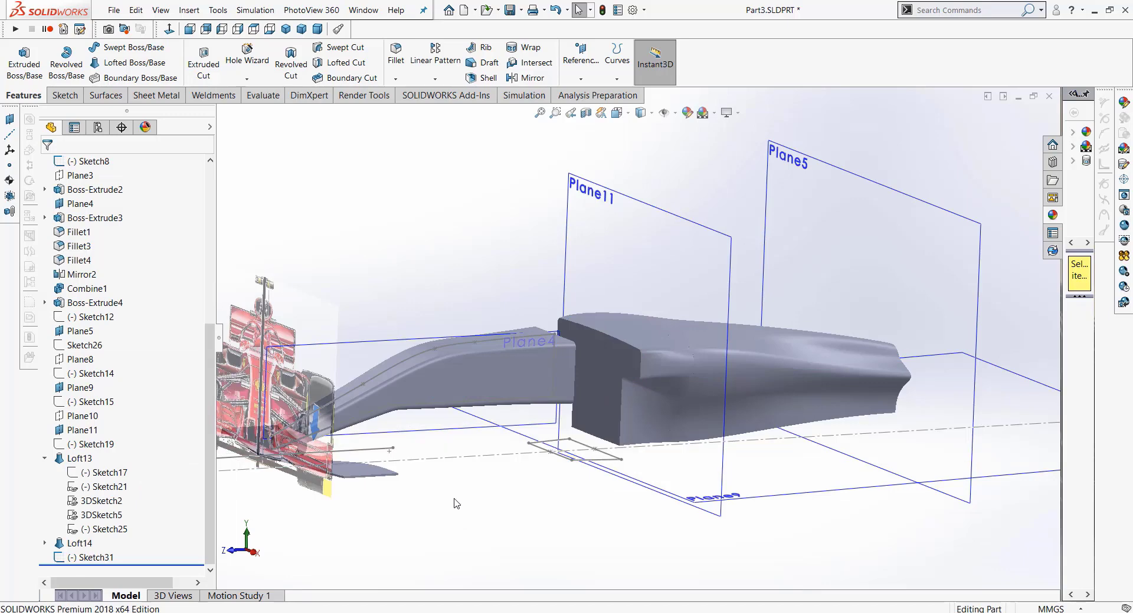
{"action": "middle_click_drag", "start_coordinate": [507, 525], "coordinate": [480, 519]}
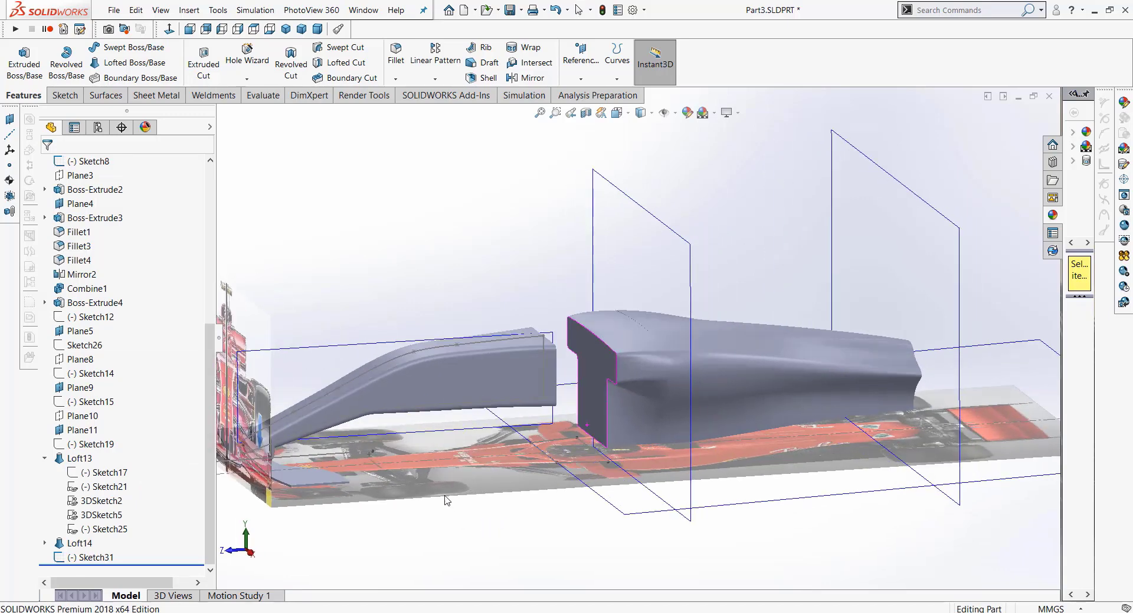
{"action": "scroll", "coordinate": [147, 401], "scroll_direction": "up", "scroll_amount": 6}
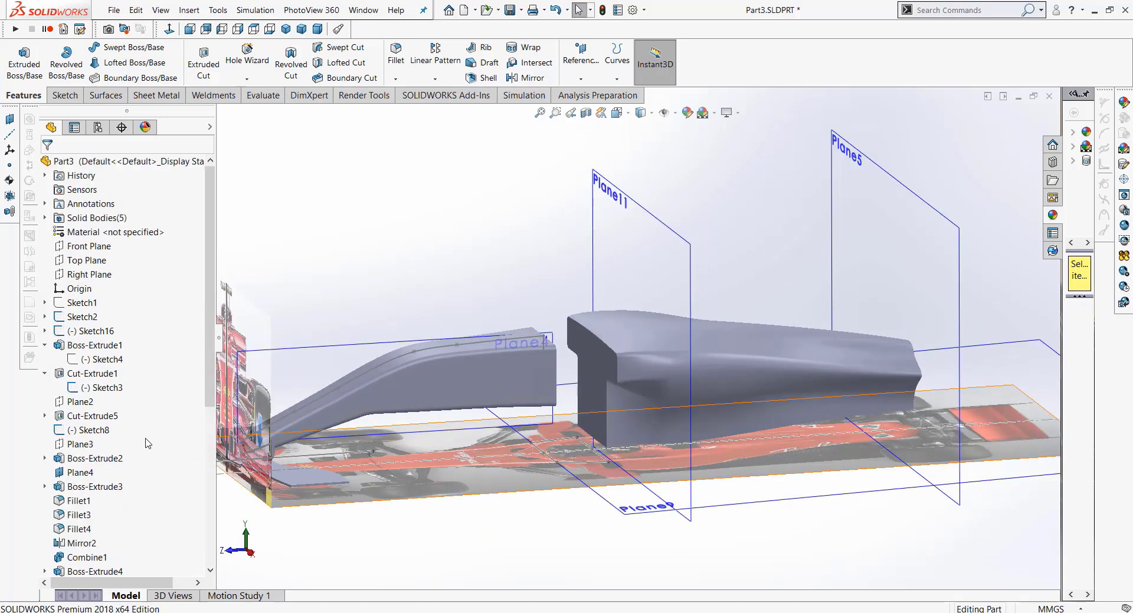
{"action": "left_click", "coordinate": [92, 263]}
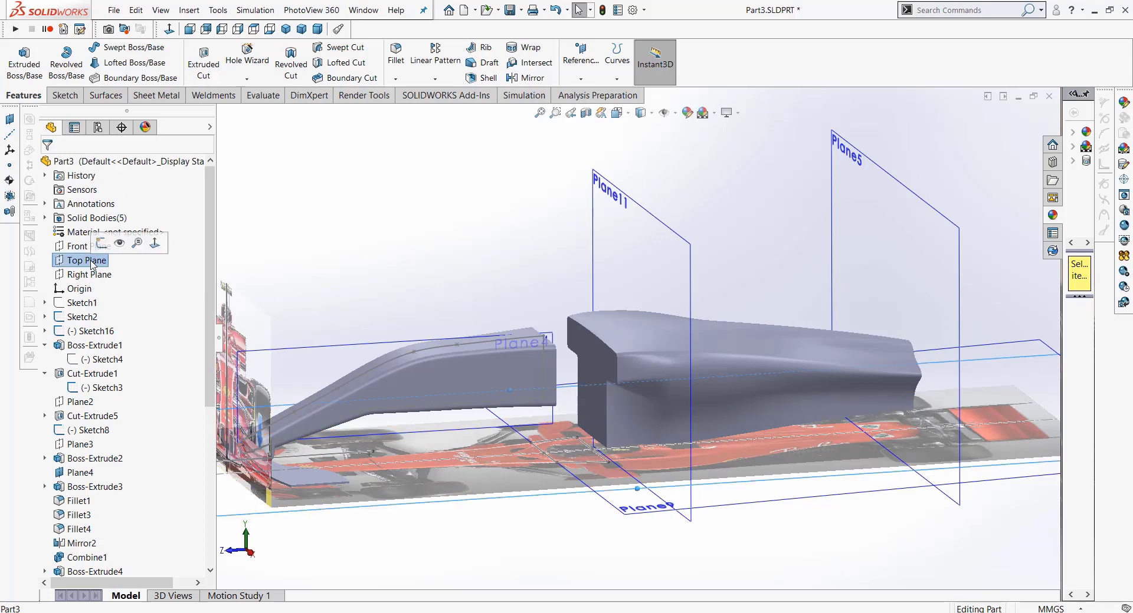
Step: Start Sketch33 on Top Plane, view it Normal To, and zoom into the sidepod area
{"action": "left_click", "coordinate": [103, 243]}
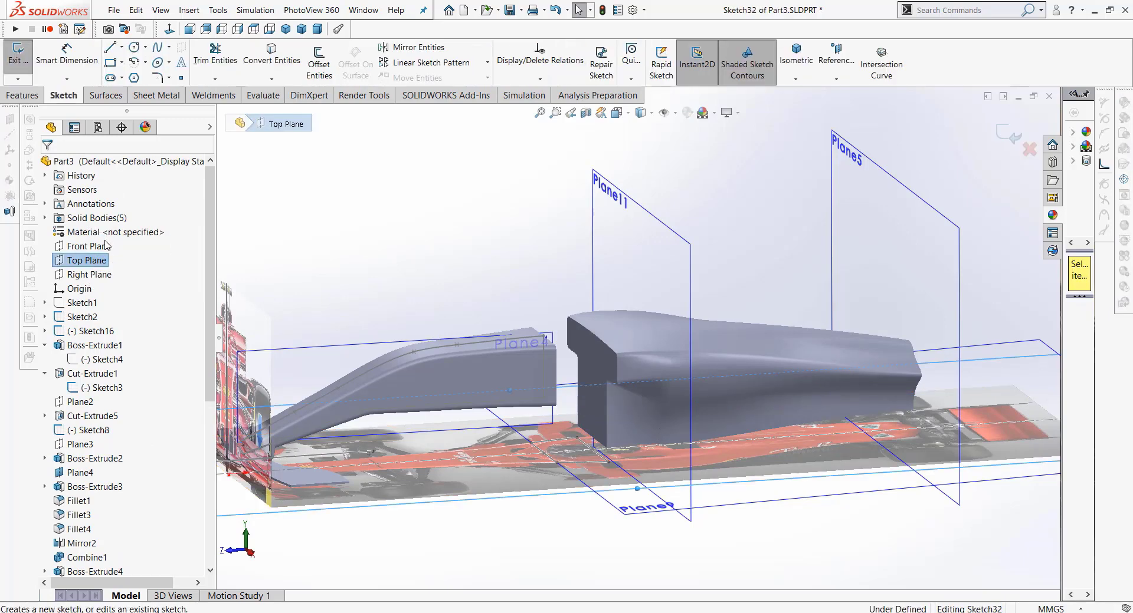
{"action": "left_click", "coordinate": [169, 30]}
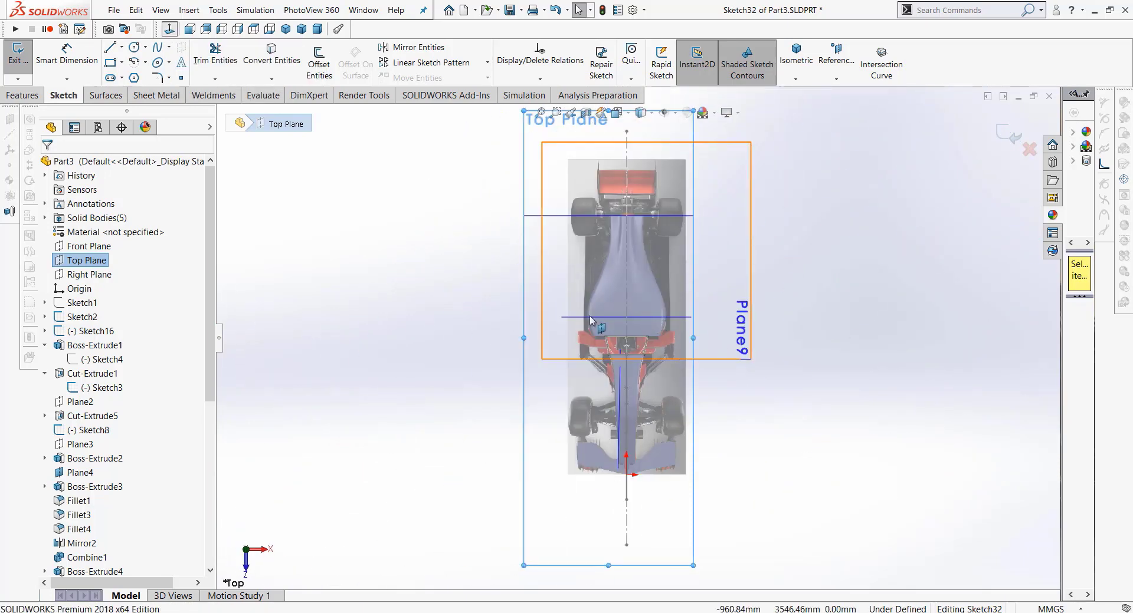
{"action": "scroll", "coordinate": [676, 354], "scroll_direction": "down", "scroll_amount": 2}
{"action": "scroll", "coordinate": [672, 357], "scroll_direction": "down", "scroll_amount": 3}
{"action": "scroll", "coordinate": [673, 358], "scroll_direction": "down", "scroll_amount": 1}
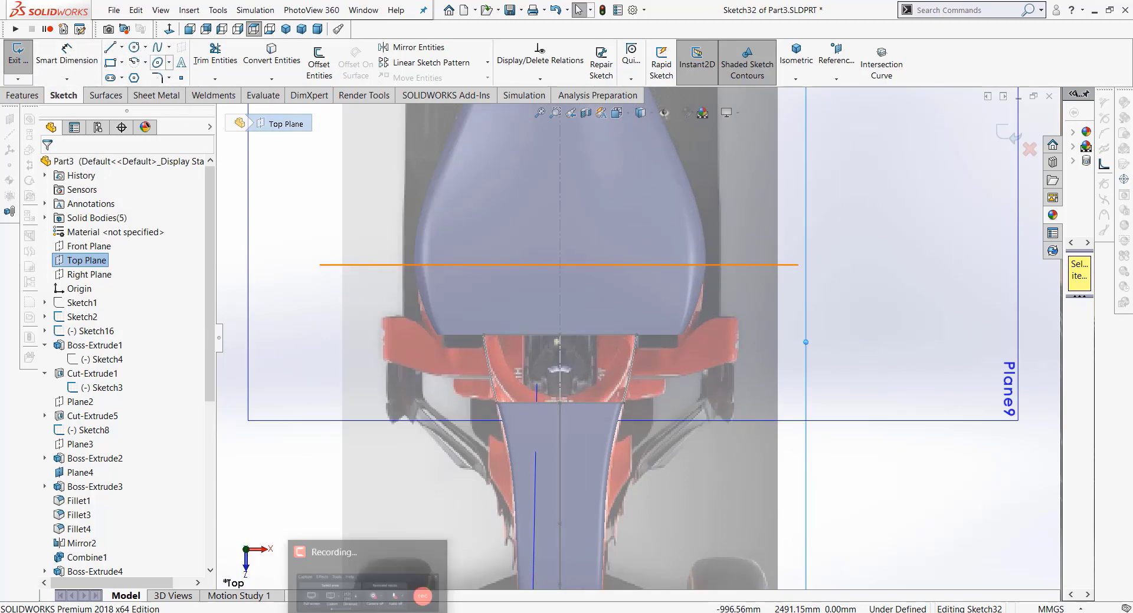
{"action": "left_click", "coordinate": [369, 612]}
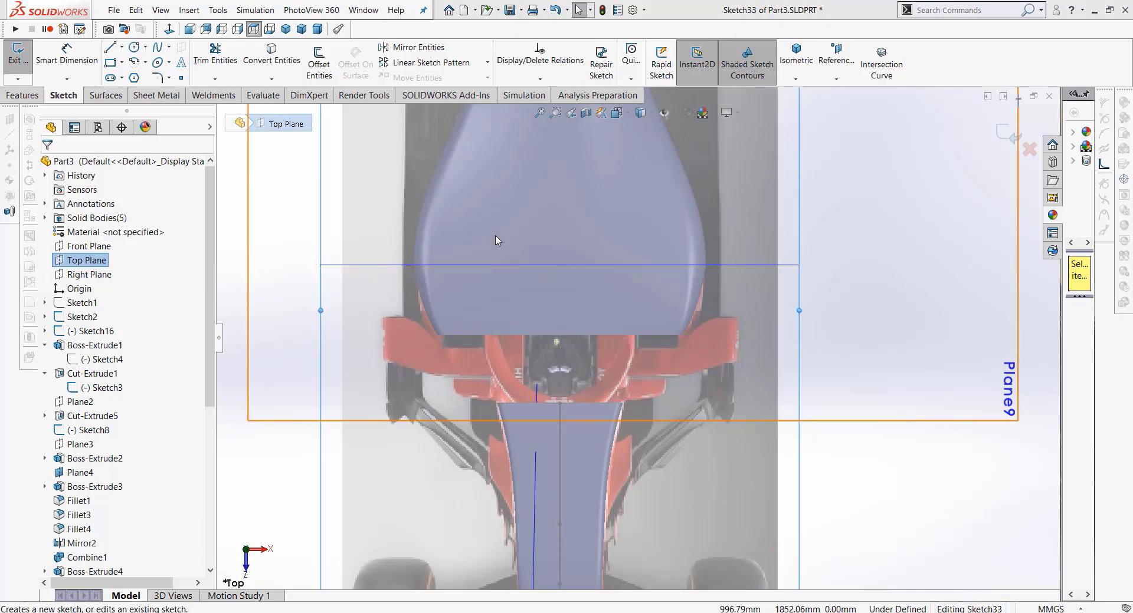
Step: Draw a spline from the body's lower edge to its upper edge and curve it along the body
{"action": "left_click", "coordinate": [157, 48]}
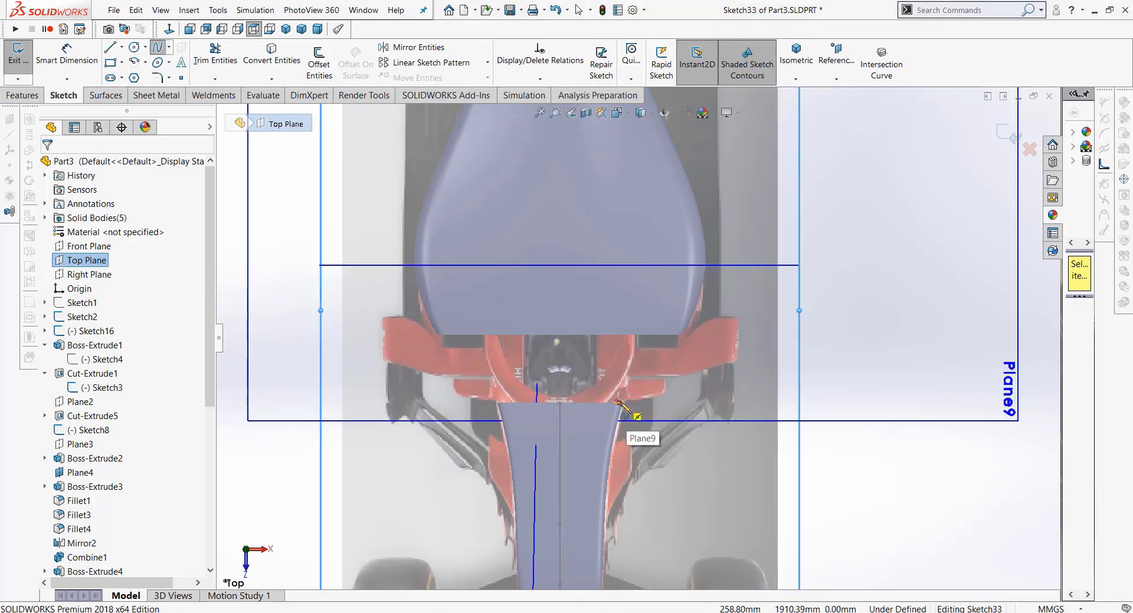
{"action": "left_click", "coordinate": [619, 403]}
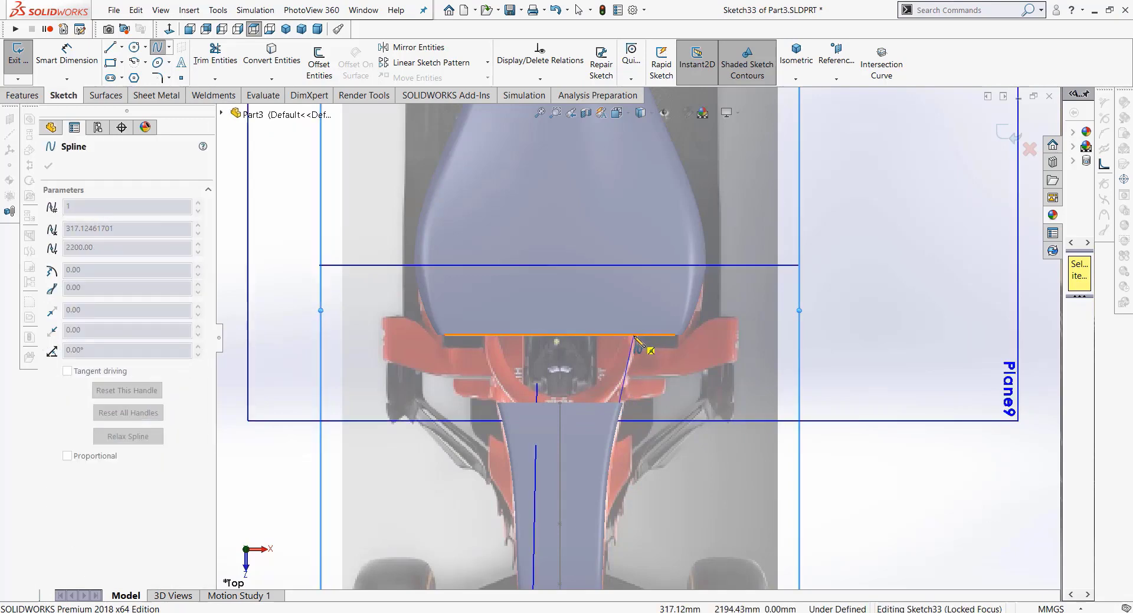
{"action": "left_click", "coordinate": [634, 338]}
{"action": "right_click", "coordinate": [654, 356]}
{"action": "left_click", "coordinate": [684, 366]}
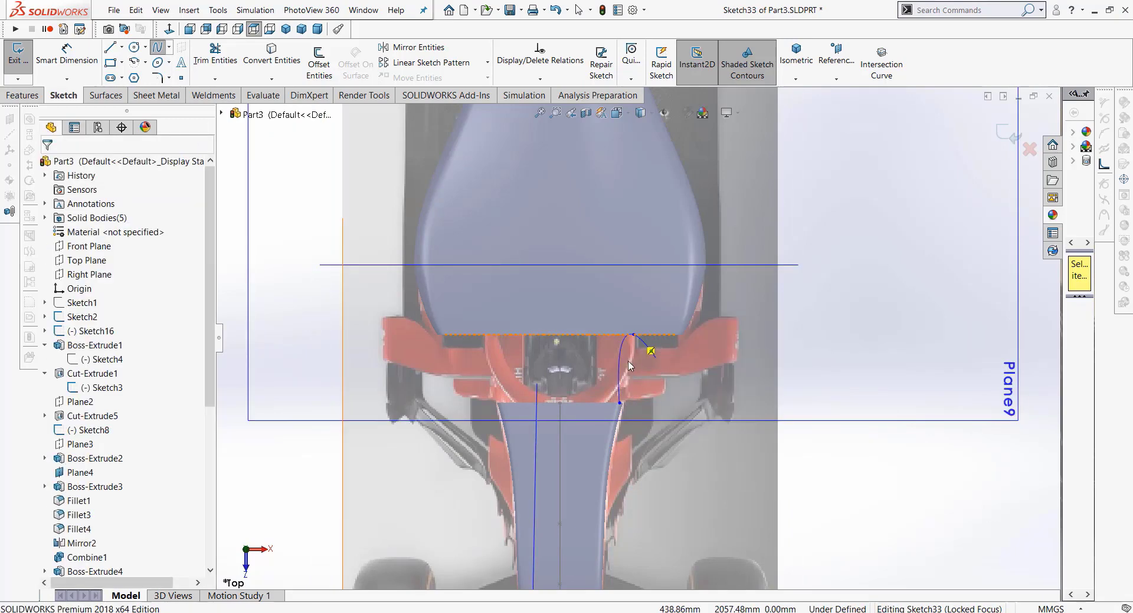
{"action": "key", "text": "ctrl+z"}
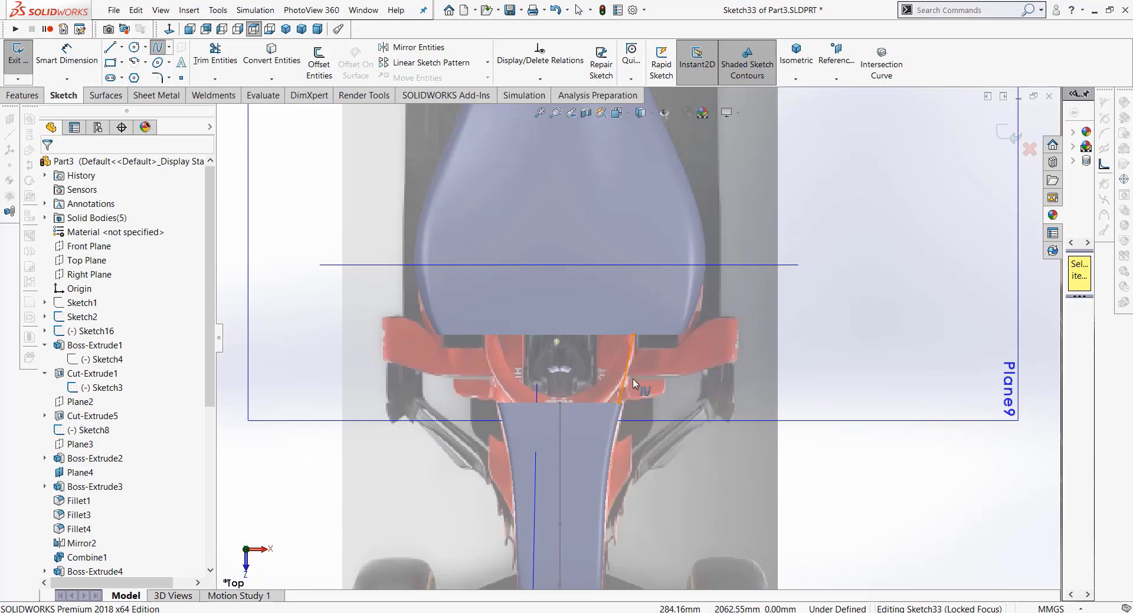
{"action": "left_click", "coordinate": [633, 382]}
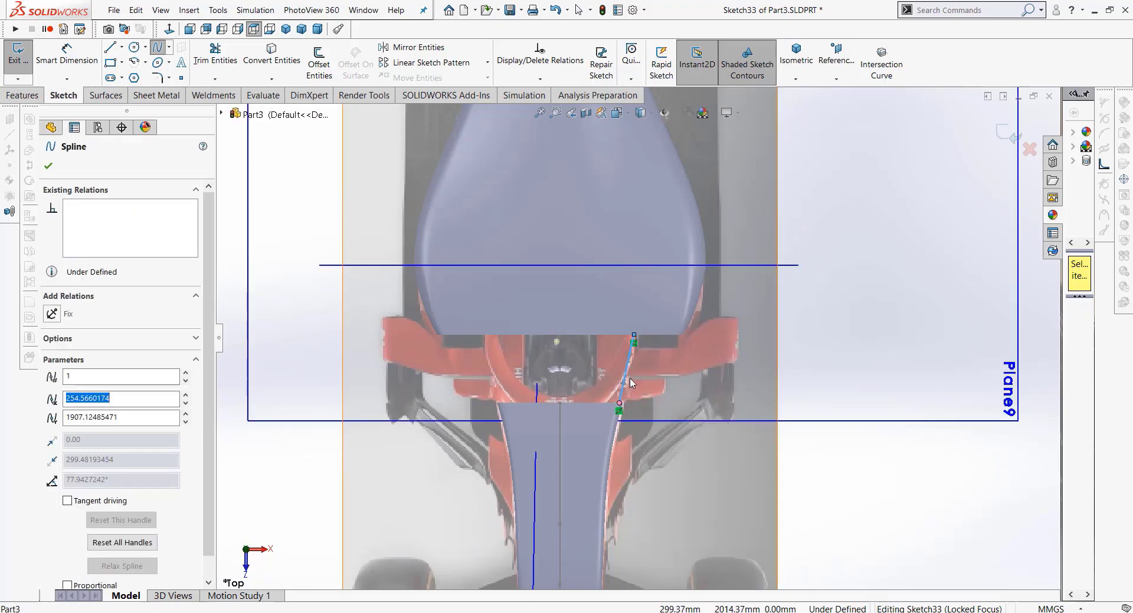
{"action": "scroll", "coordinate": [630, 382], "scroll_direction": "down", "scroll_amount": 2}
{"action": "scroll", "coordinate": [627, 371], "scroll_direction": "down", "scroll_amount": 2}
{"action": "scroll", "coordinate": [622, 360], "scroll_direction": "down", "scroll_amount": 2}
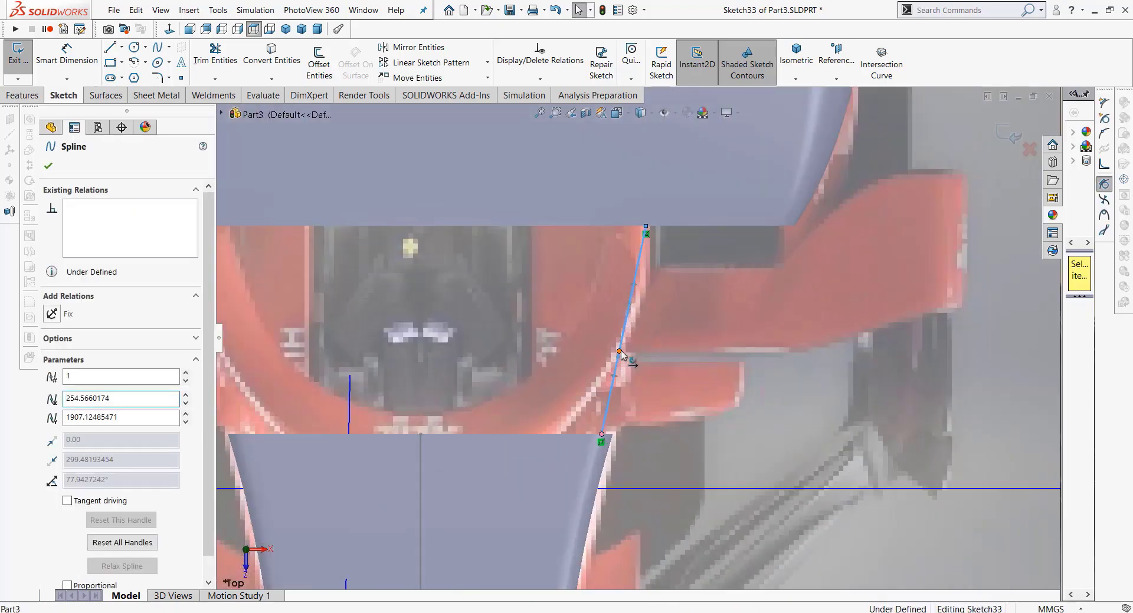
{"action": "left_click_drag", "start_coordinate": [619, 354], "coordinate": [633, 360]}
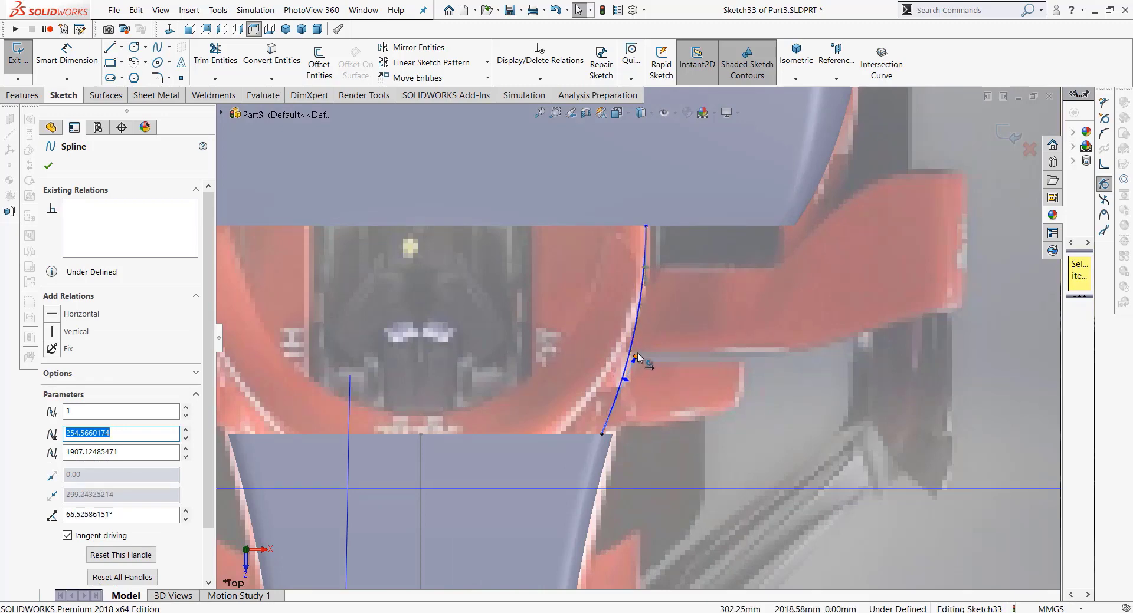
Step: Add a vertical centerline through the middle of the outline
{"action": "left_click", "coordinate": [122, 47]}
{"action": "left_click", "coordinate": [139, 73]}
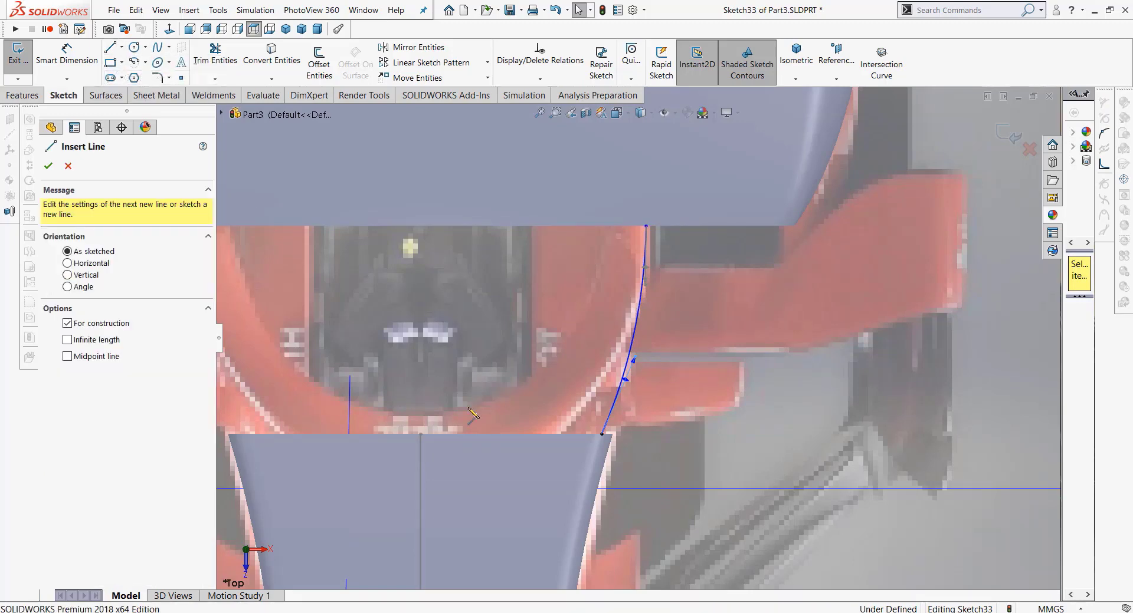
{"action": "left_click", "coordinate": [420, 434]}
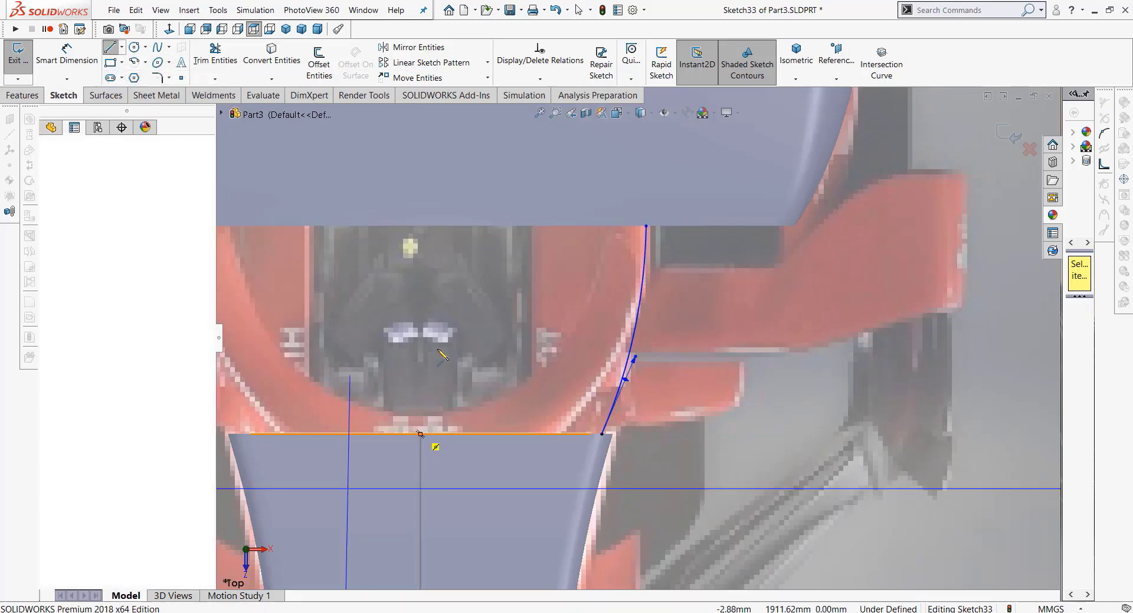
{"action": "left_click", "coordinate": [419, 170]}
{"action": "left_click", "coordinate": [383, 227]}
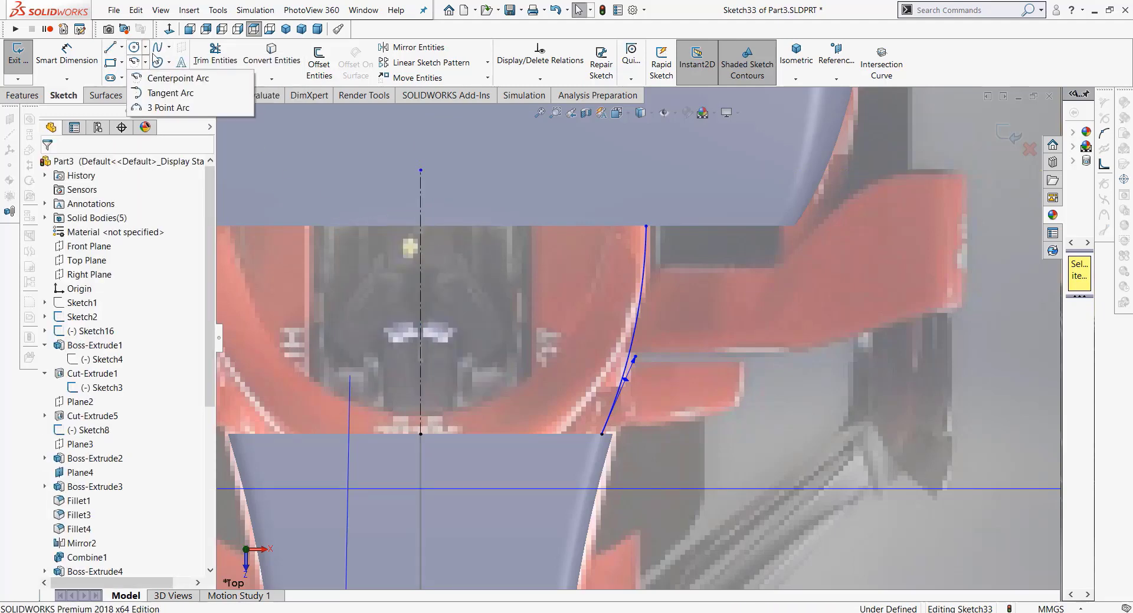
Step: Draw horizontal top and bottom lines joining the spline ends to the centerline
{"action": "left_click", "coordinate": [127, 63]}
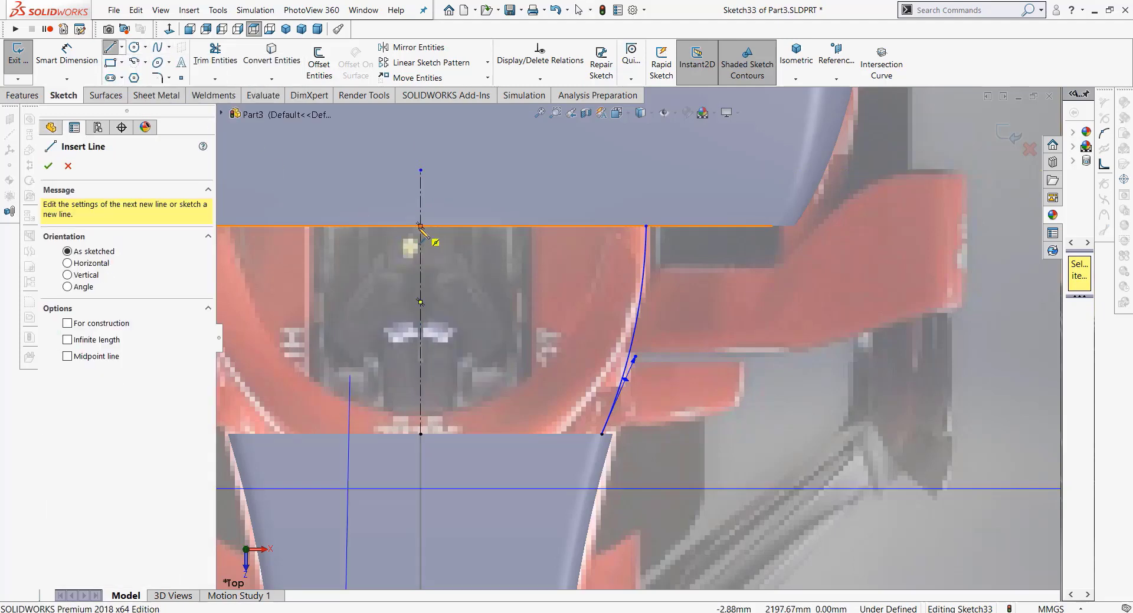
{"action": "left_click_drag", "start_coordinate": [420, 227], "coordinate": [646, 226]}
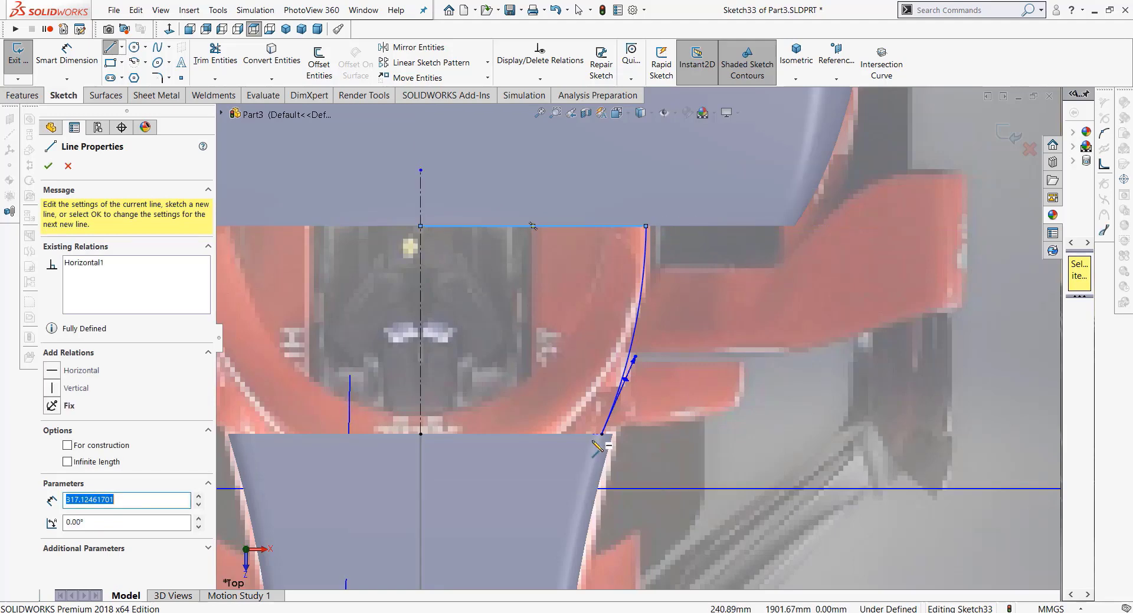
{"action": "left_click_drag", "start_coordinate": [602, 435], "coordinate": [420, 435]}
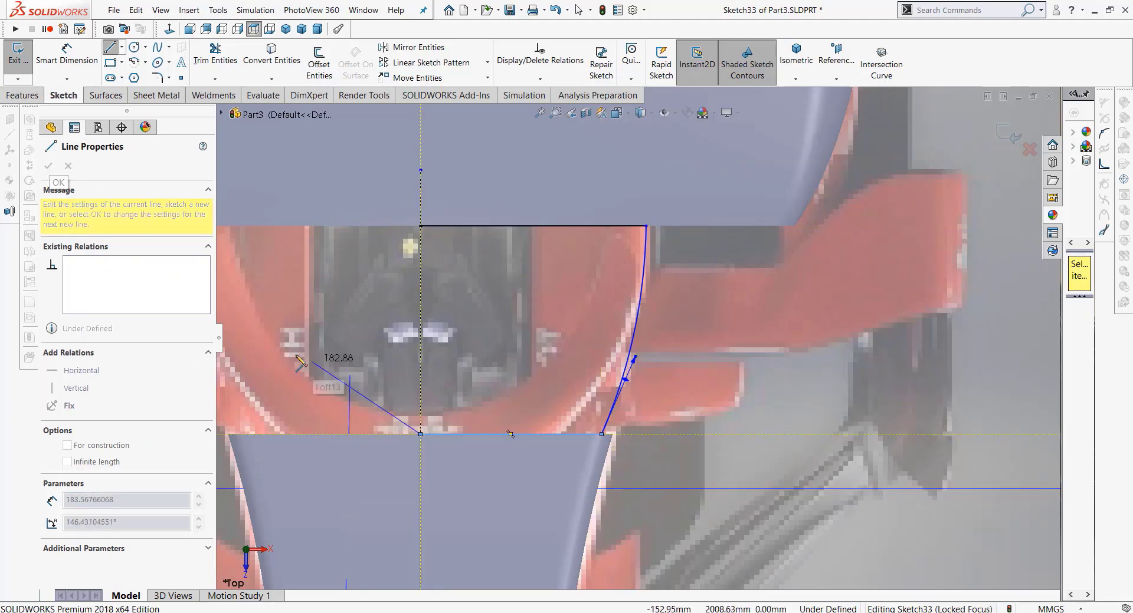
{"action": "right_click", "coordinate": [354, 368]}
{"action": "left_click", "coordinate": [368, 429]}
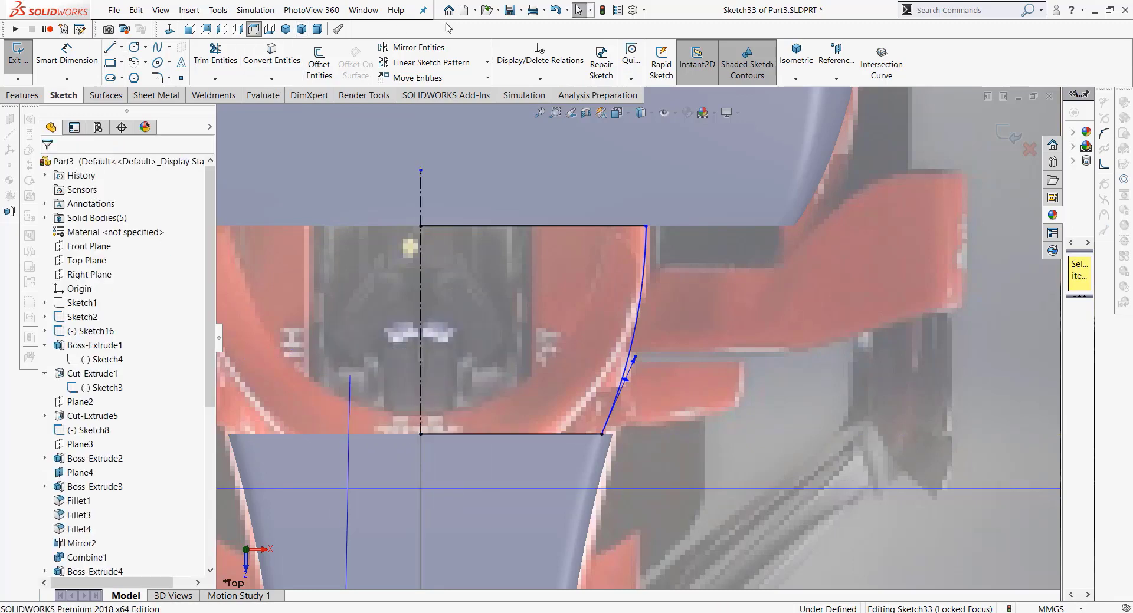
{"action": "left_click", "coordinate": [413, 47]}
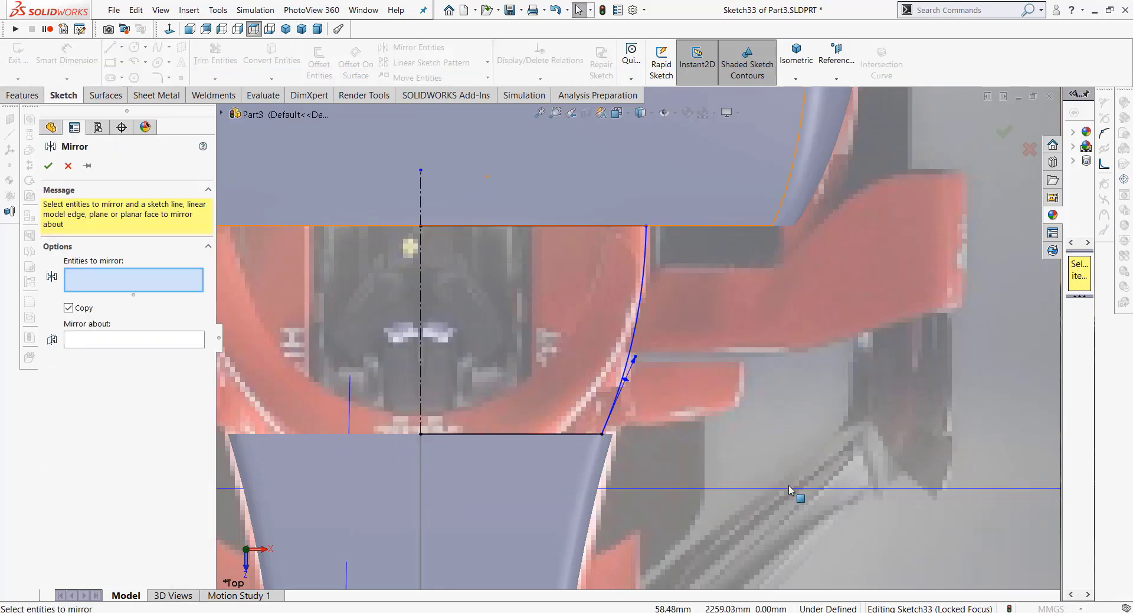
Step: Mirror the lines and spline about the vertical centerline, then orbit to view the closed outline
{"action": "left_click_drag", "start_coordinate": [243, 159], "coordinate": [770, 493]}
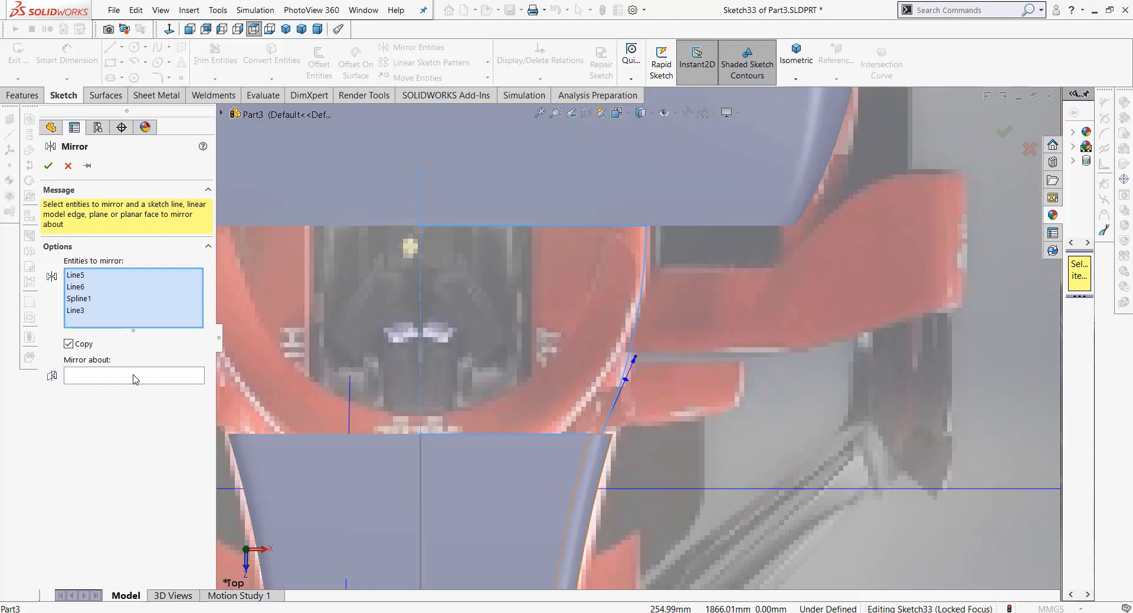
{"action": "left_click", "coordinate": [134, 378]}
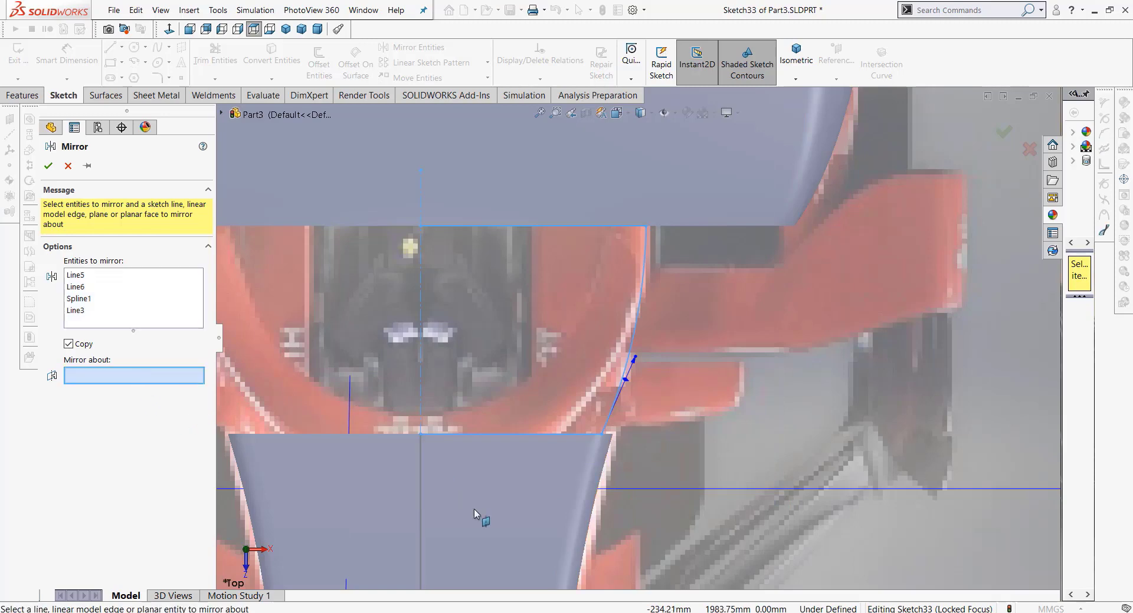
{"action": "left_click", "coordinate": [422, 396]}
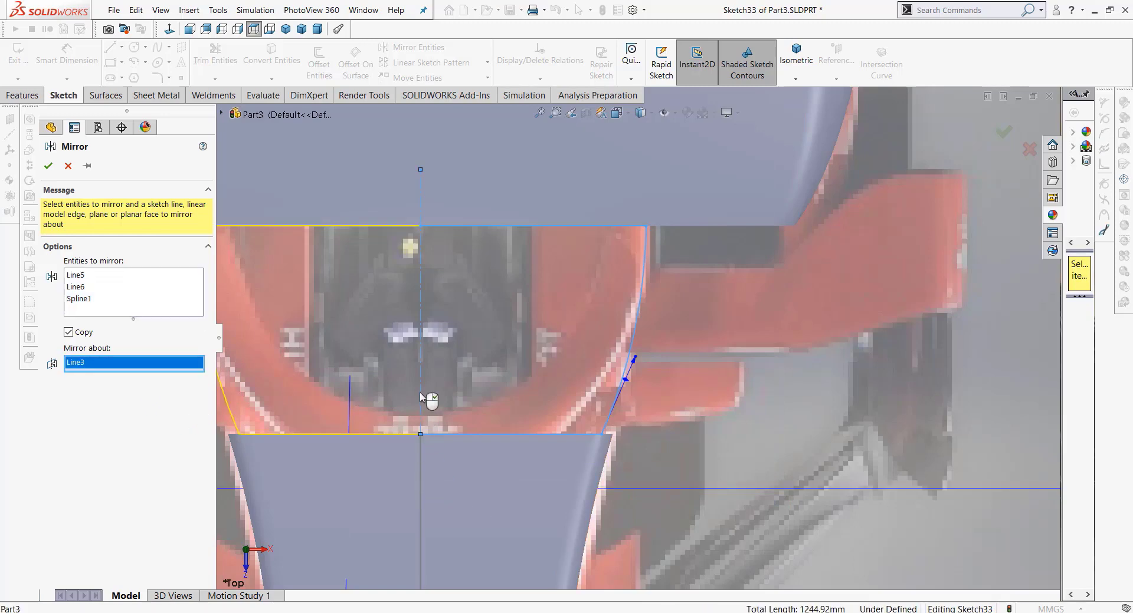
{"action": "left_click", "coordinate": [48, 168]}
{"action": "key", "text": "z"}
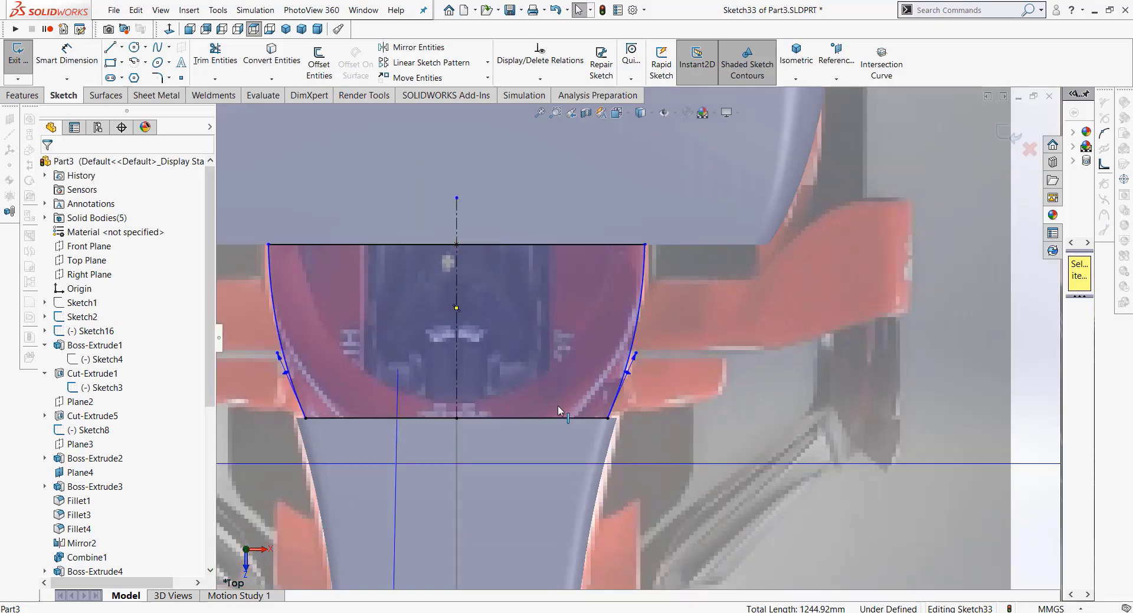
{"action": "mouse_move", "coordinate": [466, 392]}
{"action": "middle_mouse_down"}
{"action": "mouse_move", "coordinate": [475, 328]}
{"action": "mouse_move", "coordinate": [520, 319]}
{"action": "middle_mouse_up"}
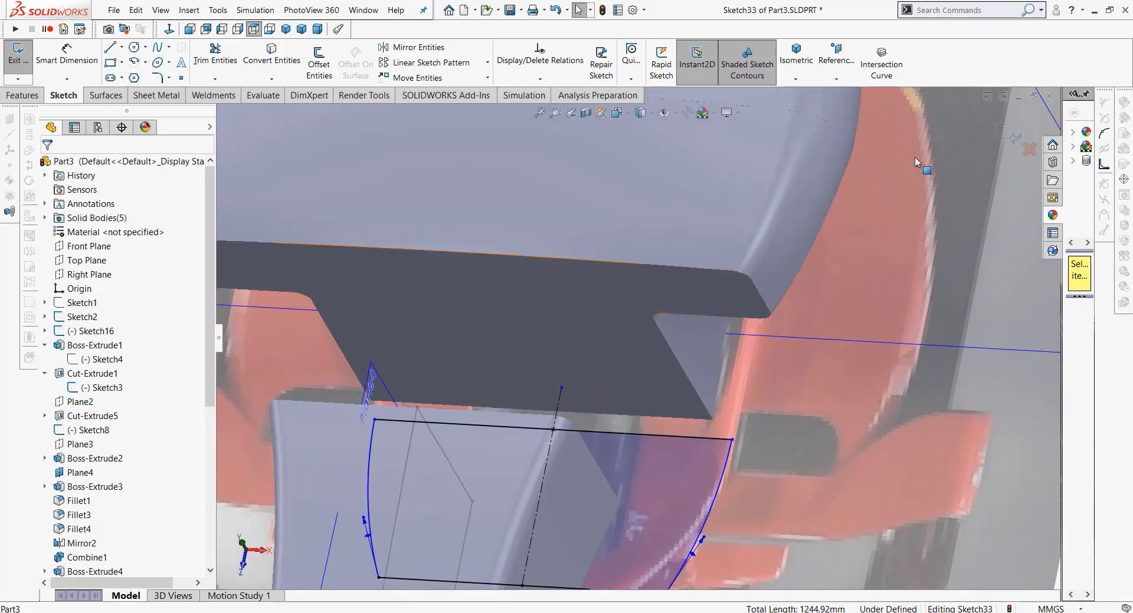
{"action": "left_click", "coordinate": [22, 95]}
Step: Start a Boss-Extrude of the sidepod sketch and check its 366 mm preview from top and side
{"action": "left_click", "coordinate": [24, 69]}
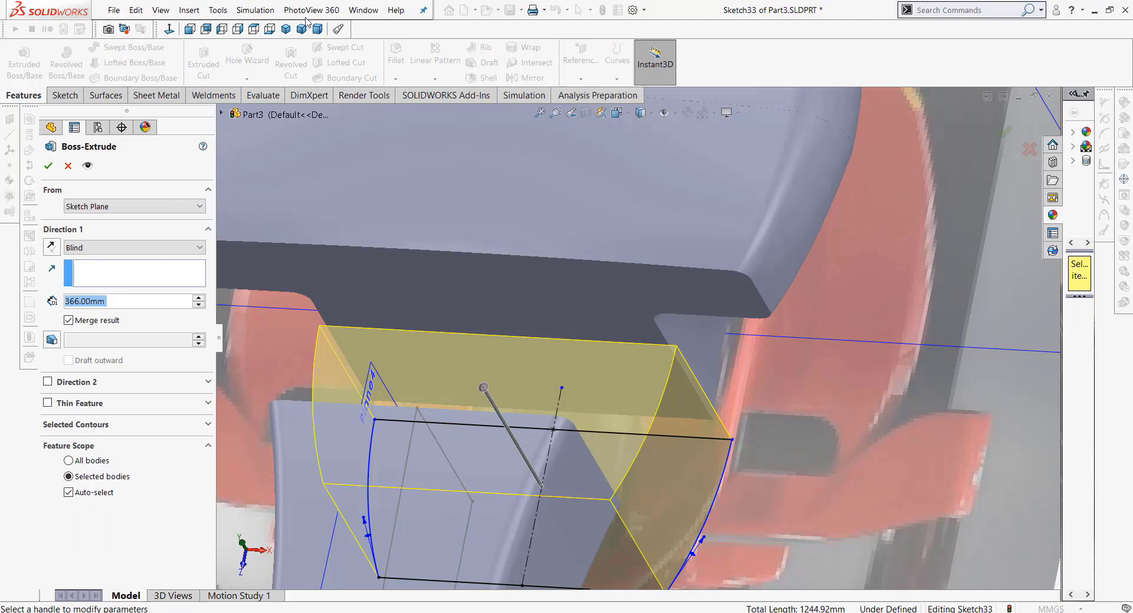
{"action": "left_click", "coordinate": [254, 29]}
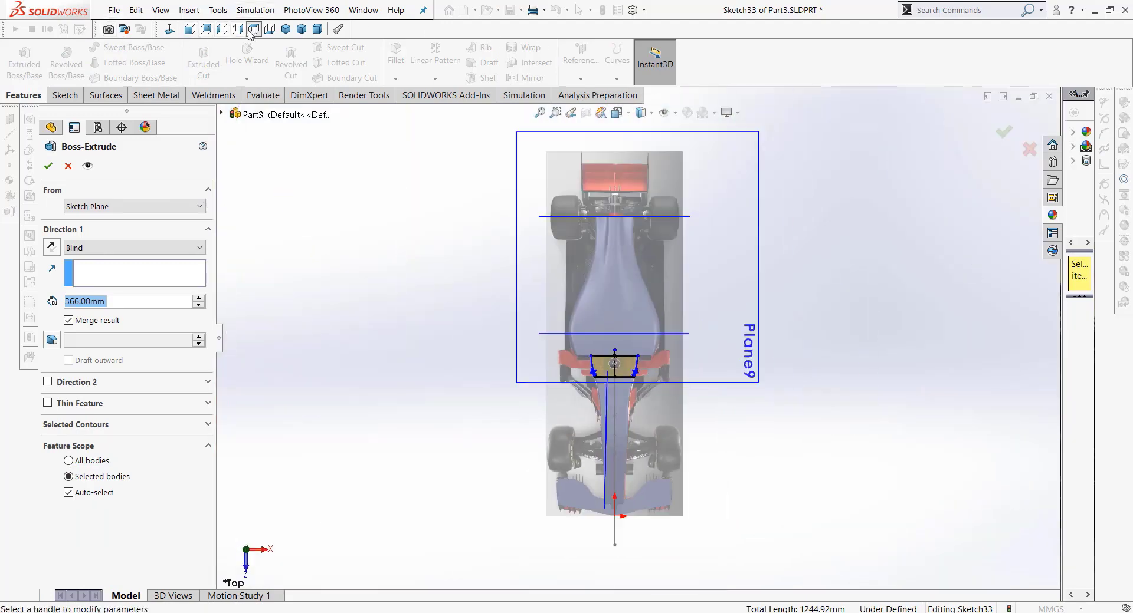
{"action": "left_click", "coordinate": [238, 29]}
{"action": "scroll", "coordinate": [629, 360], "scroll_direction": "down", "scroll_amount": 2}
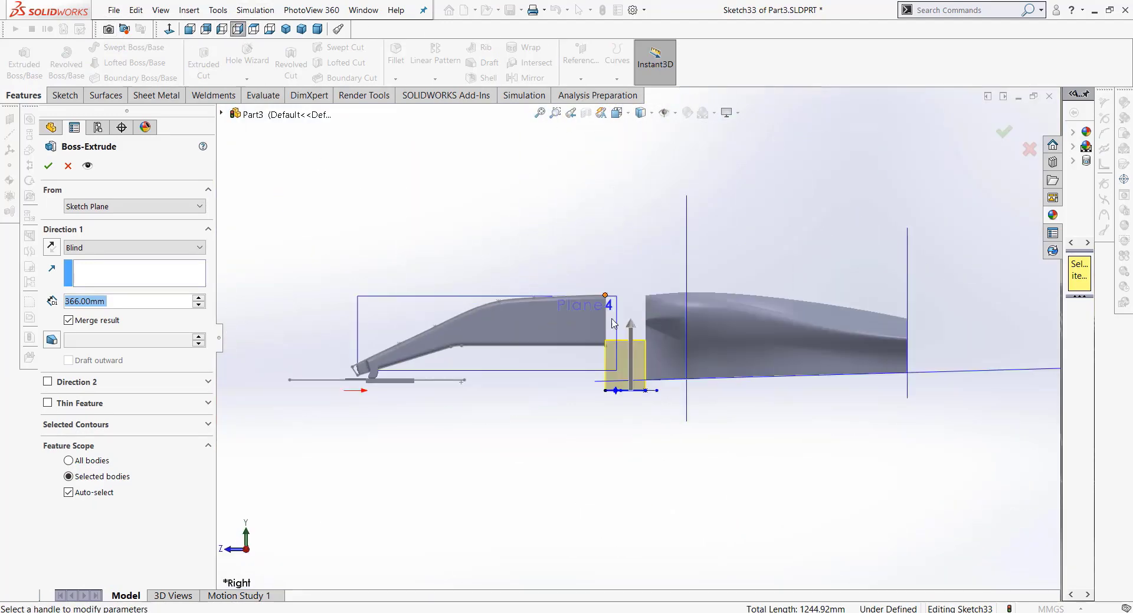
{"action": "scroll", "coordinate": [629, 360], "scroll_direction": "down", "scroll_amount": 2}
{"action": "scroll", "coordinate": [629, 360], "scroll_direction": "down", "scroll_amount": 2}
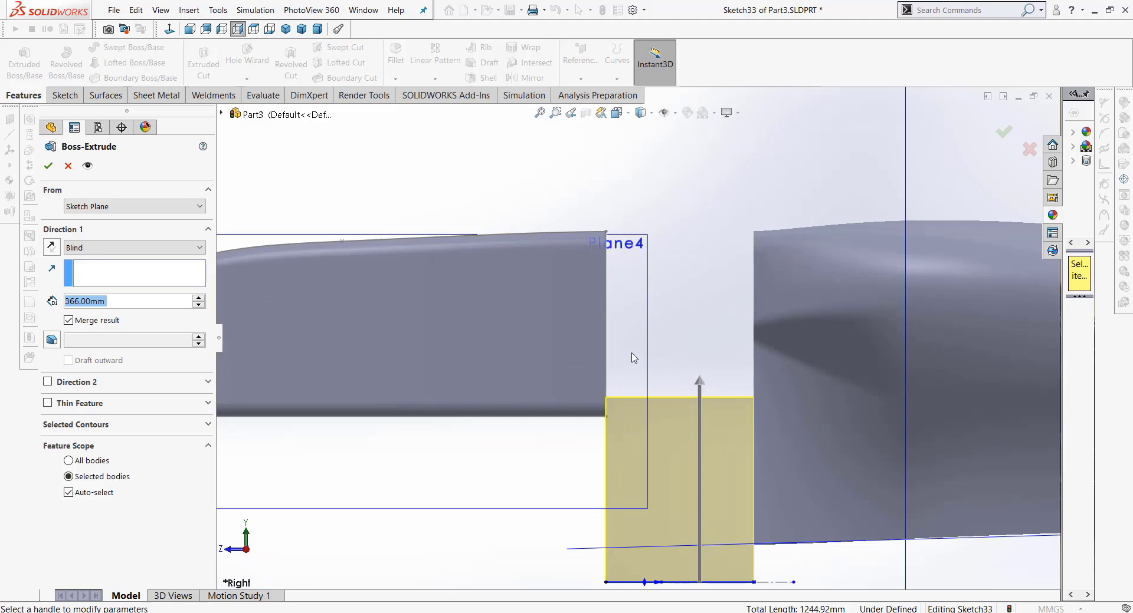
{"action": "middle_click_drag", "start_coordinate": [632, 356], "coordinate": [276, 347]}
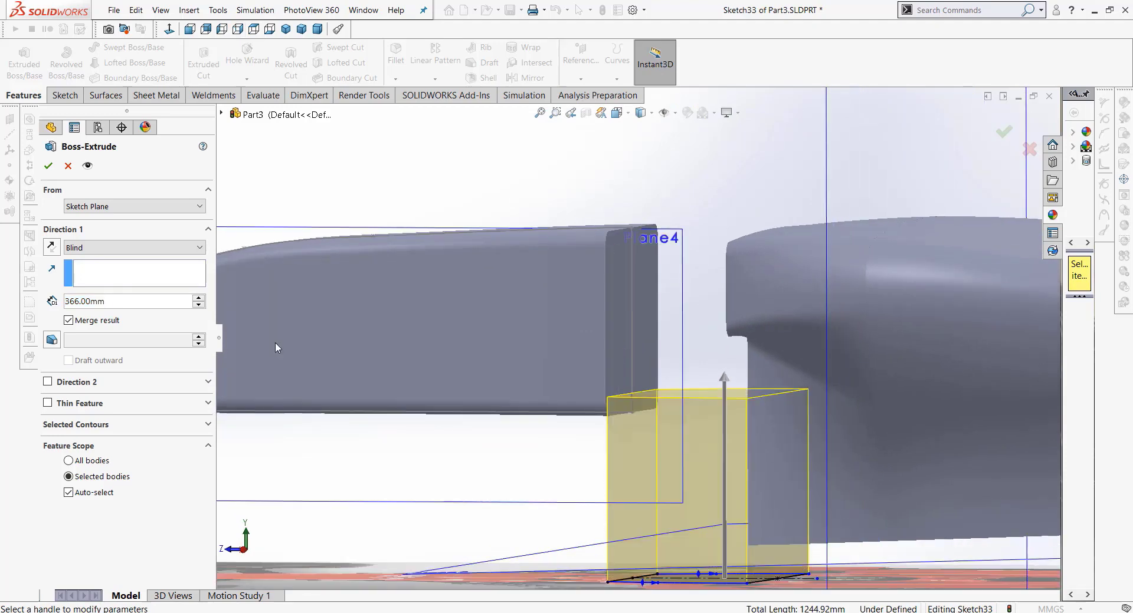
Step: Set the extrusion's From condition to Surface/Face/Plane and orbit to bring the grey body into view
{"action": "left_click", "coordinate": [95, 207]}
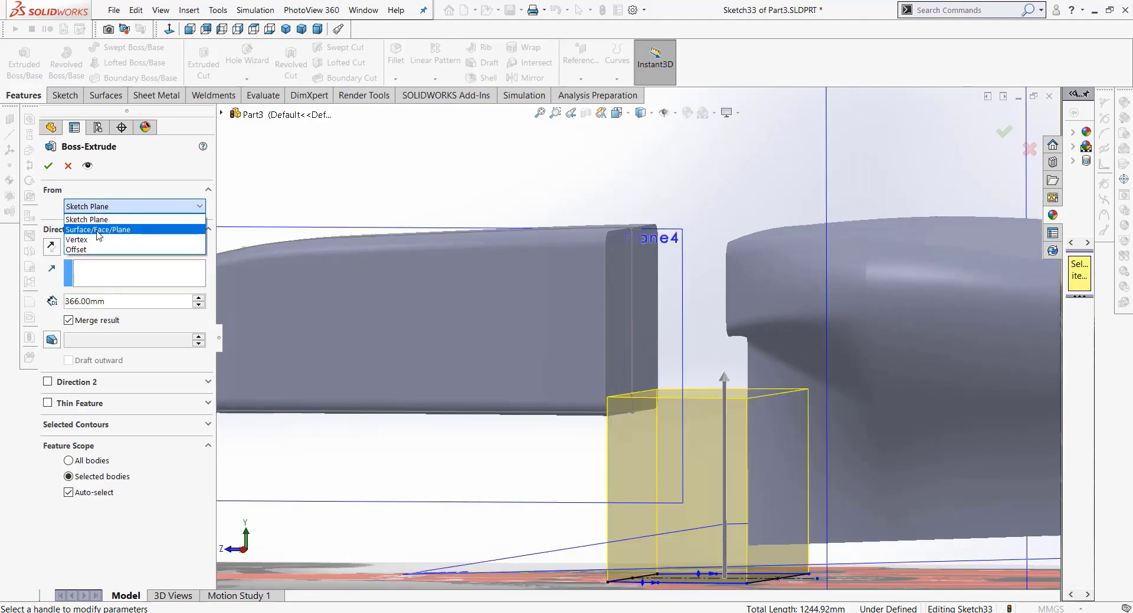
{"action": "left_click", "coordinate": [99, 230]}
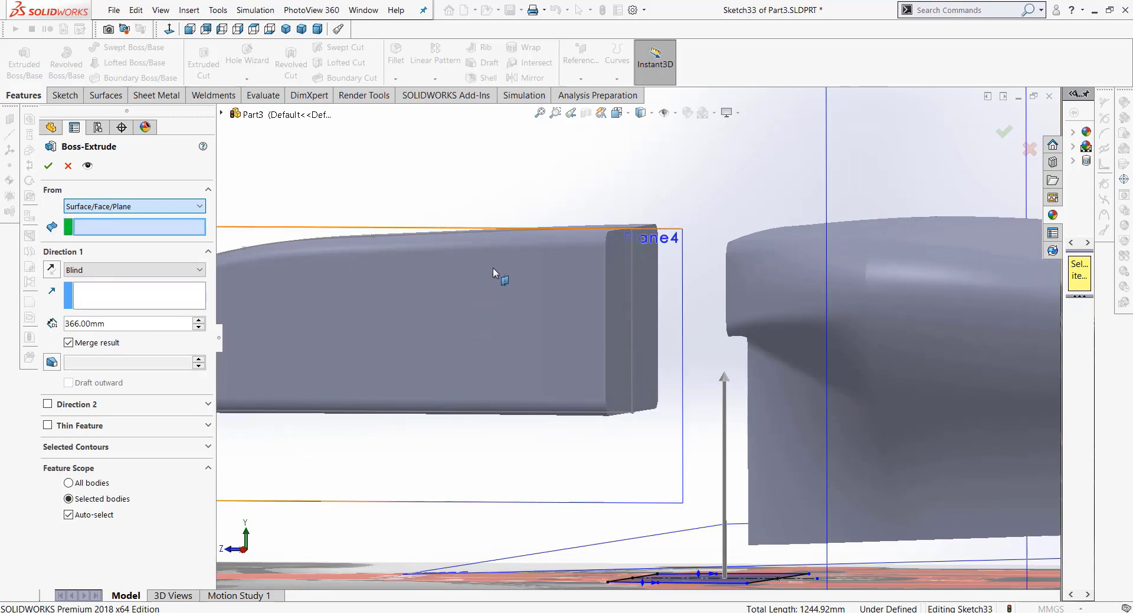
{"action": "middle_click_drag", "start_coordinate": [466, 457], "coordinate": [468, 385]}
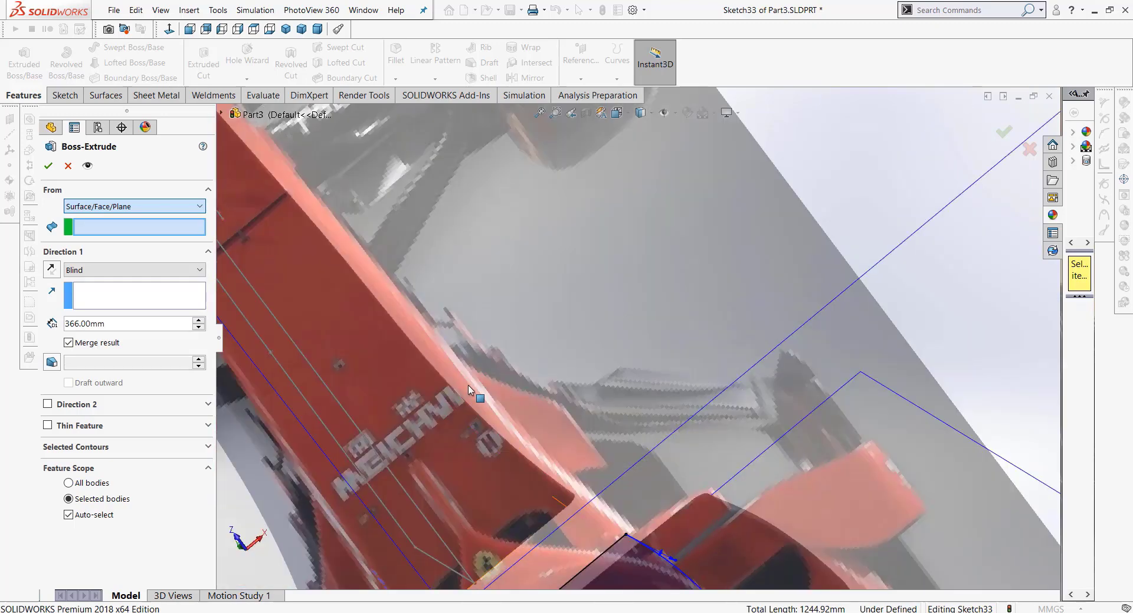
{"action": "middle_click_drag", "start_coordinate": [423, 452], "coordinate": [554, 310]}
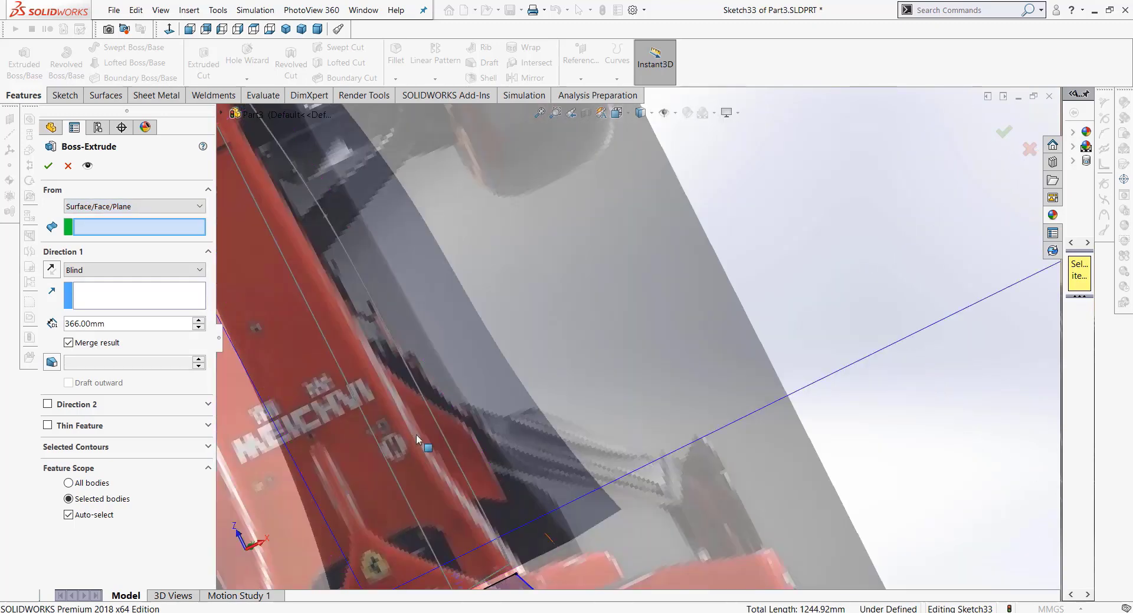
{"action": "mouse_move", "coordinate": [480, 319]}
{"action": "middle_mouse_down"}
{"action": "mouse_move", "coordinate": [450, 319]}
{"action": "mouse_move", "coordinate": [452, 237]}
{"action": "mouse_move", "coordinate": [514, 207]}
{"action": "mouse_move", "coordinate": [551, 321]}
{"action": "mouse_move", "coordinate": [531, 374]}
{"action": "mouse_move", "coordinate": [532, 337]}
{"action": "middle_mouse_up"}
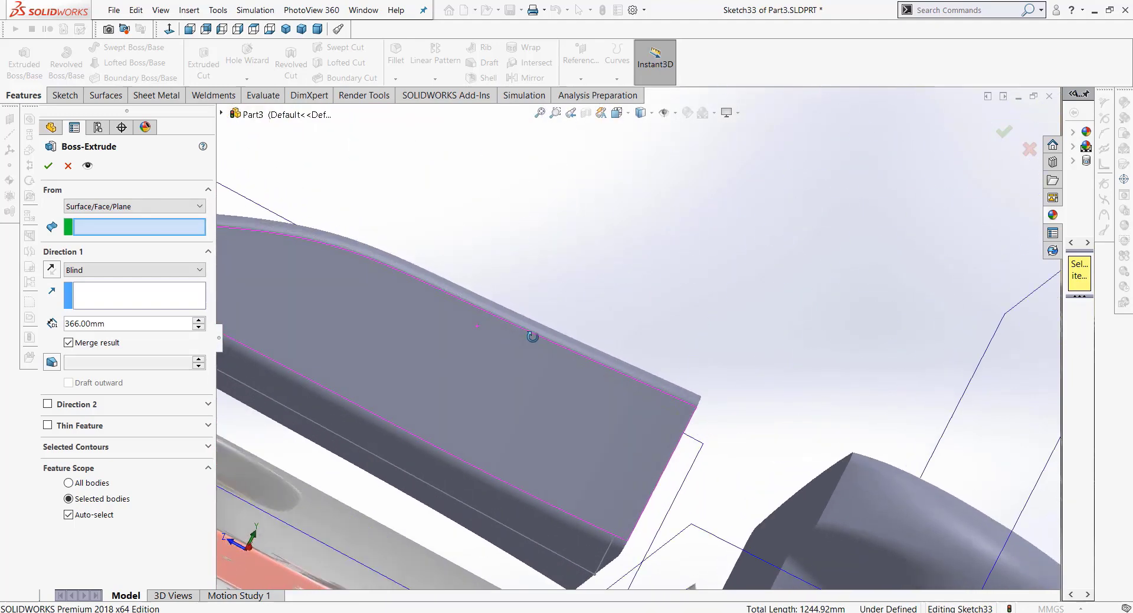
Step: Pick the grey body face as the extrusion start and try an Up To Vertex end condition
{"action": "left_click", "coordinate": [555, 540]}
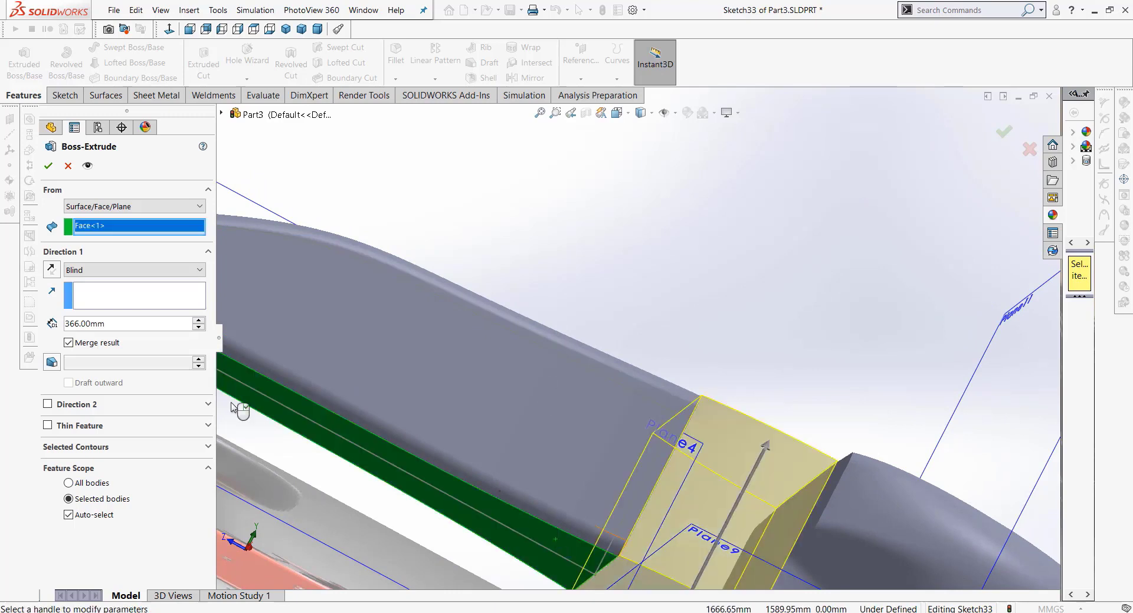
{"action": "left_click", "coordinate": [121, 272]}
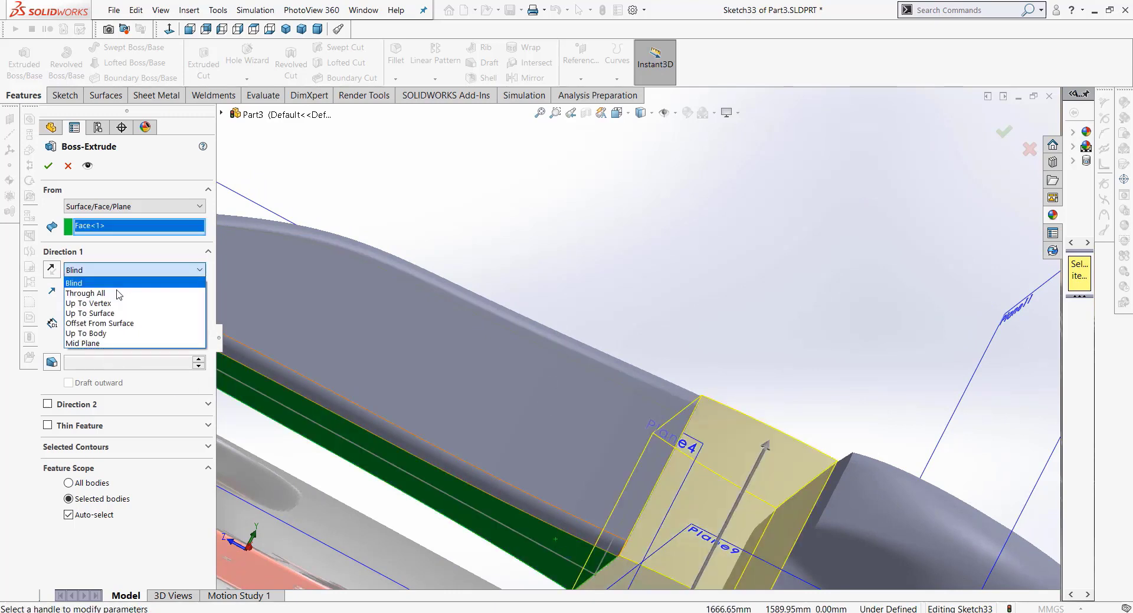
{"action": "left_click", "coordinate": [121, 307]}
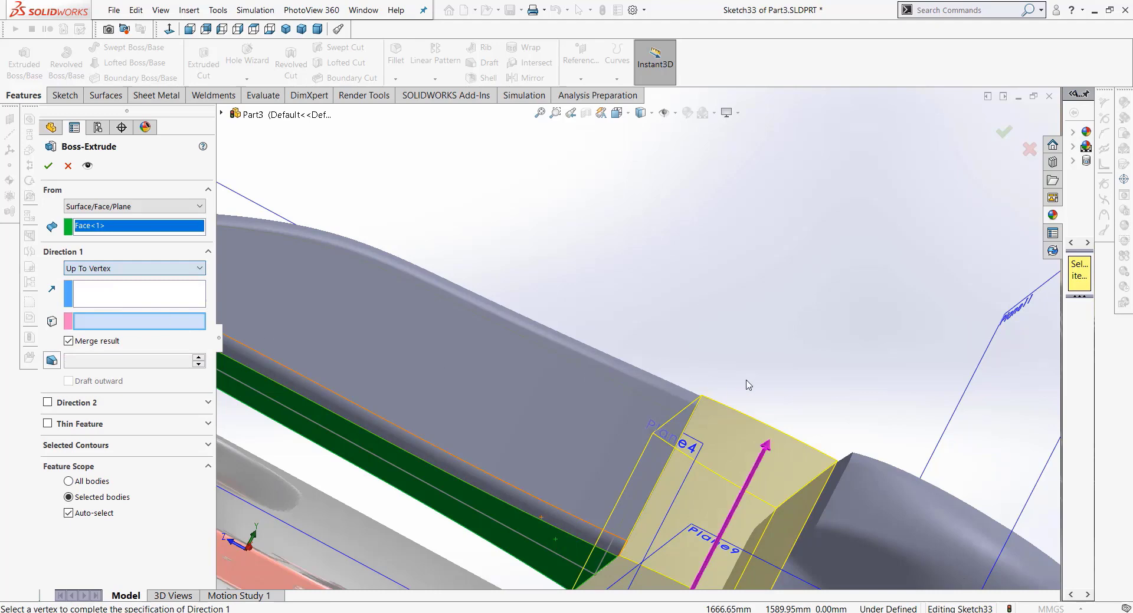
{"action": "middle_click_drag", "start_coordinate": [730, 399], "coordinate": [797, 412]}
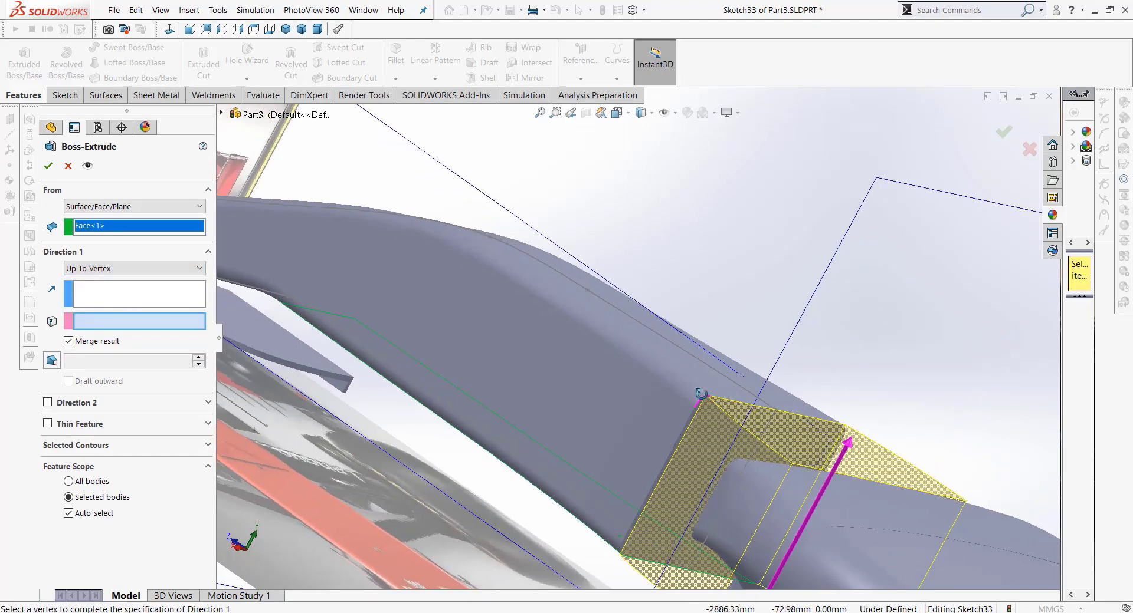
{"action": "scroll", "coordinate": [798, 413], "scroll_direction": "down", "scroll_amount": 5}
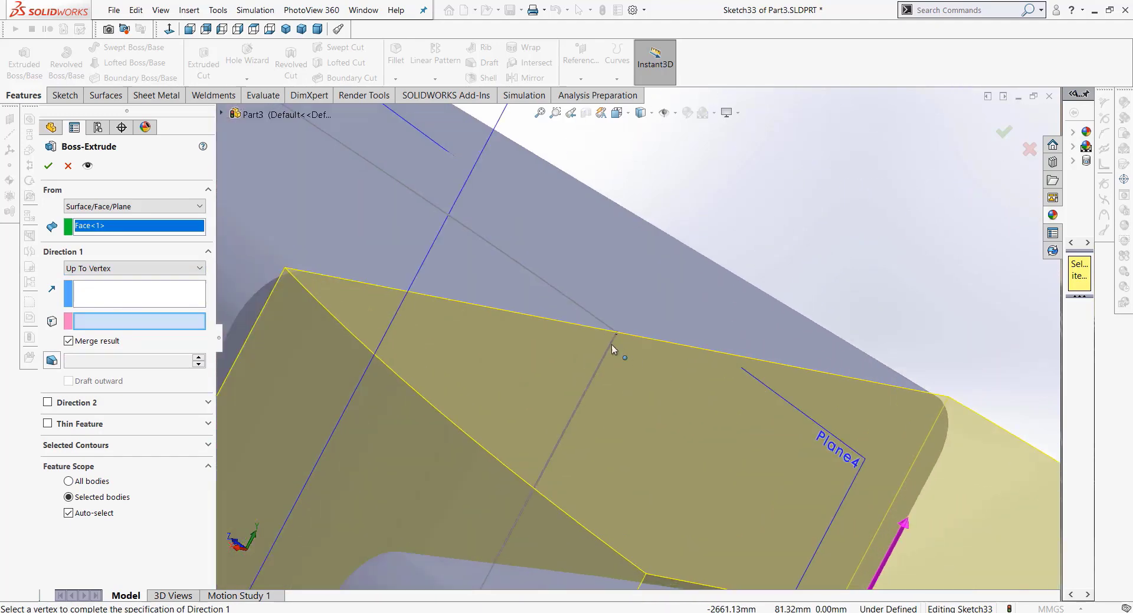
{"action": "left_click", "coordinate": [616, 332]}
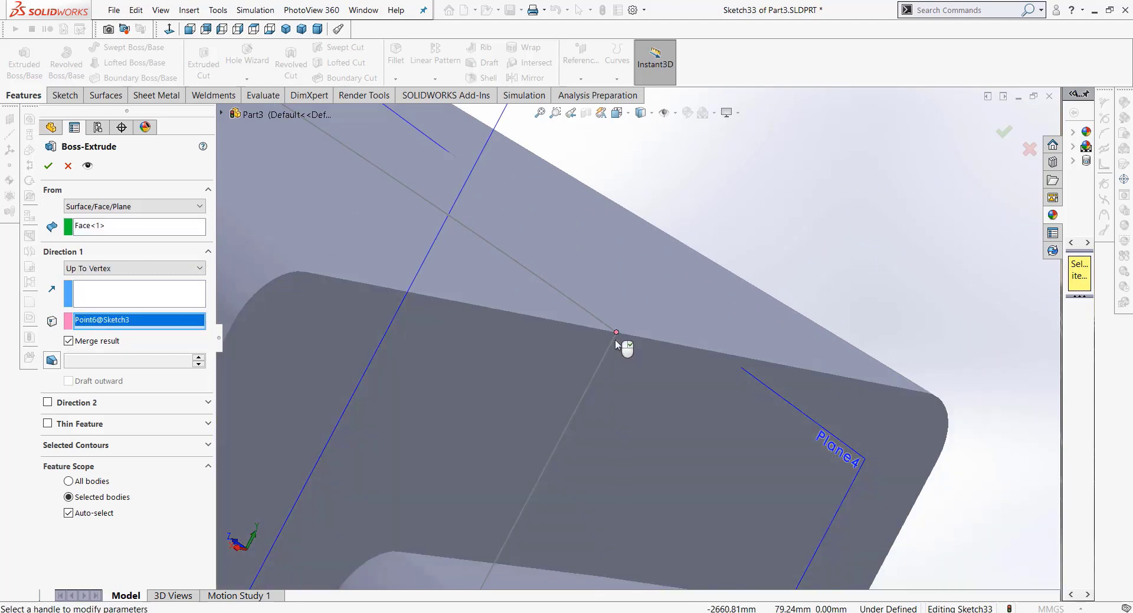
{"action": "left_click", "coordinate": [637, 341]}
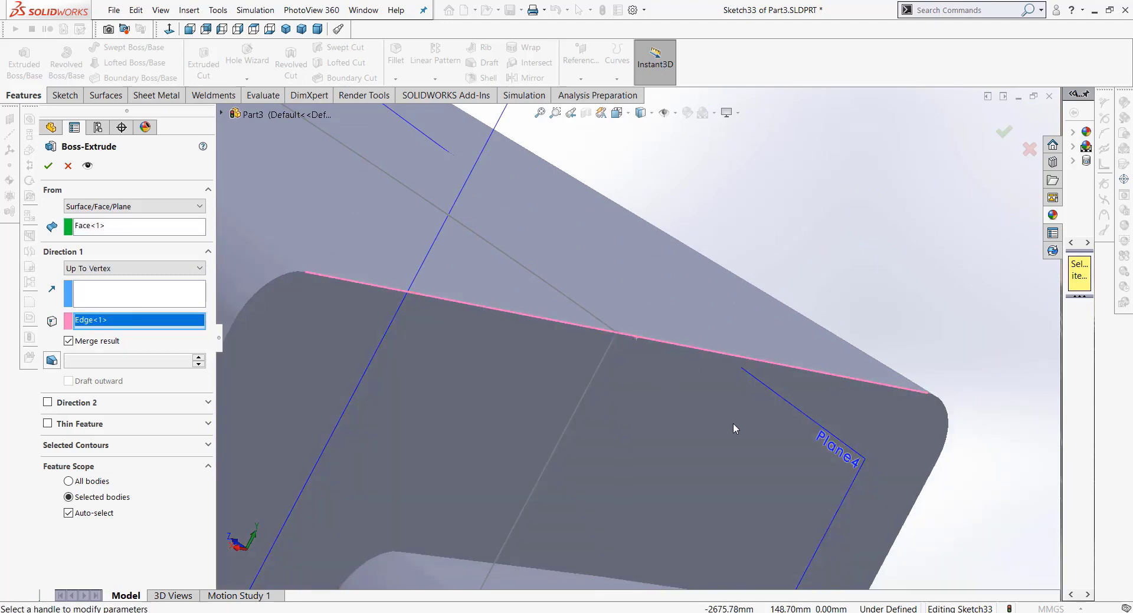
{"action": "scroll", "coordinate": [733, 423], "scroll_direction": "up", "scroll_amount": 2}
{"action": "scroll", "coordinate": [732, 423], "scroll_direction": "up", "scroll_amount": 2}
{"action": "scroll", "coordinate": [733, 423], "scroll_direction": "up", "scroll_amount": 2}
{"action": "scroll", "coordinate": [735, 428], "scroll_direction": "up", "scroll_amount": 2}
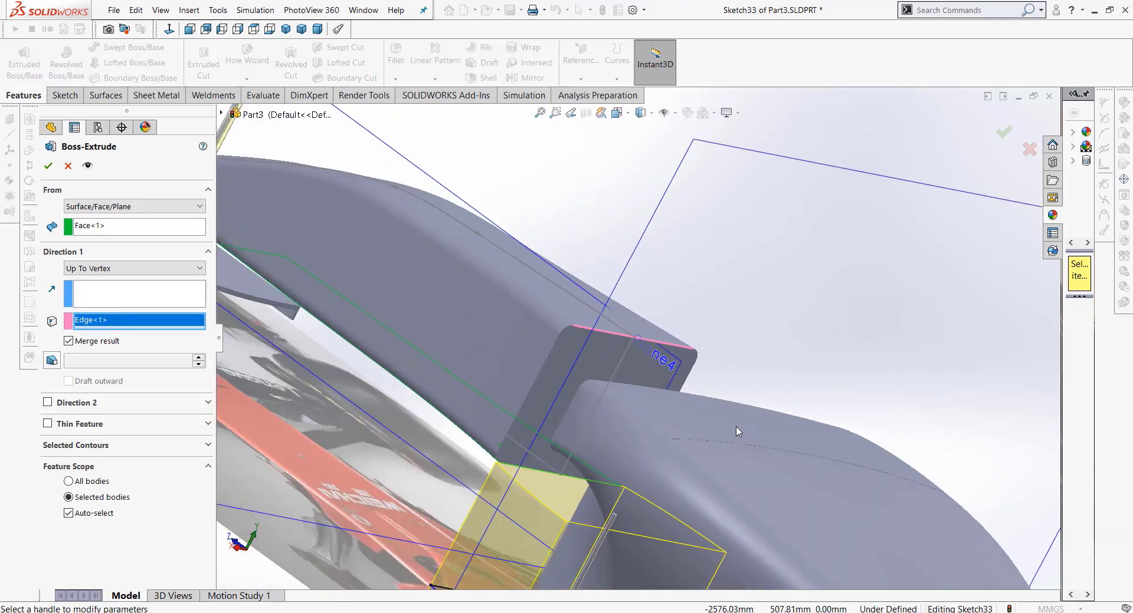
Step: After trying Up To Surface, extrude Blind to 451 mm and accept the boss
{"action": "left_click", "coordinate": [180, 271]}
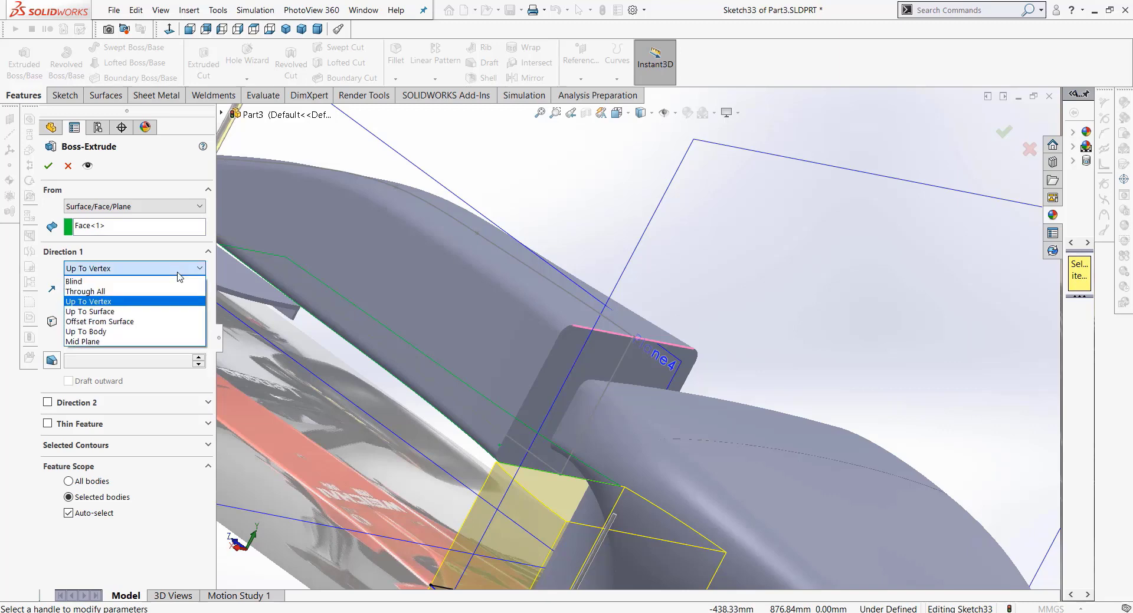
{"action": "left_click", "coordinate": [163, 316]}
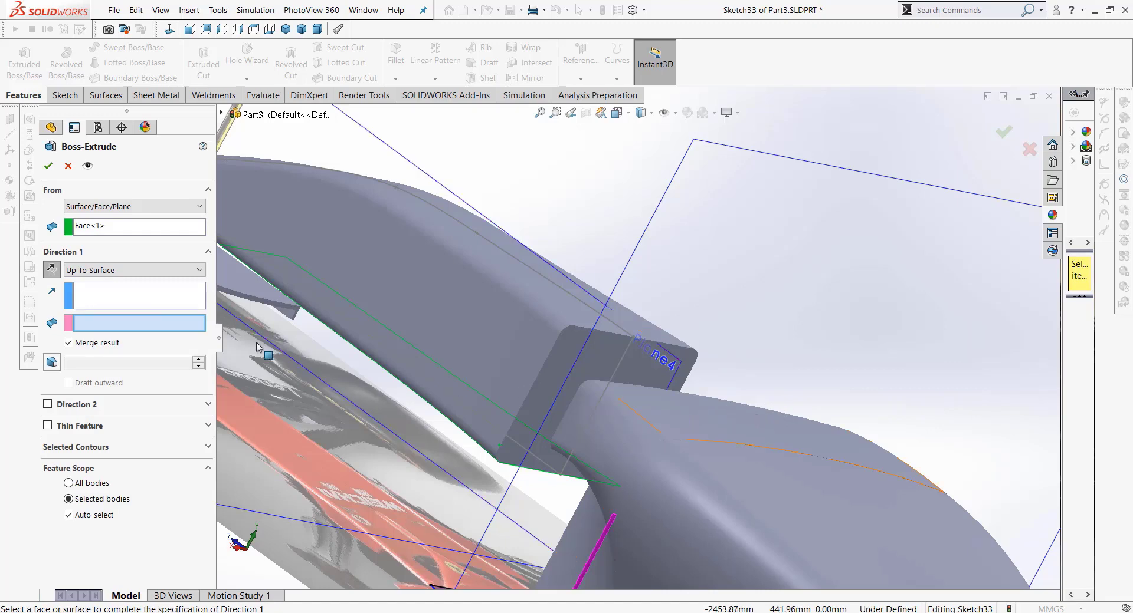
{"action": "left_click", "coordinate": [147, 271]}
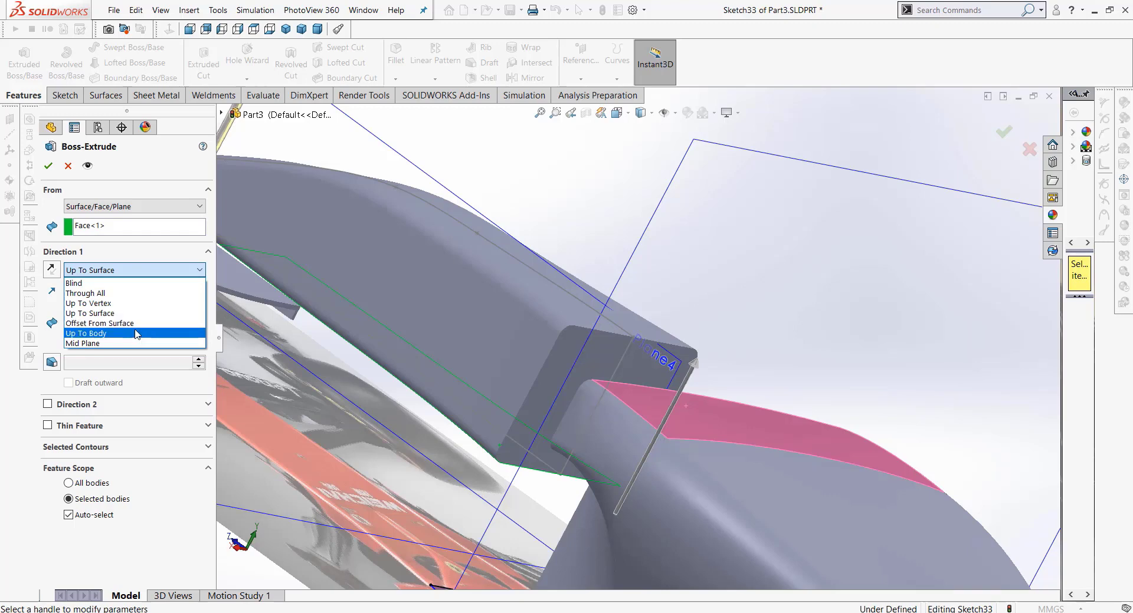
{"action": "left_click", "coordinate": [136, 284]}
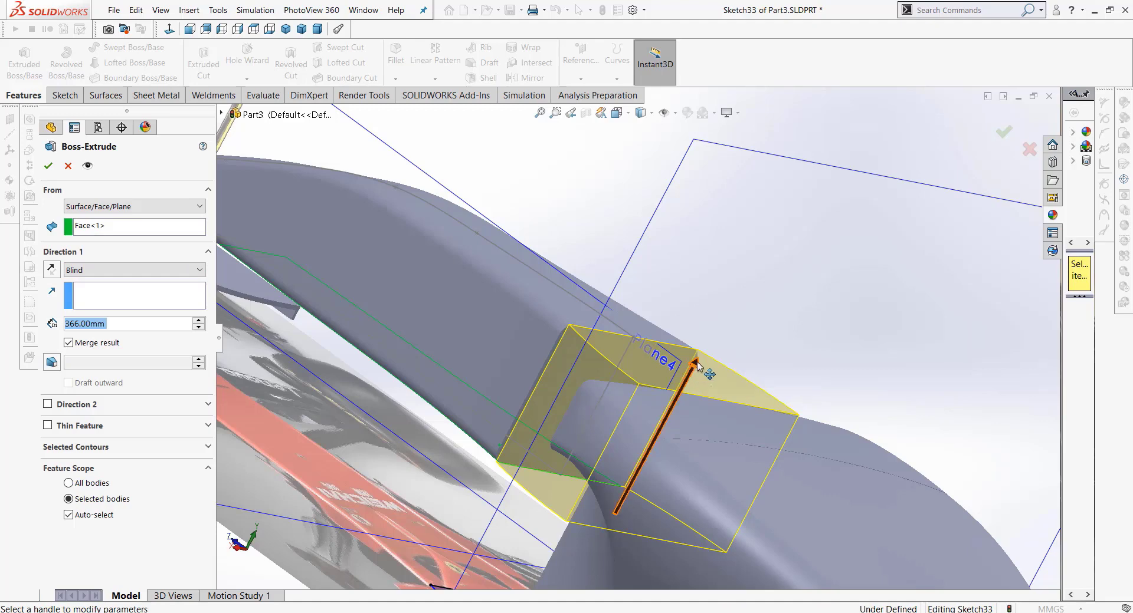
{"action": "left_click_drag", "start_coordinate": [692, 361], "coordinate": [711, 332]}
{"action": "left_click", "coordinate": [52, 167]}
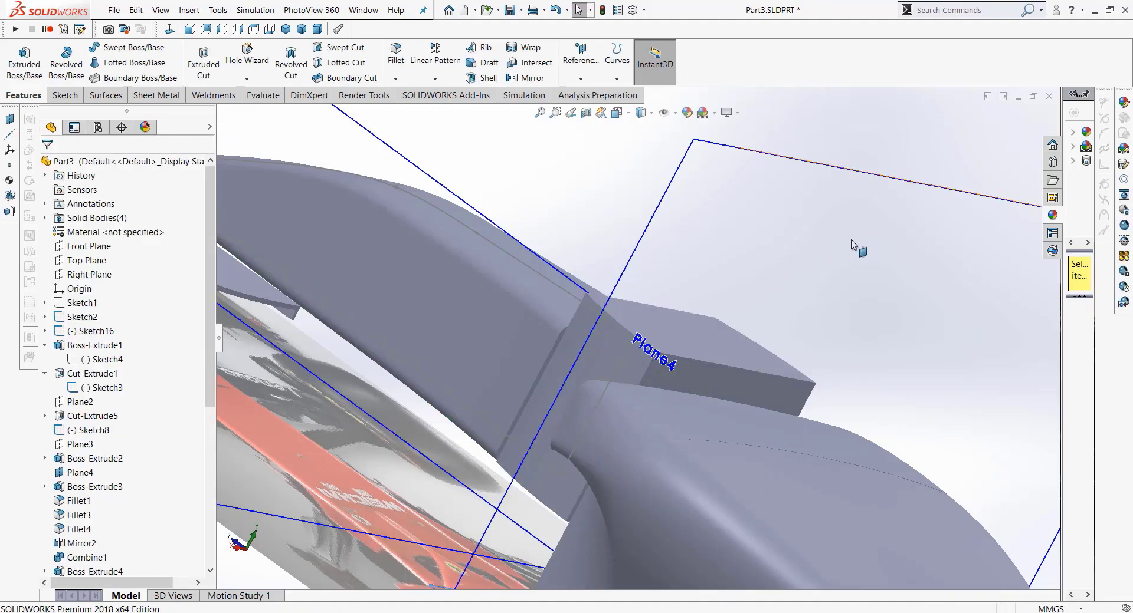
Step: On the Right Plane, sketch a closed four-line trapezoid around the sidepod block
{"action": "middle_click_drag", "start_coordinate": [931, 281], "coordinate": [803, 214]}
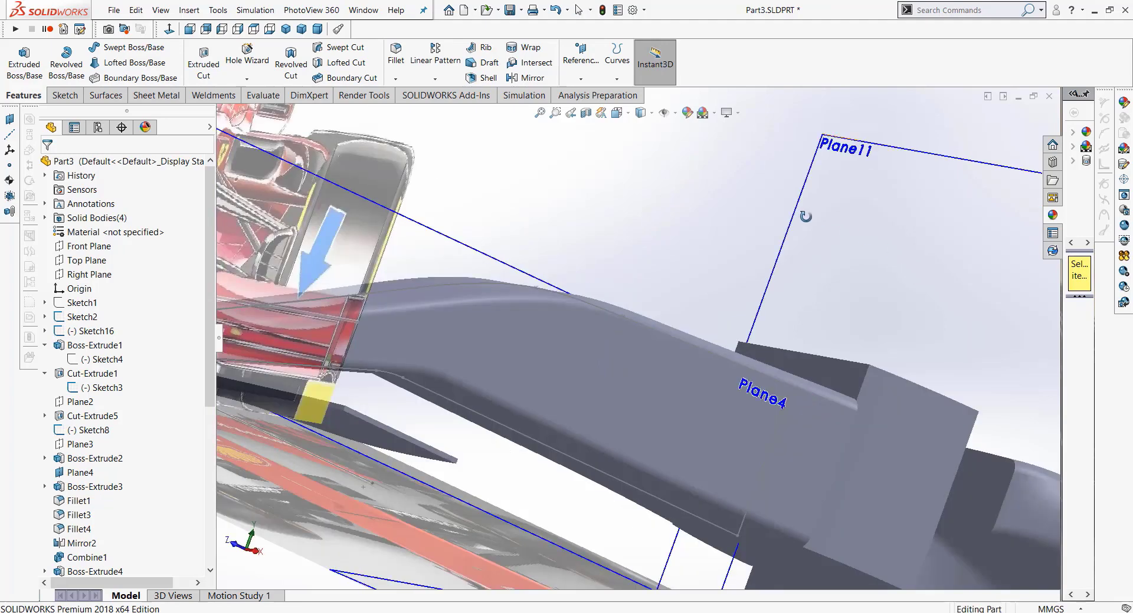
{"action": "left_click", "coordinate": [88, 274]}
{"action": "left_click", "coordinate": [88, 248]}
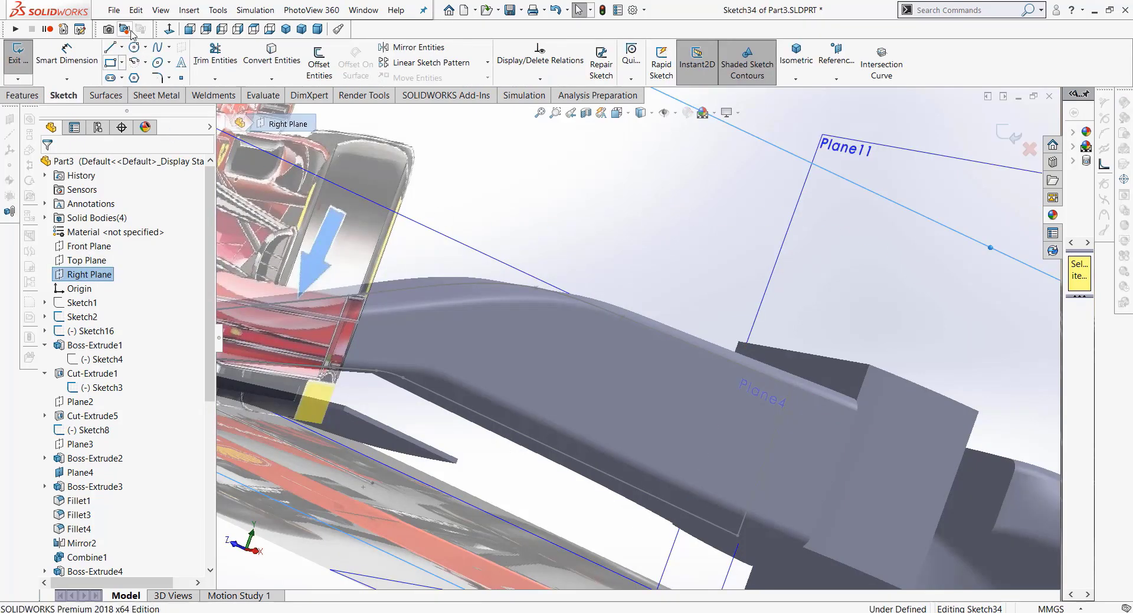
{"action": "left_click", "coordinate": [169, 29]}
{"action": "scroll", "coordinate": [590, 407], "scroll_direction": "down", "scroll_amount": 5}
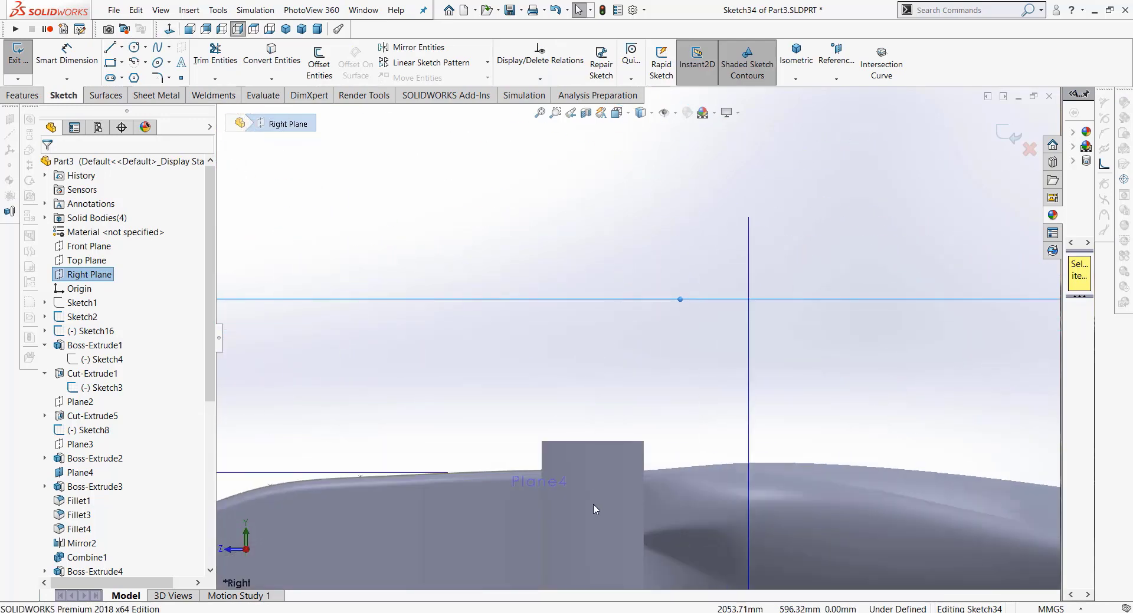
{"action": "scroll", "coordinate": [593, 510], "scroll_direction": "down", "scroll_amount": 2}
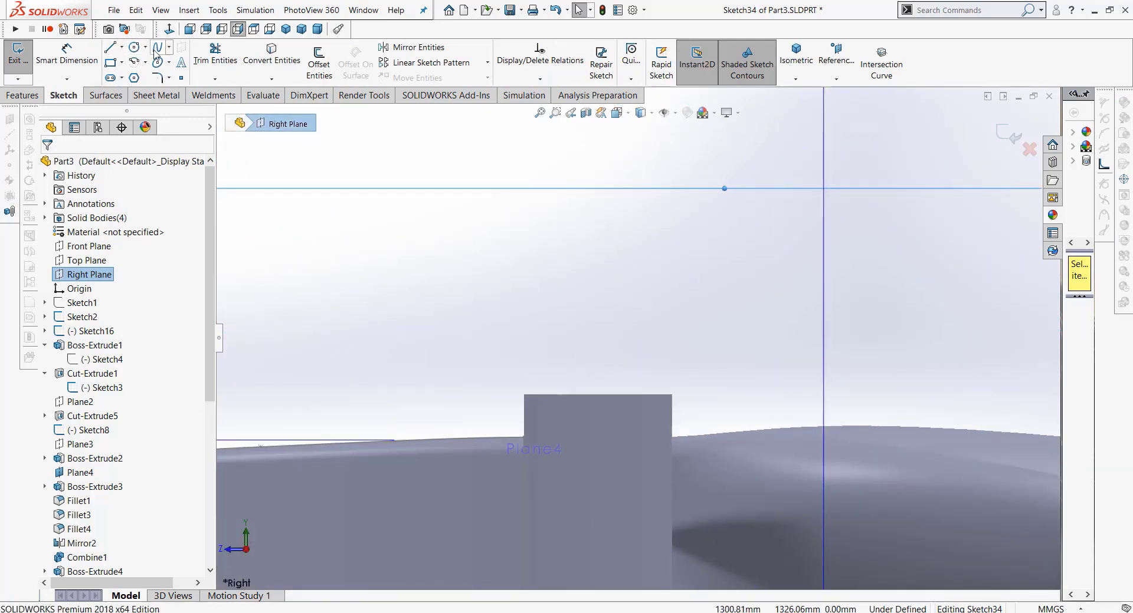
{"action": "left_click", "coordinate": [110, 47]}
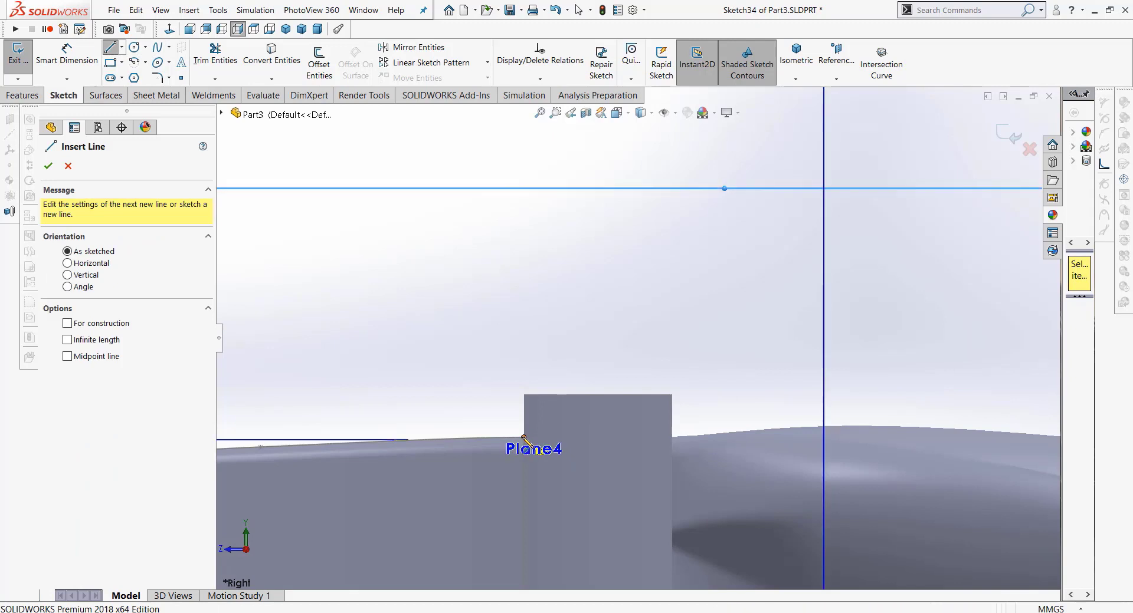
{"action": "left_click", "coordinate": [524, 437]}
{"action": "left_click", "coordinate": [671, 436]}
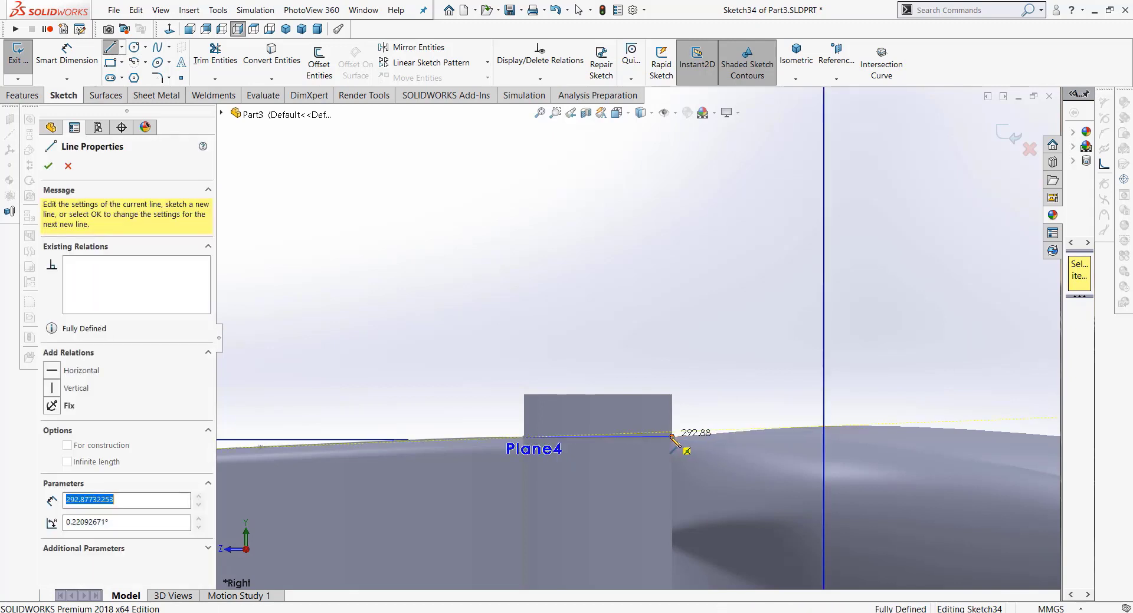
{"action": "left_click", "coordinate": [687, 337]}
{"action": "left_click", "coordinate": [494, 349]}
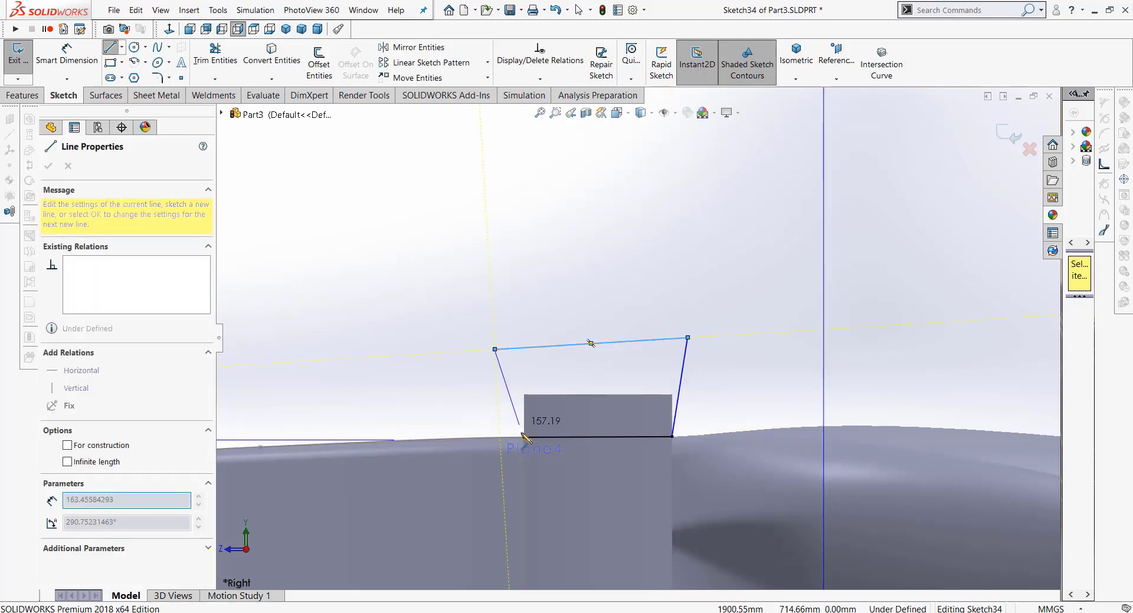
{"action": "left_click", "coordinate": [524, 437]}
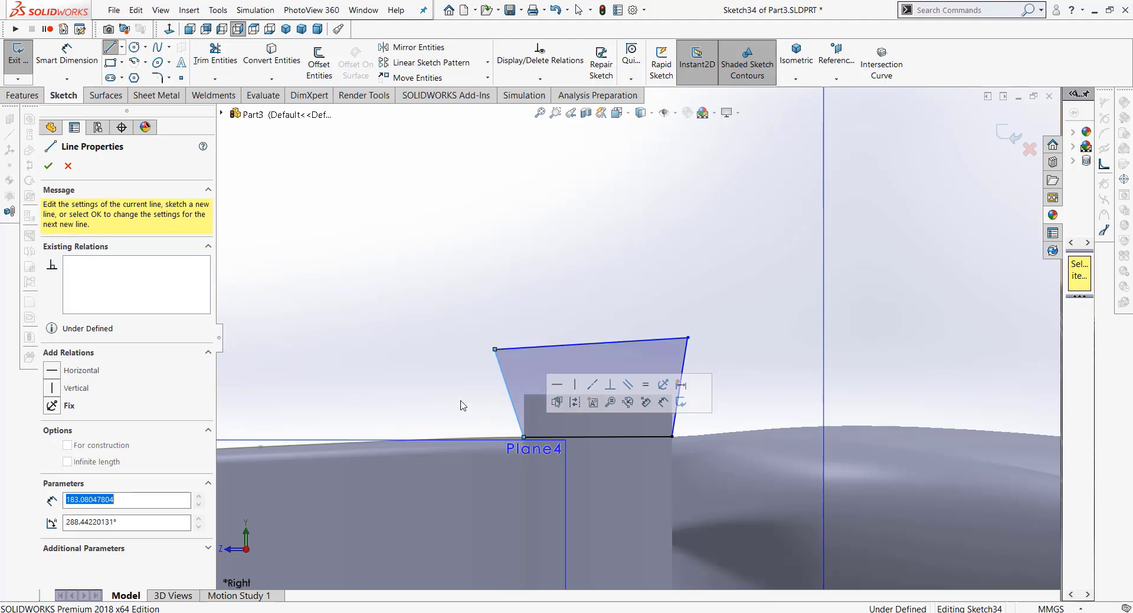
{"action": "left_click", "coordinate": [49, 165]}
Step: Extruded-cut the trapezoid Through All - Both directions to trim the block
{"action": "left_click", "coordinate": [22, 97]}
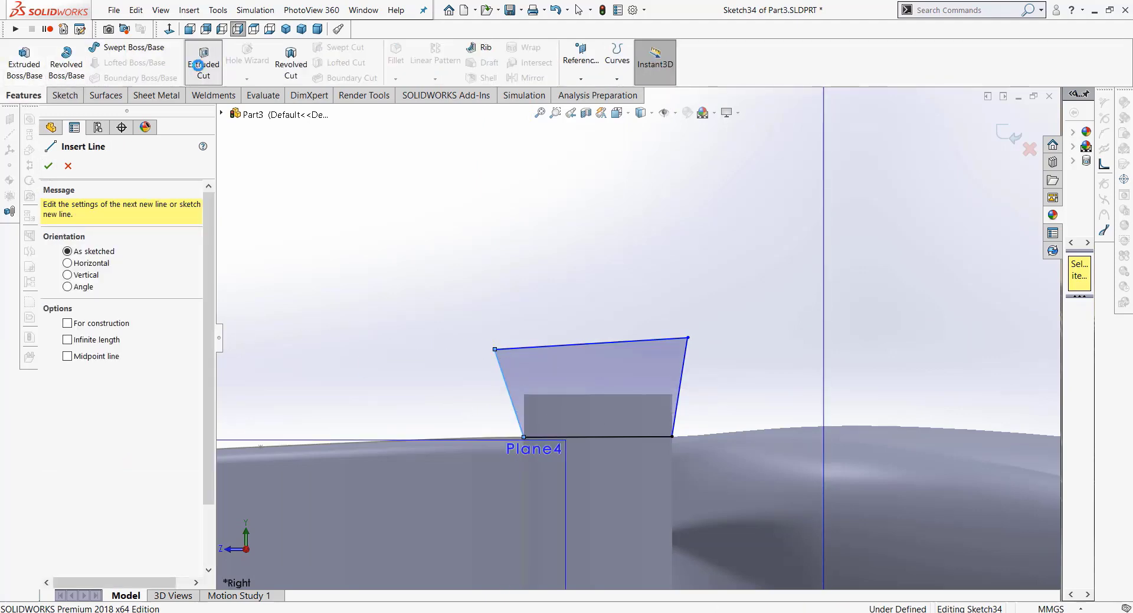
{"action": "left_click", "coordinate": [203, 61]}
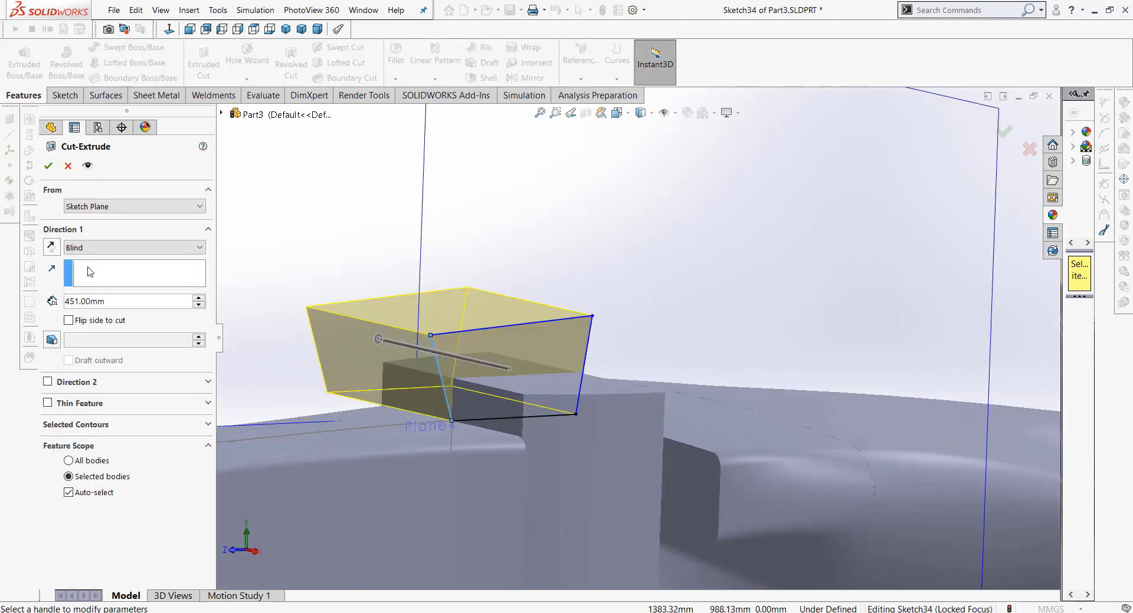
{"action": "left_click", "coordinate": [102, 209]}
{"action": "left_click", "coordinate": [101, 207]}
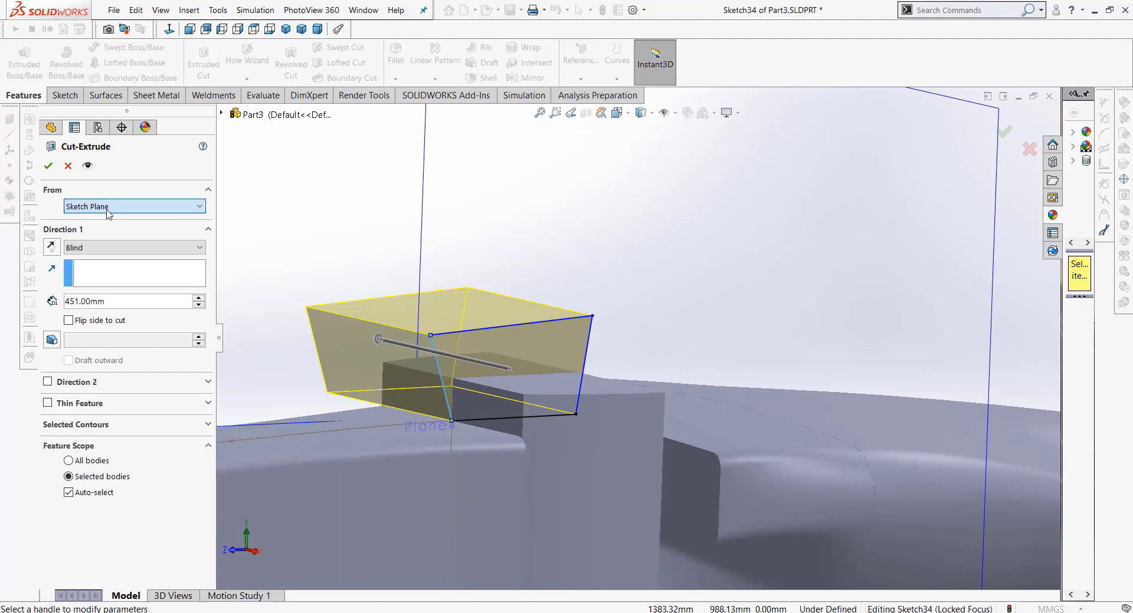
{"action": "left_click", "coordinate": [112, 247]}
{"action": "left_click", "coordinate": [112, 281]}
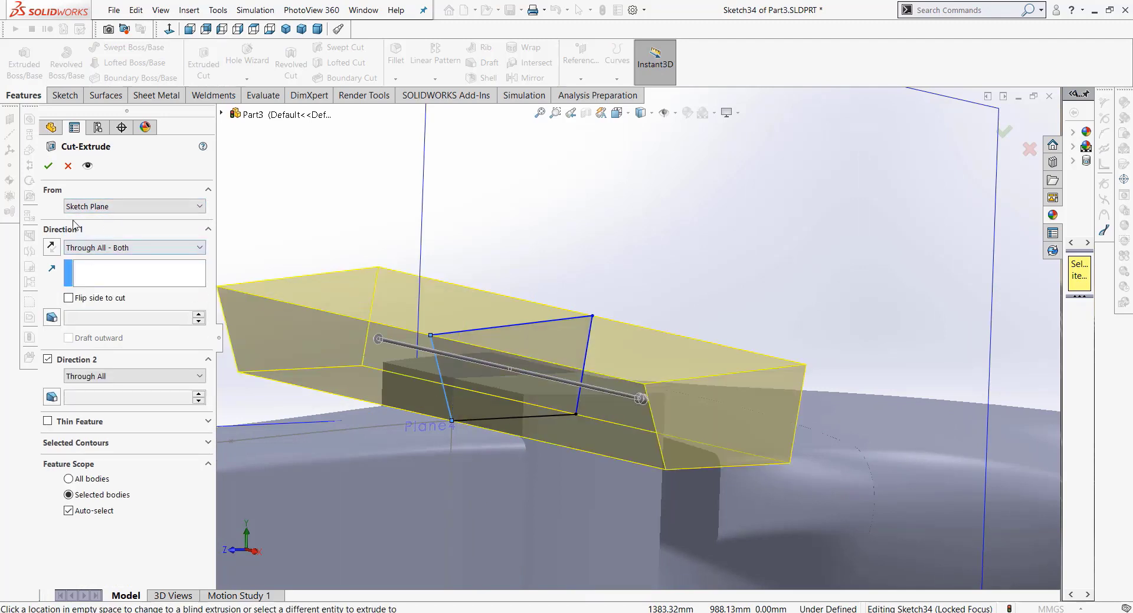
{"action": "left_click", "coordinate": [49, 167]}
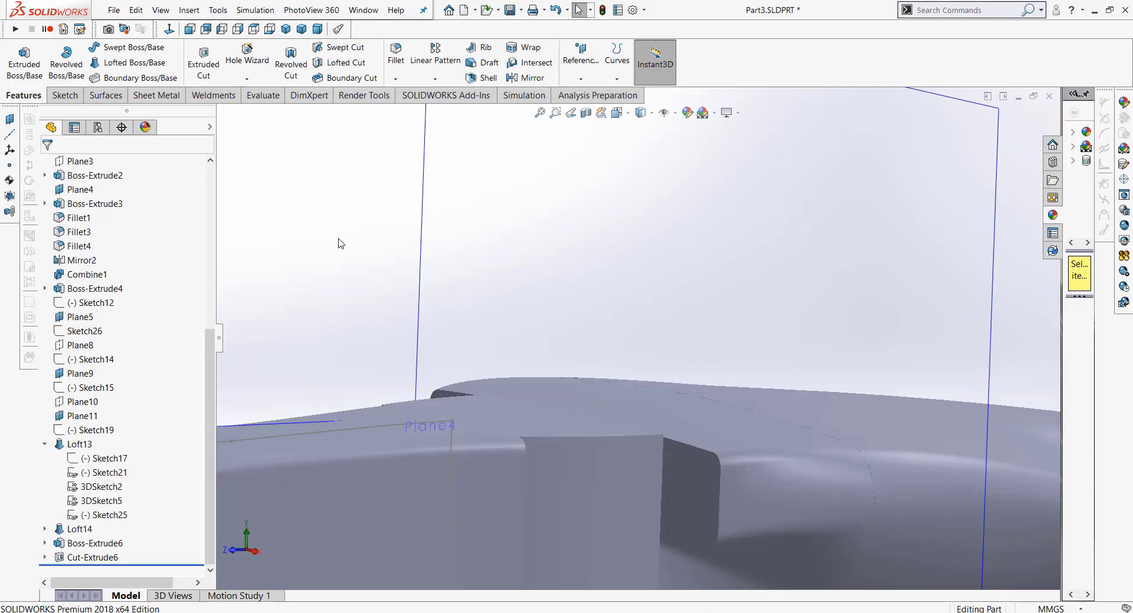
{"action": "middle_click_drag", "start_coordinate": [340, 243], "coordinate": [312, 233]}
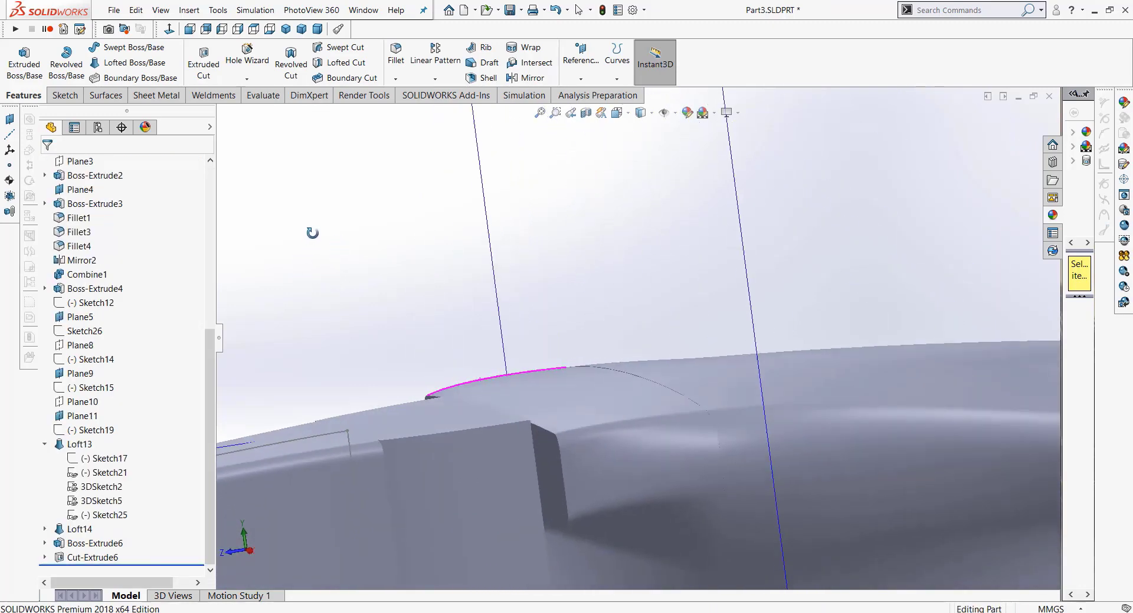
{"action": "scroll", "coordinate": [705, 425], "scroll_direction": "down", "scroll_amount": 3}
{"action": "scroll", "coordinate": [706, 425], "scroll_direction": "down", "scroll_amount": 3}
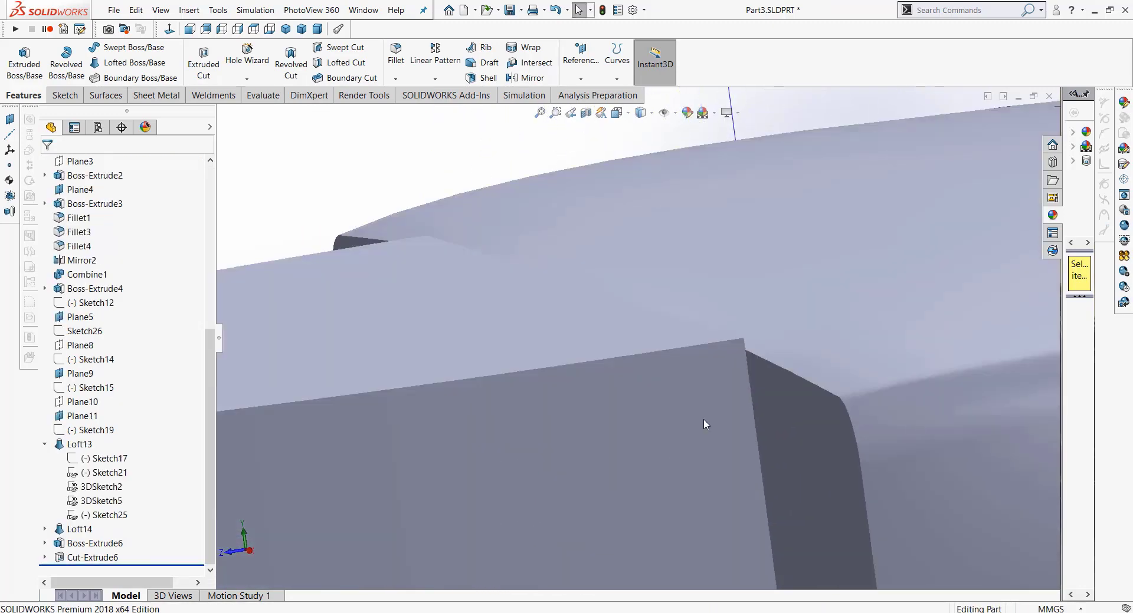
{"action": "mouse_move", "coordinate": [703, 420]}
{"action": "middle_mouse_down"}
{"action": "mouse_move", "coordinate": [640, 429]}
{"action": "mouse_move", "coordinate": [640, 460]}
{"action": "mouse_move", "coordinate": [762, 441]}
{"action": "middle_mouse_up"}
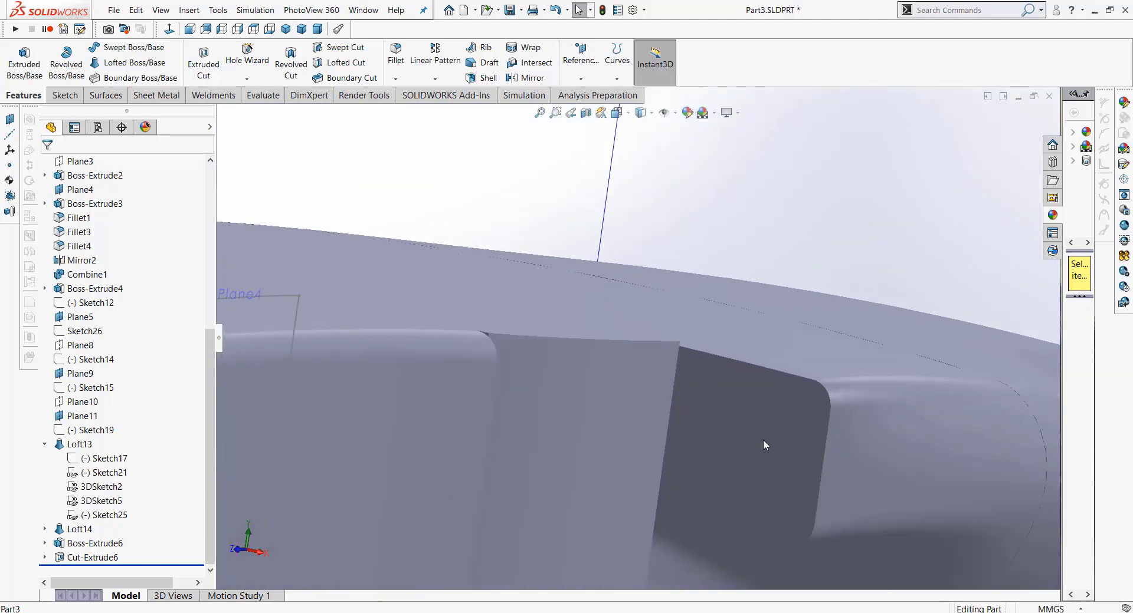
{"action": "scroll", "coordinate": [666, 423], "scroll_direction": "up", "scroll_amount": 3}
{"action": "middle_click_drag", "start_coordinate": [667, 422], "coordinate": [603, 444]}
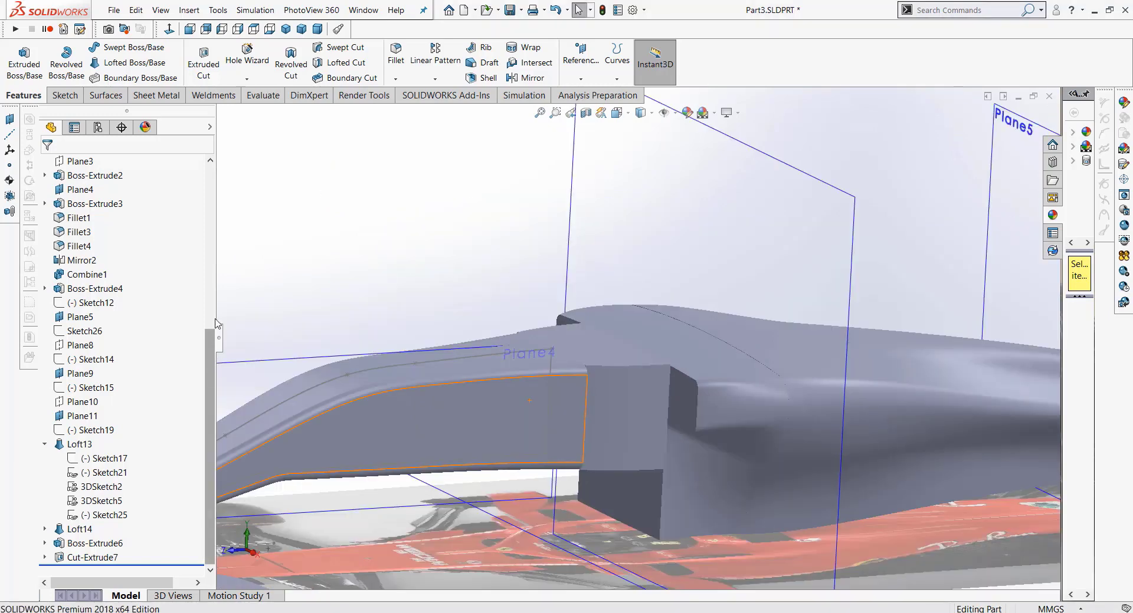
Step: Start a sketch on the Top Plane, viewing the car straight from above
{"action": "left_click", "coordinate": [211, 204]}
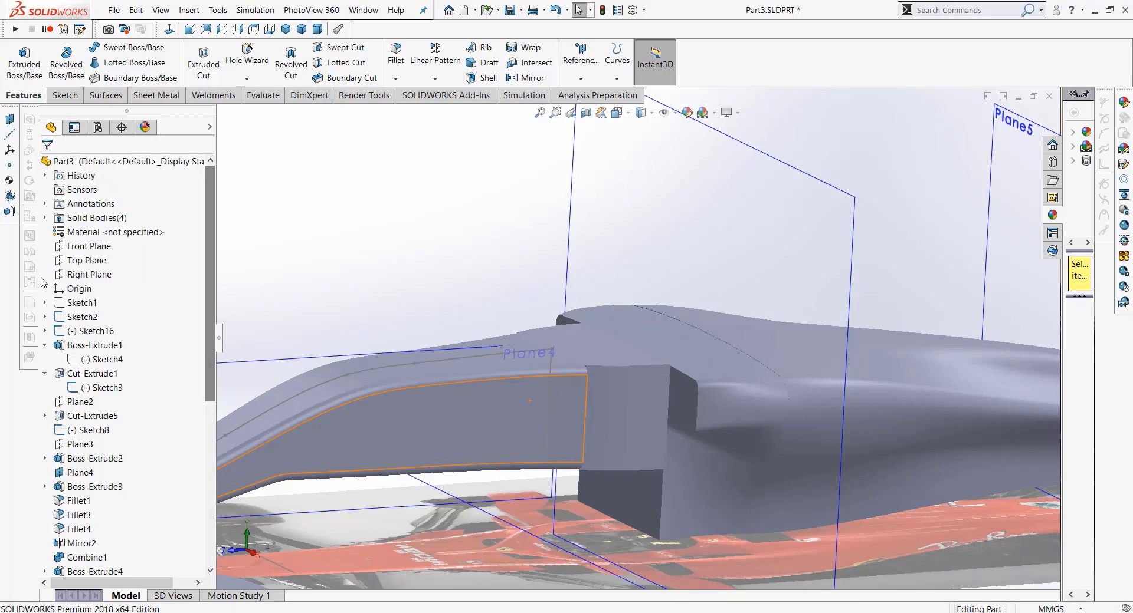
{"action": "left_click", "coordinate": [88, 260]}
{"action": "left_click", "coordinate": [93, 248]}
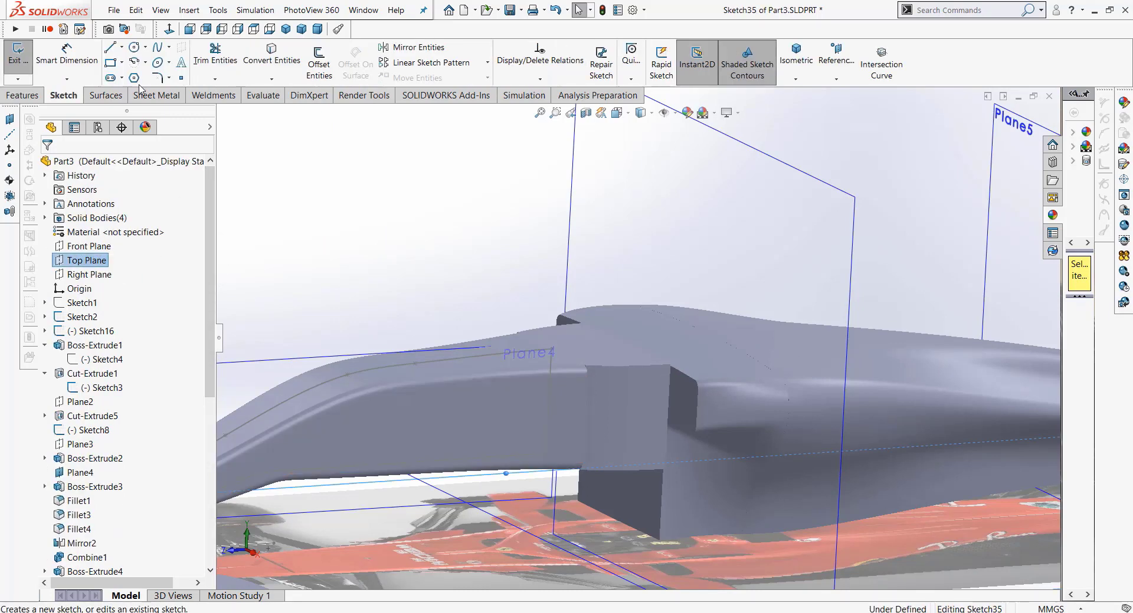
{"action": "left_click", "coordinate": [254, 29]}
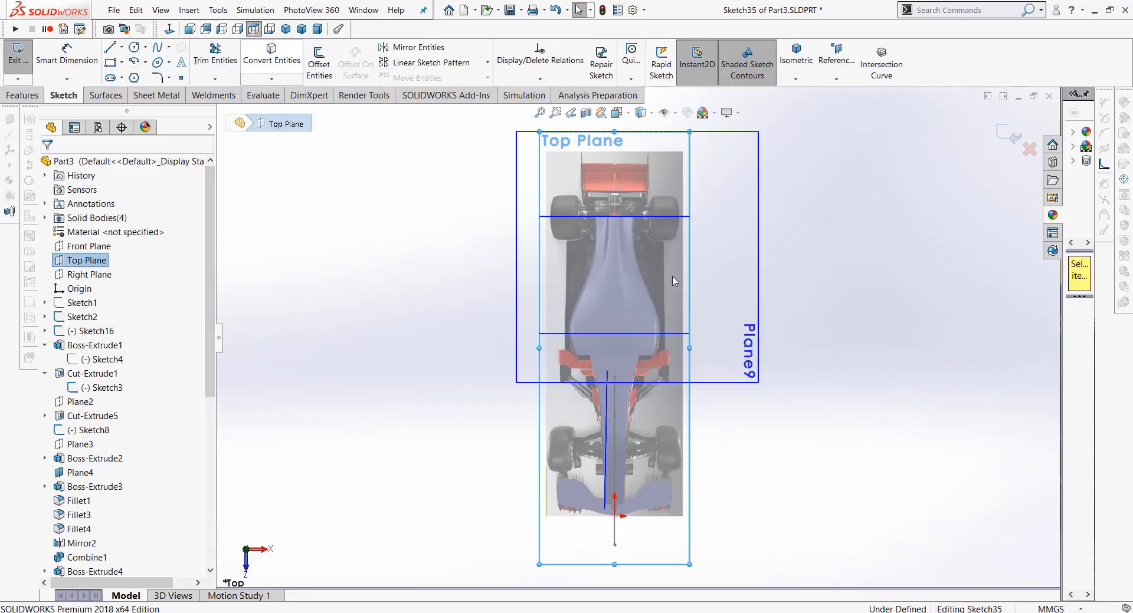
{"action": "scroll", "coordinate": [635, 311], "scroll_direction": "down", "scroll_amount": 2}
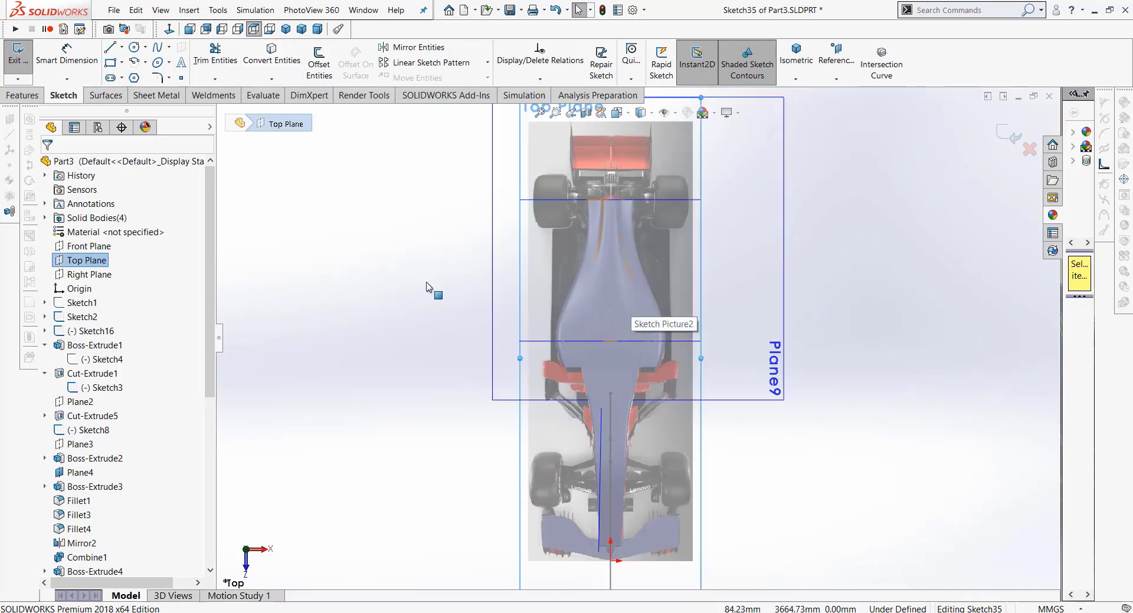
{"action": "scroll", "coordinate": [698, 250], "scroll_direction": "down", "scroll_amount": 4}
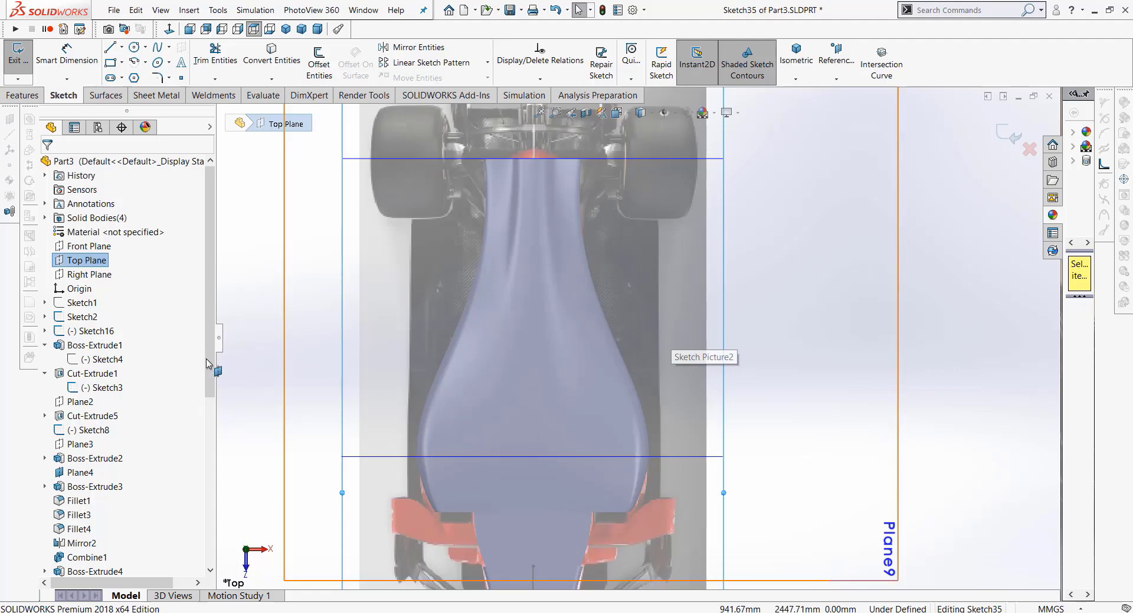
{"action": "scroll", "coordinate": [208, 420], "scroll_direction": "down", "scroll_amount": 7}
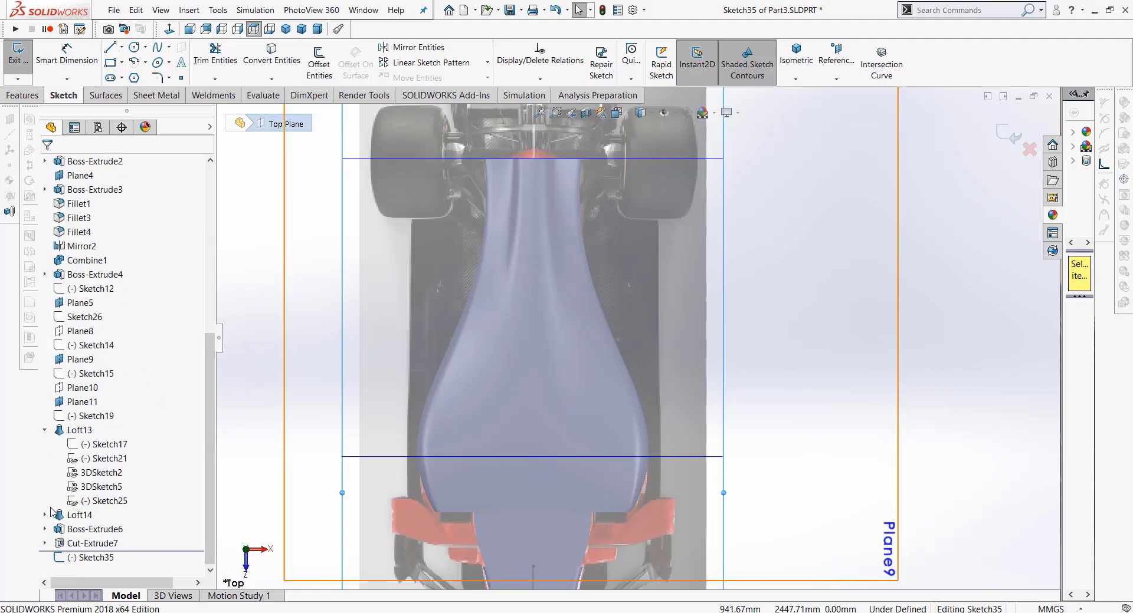
Step: Check the Loft14 body's outline, then start Convert Entities
{"action": "left_click", "coordinate": [74, 516]}
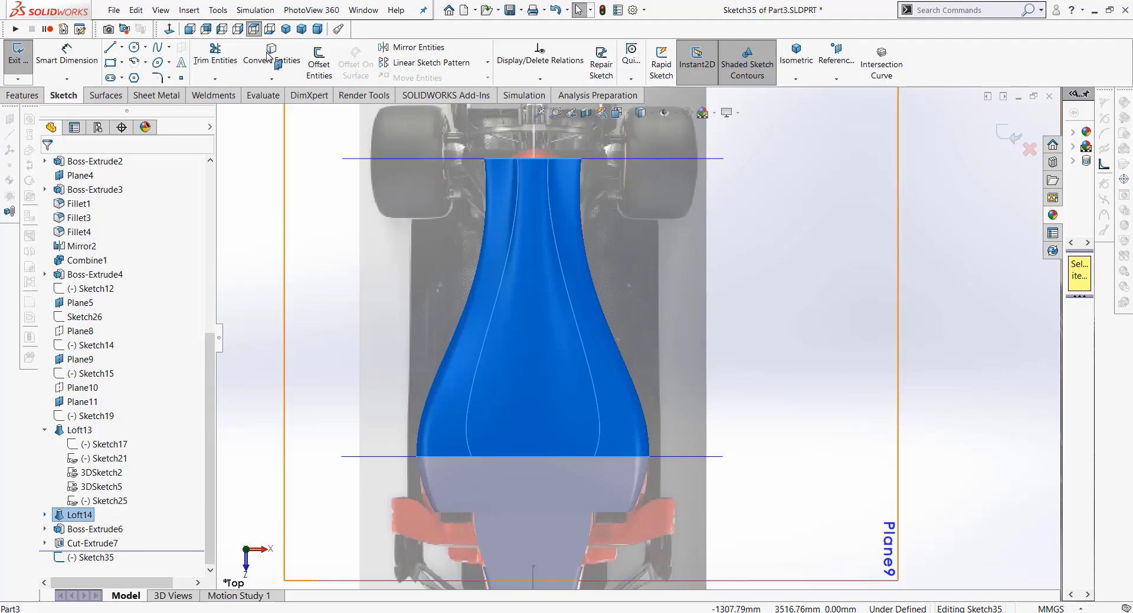
{"action": "left_click", "coordinate": [274, 152]}
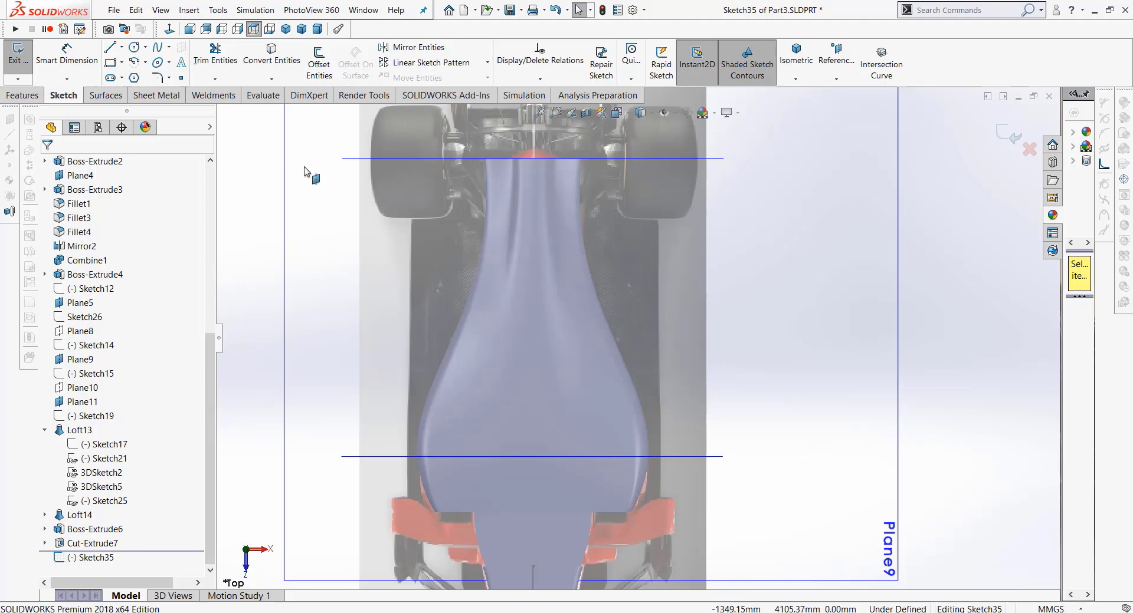
{"action": "left_click", "coordinate": [276, 62]}
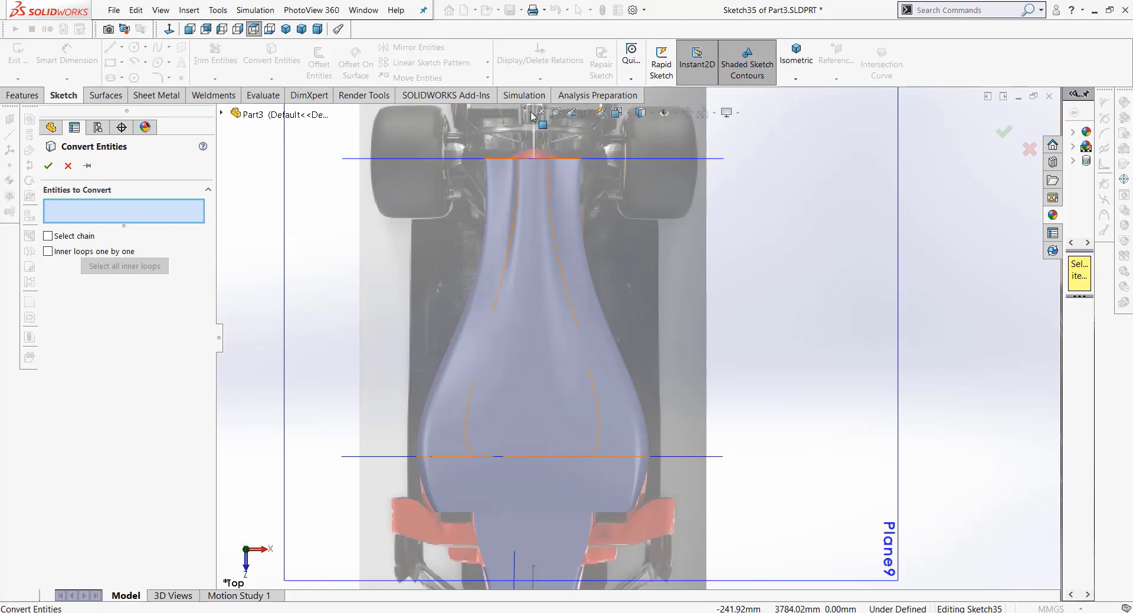
Step: Pick the body's front edge near the nose, then cancel the projection with Esc
{"action": "scroll", "coordinate": [536, 121], "scroll_direction": "down", "scroll_amount": 2}
{"action": "scroll", "coordinate": [566, 147], "scroll_direction": "down", "scroll_amount": 3}
{"action": "scroll", "coordinate": [589, 171], "scroll_direction": "down", "scroll_amount": 2}
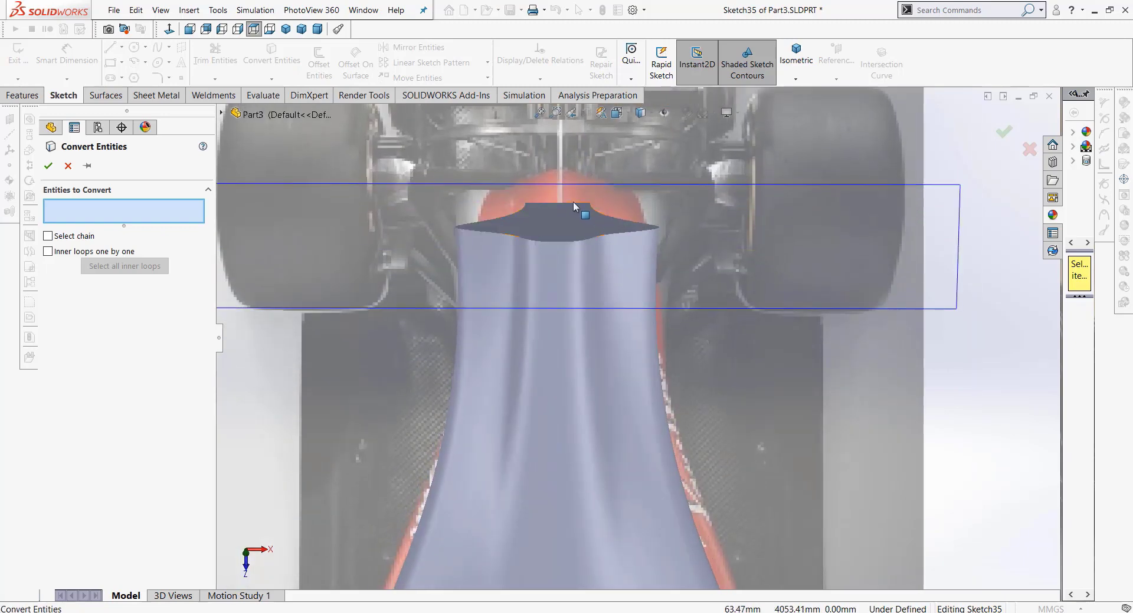
{"action": "left_click", "coordinate": [566, 205]}
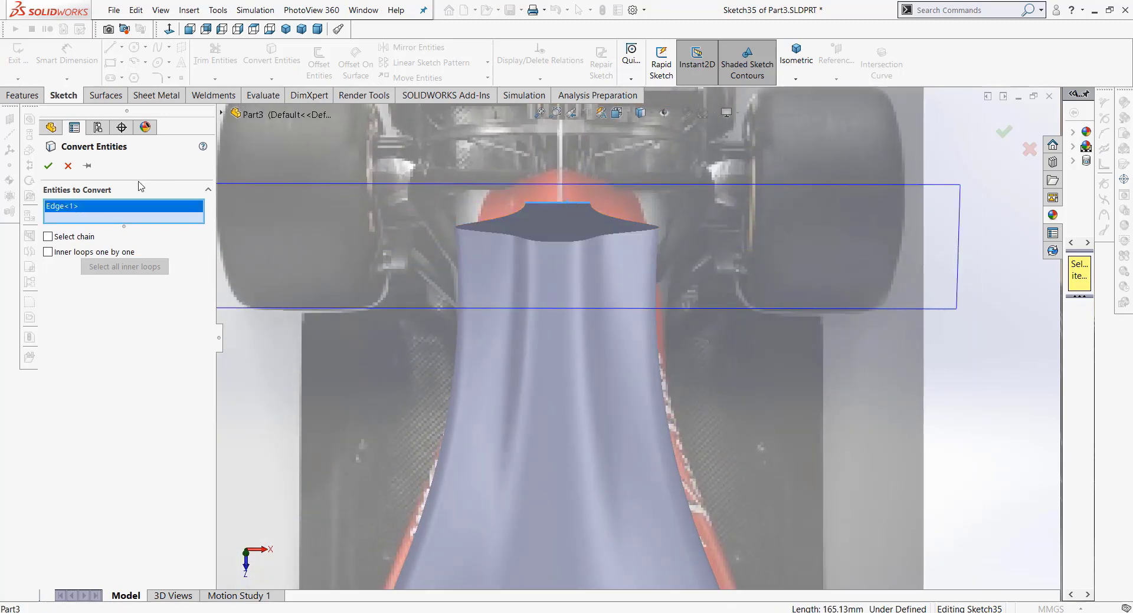
{"action": "scroll", "coordinate": [452, 343], "scroll_direction": "up", "scroll_amount": 3}
{"action": "scroll", "coordinate": [501, 394], "scroll_direction": "up", "scroll_amount": 2}
{"action": "mouse_move", "coordinate": [501, 394]}
{"action": "middle_mouse_down"}
{"action": "mouse_move", "coordinate": [567, 228]}
{"action": "mouse_move", "coordinate": [584, 213]}
{"action": "mouse_move", "coordinate": [560, 357]}
{"action": "middle_mouse_up"}
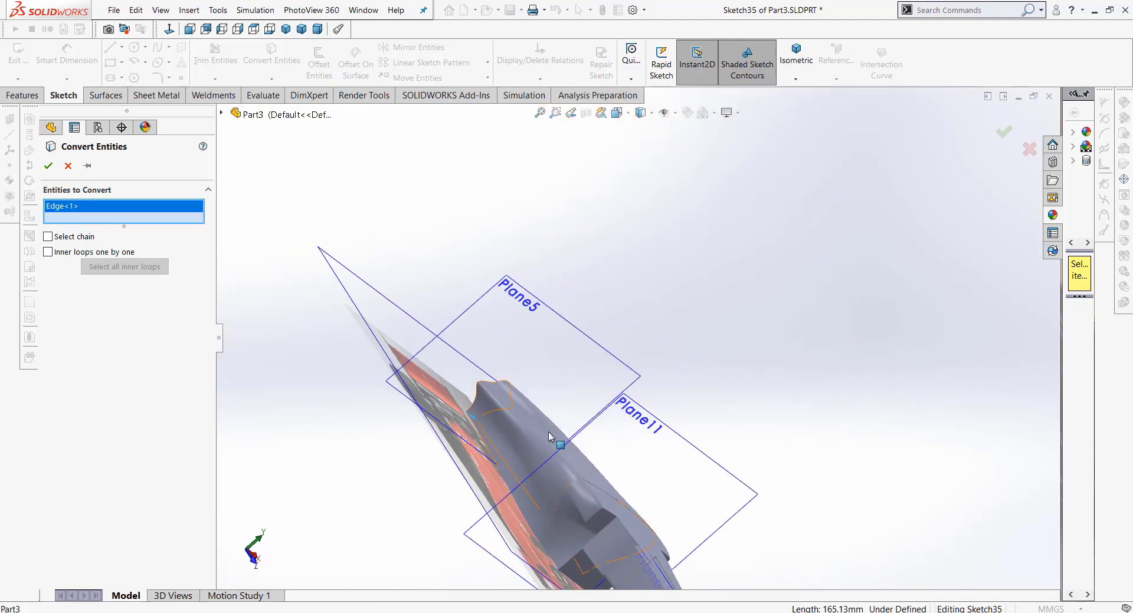
{"action": "key", "text": "Escape"}
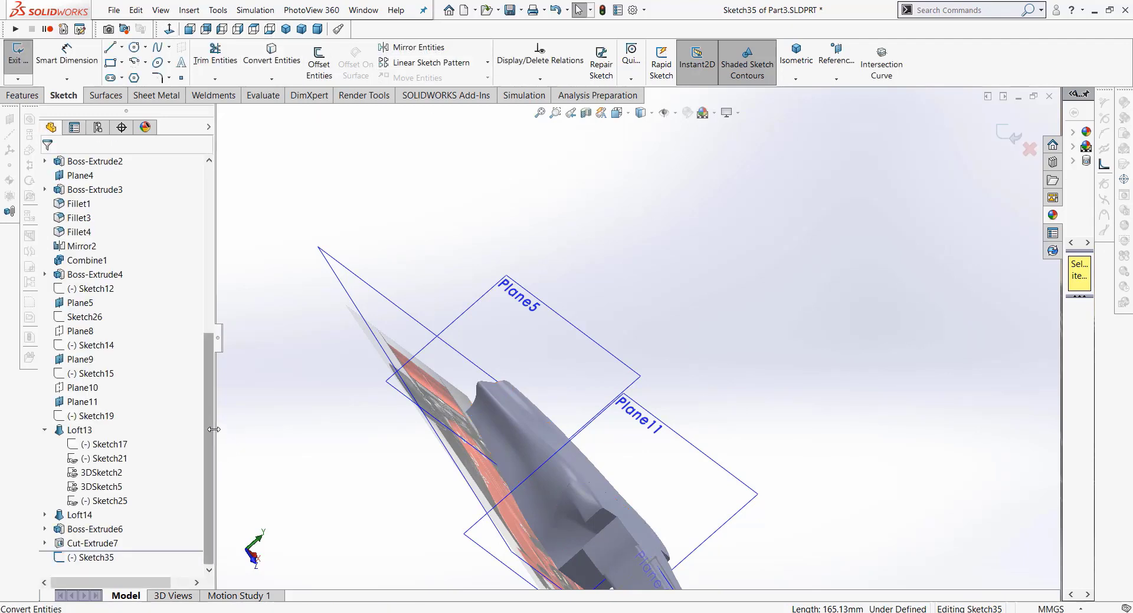
Step: Make Plane3 and the Sketch1 F1 car reference picture visible
{"action": "left_click_drag", "start_coordinate": [214, 434], "coordinate": [228, 249]}
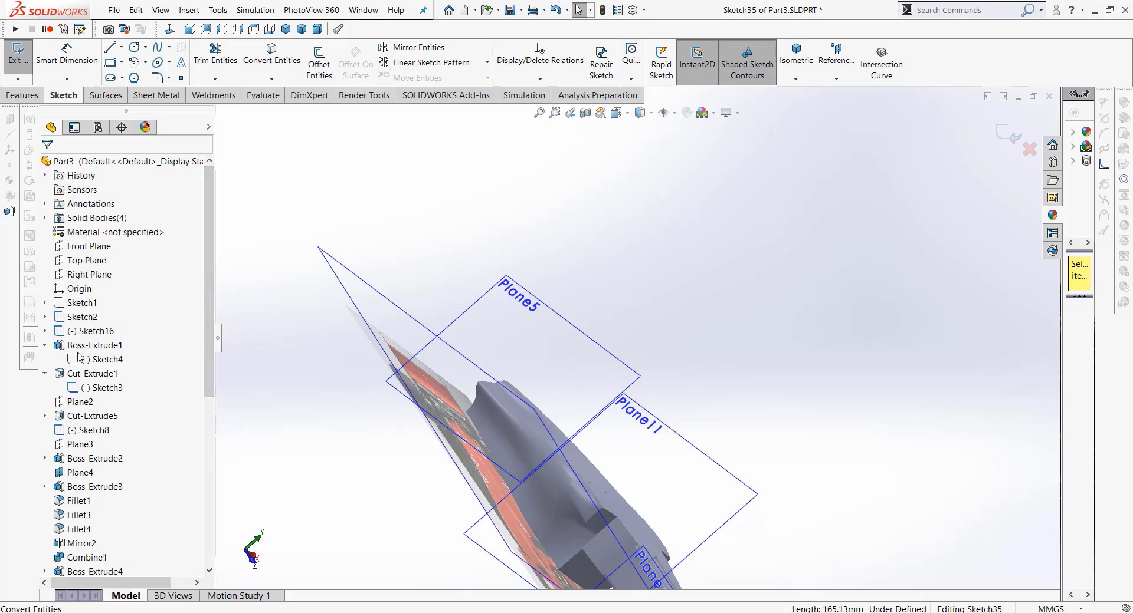
{"action": "left_click", "coordinate": [74, 446]}
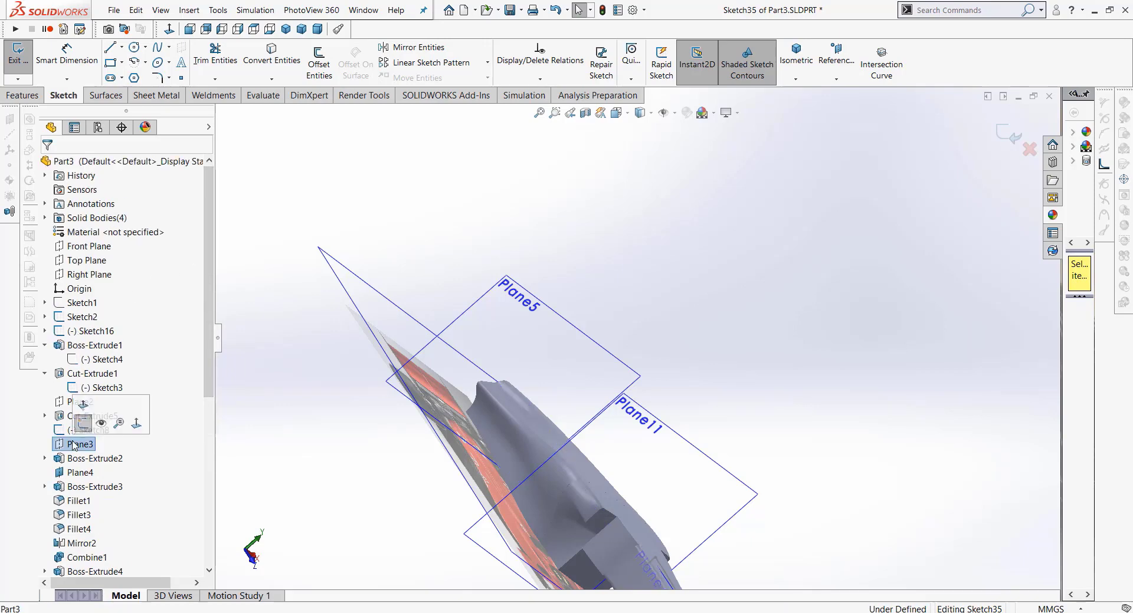
{"action": "left_click", "coordinate": [100, 424]}
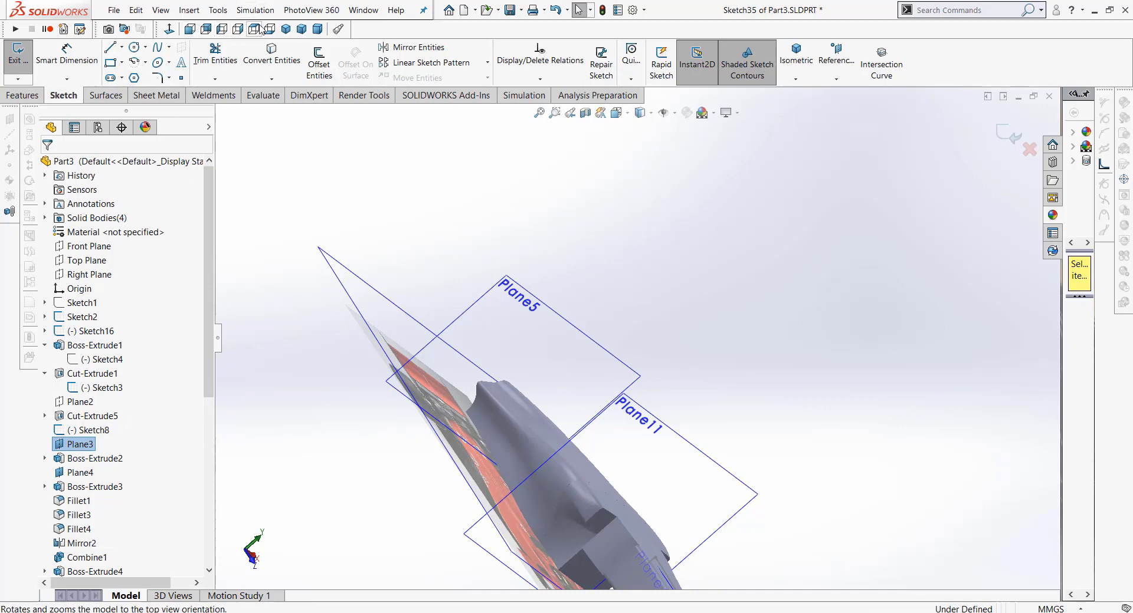
{"action": "right_click", "coordinate": [75, 304]}
{"action": "left_click", "coordinate": [85, 284]}
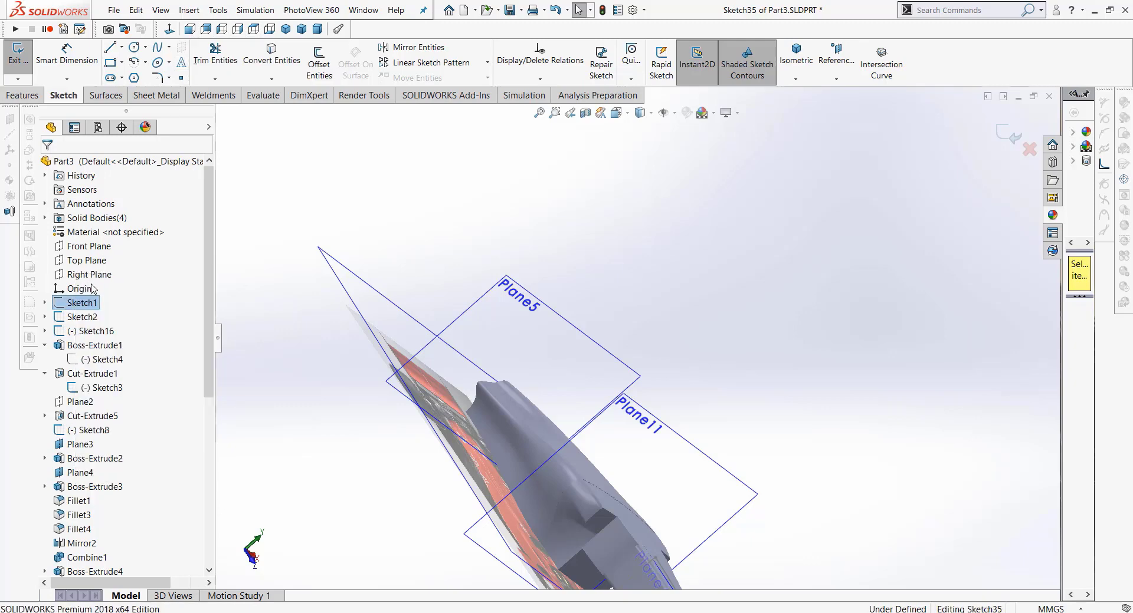
Step: Check Right and isometric views, then exit the sketch discarding its changes
{"action": "left_click", "coordinate": [239, 28]}
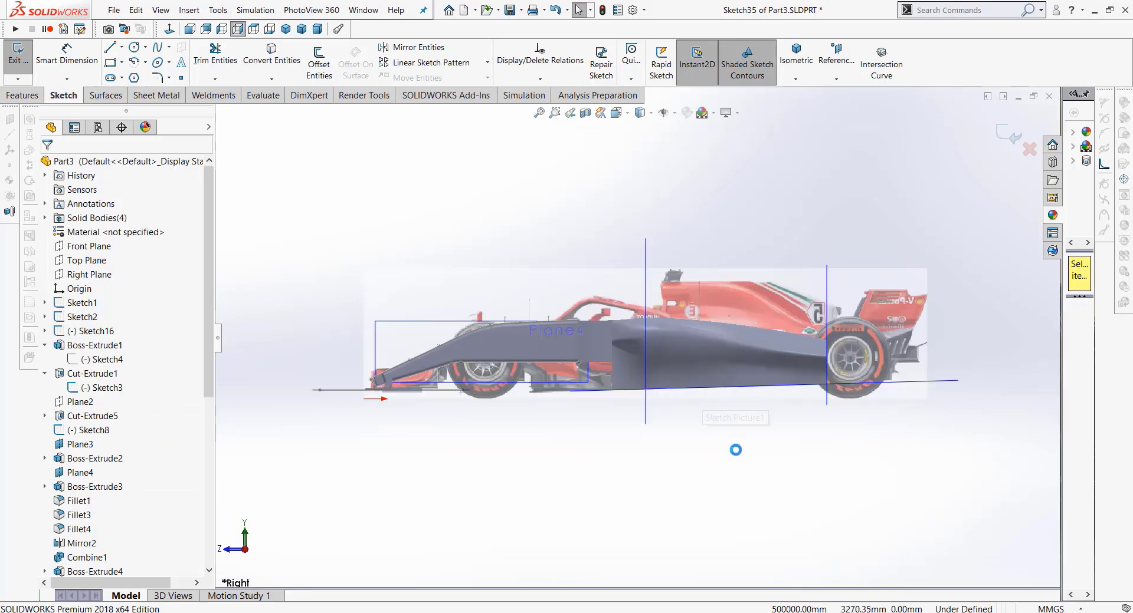
{"action": "key", "text": "ctrl+7"}
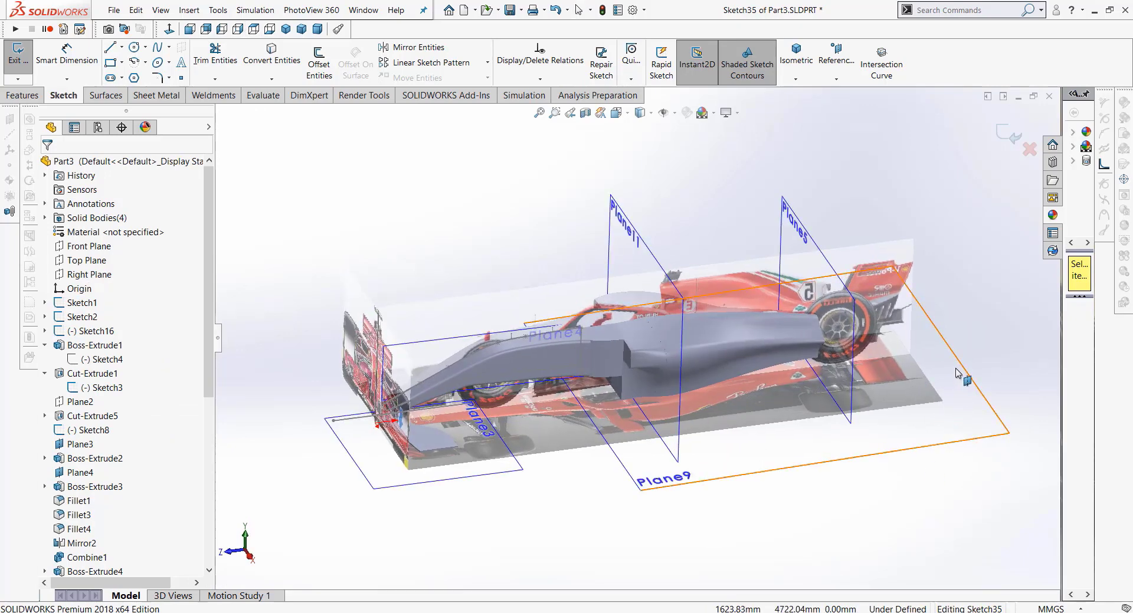
{"action": "right_click", "coordinate": [942, 381]}
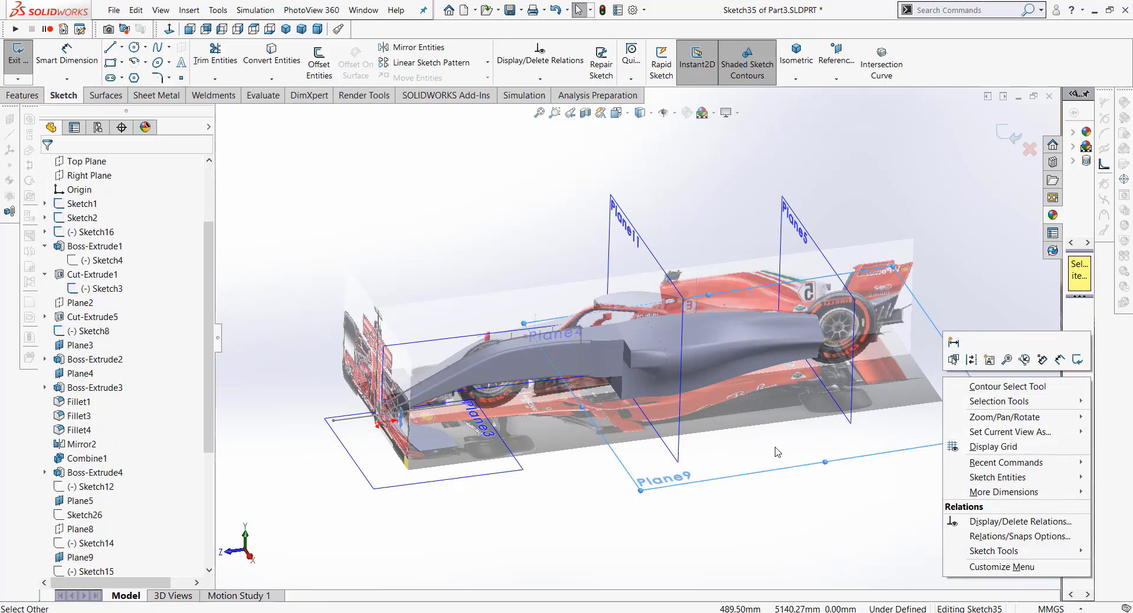
{"action": "left_click", "coordinate": [1027, 151]}
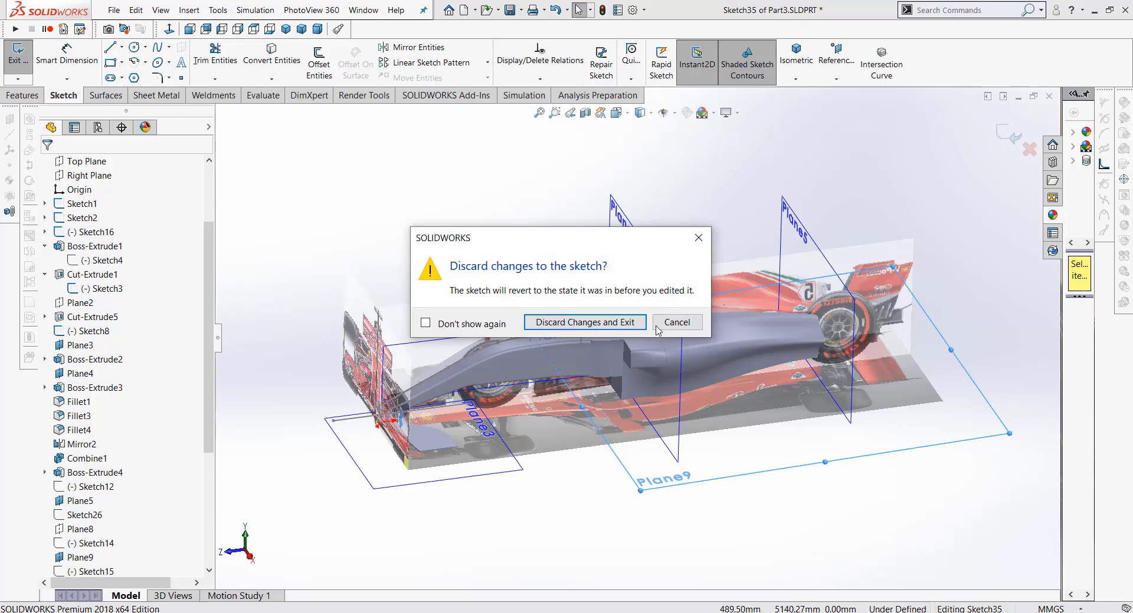
{"action": "left_click", "coordinate": [637, 322]}
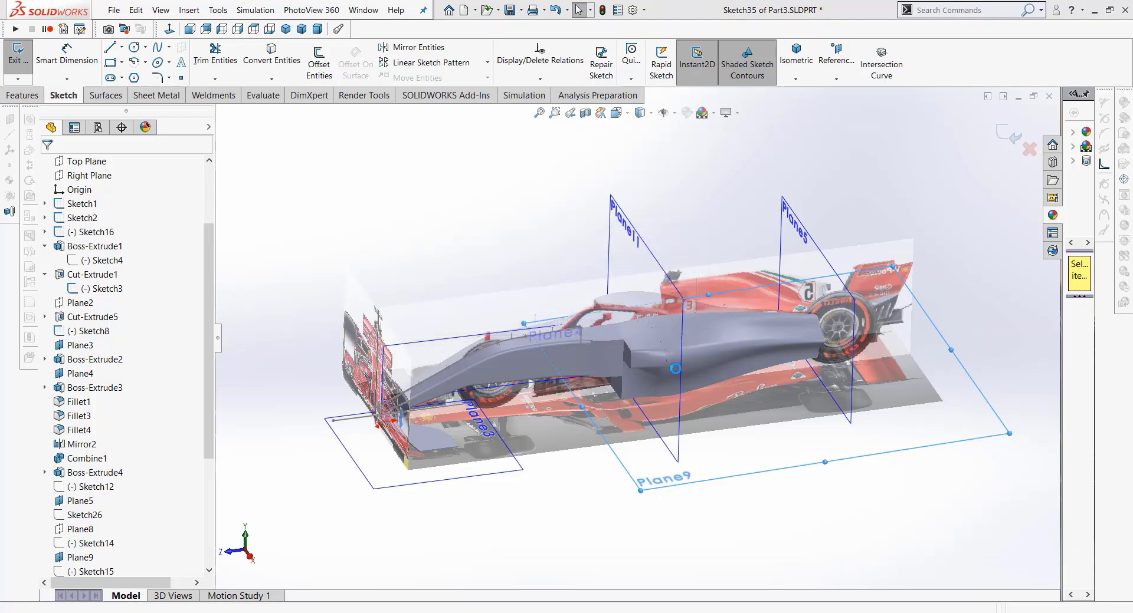
Step: Open a new sketch, Sketch36, on Plane9 with the Sketch tools showing
{"action": "right_click", "coordinate": [835, 446]}
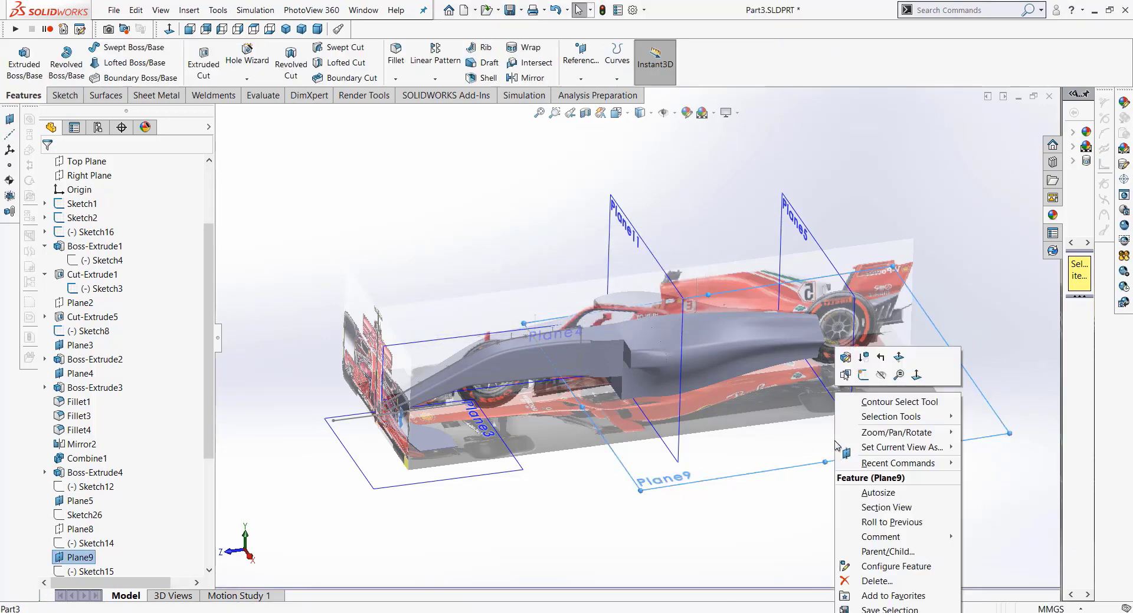
{"action": "left_click", "coordinate": [851, 386]}
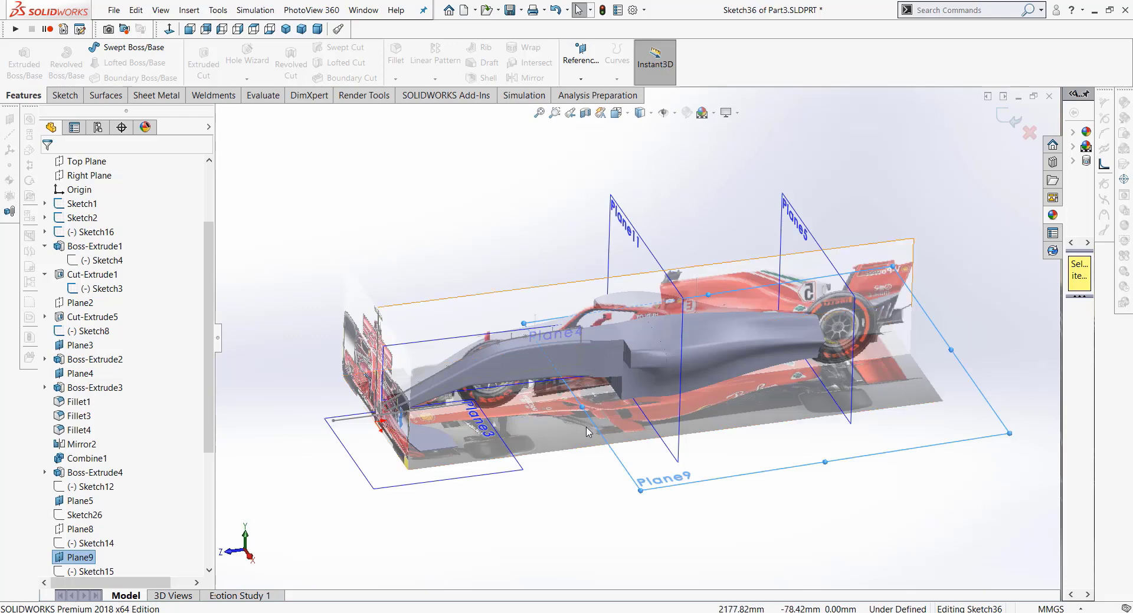
{"action": "left_click", "coordinate": [72, 95]}
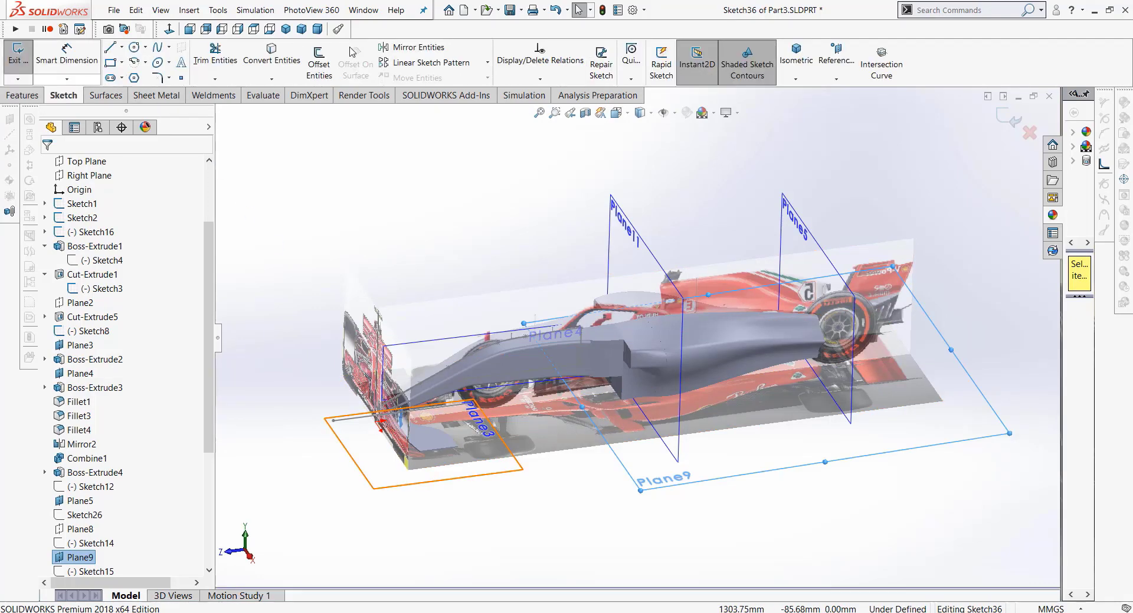
Step: Convert the sidepod front-cut edge and the edge beside the rear wheel into sketch lines
{"action": "left_click", "coordinate": [273, 52]}
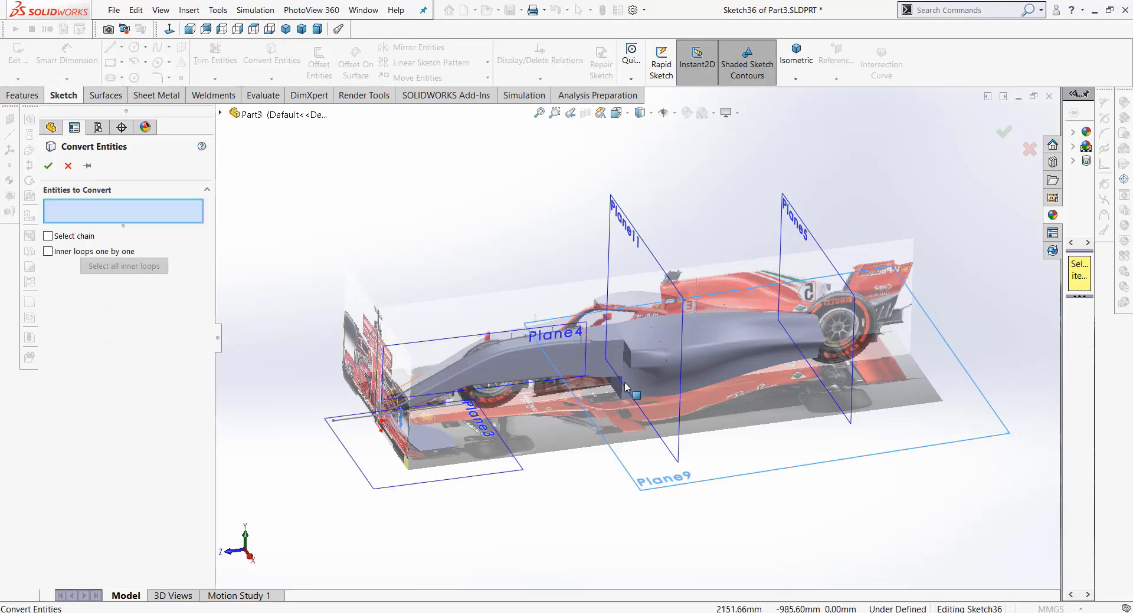
{"action": "scroll", "coordinate": [620, 394], "scroll_direction": "down", "scroll_amount": 3}
{"action": "scroll", "coordinate": [619, 382], "scroll_direction": "down", "scroll_amount": 4}
{"action": "scroll", "coordinate": [619, 371], "scroll_direction": "down", "scroll_amount": 4}
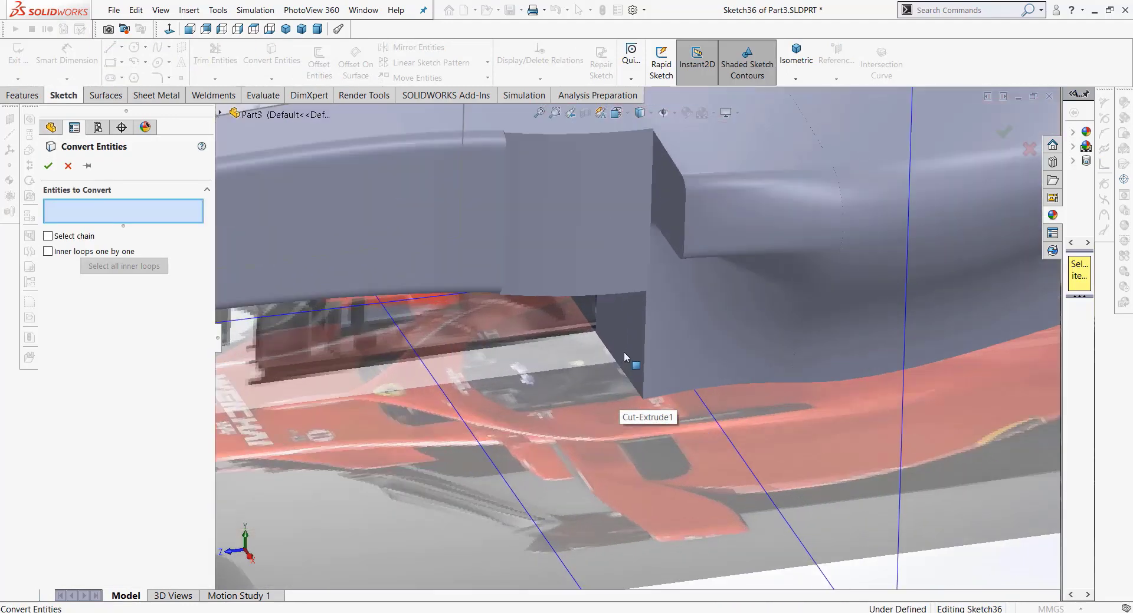
{"action": "left_click", "coordinate": [617, 369]}
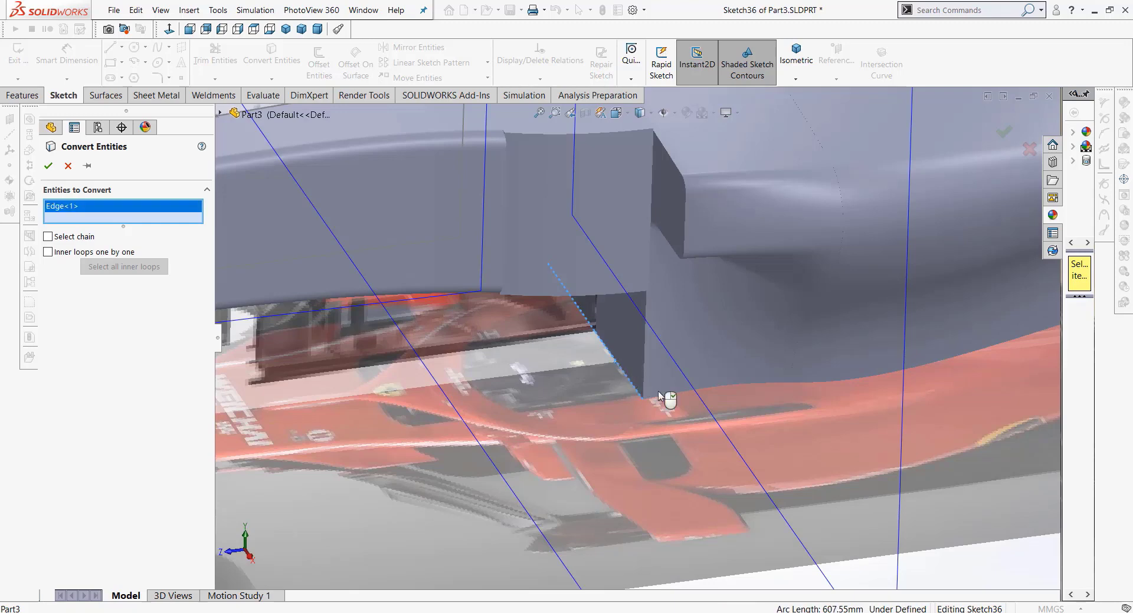
{"action": "scroll", "coordinate": [1005, 432], "scroll_direction": "up", "scroll_amount": 4}
{"action": "scroll", "coordinate": [1006, 432], "scroll_direction": "up", "scroll_amount": 4}
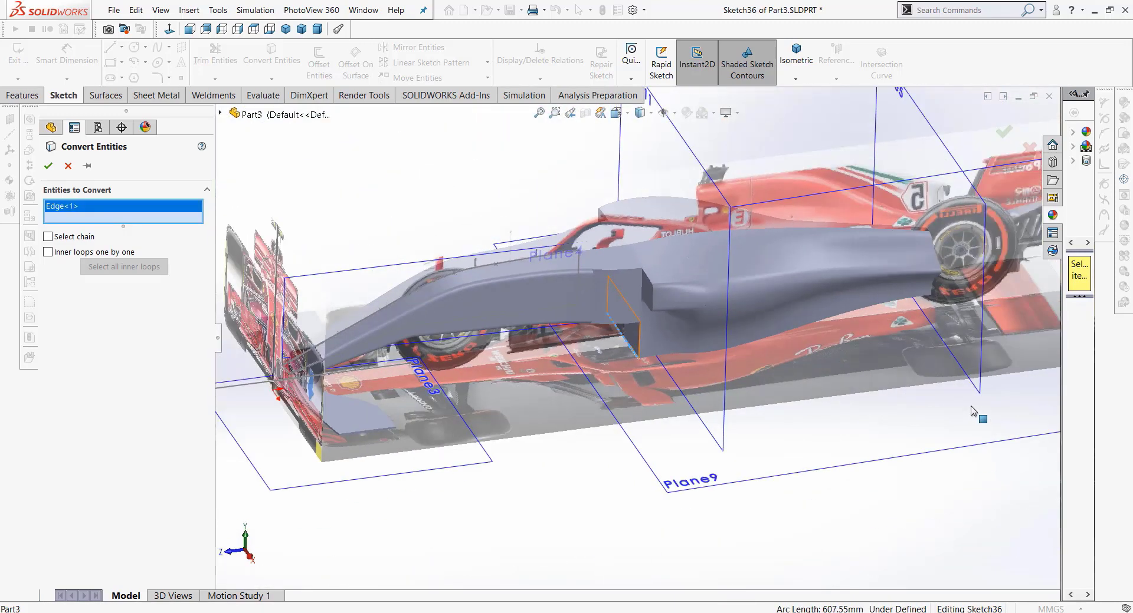
{"action": "scroll", "coordinate": [1006, 432], "scroll_direction": "up", "scroll_amount": 3}
{"action": "middle_click_drag", "start_coordinate": [1005, 432], "coordinate": [858, 338]}
{"action": "scroll", "coordinate": [873, 295], "scroll_direction": "down", "scroll_amount": 3}
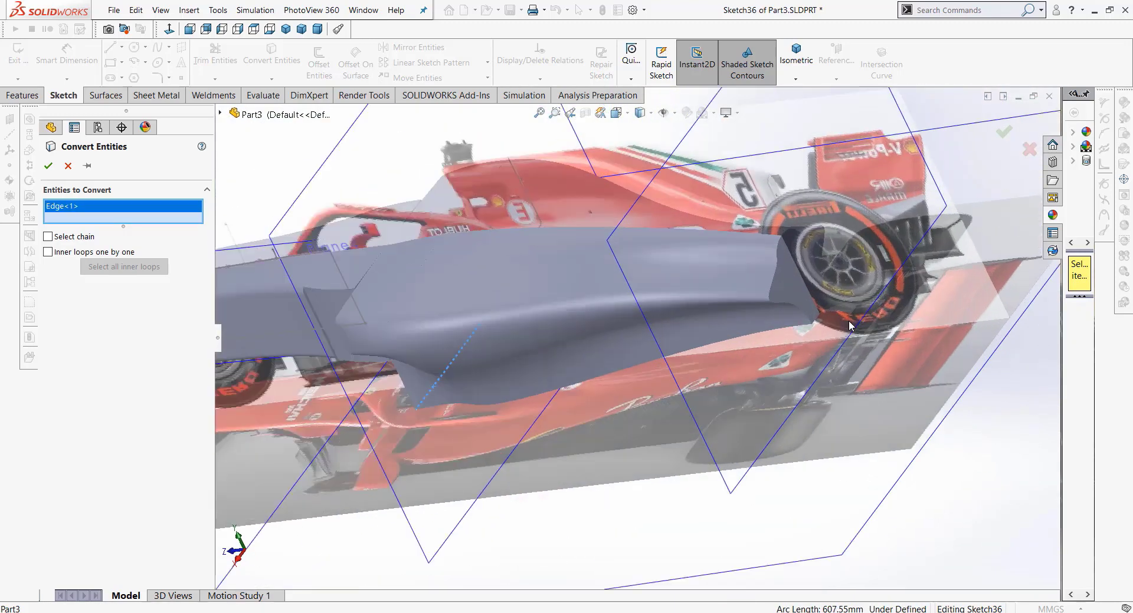
{"action": "scroll", "coordinate": [819, 323], "scroll_direction": "down", "scroll_amount": 3}
{"action": "scroll", "coordinate": [730, 324], "scroll_direction": "down", "scroll_amount": 4}
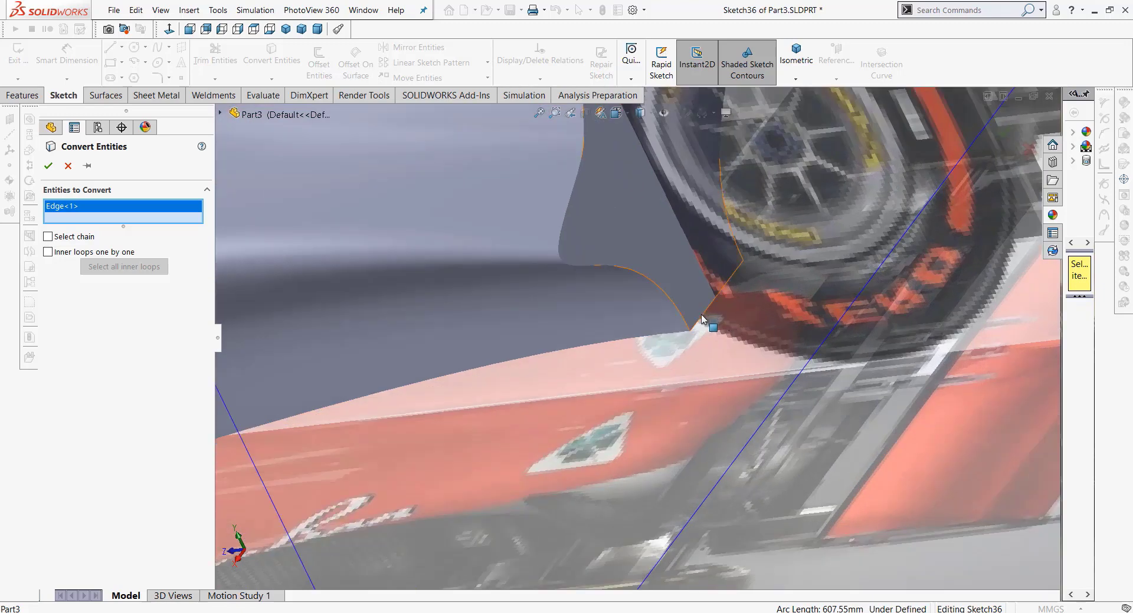
{"action": "left_click", "coordinate": [704, 318]}
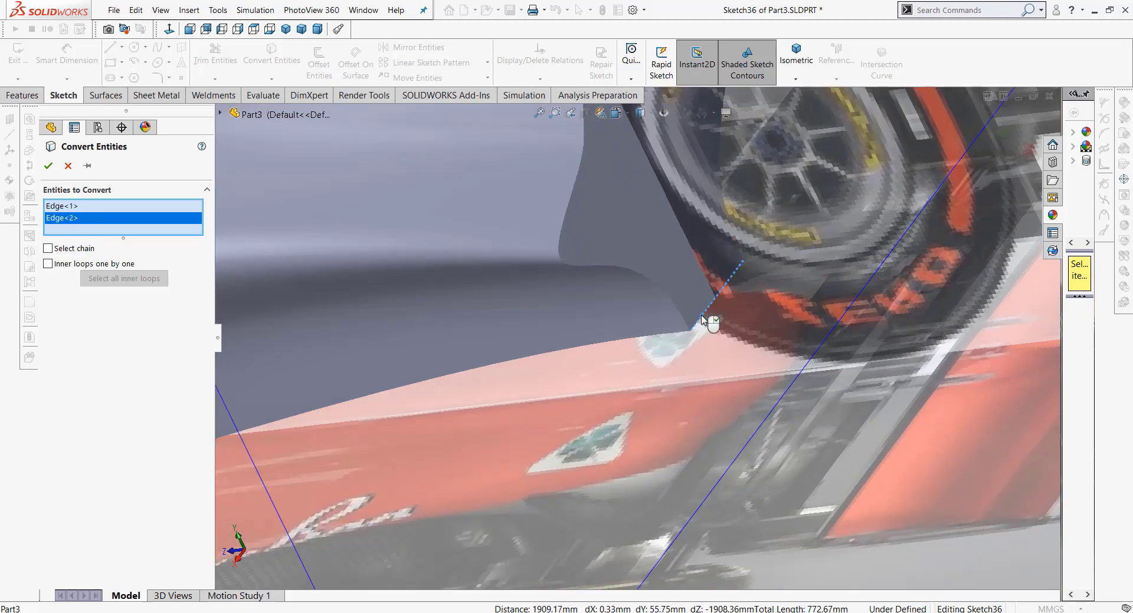
{"action": "left_click", "coordinate": [49, 168]}
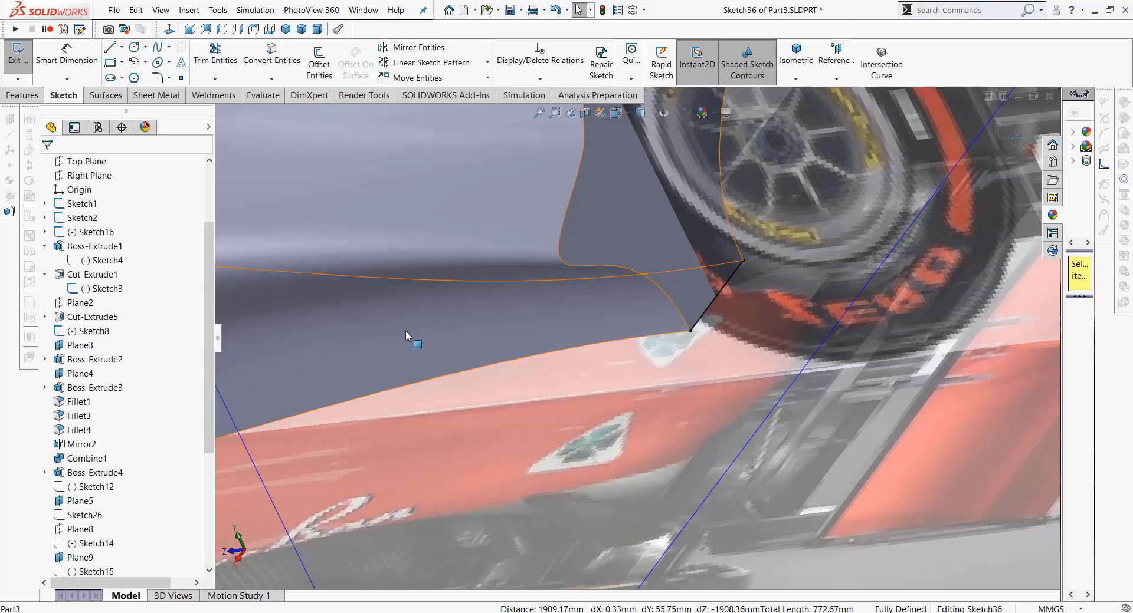
Step: Switch to Top view, zoomed in on the front converted line's right end
{"action": "key", "text": "f"}
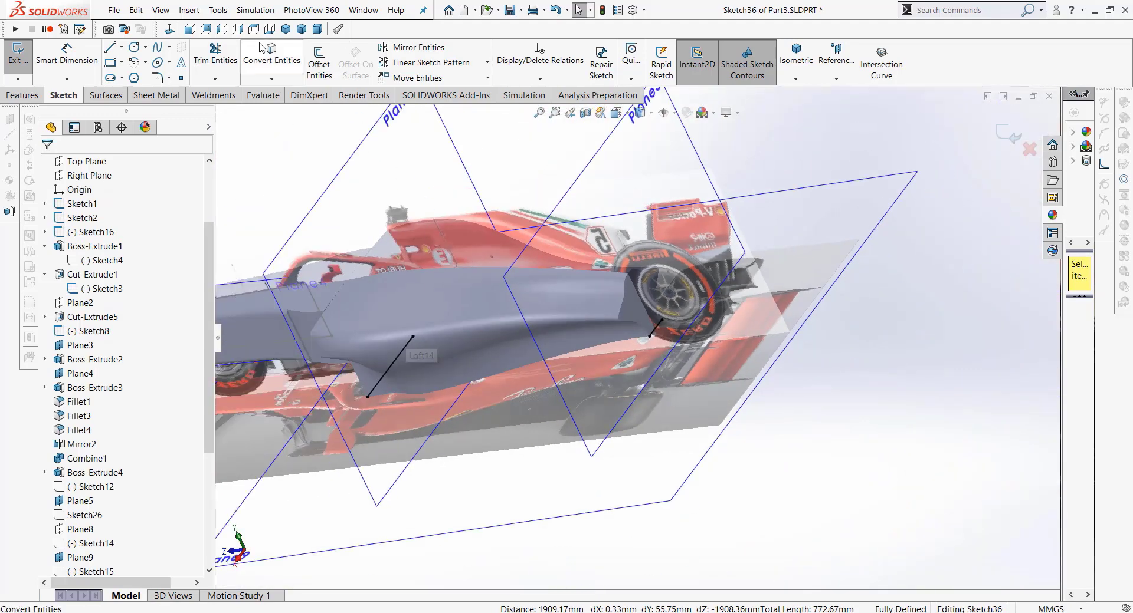
{"action": "left_click", "coordinate": [258, 34]}
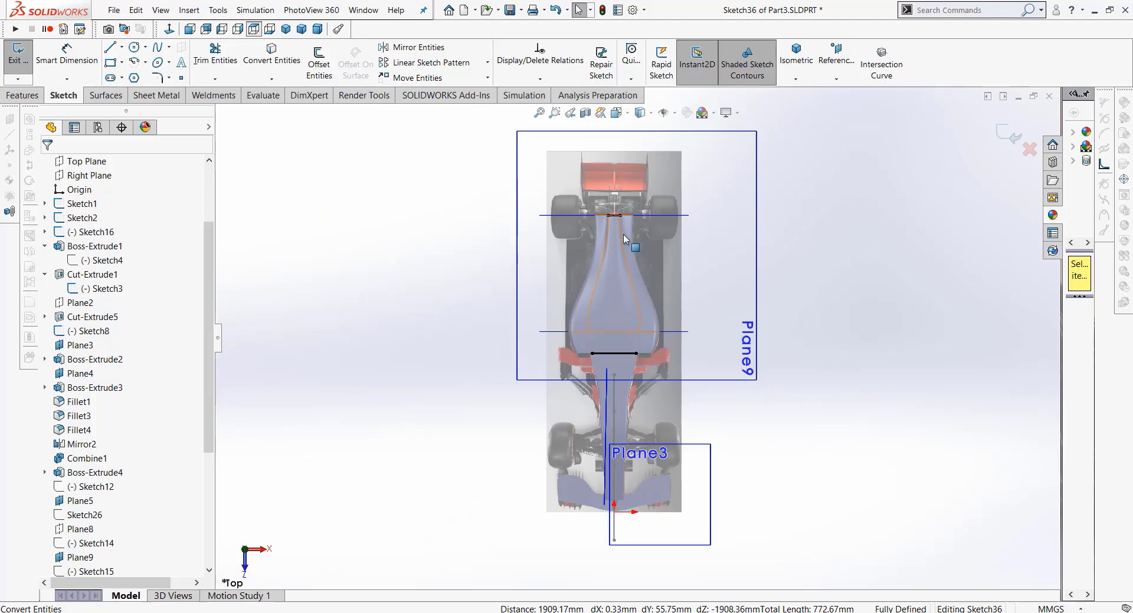
{"action": "scroll", "coordinate": [622, 234], "scroll_direction": "down", "scroll_amount": 1}
{"action": "scroll", "coordinate": [622, 232], "scroll_direction": "down", "scroll_amount": 1}
{"action": "scroll", "coordinate": [632, 253], "scroll_direction": "down", "scroll_amount": 1}
{"action": "scroll", "coordinate": [649, 369], "scroll_direction": "down", "scroll_amount": 1}
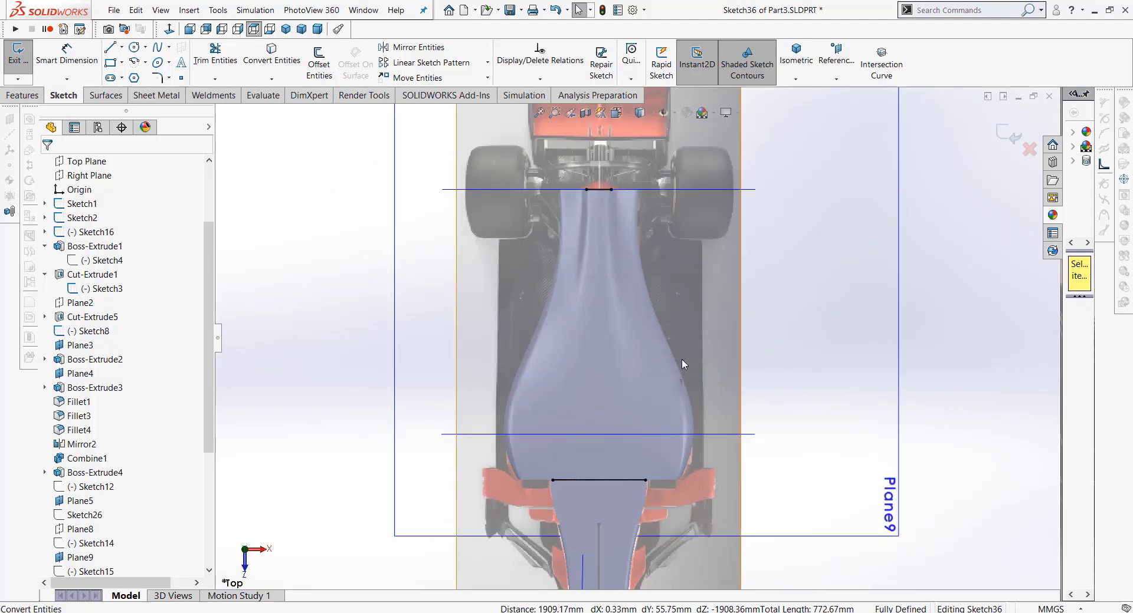
{"action": "scroll", "coordinate": [681, 364], "scroll_direction": "down", "scroll_amount": 1}
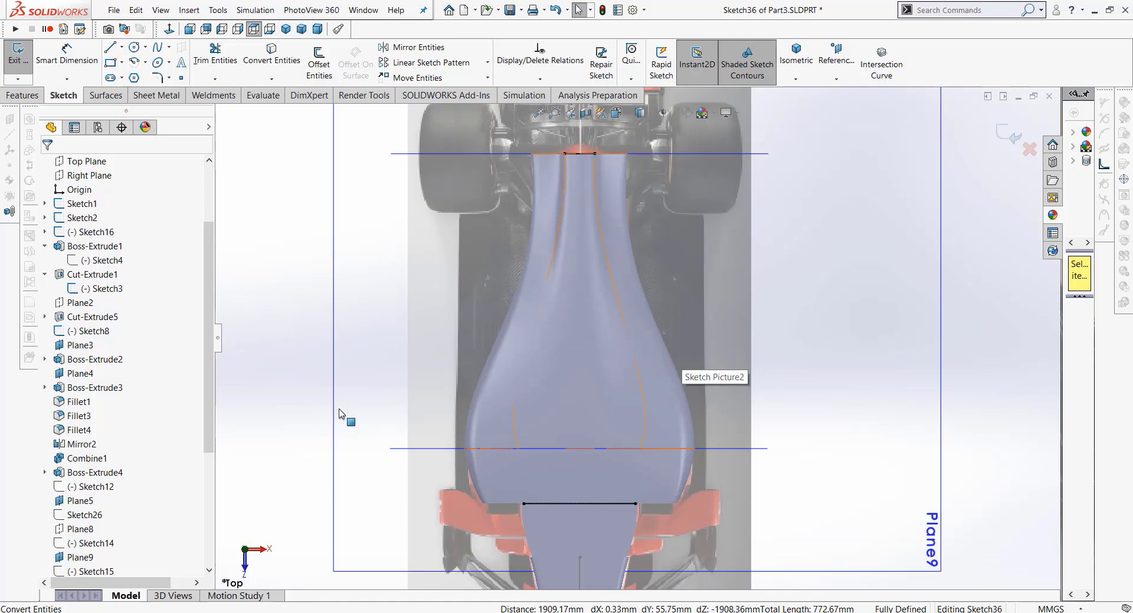
{"action": "left_click", "coordinate": [636, 505]}
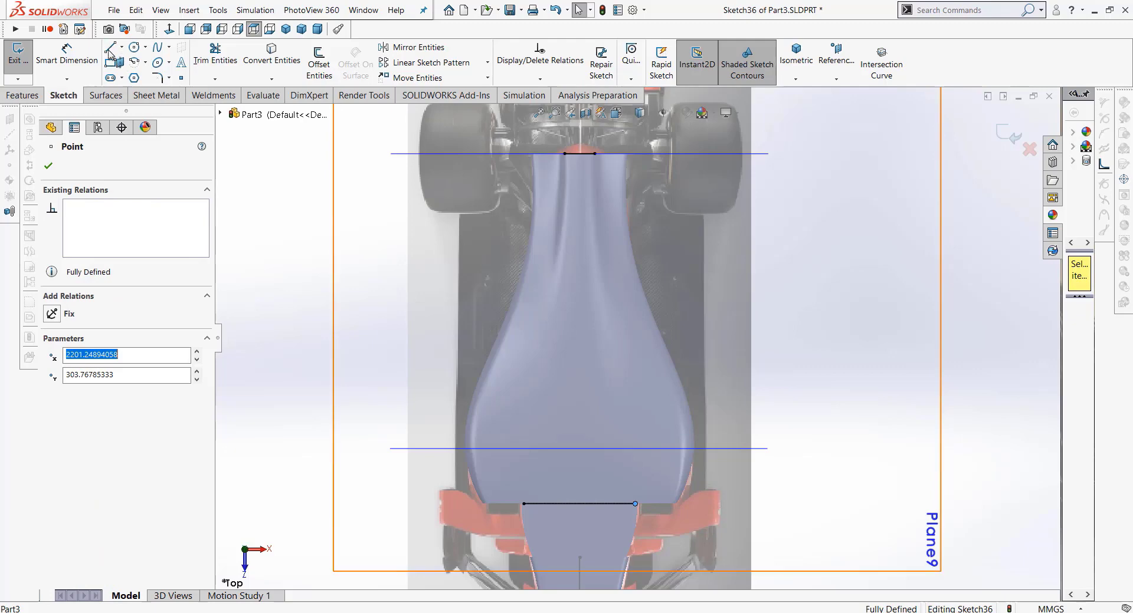
Step: Draw a stepped chain of horizontal and vertical lines from the front line's end to the rear line's end
{"action": "left_click", "coordinate": [110, 51]}
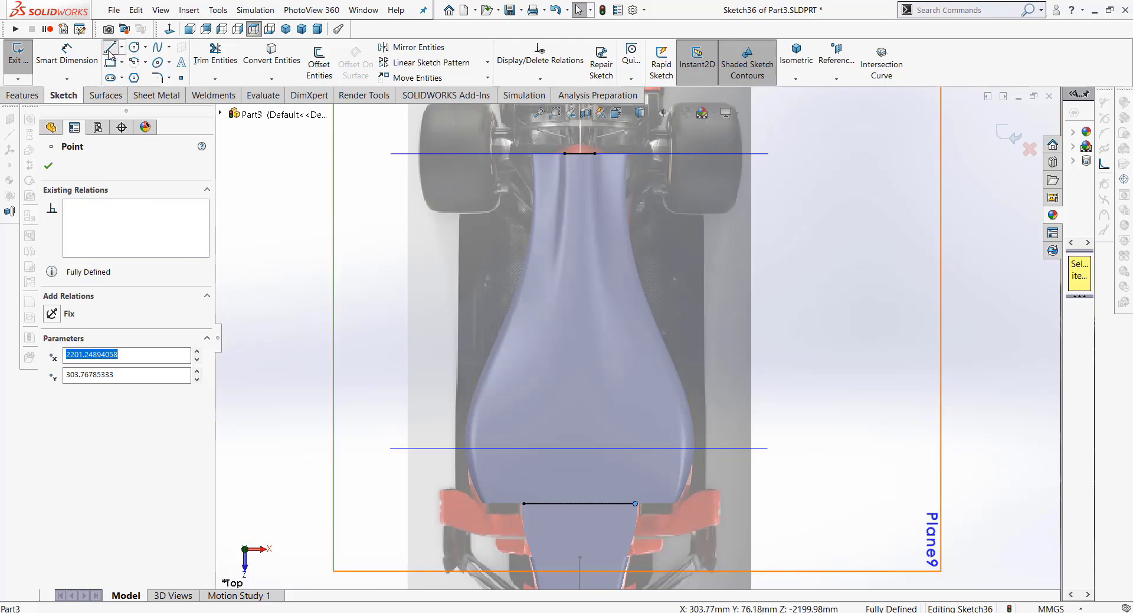
{"action": "left_click", "coordinate": [635, 504]}
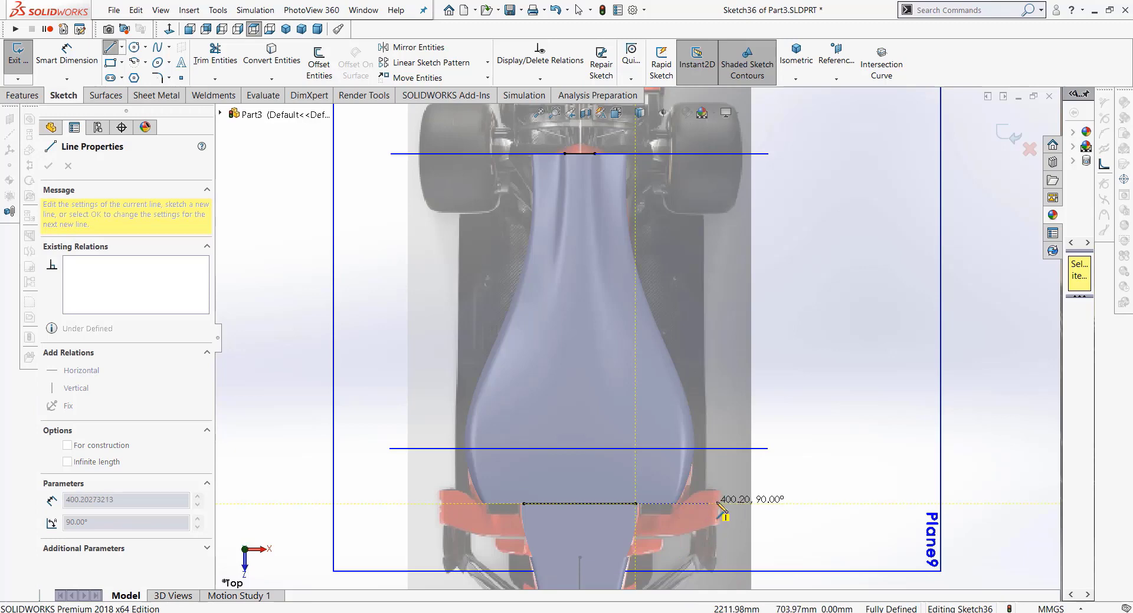
{"action": "left_click", "coordinate": [705, 504]}
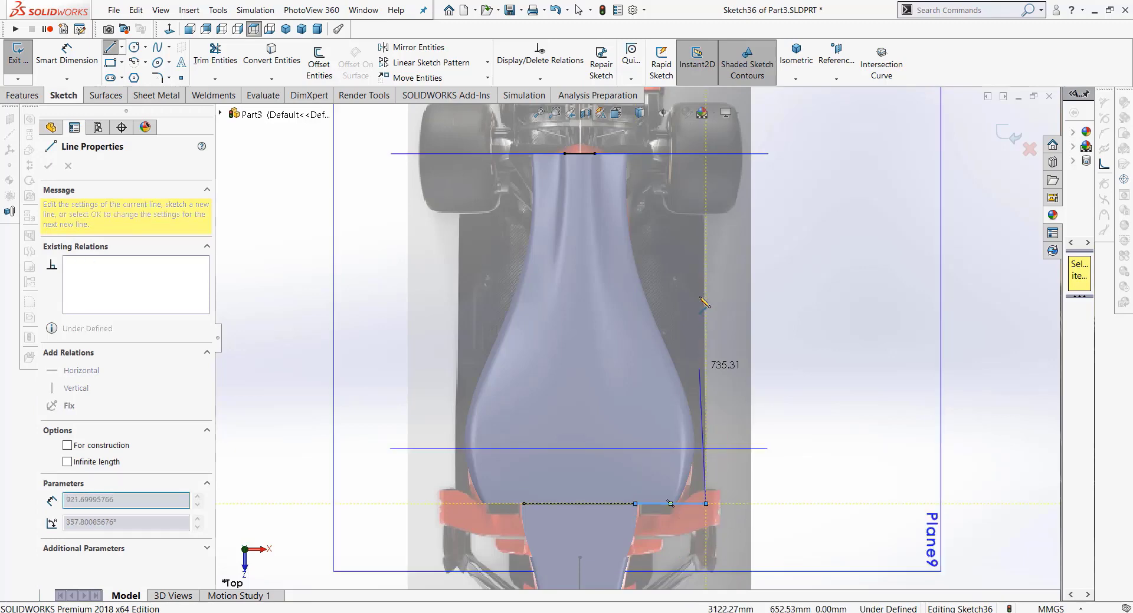
{"action": "left_click", "coordinate": [706, 216]}
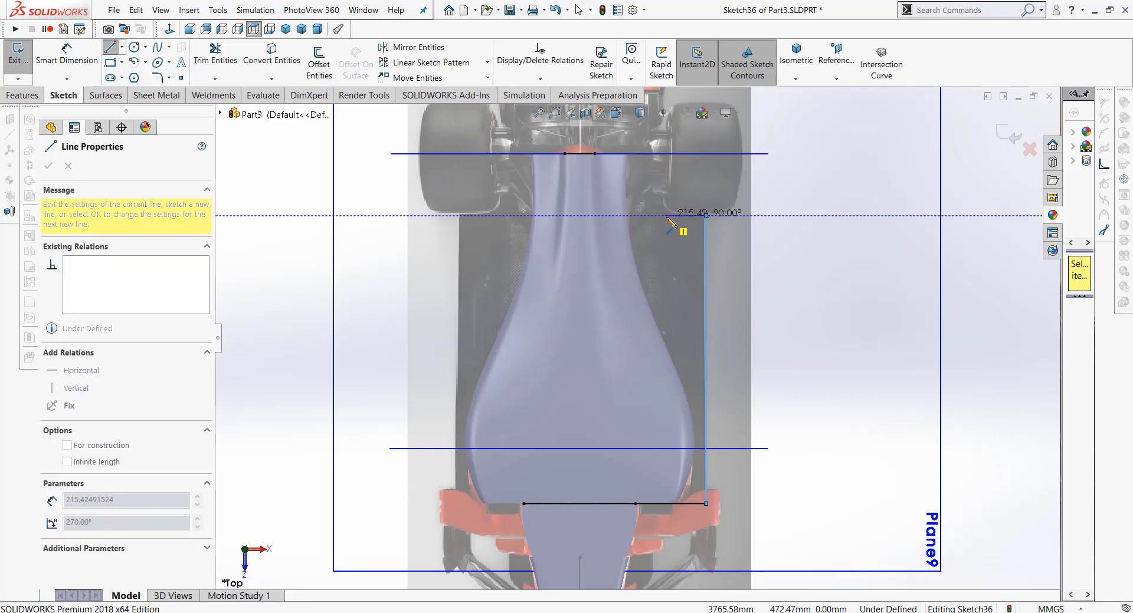
{"action": "left_click", "coordinate": [665, 215]}
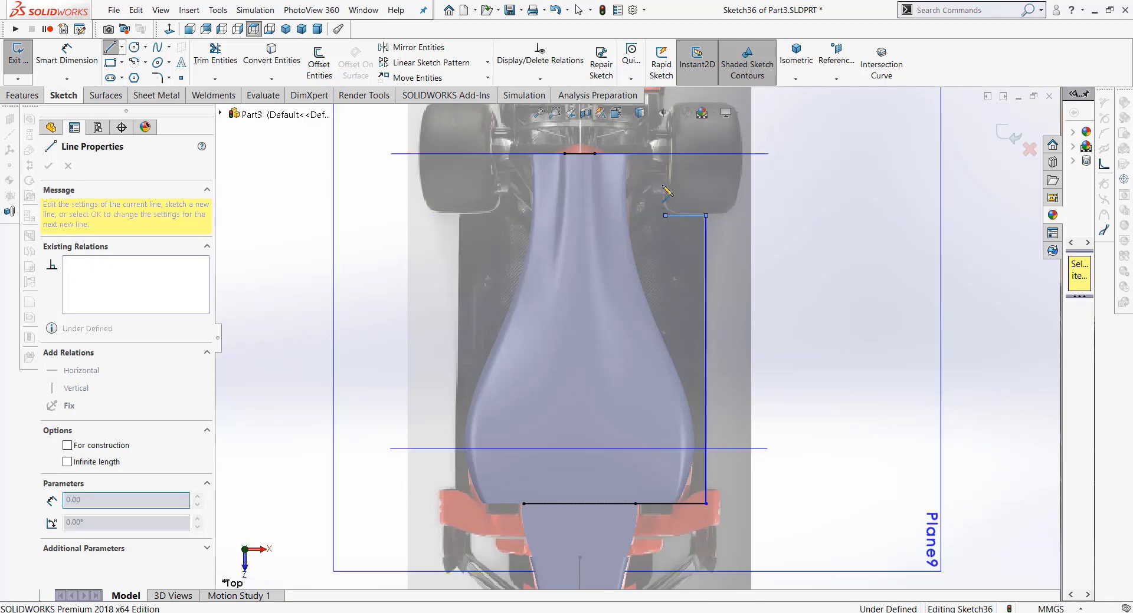
{"action": "left_click", "coordinate": [665, 154]}
{"action": "left_click", "coordinate": [594, 154]}
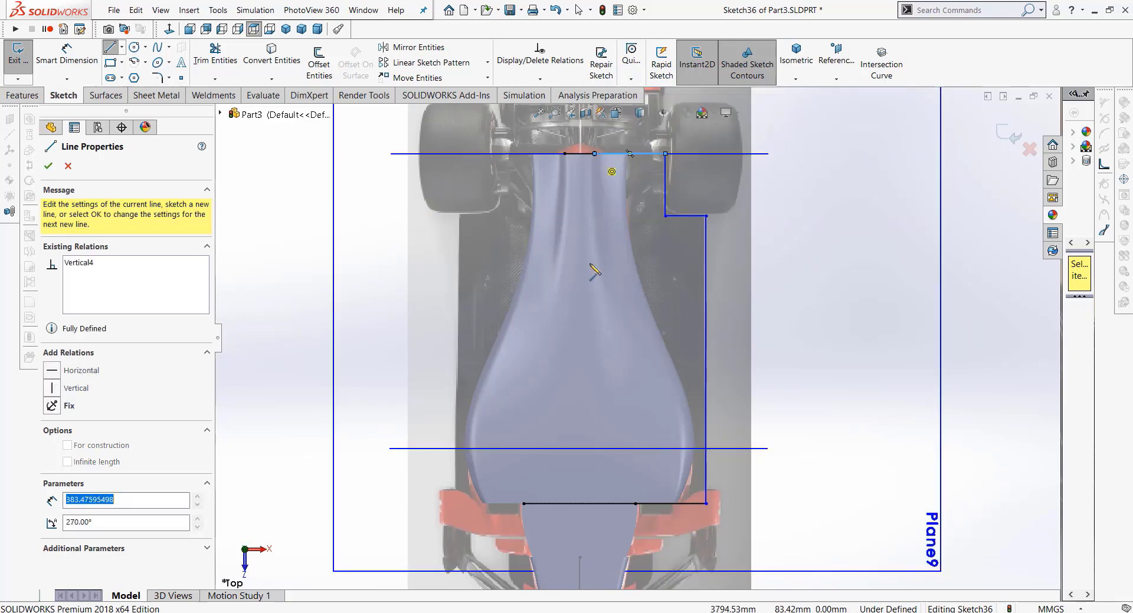
{"action": "right_click", "coordinate": [593, 272]}
{"action": "left_click", "coordinate": [606, 276]}
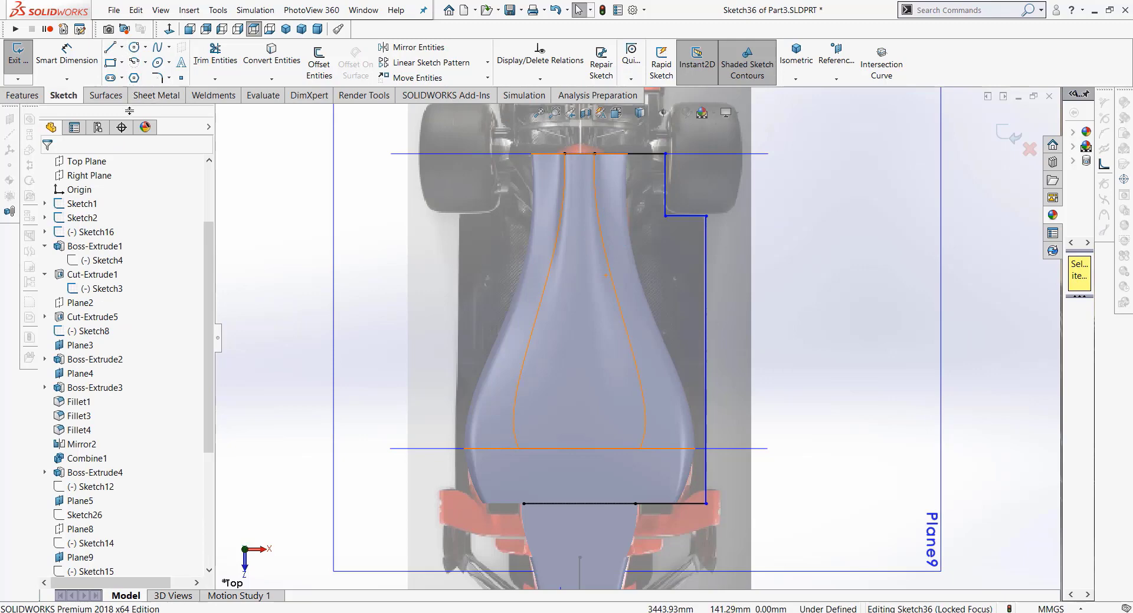
Step: Draw a first centreline up the car's middle with the Centerline tool
{"action": "left_click", "coordinate": [121, 48]}
{"action": "left_click", "coordinate": [142, 81]}
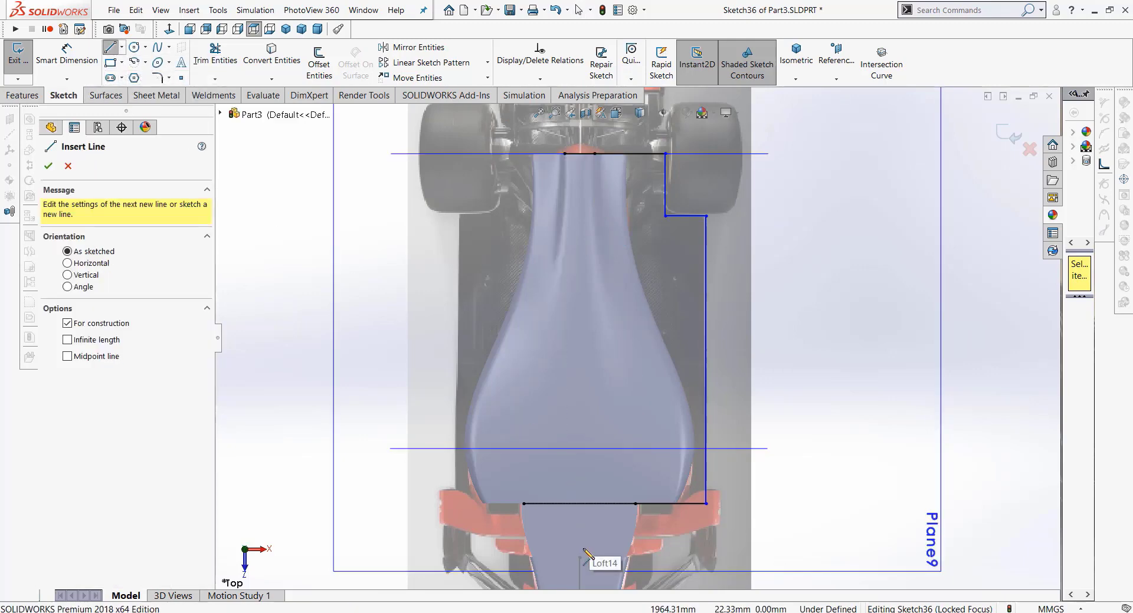
{"action": "left_click_drag", "start_coordinate": [580, 526], "coordinate": [588, 131]}
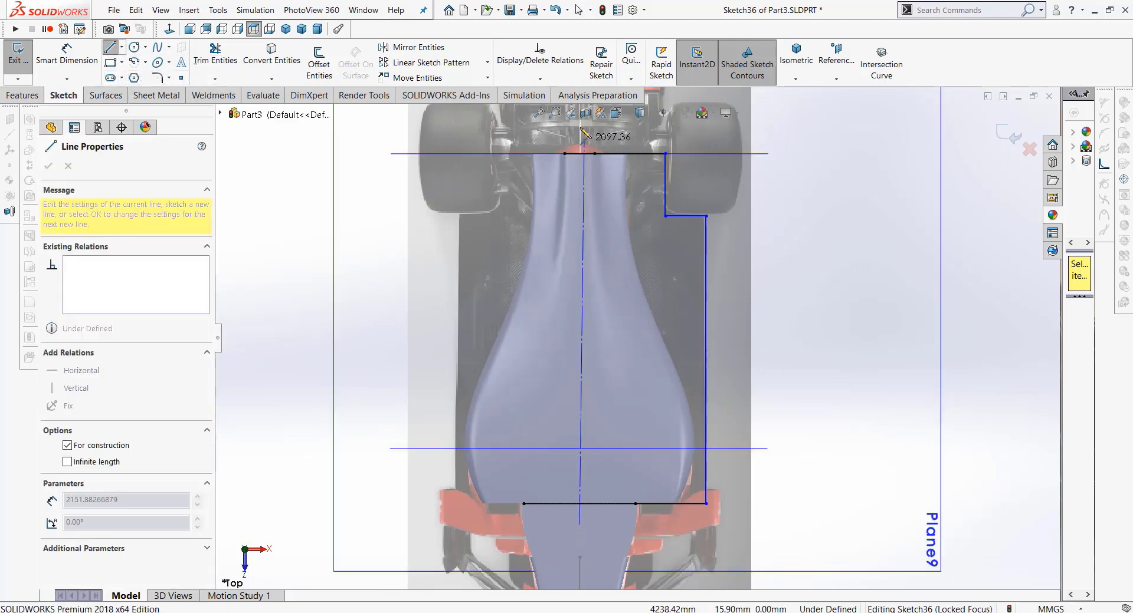
{"action": "left_click", "coordinate": [570, 113]}
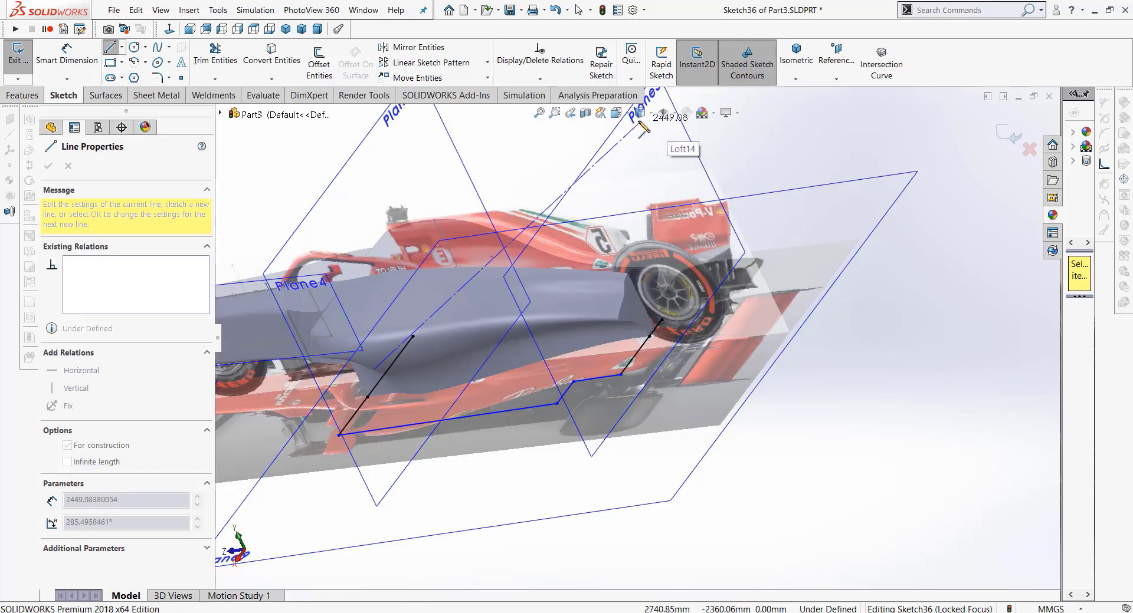
{"action": "right_click", "coordinate": [830, 454]}
{"action": "left_click", "coordinate": [826, 420]}
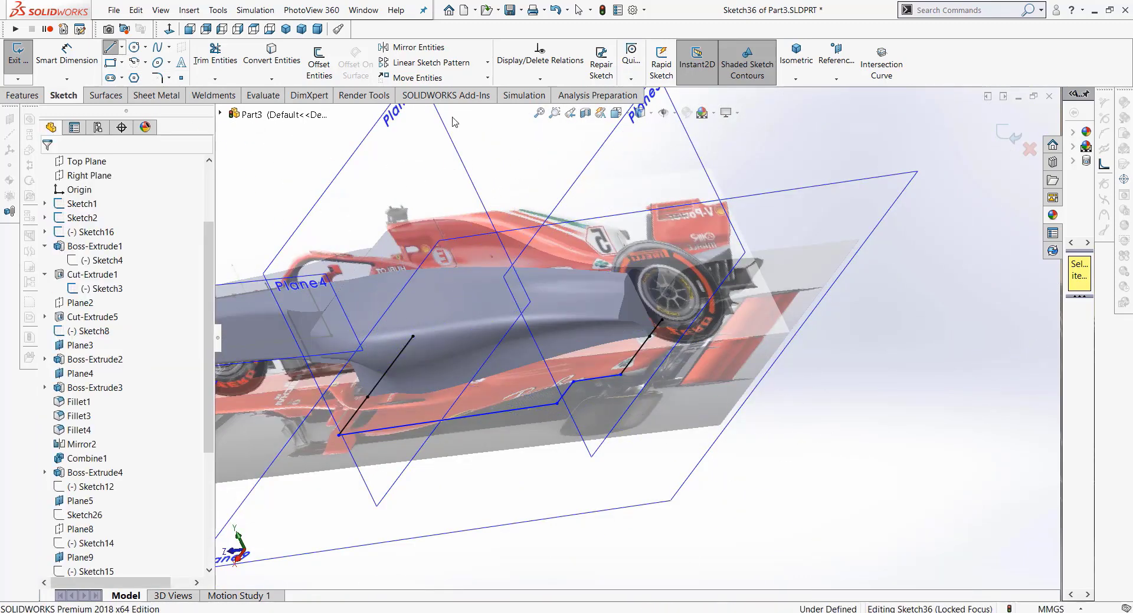
Step: In Top view, draw a vertical centreline along the car's centre from front to rear
{"action": "left_click", "coordinate": [255, 30]}
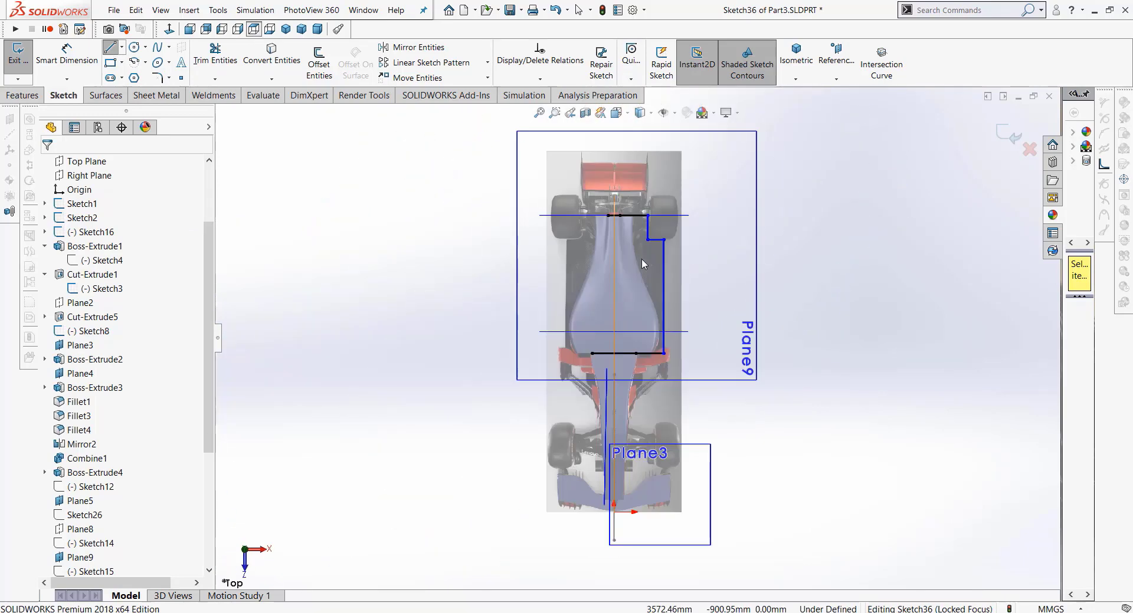
{"action": "left_click", "coordinate": [120, 47]}
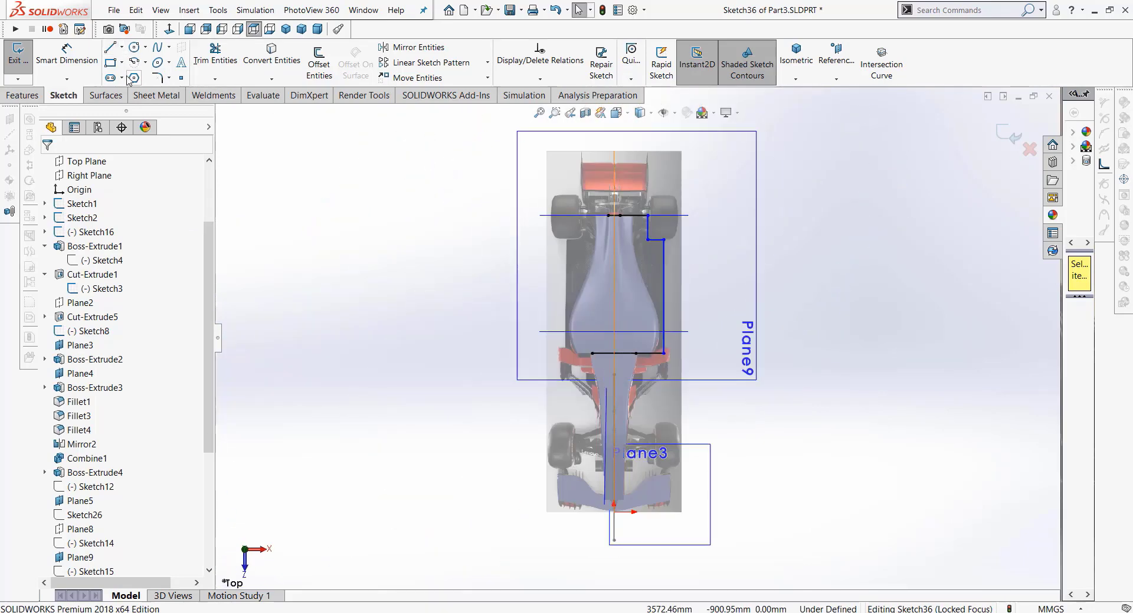
{"action": "left_click", "coordinate": [122, 47]}
{"action": "left_click", "coordinate": [142, 78]}
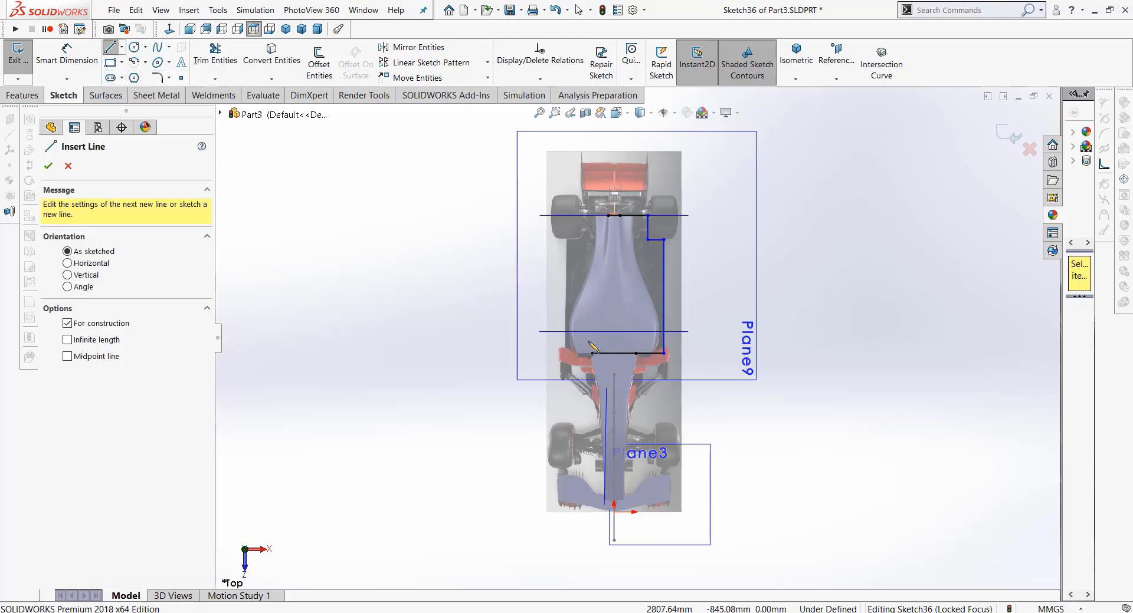
{"action": "left_click", "coordinate": [615, 359]}
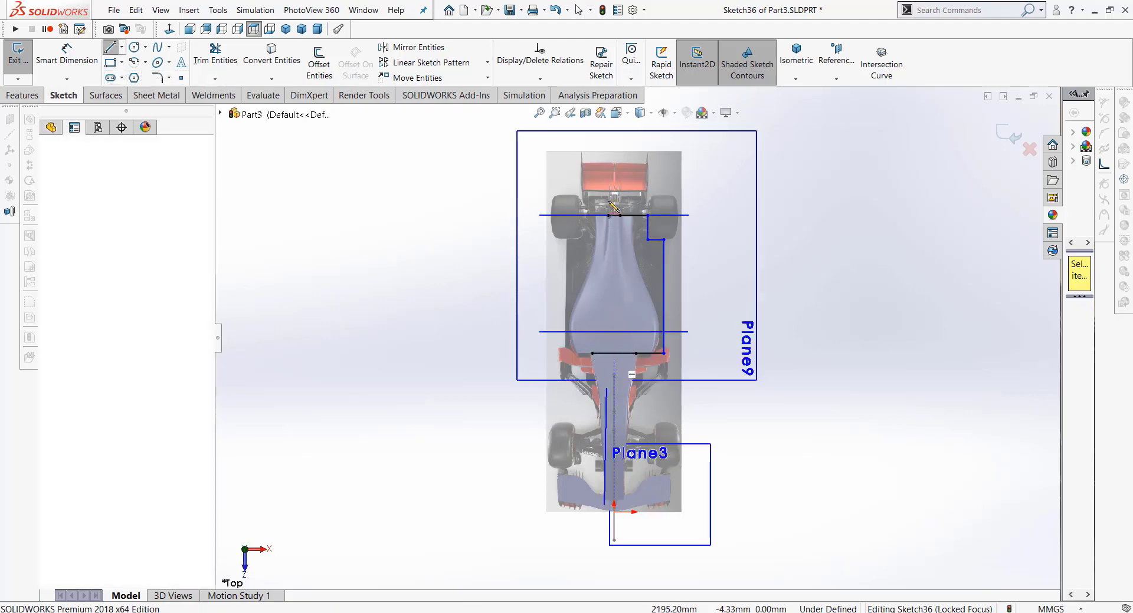
{"action": "left_click", "coordinate": [614, 179]}
{"action": "right_click", "coordinate": [638, 184]}
{"action": "left_click", "coordinate": [646, 189]}
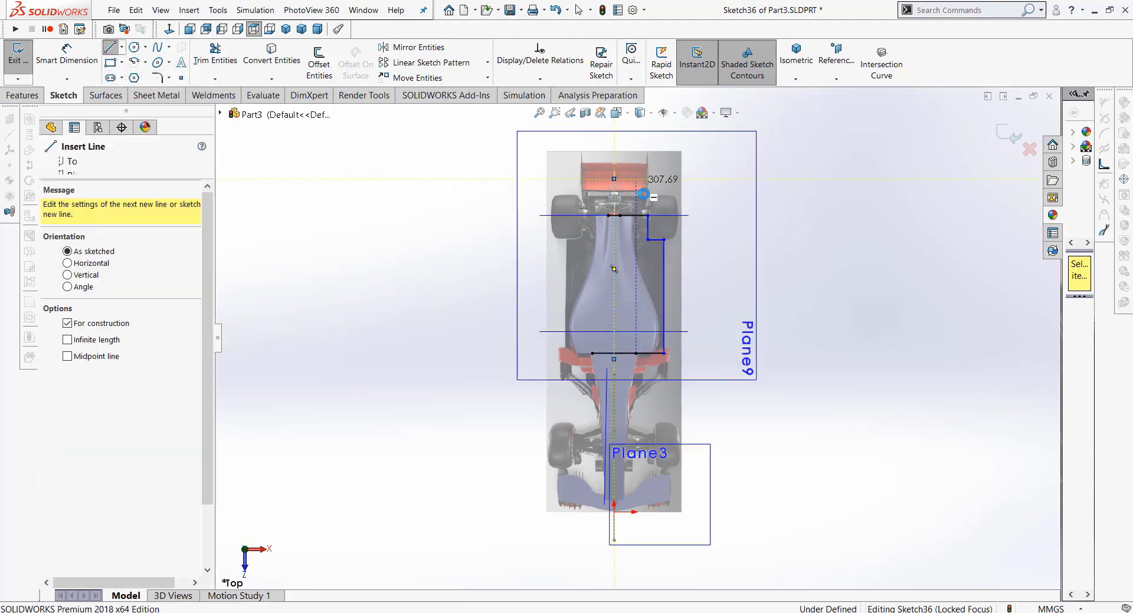
{"action": "scroll", "coordinate": [649, 277], "scroll_direction": "down", "scroll_amount": 1}
{"action": "scroll", "coordinate": [647, 306], "scroll_direction": "down", "scroll_amount": 2}
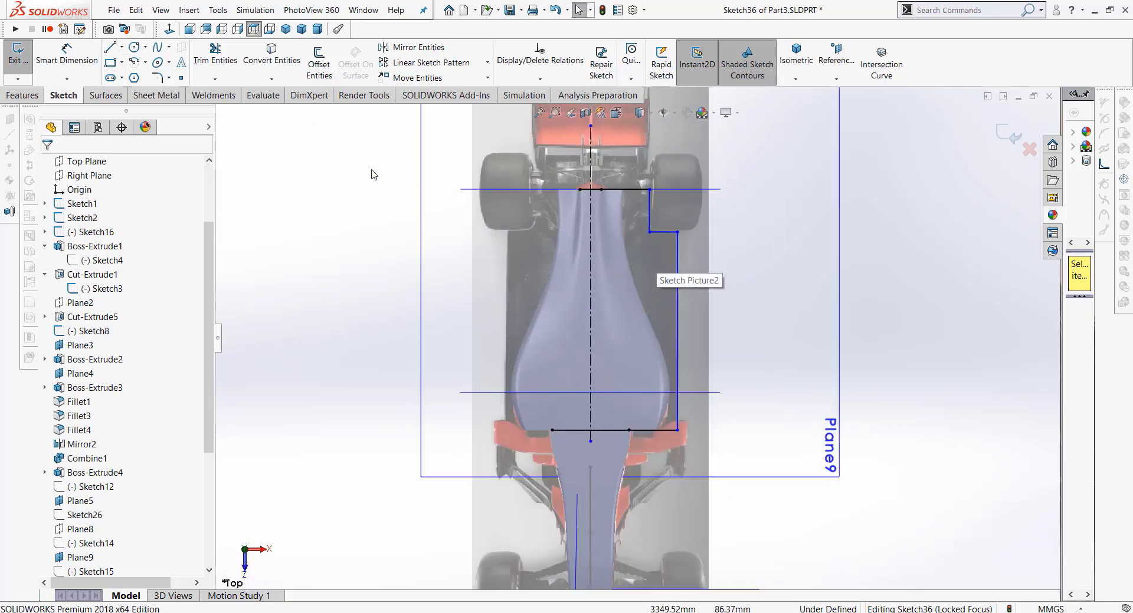
Step: Mirror all outline entities about the centreline with Mirror Entities
{"action": "left_click", "coordinate": [411, 51]}
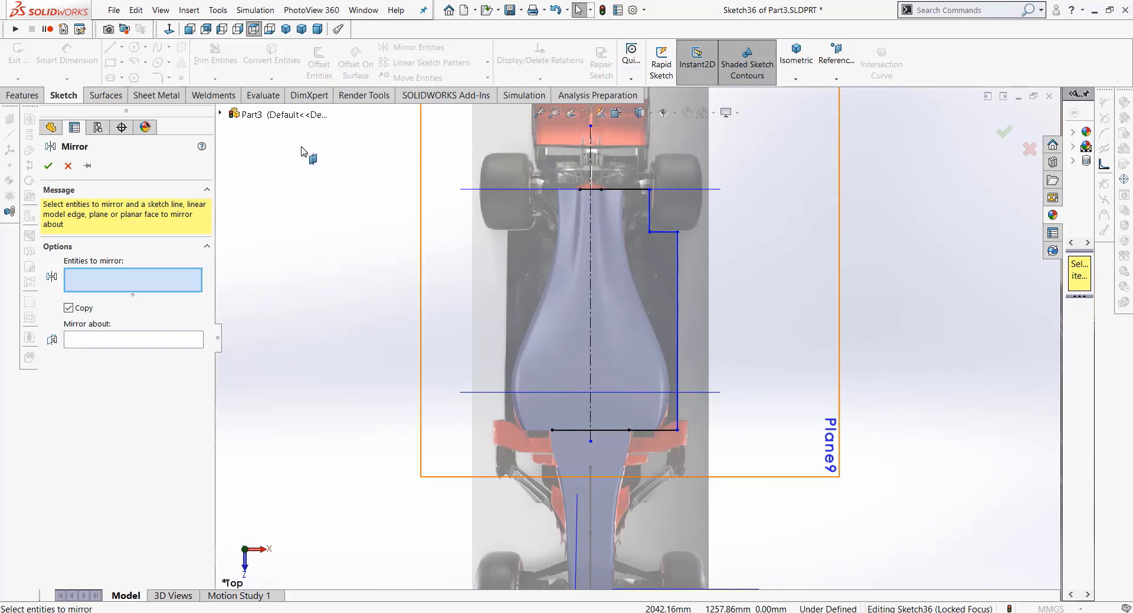
{"action": "key", "text": "ctrl+a"}
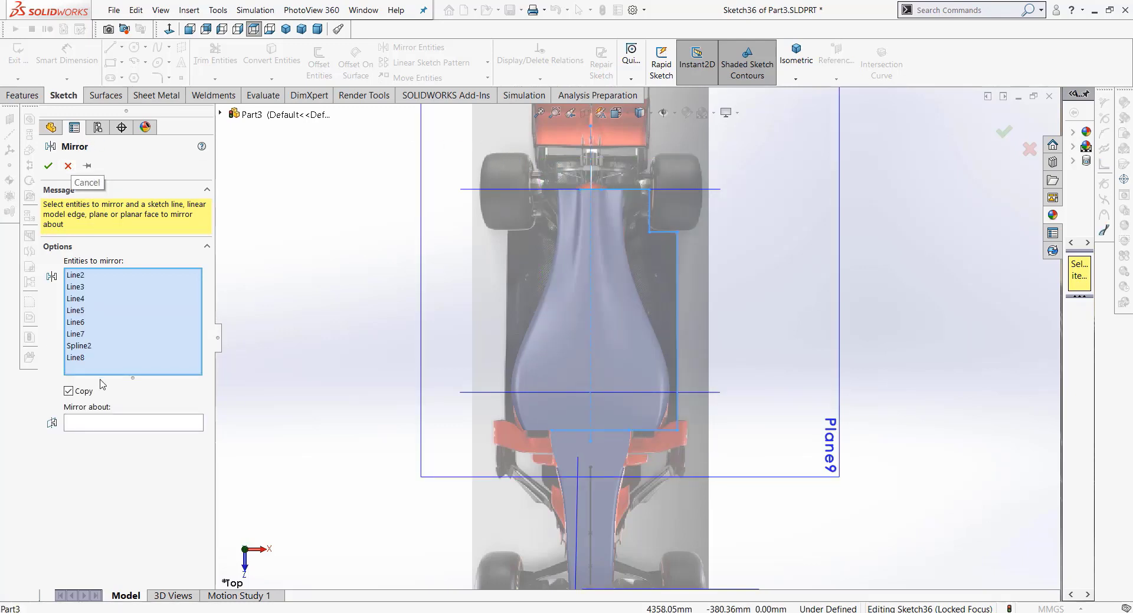
{"action": "left_click", "coordinate": [101, 425]}
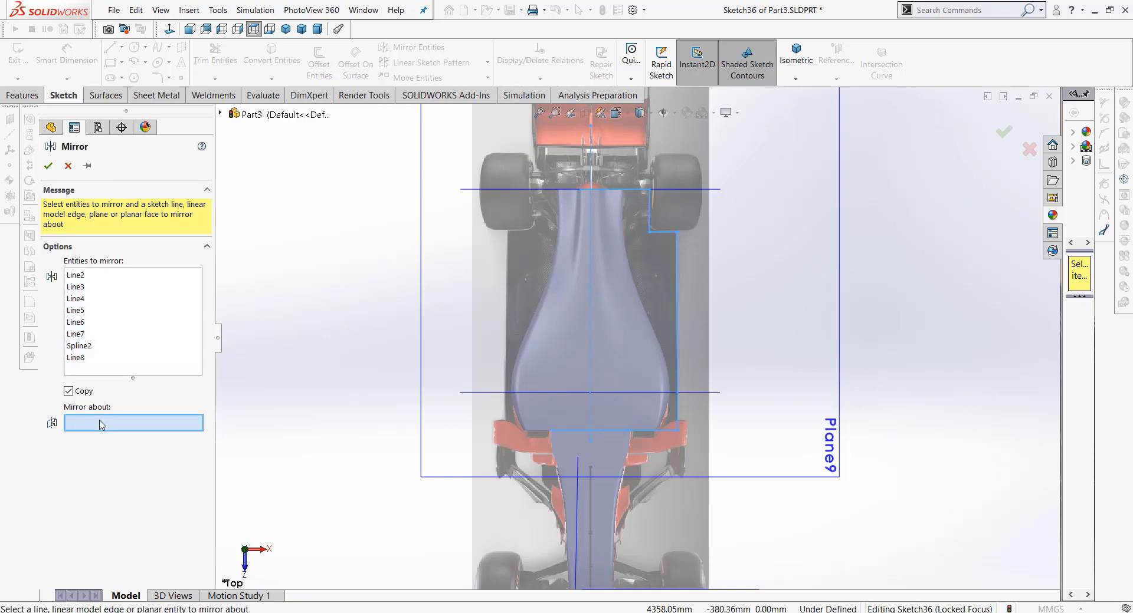
{"action": "left_click", "coordinate": [589, 326]}
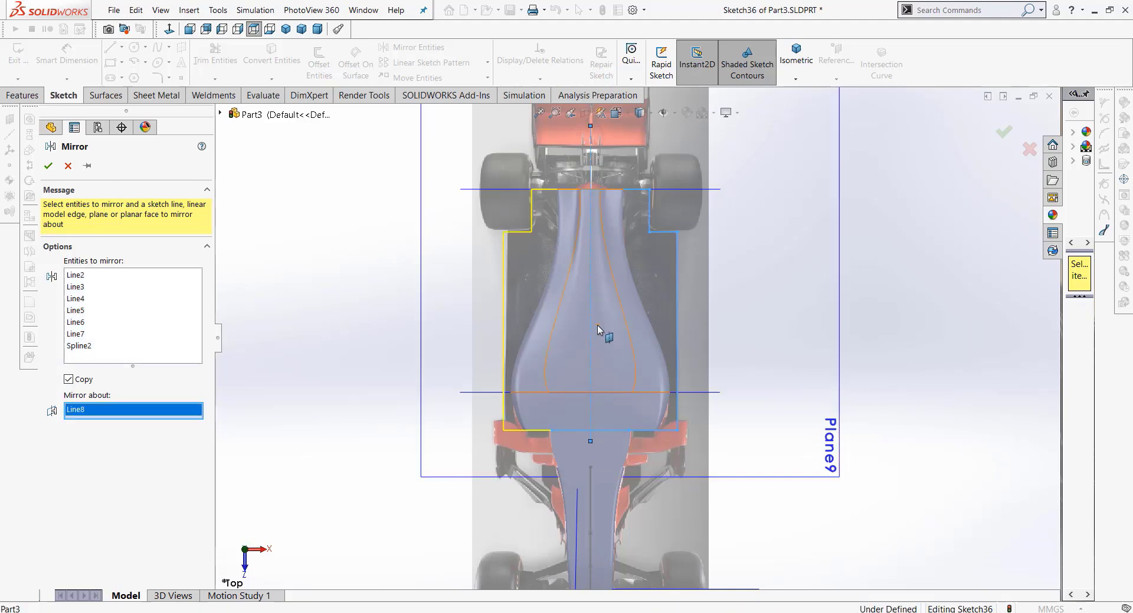
{"action": "left_click", "coordinate": [50, 168]}
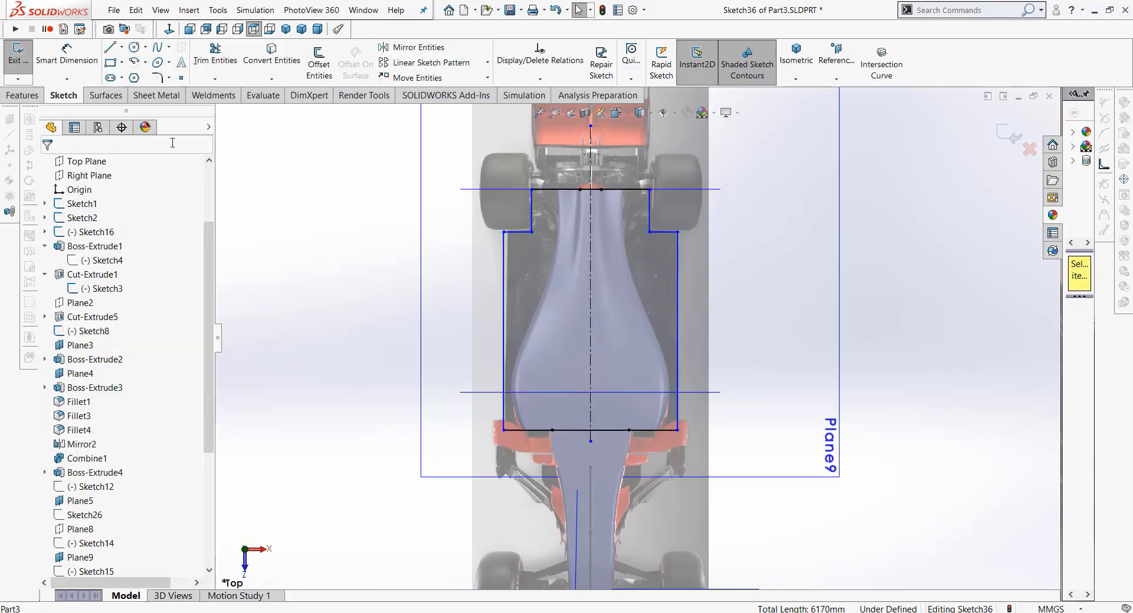
Step: Power-trim the middle sections of the top and bottom horizontal lines
{"action": "left_click", "coordinate": [215, 53]}
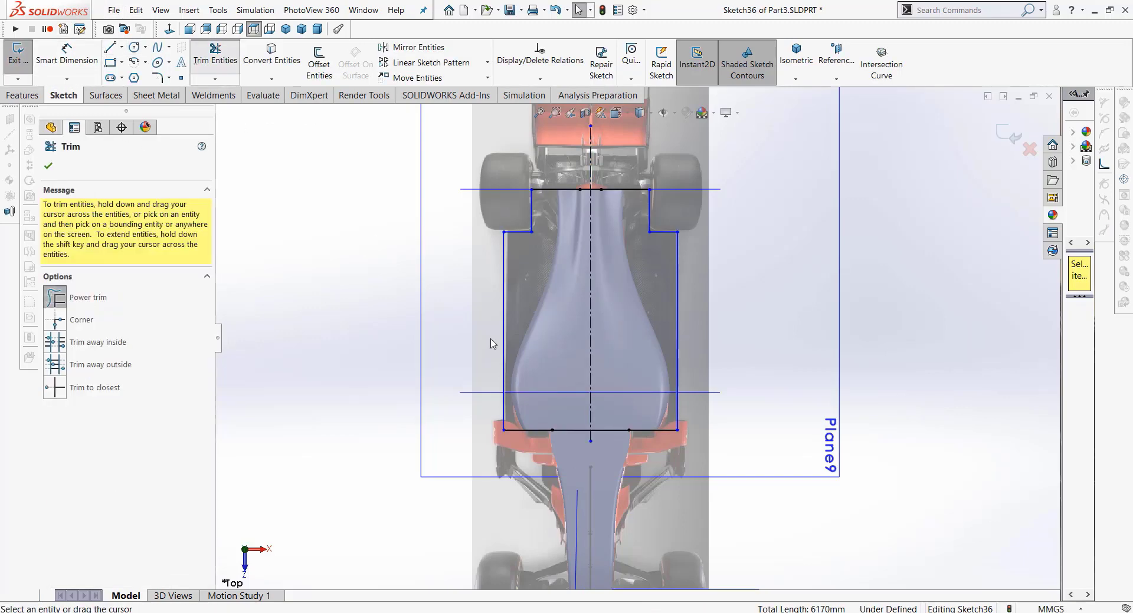
{"action": "mouse_move", "coordinate": [571, 422]}
{"action": "left_mouse_down"}
{"action": "mouse_move", "coordinate": [575, 445]}
{"action": "mouse_move", "coordinate": [608, 439]}
{"action": "left_mouse_up"}
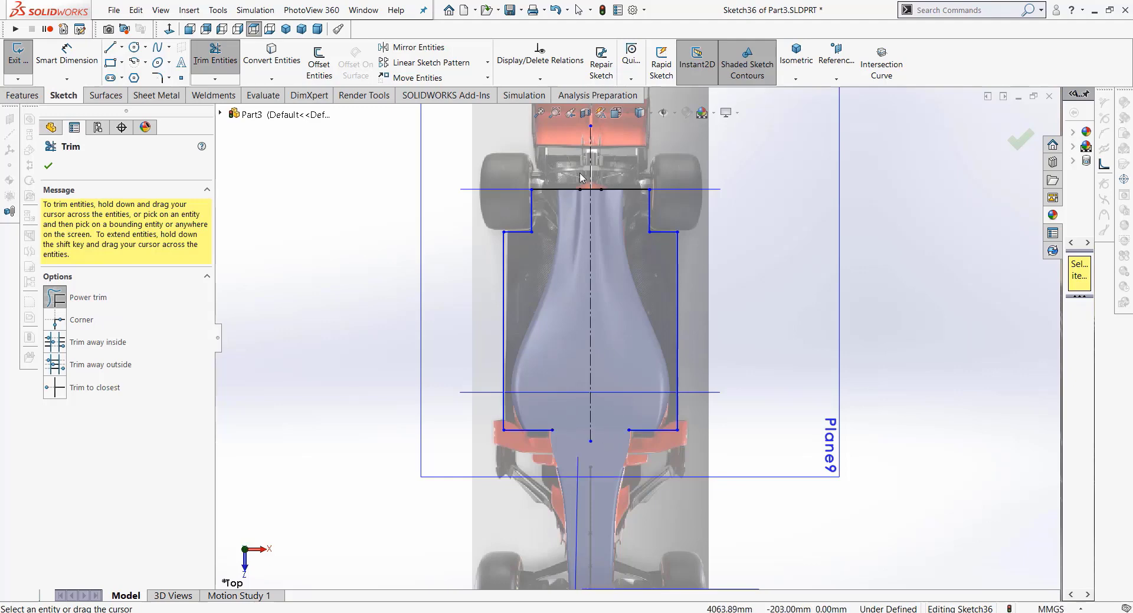
{"action": "left_click_drag", "start_coordinate": [585, 191], "coordinate": [588, 198]}
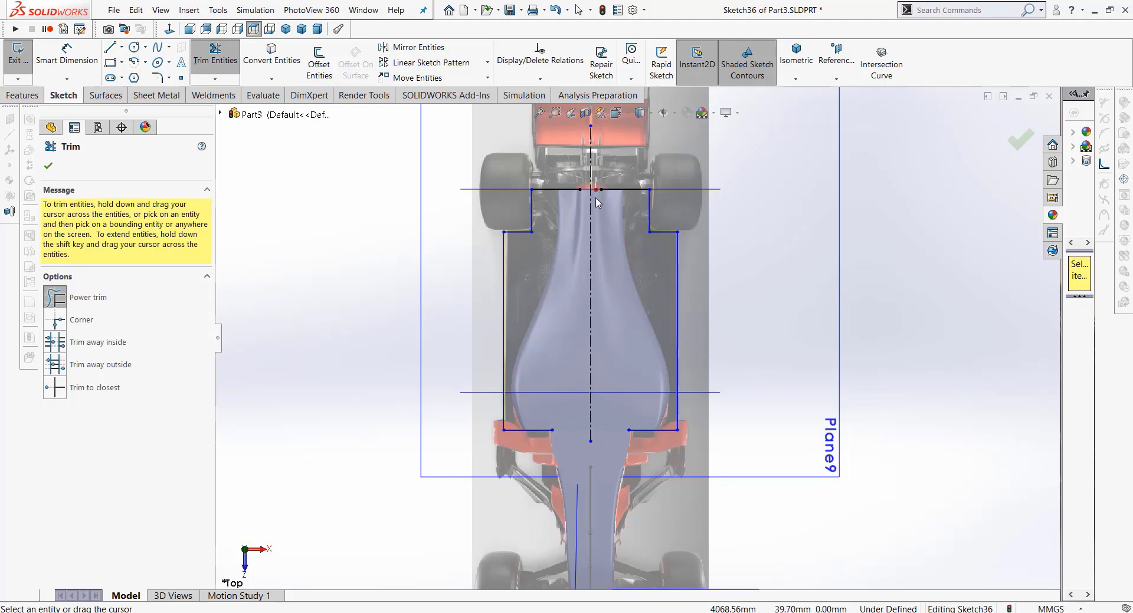
{"action": "scroll", "coordinate": [604, 205], "scroll_direction": "down", "scroll_amount": 3}
{"action": "scroll", "coordinate": [607, 303], "scroll_direction": "up", "scroll_amount": 1}
{"action": "scroll", "coordinate": [614, 360], "scroll_direction": "up", "scroll_amount": 1}
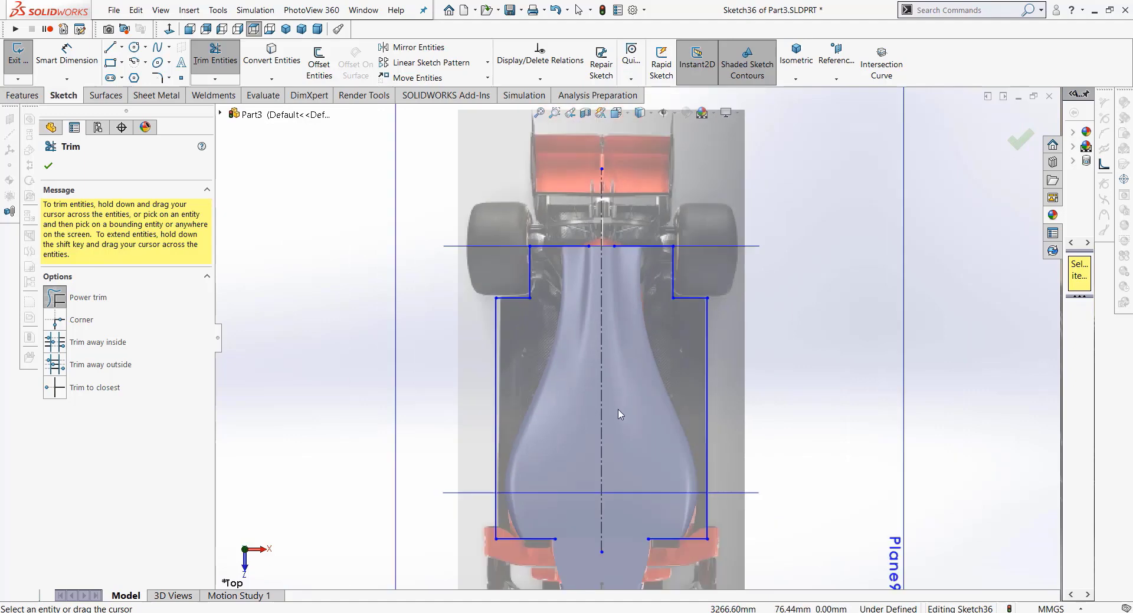
{"action": "left_click", "coordinate": [48, 166]}
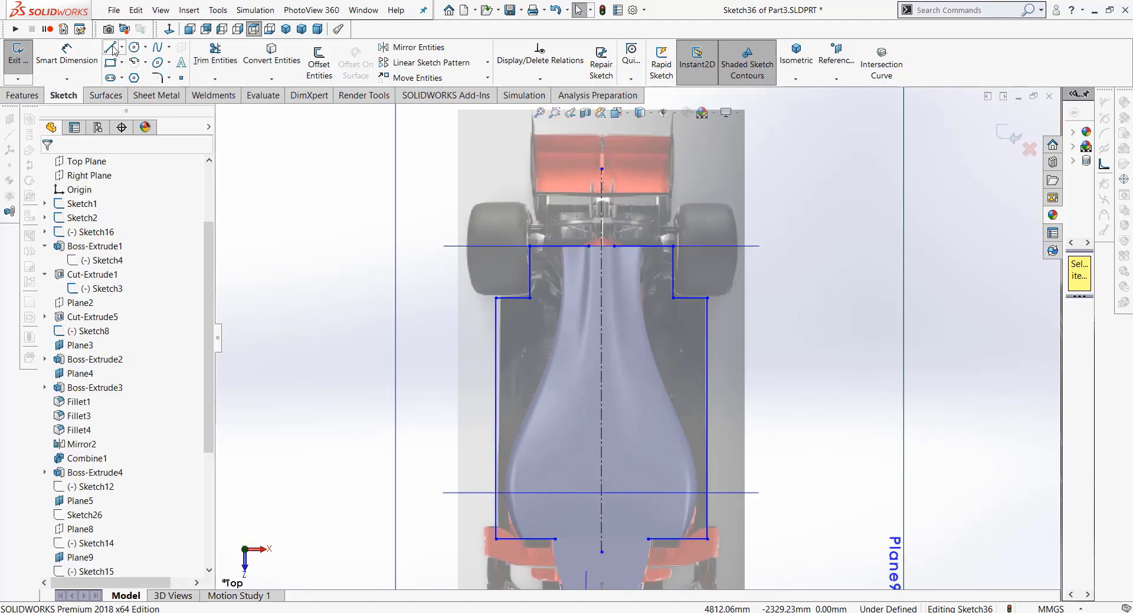
Step: Draw a horizontal line across the front gap to close the sidepod outline
{"action": "left_click", "coordinate": [111, 48]}
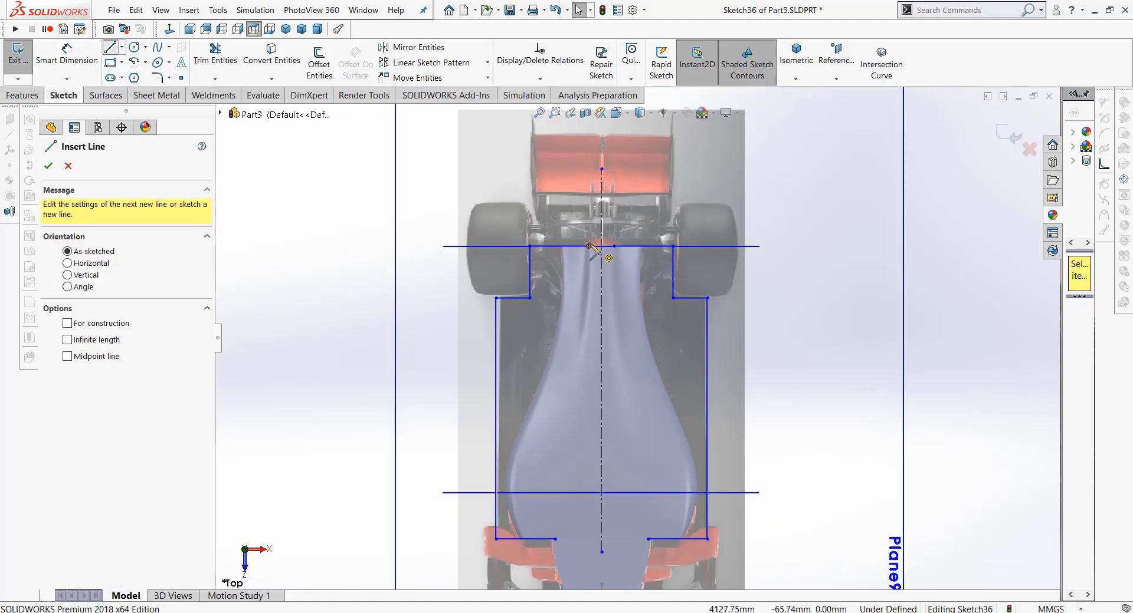
{"action": "left_click", "coordinate": [614, 246]}
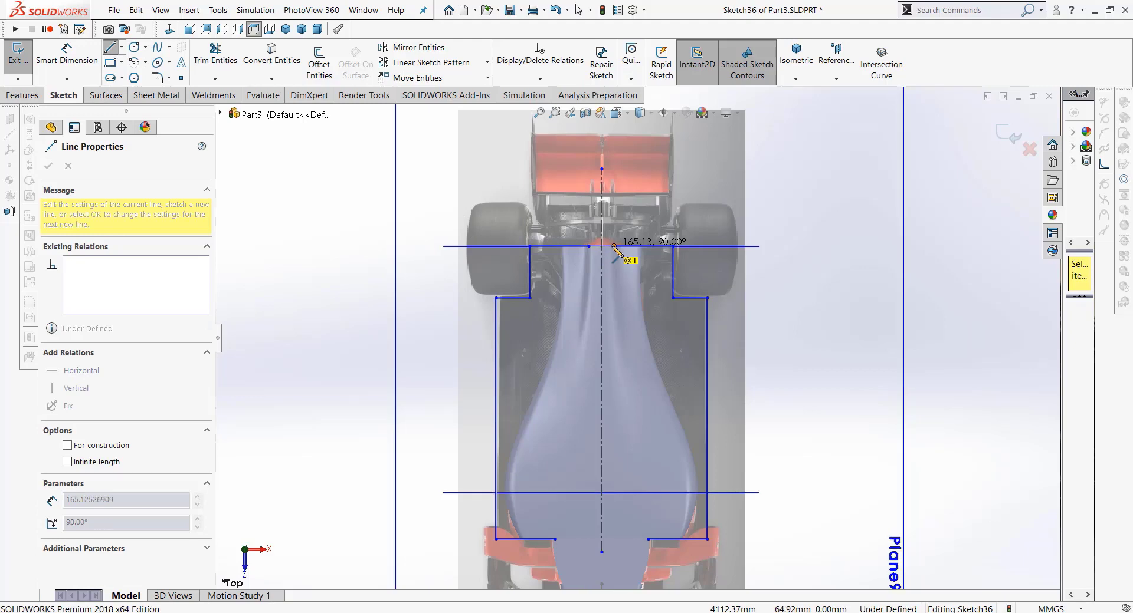
{"action": "right_click", "coordinate": [615, 285]}
{"action": "left_click", "coordinate": [641, 296]}
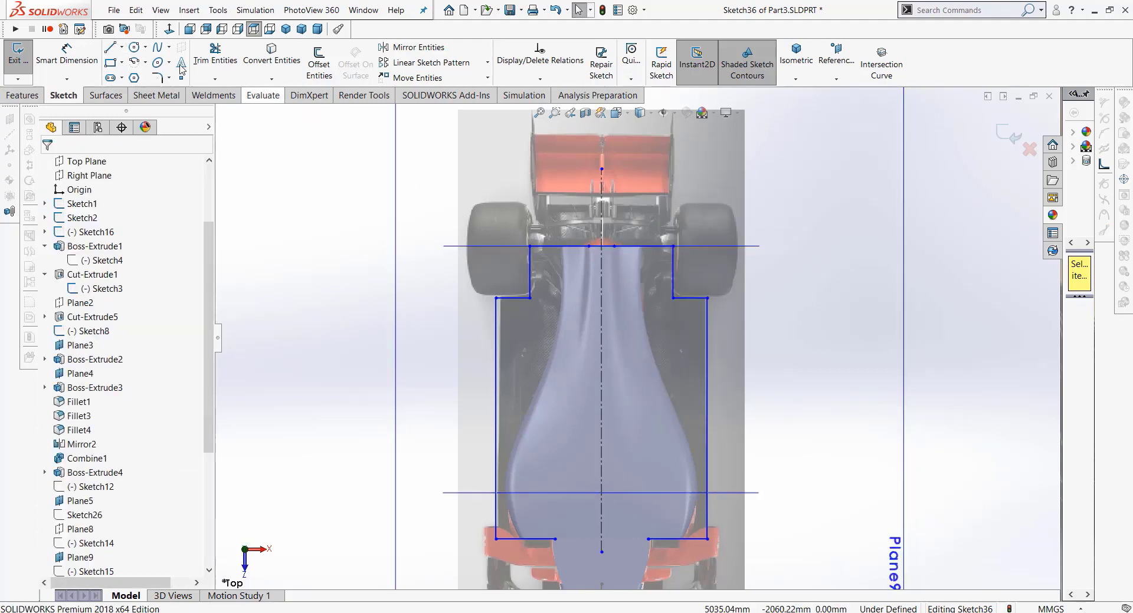
{"action": "left_click", "coordinate": [111, 47]}
{"action": "left_click", "coordinate": [555, 540]}
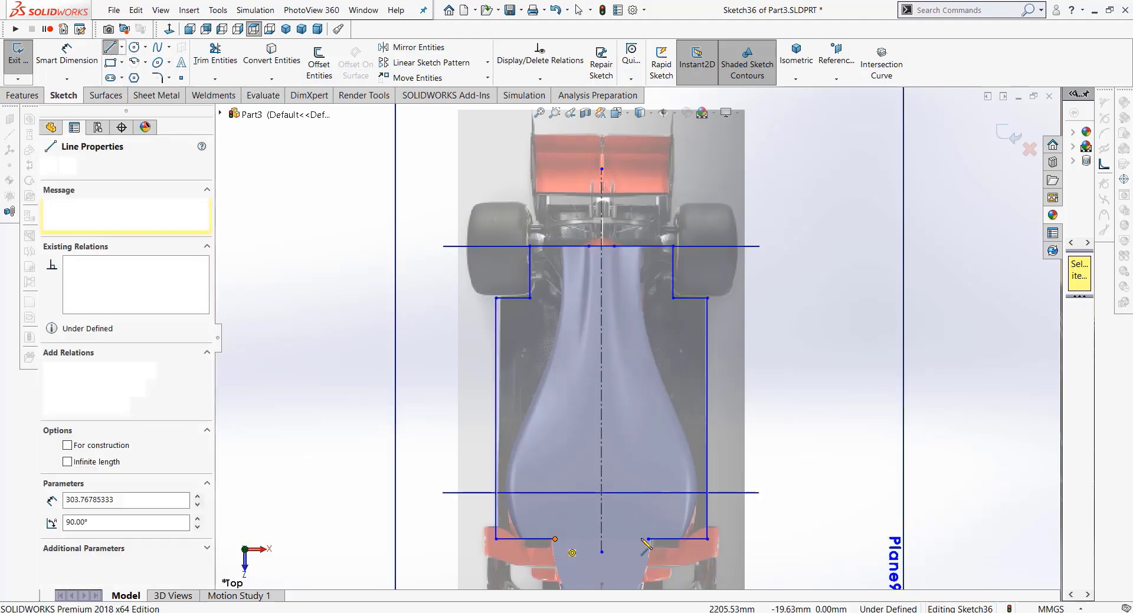
{"action": "left_click", "coordinate": [648, 539]}
{"action": "right_click", "coordinate": [630, 431]}
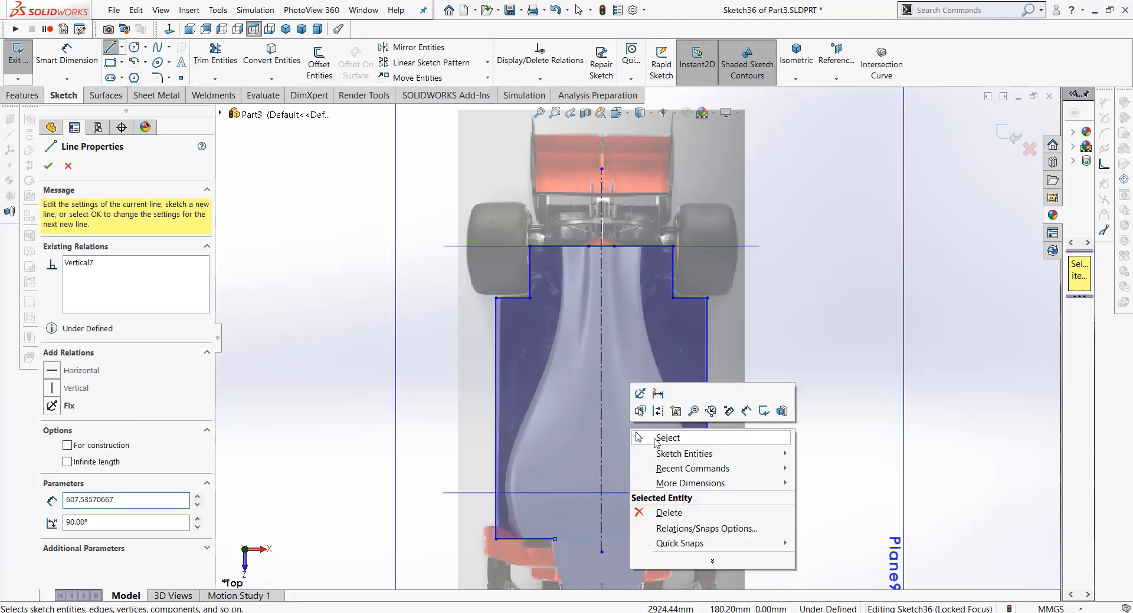
{"action": "left_click", "coordinate": [656, 437]}
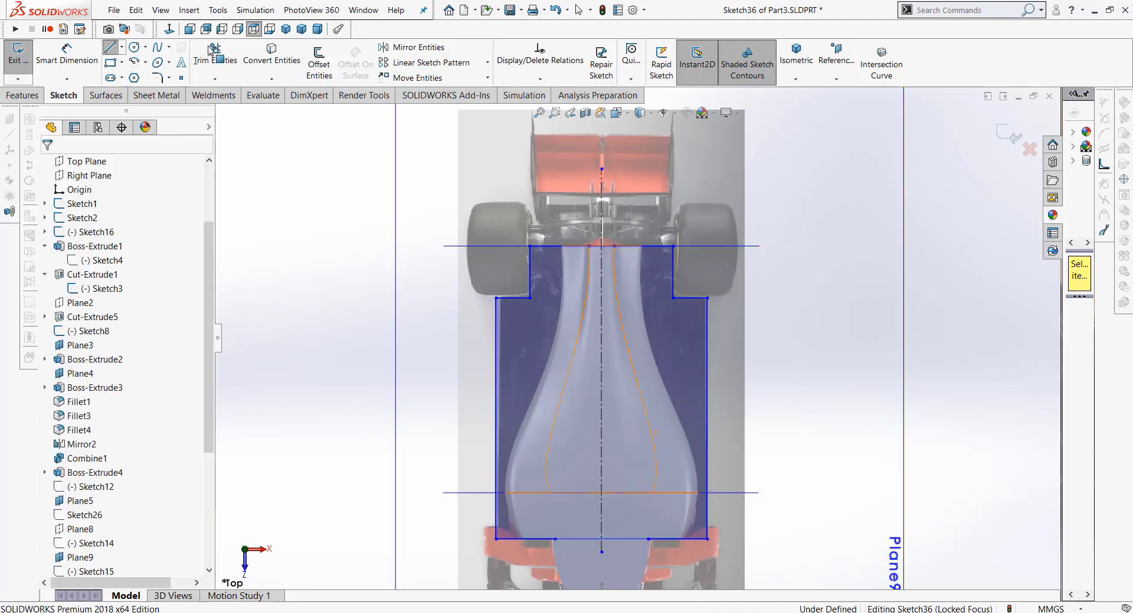
Step: Fillet the left and right inner step corners of the Sketch36 outline with R90 mm sketch fillets
{"action": "left_click", "coordinate": [158, 78]}
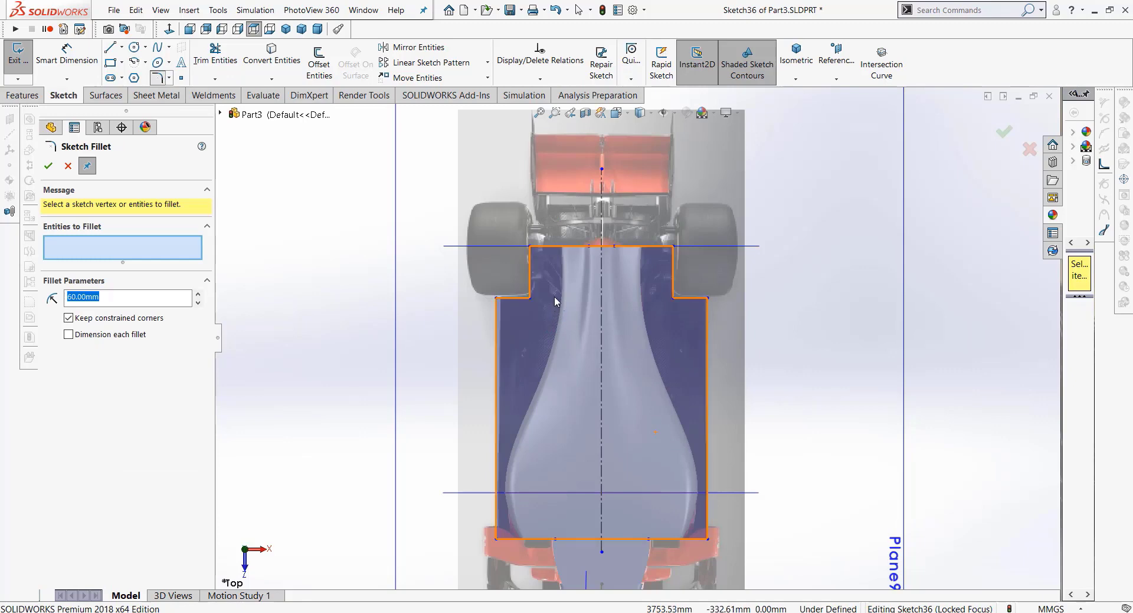
{"action": "scroll", "coordinate": [546, 292], "scroll_direction": "down", "scroll_amount": 3}
{"action": "scroll", "coordinate": [546, 294], "scroll_direction": "down", "scroll_amount": 1}
{"action": "left_click", "coordinate": [529, 307]}
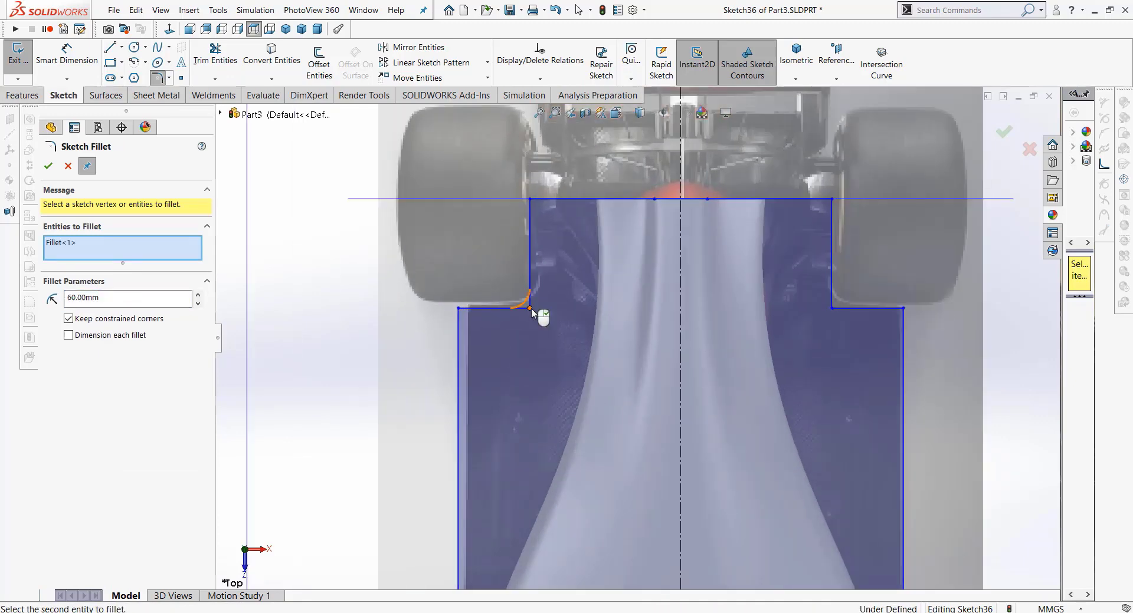
{"action": "left_click", "coordinate": [832, 309]}
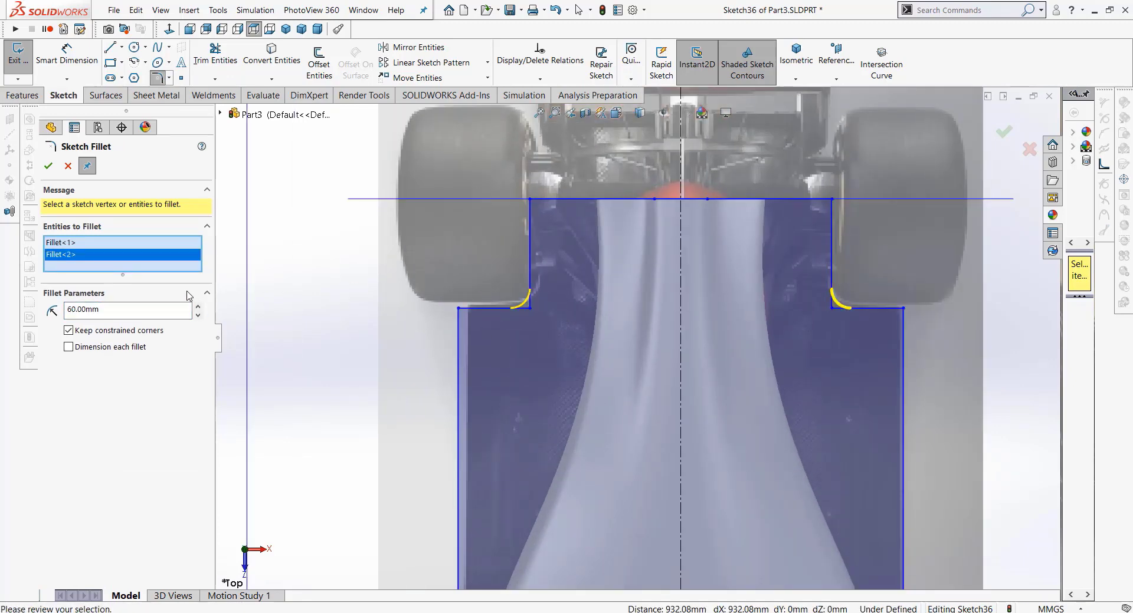
{"action": "left_click", "coordinate": [199, 306]}
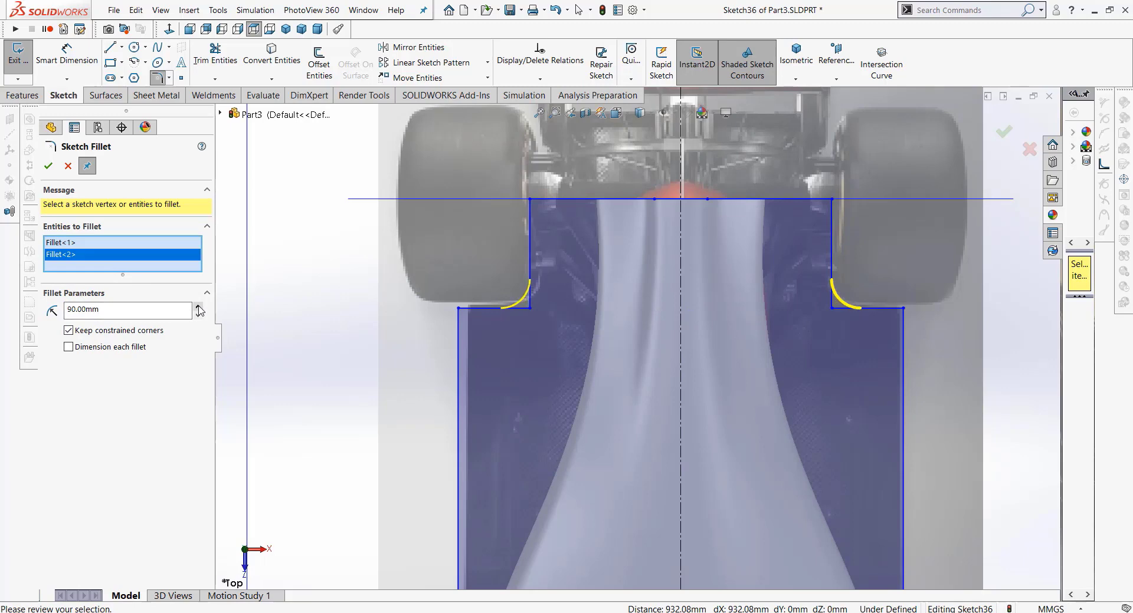
{"action": "left_click", "coordinate": [49, 169]}
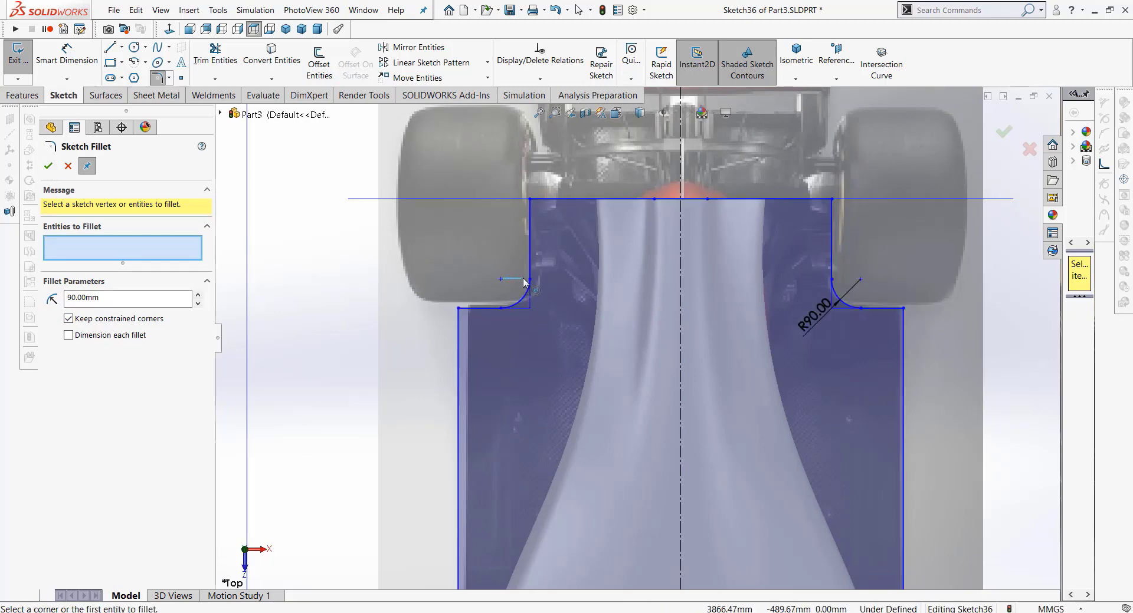
{"action": "left_click", "coordinate": [51, 166]}
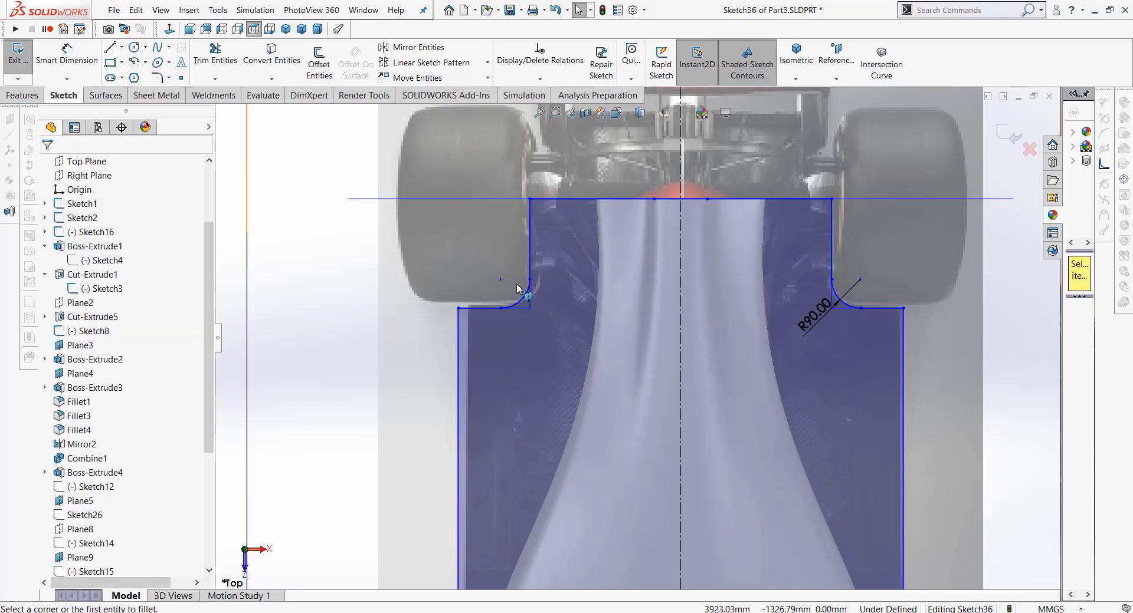
{"action": "left_click", "coordinate": [860, 279]}
{"action": "left_click_drag", "start_coordinate": [862, 278], "coordinate": [855, 276]}
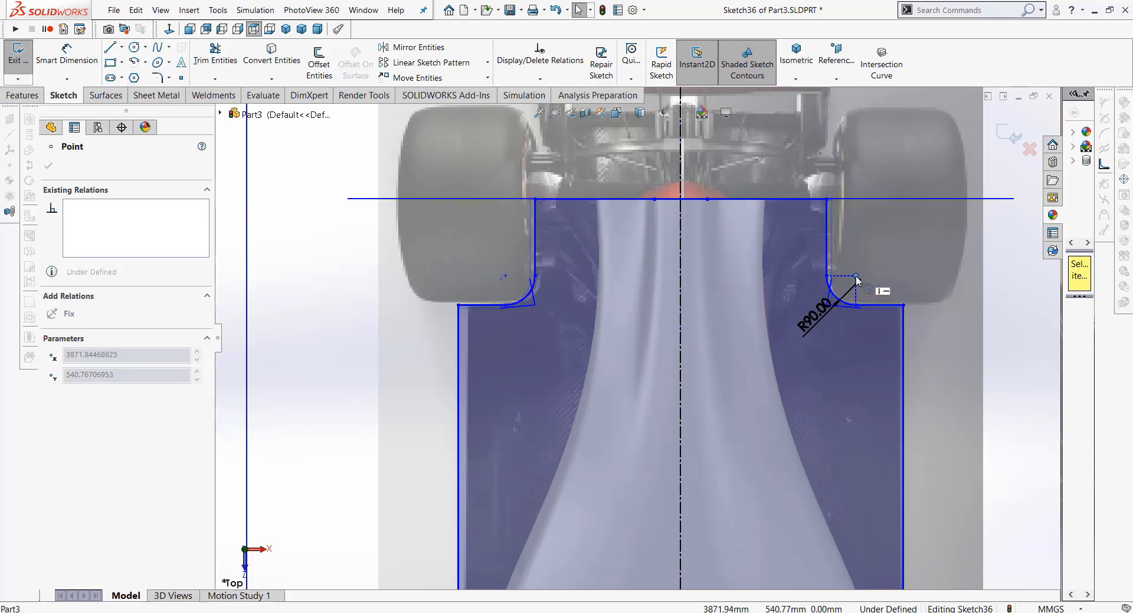
{"action": "left_click_drag", "start_coordinate": [855, 275], "coordinate": [855, 276]}
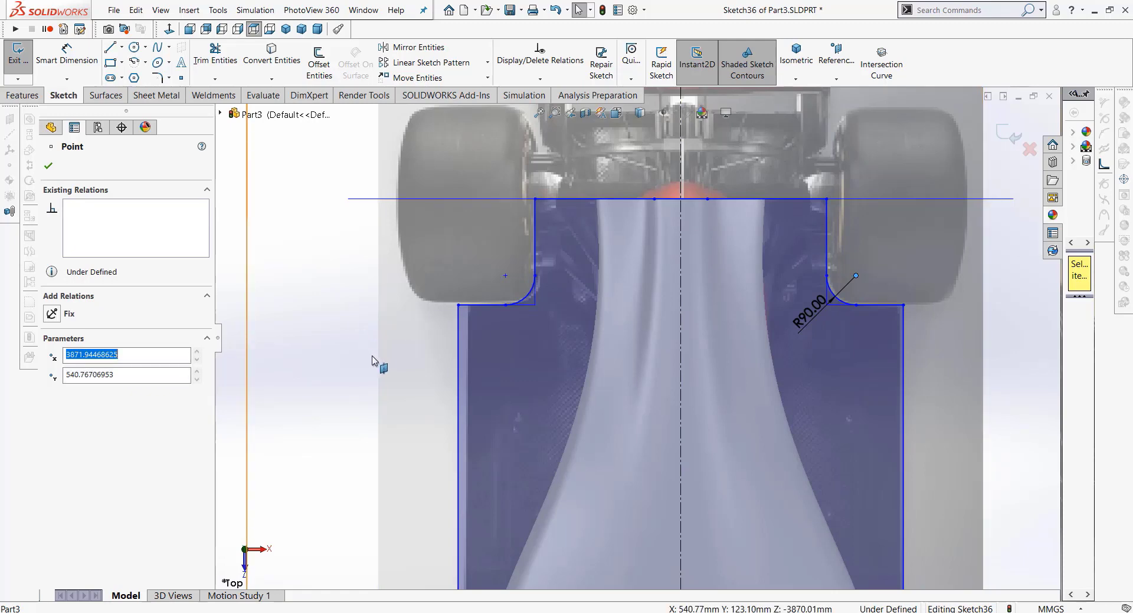
{"action": "key", "text": "f"}
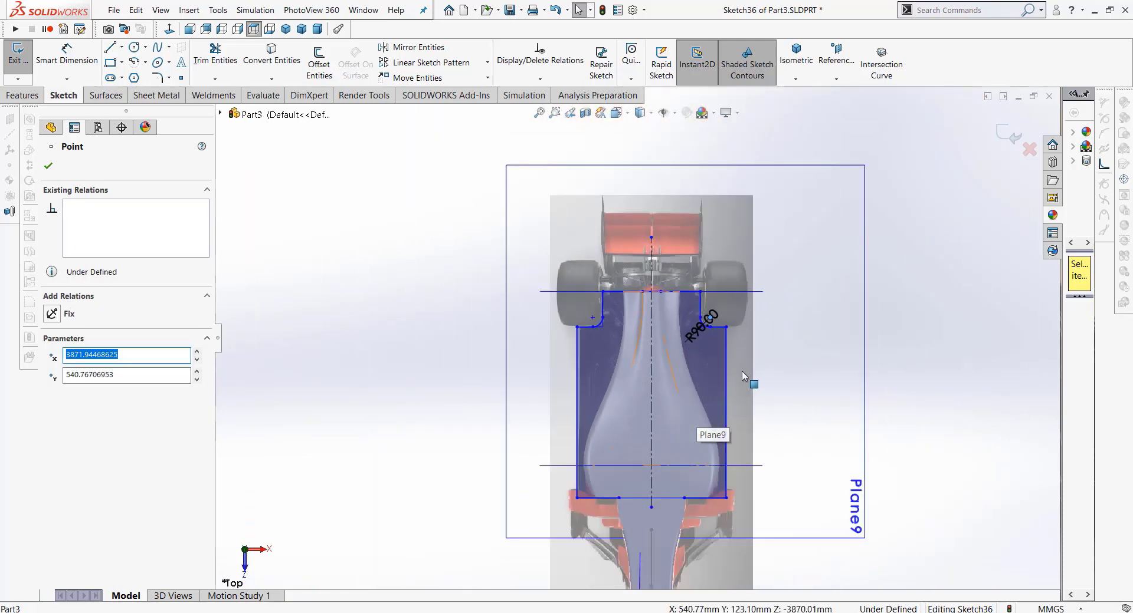
{"action": "scroll", "coordinate": [745, 359], "scroll_direction": "down", "scroll_amount": 2}
{"action": "scroll", "coordinate": [737, 357], "scroll_direction": "down", "scroll_amount": 1}
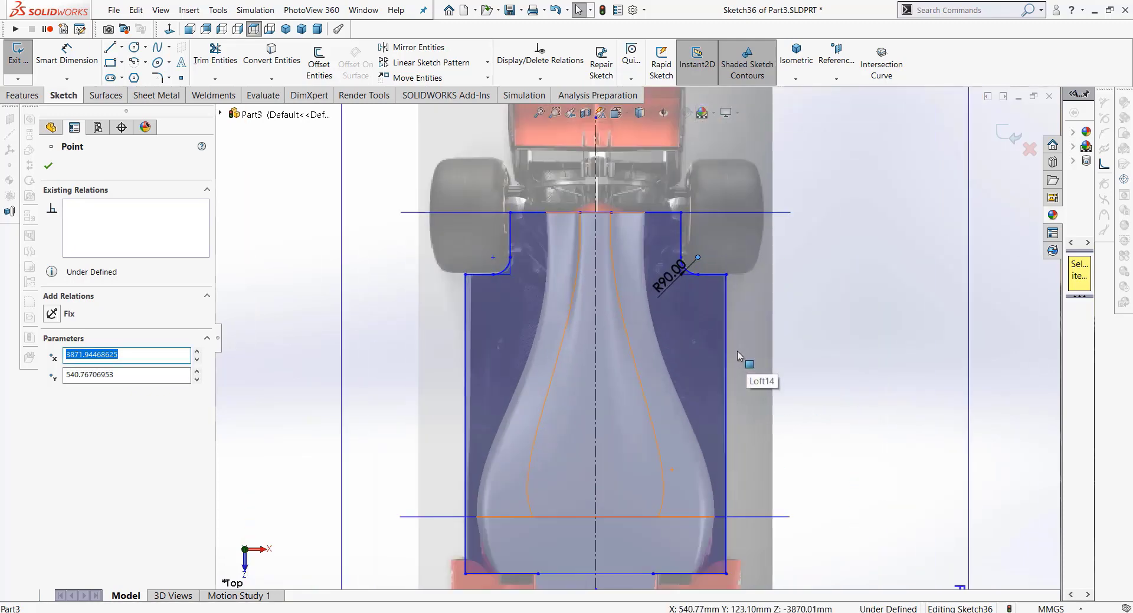
{"action": "left_click", "coordinate": [169, 29]}
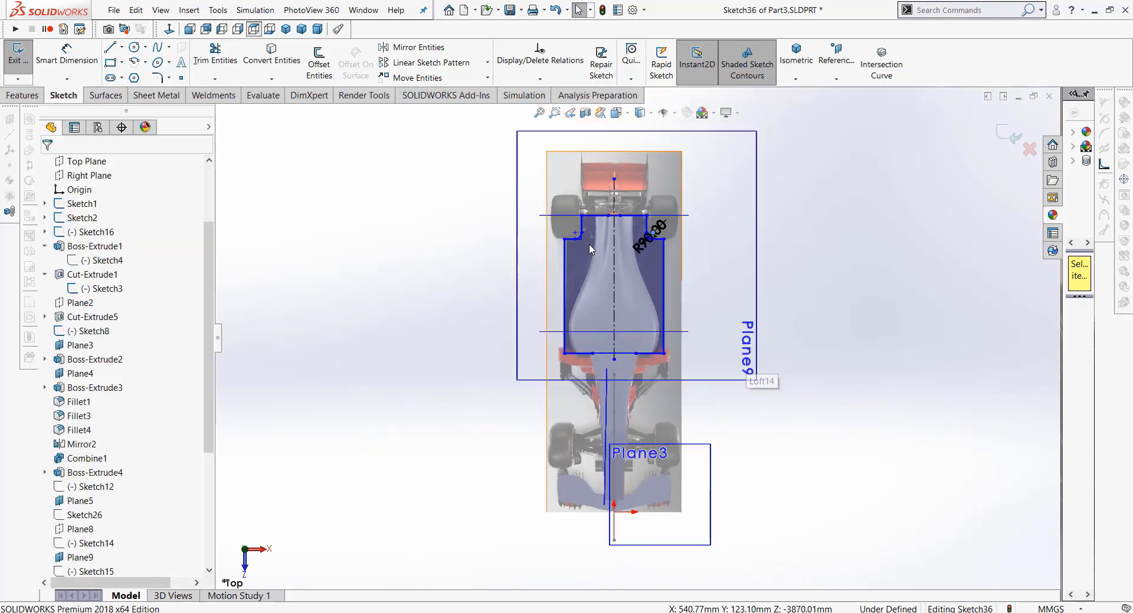
{"action": "scroll", "coordinate": [590, 248], "scroll_direction": "down", "scroll_amount": 1}
{"action": "scroll", "coordinate": [640, 282], "scroll_direction": "down", "scroll_amount": 1}
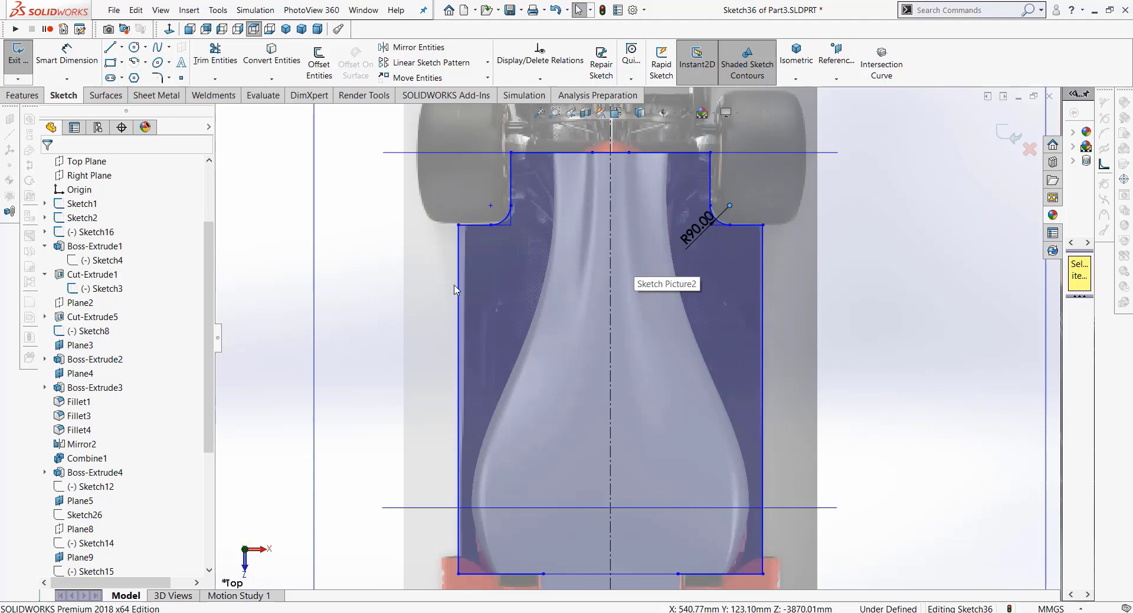
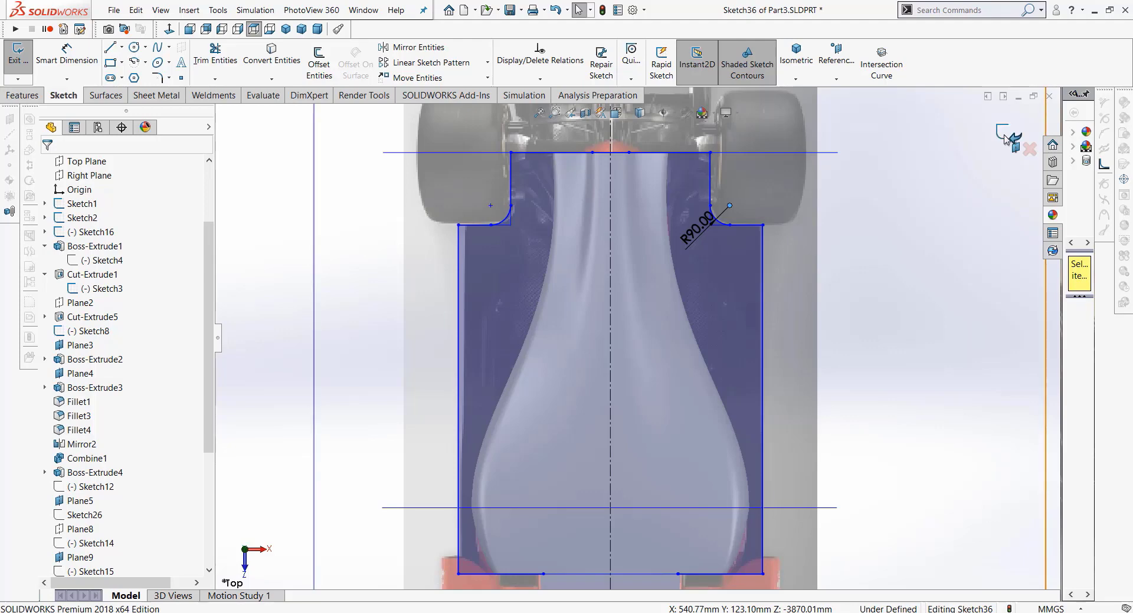
Step: Exit Sketch36 and set up a boss extrusion from the sketch plane with 10 mm depth
{"action": "left_click", "coordinate": [1004, 139]}
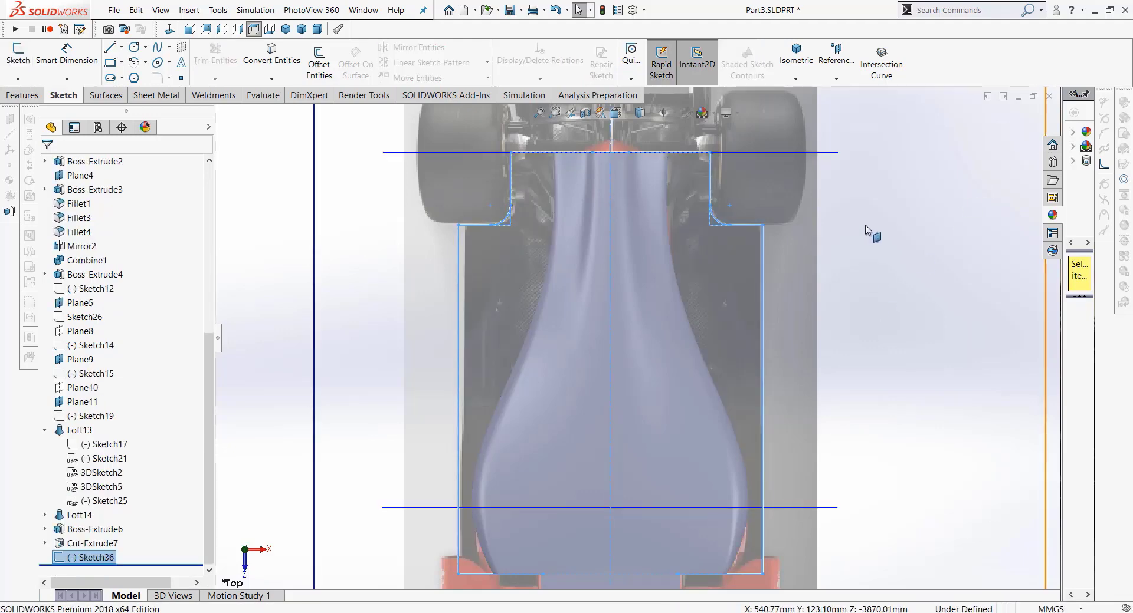
{"action": "middle_click_drag", "start_coordinate": [869, 209], "coordinate": [811, 172]}
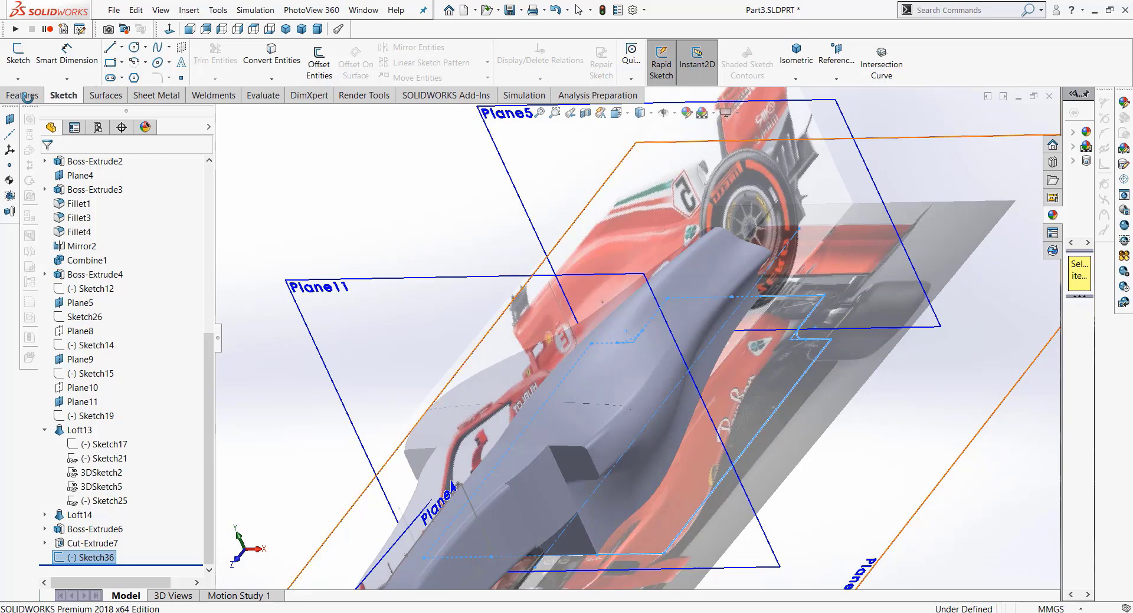
{"action": "left_click", "coordinate": [25, 96]}
{"action": "left_click", "coordinate": [24, 65]}
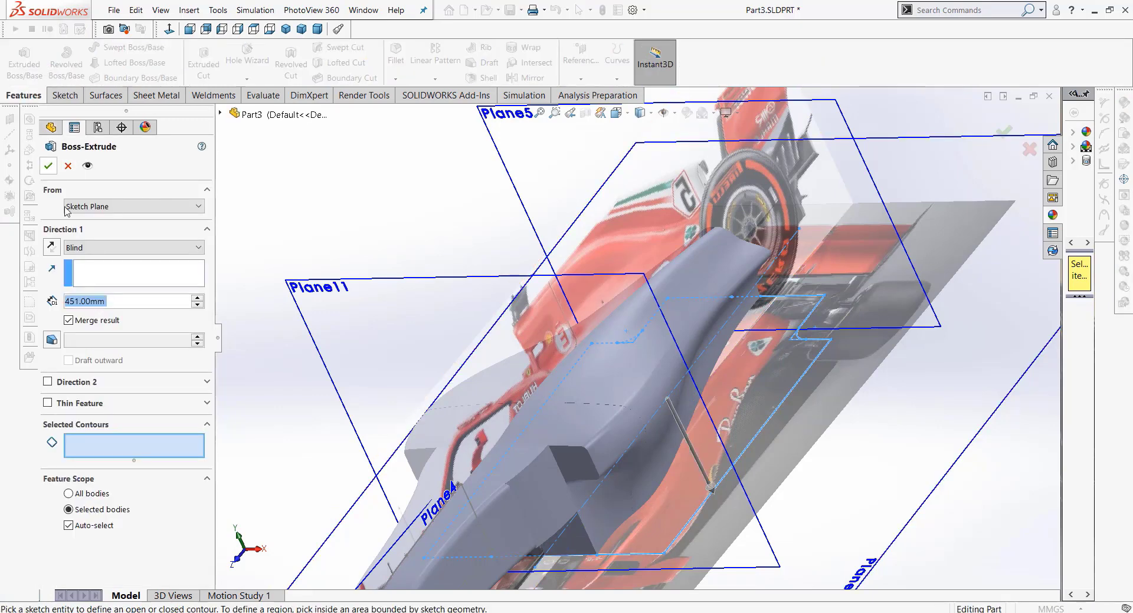
{"action": "left_click", "coordinate": [89, 207]}
{"action": "left_click", "coordinate": [89, 217]}
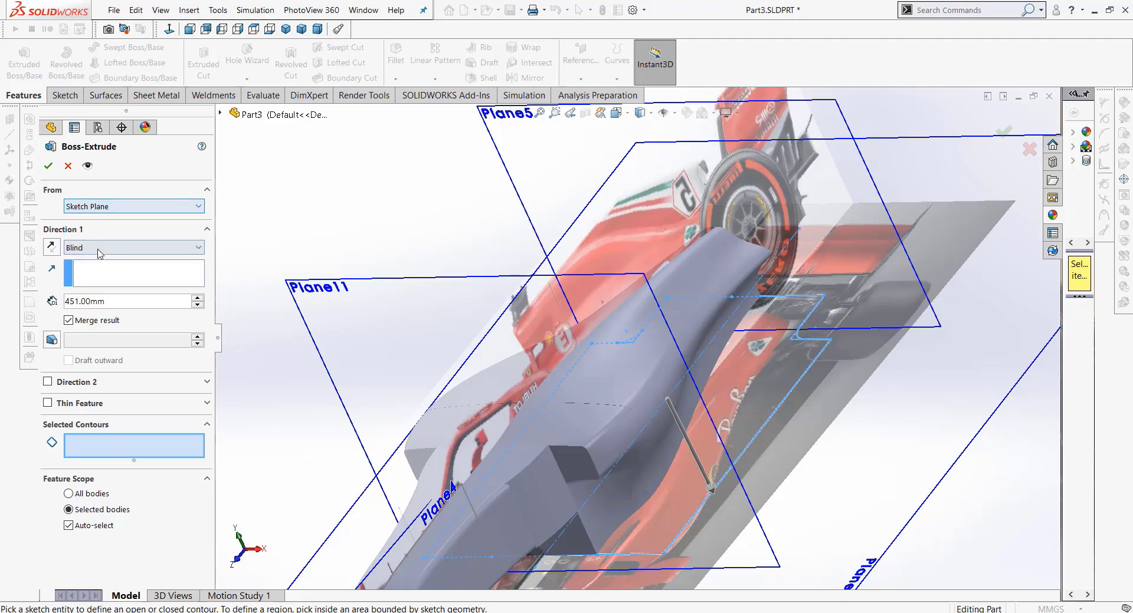
{"action": "left_click", "coordinate": [116, 302]}
{"action": "type", "text": "10"}
{"action": "key", "text": "Return"}
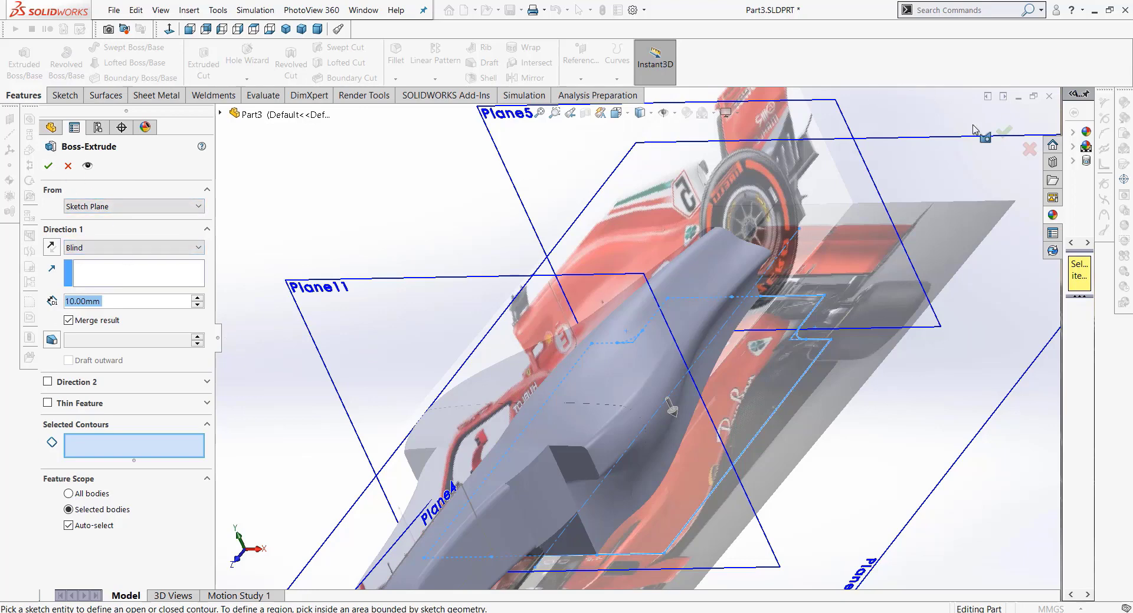
Step: Try applying the 10 mm extrusion, dismiss the shared-endpoint error, and cancel the feature
{"action": "left_click", "coordinate": [245, 35]}
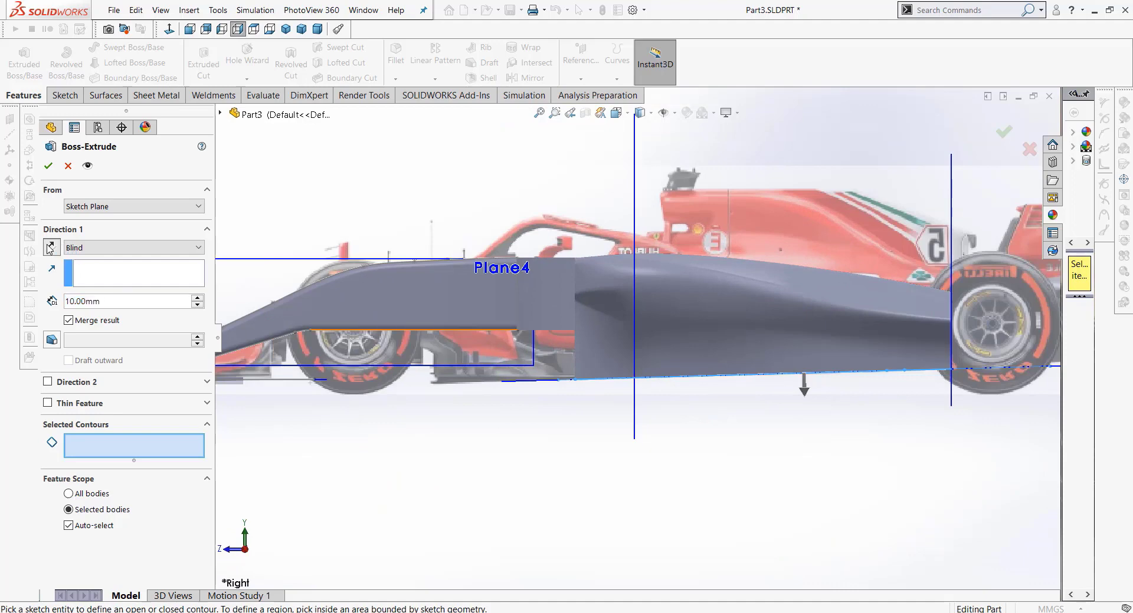
{"action": "scroll", "coordinate": [584, 387], "scroll_direction": "down", "scroll_amount": 1}
{"action": "scroll", "coordinate": [593, 399], "scroll_direction": "down", "scroll_amount": 1}
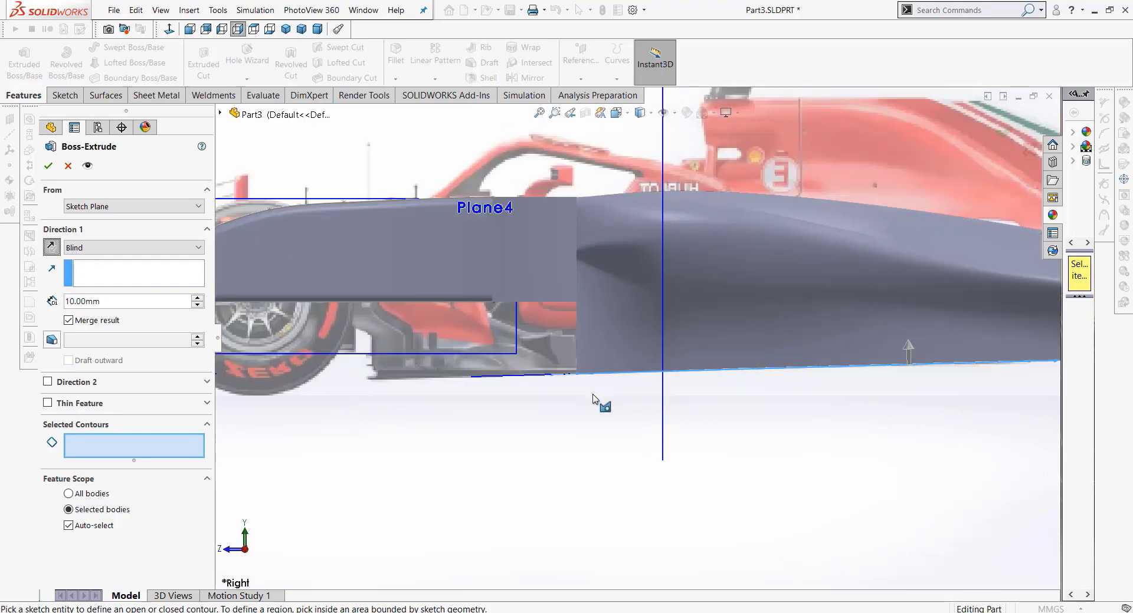
{"action": "left_click", "coordinate": [47, 172]}
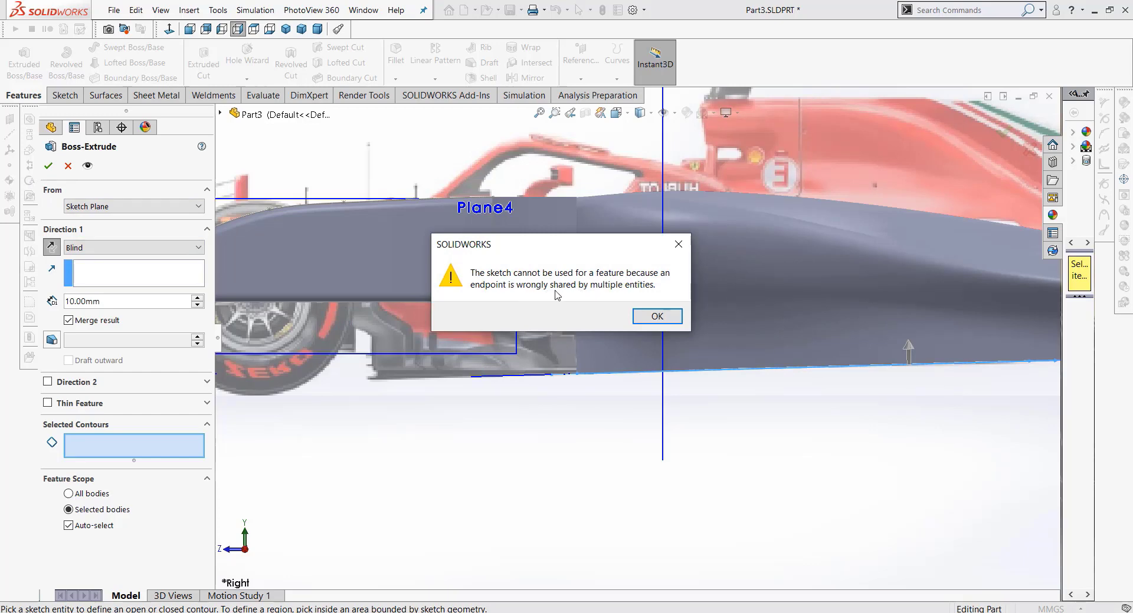
{"action": "left_click", "coordinate": [649, 319]}
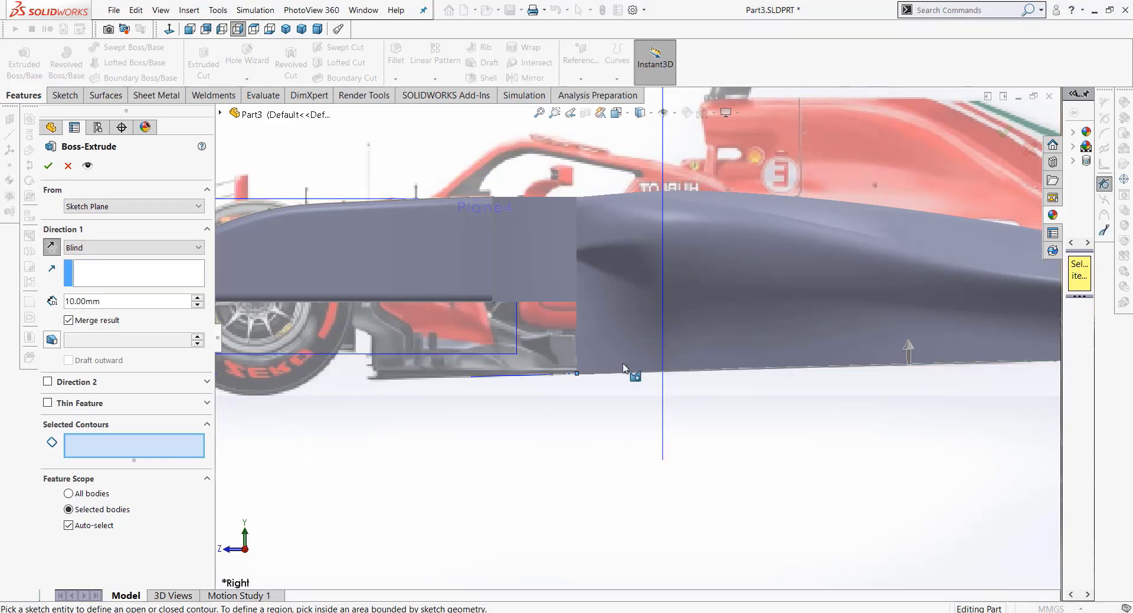
{"action": "middle_click_drag", "start_coordinate": [562, 438], "coordinate": [600, 480]}
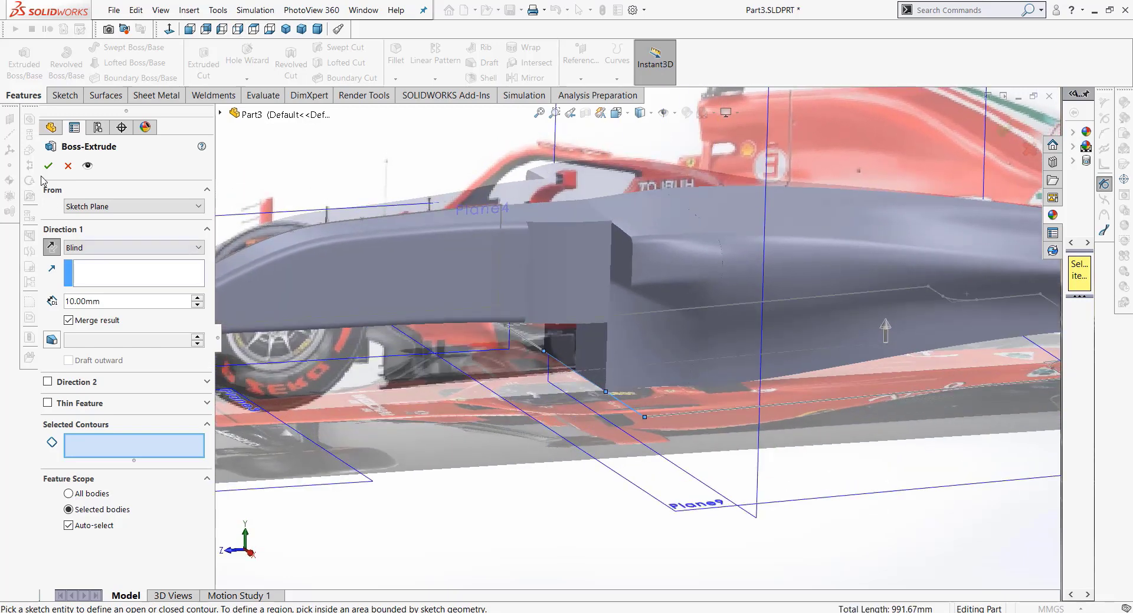
{"action": "left_click", "coordinate": [68, 166]}
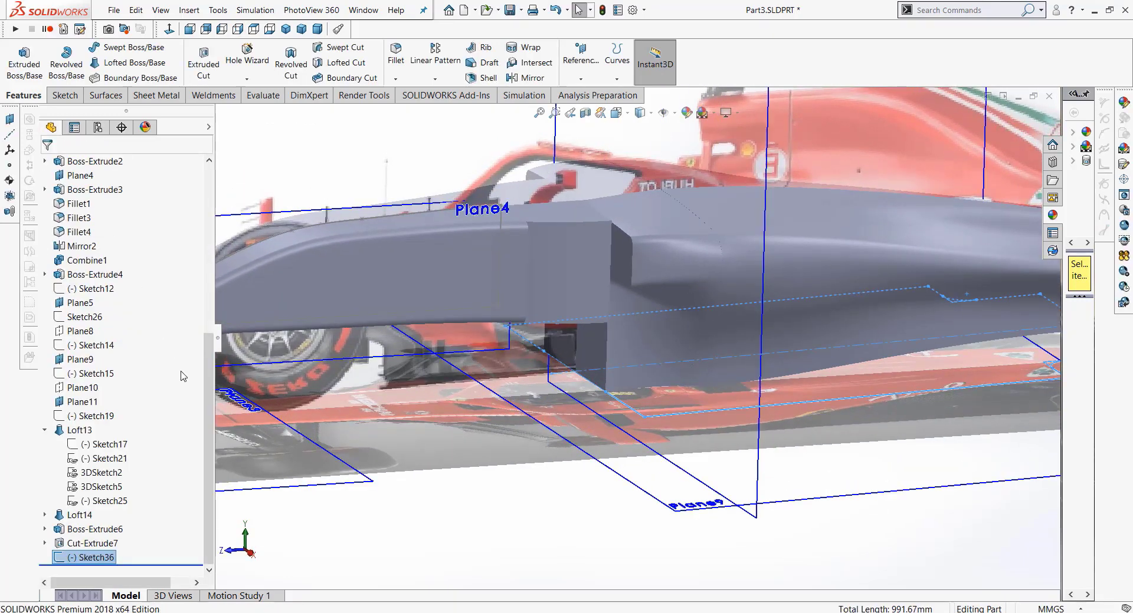
Step: Reopen Sketch36 for editing and view it normal to the sketch plane
{"action": "right_click", "coordinate": [97, 559]}
{"action": "left_click", "coordinate": [162, 374]}
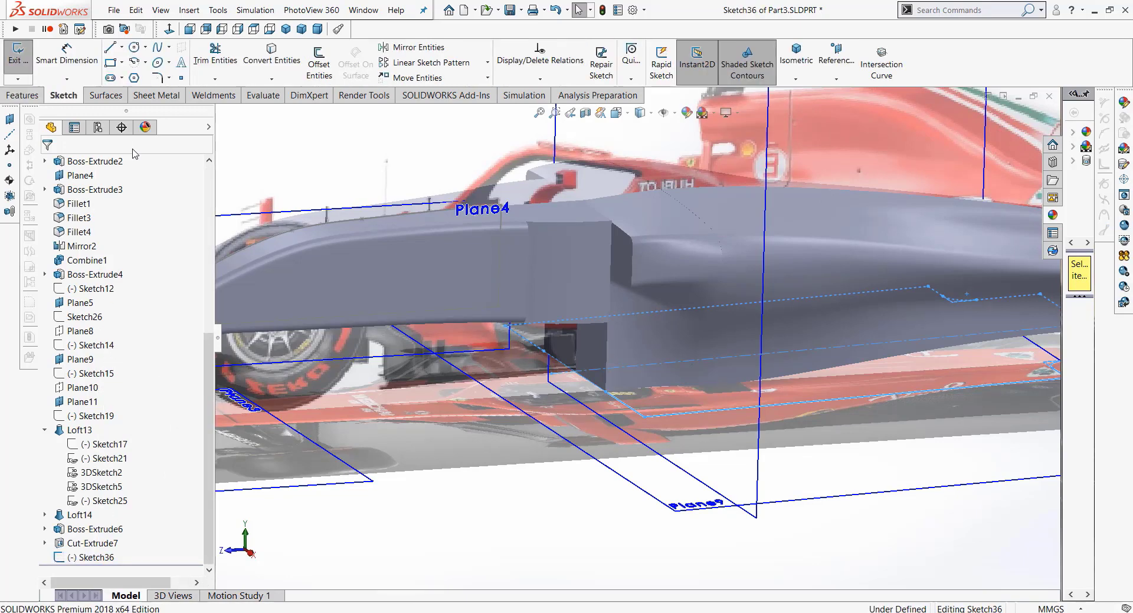
{"action": "left_click", "coordinate": [169, 29]}
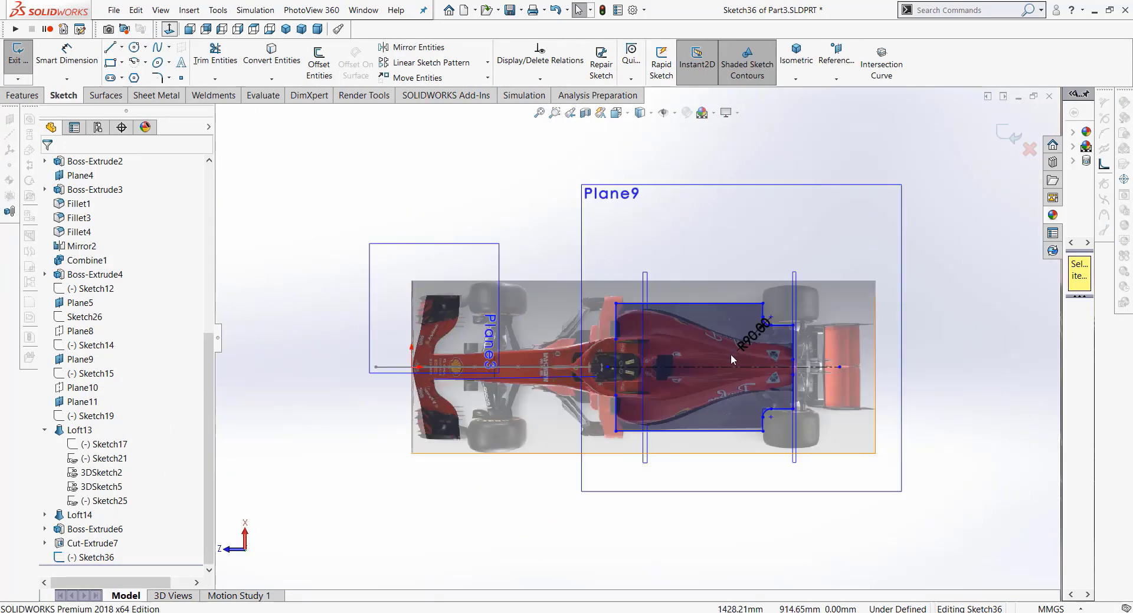
{"action": "scroll", "coordinate": [796, 371], "scroll_direction": "down", "scroll_amount": 3}
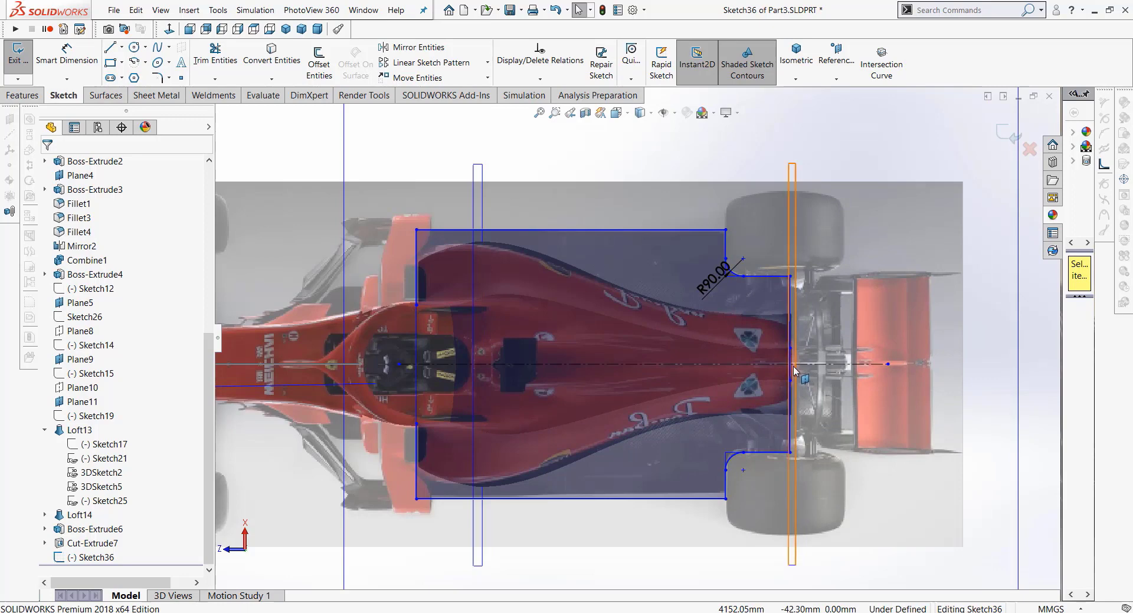
{"action": "scroll", "coordinate": [793, 370], "scroll_direction": "down", "scroll_amount": 1}
{"action": "scroll", "coordinate": [827, 367], "scroll_direction": "down", "scroll_amount": 1}
{"action": "scroll", "coordinate": [788, 344], "scroll_direction": "down", "scroll_amount": 1}
{"action": "scroll", "coordinate": [724, 298], "scroll_direction": "down", "scroll_amount": 1}
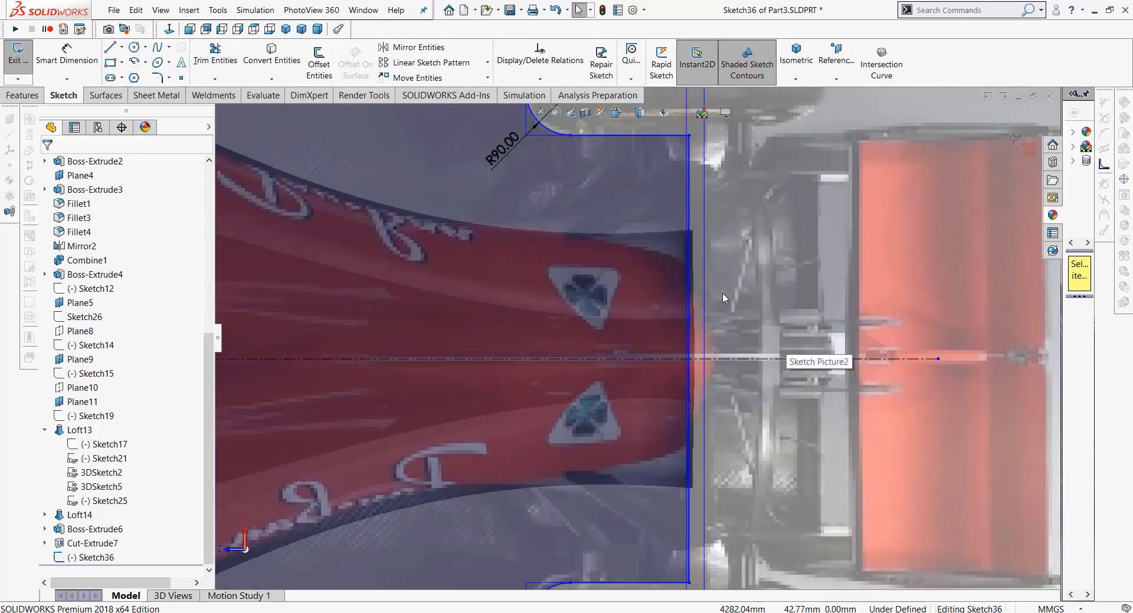
Step: Power-trim the broken vertical line at the rear of the outline
{"action": "left_click", "coordinate": [215, 54]}
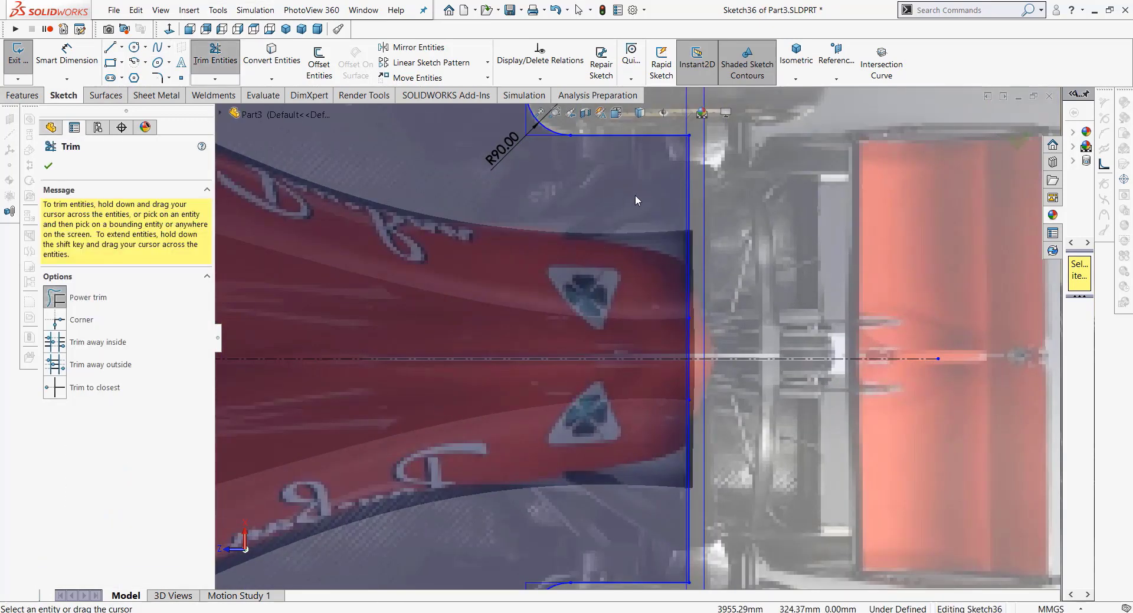
{"action": "left_click_drag", "start_coordinate": [702, 189], "coordinate": [708, 228]}
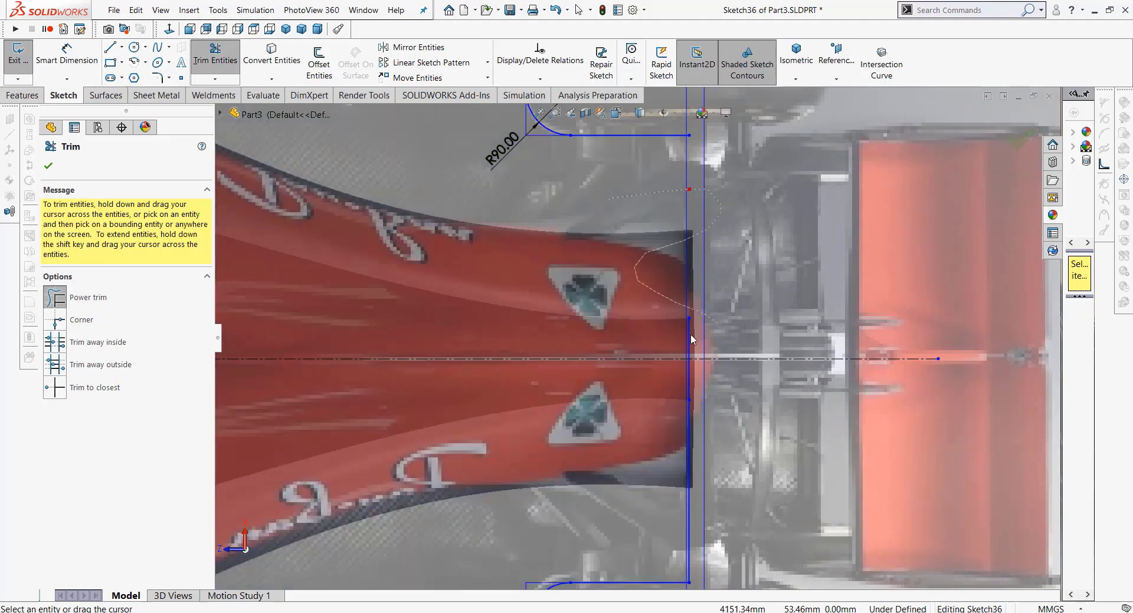
{"action": "left_click_drag", "start_coordinate": [693, 339], "coordinate": [669, 352]}
{"action": "left_click_drag", "start_coordinate": [630, 436], "coordinate": [731, 421]}
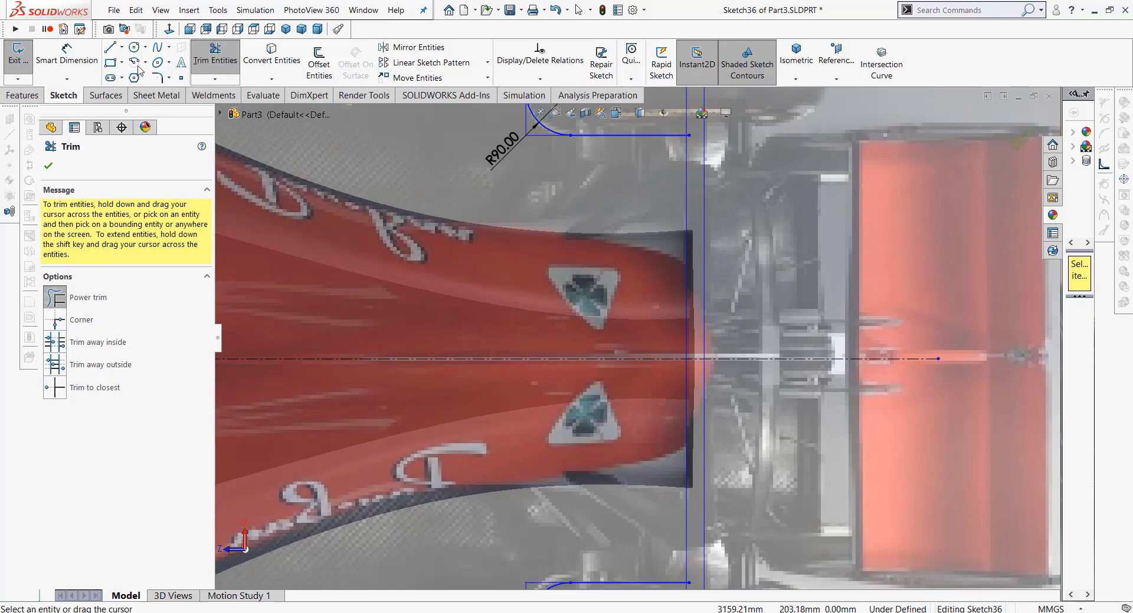
Step: Draw a new vertical line along the rear edge of the outline
{"action": "left_click", "coordinate": [111, 47]}
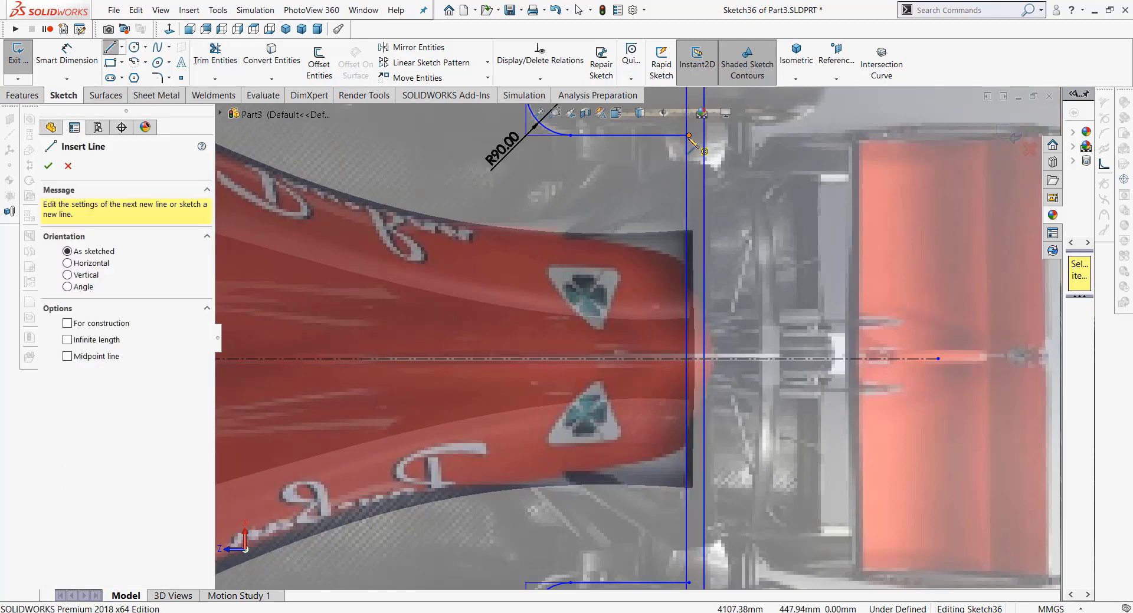
{"action": "left_click", "coordinate": [704, 152]}
{"action": "left_click", "coordinate": [703, 587]}
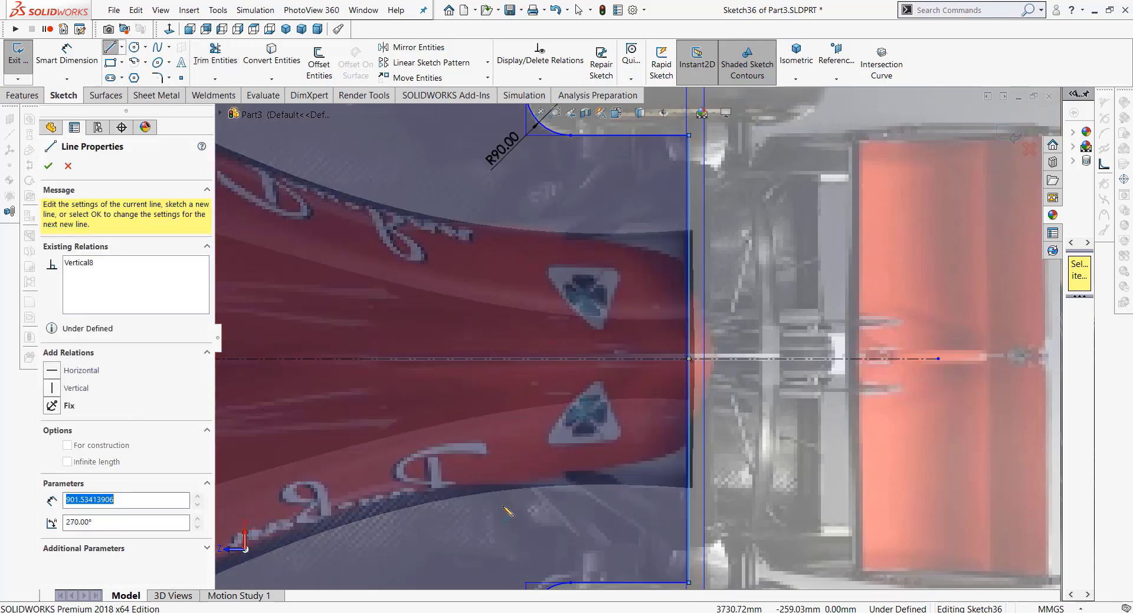
{"action": "right_click", "coordinate": [506, 498]}
{"action": "left_click", "coordinate": [533, 505]}
{"action": "scroll", "coordinate": [508, 490], "scroll_direction": "up", "scroll_amount": 3}
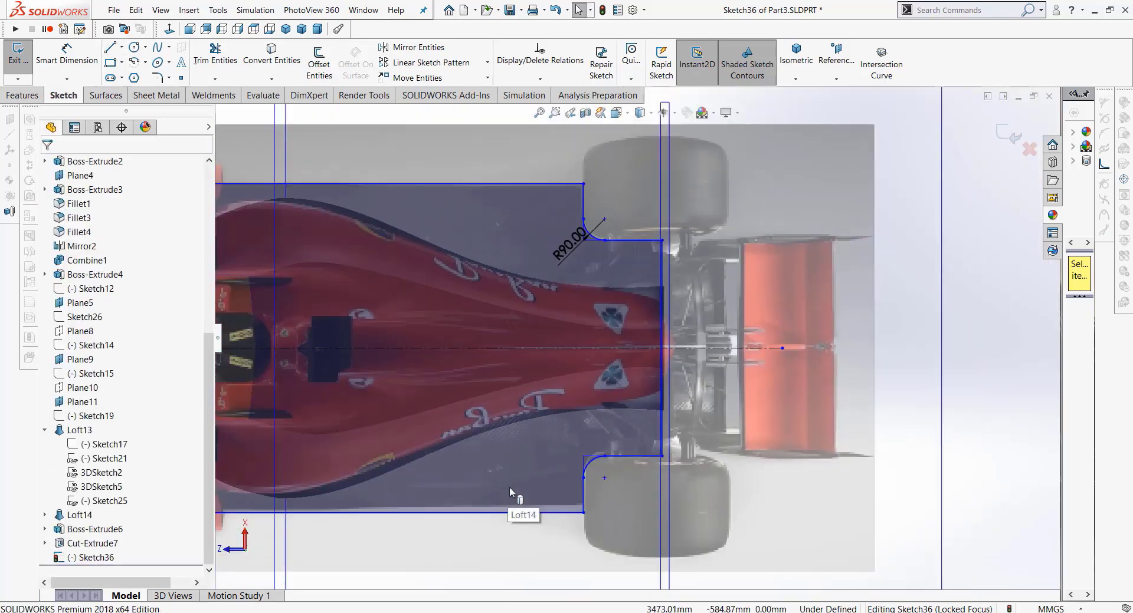
{"action": "scroll", "coordinate": [472, 472], "scroll_direction": "up", "scroll_amount": 3}
{"action": "scroll", "coordinate": [511, 330], "scroll_direction": "down", "scroll_amount": 3}
{"action": "scroll", "coordinate": [510, 338], "scroll_direction": "down", "scroll_amount": 2}
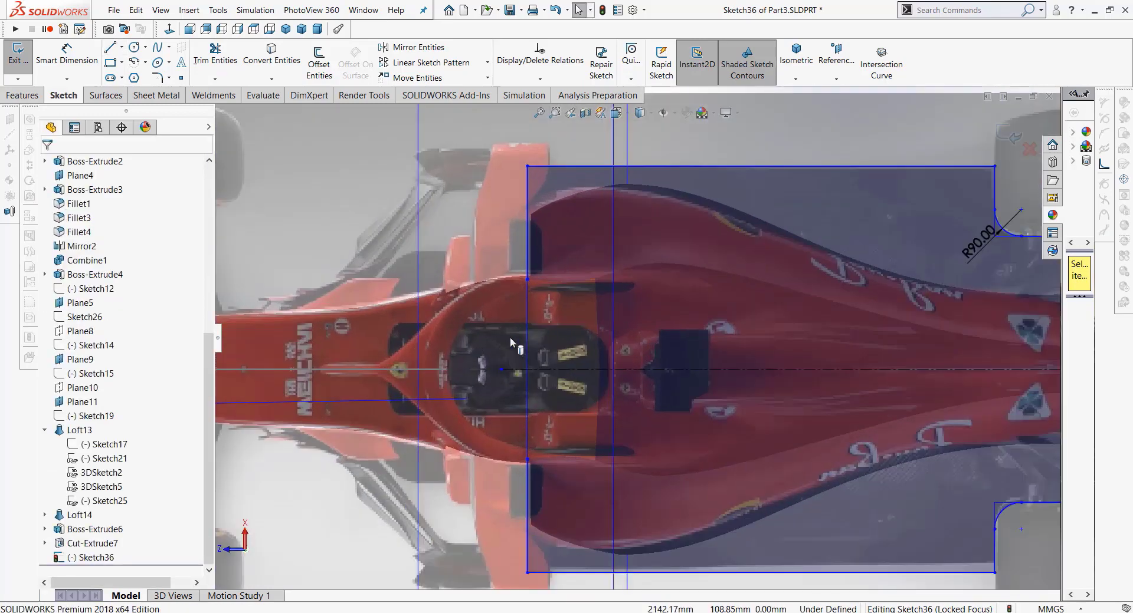
Step: Trim the segment beside the cockpit and draw a ~1375.78 mm vertical line closing the front edge
{"action": "left_click", "coordinate": [216, 53]}
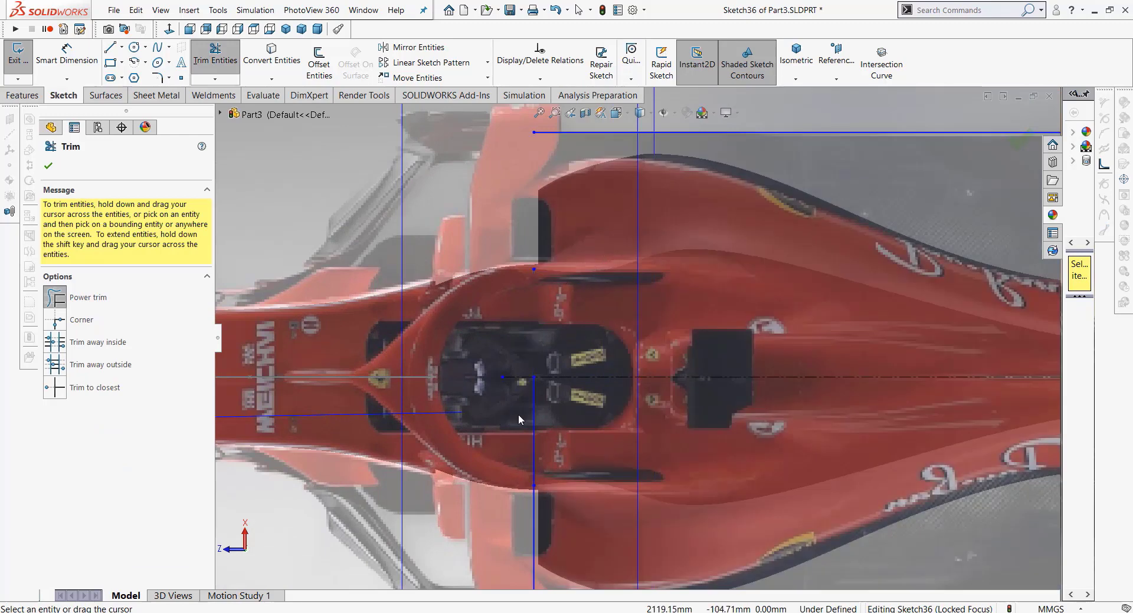
{"action": "left_click_drag", "start_coordinate": [518, 415], "coordinate": [543, 520]}
{"action": "left_click", "coordinate": [46, 168]}
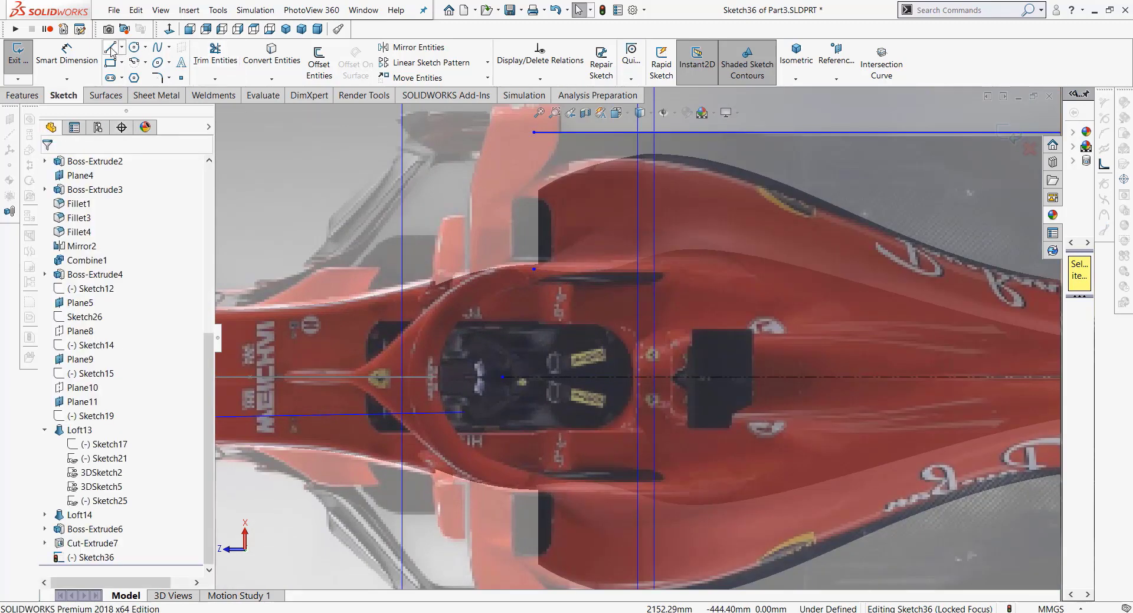
{"action": "left_click", "coordinate": [534, 132]}
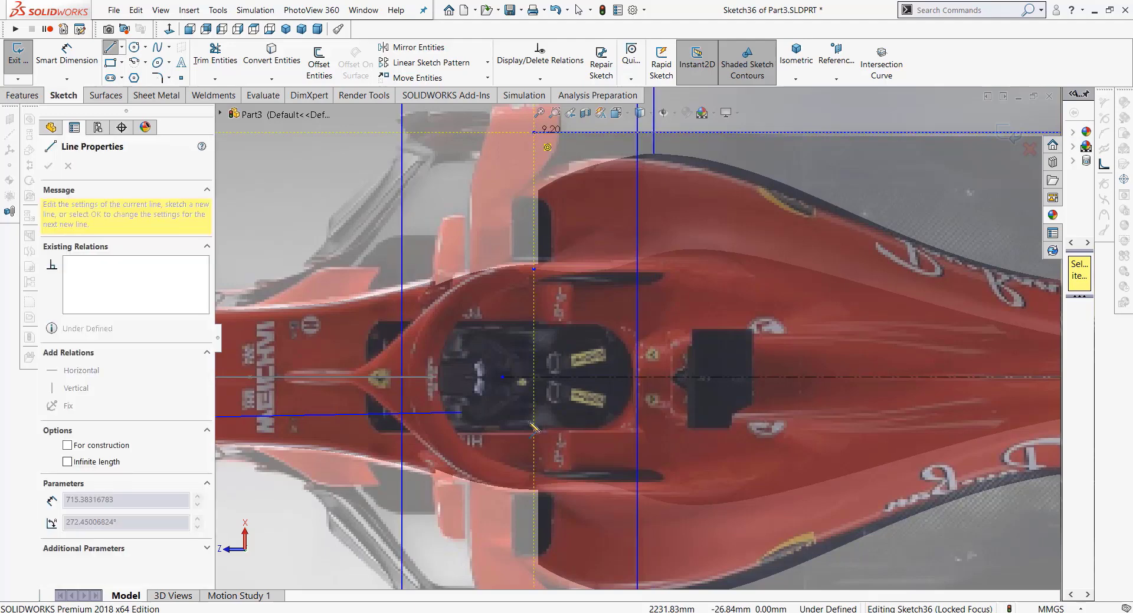
{"action": "scroll", "coordinate": [632, 338], "scroll_direction": "up", "scroll_amount": 2}
{"action": "scroll", "coordinate": [534, 487], "scroll_direction": "up", "scroll_amount": 2}
{"action": "left_click", "coordinate": [576, 502]}
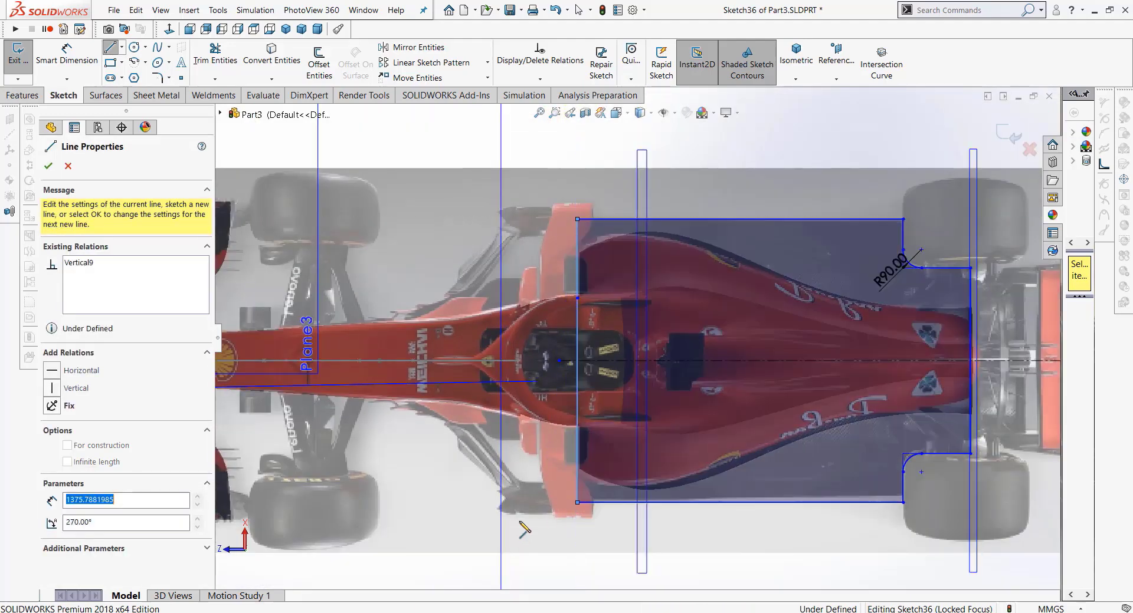
{"action": "right_click", "coordinate": [521, 498]}
{"action": "left_click", "coordinate": [555, 505]}
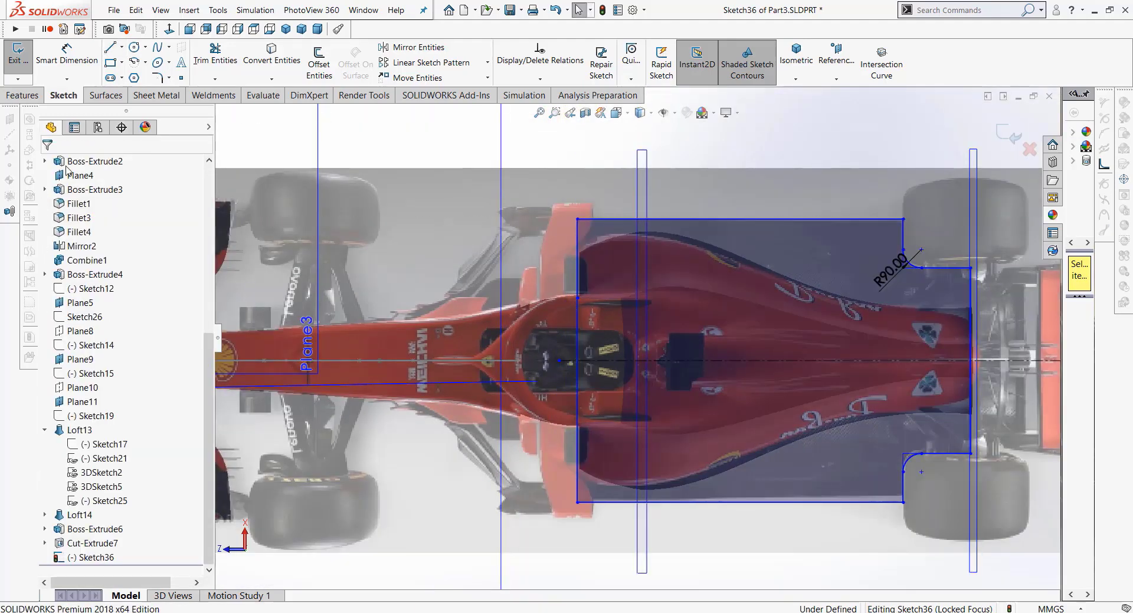
Step: Extrude both selected Sketch36 regions 10 mm downward as Boss-Extrude7, past the self-intersection warning
{"action": "left_click", "coordinate": [37, 96]}
{"action": "left_click", "coordinate": [24, 63]}
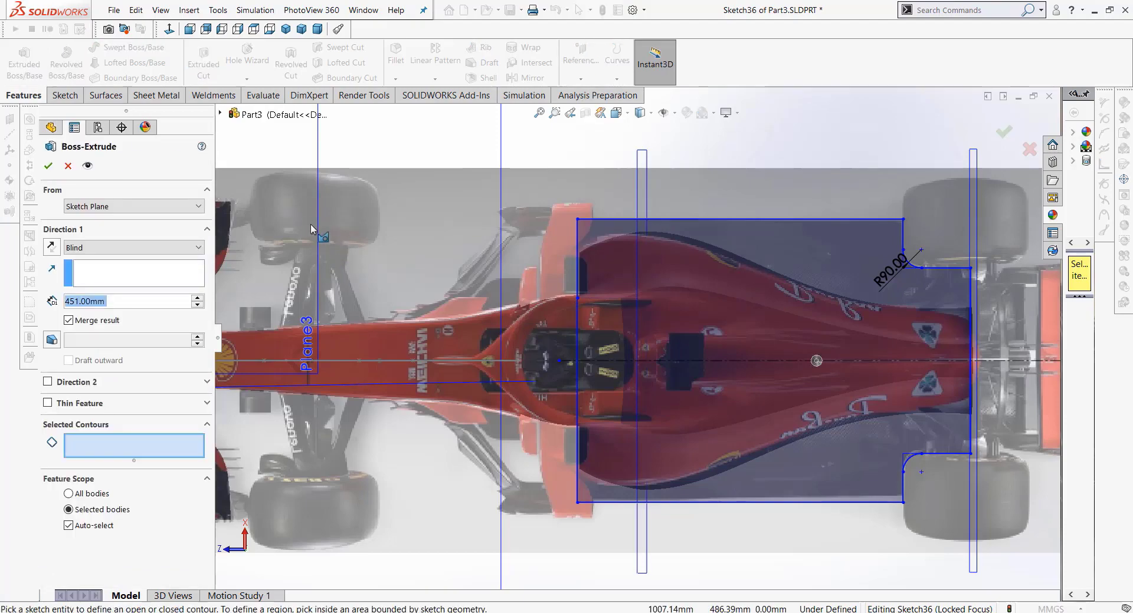
{"action": "mouse_move", "coordinate": [367, 493]}
{"action": "middle_mouse_down"}
{"action": "mouse_move", "coordinate": [378, 301]}
{"action": "mouse_move", "coordinate": [347, 321]}
{"action": "middle_mouse_up"}
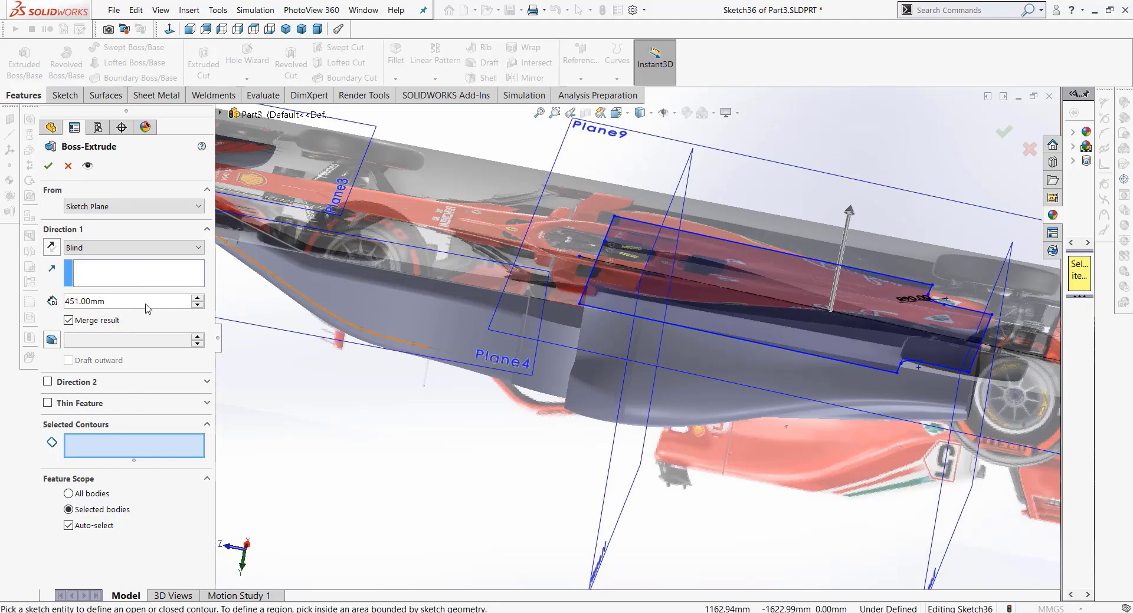
{"action": "type", "text": "1"}
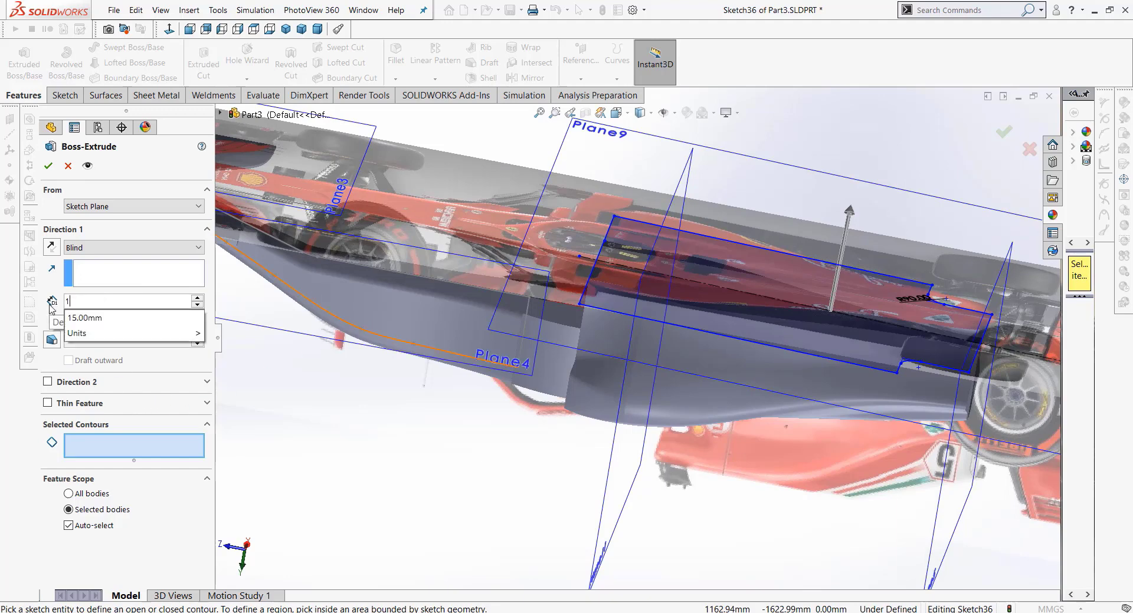
{"action": "type", "text": "0.00mm"}
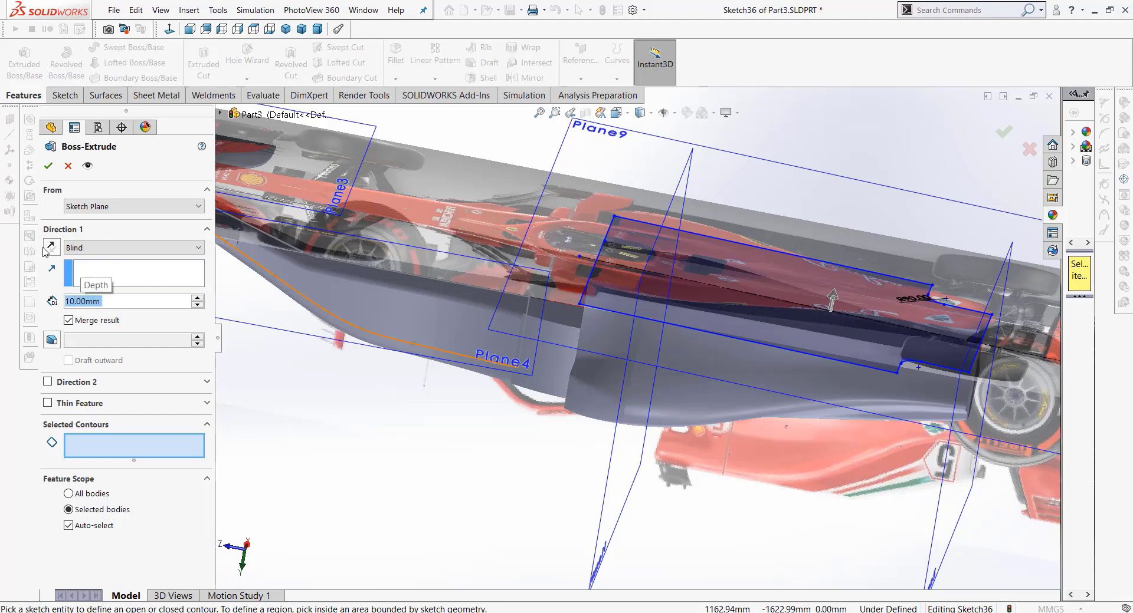
{"action": "left_click", "coordinate": [51, 246]}
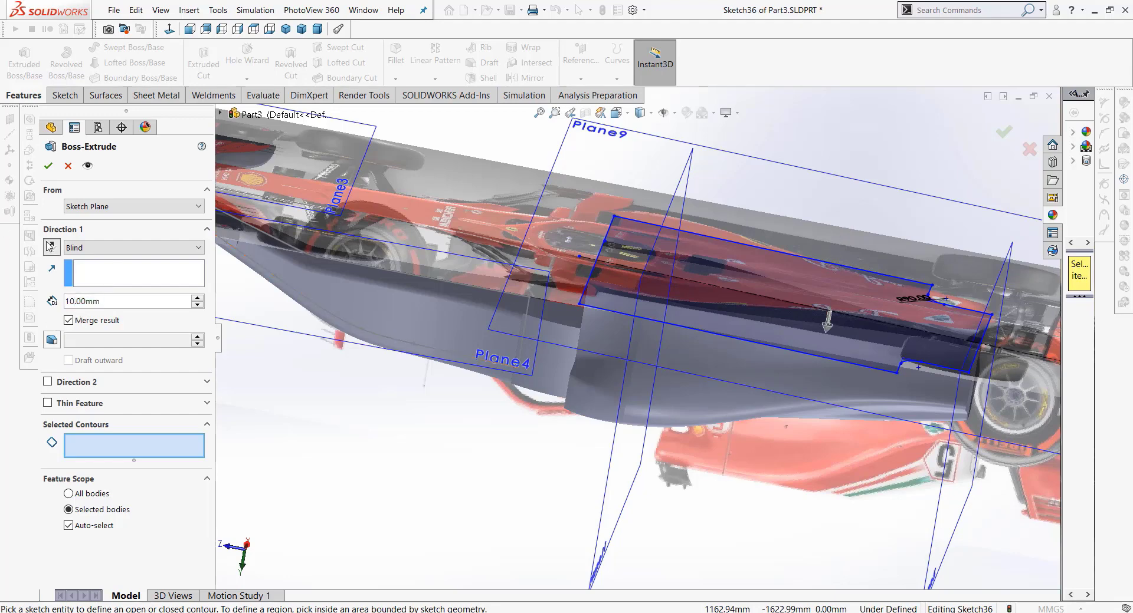
{"action": "left_click", "coordinate": [49, 167]}
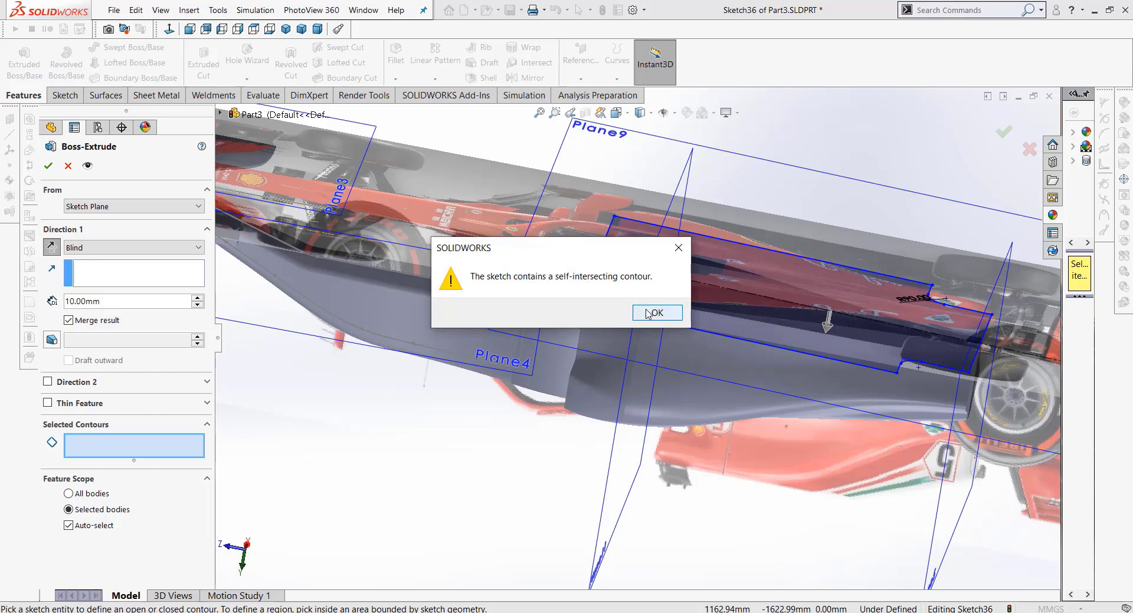
{"action": "left_click", "coordinate": [648, 314]}
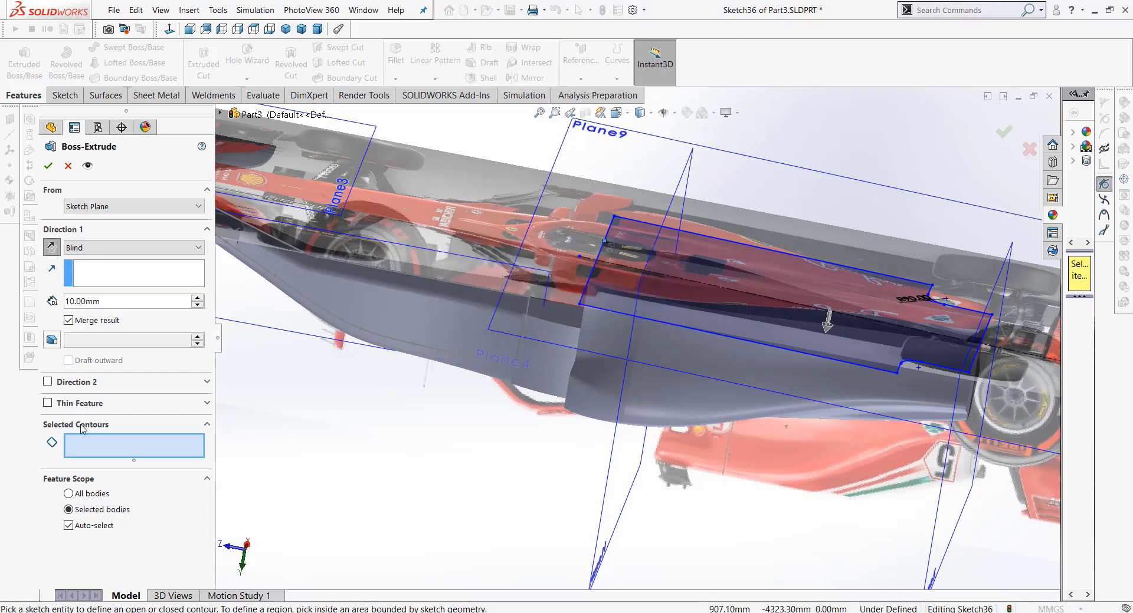
{"action": "left_click", "coordinate": [704, 322]}
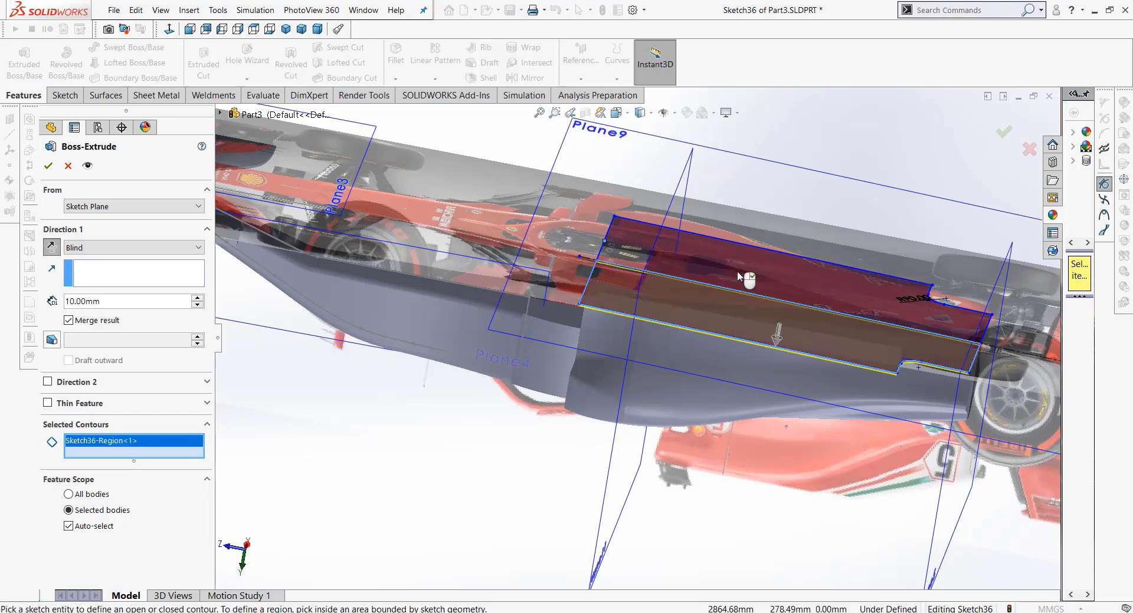
{"action": "left_click", "coordinate": [744, 263]}
{"action": "left_click", "coordinate": [49, 167]}
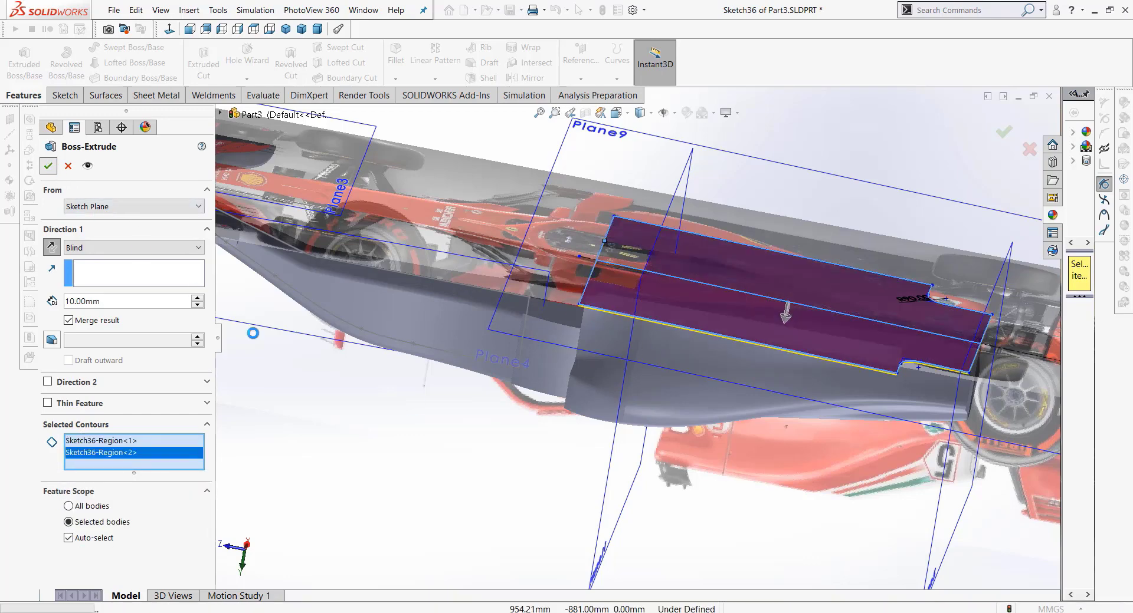
{"action": "middle_click_drag", "start_coordinate": [393, 442], "coordinate": [425, 197]}
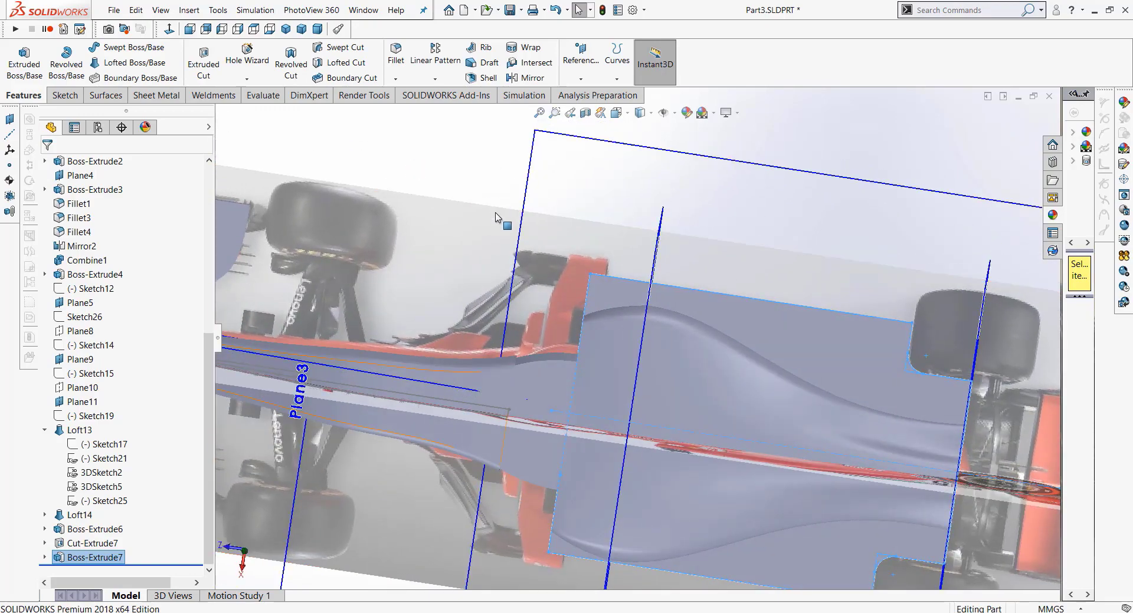
Step: Edit Boss-Extrude7 and increase its depth to 20 mm
{"action": "middle_click_drag", "start_coordinate": [495, 219], "coordinate": [450, 308]}
{"action": "mouse_move", "coordinate": [480, 392]}
{"action": "middle_mouse_down"}
{"action": "mouse_move", "coordinate": [459, 345]}
{"action": "mouse_move", "coordinate": [561, 505]}
{"action": "mouse_move", "coordinate": [488, 513]}
{"action": "mouse_move", "coordinate": [763, 392]}
{"action": "middle_mouse_up"}
{"action": "key", "text": "f"}
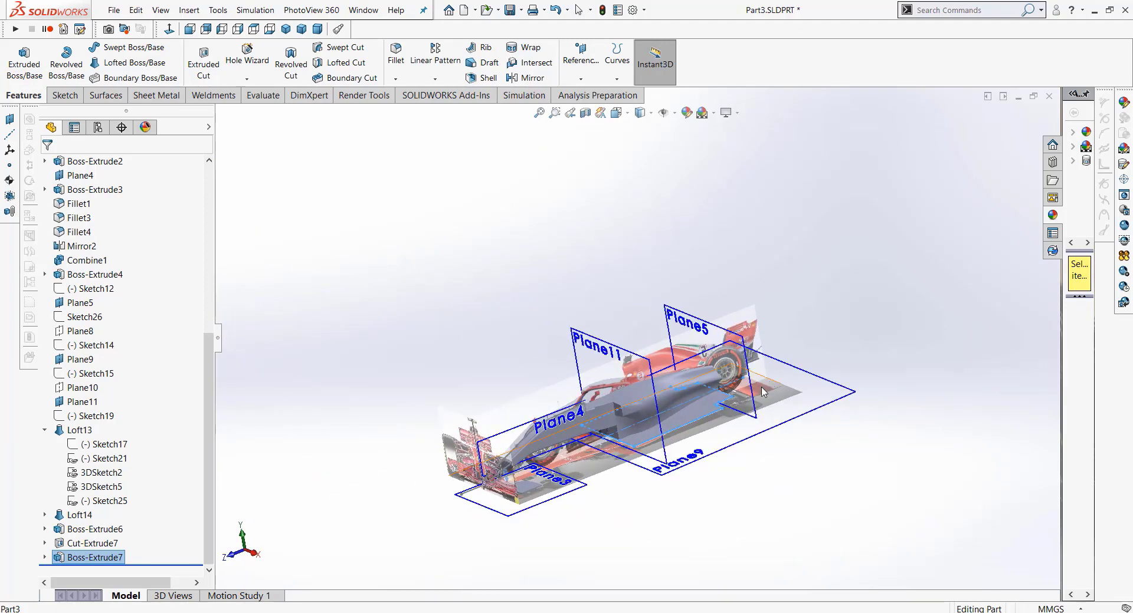
{"action": "scroll", "coordinate": [660, 444], "scroll_direction": "down", "scroll_amount": 3}
{"action": "scroll", "coordinate": [660, 445], "scroll_direction": "down", "scroll_amount": 2}
{"action": "left_click", "coordinate": [665, 451]}
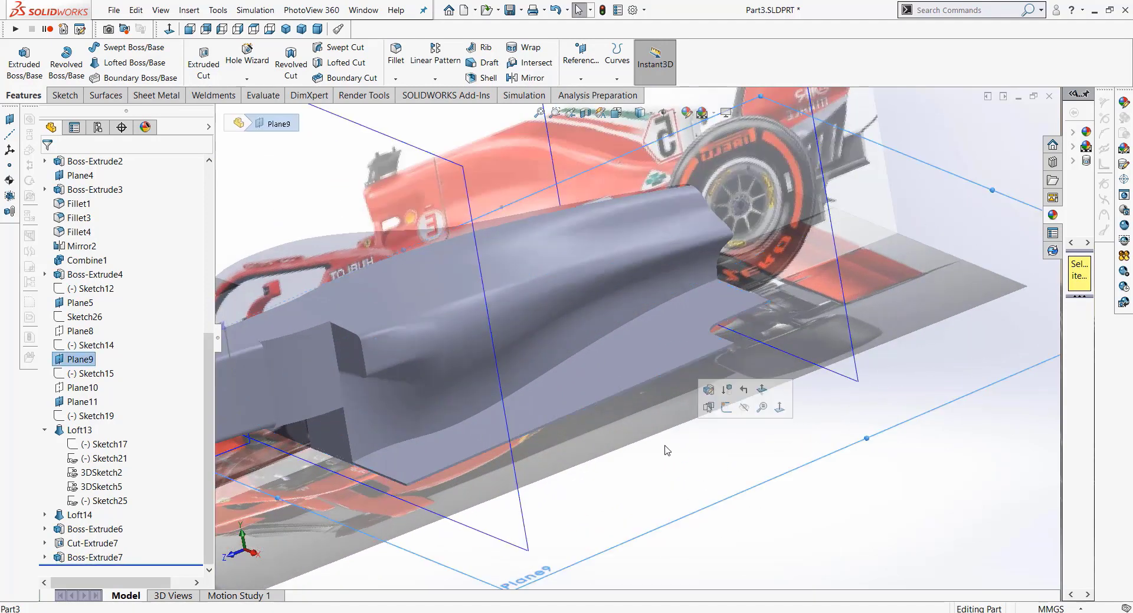
{"action": "middle_click_drag", "start_coordinate": [607, 475], "coordinate": [581, 423]}
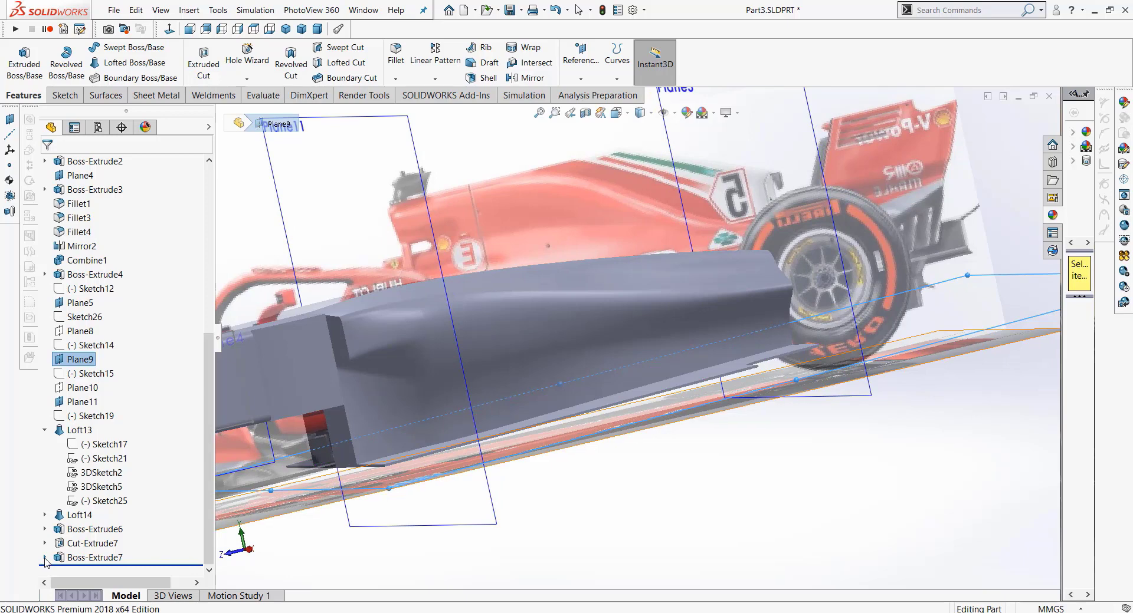
{"action": "left_click", "coordinate": [44, 558]}
{"action": "right_click", "coordinate": [75, 549]}
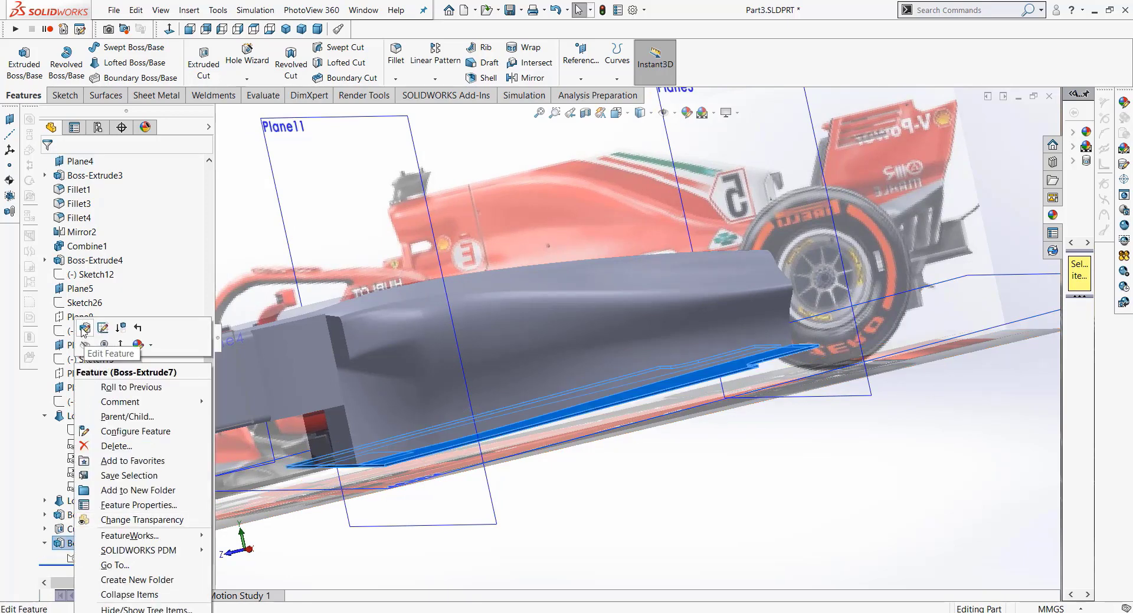
{"action": "left_click", "coordinate": [121, 352]}
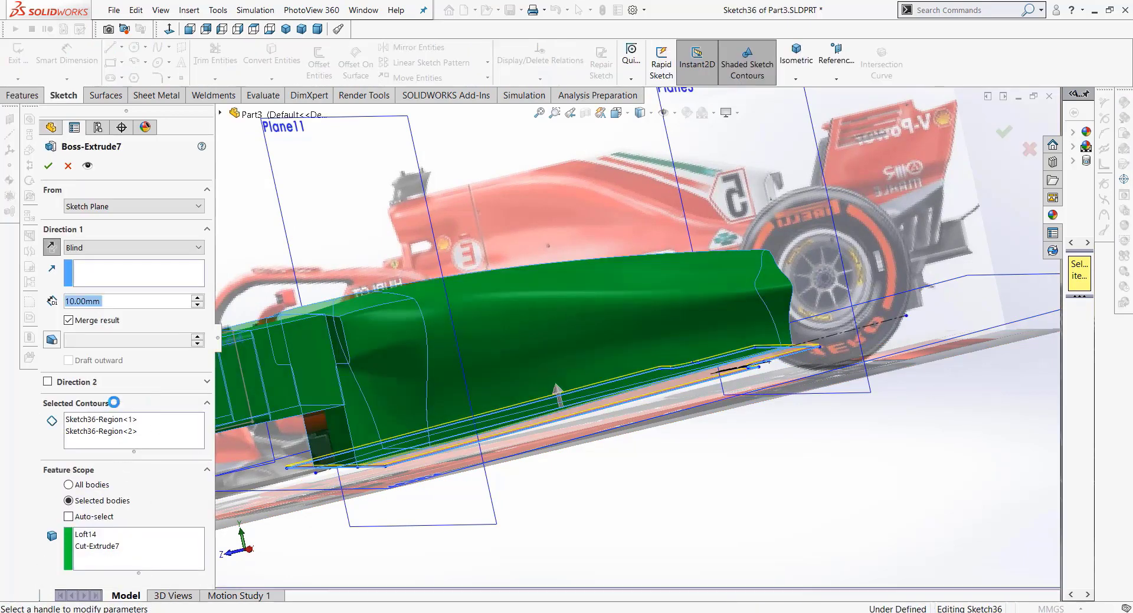
{"action": "left_click", "coordinate": [198, 298]}
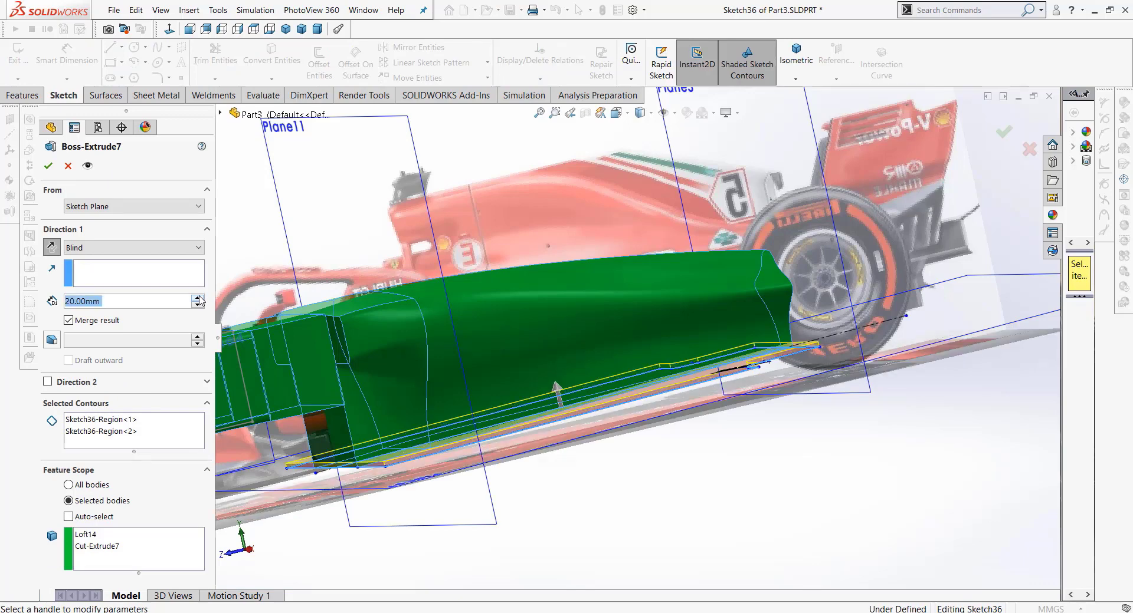
{"action": "left_click", "coordinate": [49, 165]}
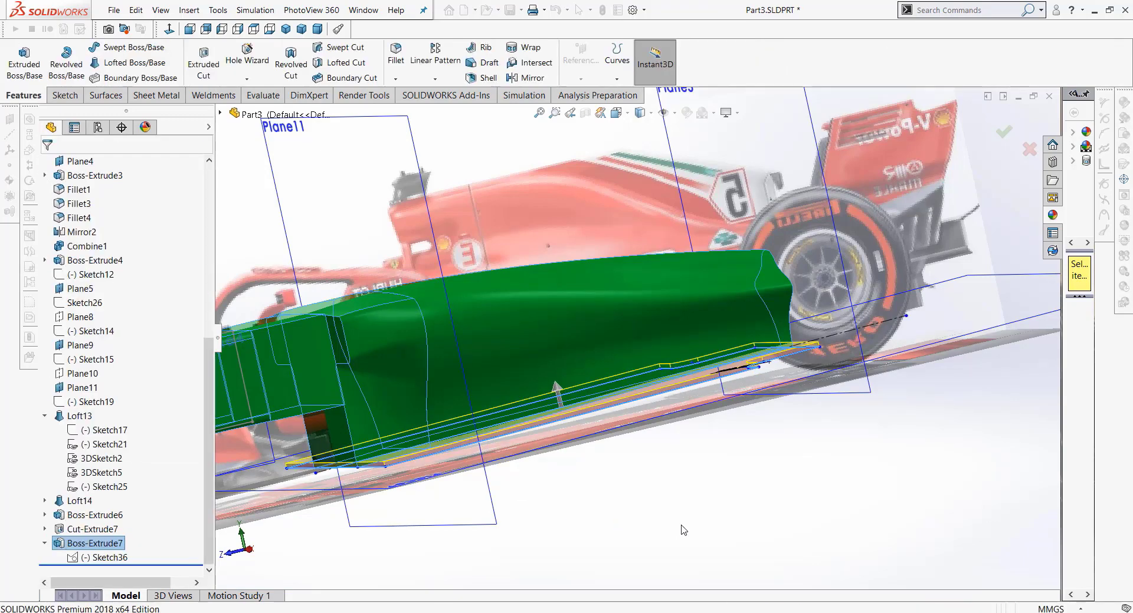
Step: Switch to the isometric view and delete Boss-Extrude6
{"action": "middle_click_drag", "start_coordinate": [654, 518], "coordinate": [669, 534]}
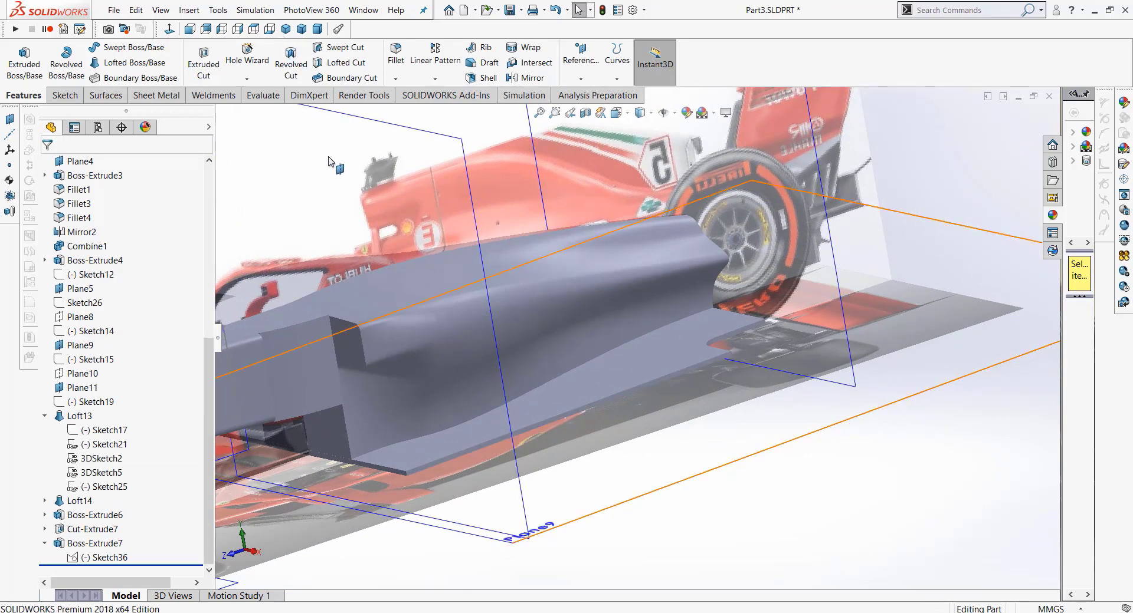
{"action": "left_click", "coordinate": [286, 29]}
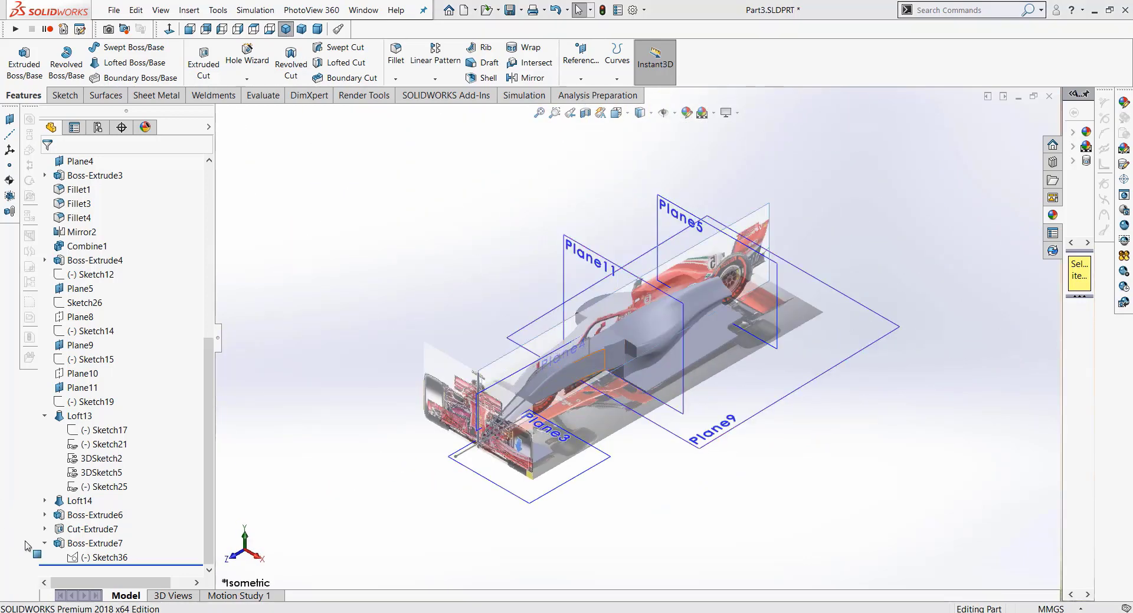
{"action": "left_click", "coordinate": [85, 516]}
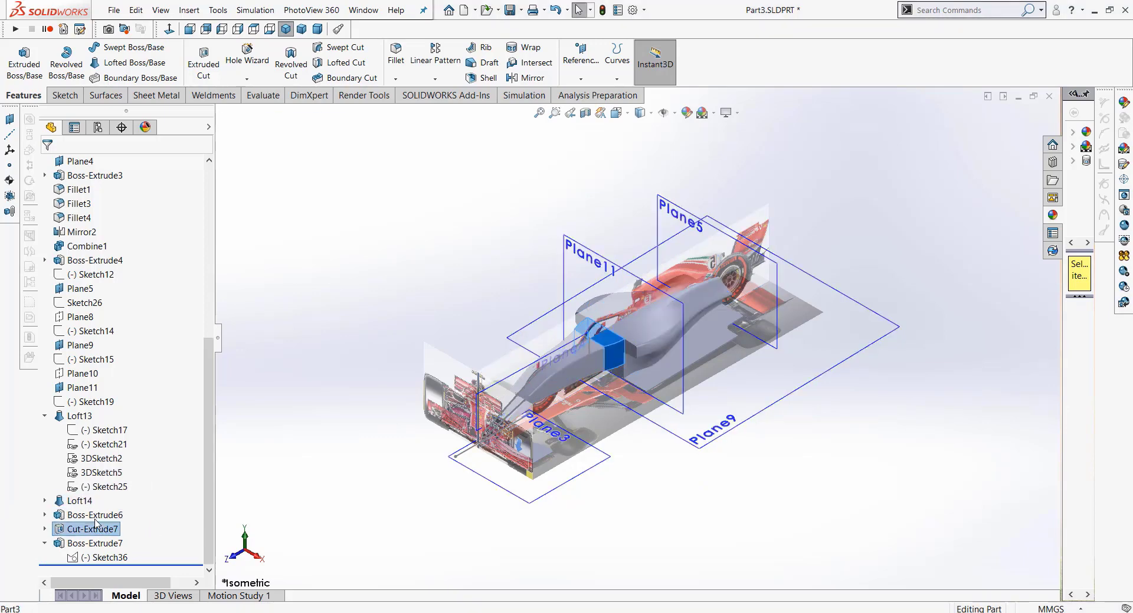
{"action": "right_click", "coordinate": [97, 516]}
{"action": "left_click", "coordinate": [136, 447]}
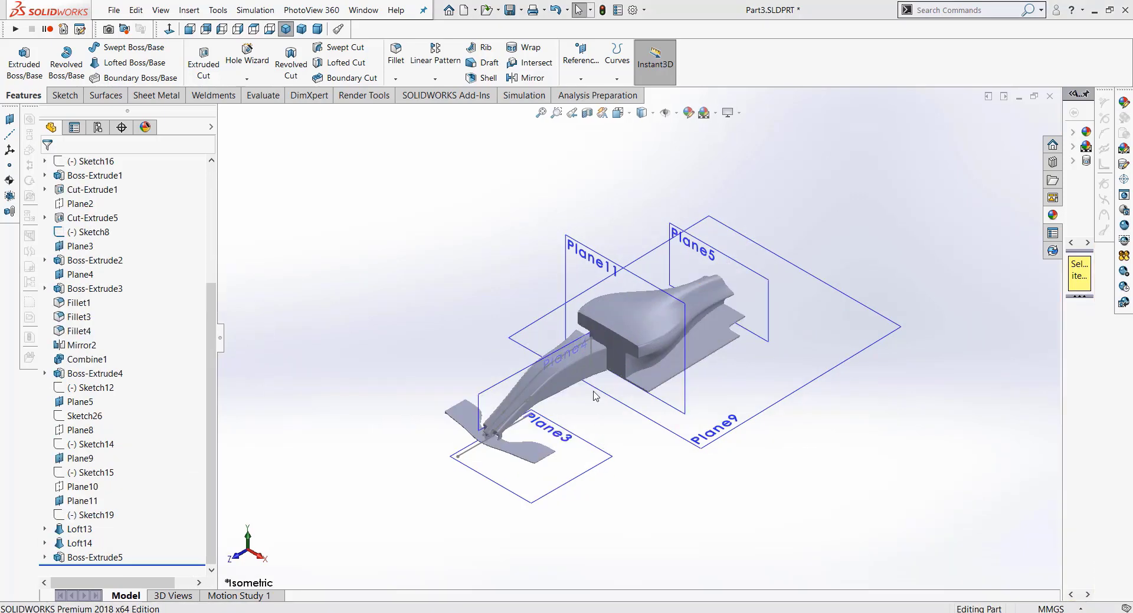
Step: Start a new sketch, Sketch37, on the Loft13 face
{"action": "left_click", "coordinate": [616, 338]}
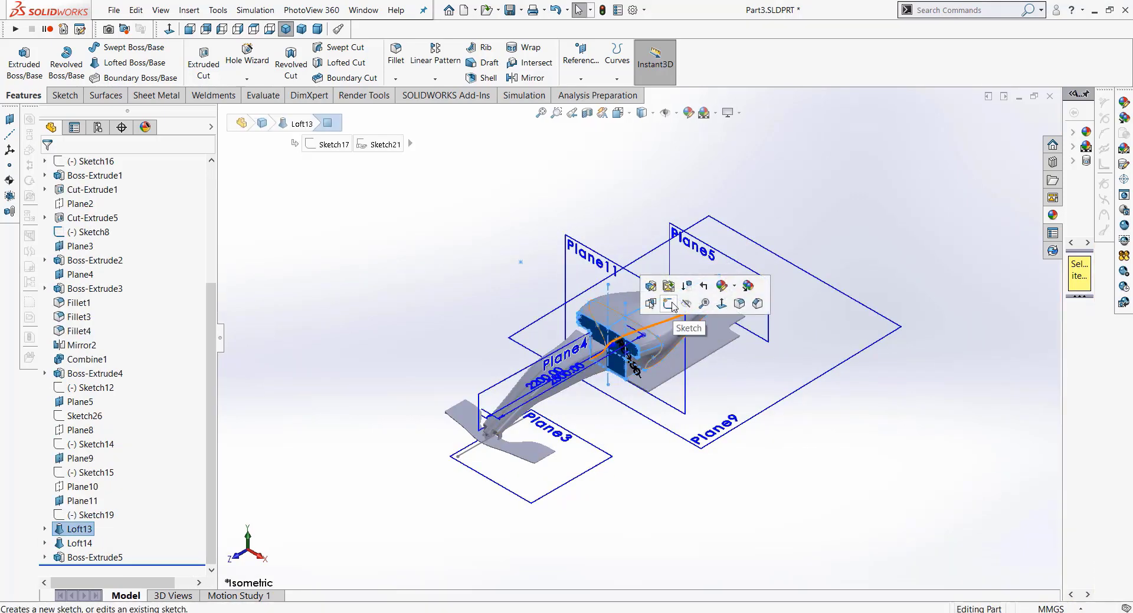
{"action": "left_click", "coordinate": [369, 319]}
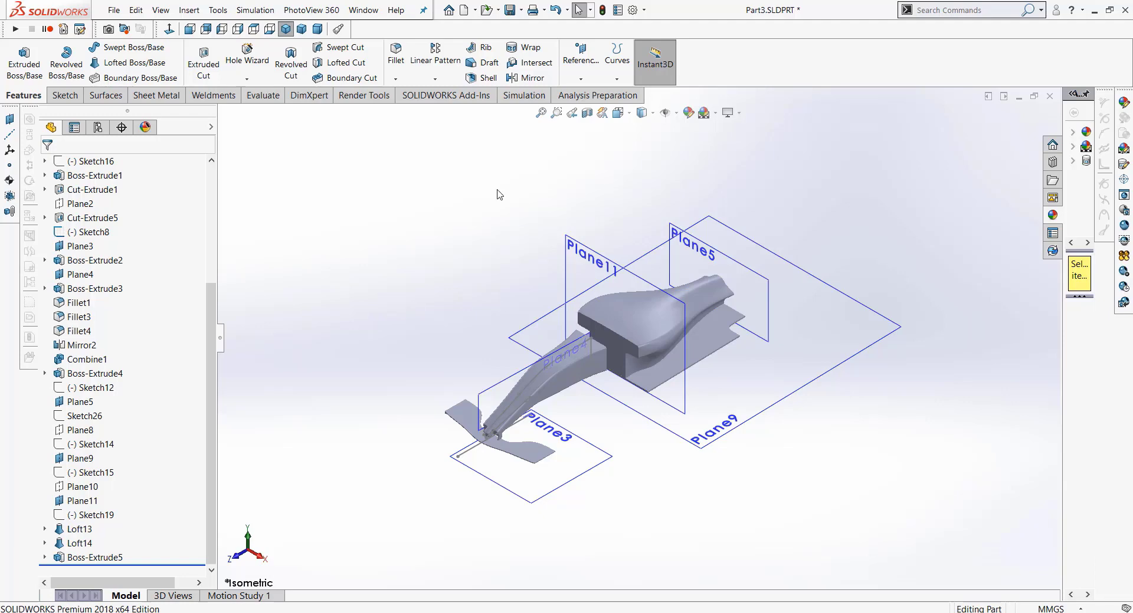
{"action": "left_click", "coordinate": [64, 95]}
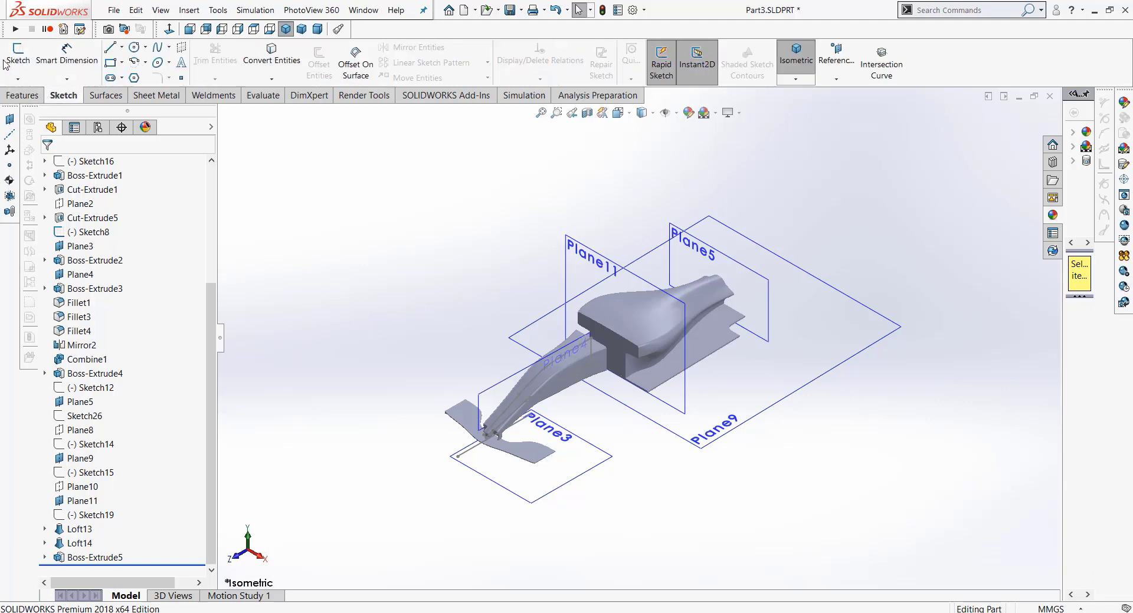
{"action": "left_click", "coordinate": [7, 61]}
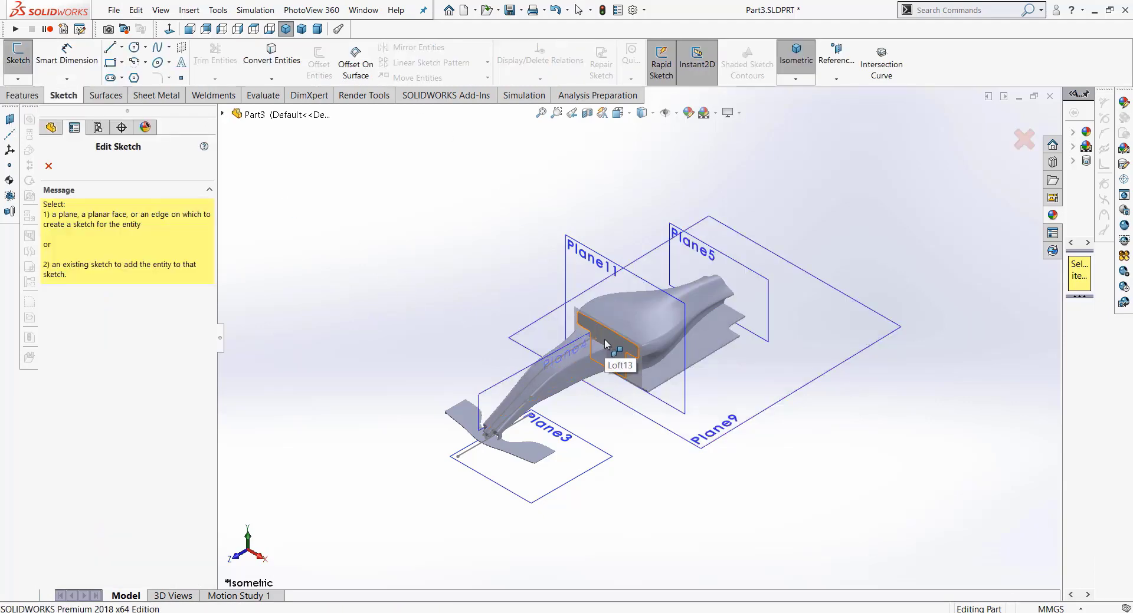
{"action": "left_click", "coordinate": [606, 344]}
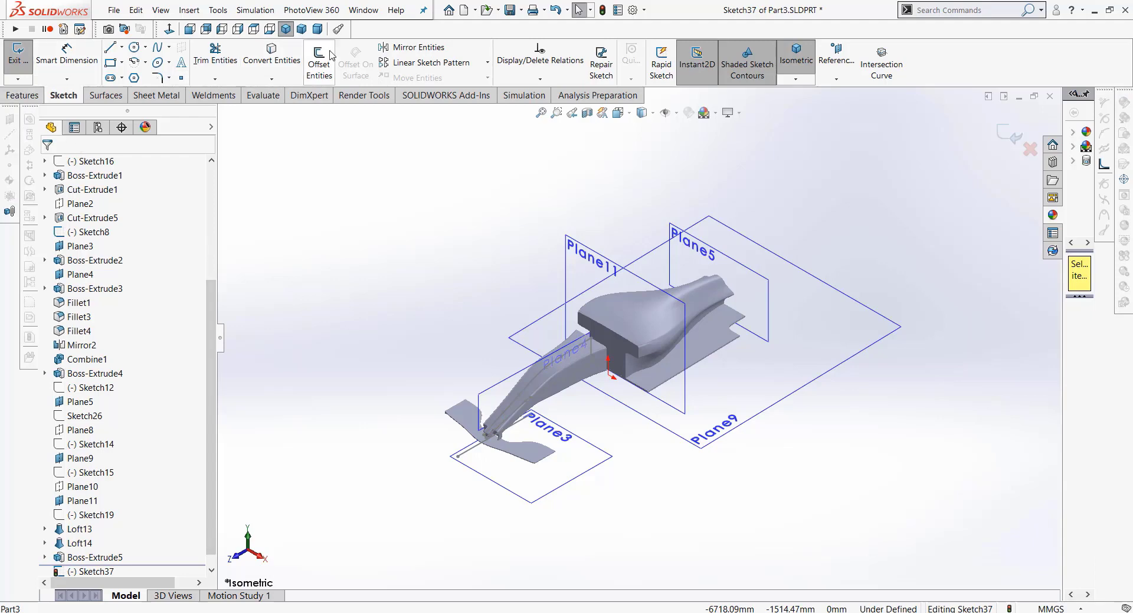
Step: Convert the face's edges into a closed rounded-rectangle profile in Sketch37
{"action": "left_click", "coordinate": [271, 59]}
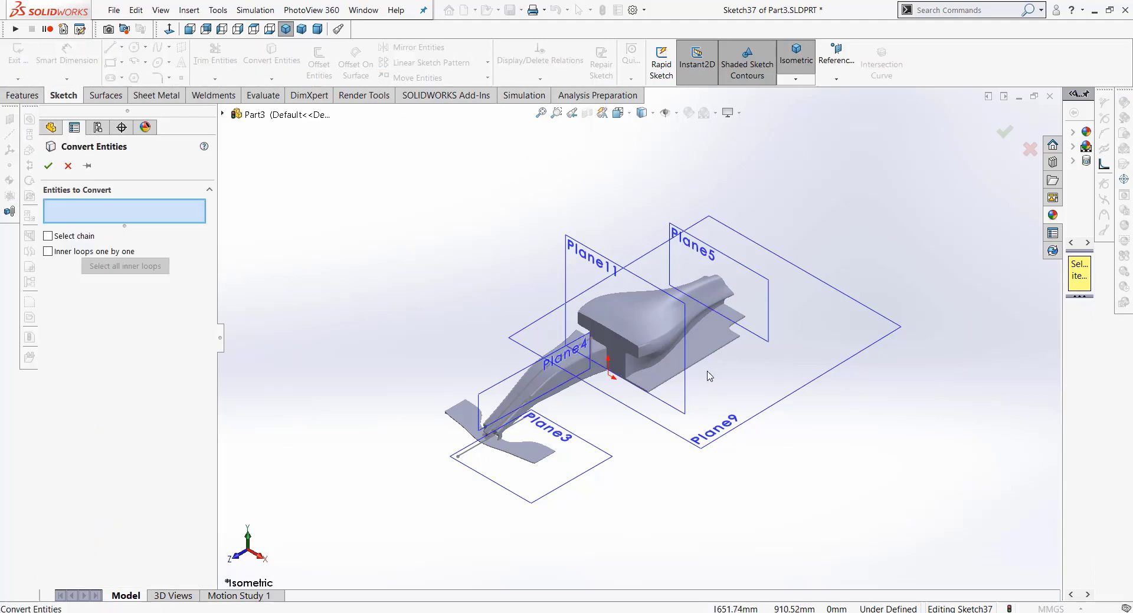
{"action": "scroll", "coordinate": [709, 376], "scroll_direction": "up", "scroll_amount": 5}
{"action": "scroll", "coordinate": [483, 340], "scroll_direction": "up", "scroll_amount": 5}
{"action": "scroll", "coordinate": [307, 354], "scroll_direction": "up", "scroll_amount": 4}
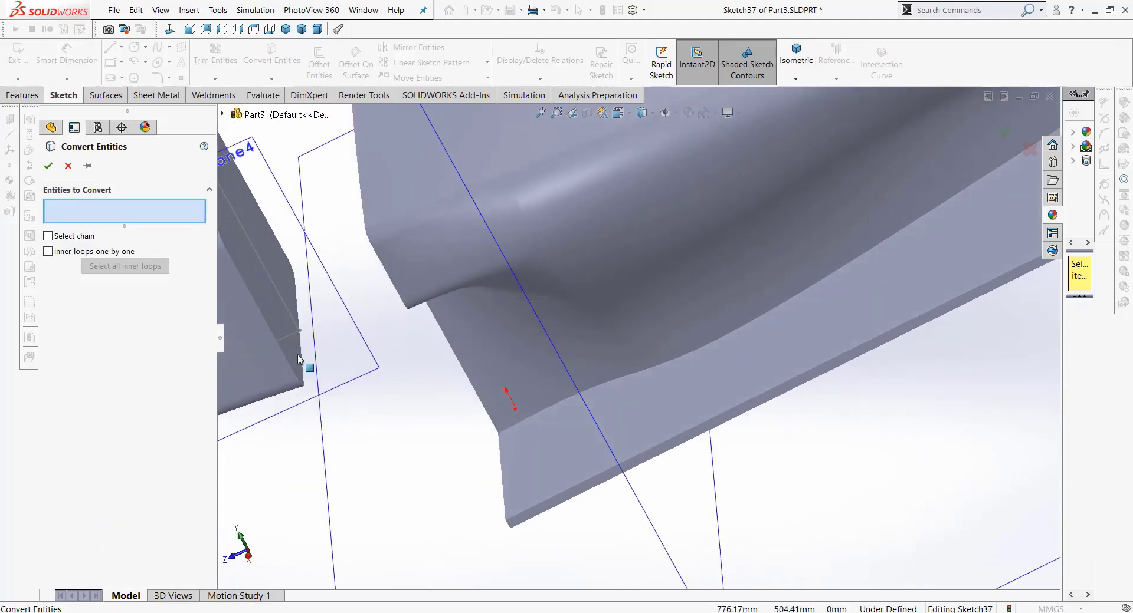
{"action": "left_click", "coordinate": [268, 313]}
{"action": "middle_click_drag", "start_coordinate": [395, 396], "coordinate": [412, 374]}
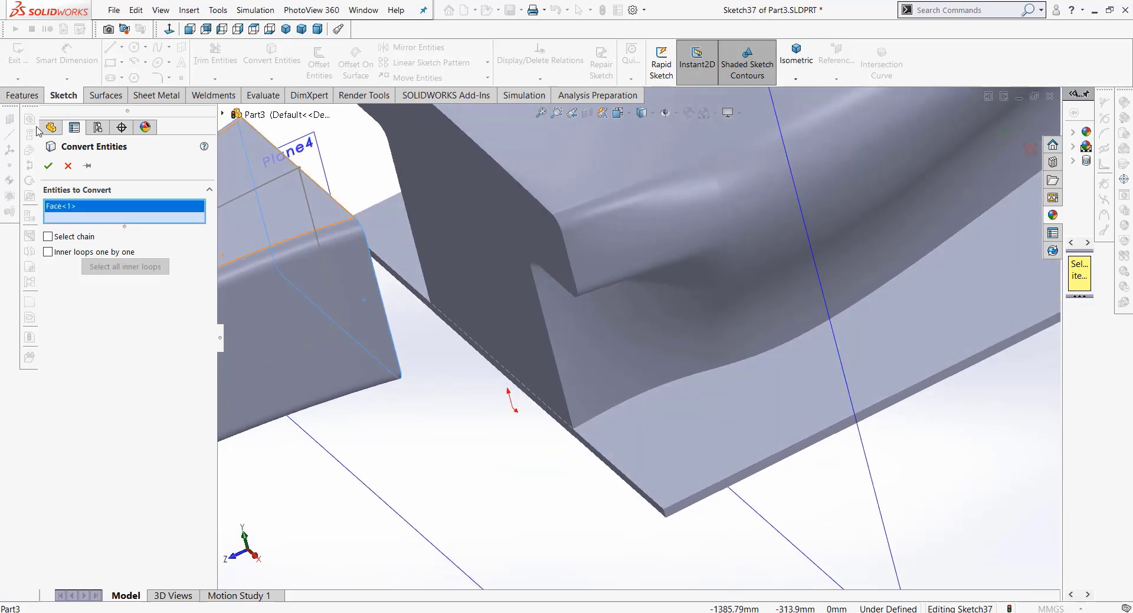
{"action": "left_click", "coordinate": [48, 166]}
{"action": "scroll", "coordinate": [489, 189], "scroll_direction": "down", "scroll_amount": 4}
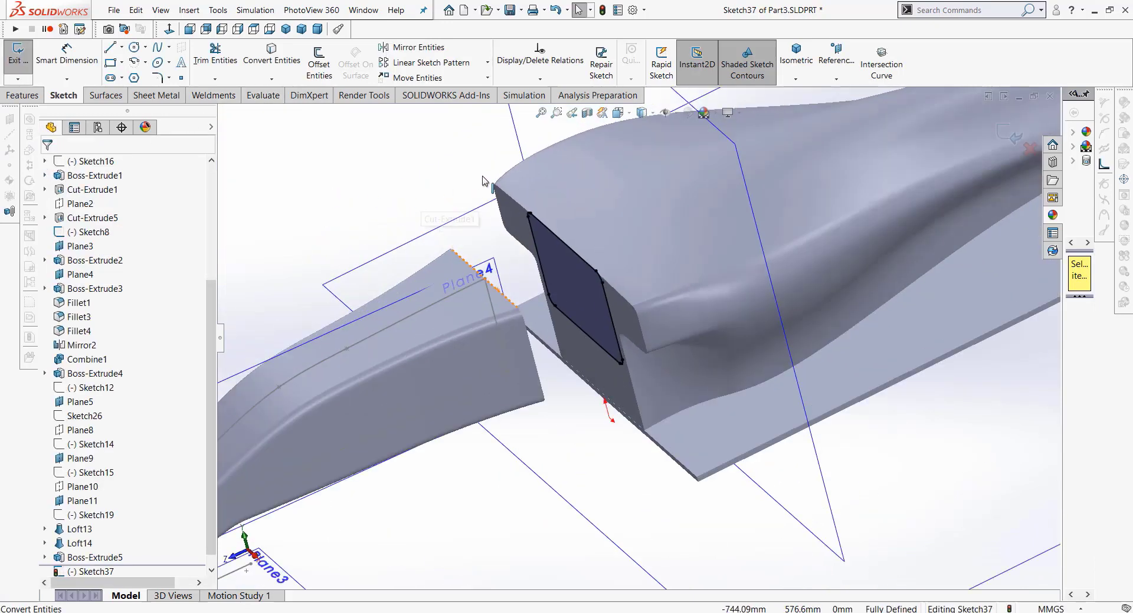
{"action": "scroll", "coordinate": [489, 187], "scroll_direction": "up", "scroll_amount": 2}
Step: Hide the Combine1 body so the sidepod inlet sketch is visible
{"action": "middle_click_drag", "start_coordinate": [488, 186], "coordinate": [531, 155]}
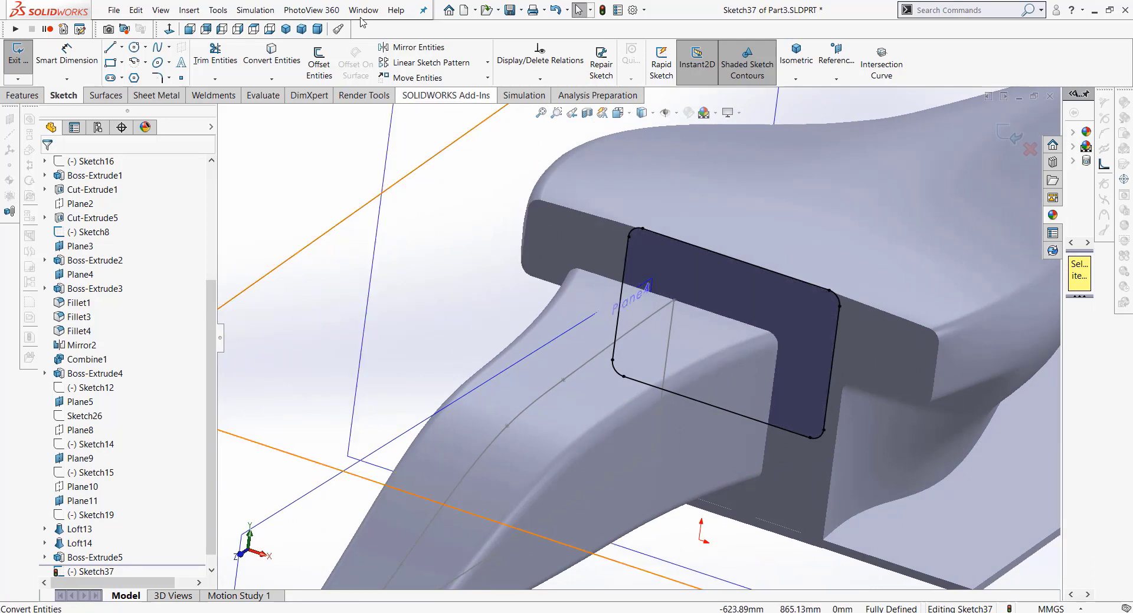
{"action": "left_click_drag", "start_coordinate": [211, 354], "coordinate": [210, 240]}
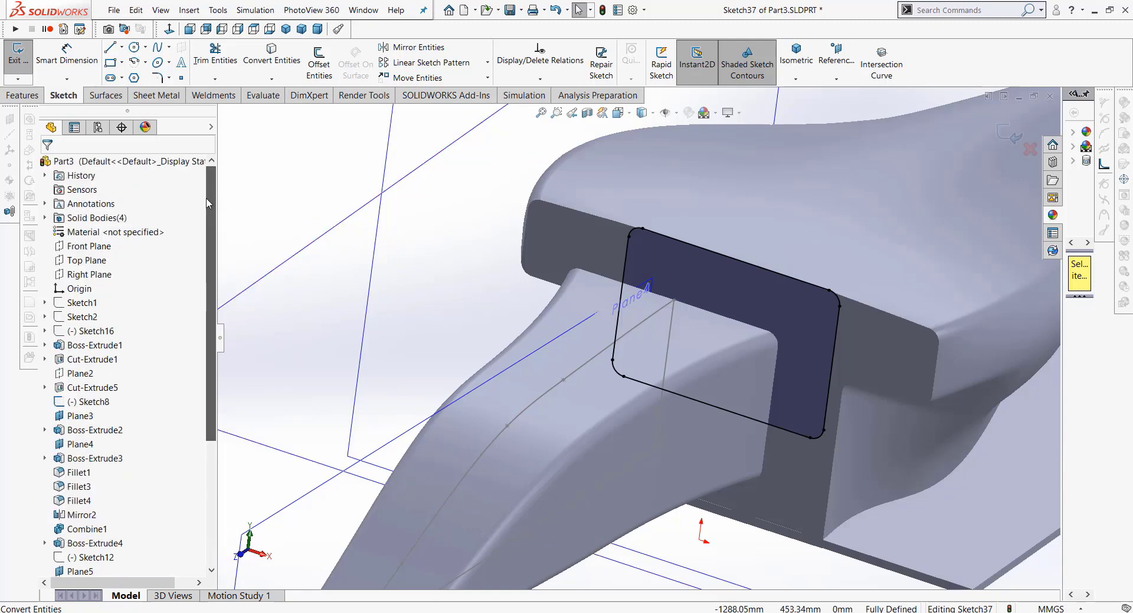
{"action": "left_click", "coordinate": [94, 247]}
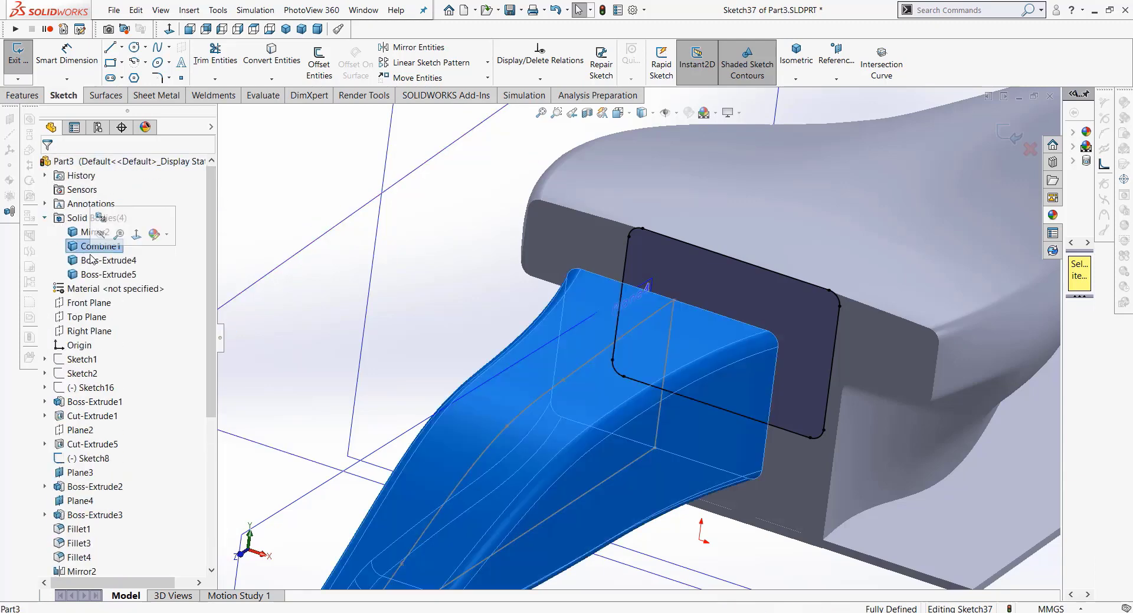
{"action": "left_click", "coordinate": [101, 236]}
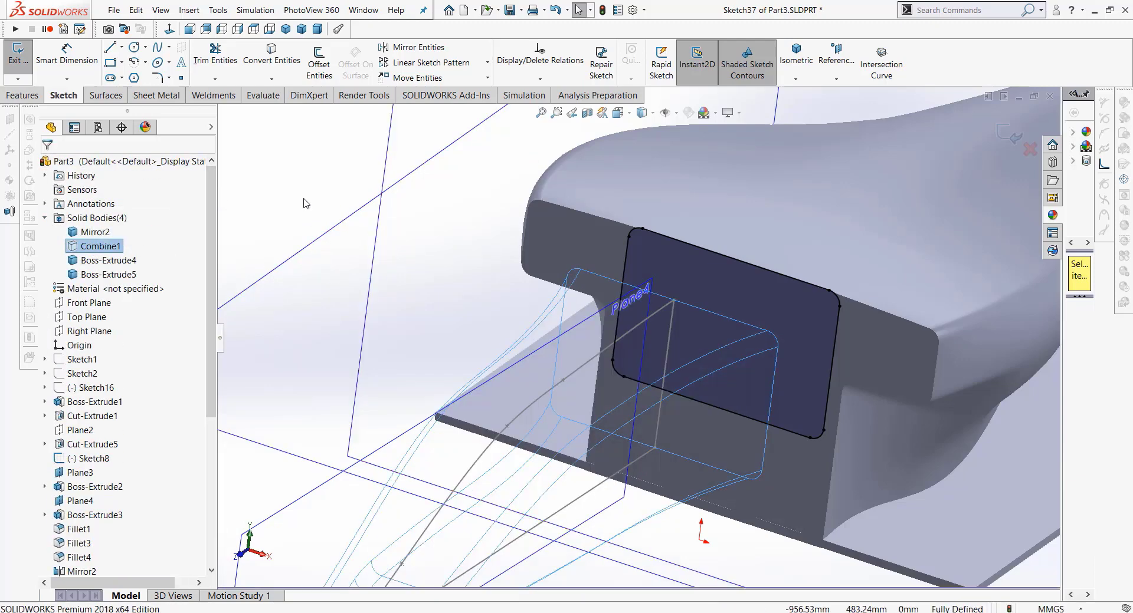
Step: In the Front view, draw a vertical centerline up through the origin
{"action": "left_click", "coordinate": [204, 30]}
{"action": "left_click", "coordinate": [190, 29]}
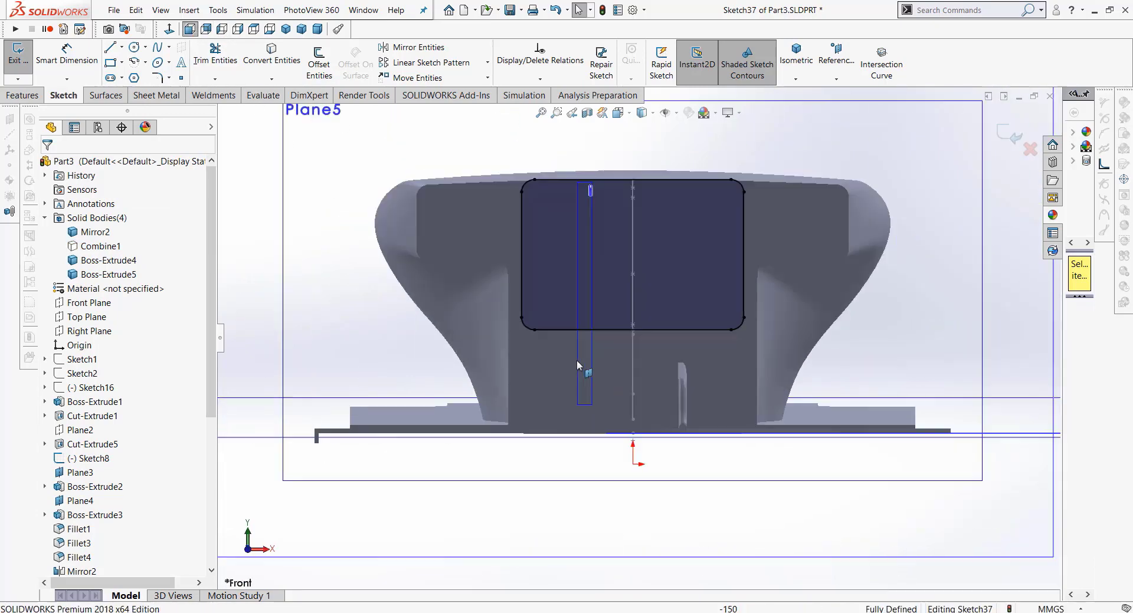
{"action": "scroll", "coordinate": [773, 207], "scroll_direction": "down", "scroll_amount": 3}
{"action": "scroll", "coordinate": [758, 196], "scroll_direction": "up", "scroll_amount": 5}
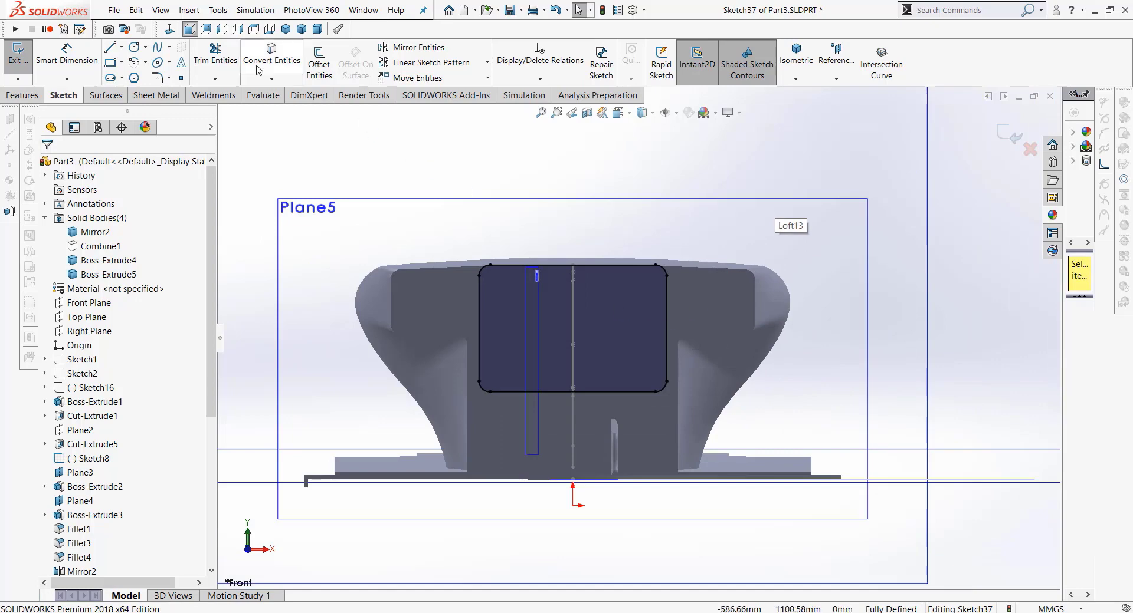
{"action": "left_click", "coordinate": [122, 46]}
{"action": "left_click", "coordinate": [137, 76]}
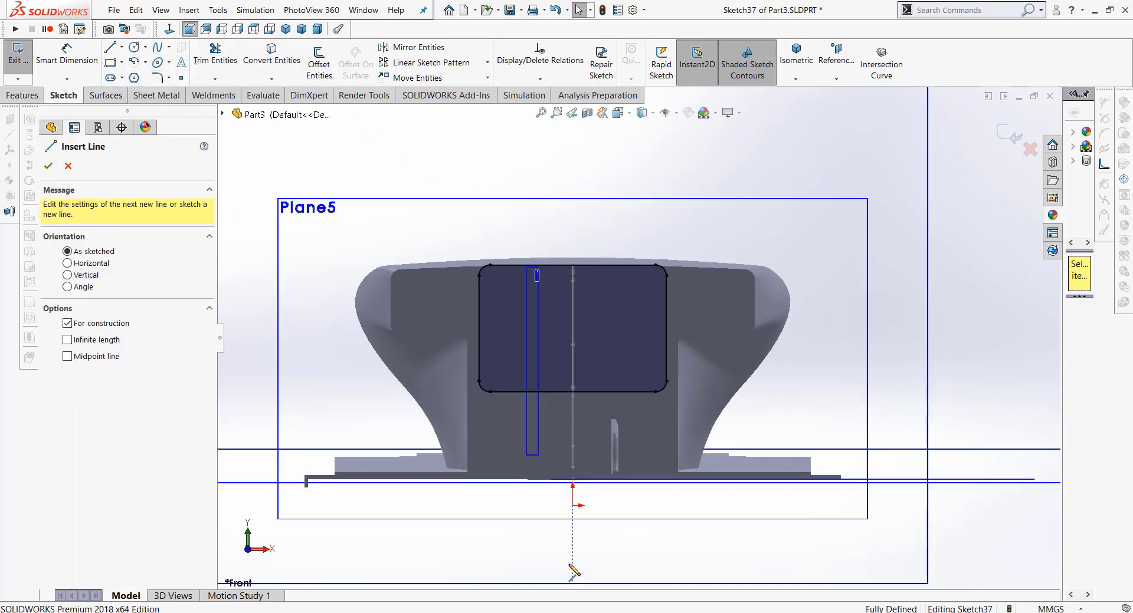
{"action": "left_click_drag", "start_coordinate": [572, 559], "coordinate": [572, 170]}
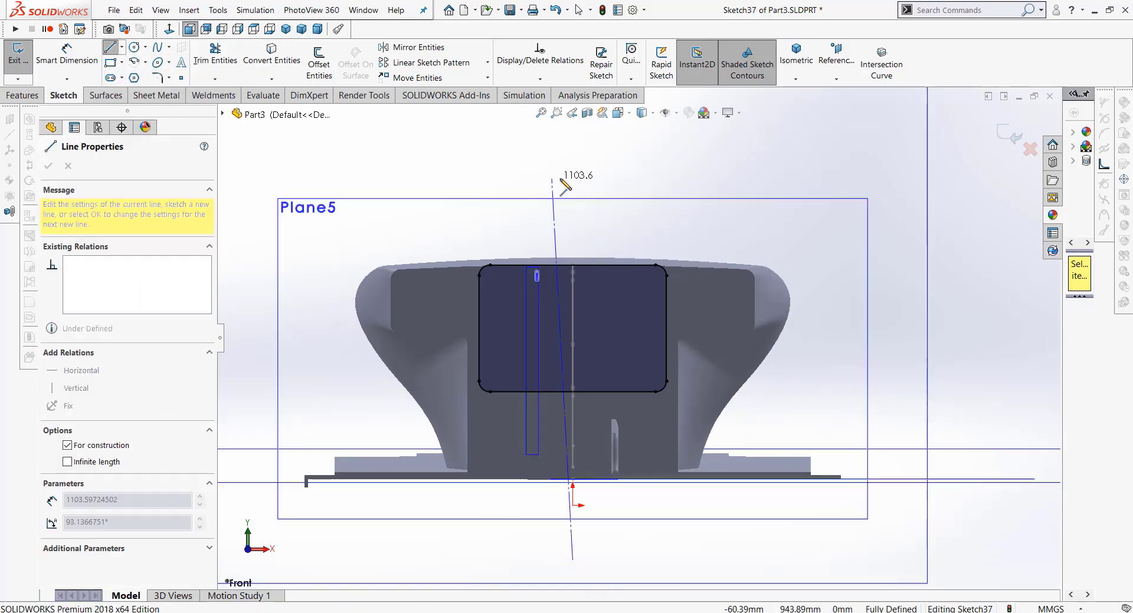
{"action": "right_click", "coordinate": [592, 171]}
{"action": "left_click", "coordinate": [640, 170]}
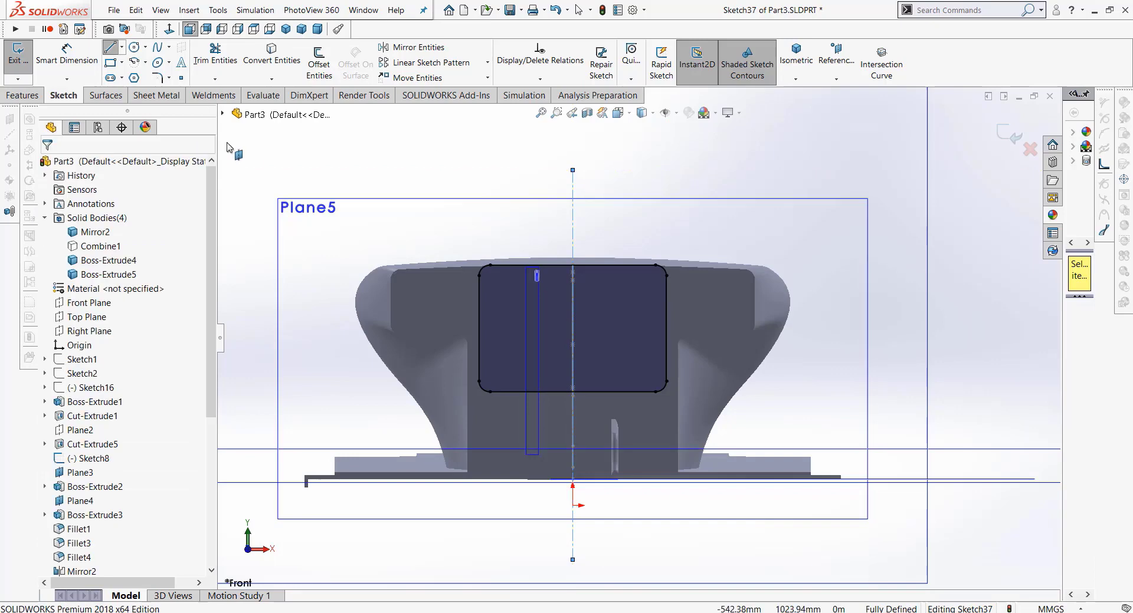
Step: Project the Loft13 body's curved top edge into the sketch as a 989.08 mm curve
{"action": "left_click", "coordinate": [262, 53]}
{"action": "scroll", "coordinate": [656, 292], "scroll_direction": "down", "scroll_amount": 3}
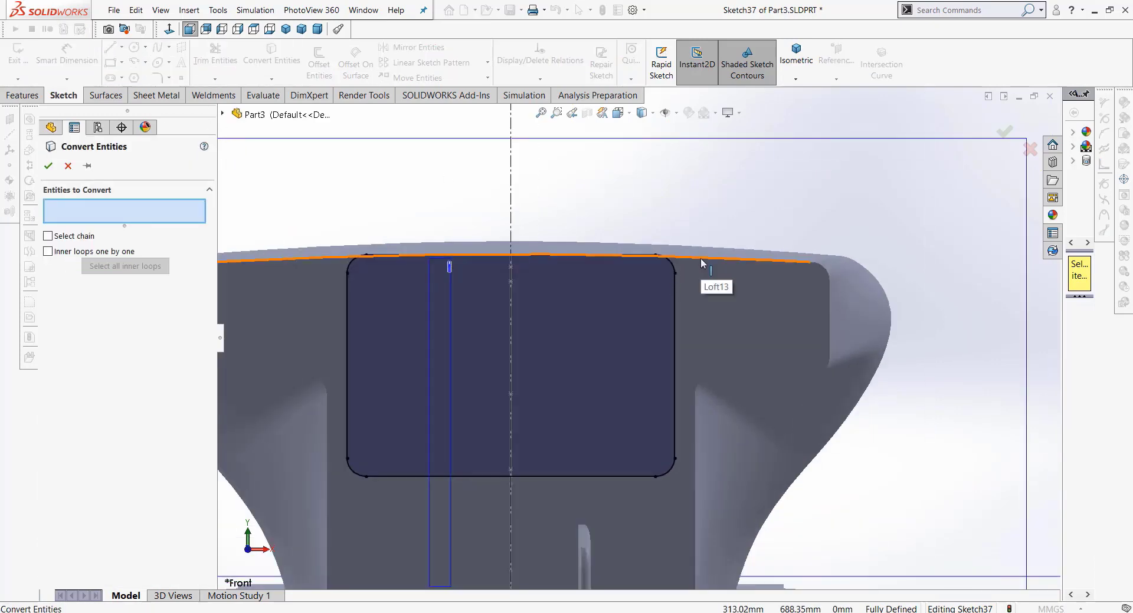
{"action": "left_click", "coordinate": [702, 264]}
{"action": "left_click", "coordinate": [49, 167]}
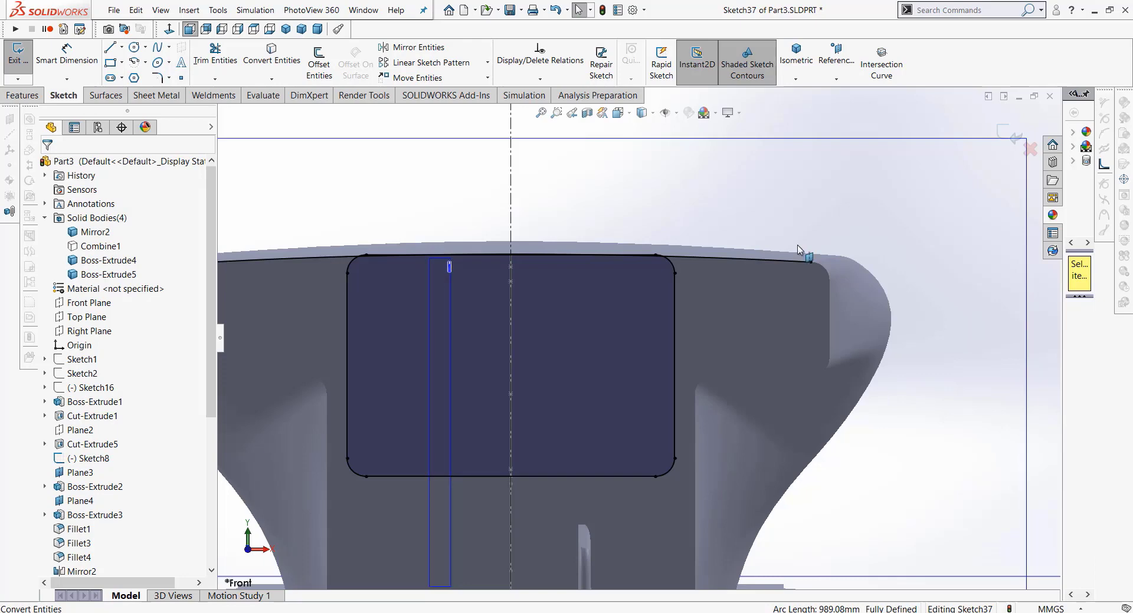
Step: Power-trim away the rectangle's top line and both sides
{"action": "left_click", "coordinate": [216, 59]}
{"action": "mouse_move", "coordinate": [424, 235]}
{"action": "left_mouse_down"}
{"action": "mouse_move", "coordinate": [382, 271]}
{"action": "mouse_move", "coordinate": [643, 255]}
{"action": "left_mouse_up"}
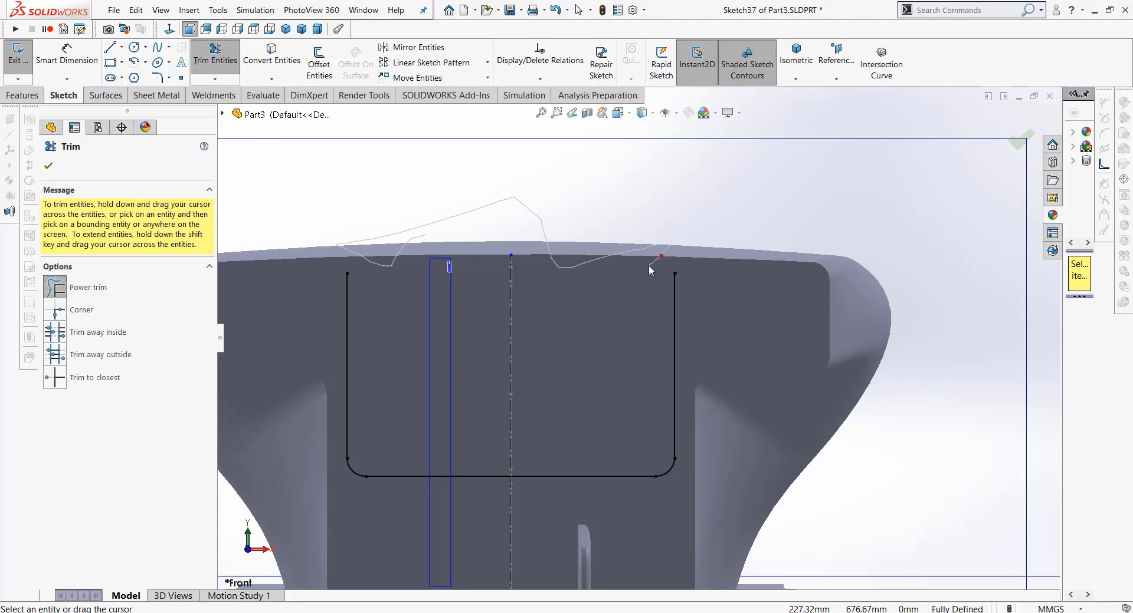
{"action": "left_click_drag", "start_coordinate": [646, 291], "coordinate": [728, 403]}
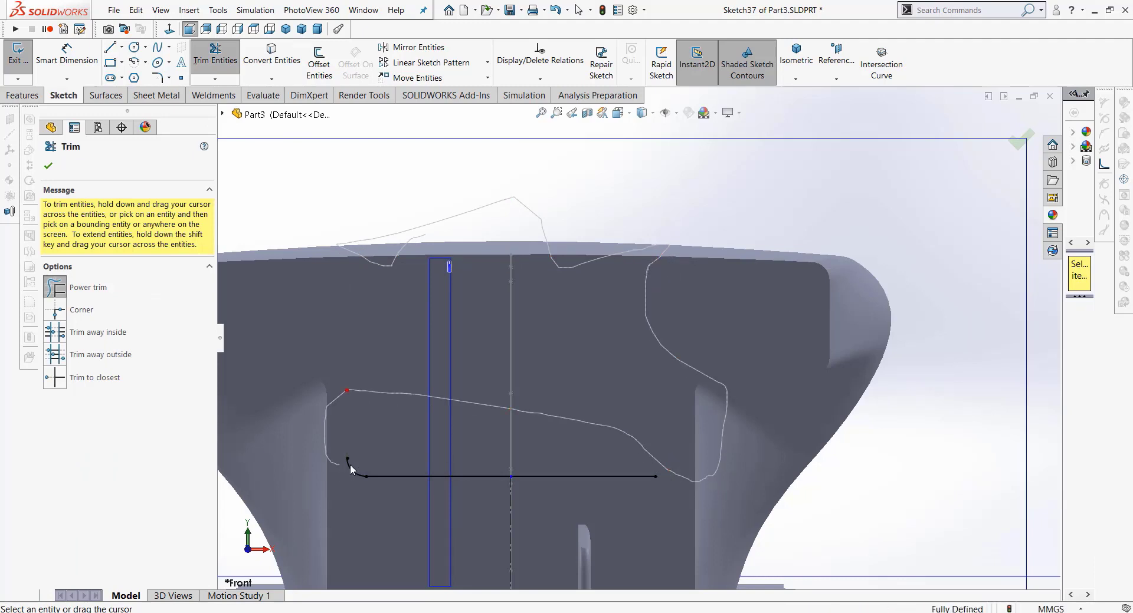
{"action": "left_click_drag", "start_coordinate": [328, 405], "coordinate": [370, 462]}
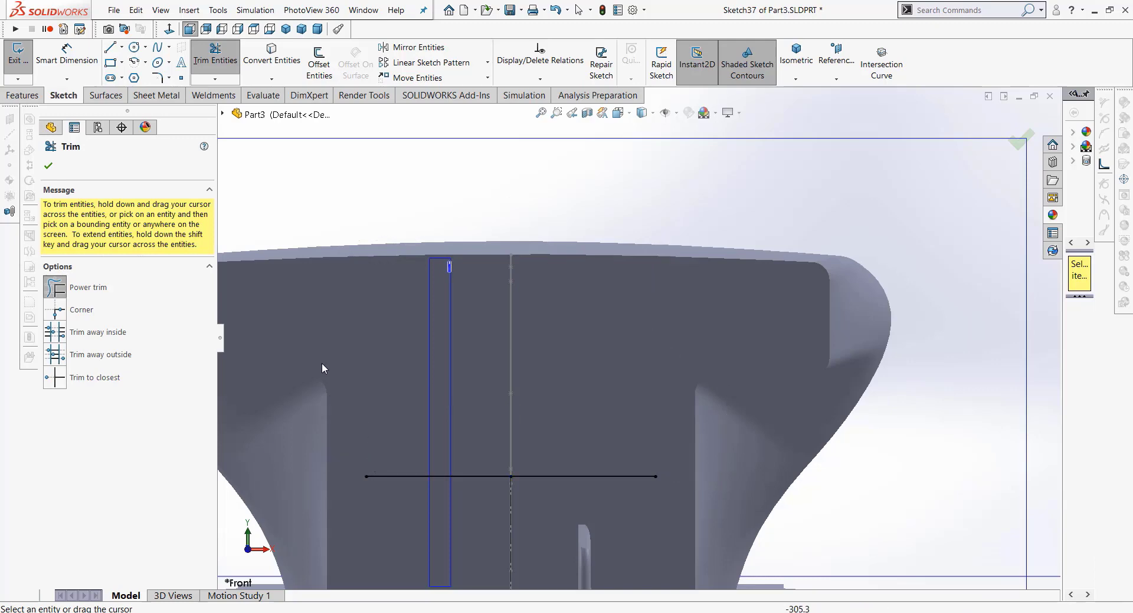
Step: Convert the body's curved top edge into the sketch again
{"action": "left_click", "coordinate": [48, 165]}
{"action": "left_click", "coordinate": [272, 59]}
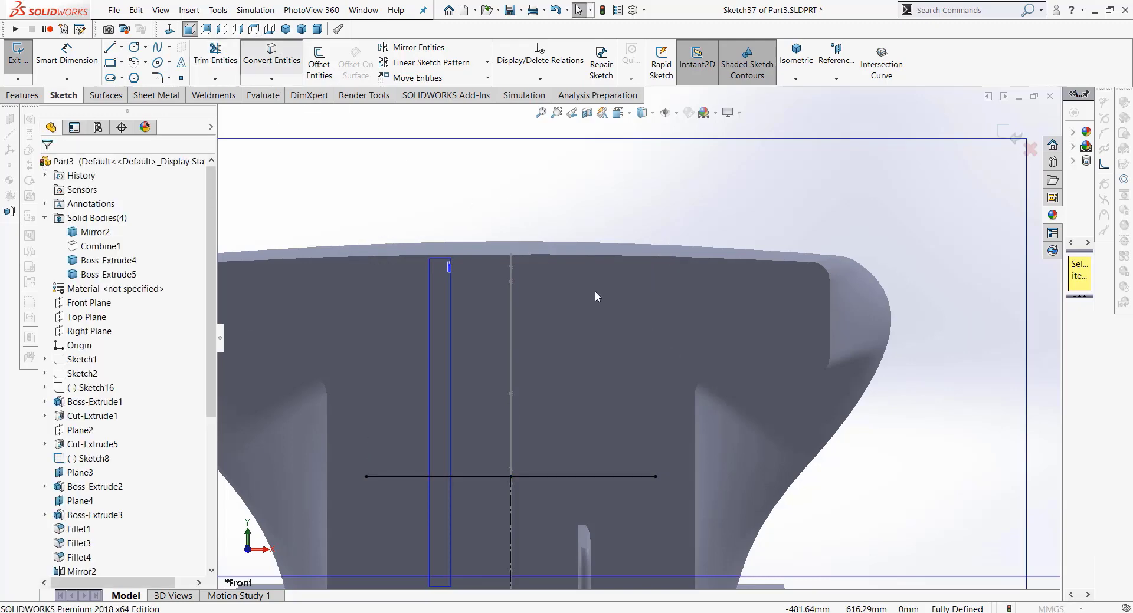
{"action": "left_click", "coordinate": [589, 258]}
{"action": "left_click", "coordinate": [48, 165]}
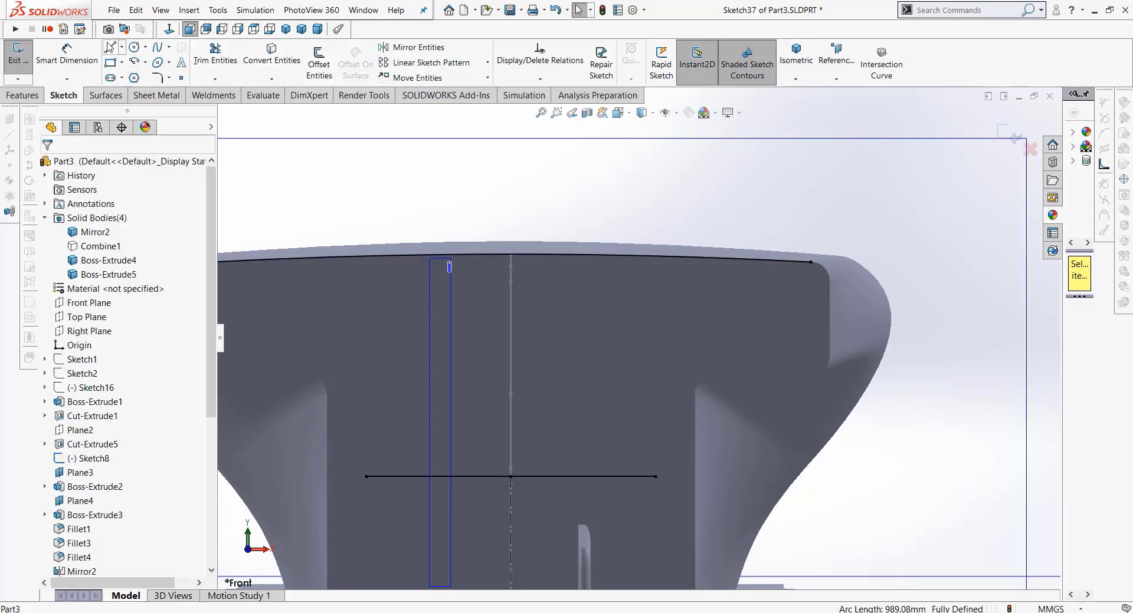
Step: Extend the bottom line right and draw the right vertical side up to the top edge
{"action": "left_click", "coordinate": [109, 47]}
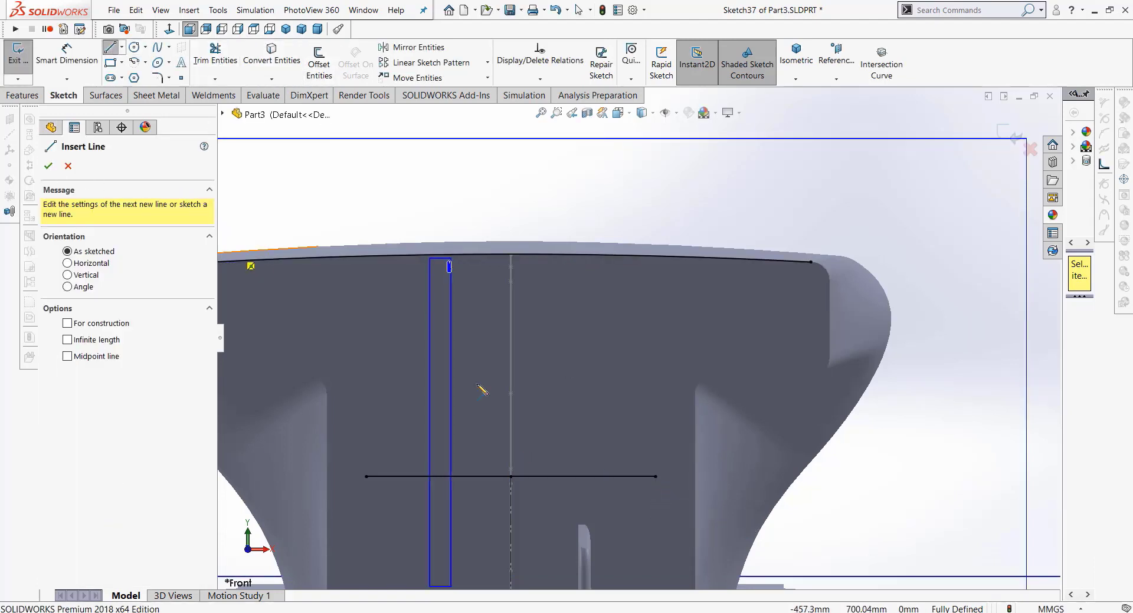
{"action": "left_click", "coordinate": [657, 477]}
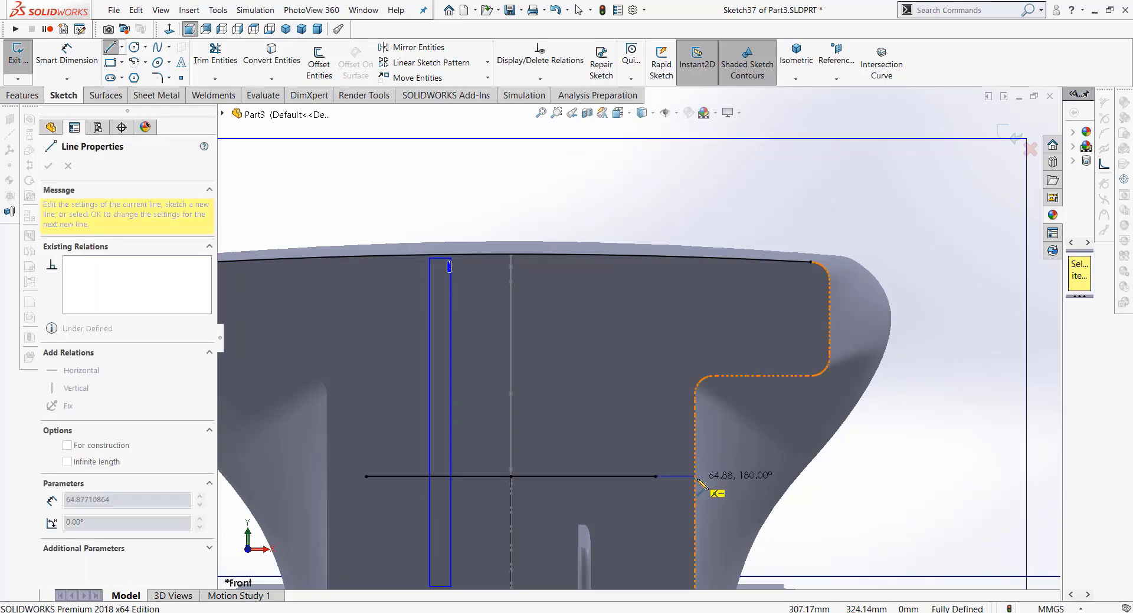
{"action": "left_click", "coordinate": [695, 477]}
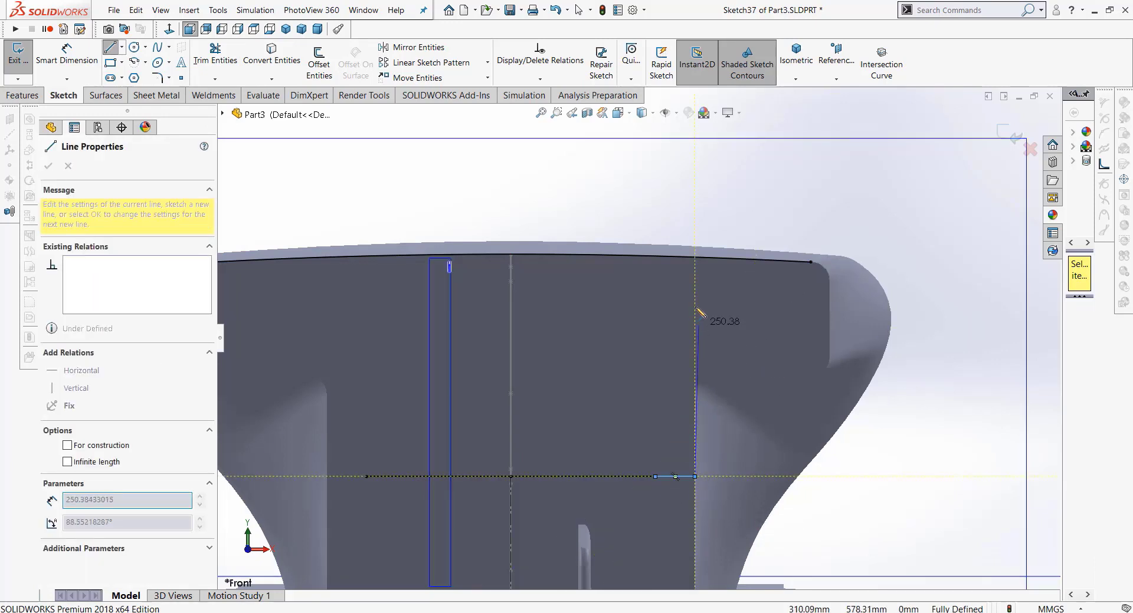
{"action": "left_click", "coordinate": [695, 257]}
{"action": "right_click", "coordinate": [602, 321]}
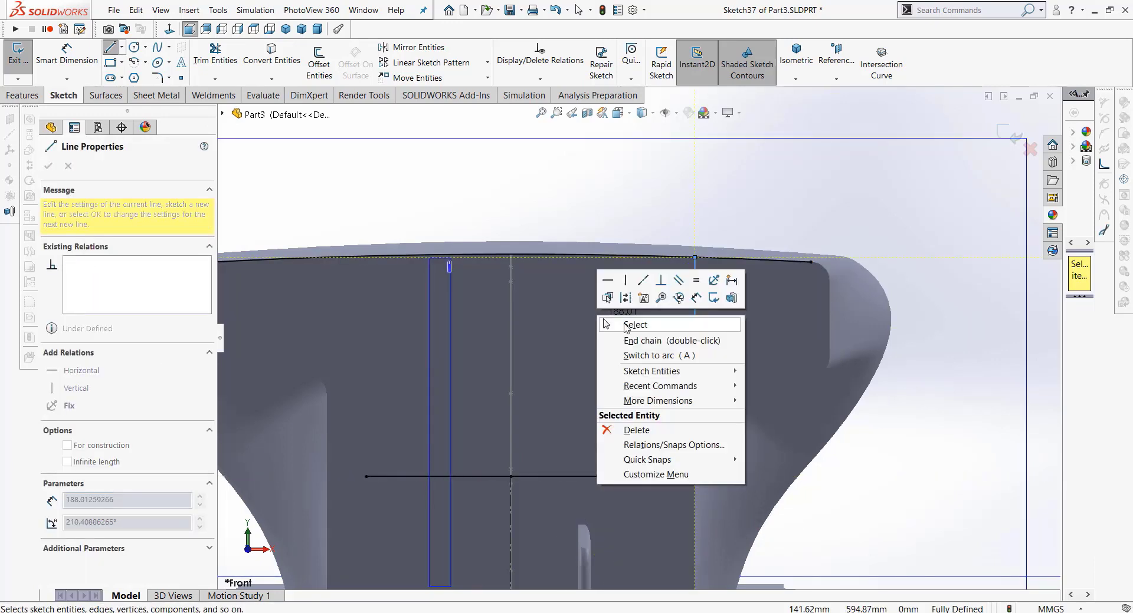
{"action": "left_click", "coordinate": [617, 322]}
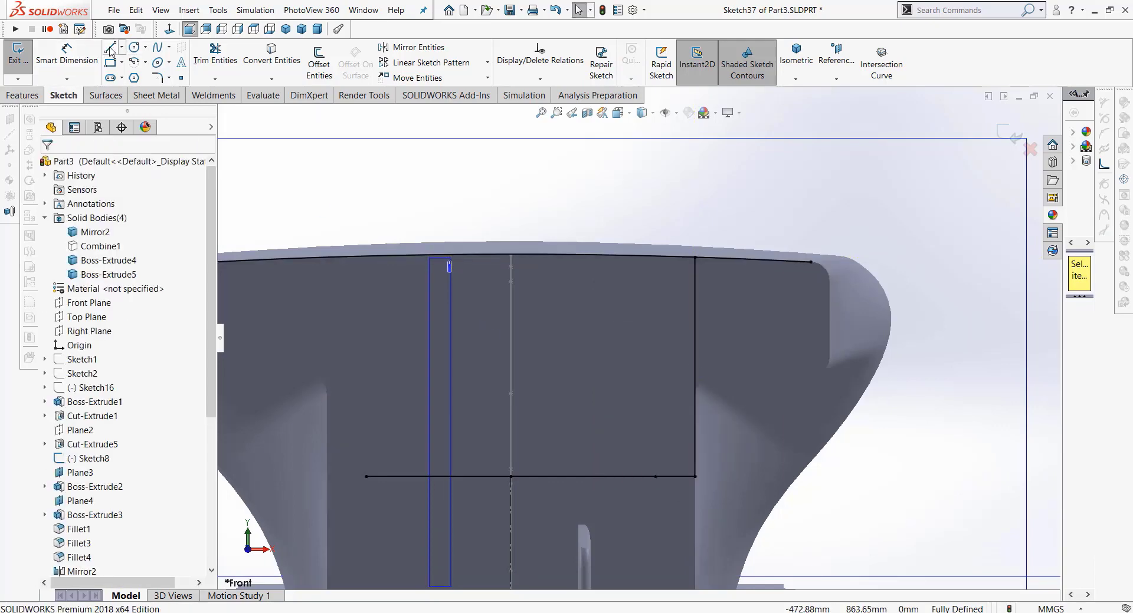
Step: Extend the bottom line left and draw the left vertical side up to the top edge
{"action": "left_click", "coordinate": [367, 477]}
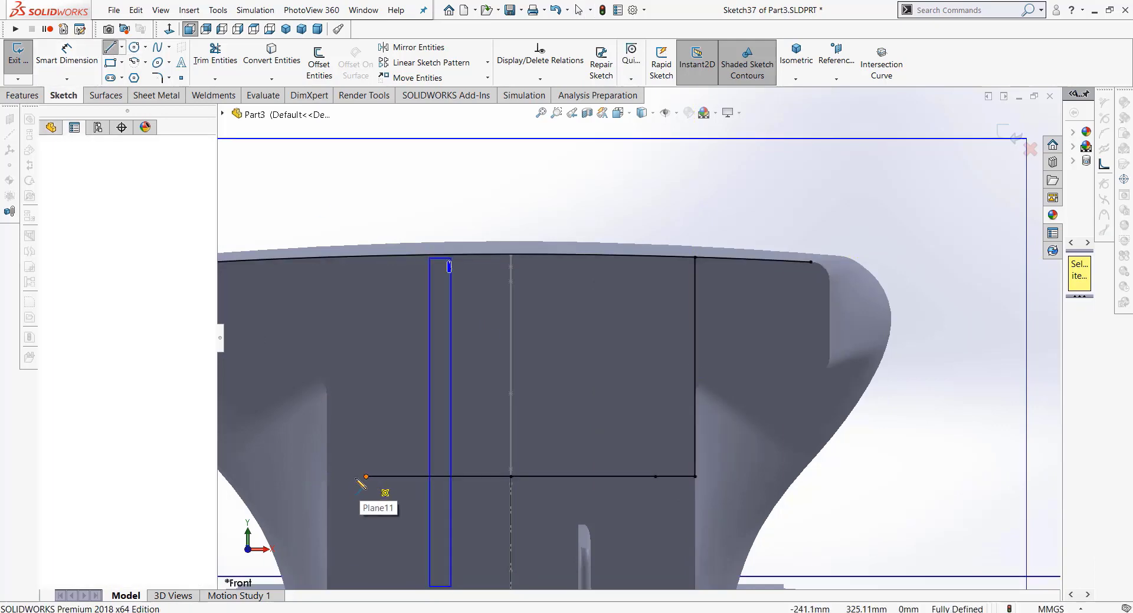
{"action": "left_click", "coordinate": [326, 477]}
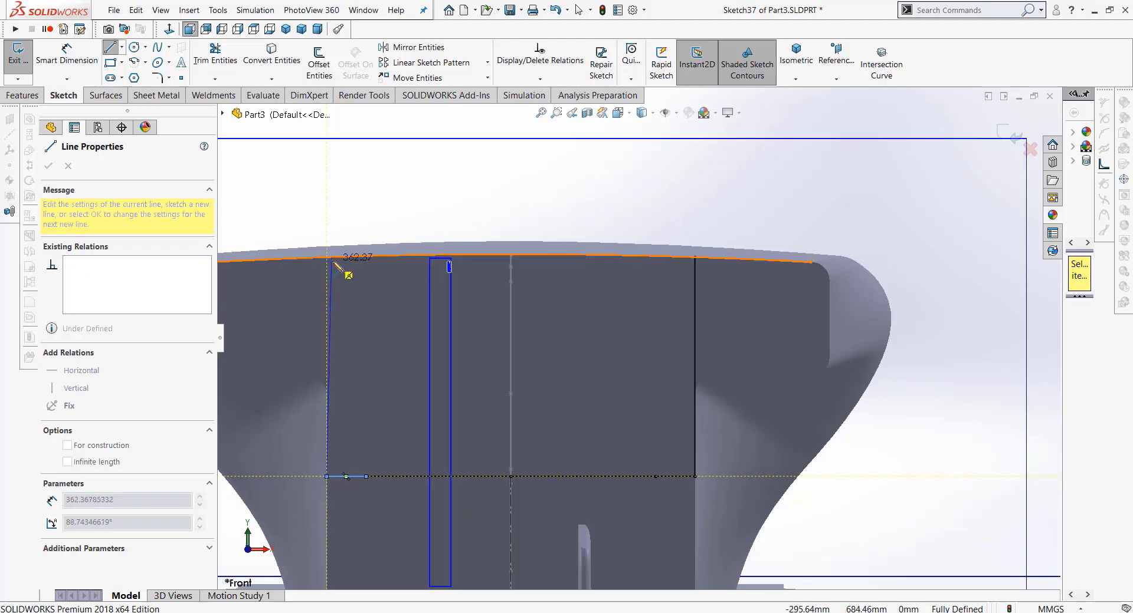
{"action": "left_click", "coordinate": [327, 258]}
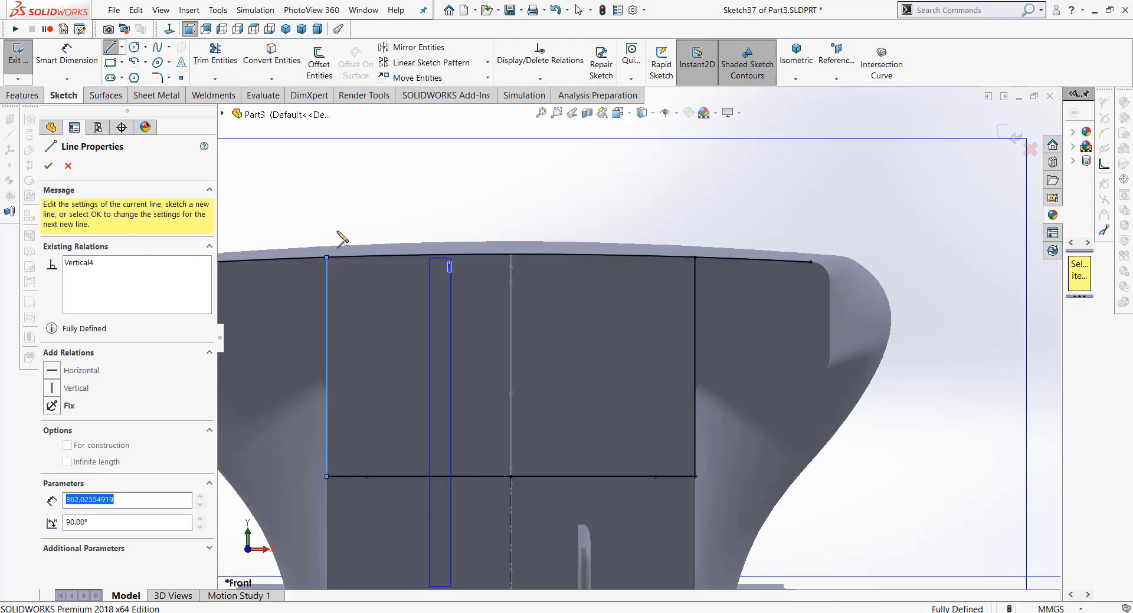
{"action": "key", "text": "Escape"}
{"action": "left_click", "coordinate": [395, 229]}
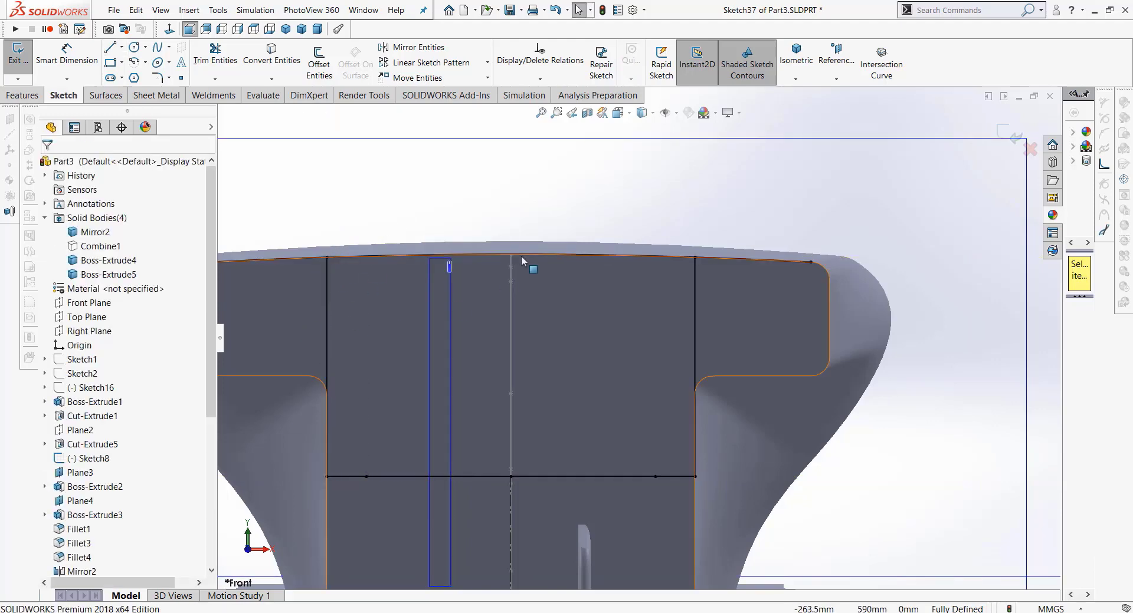
Step: Trim the leftover segment off the inlet rectangle's top edge
{"action": "left_click", "coordinate": [35, 99]}
{"action": "left_click", "coordinate": [64, 95]}
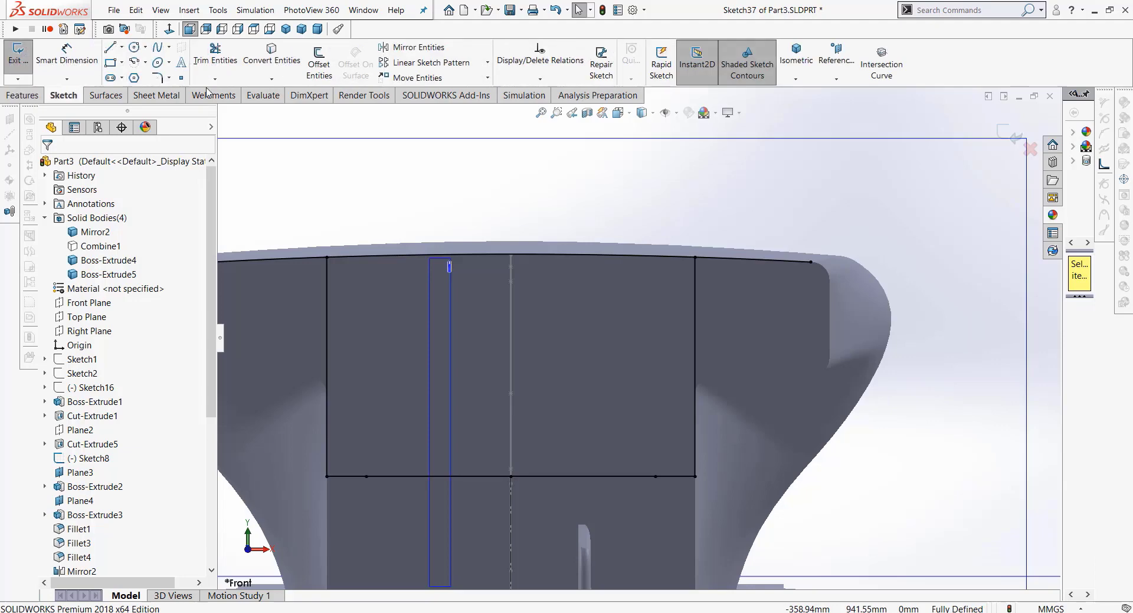
{"action": "left_click", "coordinate": [157, 77]}
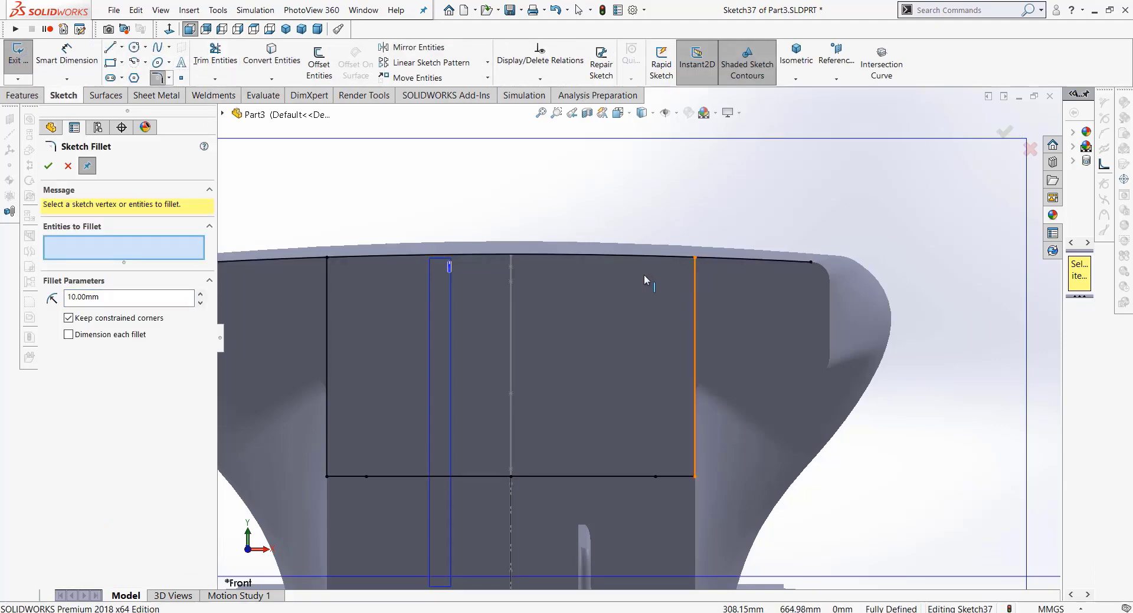
{"action": "left_click", "coordinate": [68, 166]}
{"action": "left_click", "coordinate": [215, 54]}
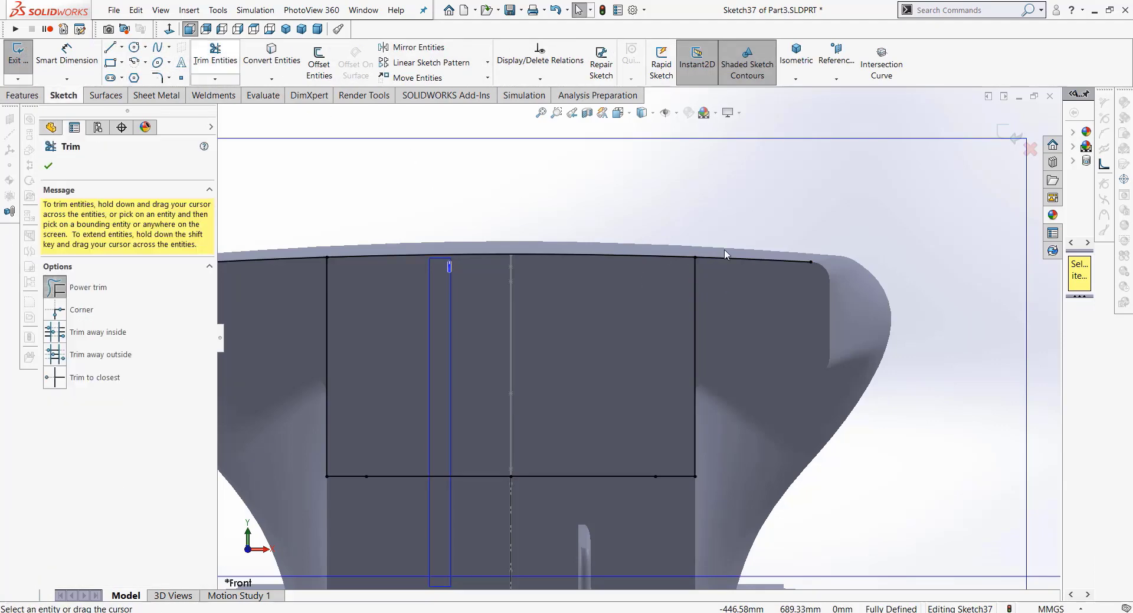
{"action": "left_click_drag", "start_coordinate": [288, 284], "coordinate": [283, 300]}
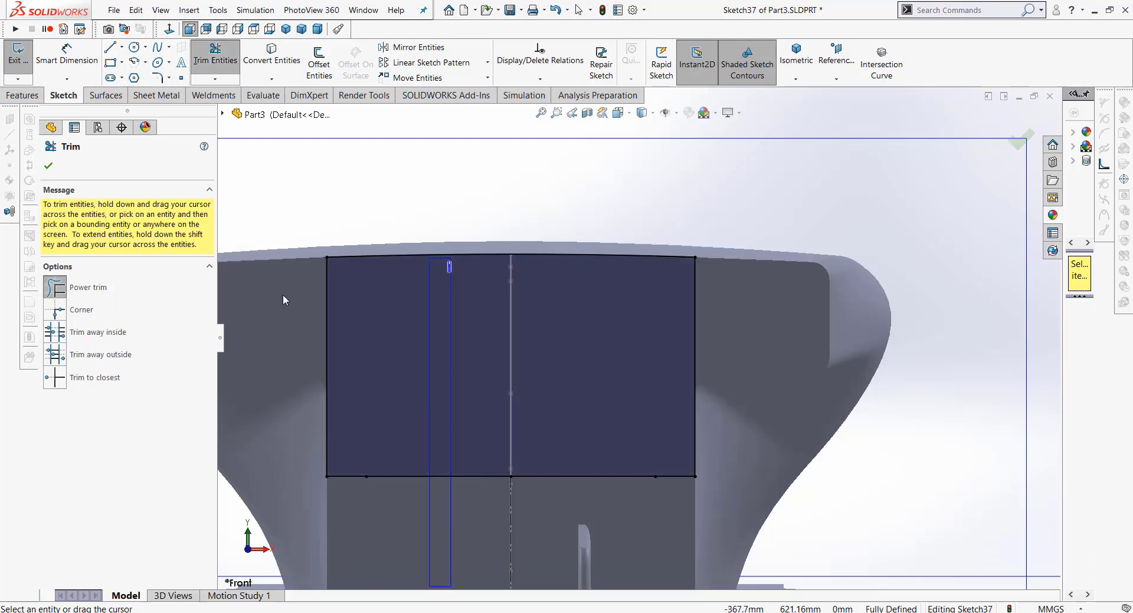
{"action": "key", "text": "Escape"}
Step: Fillet the two top corners, then the two bottom corners, at 30 mm radius
{"action": "left_click", "coordinate": [157, 78]}
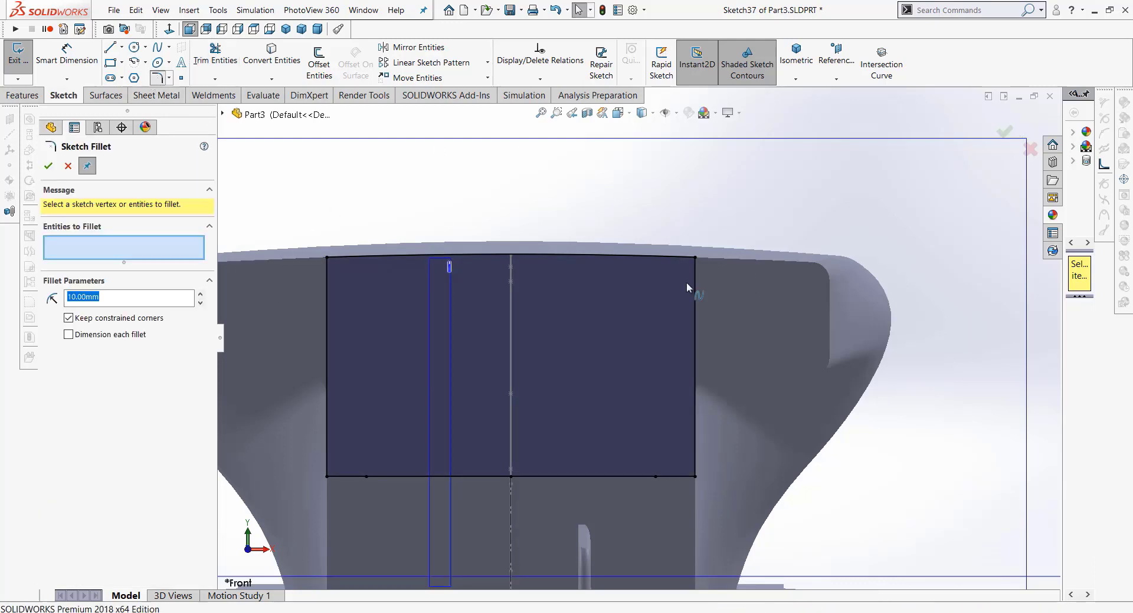
{"action": "left_click", "coordinate": [694, 258]}
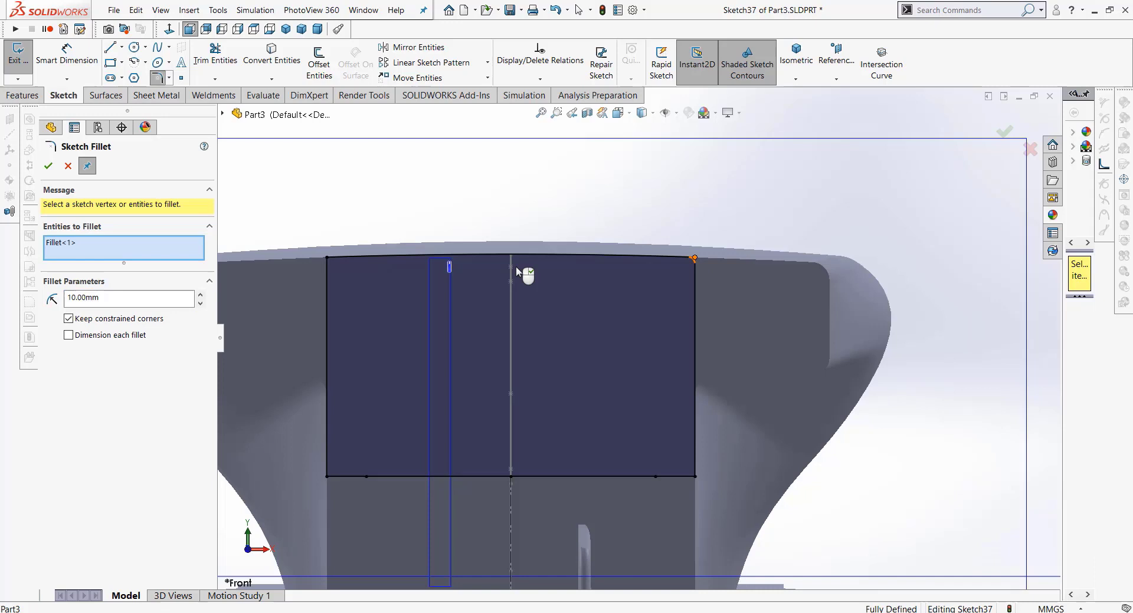
{"action": "left_click", "coordinate": [328, 259]}
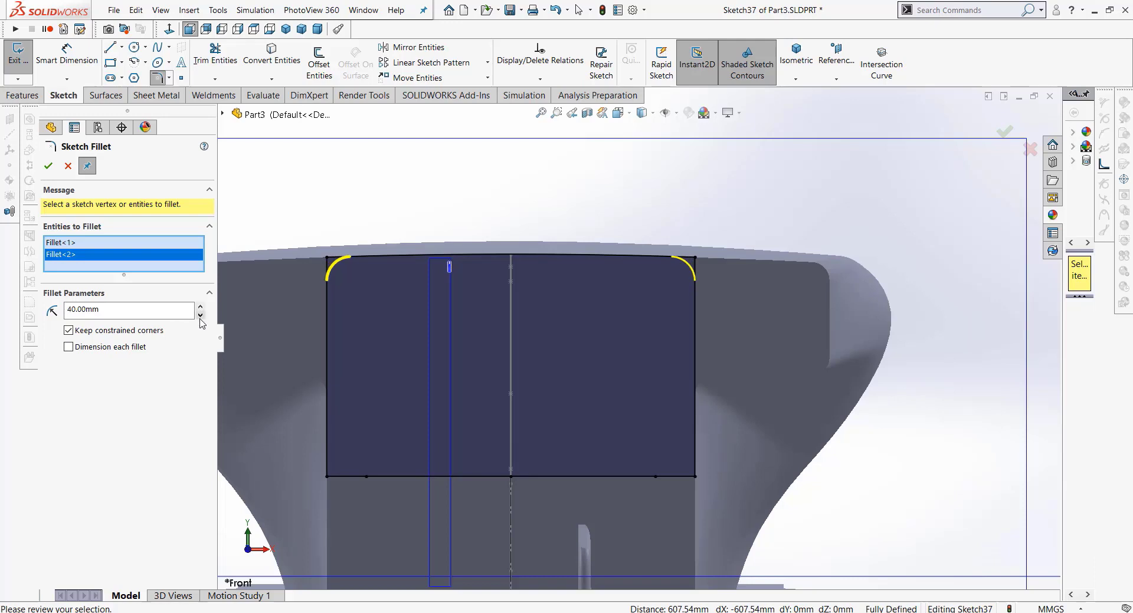
{"action": "left_click", "coordinate": [200, 316]}
{"action": "left_click", "coordinate": [49, 166]}
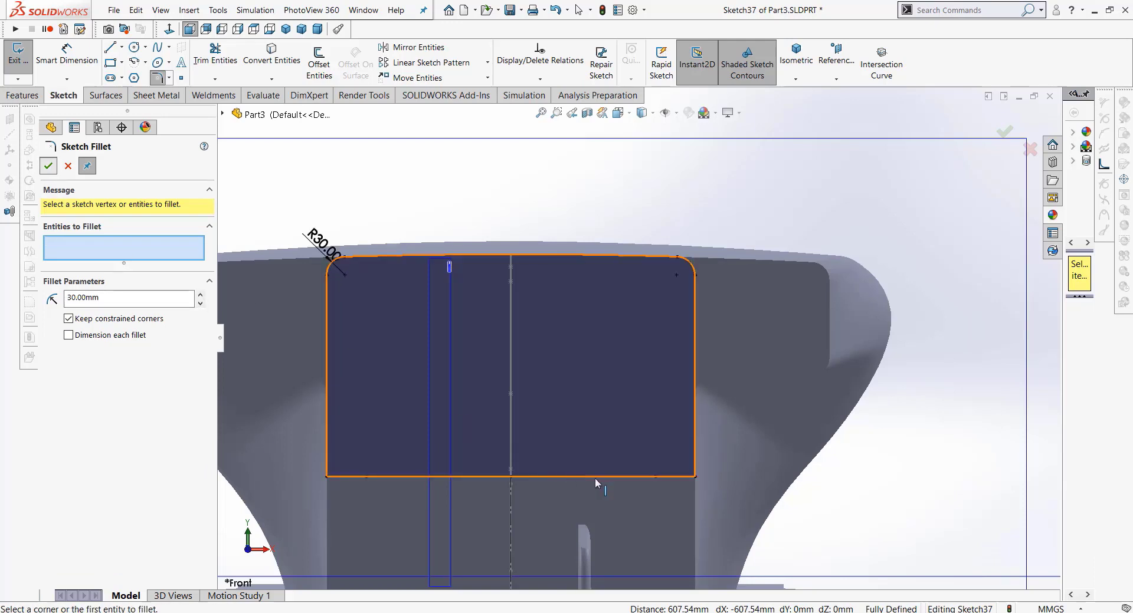
{"action": "left_click", "coordinate": [695, 477]}
{"action": "left_click", "coordinate": [328, 477]}
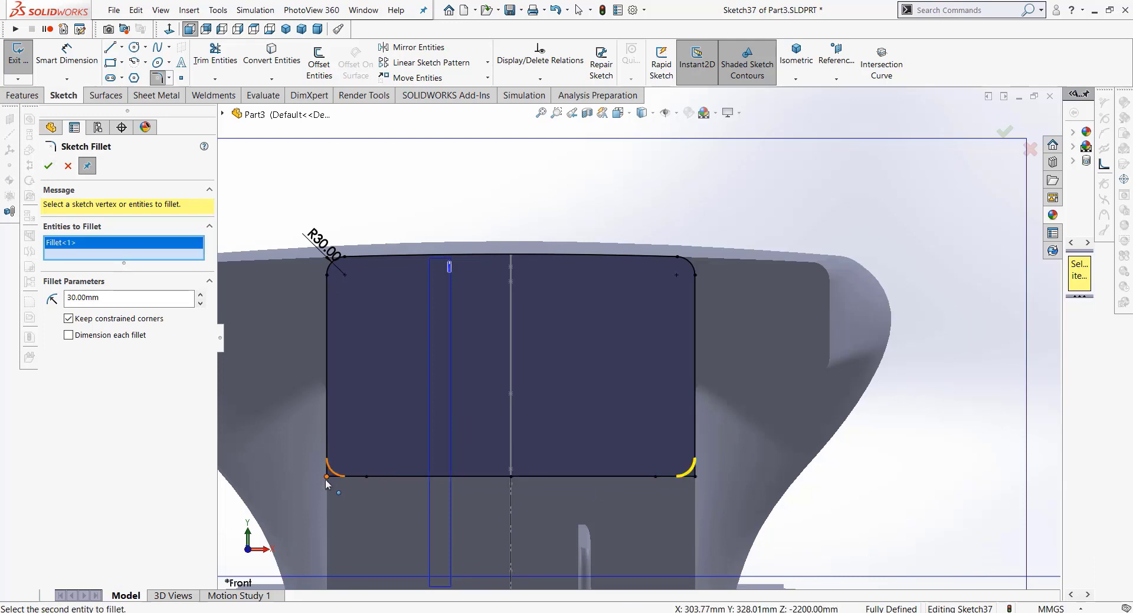
{"action": "left_click", "coordinate": [48, 166]}
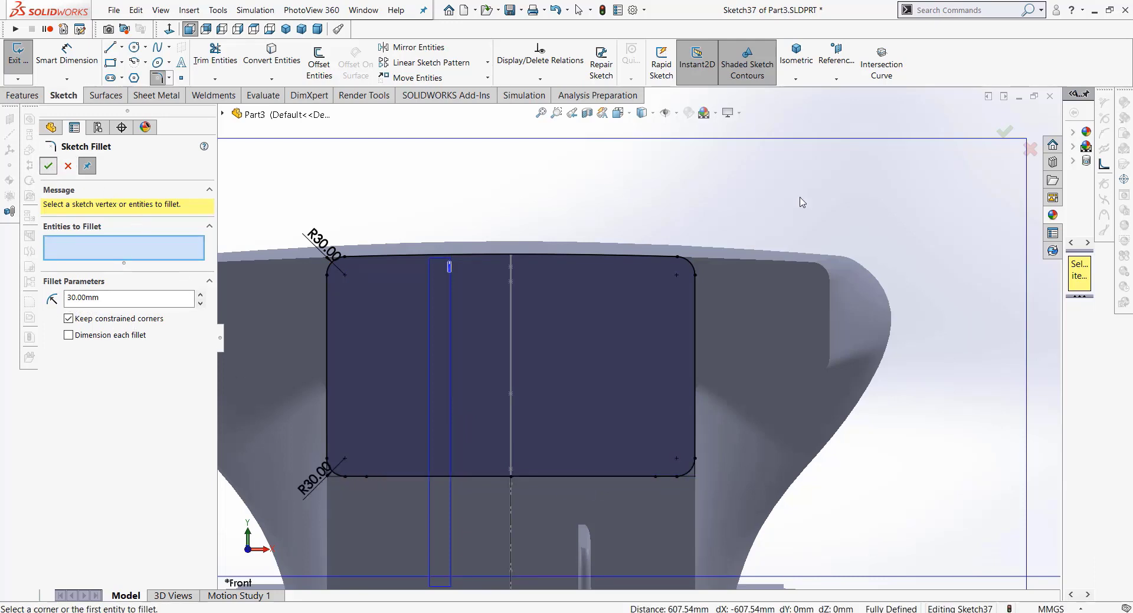
{"action": "left_click", "coordinate": [1011, 134]}
{"action": "key", "text": "f"}
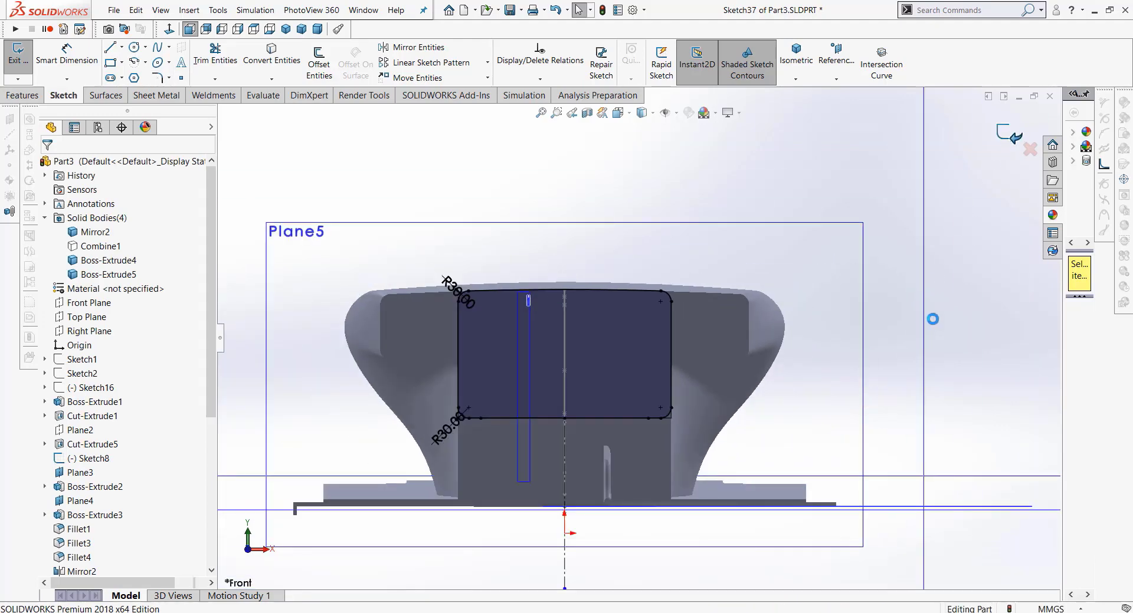
Step: Exit the inlet sketch and show the hidden Combine1 body again
{"action": "key", "text": "ctrl+b"}
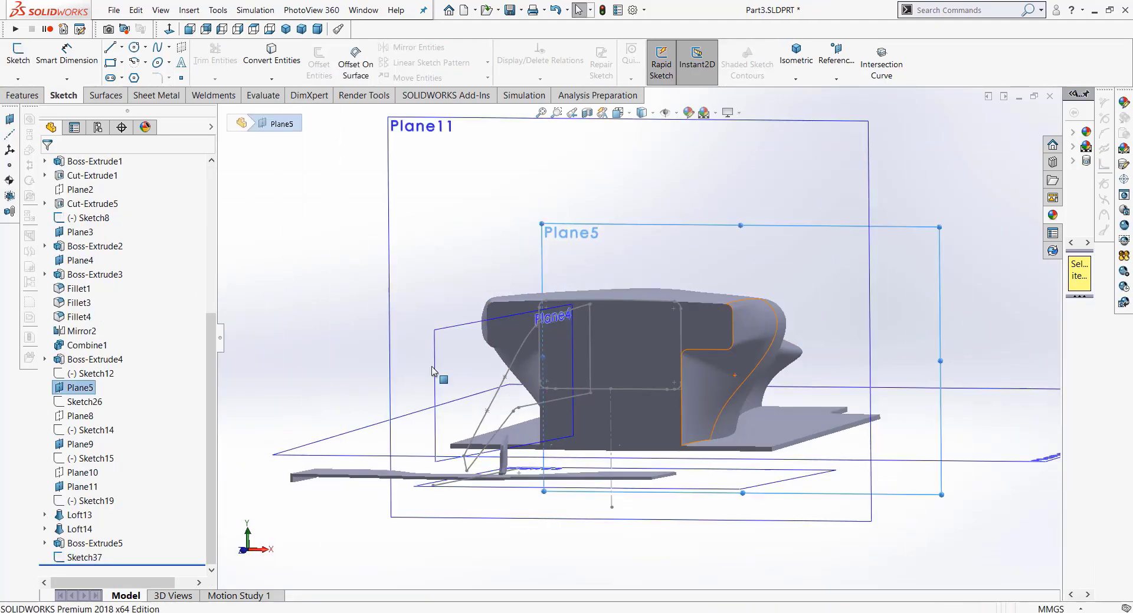
{"action": "left_click_drag", "start_coordinate": [211, 324], "coordinate": [221, 180]}
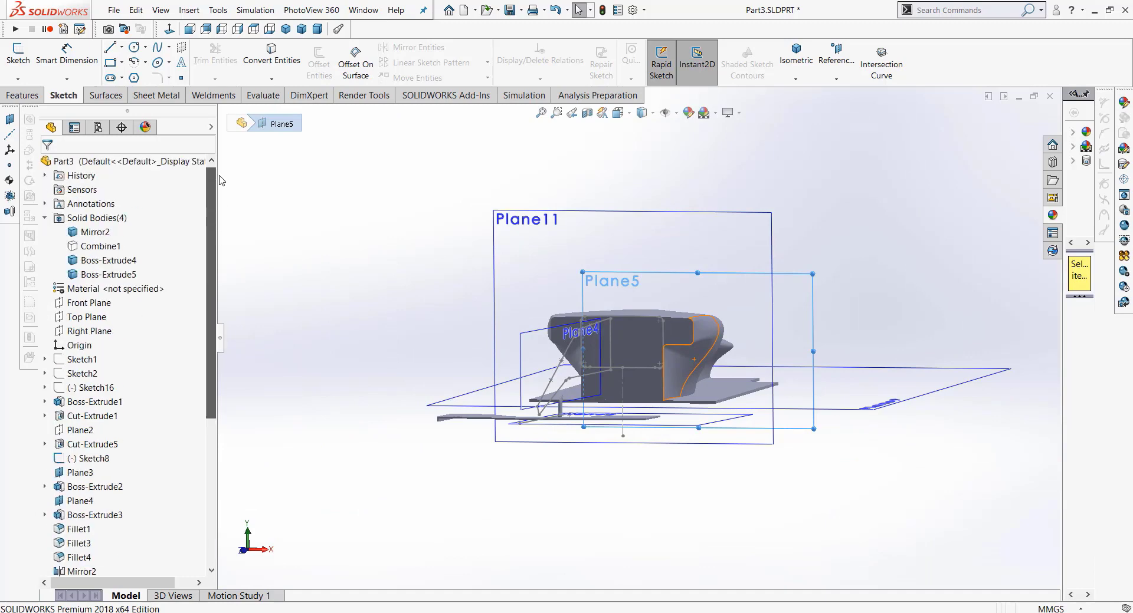
{"action": "right_click", "coordinate": [100, 247]}
{"action": "left_click", "coordinate": [113, 220]}
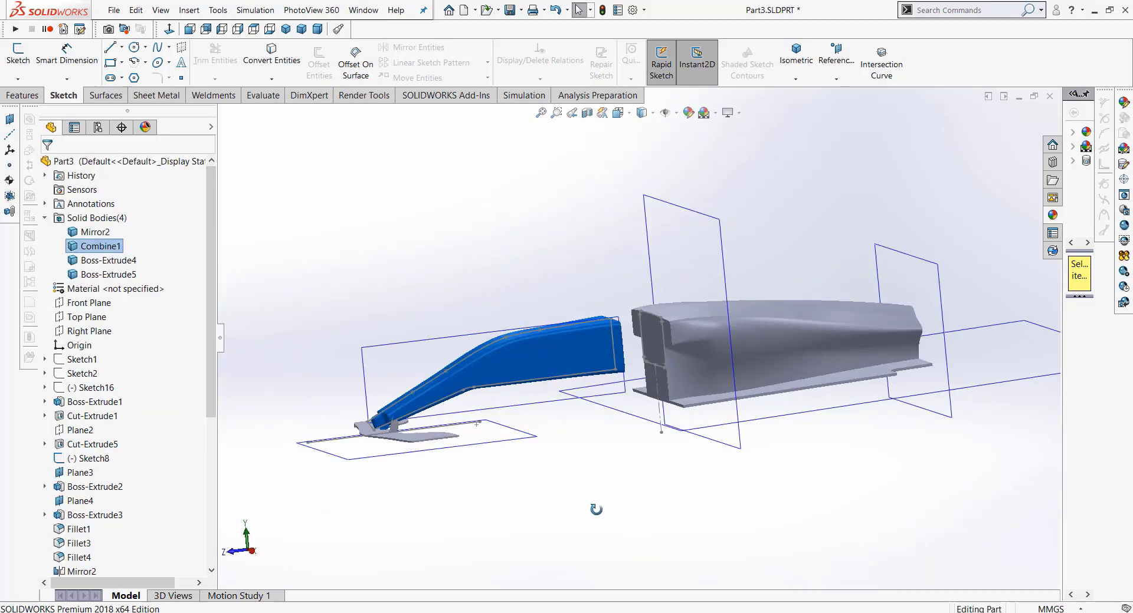
{"action": "middle_click_drag", "start_coordinate": [643, 487], "coordinate": [587, 538]}
{"action": "left_click", "coordinate": [617, 538]}
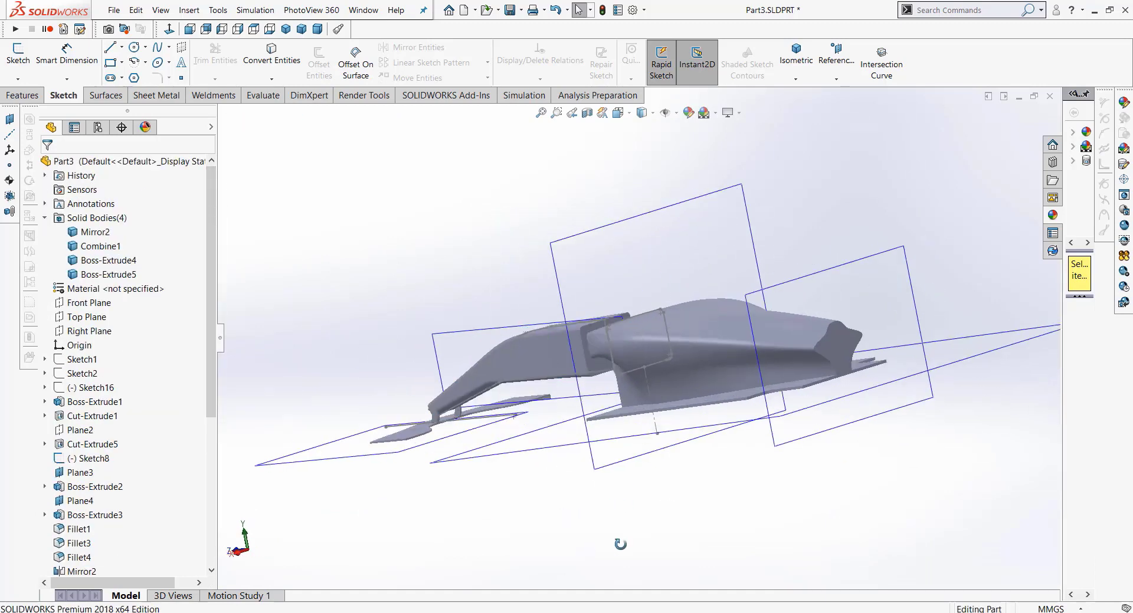
Step: Create Sketch38 on the duct's end face by converting that face's outline
{"action": "left_click", "coordinate": [41, 97]}
{"action": "left_click", "coordinate": [64, 95]}
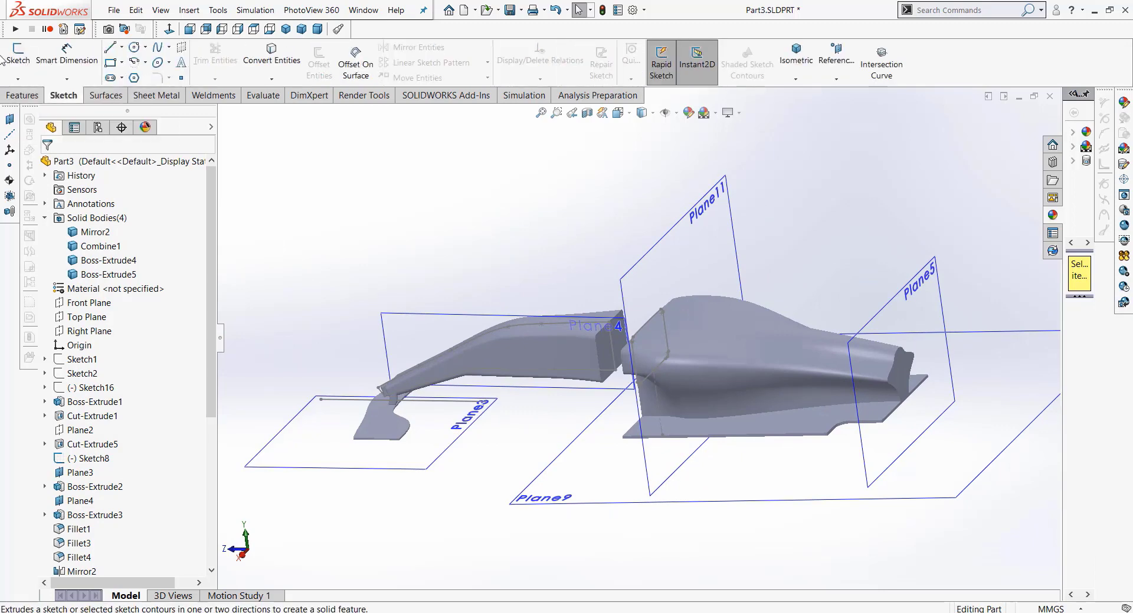
{"action": "left_click", "coordinate": [18, 56]}
{"action": "left_click", "coordinate": [577, 348]}
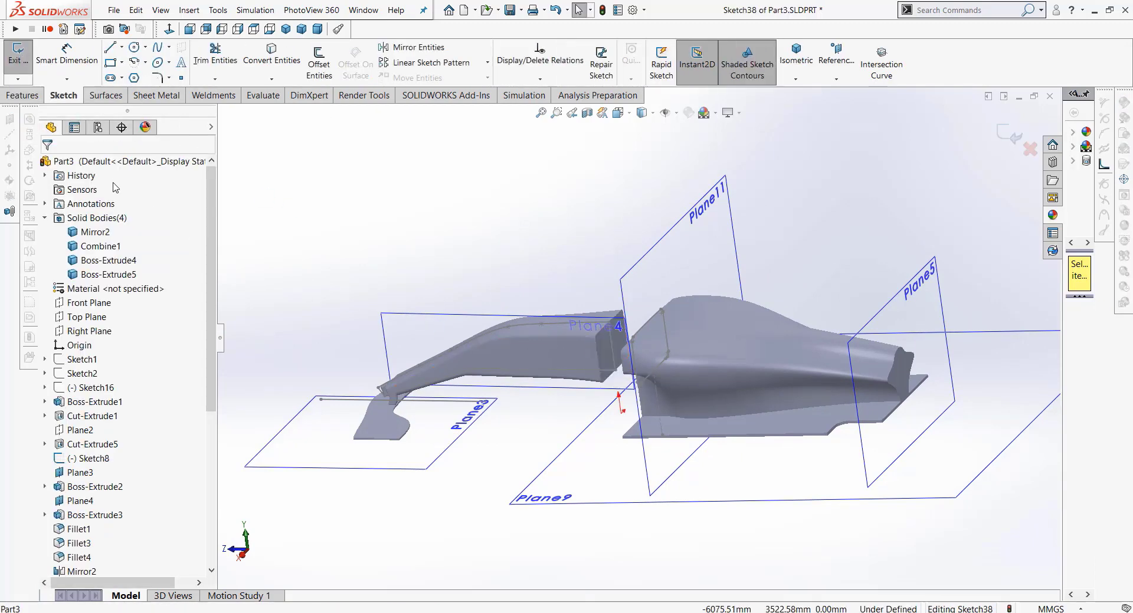
{"action": "left_click", "coordinate": [271, 56]}
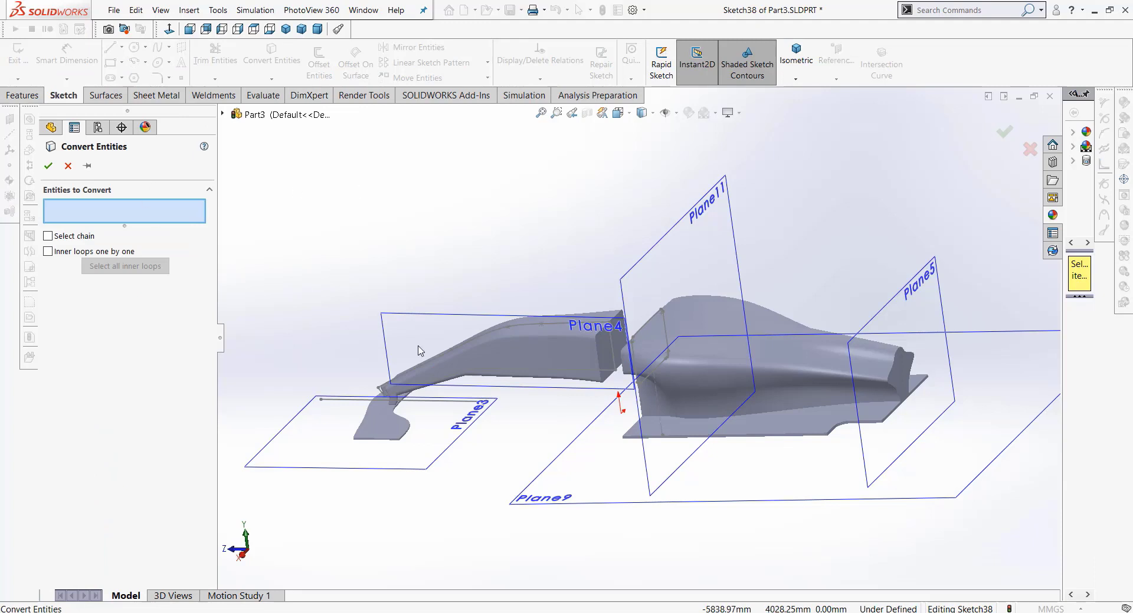
{"action": "left_click", "coordinate": [608, 363]}
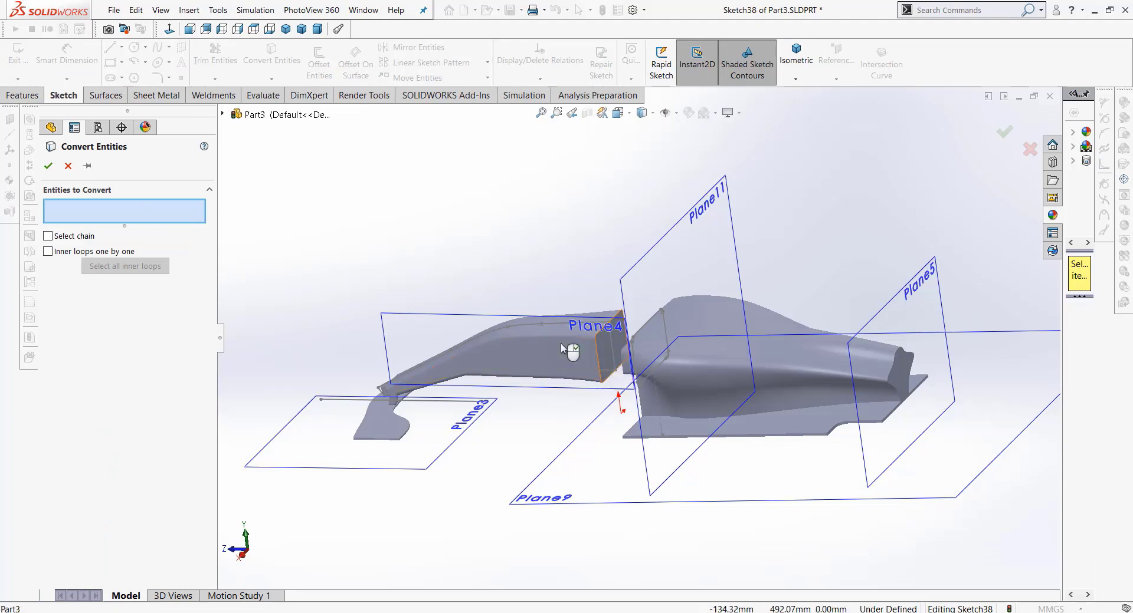
{"action": "left_click", "coordinate": [48, 166]}
{"action": "left_click", "coordinate": [1005, 137]}
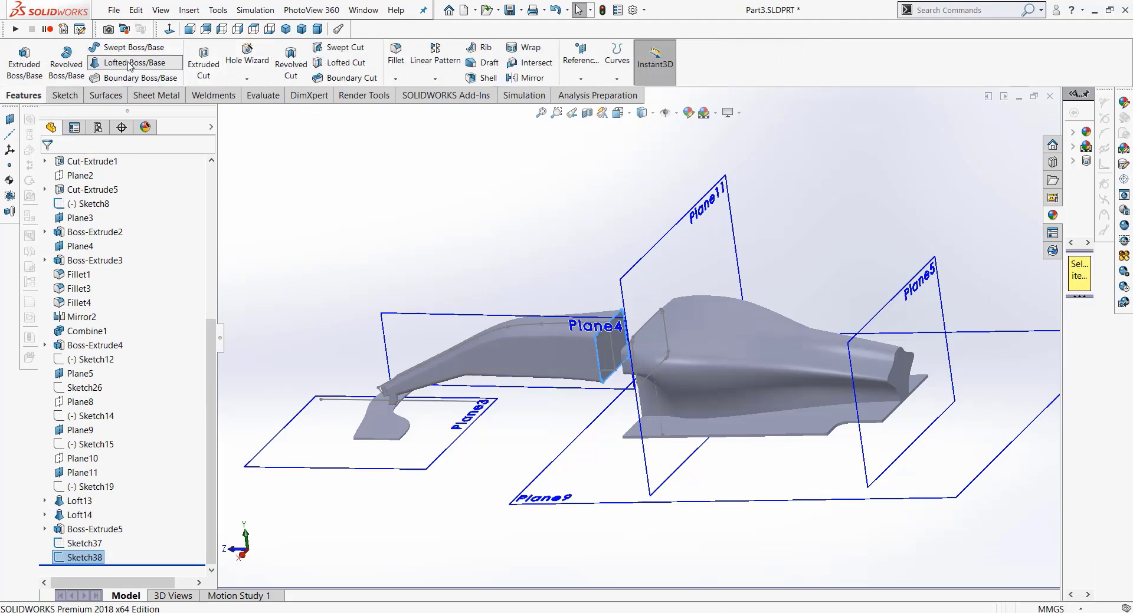
Step: Loft from the Sketch38 duct-end profile to the Sketch37 rounded inlet profile
{"action": "middle_click_drag", "start_coordinate": [456, 463], "coordinate": [669, 337]}
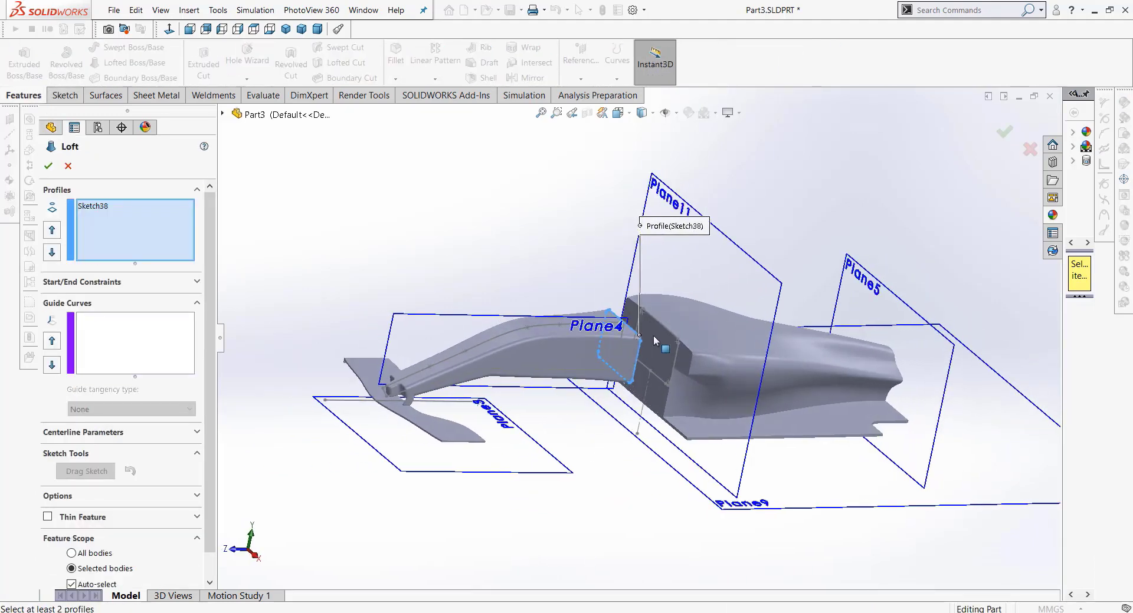
{"action": "scroll", "coordinate": [665, 344], "scroll_direction": "down", "scroll_amount": 3}
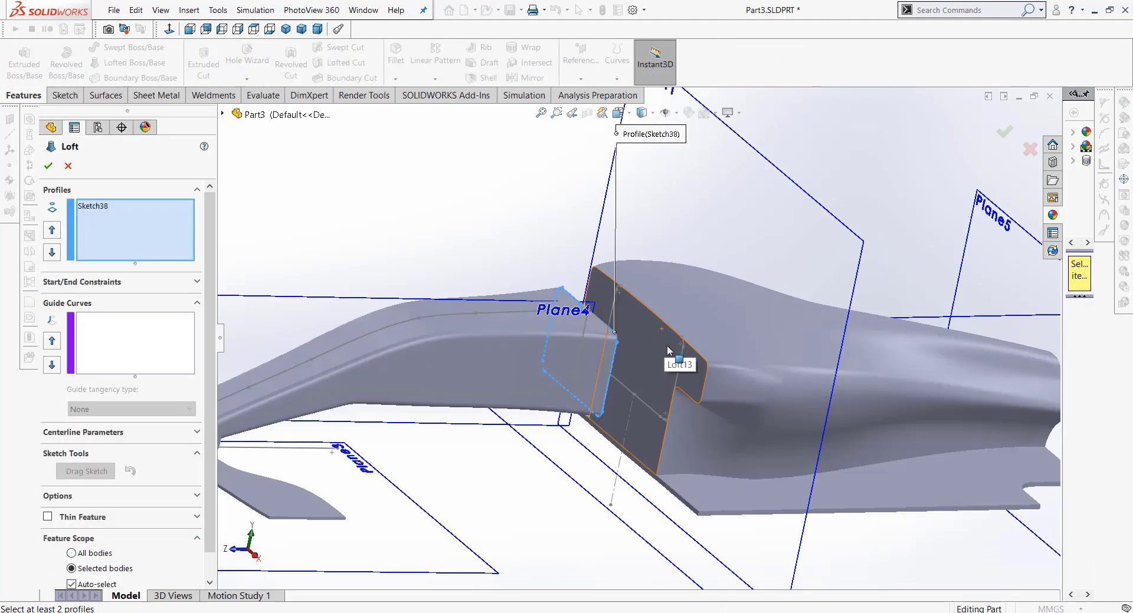
{"action": "scroll", "coordinate": [675, 358], "scroll_direction": "down", "scroll_amount": 4}
{"action": "left_click", "coordinate": [688, 354]}
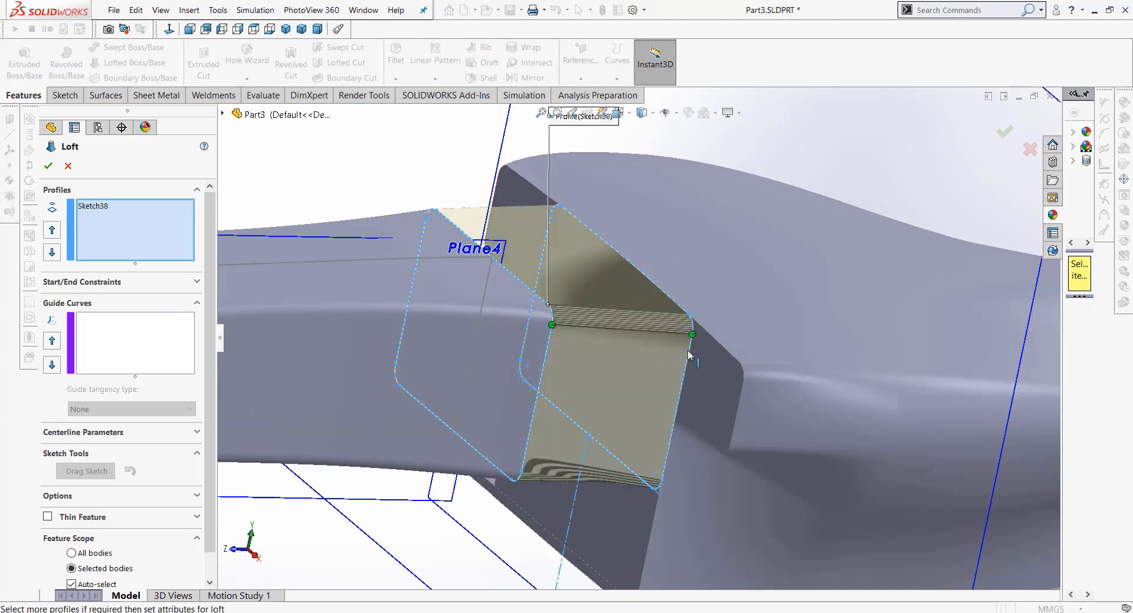
{"action": "left_click", "coordinate": [49, 167]}
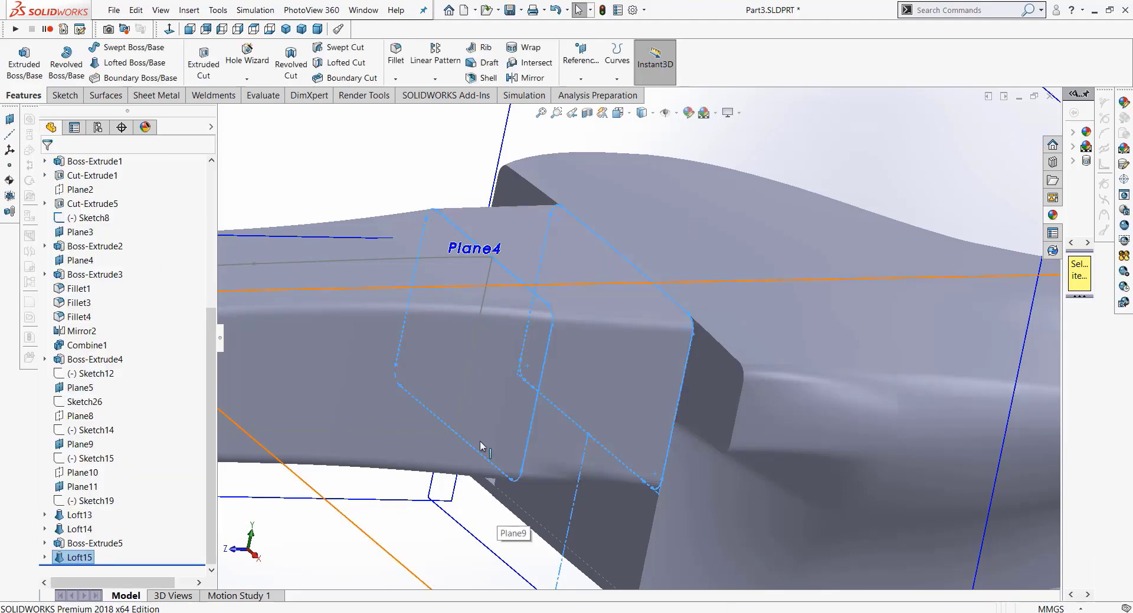
{"action": "mouse_move", "coordinate": [389, 196]}
{"action": "middle_mouse_down"}
{"action": "mouse_move", "coordinate": [406, 292]}
{"action": "mouse_move", "coordinate": [450, 311]}
{"action": "mouse_move", "coordinate": [476, 247]}
{"action": "mouse_move", "coordinate": [374, 457]}
{"action": "mouse_move", "coordinate": [413, 454]}
{"action": "mouse_move", "coordinate": [450, 486]}
{"action": "mouse_move", "coordinate": [397, 468]}
{"action": "mouse_move", "coordinate": [386, 408]}
{"action": "middle_mouse_up"}
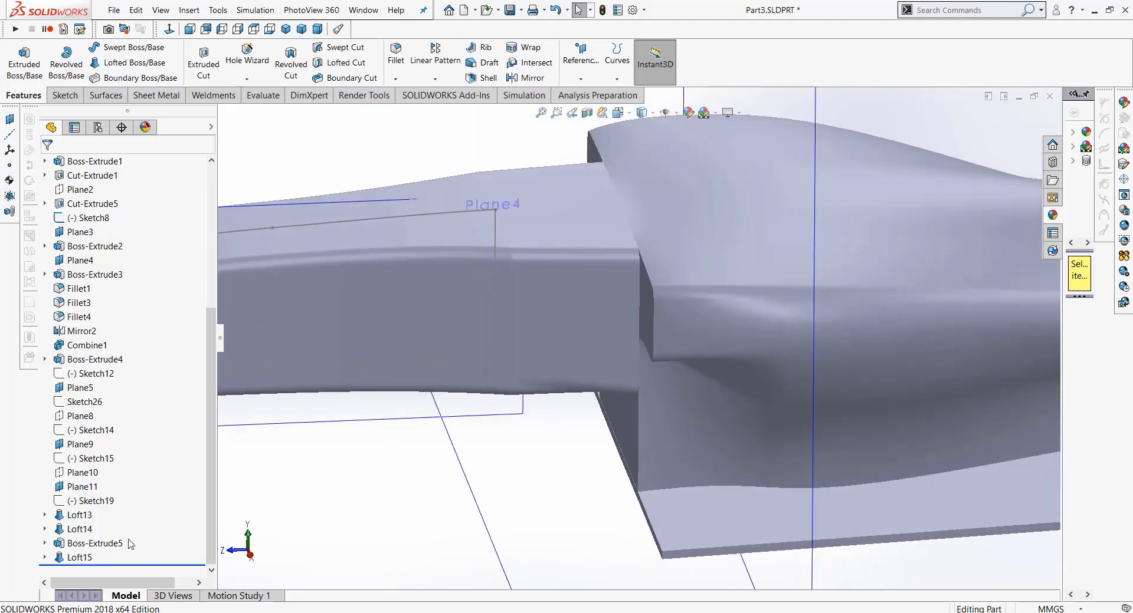
{"action": "left_click", "coordinate": [45, 557]}
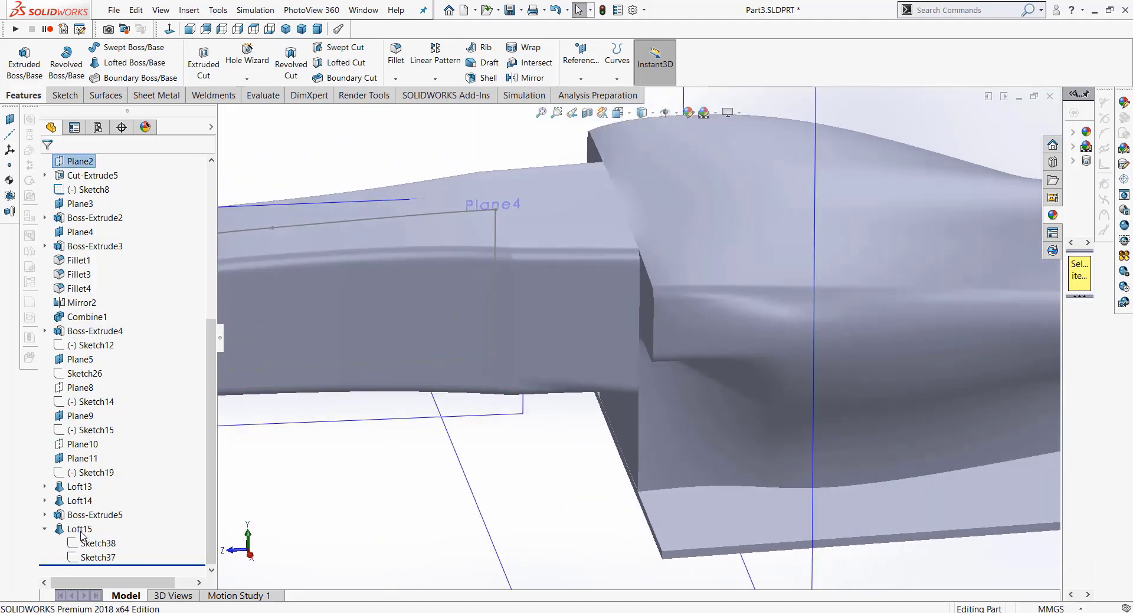
{"action": "right_click", "coordinate": [79, 530]}
{"action": "key", "text": "Escape"}
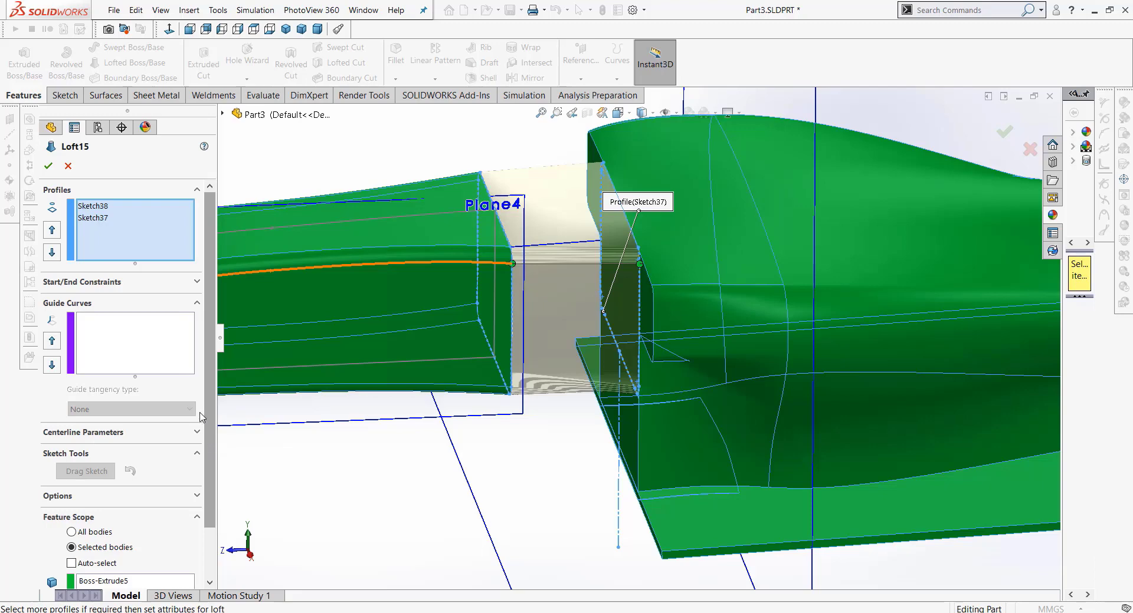
{"action": "scroll", "coordinate": [211, 424], "scroll_direction": "down", "scroll_amount": 3}
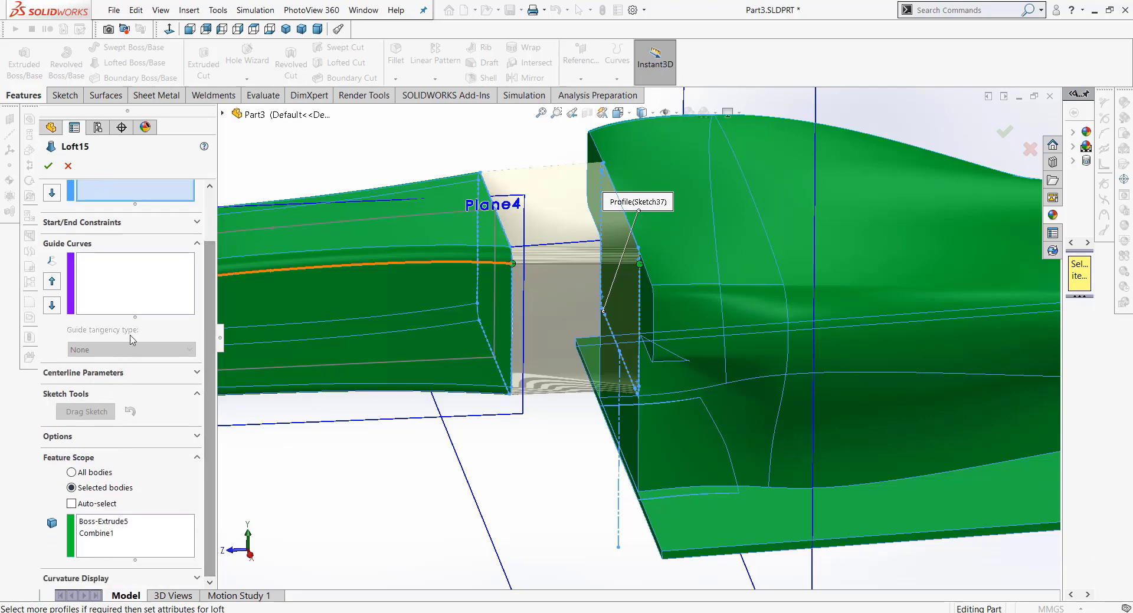
{"action": "left_click", "coordinate": [67, 166]}
{"action": "right_click", "coordinate": [74, 557]}
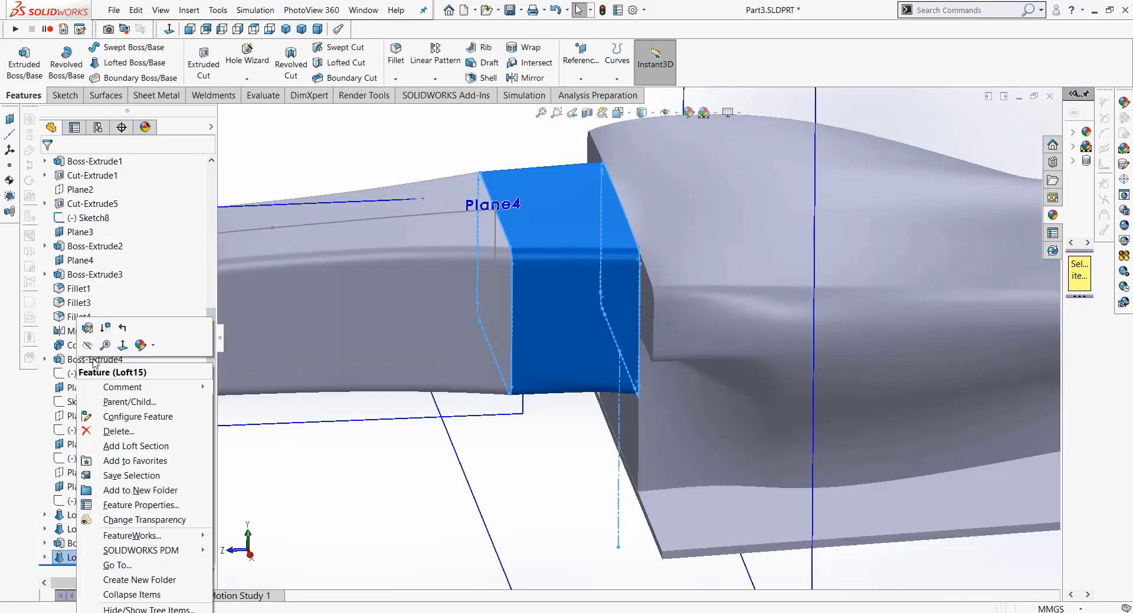
Step: Set Loft15's start and end constraints to Normal To Profile and inspect the result
{"action": "left_click", "coordinate": [89, 329]}
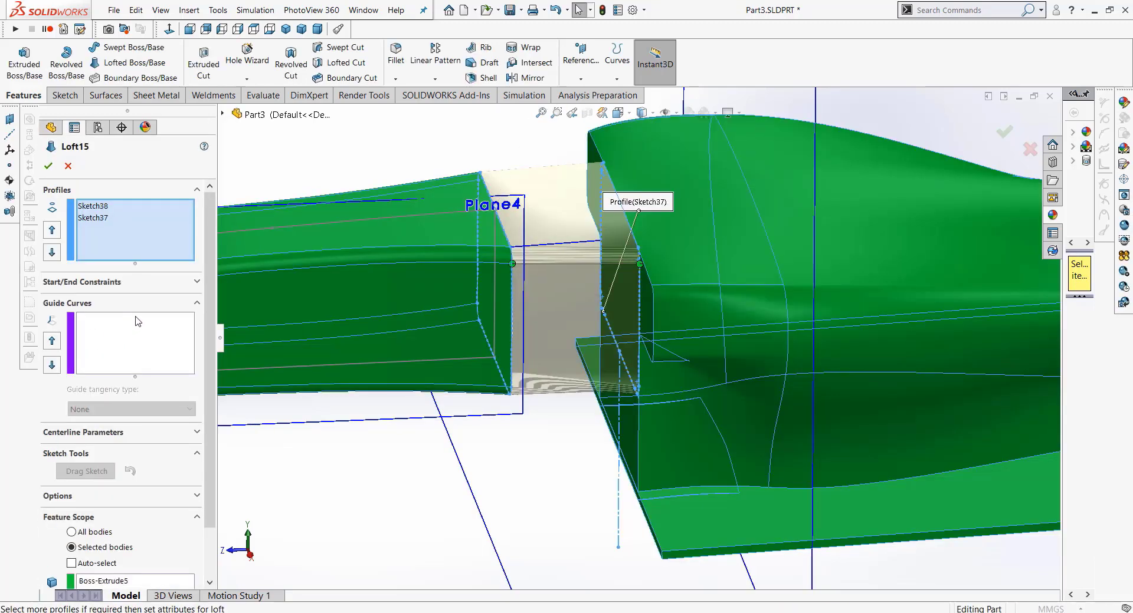
{"action": "left_click", "coordinate": [75, 284]}
{"action": "left_click", "coordinate": [123, 315]}
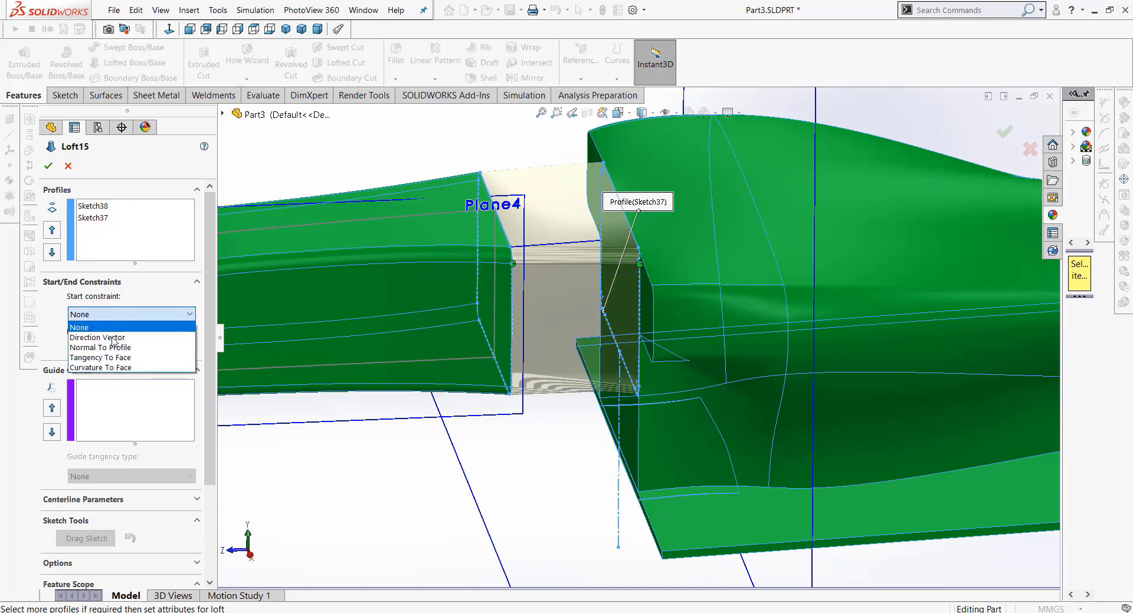
{"action": "left_click", "coordinate": [114, 349]}
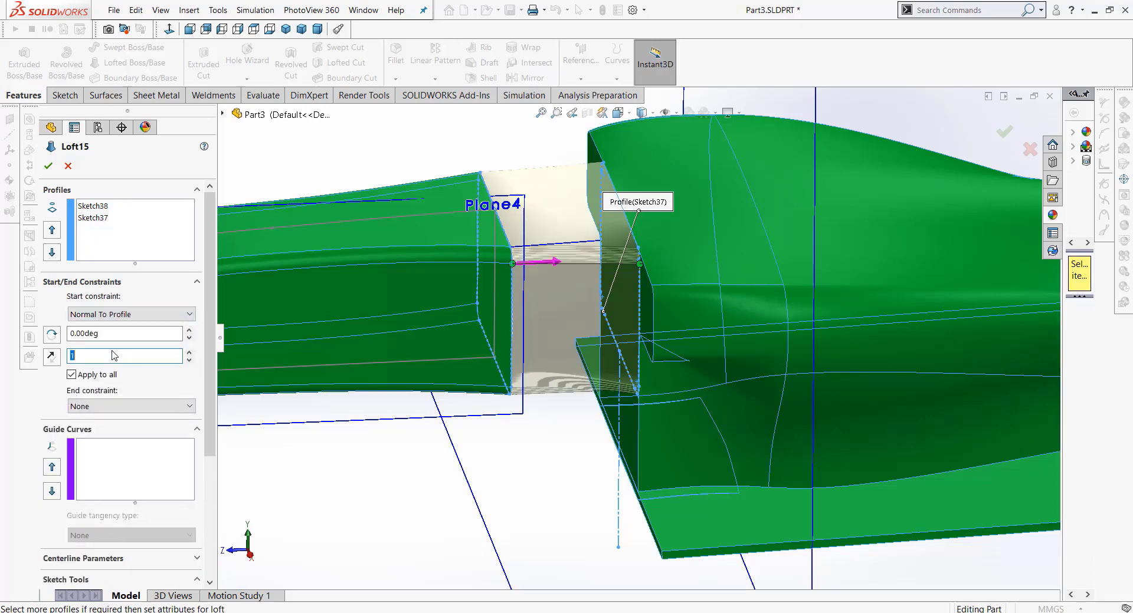
{"action": "left_click", "coordinate": [148, 412]}
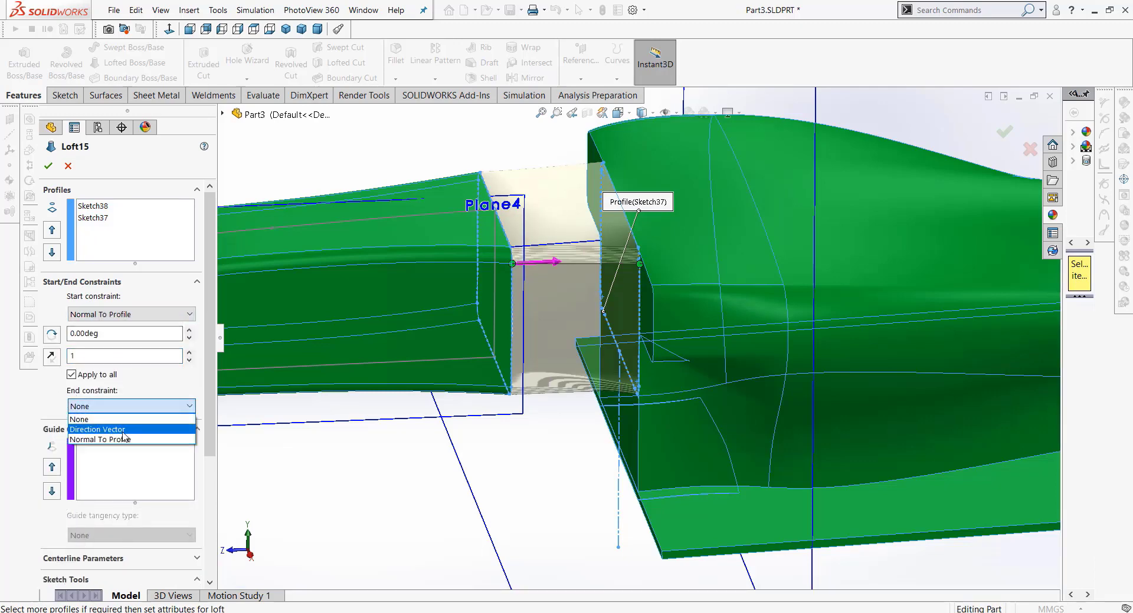
{"action": "left_click", "coordinate": [123, 439]}
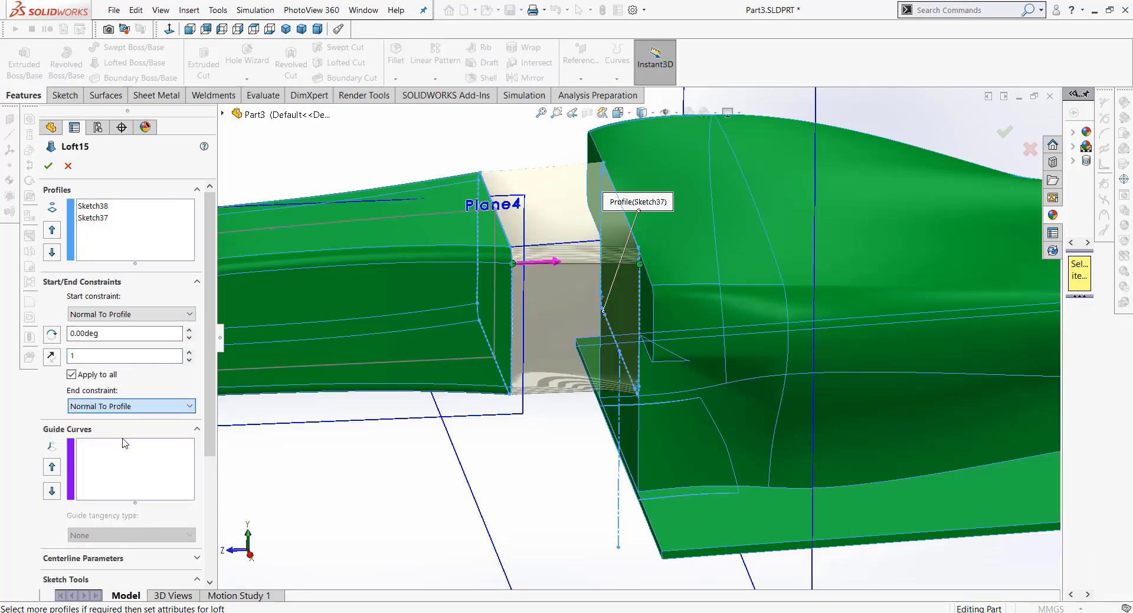
{"action": "left_click", "coordinate": [48, 166]}
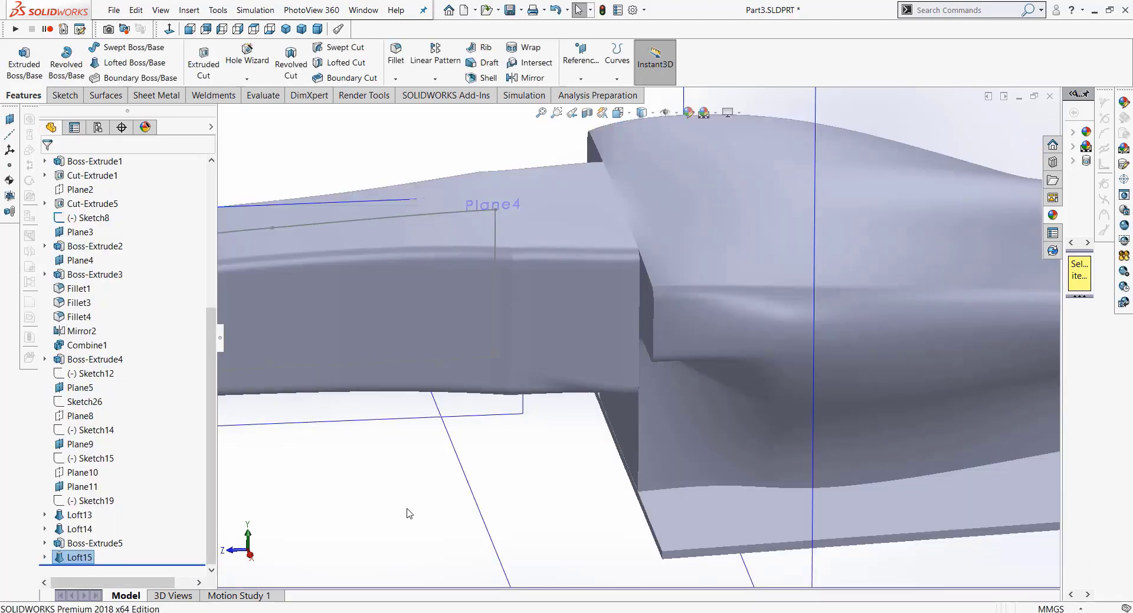
{"action": "middle_click_drag", "start_coordinate": [409, 514], "coordinate": [406, 595]}
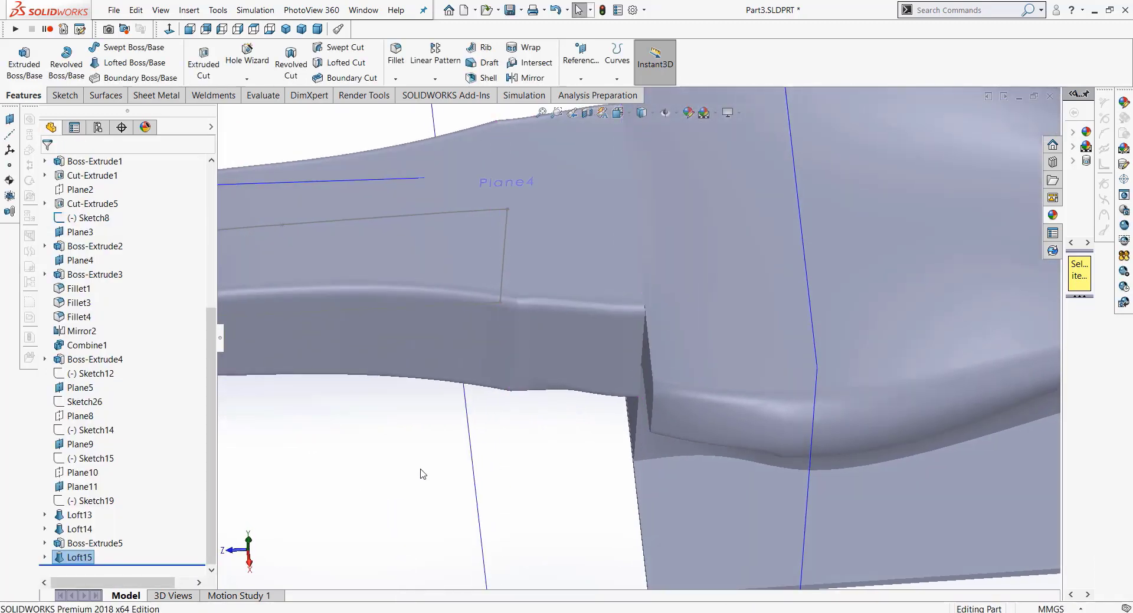
{"action": "middle_click_drag", "start_coordinate": [422, 474], "coordinate": [269, 561]}
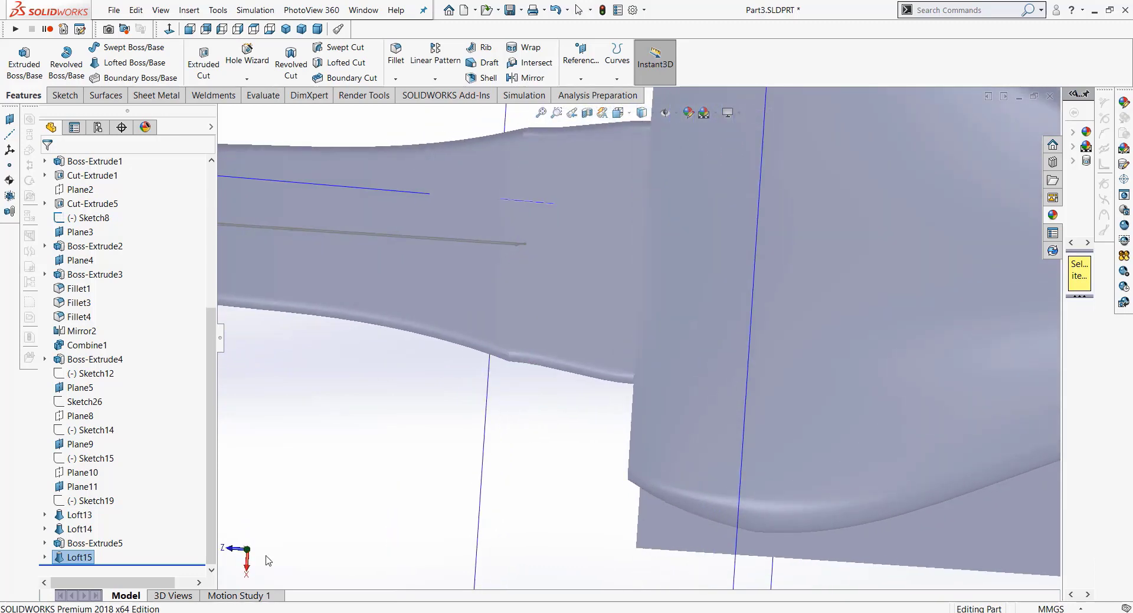
{"action": "right_click", "coordinate": [75, 558]}
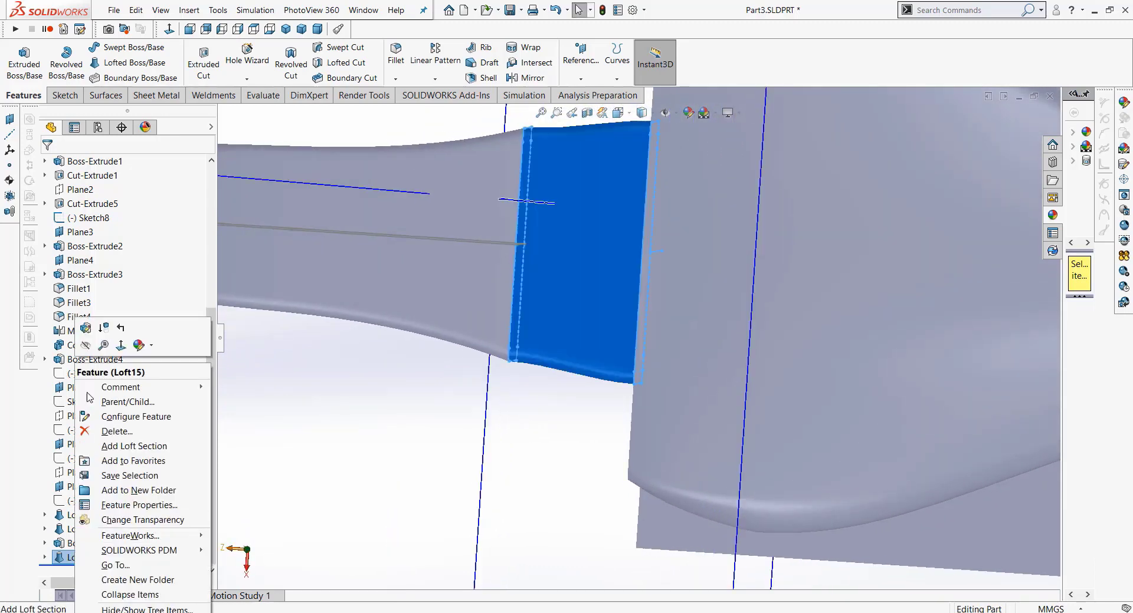
Step: Change Loft15's start to Tangency To Face at 0.1, keeping the end Normal To Profile
{"action": "left_click", "coordinate": [86, 338]}
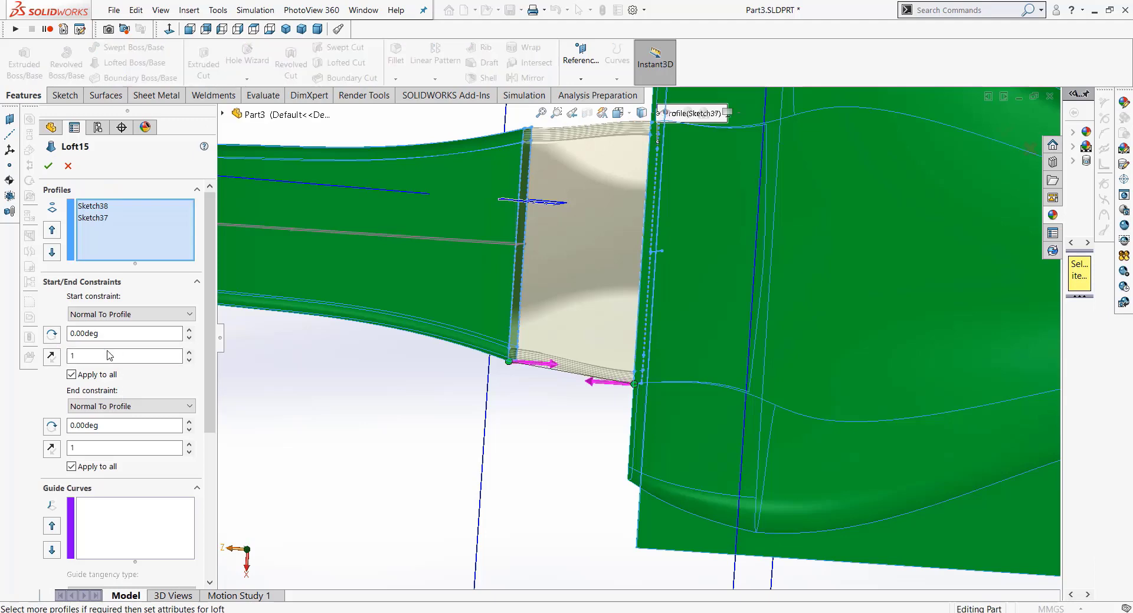
{"action": "left_click", "coordinate": [113, 316]}
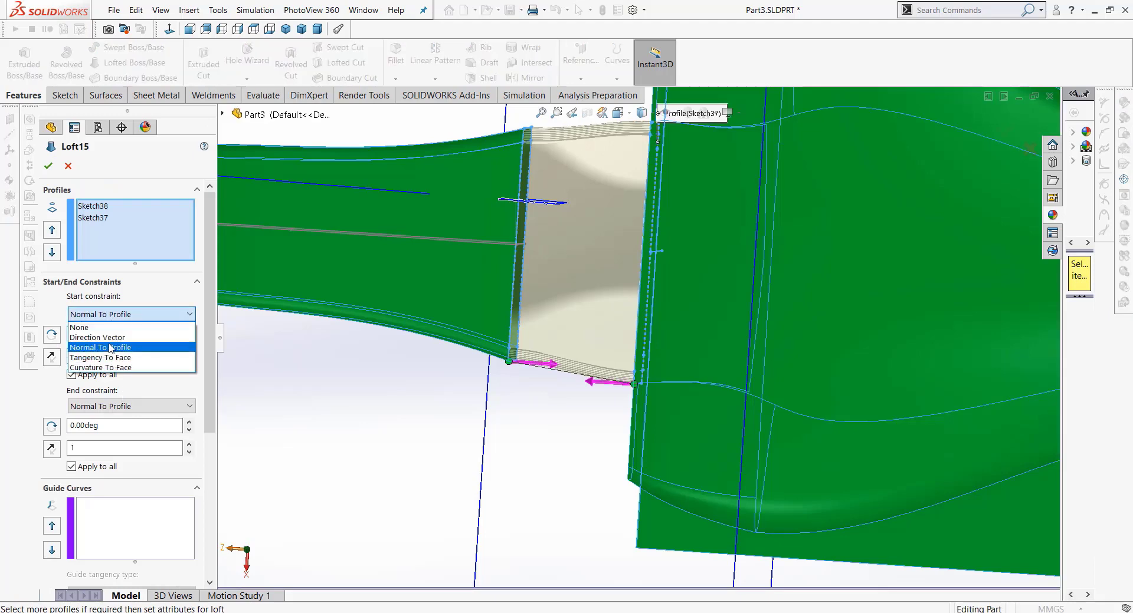
{"action": "left_click", "coordinate": [108, 357]}
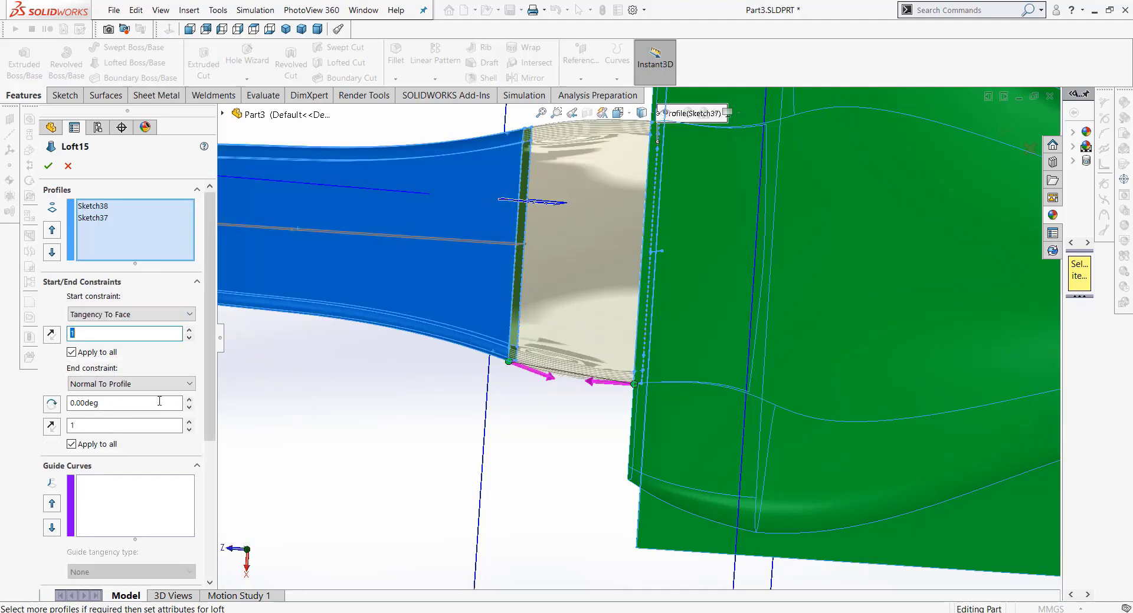
{"action": "left_click", "coordinate": [188, 339]}
{"action": "left_click", "coordinate": [187, 338]}
{"action": "left_click", "coordinate": [187, 338]}
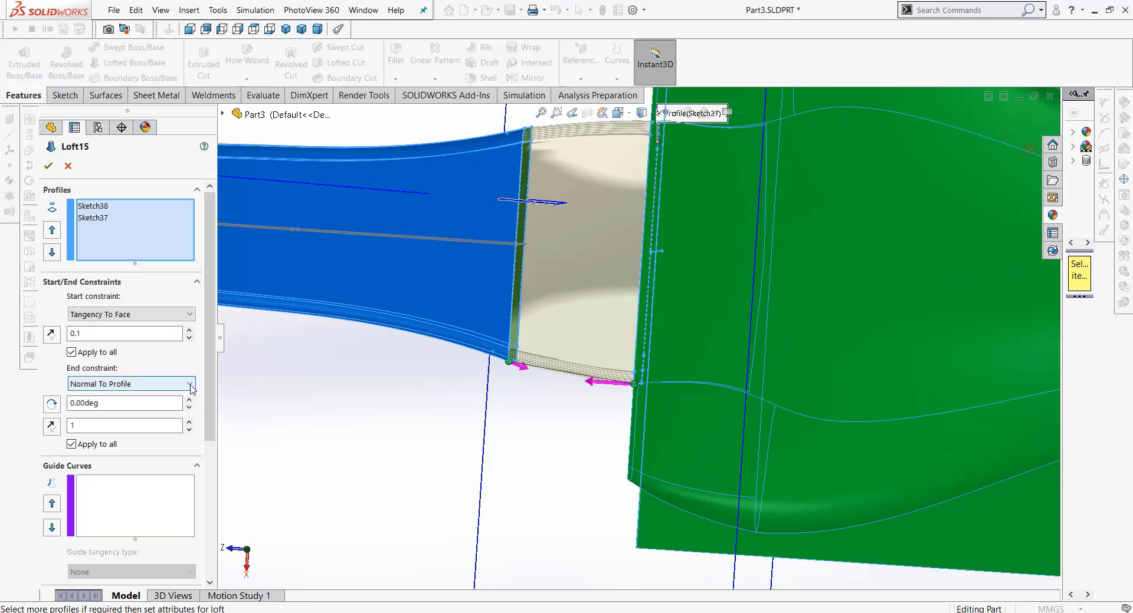
{"action": "left_click", "coordinate": [191, 389]}
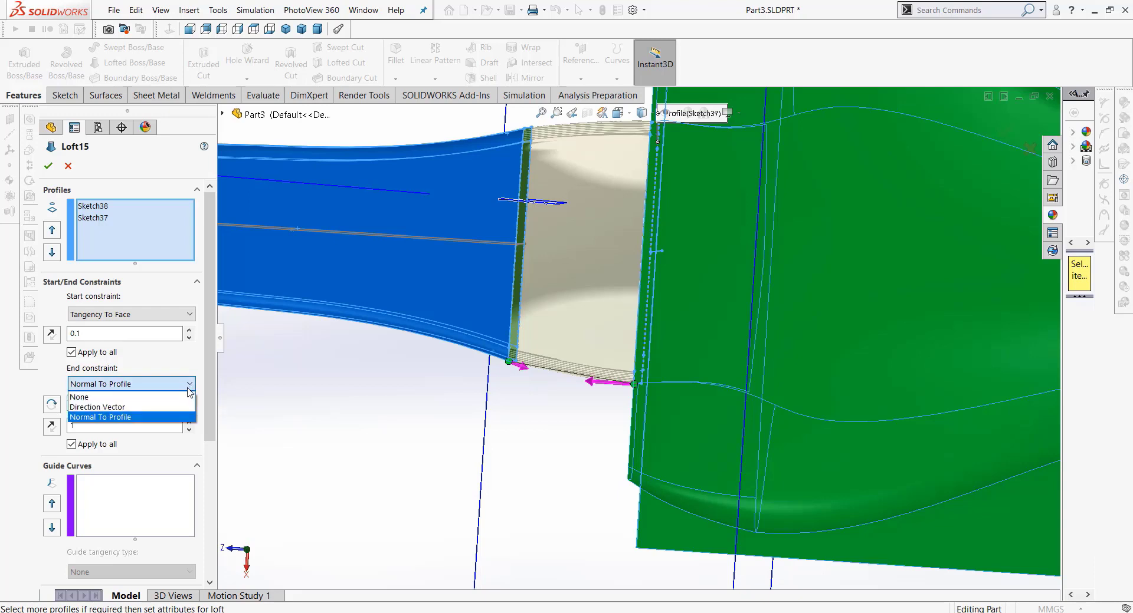
{"action": "left_click", "coordinate": [189, 388]}
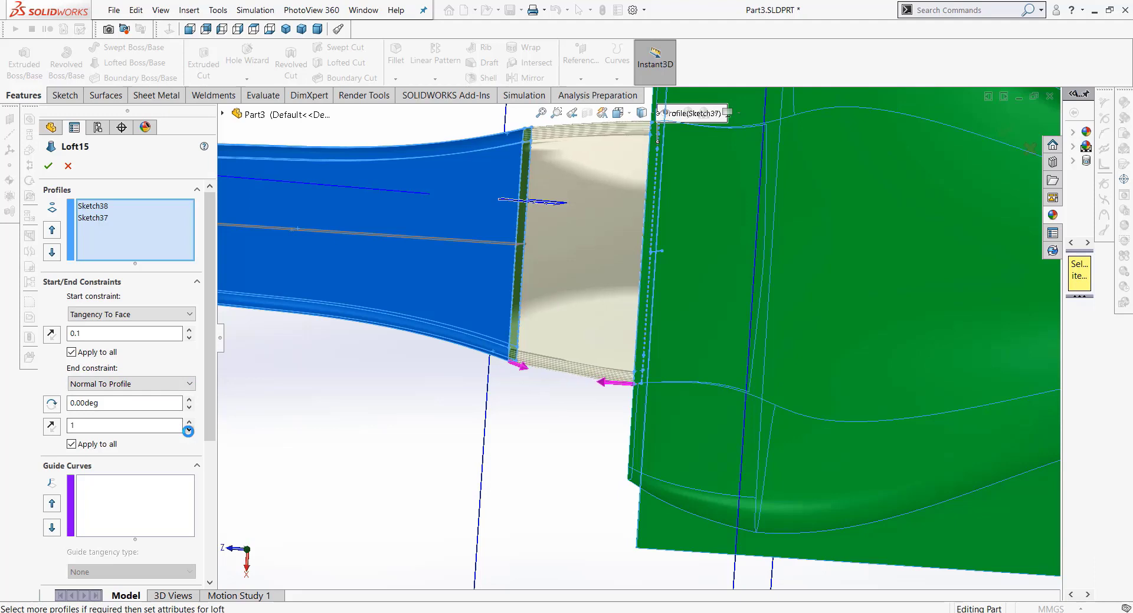
{"action": "left_click", "coordinate": [46, 175]}
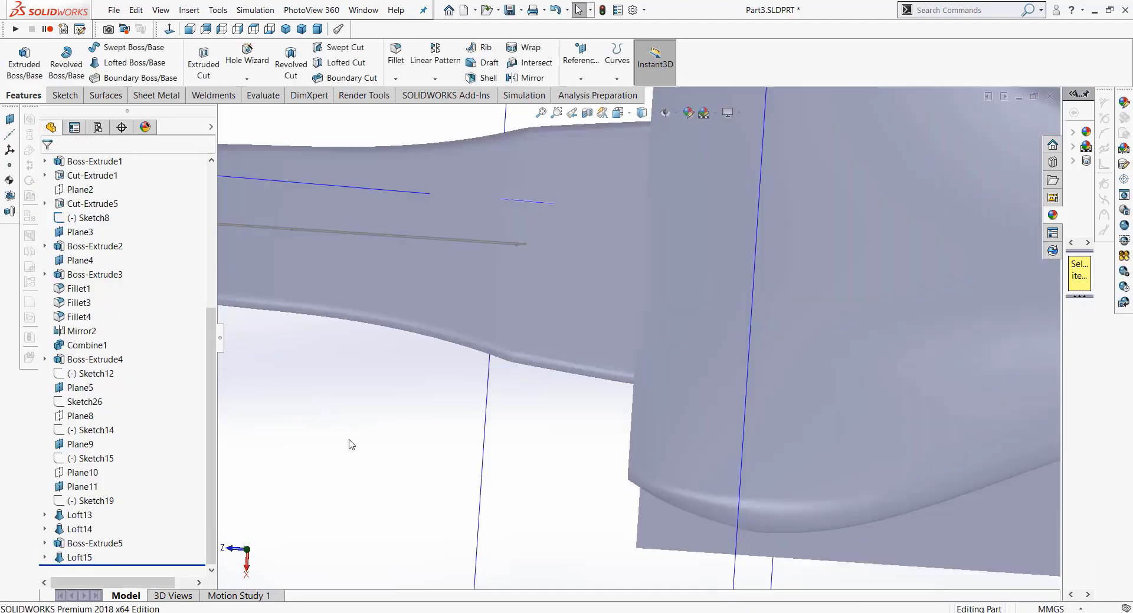
Step: Set Loft15's start tangent length to 0.5
{"action": "mouse_move", "coordinate": [340, 333]}
{"action": "middle_mouse_down"}
{"action": "mouse_move", "coordinate": [359, 240]}
{"action": "mouse_move", "coordinate": [417, 278]}
{"action": "mouse_move", "coordinate": [392, 367]}
{"action": "mouse_move", "coordinate": [345, 211]}
{"action": "mouse_move", "coordinate": [316, 195]}
{"action": "mouse_move", "coordinate": [430, 321]}
{"action": "mouse_move", "coordinate": [416, 392]}
{"action": "middle_mouse_up"}
{"action": "right_click", "coordinate": [68, 558]}
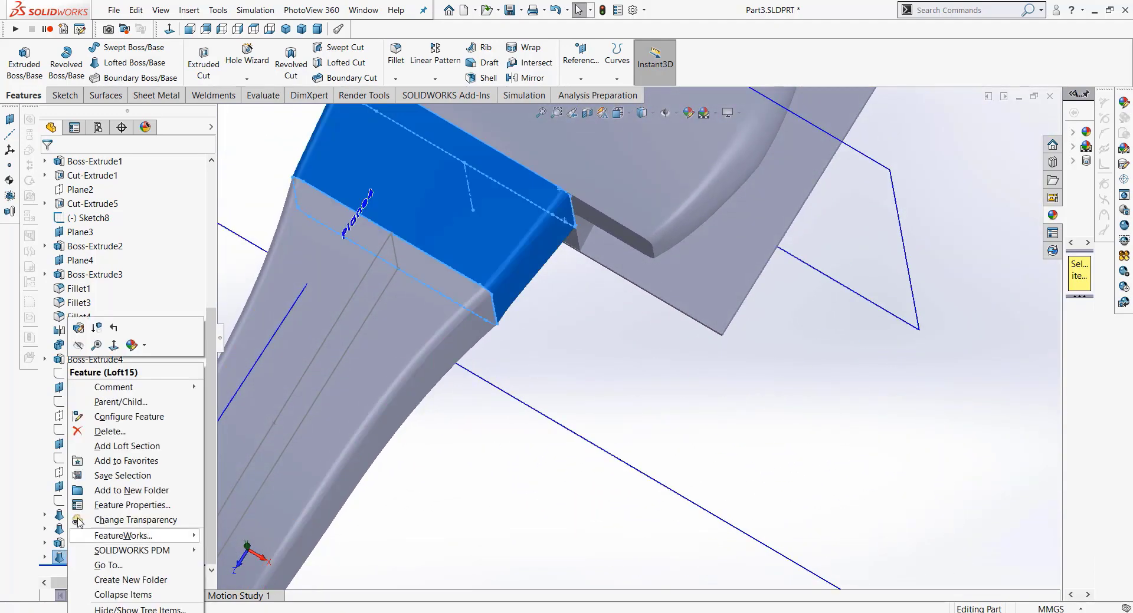
{"action": "left_click", "coordinate": [84, 335]}
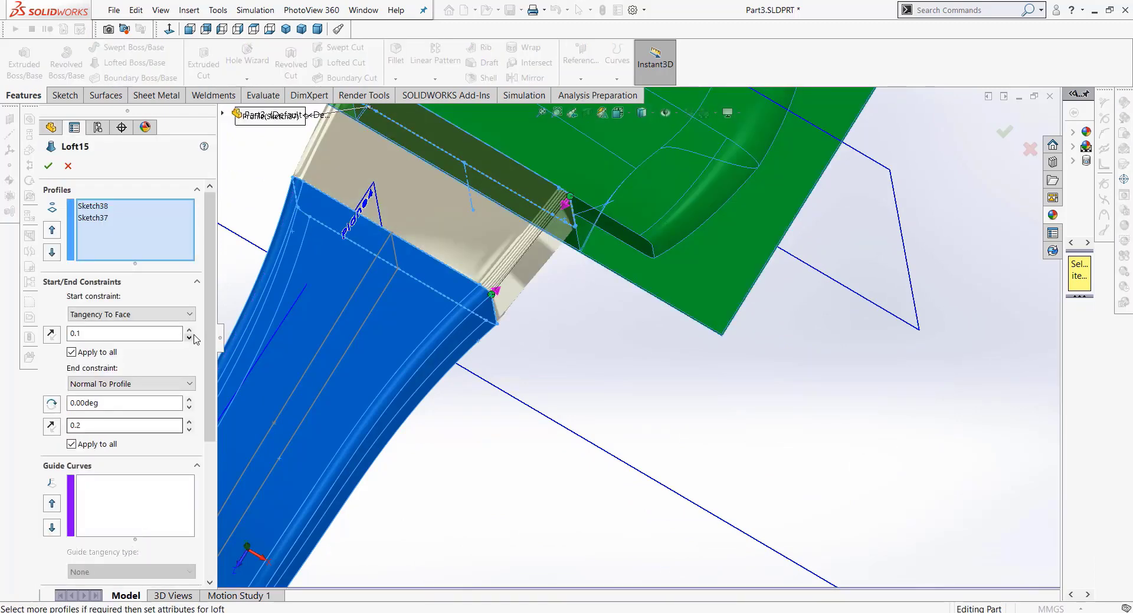
{"action": "left_click", "coordinate": [103, 340]}
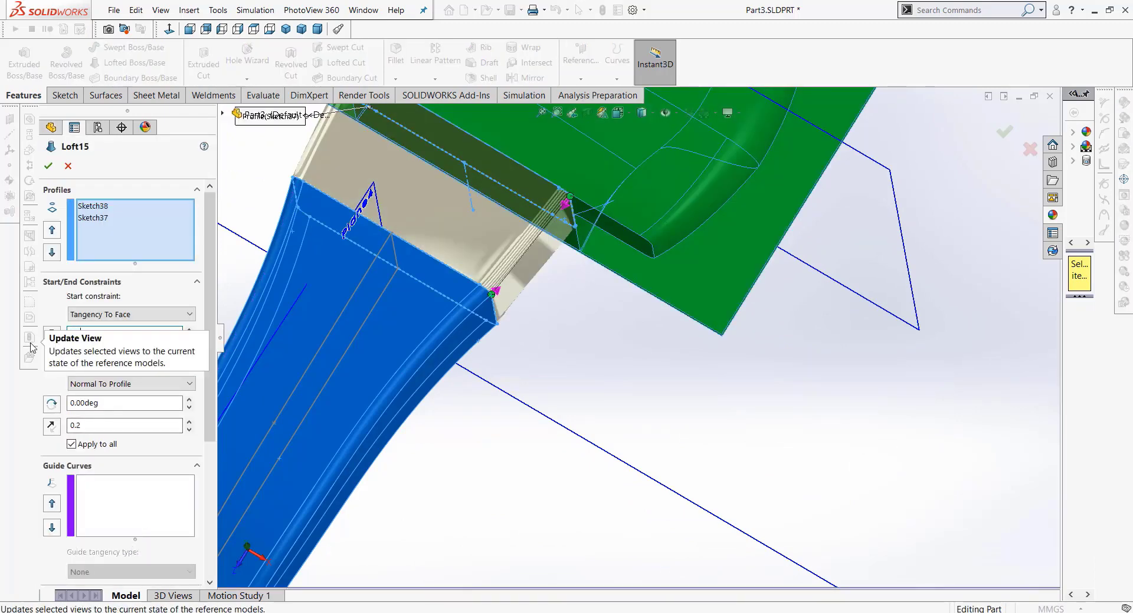
{"action": "key", "text": "BackSpace"}
{"action": "type", "text": "5"}
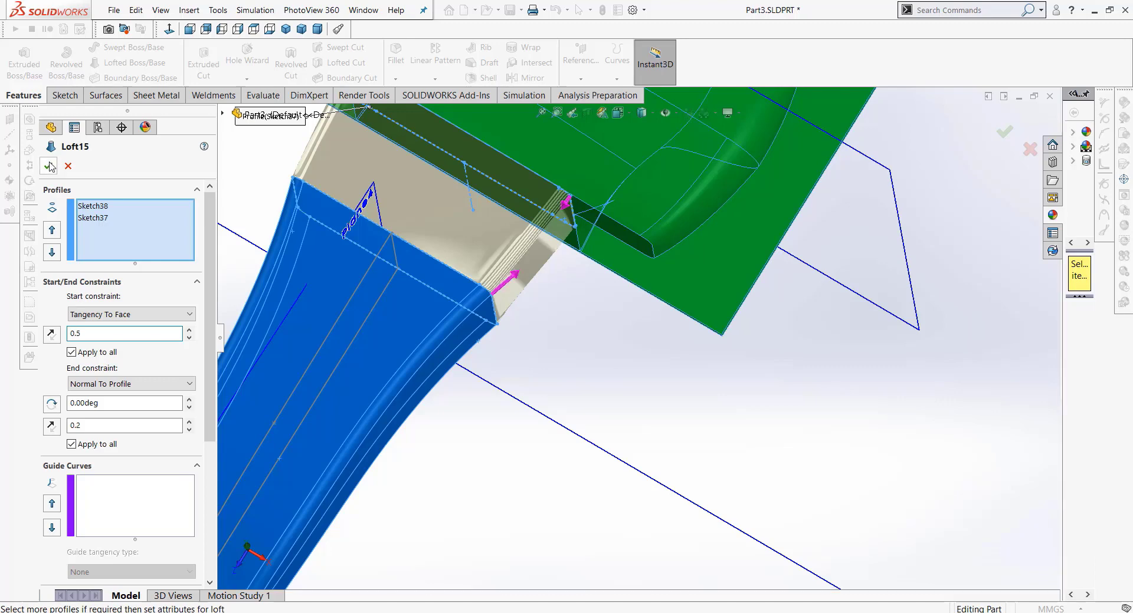
{"action": "left_click", "coordinate": [542, 397]}
Step: Lengthen the start tangency to 0.8, then zoom out to the whole car body
{"action": "mouse_move", "coordinate": [539, 384]}
{"action": "middle_mouse_down"}
{"action": "mouse_move", "coordinate": [519, 366]}
{"action": "mouse_move", "coordinate": [569, 344]}
{"action": "mouse_move", "coordinate": [555, 429]}
{"action": "middle_mouse_up"}
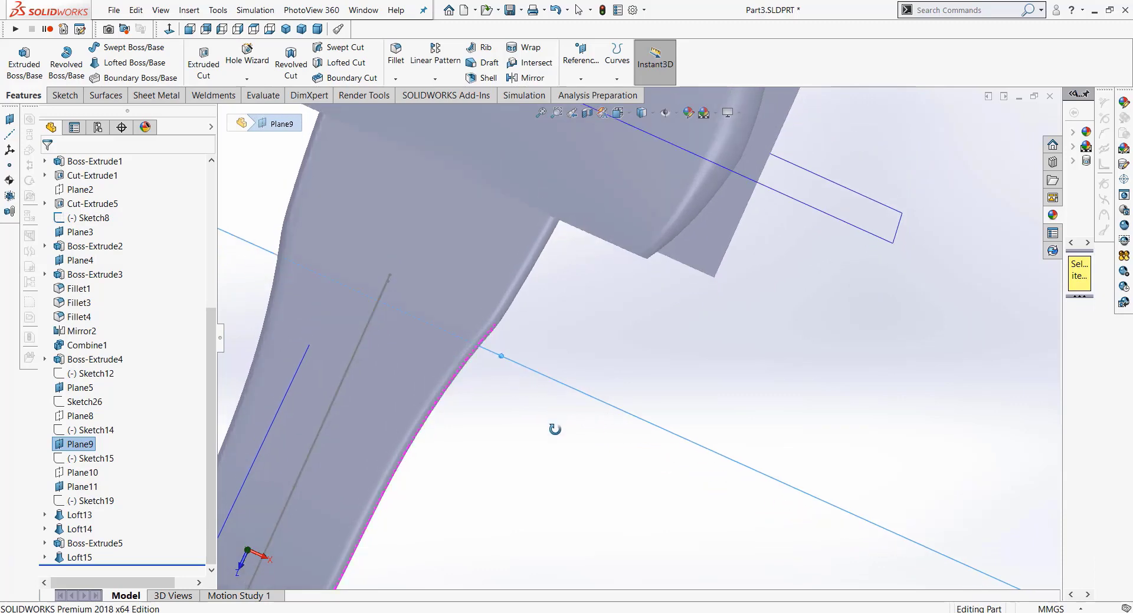
{"action": "right_click", "coordinate": [80, 560]}
{"action": "left_click", "coordinate": [97, 348]}
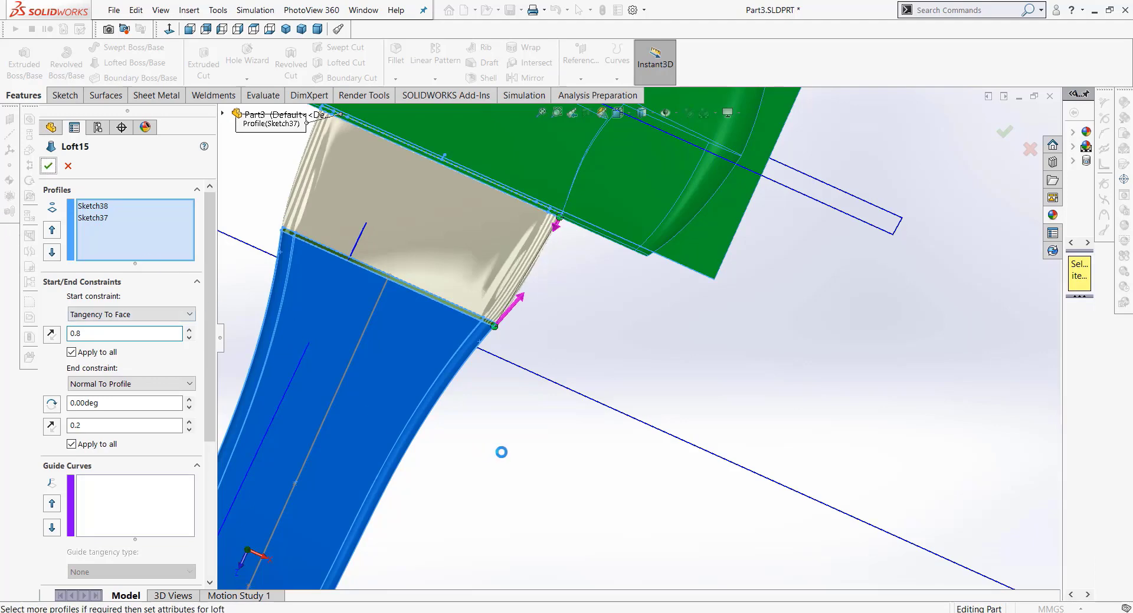
{"action": "mouse_move", "coordinate": [525, 458]}
{"action": "middle_mouse_down"}
{"action": "mouse_move", "coordinate": [526, 385]}
{"action": "mouse_move", "coordinate": [651, 321]}
{"action": "middle_mouse_up"}
{"action": "scroll", "coordinate": [632, 480], "scroll_direction": "up", "scroll_amount": 3}
{"action": "mouse_move", "coordinate": [614, 405]}
{"action": "middle_mouse_down"}
{"action": "mouse_move", "coordinate": [559, 398]}
{"action": "mouse_move", "coordinate": [623, 358]}
{"action": "middle_mouse_up"}
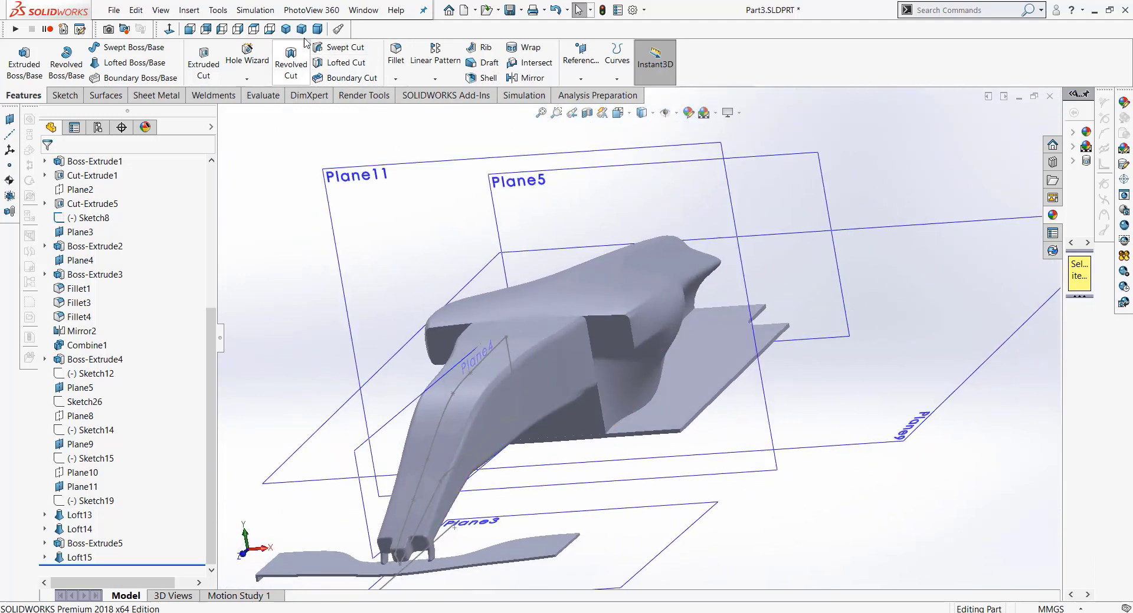
Step: Switch to isometric view and zoom in on where the loft meets the raised body
{"action": "left_click", "coordinate": [285, 29]}
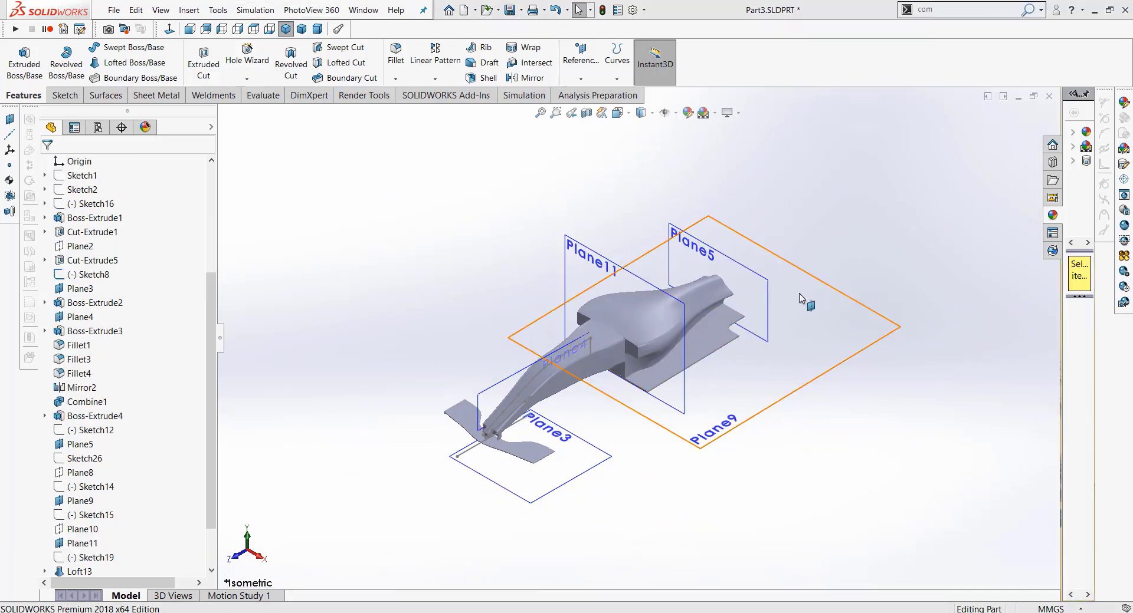
{"action": "scroll", "coordinate": [799, 298], "scroll_direction": "down", "scroll_amount": 2}
{"action": "scroll", "coordinate": [778, 330], "scroll_direction": "down", "scroll_amount": 3}
{"action": "scroll", "coordinate": [760, 366], "scroll_direction": "down", "scroll_amount": 3}
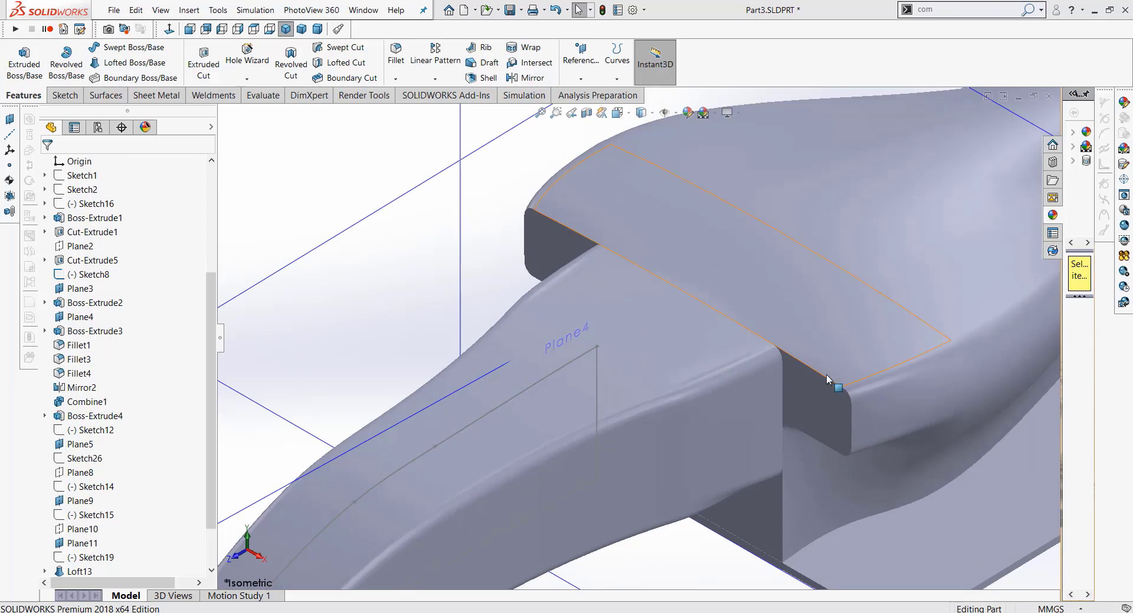
Step: Fillet the step's top edge at 20 mm
{"action": "left_click", "coordinate": [396, 53]}
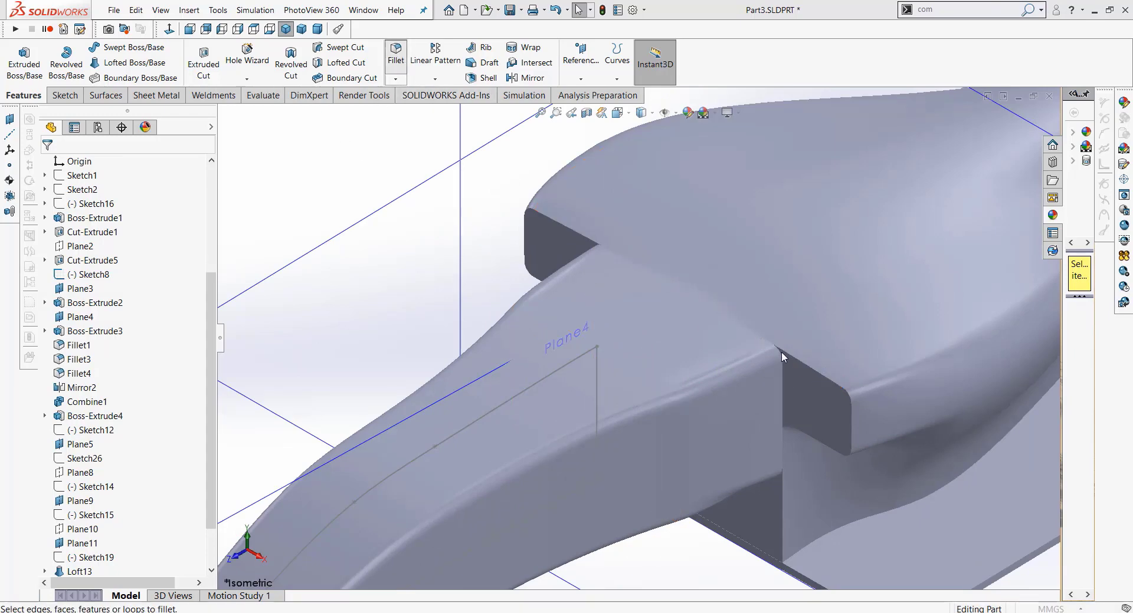
{"action": "left_click", "coordinate": [802, 365]}
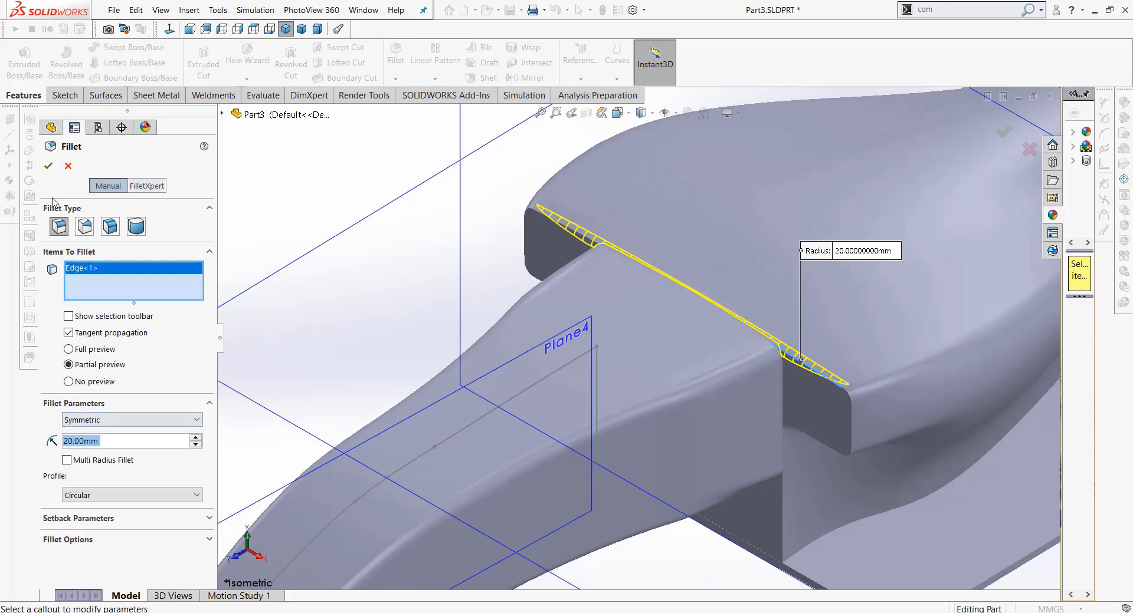
{"action": "left_click", "coordinate": [48, 166]}
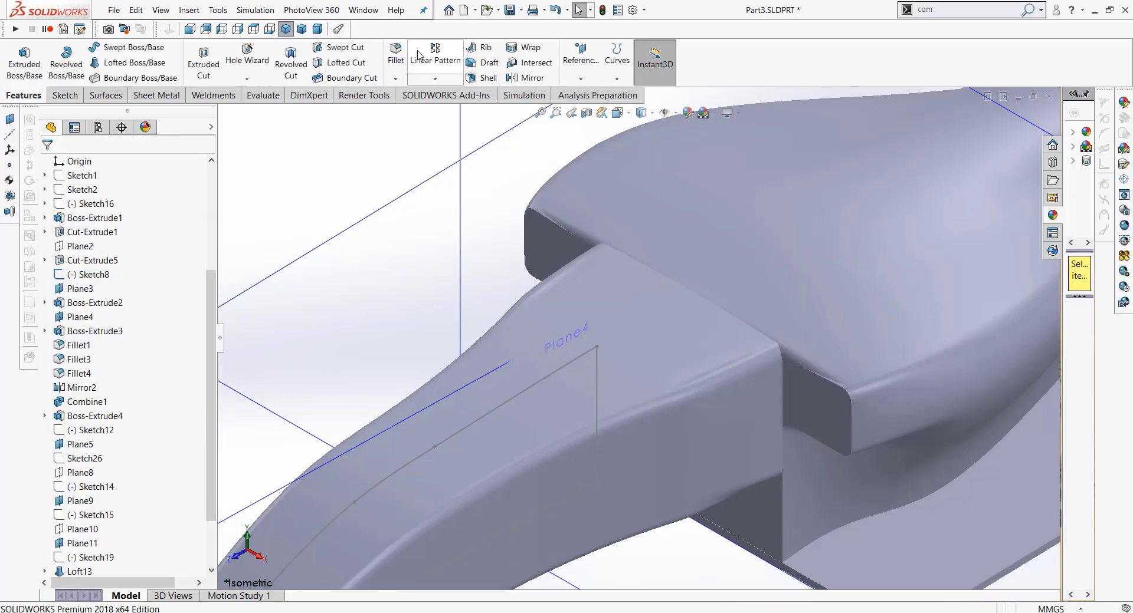
Step: Fillet the edge loops on both vertical step faces at 20 mm
{"action": "left_click", "coordinate": [396, 55]}
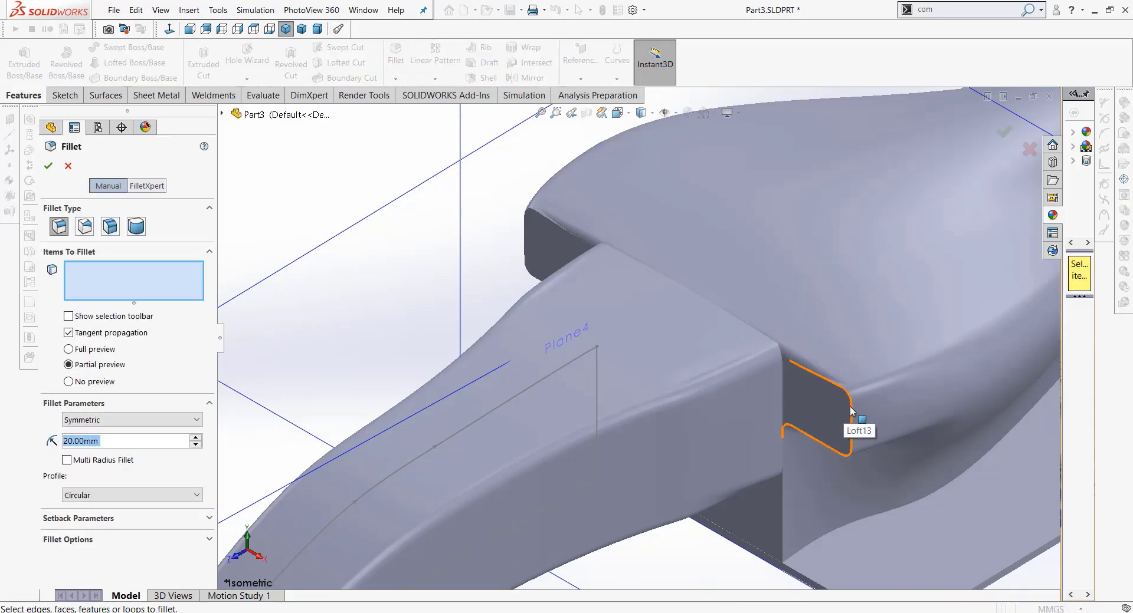
{"action": "left_click", "coordinate": [803, 396]}
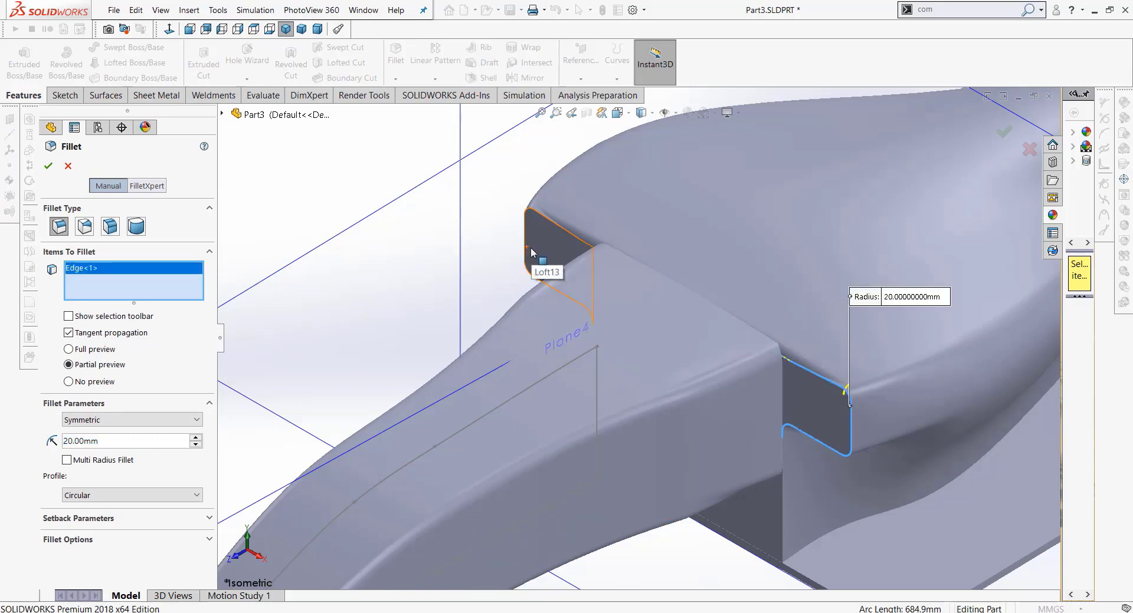
{"action": "left_click", "coordinate": [525, 243]}
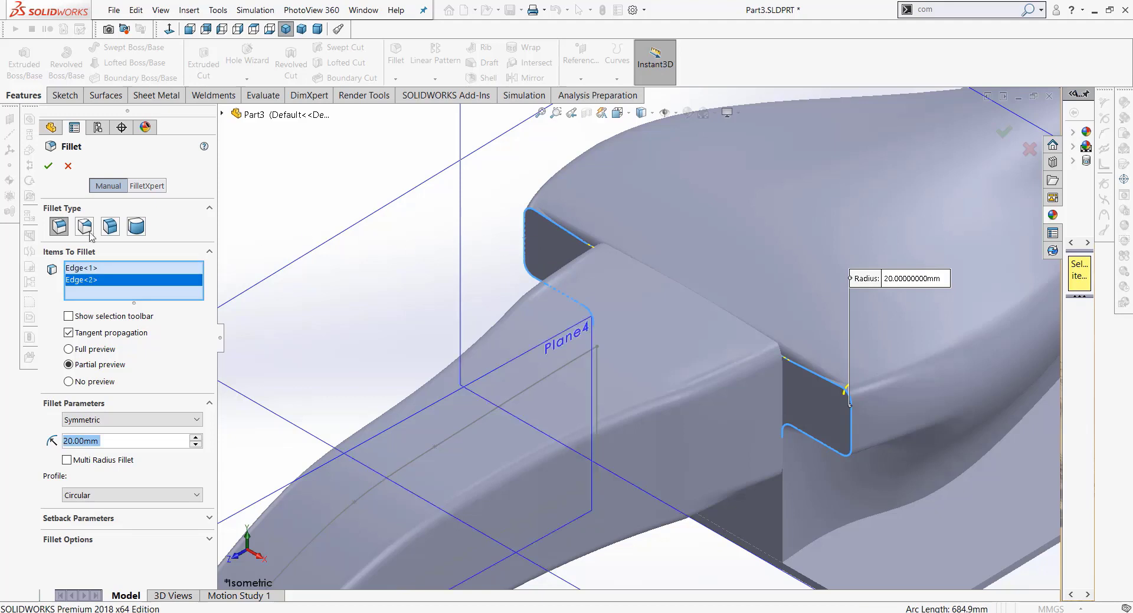
{"action": "left_click", "coordinate": [50, 167]}
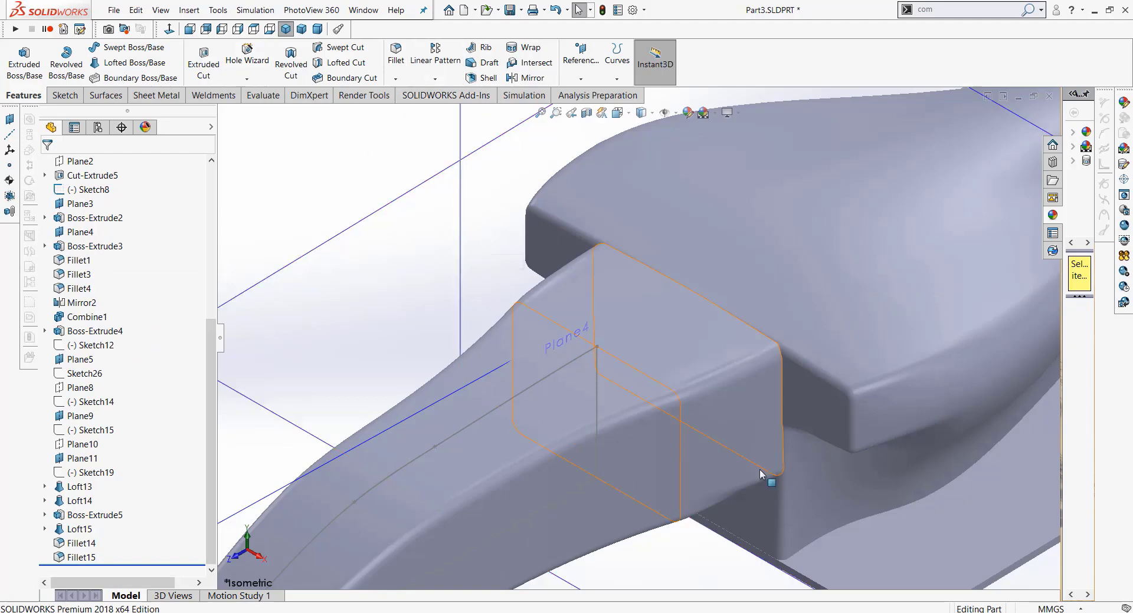
Step: Start a sketch on the sidepod inlet's end face, viewed normal to it
{"action": "left_click", "coordinate": [812, 416]}
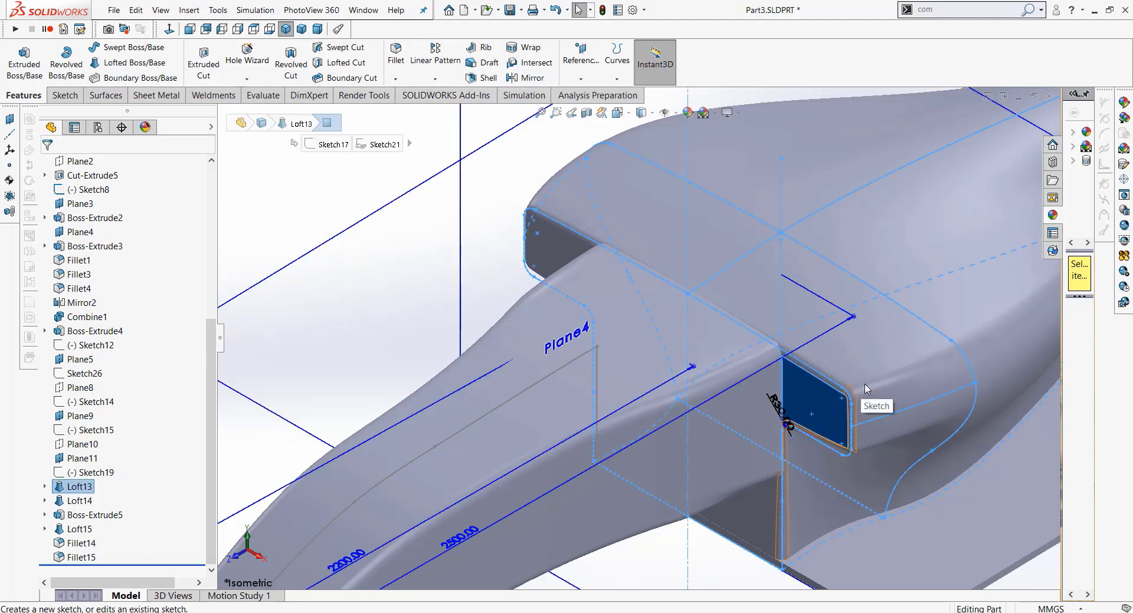
{"action": "left_click", "coordinate": [863, 380]}
{"action": "left_click", "coordinate": [169, 29]}
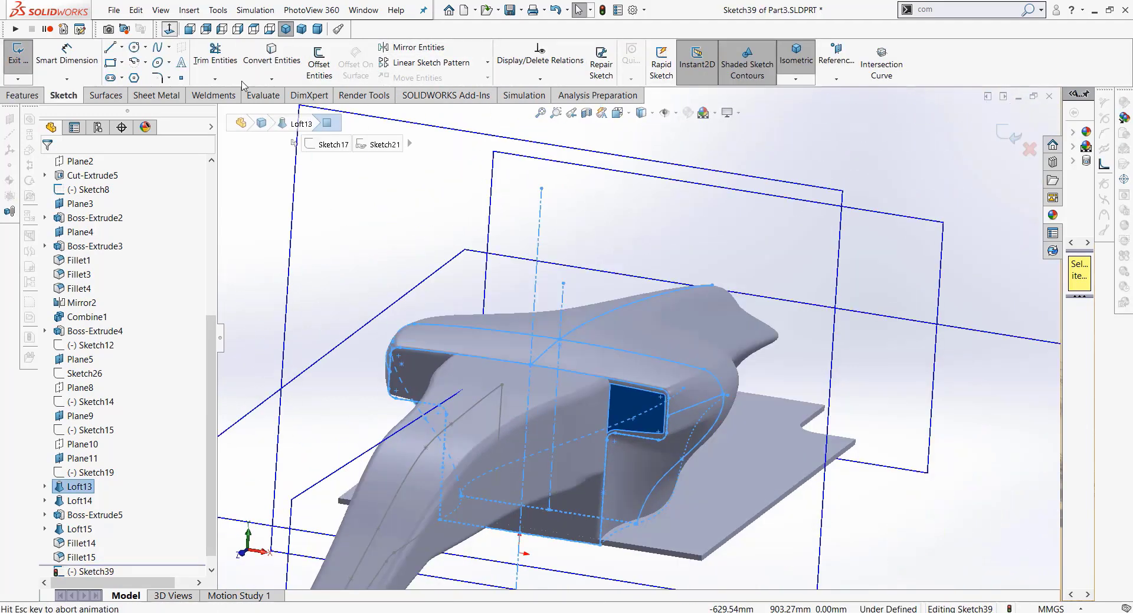
{"action": "scroll", "coordinate": [730, 401], "scroll_direction": "down", "scroll_amount": 3}
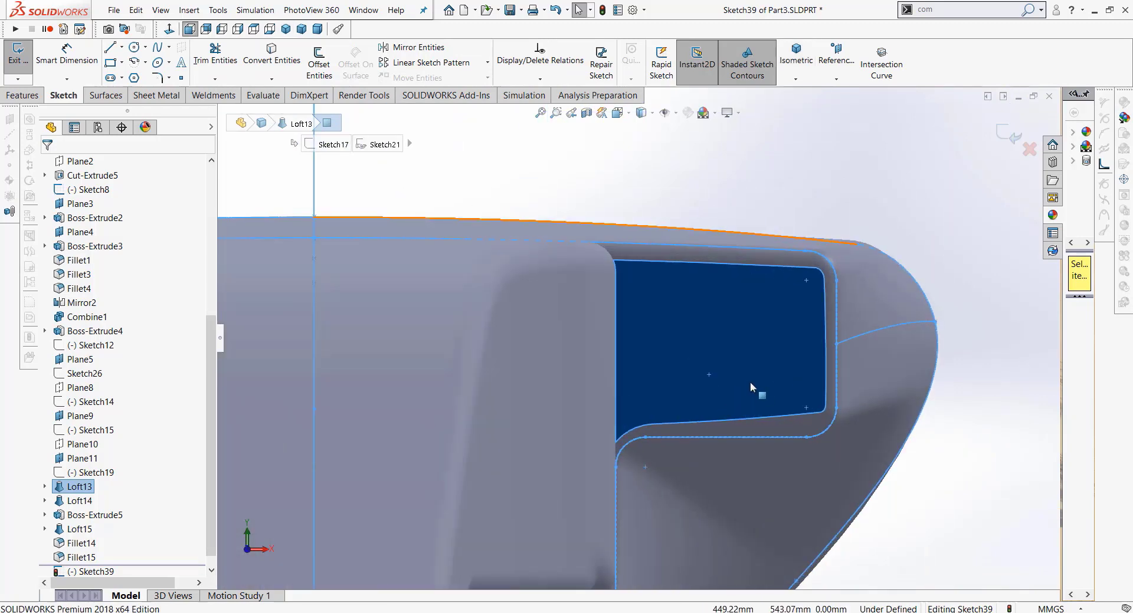
{"action": "scroll", "coordinate": [751, 384], "scroll_direction": "down", "scroll_amount": 1}
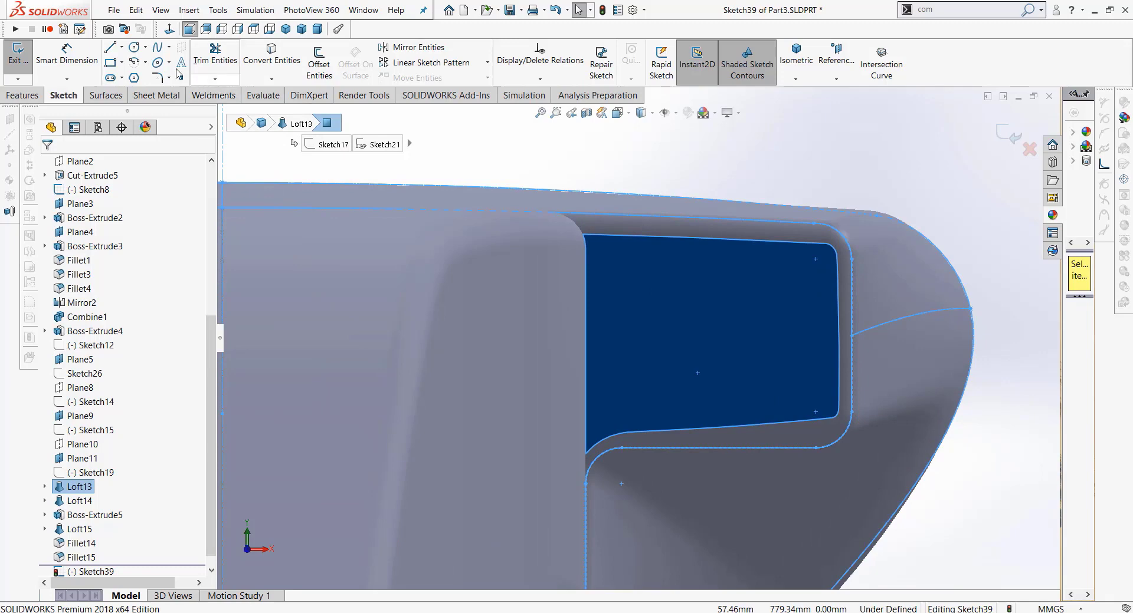
Step: Convert the inlet face's outline into sketch geometry
{"action": "left_click", "coordinate": [271, 56]}
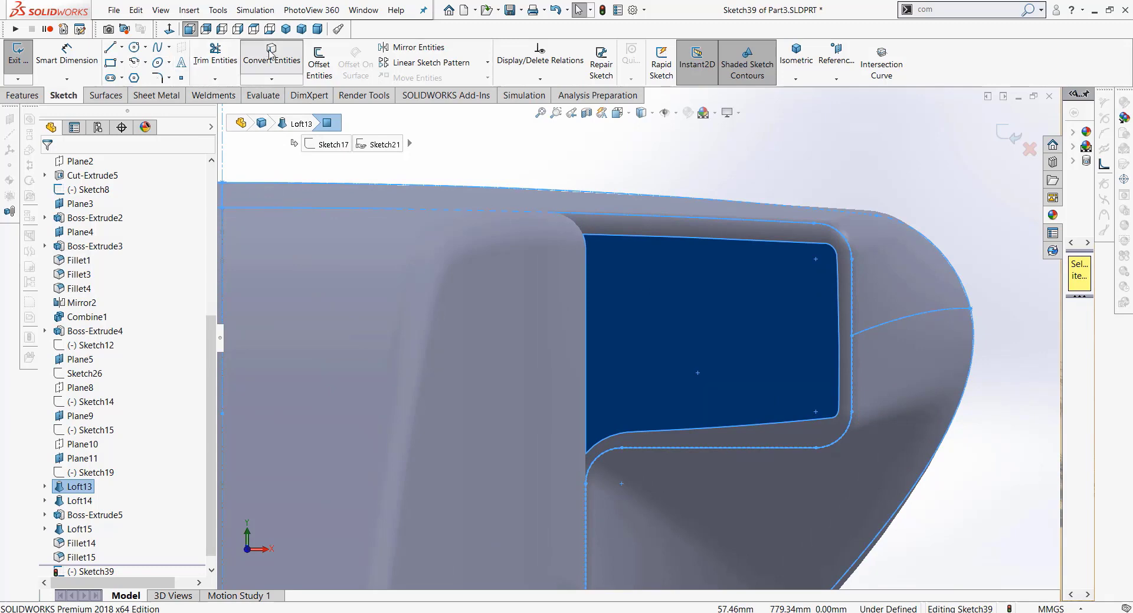
{"action": "left_click", "coordinate": [635, 257]}
{"action": "key", "text": "ctrl+8"}
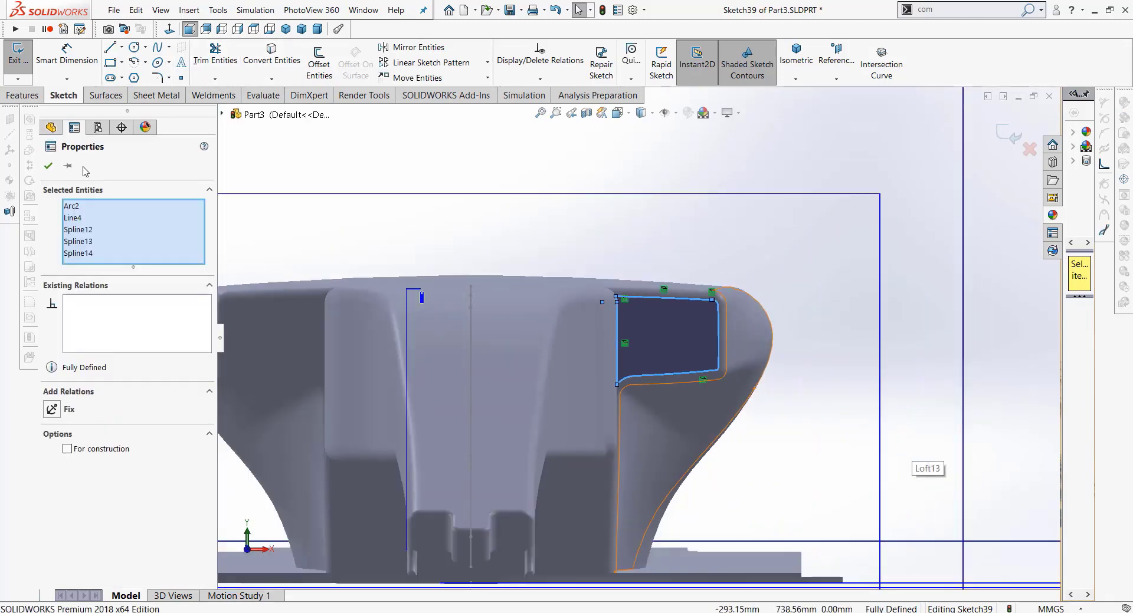
{"action": "left_click", "coordinate": [49, 165]}
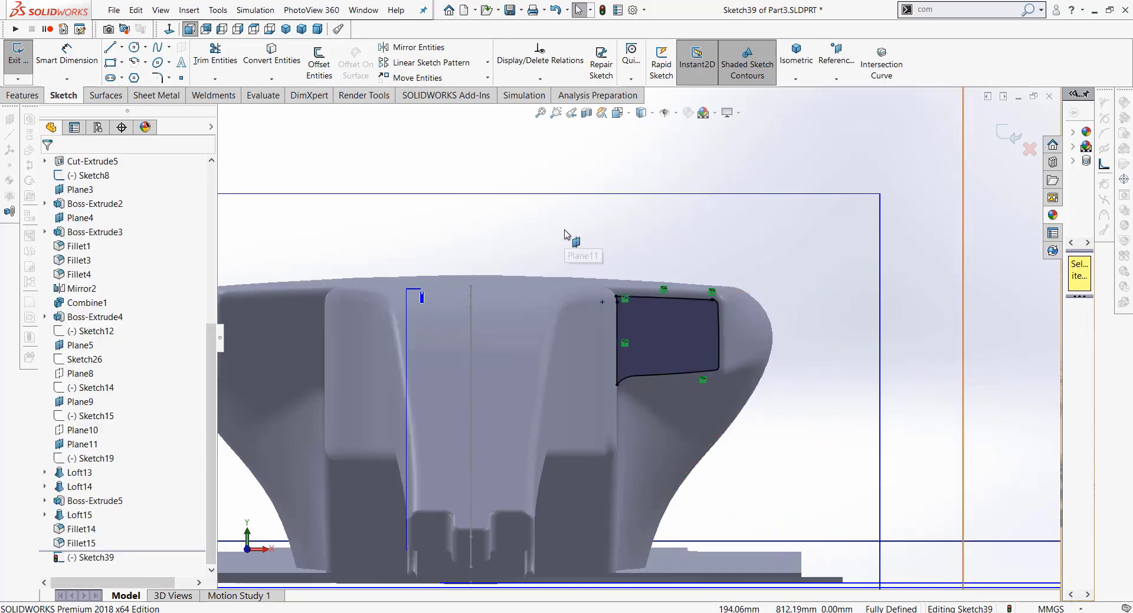
{"action": "left_click", "coordinate": [670, 242]}
{"action": "scroll", "coordinate": [670, 242], "scroll_direction": "down", "scroll_amount": 5}
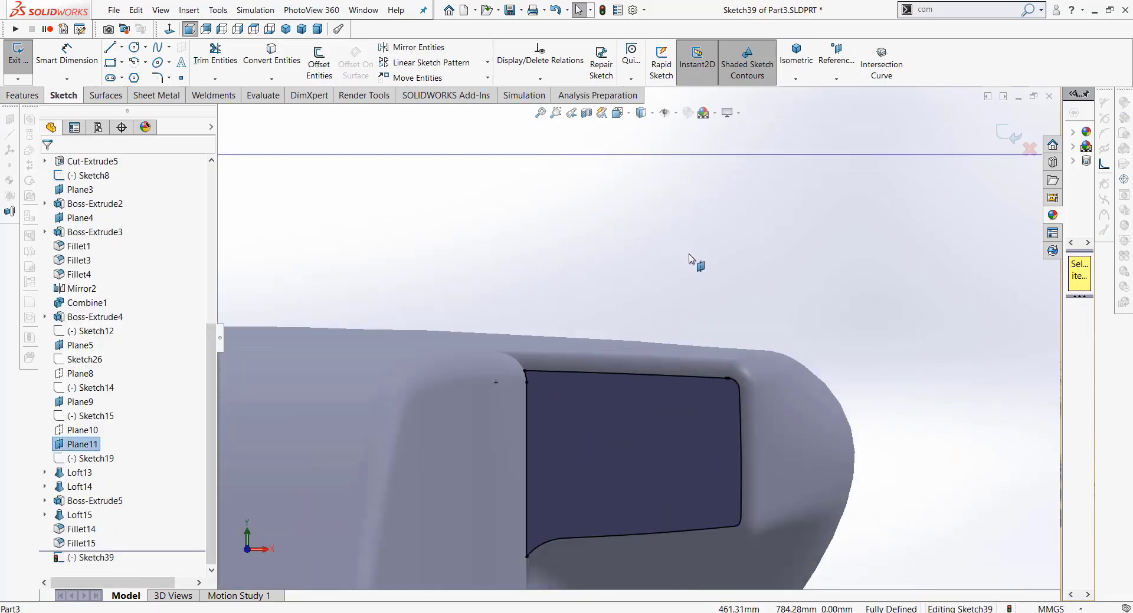
{"action": "left_click", "coordinate": [110, 47]}
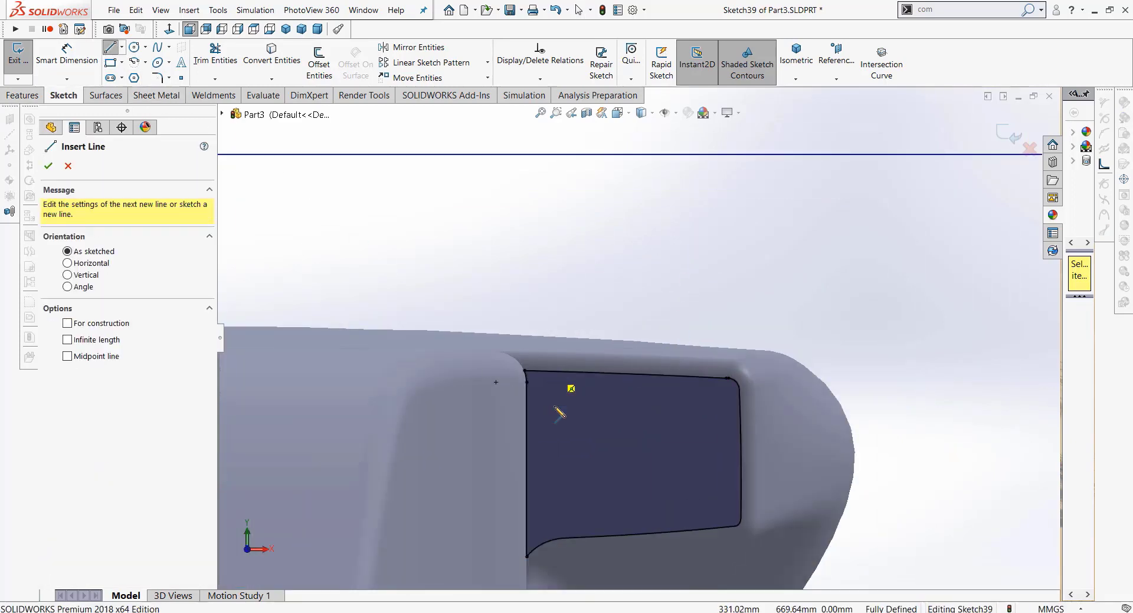
Step: Draw a line across the inlet, try a Vertical relation, then delete the misplaced line
{"action": "left_click", "coordinate": [553, 371]}
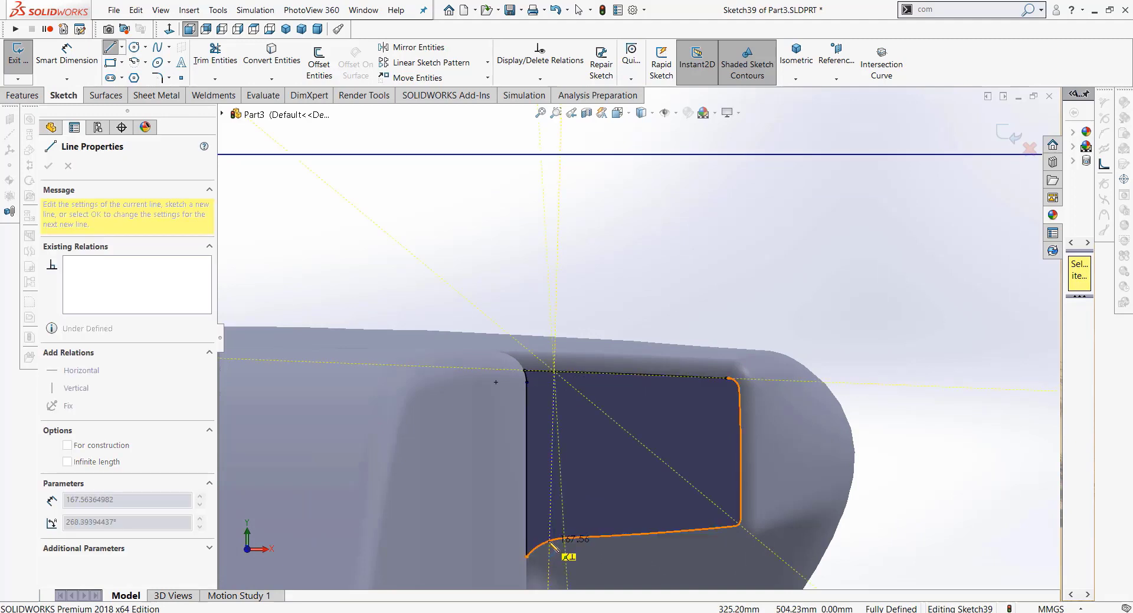
{"action": "left_click", "coordinate": [550, 540]}
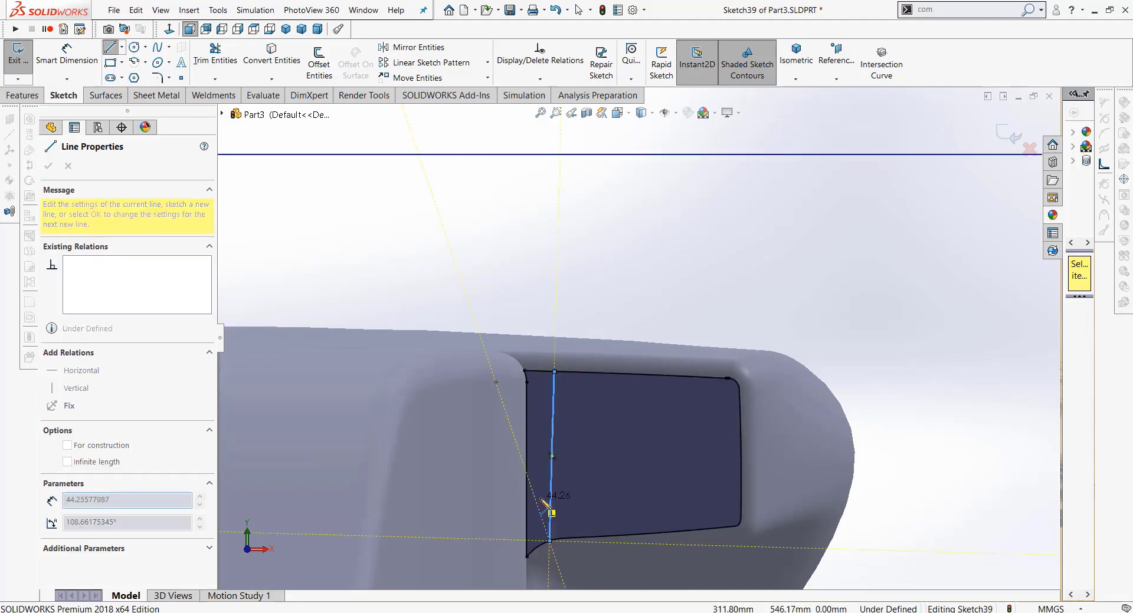
{"action": "right_click", "coordinate": [534, 437]}
{"action": "key", "text": "Escape"}
{"action": "left_click", "coordinate": [552, 451]}
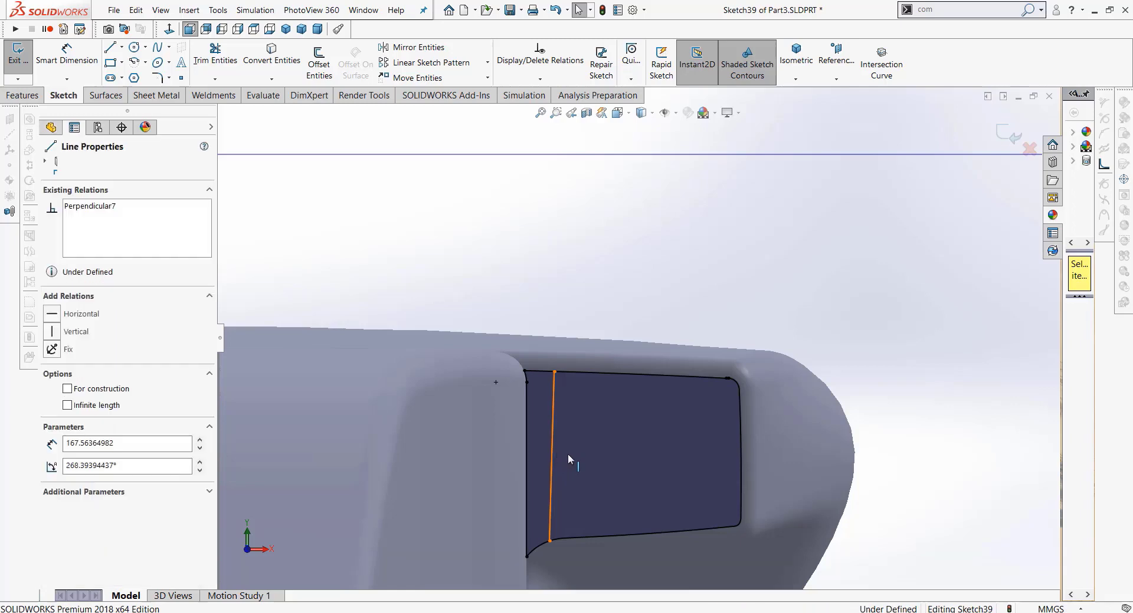
{"action": "left_click", "coordinate": [552, 455]}
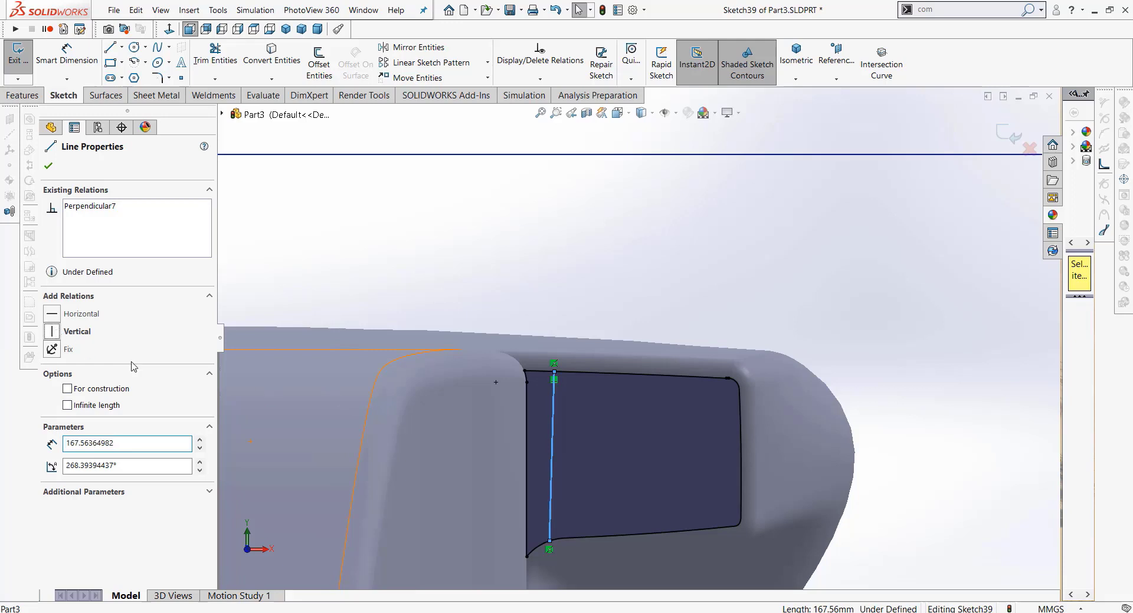
{"action": "left_click", "coordinate": [77, 331]}
{"action": "right_click", "coordinate": [90, 240]}
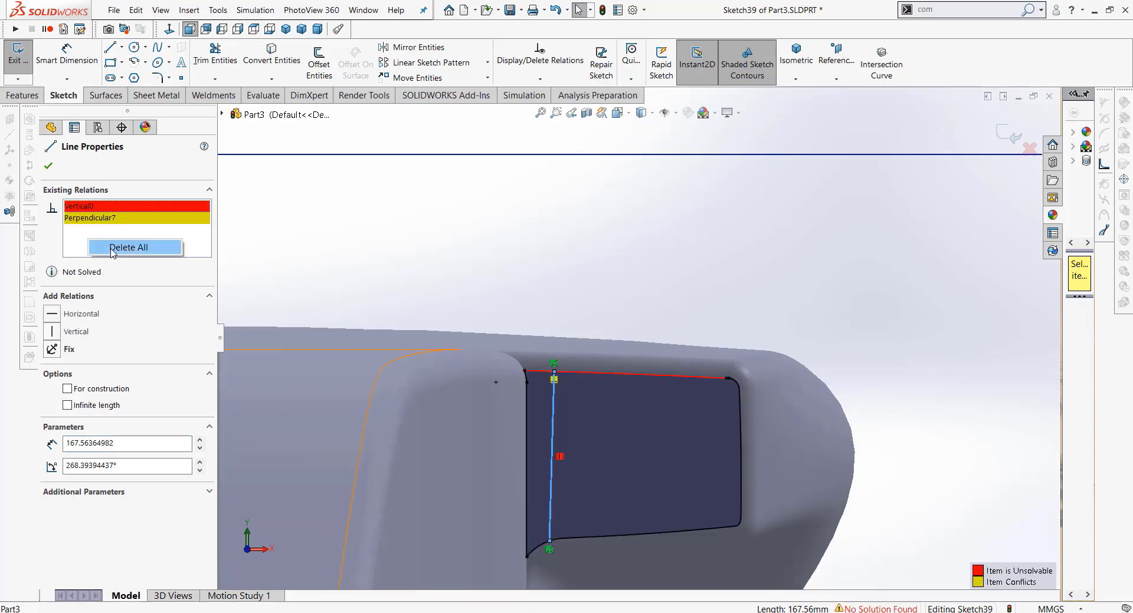
{"action": "left_click", "coordinate": [112, 249]}
{"action": "key", "text": "Escape"}
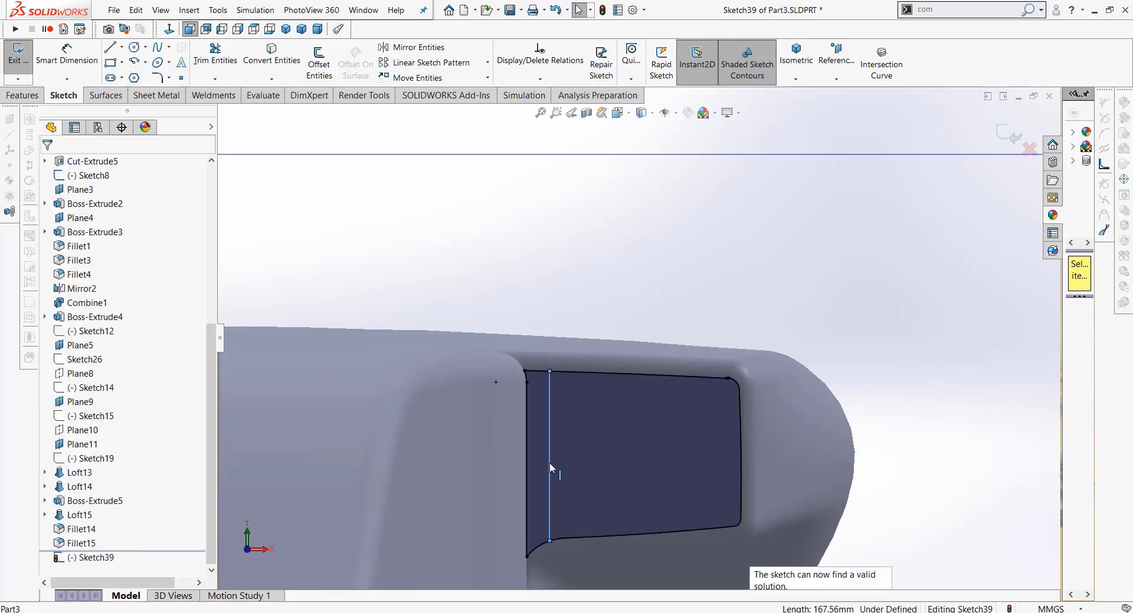
{"action": "left_click", "coordinate": [549, 464]}
{"action": "key", "text": "Delete"}
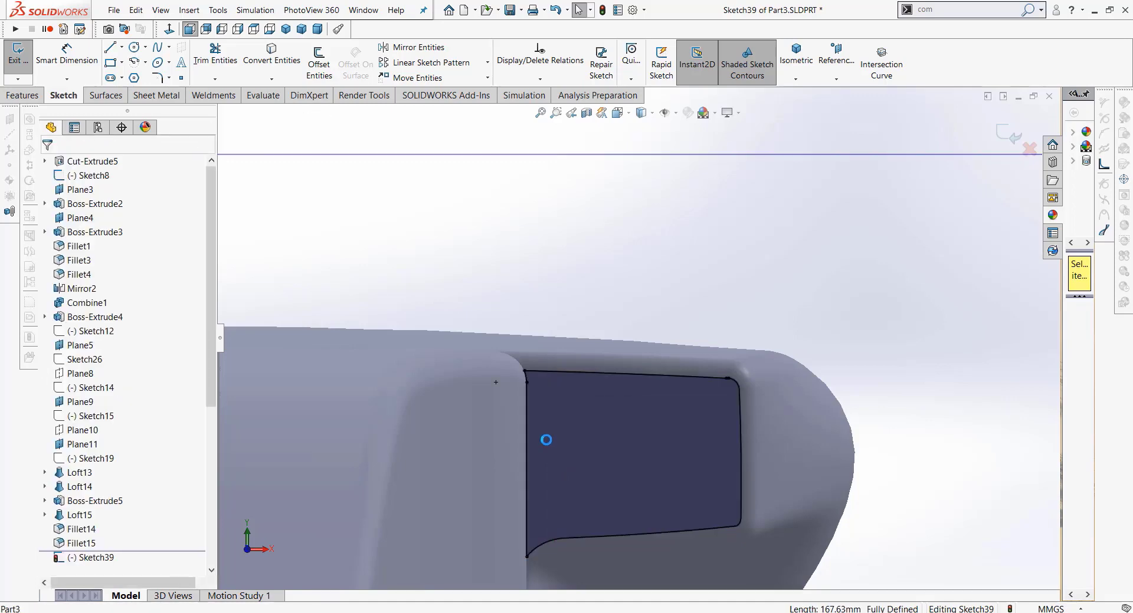
Step: Redraw the line top edge to bottom edge, make it vertical, and remove the Perpendicular relation
{"action": "left_click", "coordinate": [110, 49]}
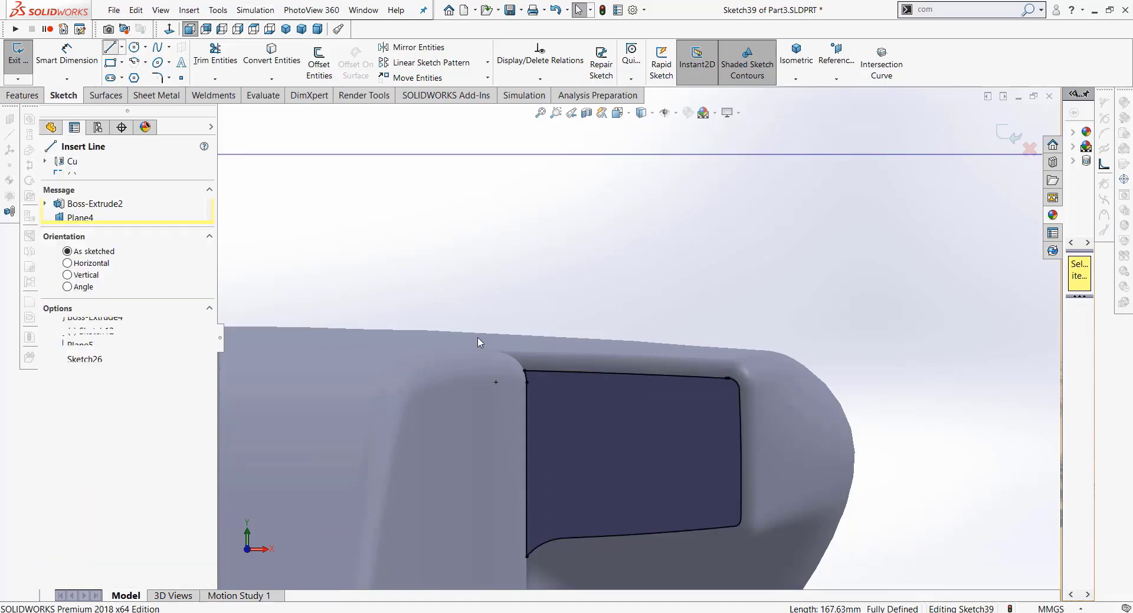
{"action": "left_click", "coordinate": [563, 376]}
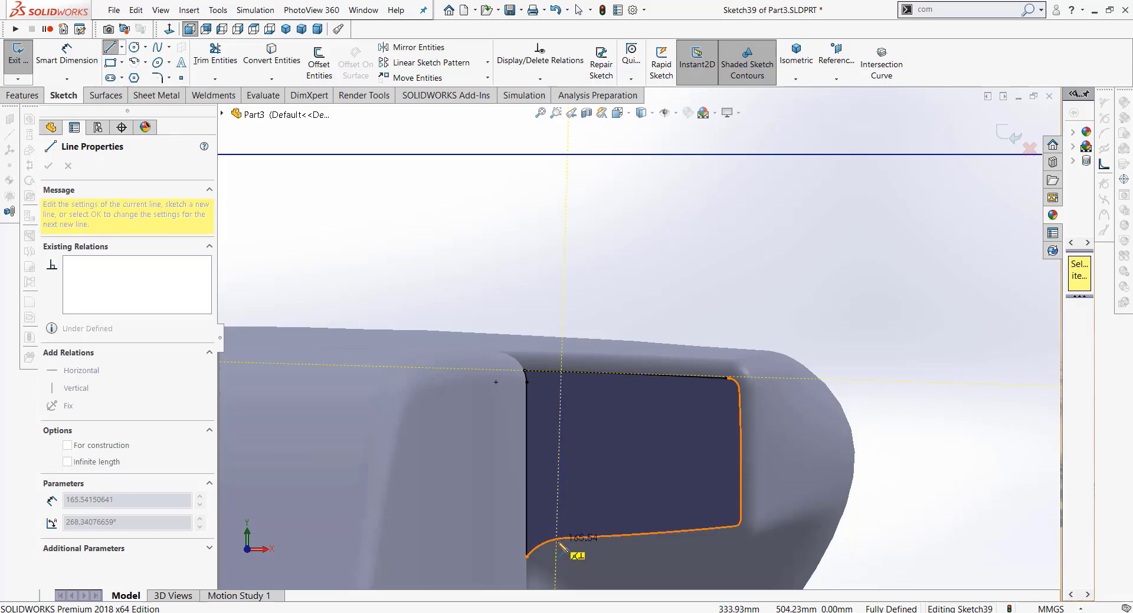
{"action": "left_click", "coordinate": [558, 539]}
{"action": "right_click", "coordinate": [560, 496]}
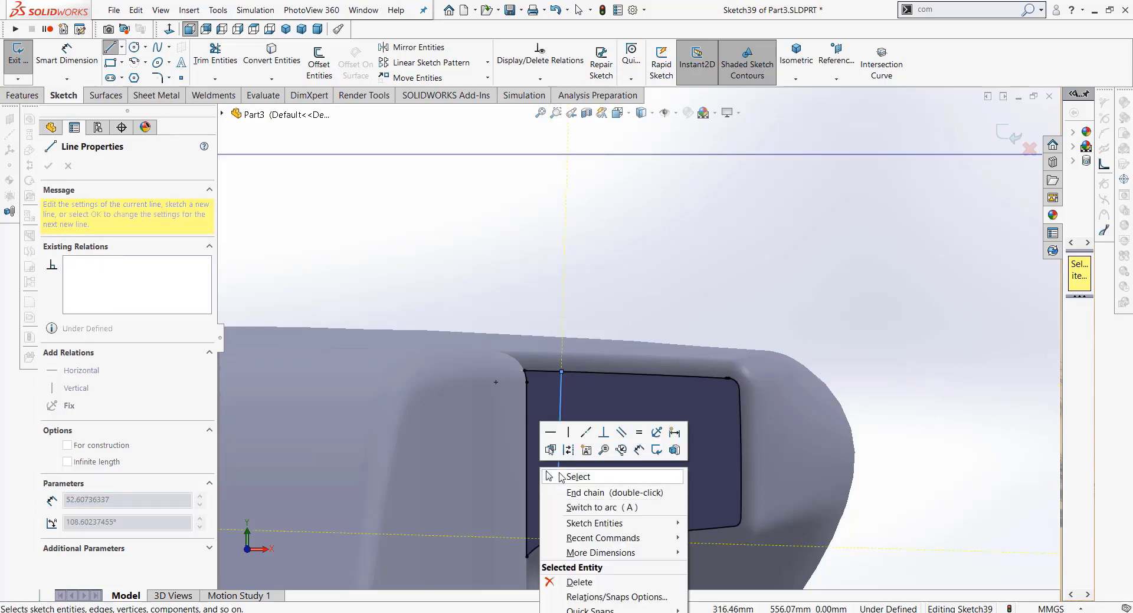
{"action": "left_click", "coordinate": [560, 478]}
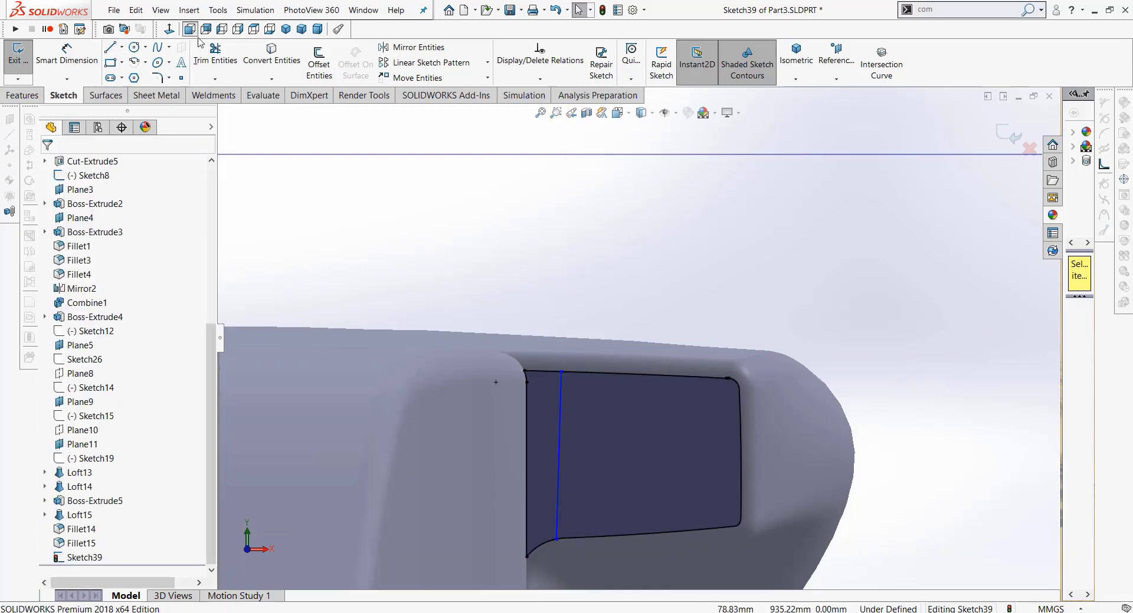
{"action": "left_click", "coordinate": [545, 426]}
{"action": "left_click", "coordinate": [52, 332]}
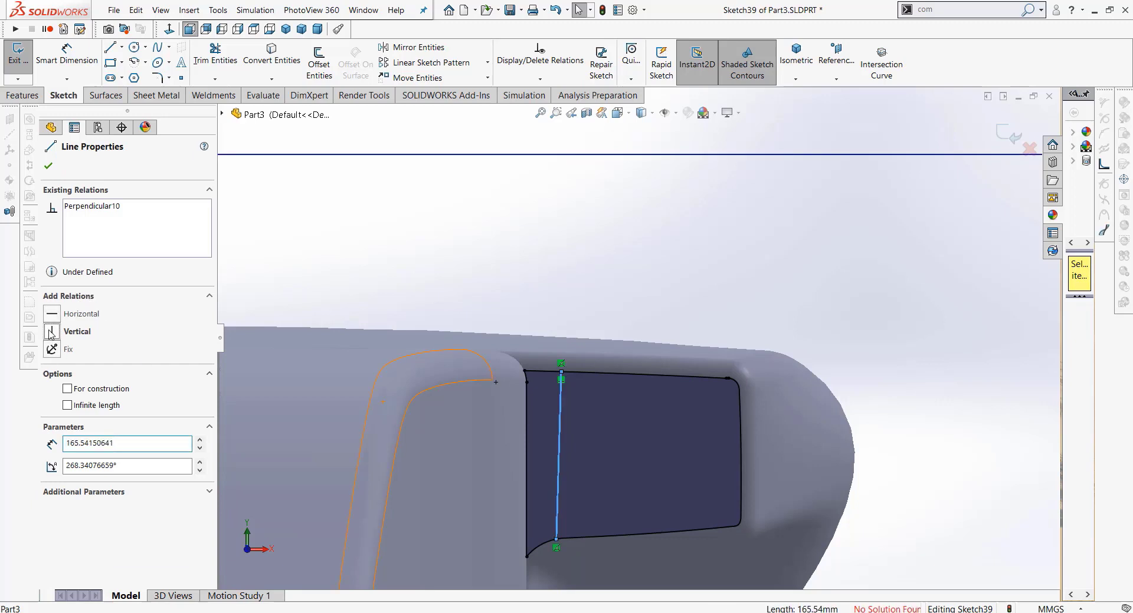
{"action": "right_click", "coordinate": [99, 220]}
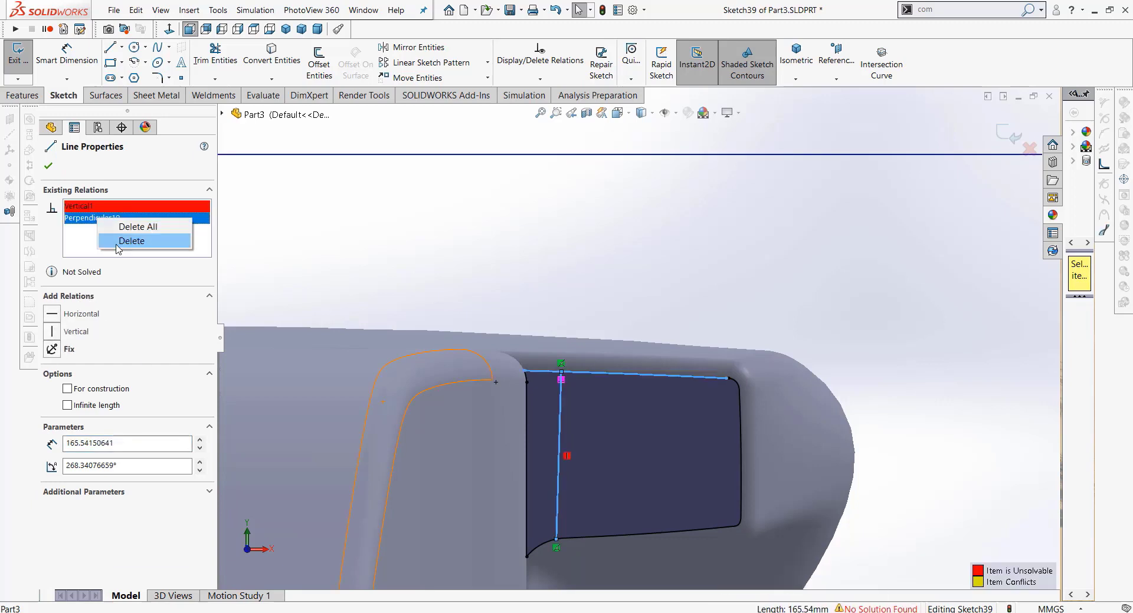
{"action": "left_click", "coordinate": [118, 248]}
{"action": "left_click", "coordinate": [48, 165]}
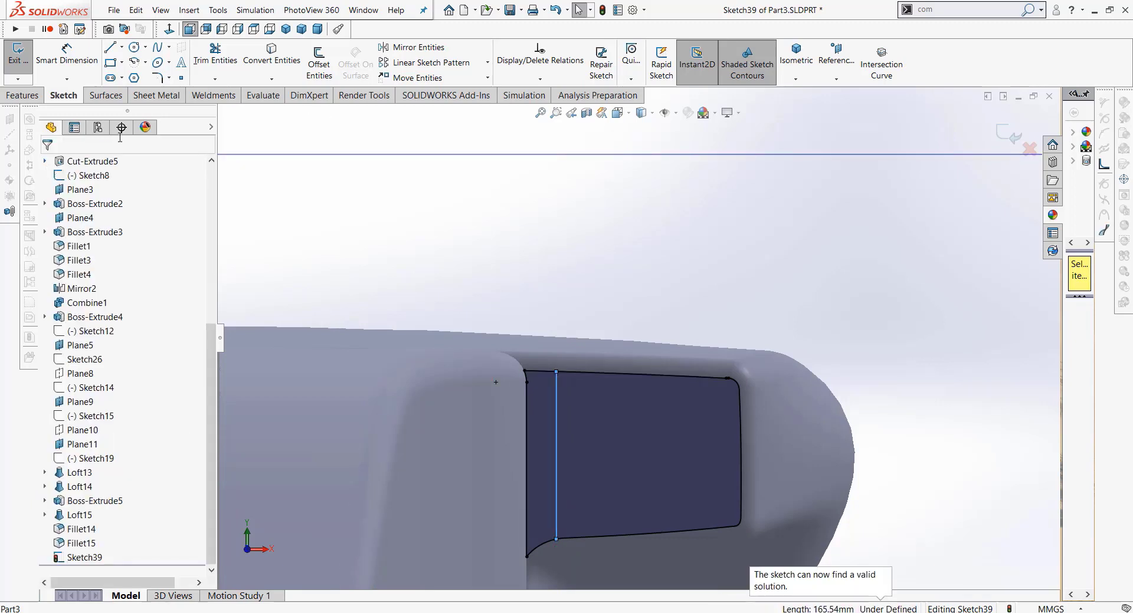
{"action": "left_click", "coordinate": [539, 391]}
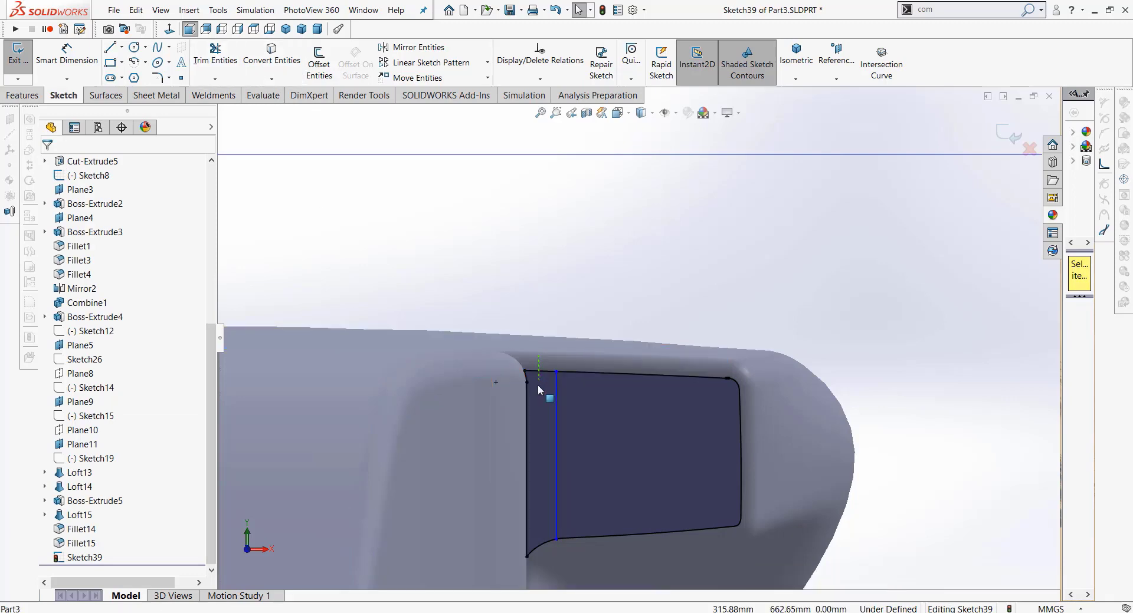
Step: Trim away the top and leftover outline segments left of the vertical line
{"action": "left_click", "coordinate": [215, 59]}
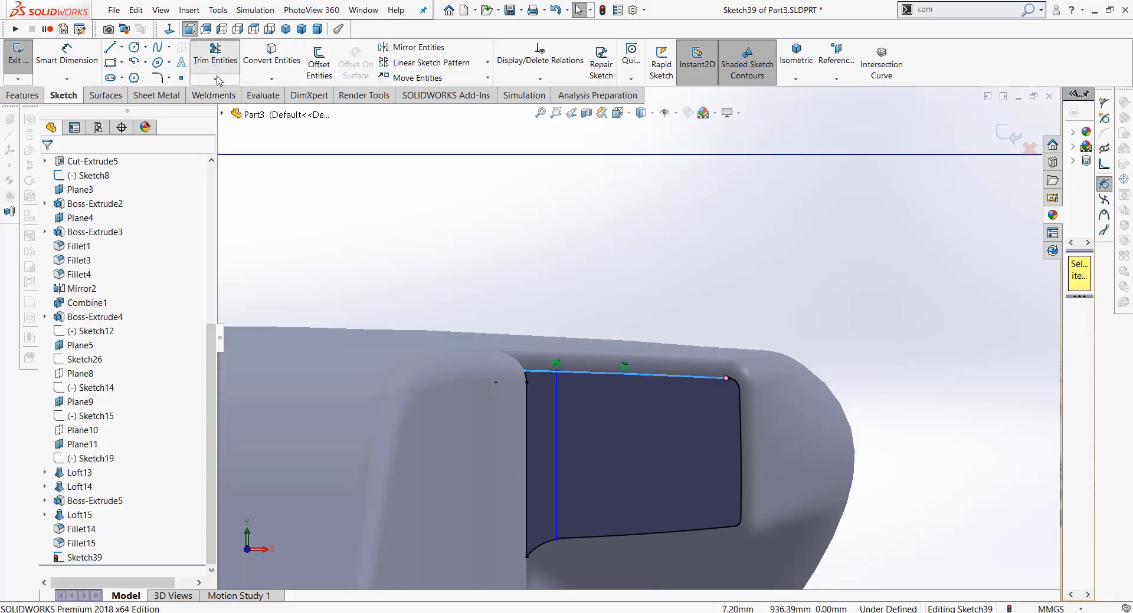
{"action": "left_click_drag", "start_coordinate": [536, 362], "coordinate": [535, 379]}
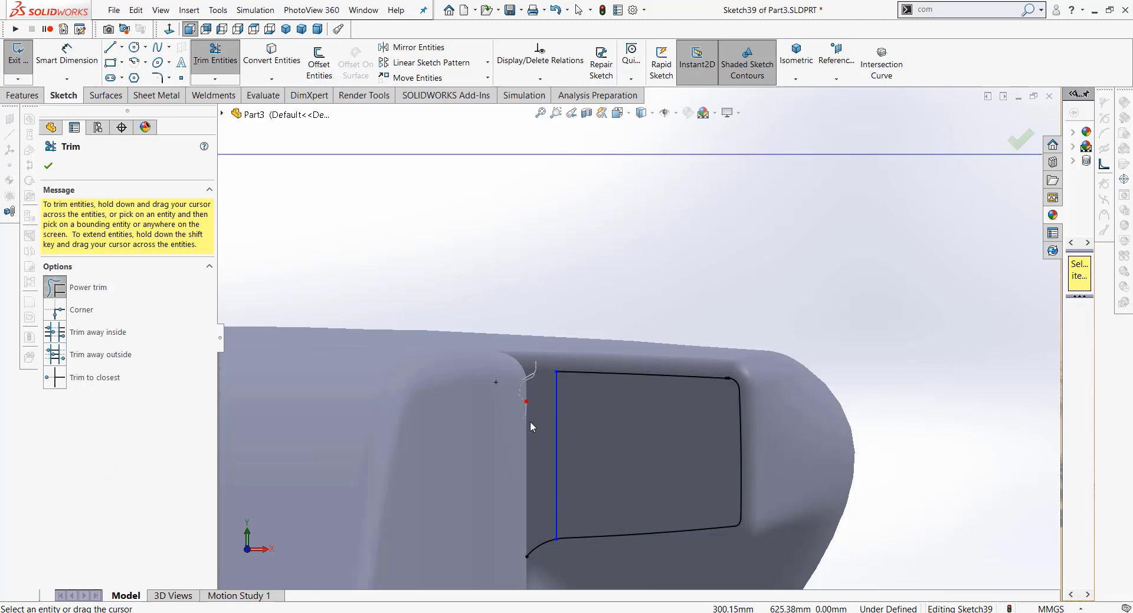
{"action": "left_click_drag", "start_coordinate": [537, 544], "coordinate": [536, 555]}
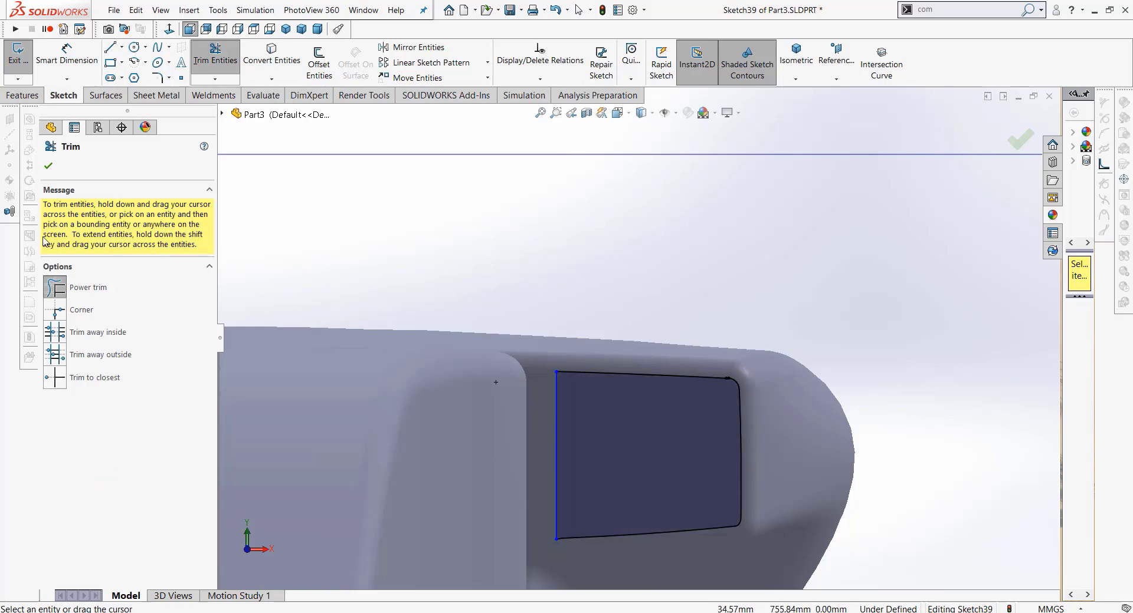
{"action": "left_click", "coordinate": [48, 169]}
Step: Fillet the top-left and bottom-left corners with a 20 mm radius
{"action": "scroll", "coordinate": [595, 426], "scroll_direction": "down", "scroll_amount": 3}
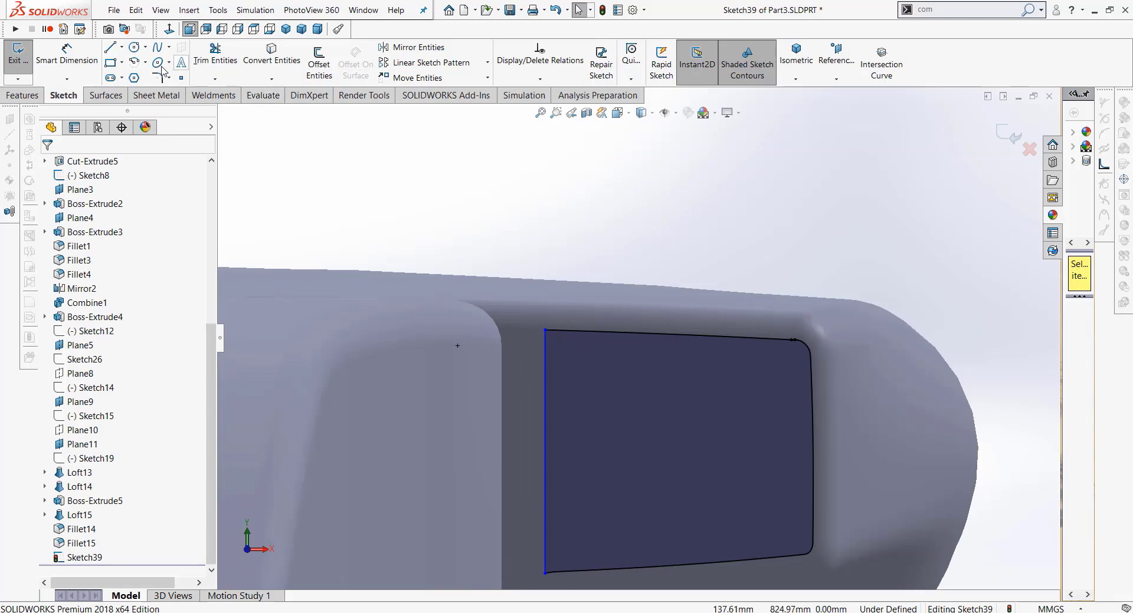
{"action": "left_click", "coordinate": [546, 331]}
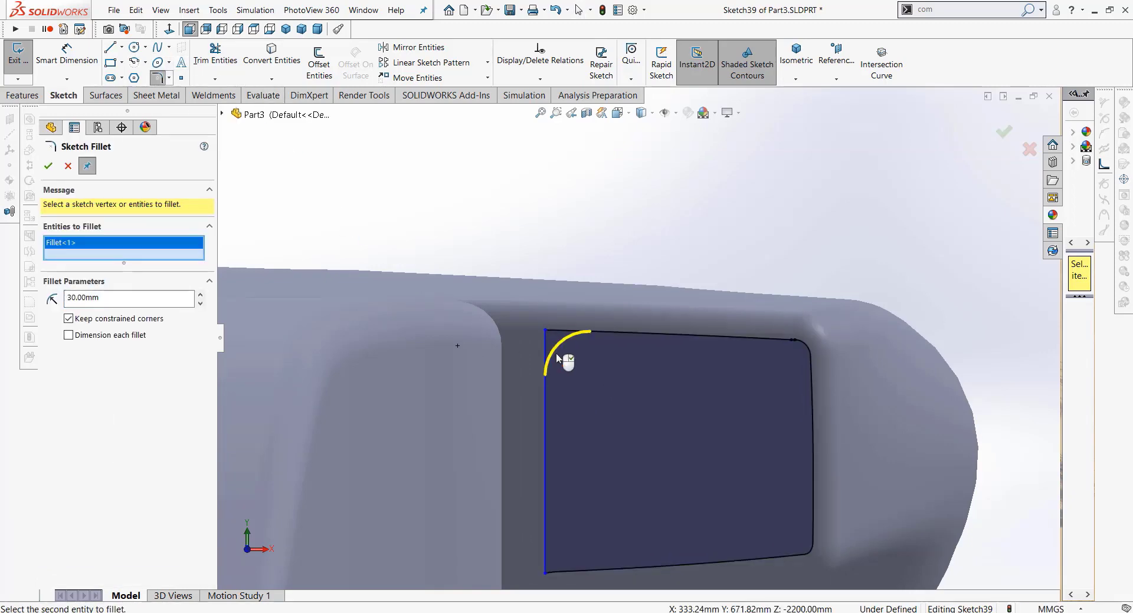
{"action": "left_click", "coordinate": [546, 573]}
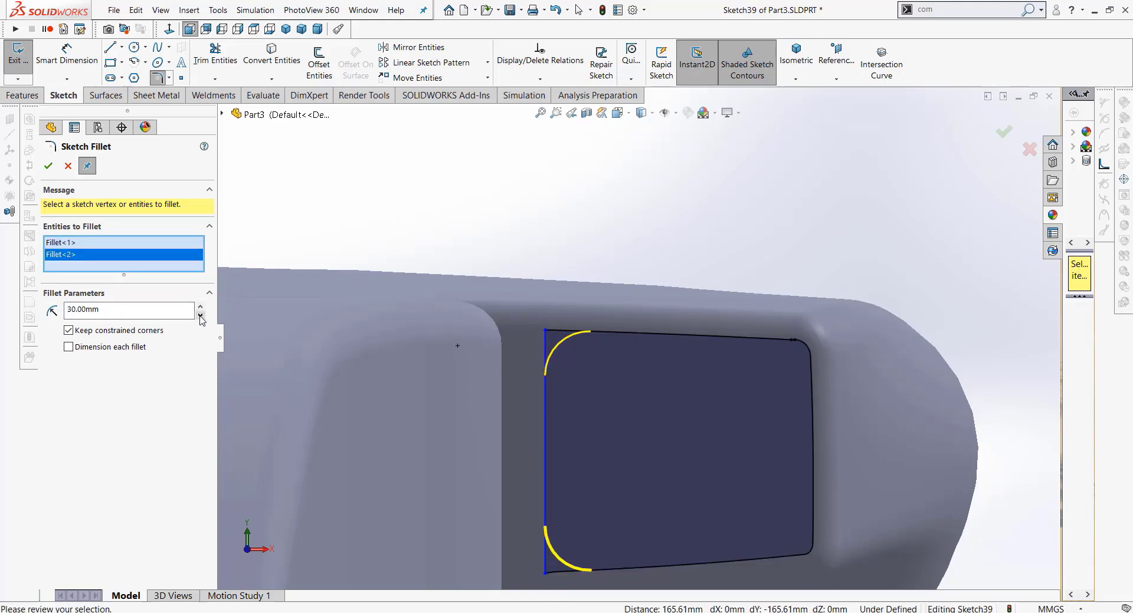
{"action": "left_click", "coordinate": [200, 317]}
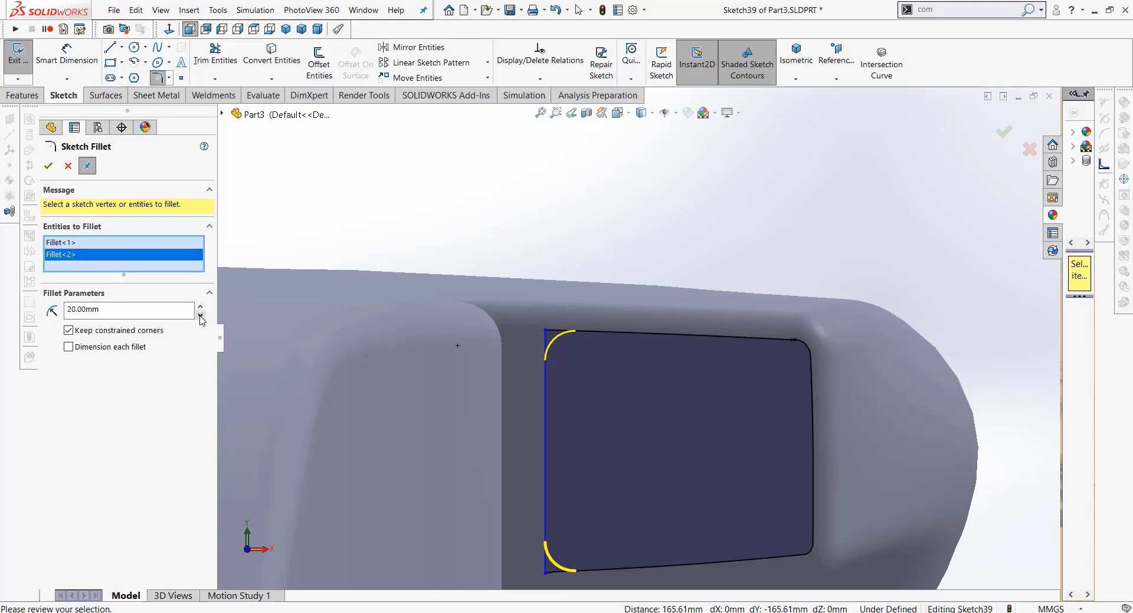
{"action": "left_click", "coordinate": [48, 167]}
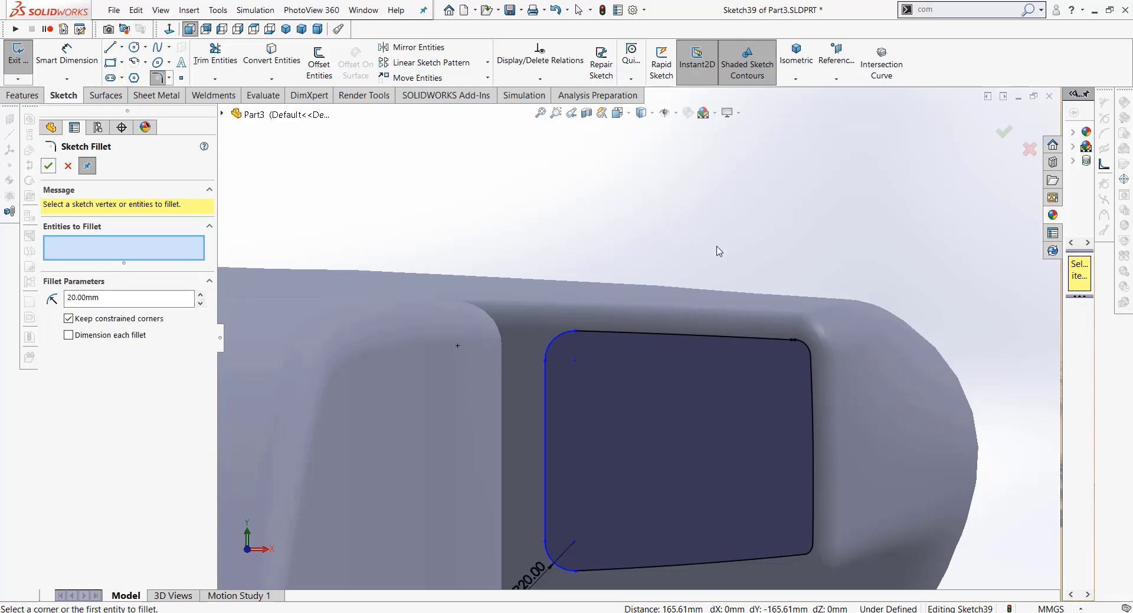
{"action": "scroll", "coordinate": [757, 400], "scroll_direction": "down", "scroll_amount": 2}
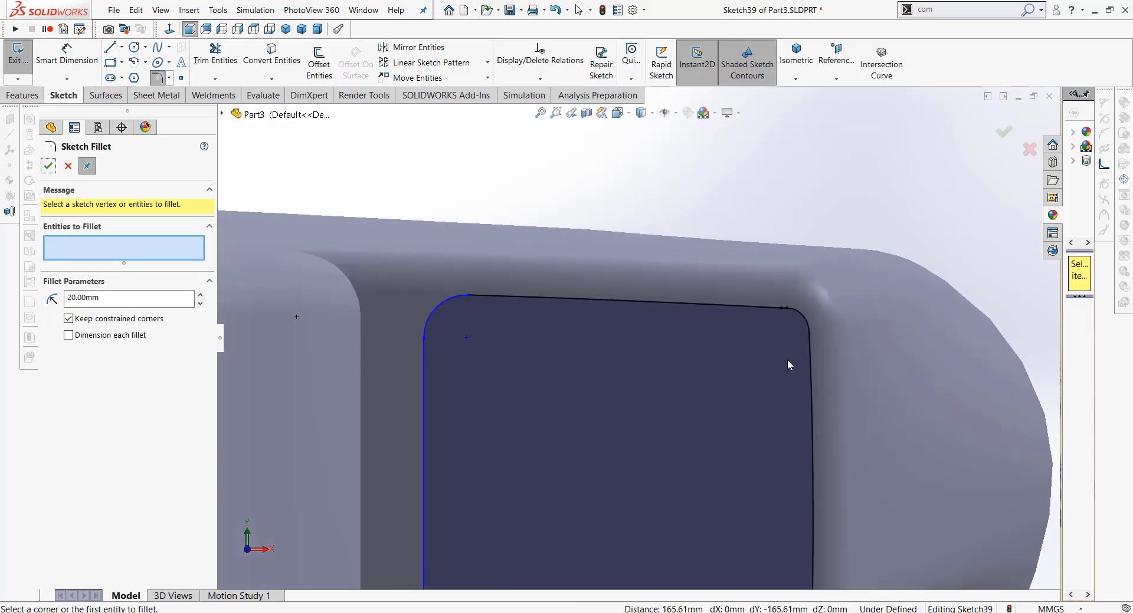
{"action": "scroll", "coordinate": [787, 359], "scroll_direction": "down", "scroll_amount": 3}
{"action": "scroll", "coordinate": [763, 281], "scroll_direction": "down", "scroll_amount": 2}
{"action": "scroll", "coordinate": [688, 262], "scroll_direction": "down", "scroll_amount": 1}
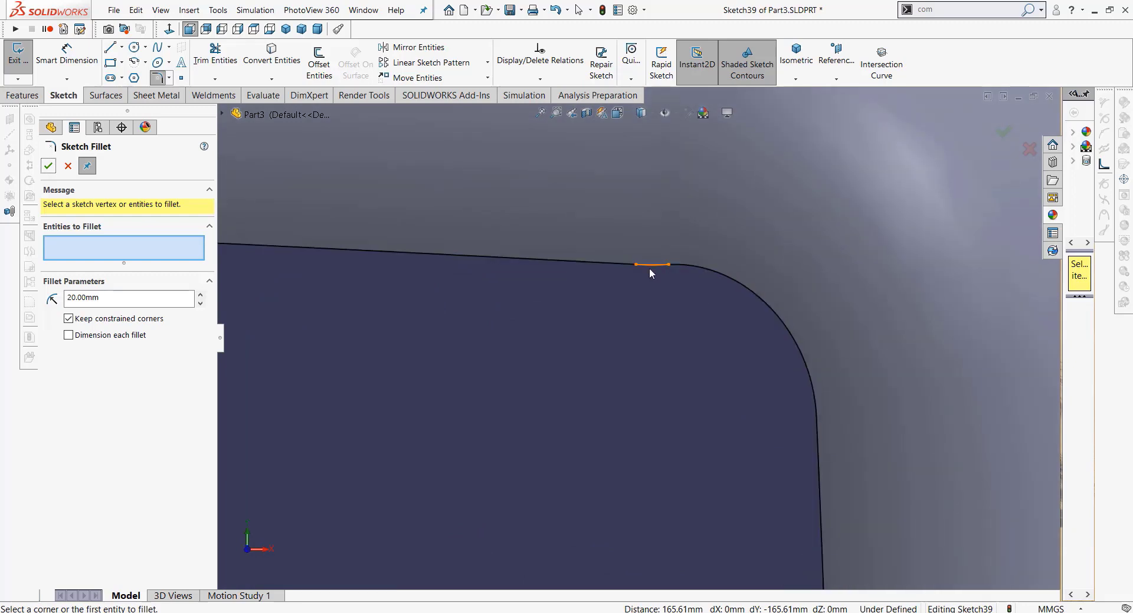
{"action": "left_click", "coordinate": [657, 271]}
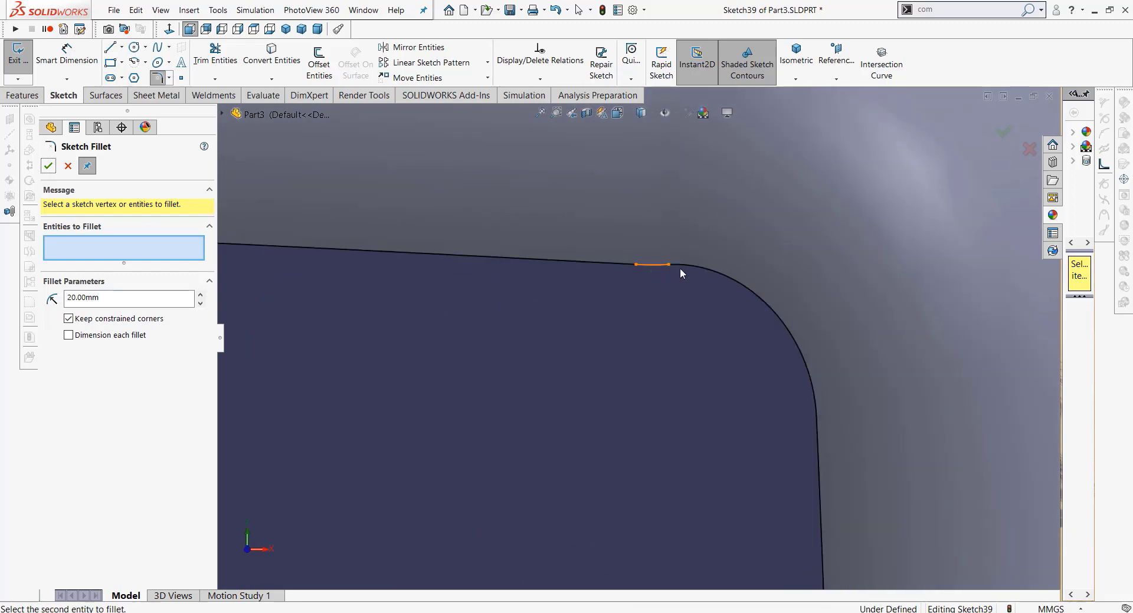
{"action": "left_click", "coordinate": [68, 166]}
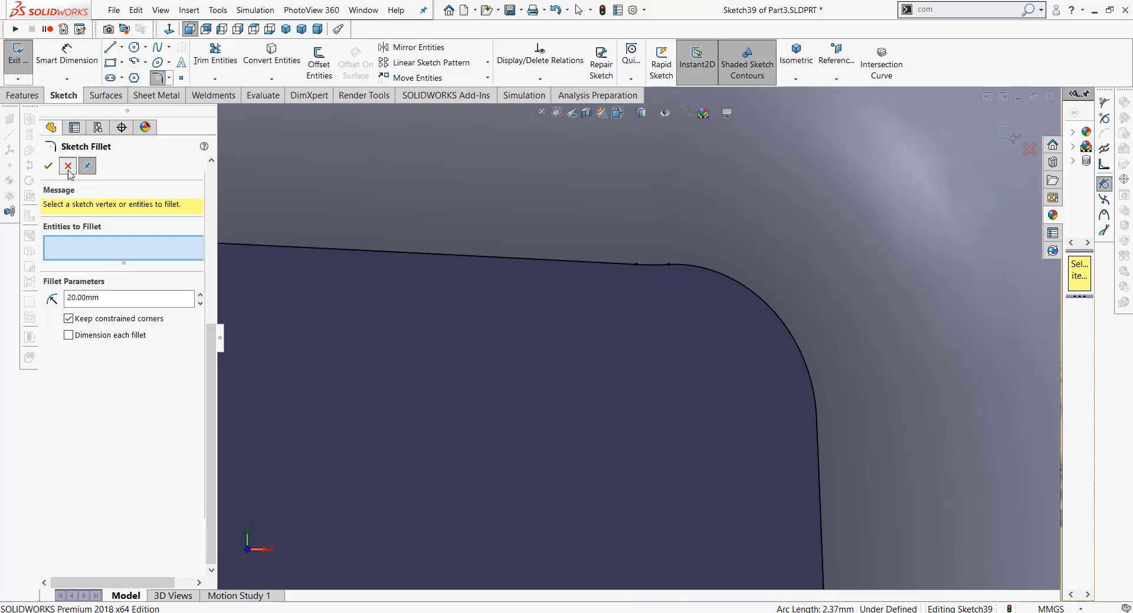
{"action": "left_click", "coordinate": [661, 265]}
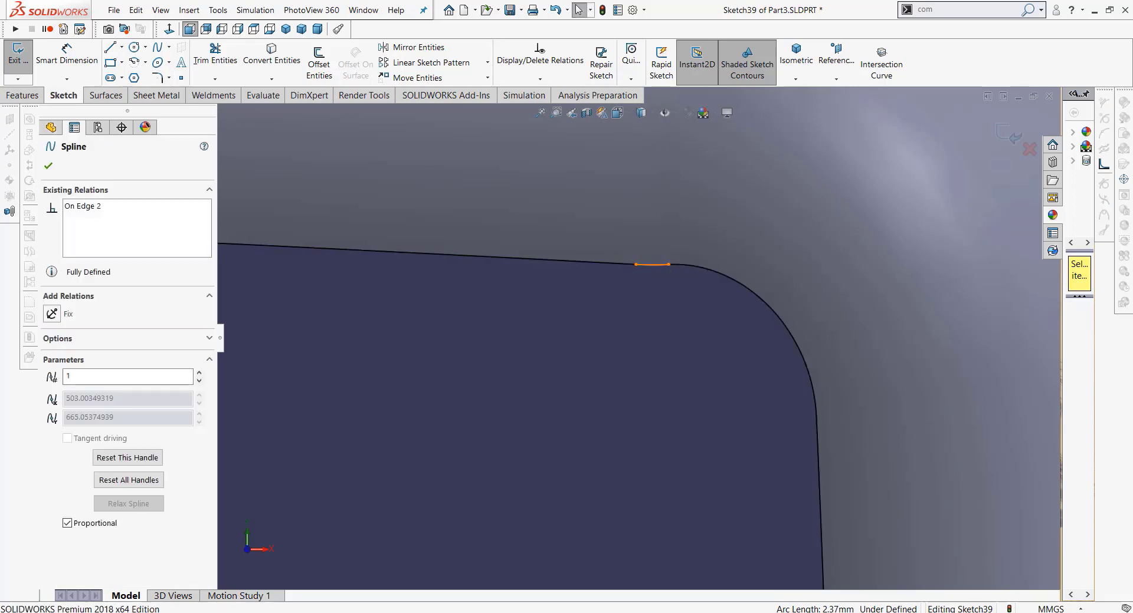
{"action": "left_click", "coordinate": [336, 299], "text": "ctrl"}
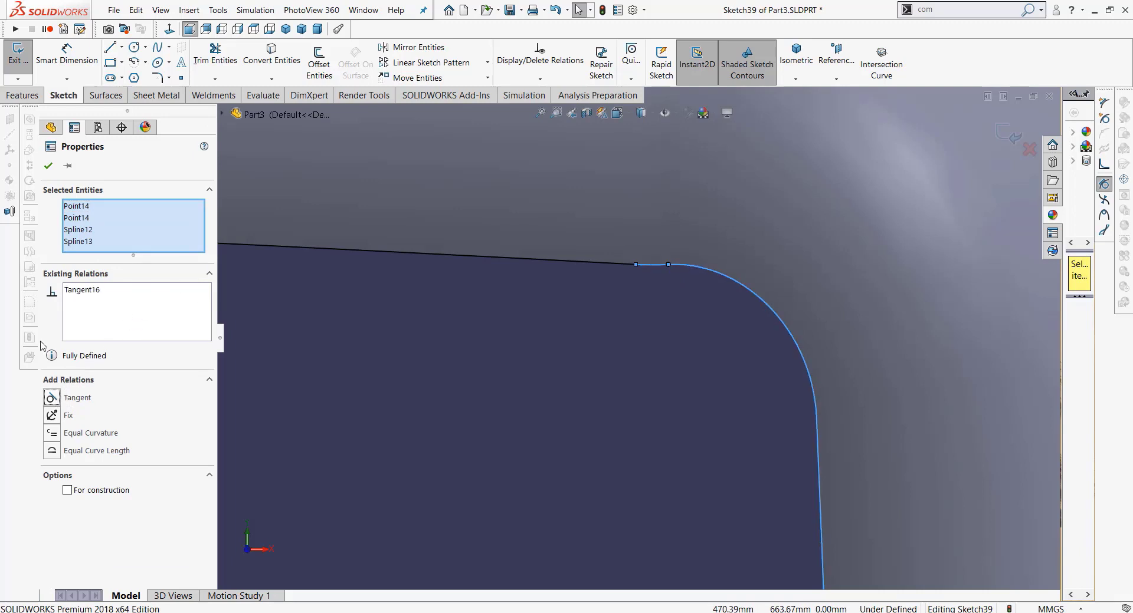
{"action": "right_click", "coordinate": [78, 208]}
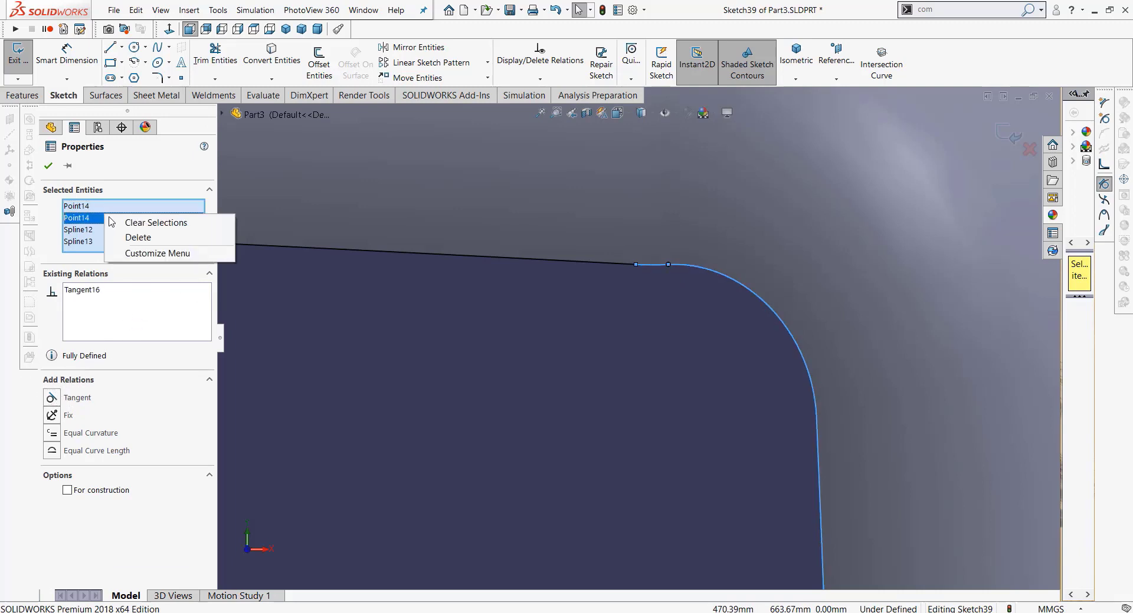
{"action": "left_click", "coordinate": [171, 223]}
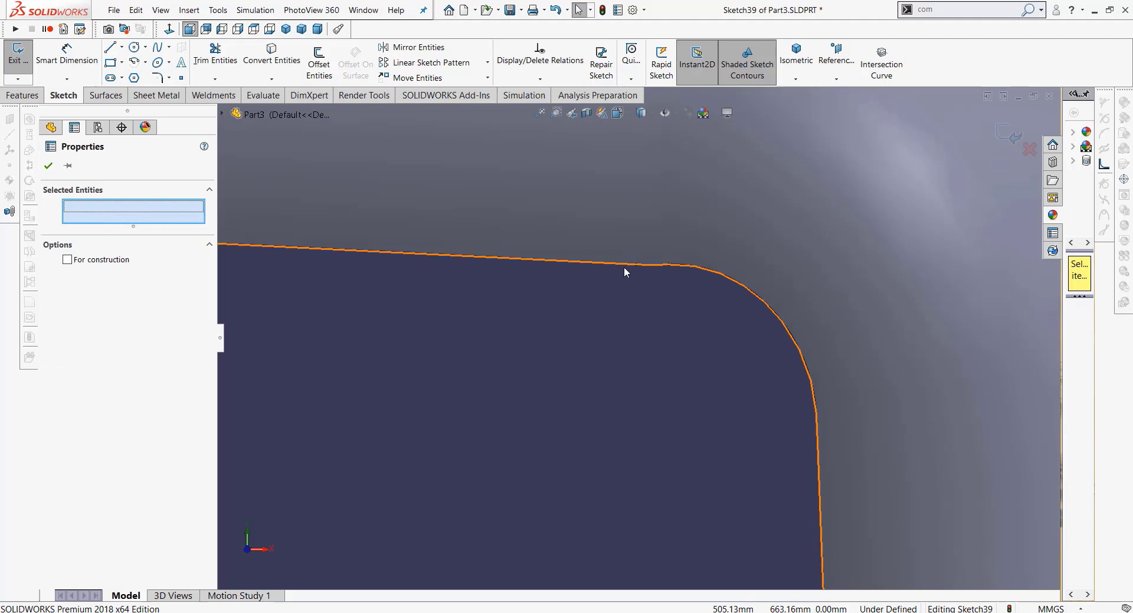
{"action": "left_click", "coordinate": [657, 266]}
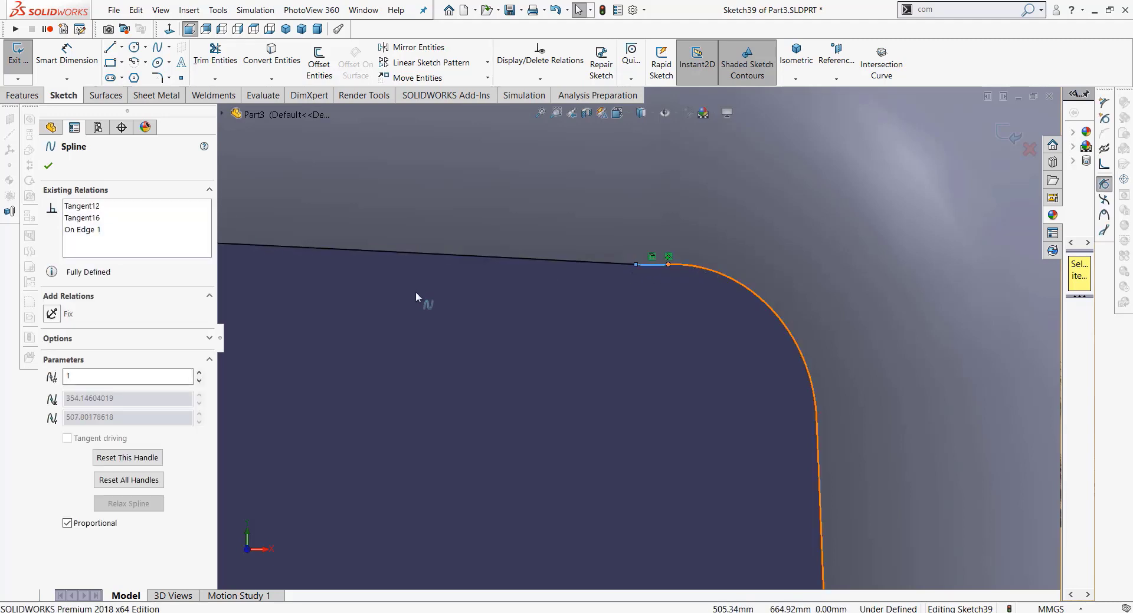
{"action": "left_click", "coordinate": [52, 399]}
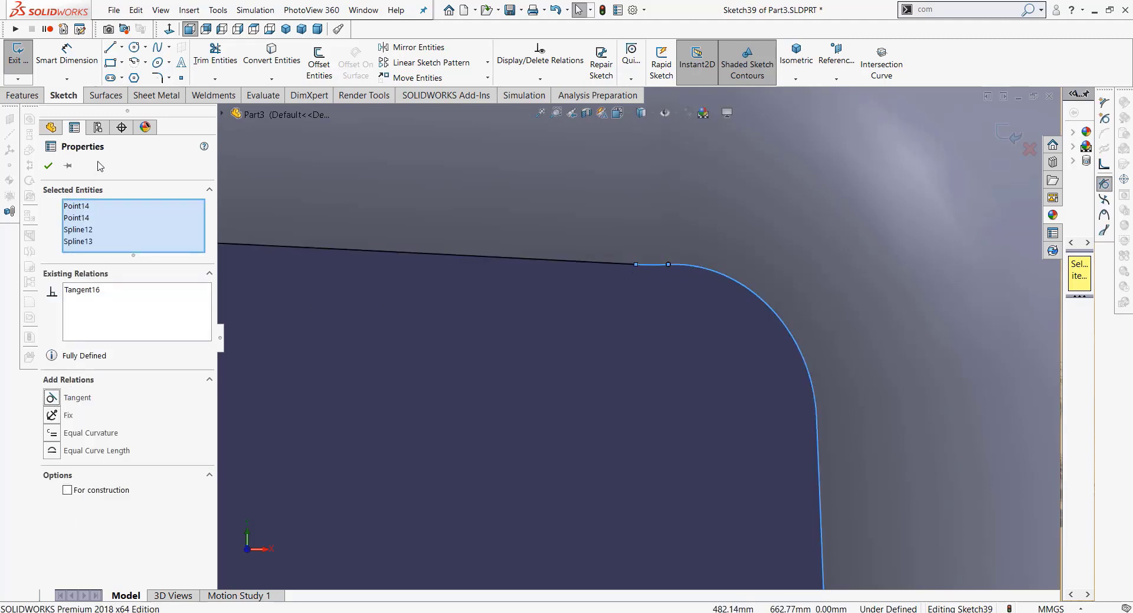
{"action": "left_click", "coordinate": [49, 167]}
{"action": "scroll", "coordinate": [727, 338], "scroll_direction": "up", "scroll_amount": 3}
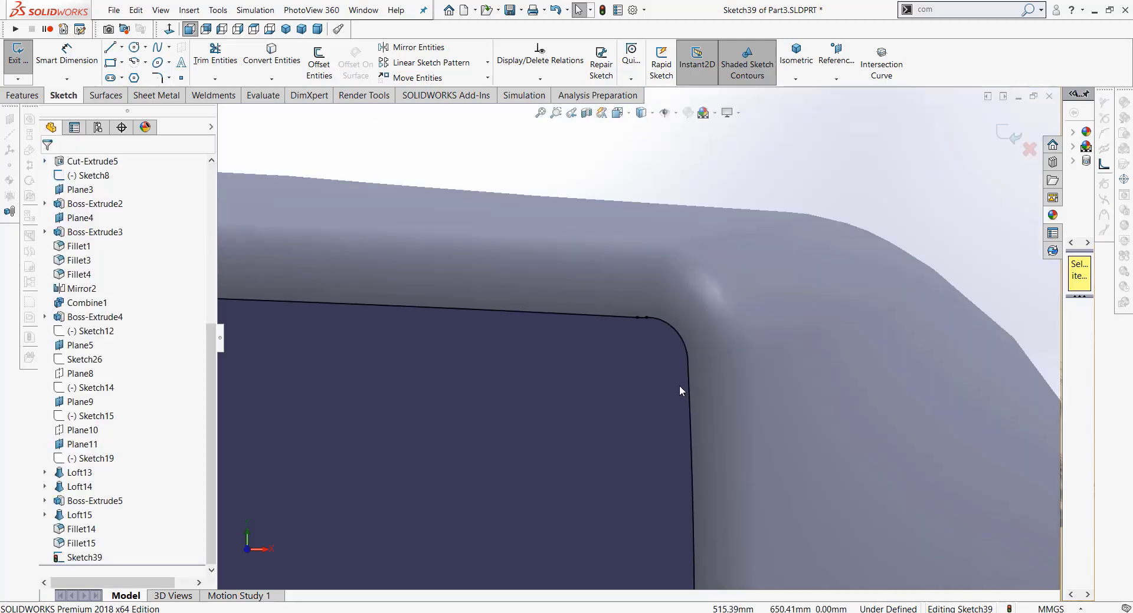
{"action": "scroll", "coordinate": [649, 398], "scroll_direction": "up", "scroll_amount": 3}
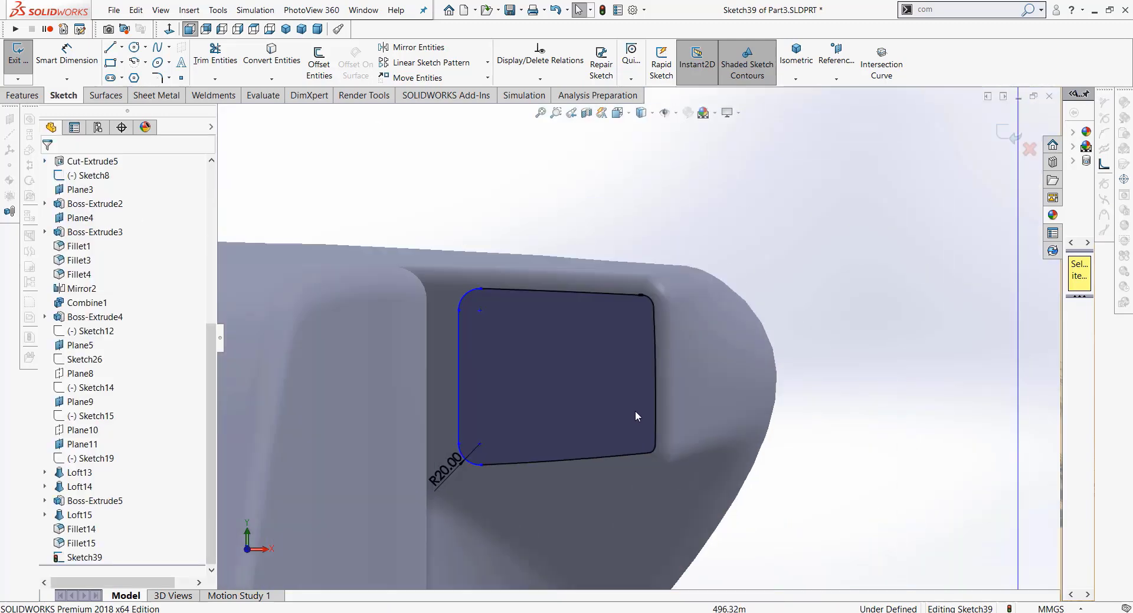
{"action": "scroll", "coordinate": [635, 413], "scroll_direction": "down", "scroll_amount": 5}
{"action": "scroll", "coordinate": [625, 326], "scroll_direction": "up", "scroll_amount": 2}
{"action": "scroll", "coordinate": [617, 332], "scroll_direction": "up", "scroll_amount": 2}
{"action": "scroll", "coordinate": [617, 333], "scroll_direction": "up", "scroll_amount": 1}
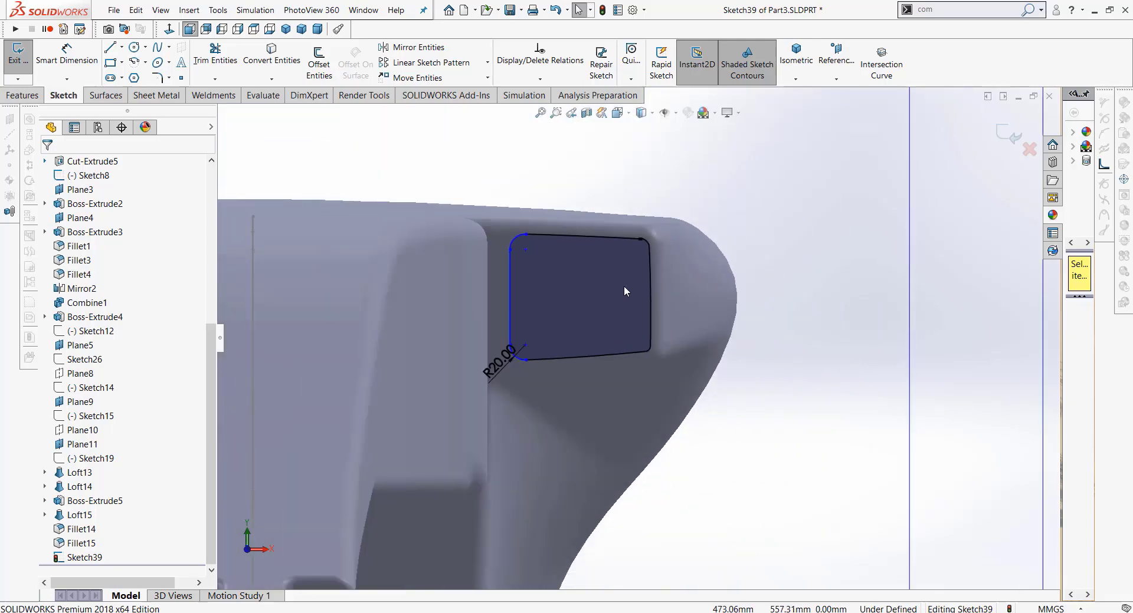
{"action": "scroll", "coordinate": [656, 244], "scroll_direction": "down", "scroll_amount": 4}
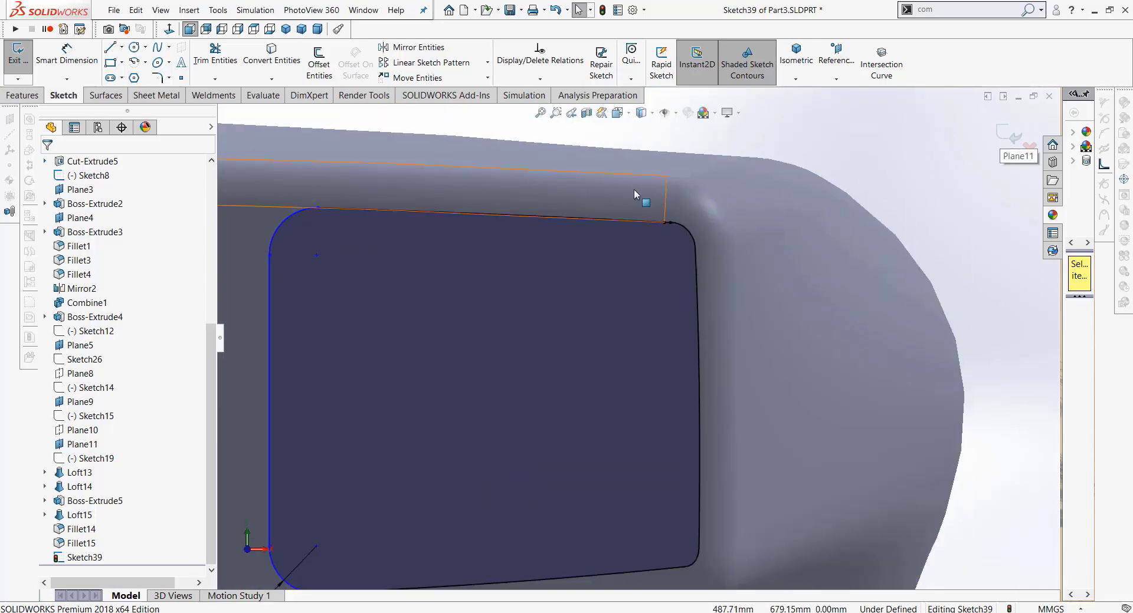
{"action": "scroll", "coordinate": [637, 189], "scroll_direction": "down", "scroll_amount": 3}
{"action": "scroll", "coordinate": [697, 302], "scroll_direction": "down", "scroll_amount": 2}
Step: Trim the top-right corner curve, then undo it to restore the corner
{"action": "left_click", "coordinate": [215, 54]}
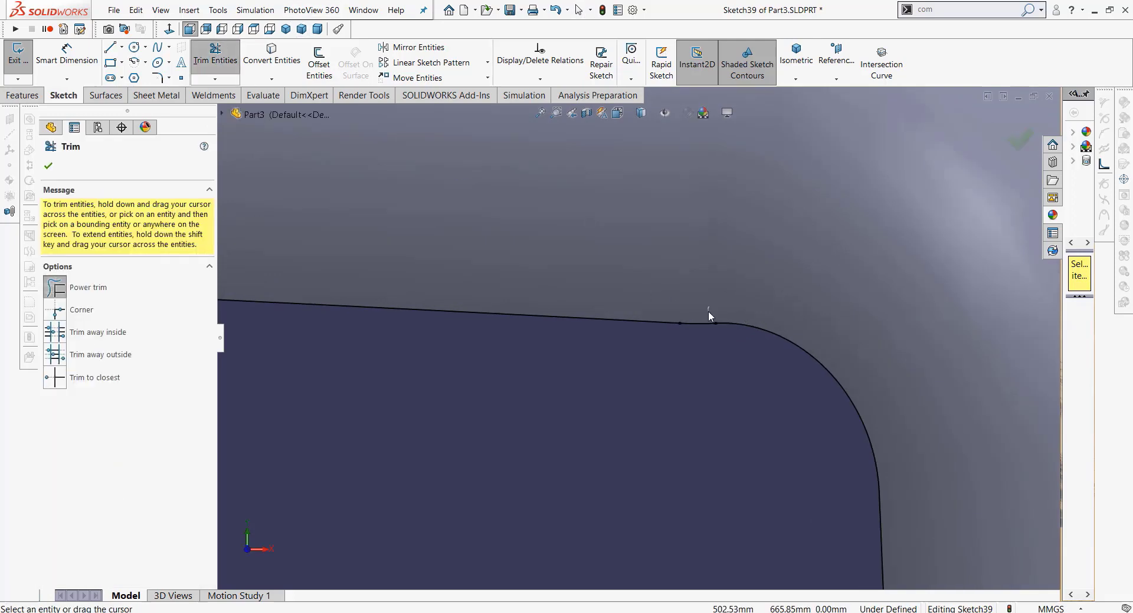
{"action": "left_click_drag", "start_coordinate": [706, 326], "coordinate": [749, 325]}
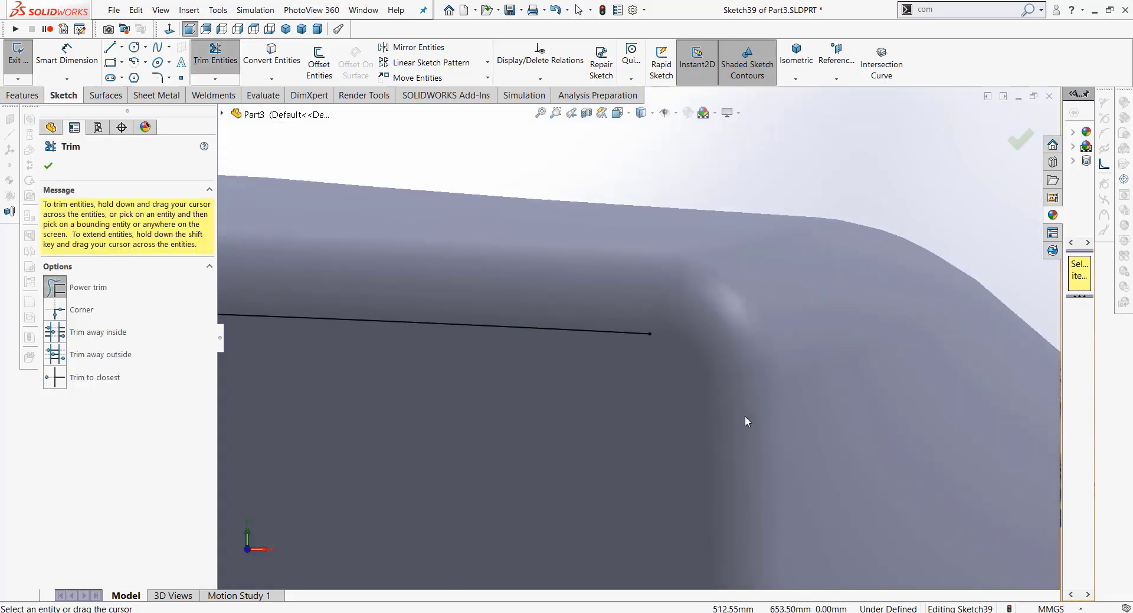
{"action": "scroll", "coordinate": [726, 440], "scroll_direction": "up", "scroll_amount": 3}
{"action": "key", "text": "Escape"}
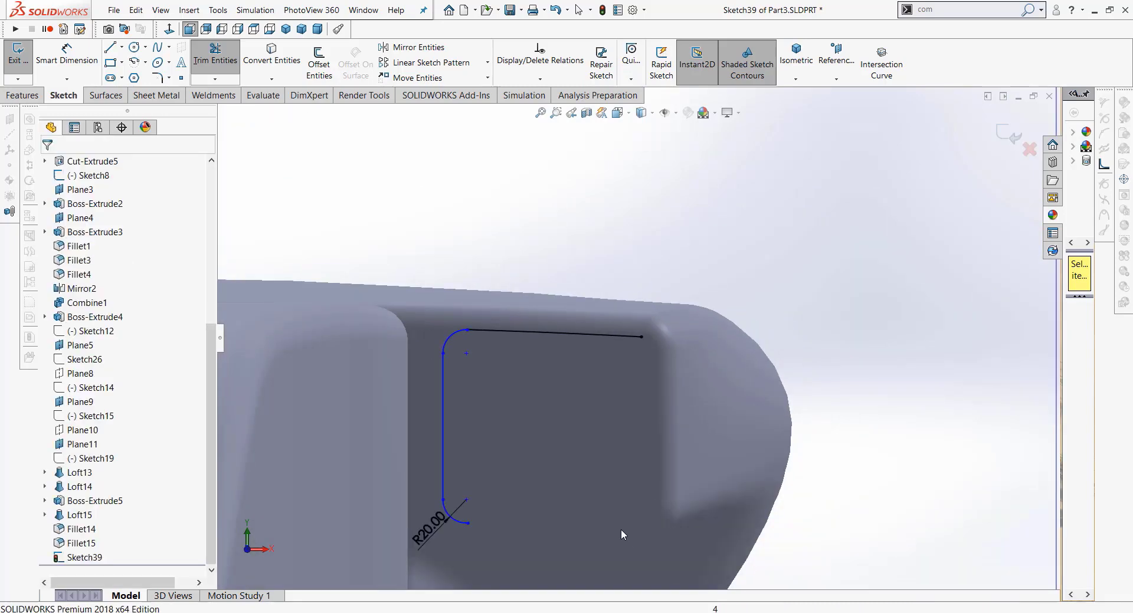
{"action": "key", "text": "ctrl+z"}
{"action": "scroll", "coordinate": [633, 407], "scroll_direction": "down", "scroll_amount": 2}
{"action": "scroll", "coordinate": [647, 364], "scroll_direction": "down", "scroll_amount": 3}
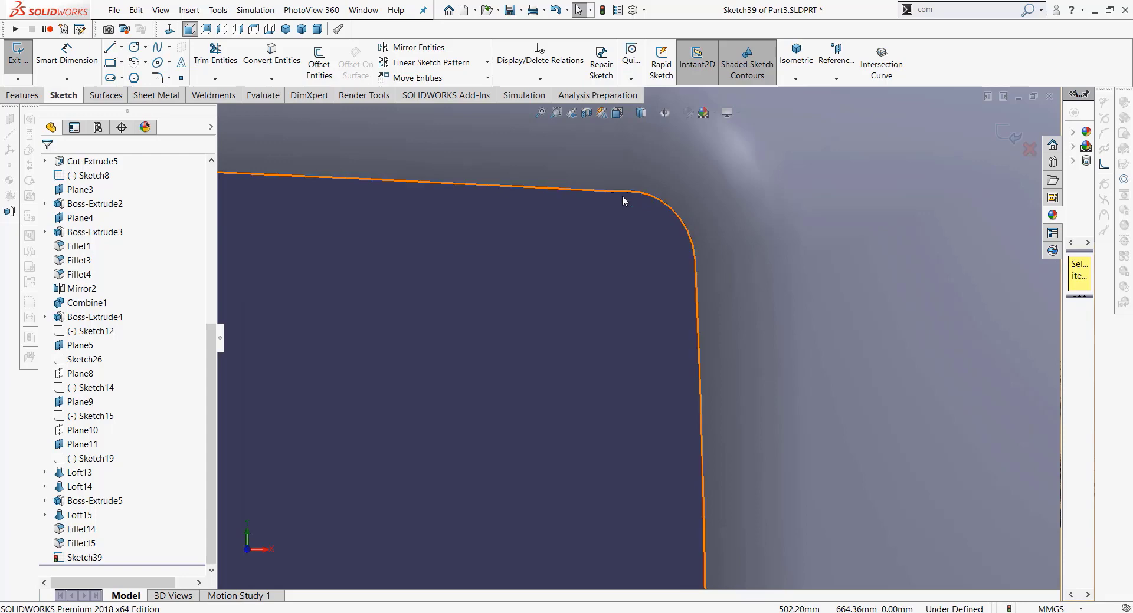
{"action": "scroll", "coordinate": [621, 196], "scroll_direction": "down", "scroll_amount": 2}
{"action": "scroll", "coordinate": [628, 225], "scroll_direction": "down", "scroll_amount": 3}
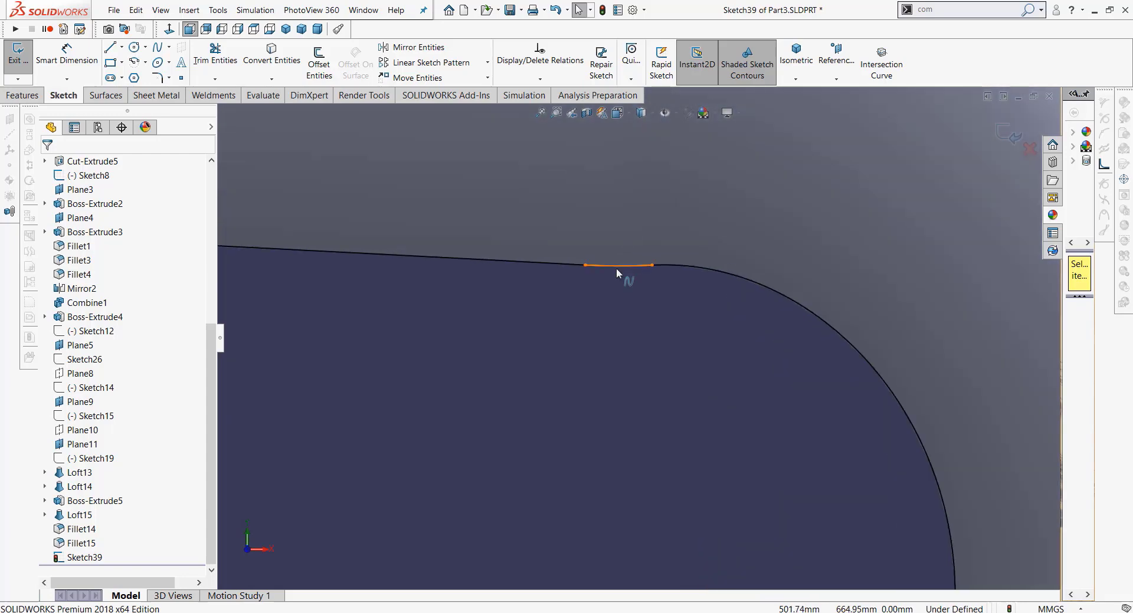
Step: Trim away the short top spline segment and the long straight top edge
{"action": "left_click", "coordinate": [618, 265]}
{"action": "key", "text": "t"}
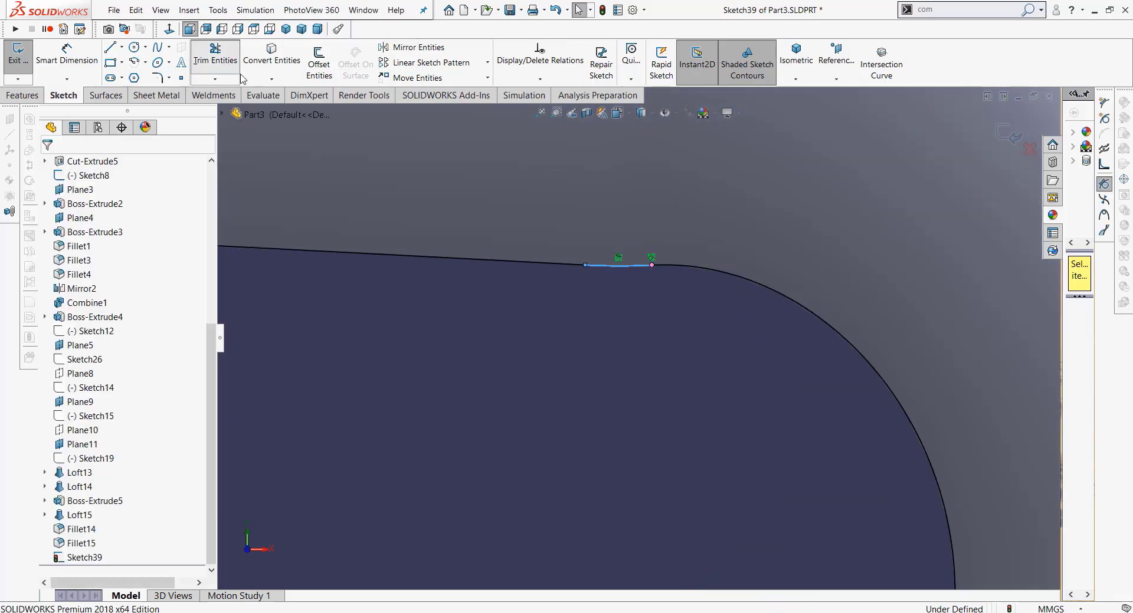
{"action": "left_click_drag", "start_coordinate": [626, 236], "coordinate": [611, 289]}
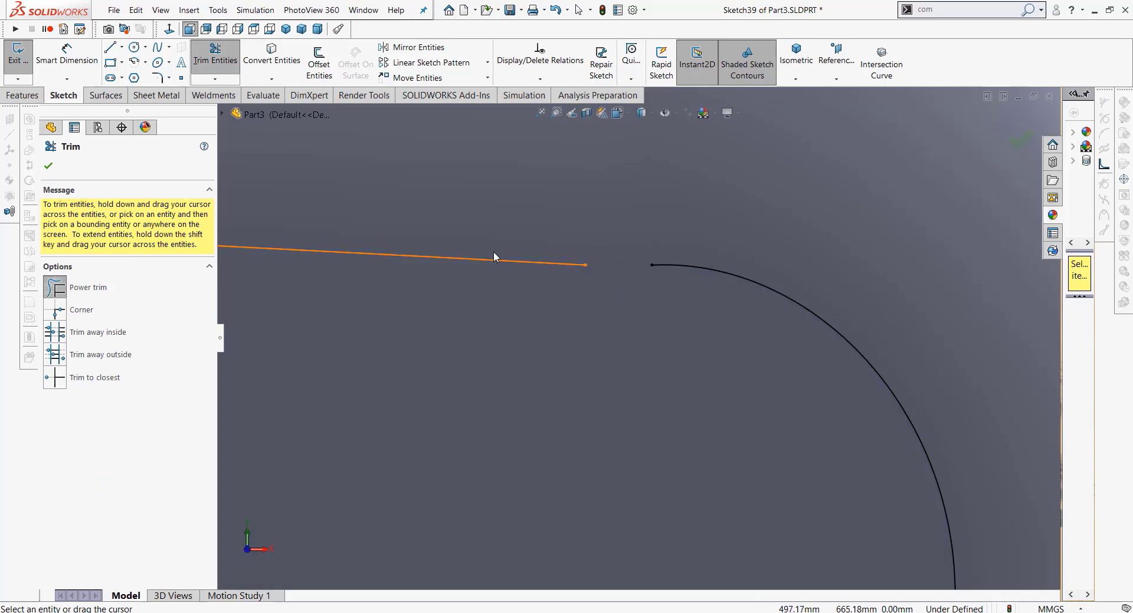
{"action": "left_click_drag", "start_coordinate": [517, 222], "coordinate": [518, 302]}
{"action": "scroll", "coordinate": [517, 297], "scroll_direction": "up", "scroll_amount": 3}
{"action": "scroll", "coordinate": [395, 405], "scroll_direction": "up", "scroll_amount": 3}
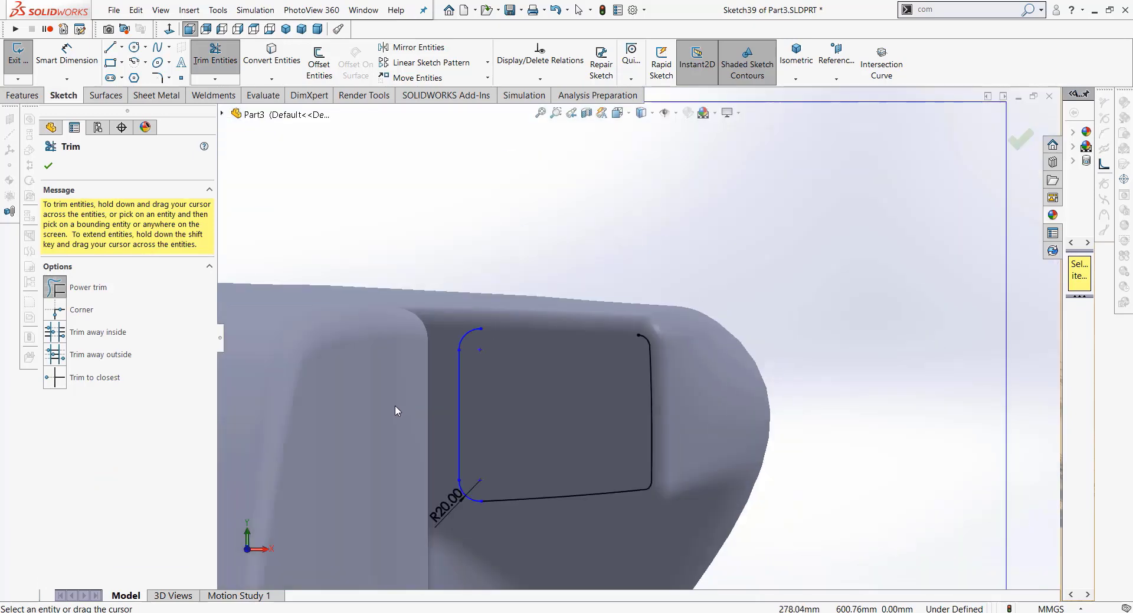
{"action": "scroll", "coordinate": [522, 330], "scroll_direction": "down", "scroll_amount": 3}
{"action": "scroll", "coordinate": [521, 331], "scroll_direction": "down", "scroll_amount": 1}
Step: Draw a line from the left arc's endpoint to the right corner curve, then exit the sketch
{"action": "left_click", "coordinate": [115, 49]}
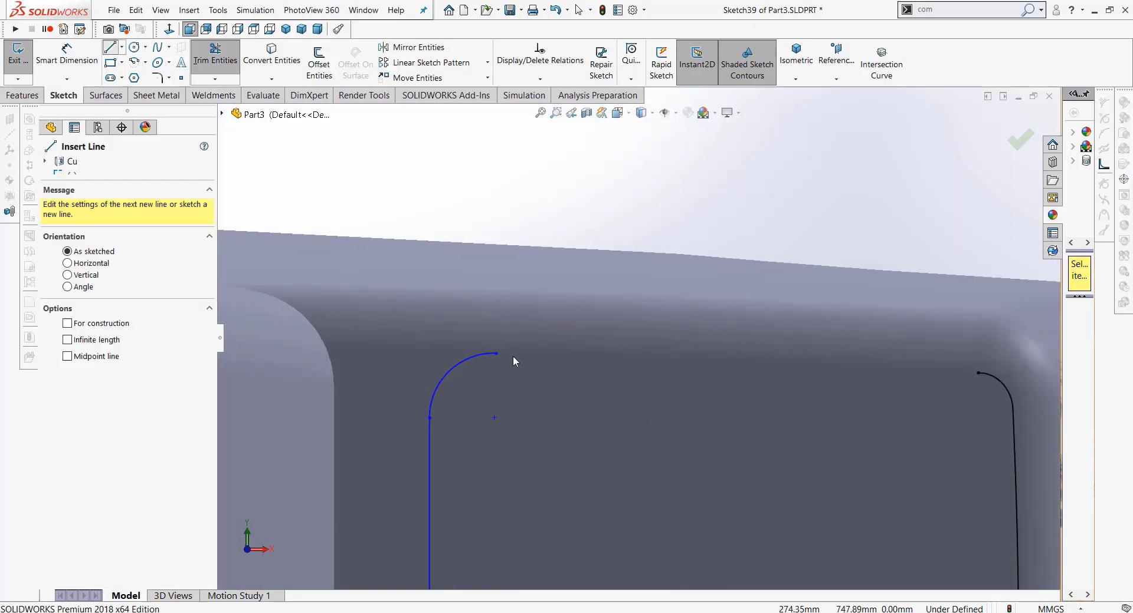
{"action": "left_click", "coordinate": [496, 354]}
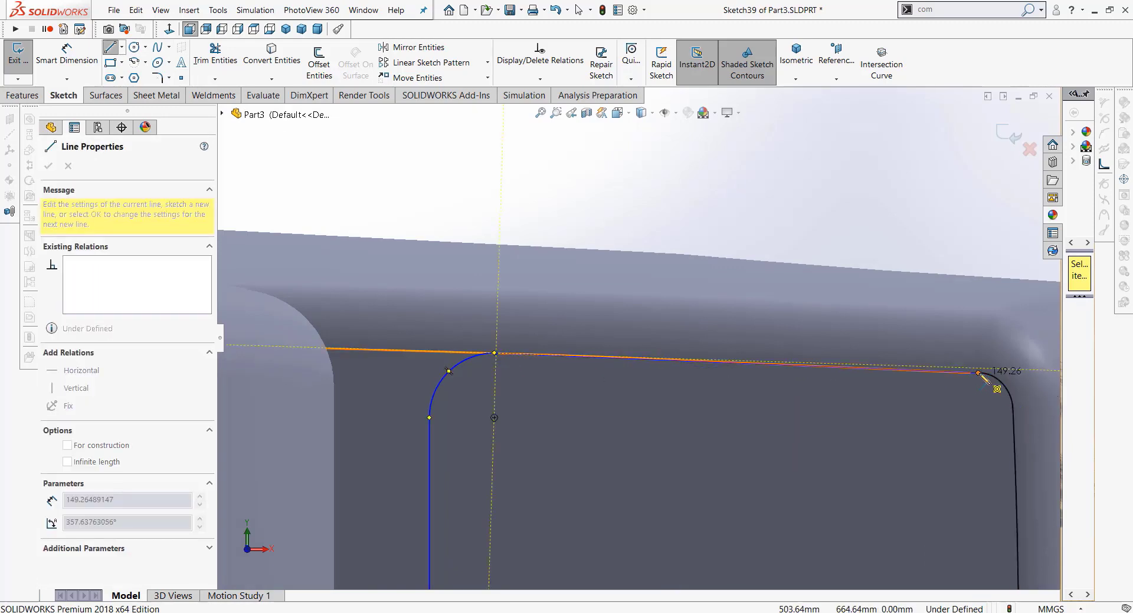
{"action": "left_click", "coordinate": [978, 374]}
{"action": "right_click", "coordinate": [944, 425]}
{"action": "left_click", "coordinate": [891, 469]}
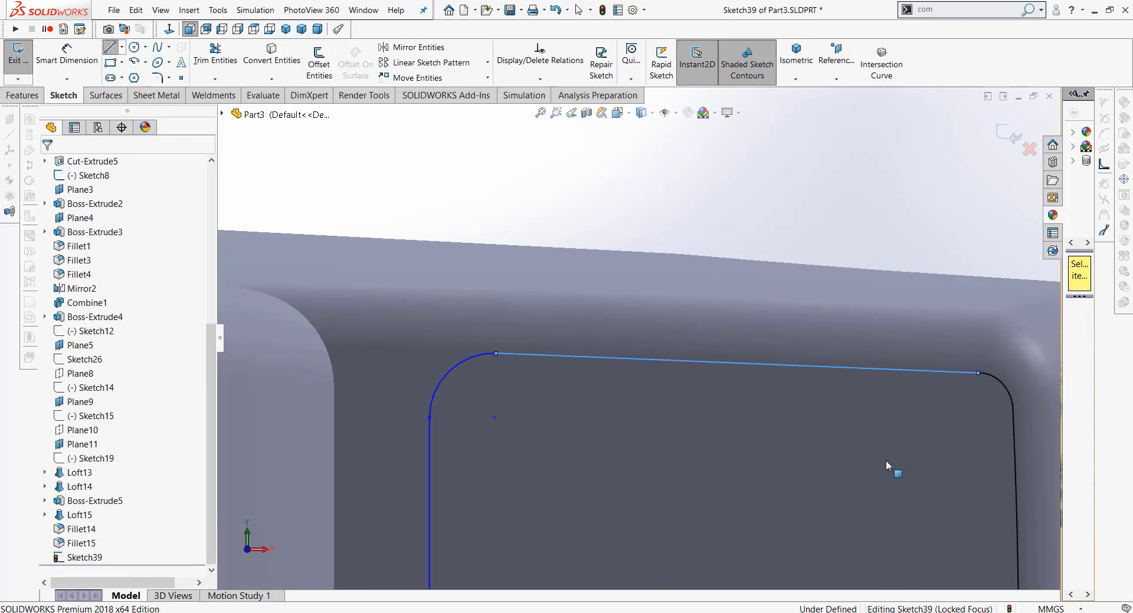
{"action": "left_click", "coordinate": [1014, 138]}
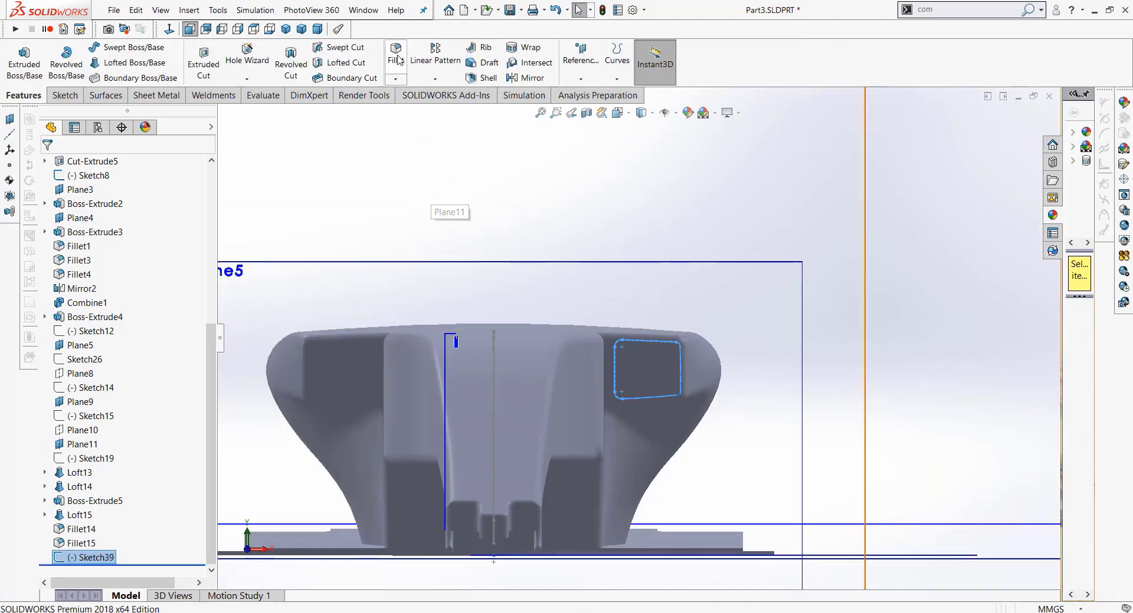
Step: Start a vertical construction centreline above the middle of the car body
{"action": "left_click", "coordinate": [64, 95]}
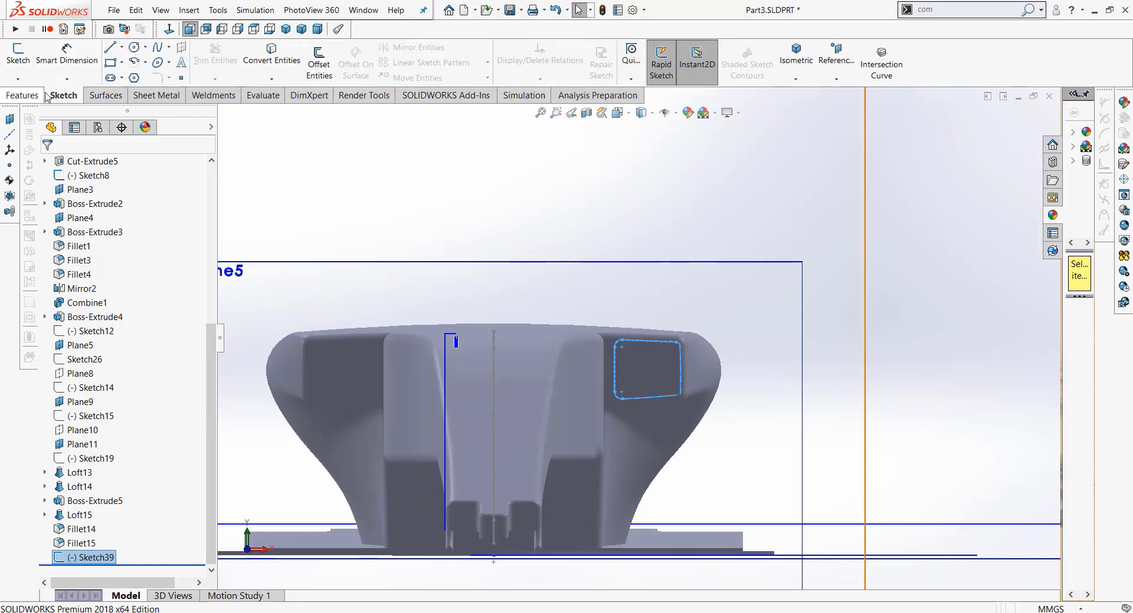
{"action": "left_click", "coordinate": [121, 47]}
{"action": "left_click", "coordinate": [139, 78]}
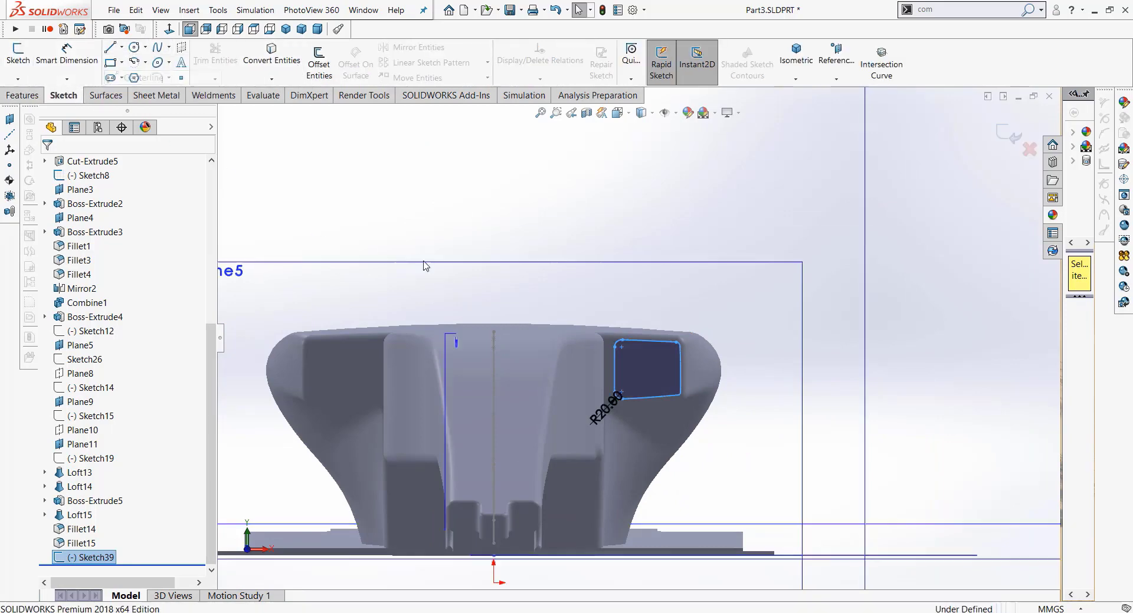
{"action": "left_click", "coordinate": [493, 199]}
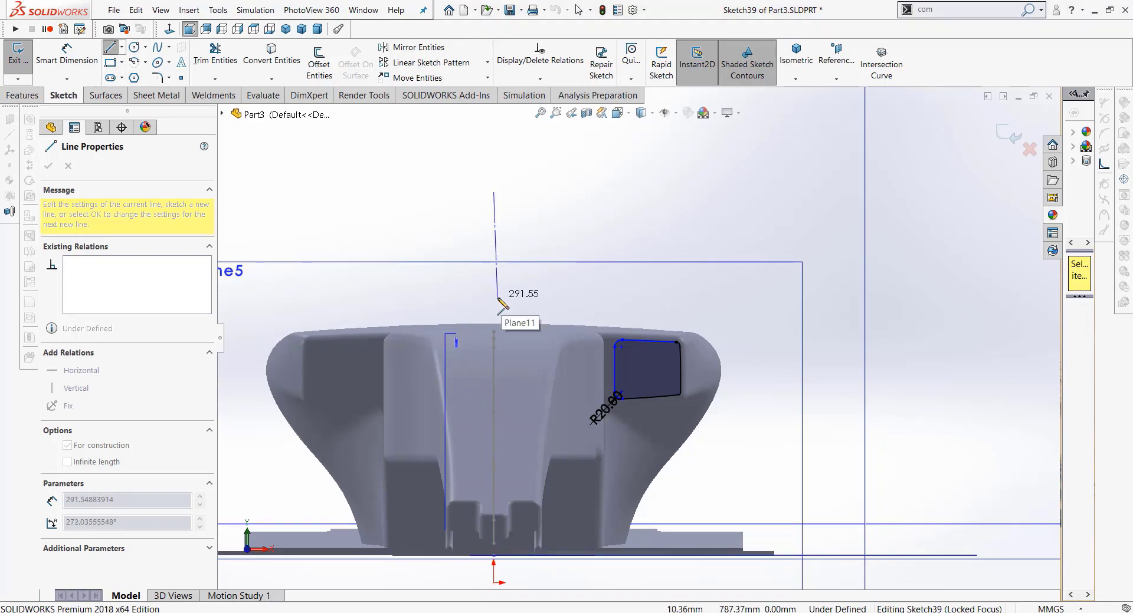
Step: Complete the vertical centreline through the middle of the body
{"action": "left_click", "coordinate": [494, 293]}
{"action": "right_click", "coordinate": [578, 168]}
{"action": "left_click", "coordinate": [619, 180]}
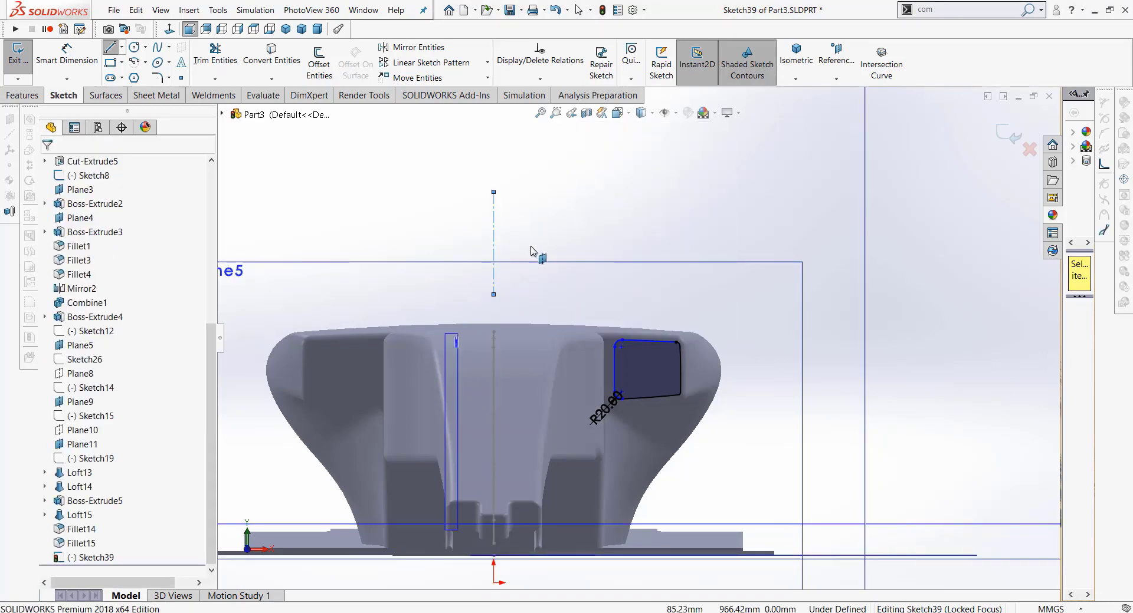
Step: Mirror the inlet outline across the centreline, then select Plane11
{"action": "left_click", "coordinate": [418, 47]}
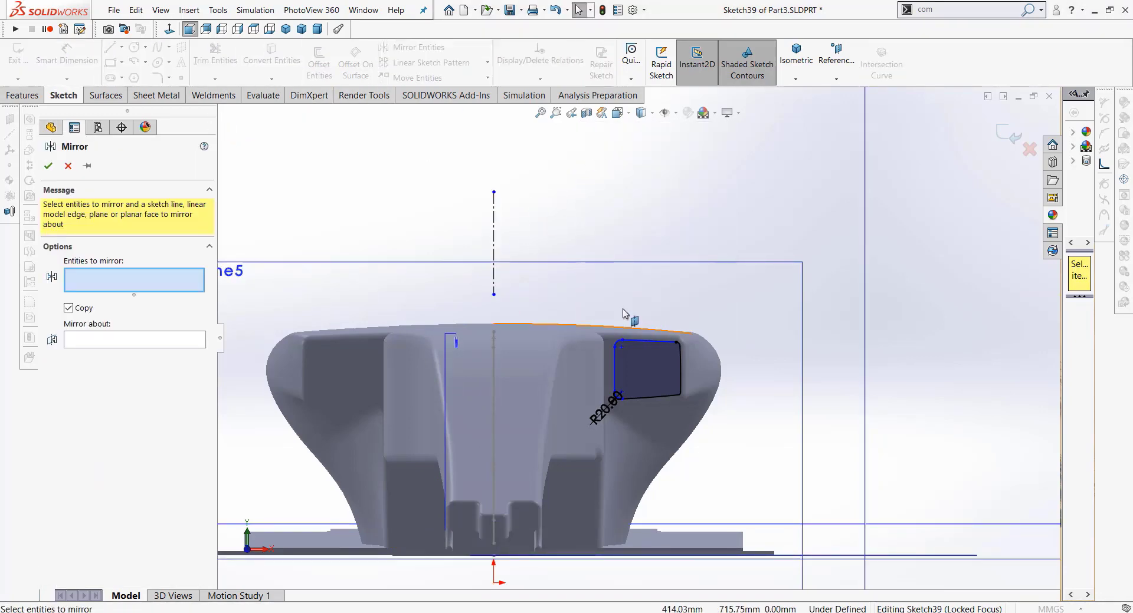
{"action": "left_click_drag", "start_coordinate": [674, 459], "coordinate": [679, 398]}
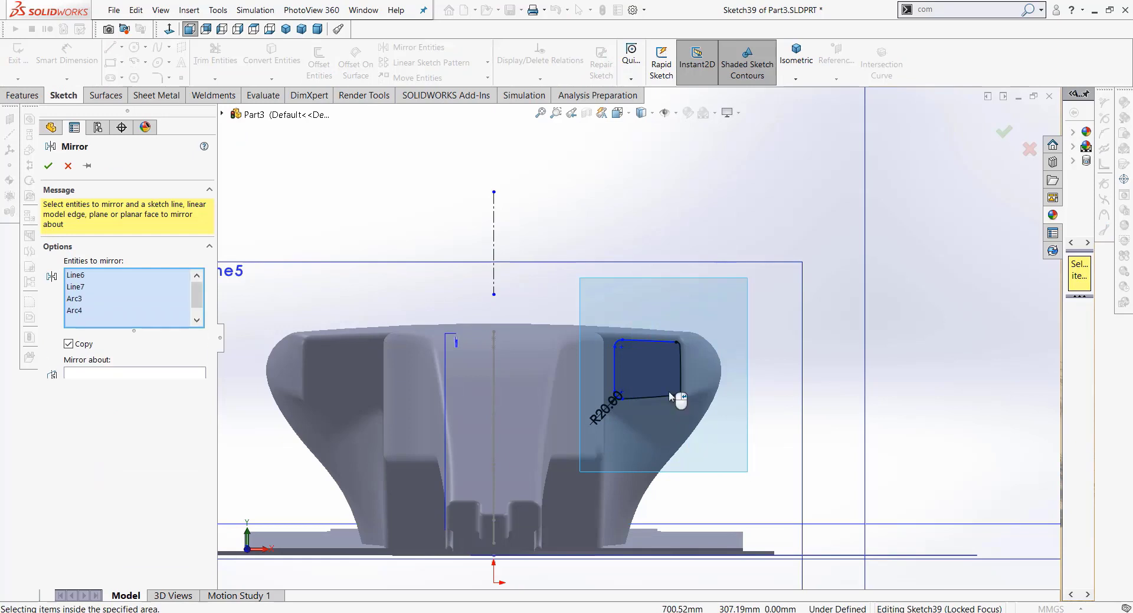
{"action": "left_click", "coordinate": [494, 218]}
{"action": "left_click", "coordinate": [145, 401]}
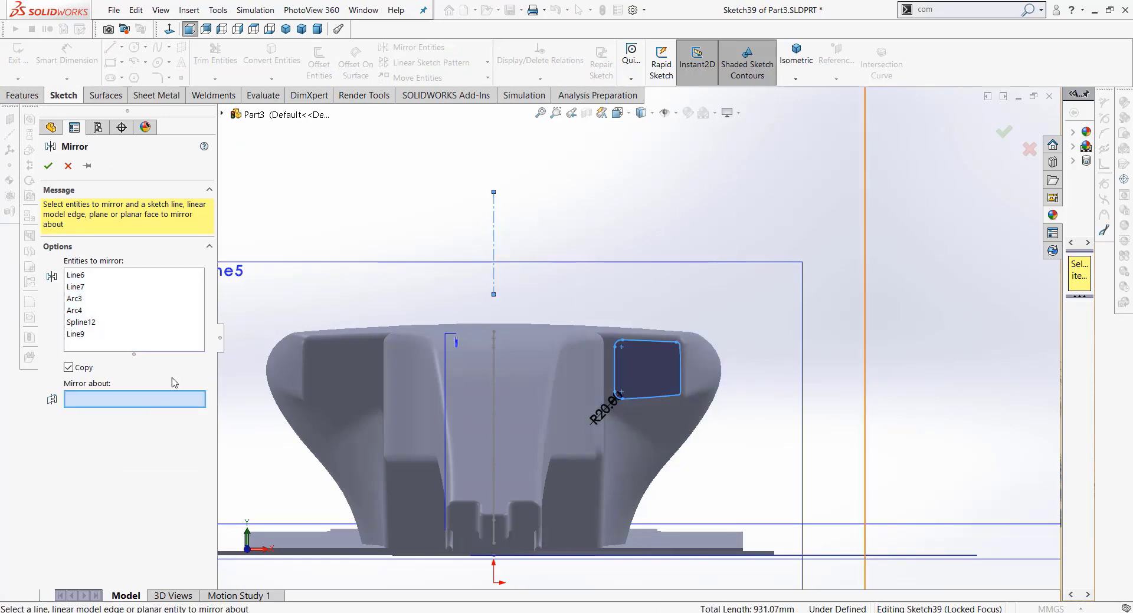
{"action": "left_click", "coordinate": [493, 235]}
{"action": "left_click", "coordinate": [49, 167]}
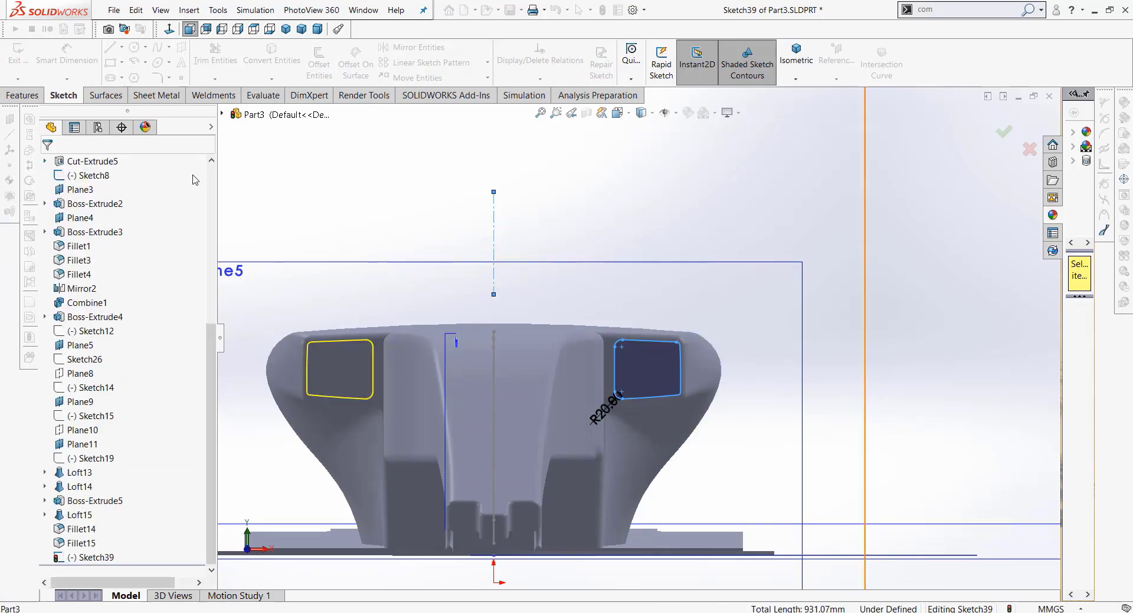
{"action": "left_click_drag", "start_coordinate": [381, 176], "coordinate": [703, 154]}
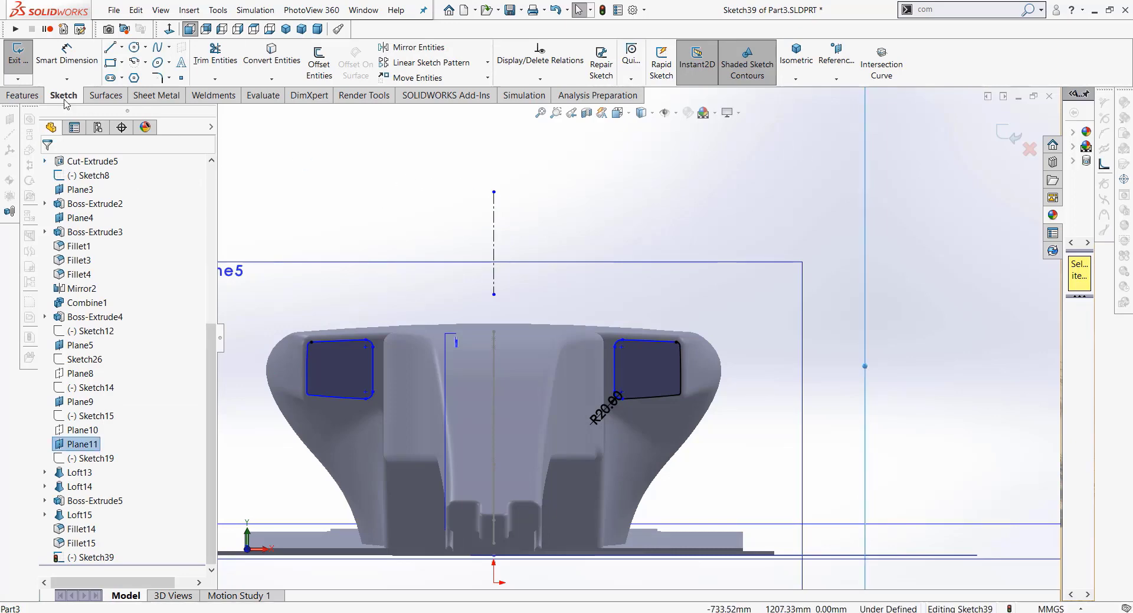
{"action": "left_click", "coordinate": [40, 94]}
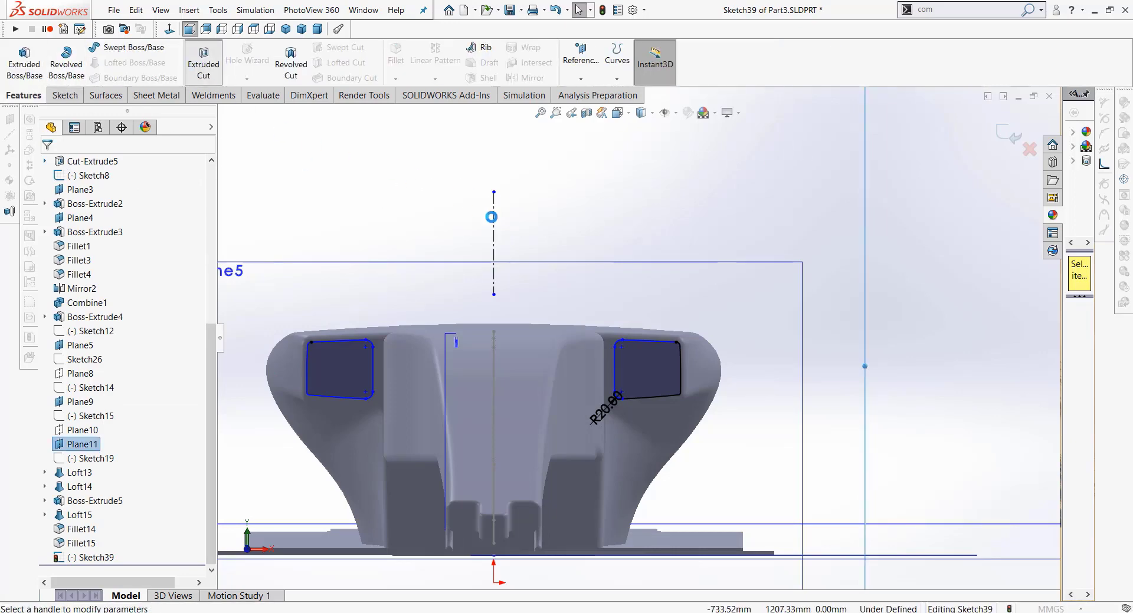
Step: Extrude-cut both inlet outlines Blind 150.00 mm into the body as Cut-Extrude6
{"action": "mouse_move", "coordinate": [577, 234]}
{"action": "middle_mouse_down"}
{"action": "mouse_move", "coordinate": [539, 314]}
{"action": "mouse_move", "coordinate": [556, 431]}
{"action": "mouse_move", "coordinate": [534, 426]}
{"action": "middle_mouse_up"}
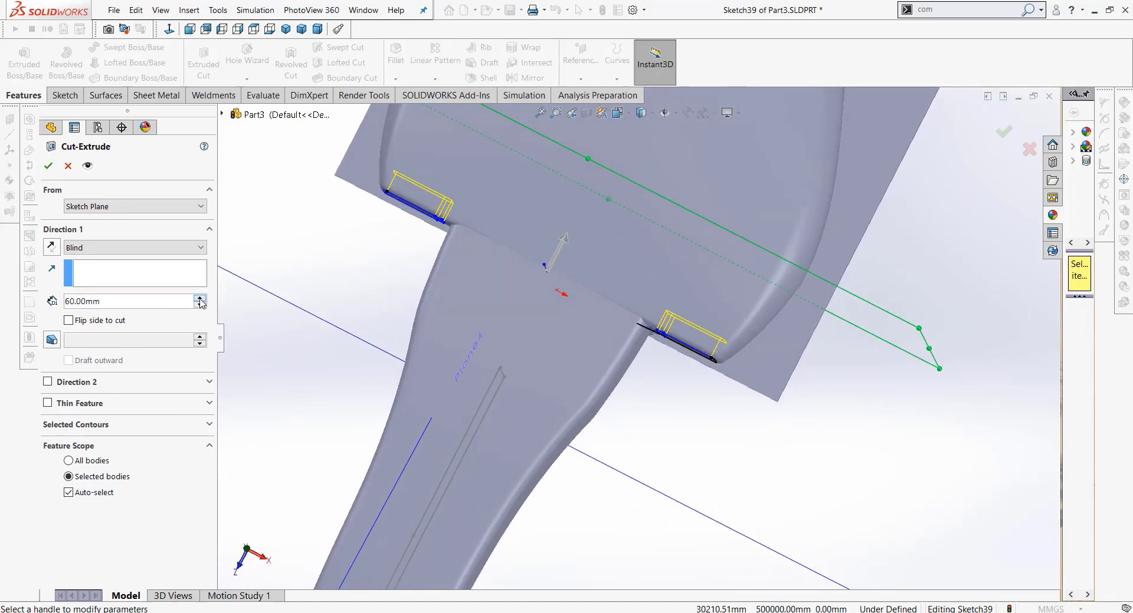
{"action": "left_click", "coordinate": [200, 299]}
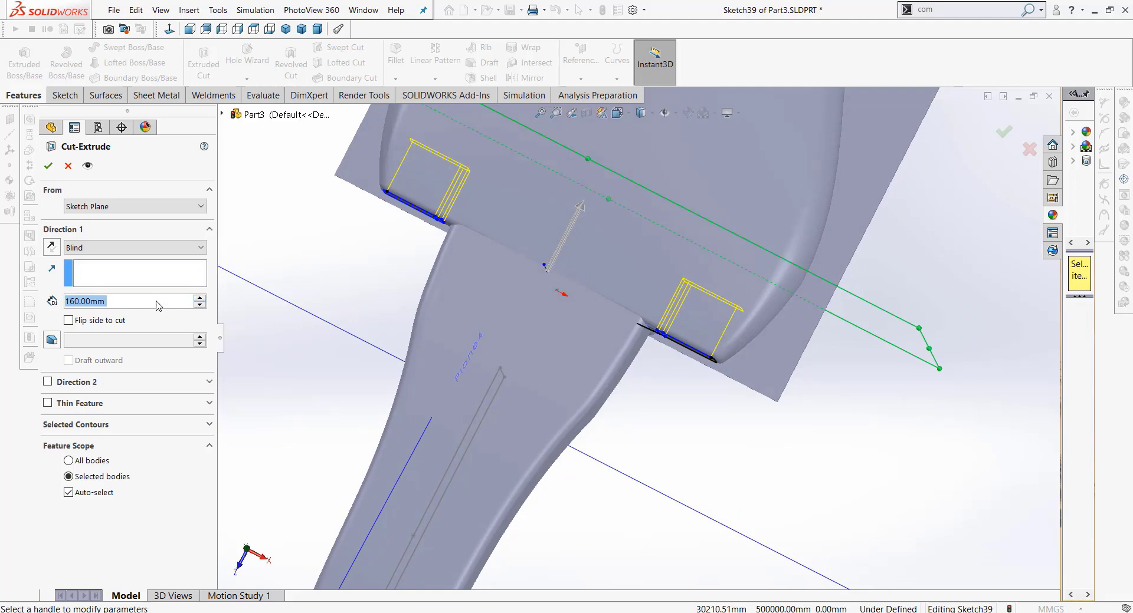
{"action": "left_click", "coordinate": [48, 170]}
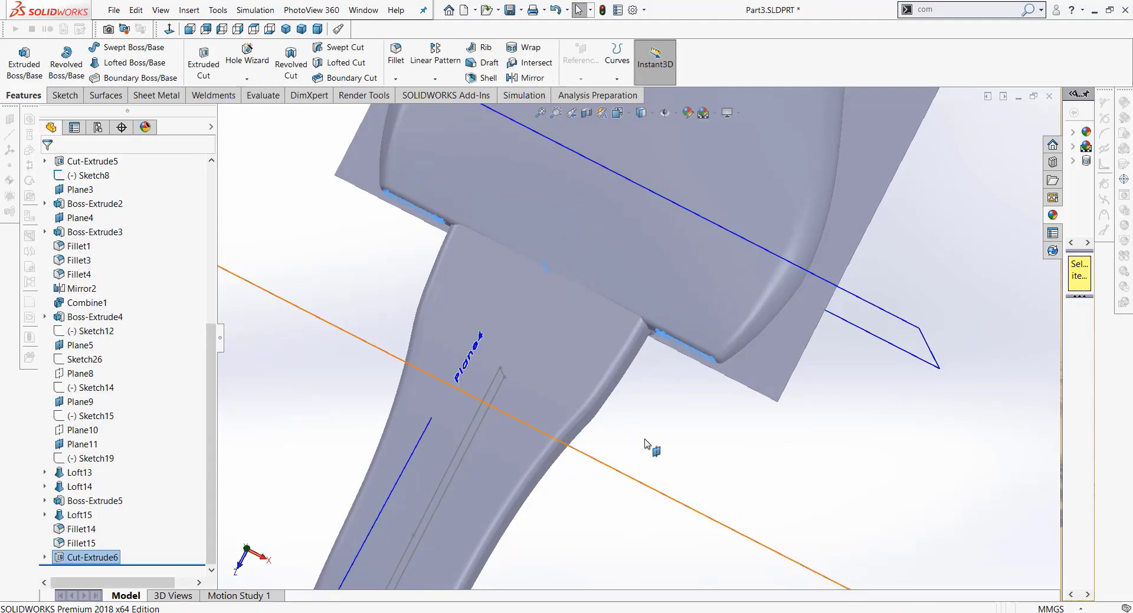
{"action": "middle_click_drag", "start_coordinate": [651, 449], "coordinate": [662, 352]}
{"action": "scroll", "coordinate": [662, 352], "scroll_direction": "up", "scroll_amount": 10}
Step: Switch to isometric view and show the Sketch1 and Sketch2 reference pictures
{"action": "key", "text": "ctrl+7"}
{"action": "scroll", "coordinate": [81, 353], "scroll_direction": "up", "scroll_amount": 6}
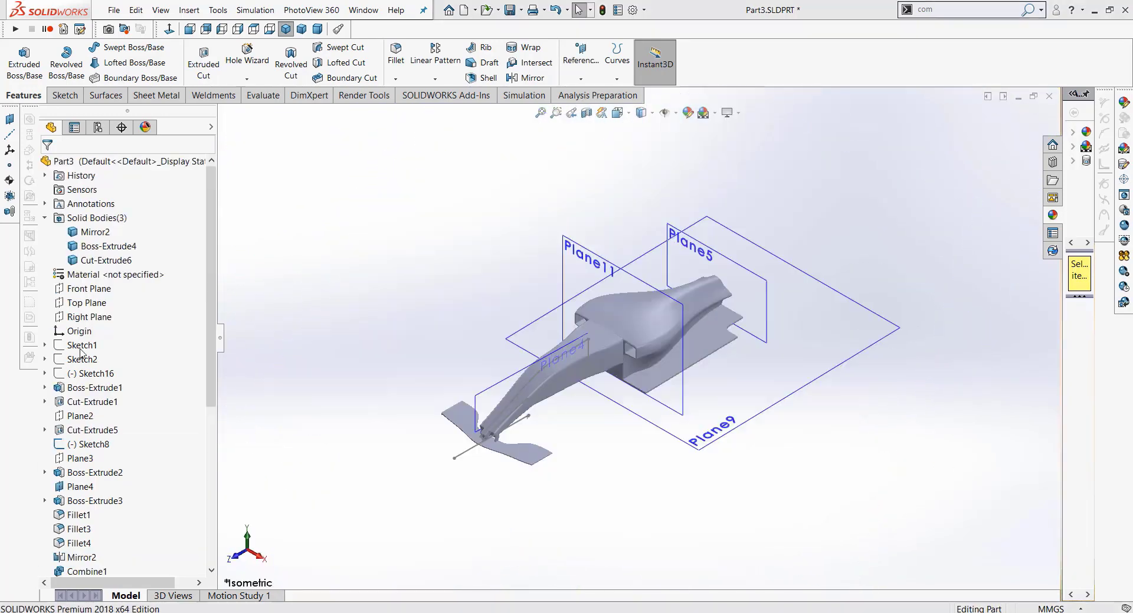
{"action": "right_click", "coordinate": [82, 348]}
{"action": "left_click", "coordinate": [92, 332]}
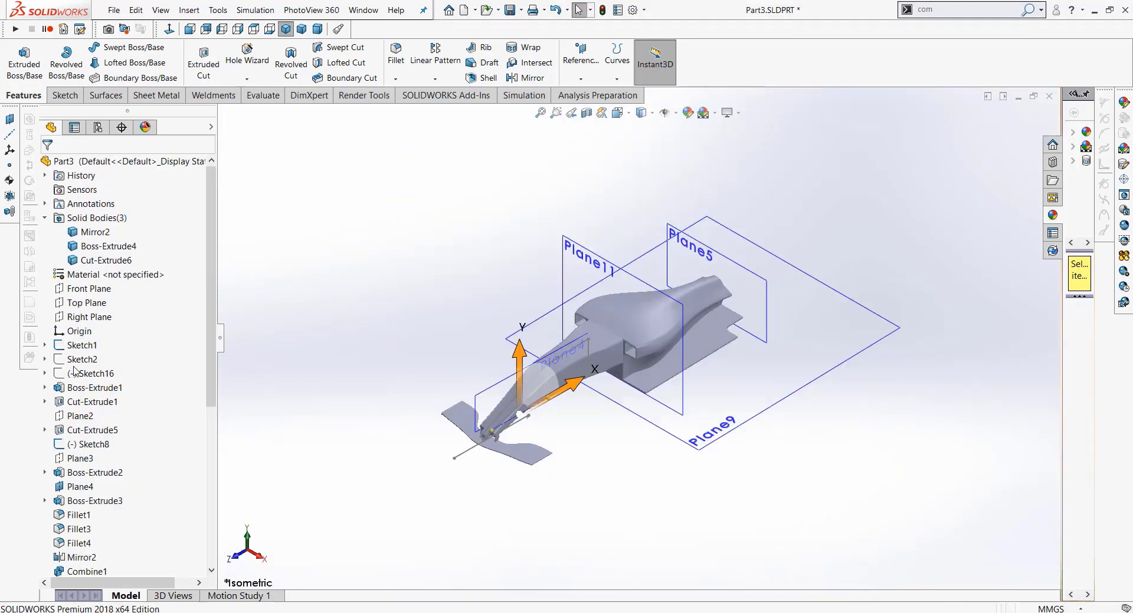
{"action": "right_click", "coordinate": [82, 360]}
{"action": "left_click", "coordinate": [92, 346]}
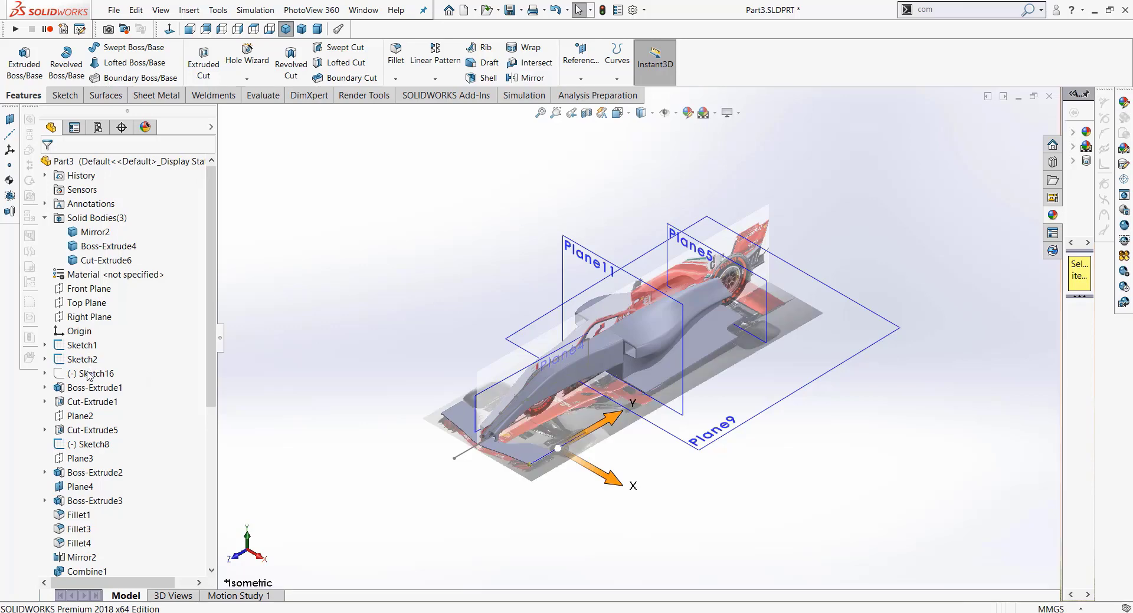
{"action": "right_click", "coordinate": [90, 361]}
{"action": "left_click", "coordinate": [93, 345]}
Step: Zoom in on the intake and select the side inlet's inner face
{"action": "scroll", "coordinate": [677, 310], "scroll_direction": "down", "scroll_amount": 2}
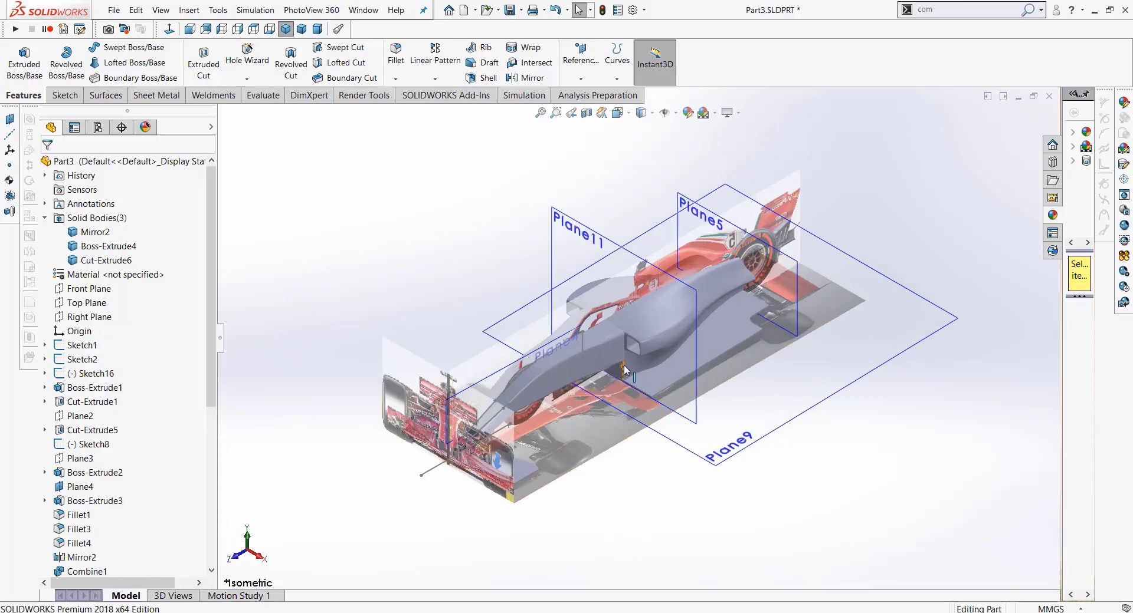
{"action": "scroll", "coordinate": [677, 310], "scroll_direction": "down", "scroll_amount": 8}
{"action": "scroll", "coordinate": [617, 266], "scroll_direction": "down", "scroll_amount": 2}
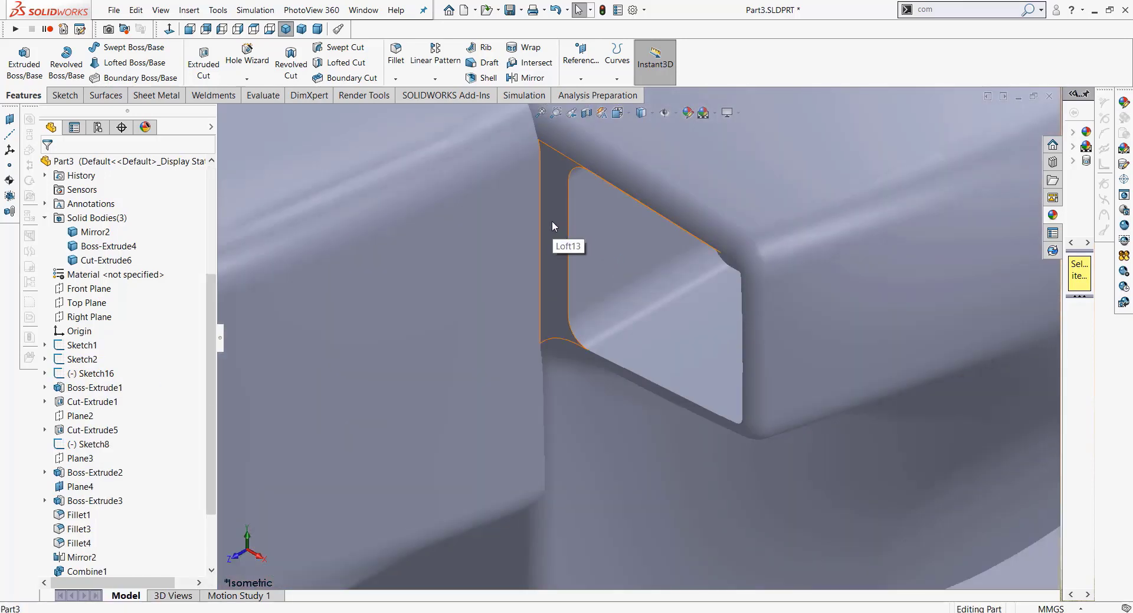
{"action": "left_click", "coordinate": [551, 221]}
{"action": "scroll", "coordinate": [551, 221], "scroll_direction": "down", "scroll_amount": 3}
Step: Start Sketch40 on the face, view it Normal To, and zoom to fit the front reference picture
{"action": "left_click", "coordinate": [603, 190]}
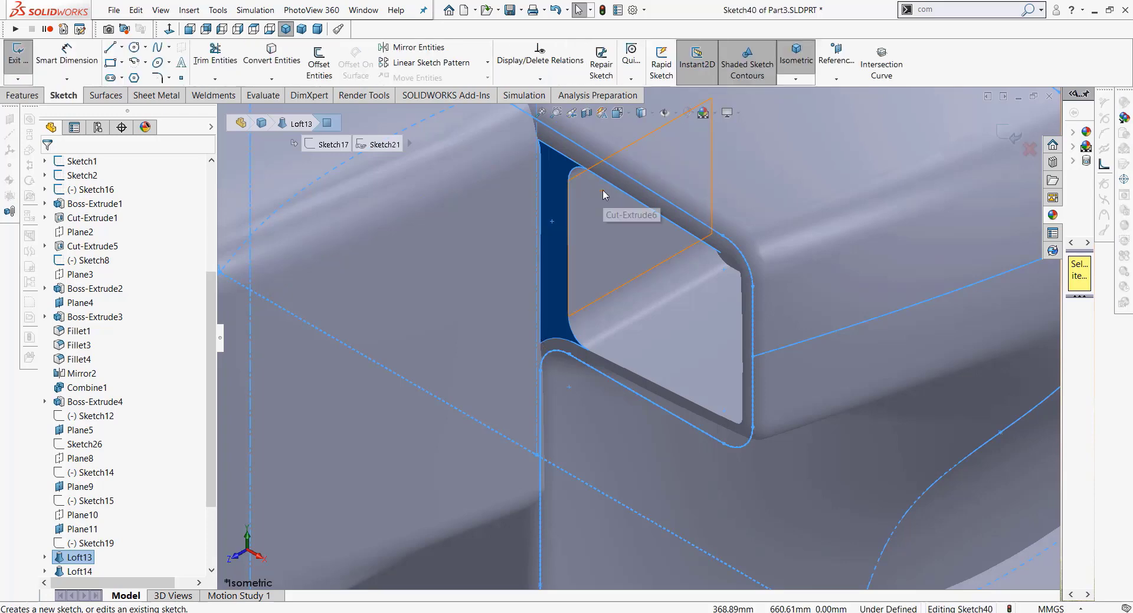
{"action": "left_click", "coordinate": [169, 29]}
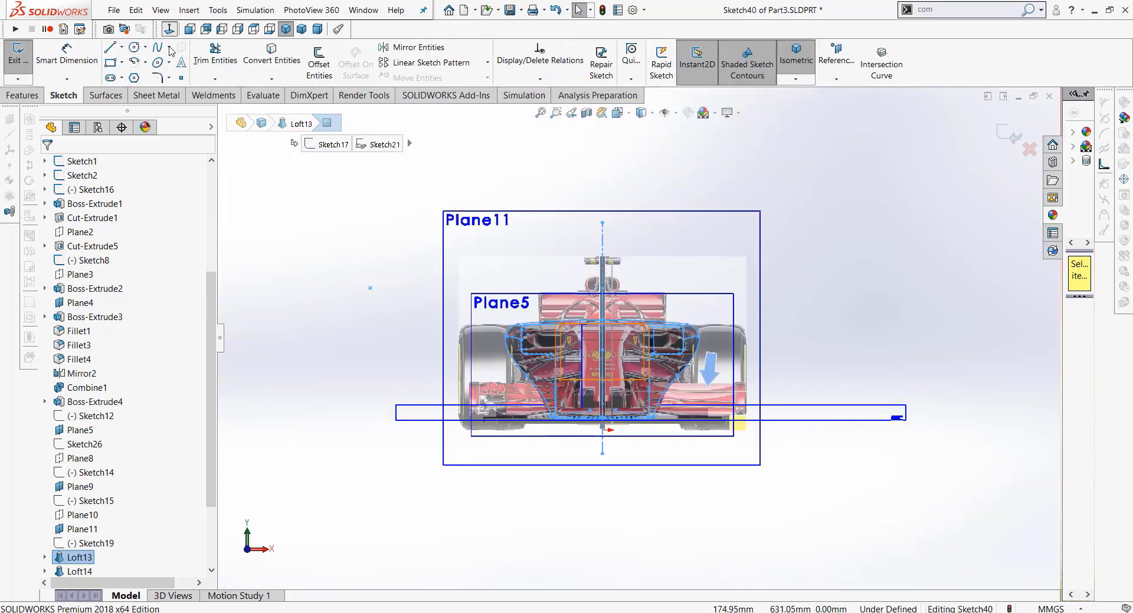
{"action": "scroll", "coordinate": [667, 336], "scroll_direction": "down", "scroll_amount": 3}
{"action": "scroll", "coordinate": [666, 336], "scroll_direction": "down", "scroll_amount": 3}
{"action": "key", "text": "Escape"}
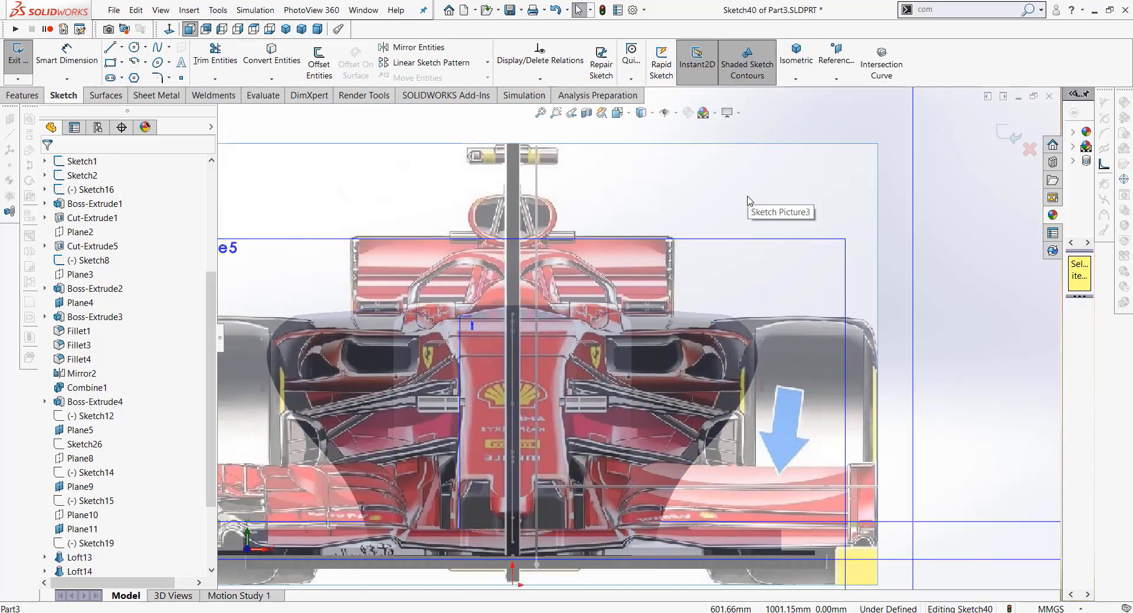
{"action": "scroll", "coordinate": [751, 329], "scroll_direction": "up", "scroll_amount": 1}
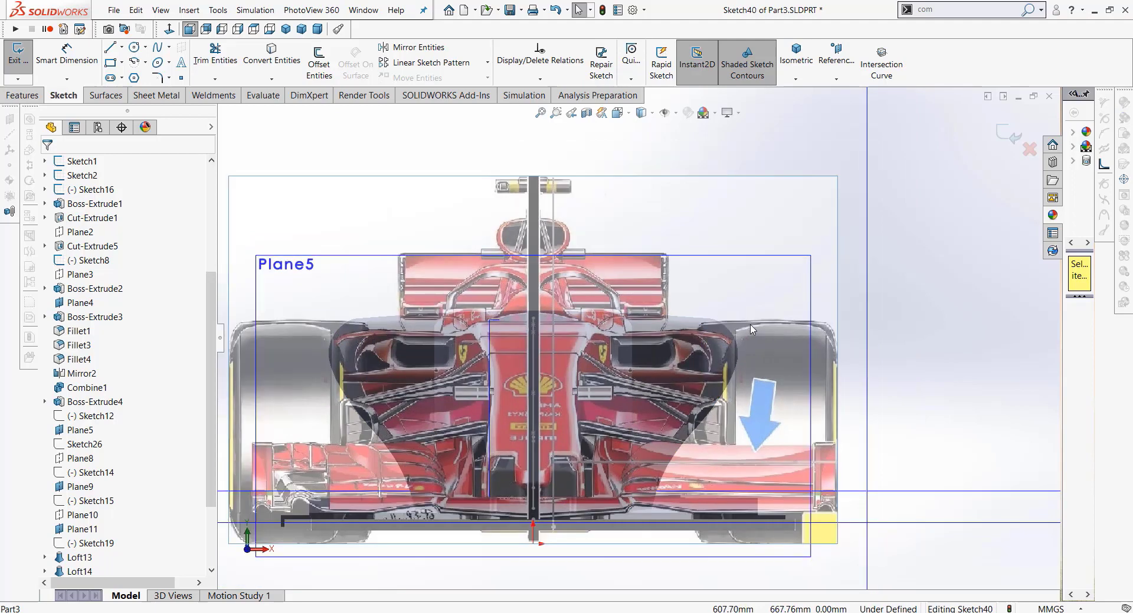
{"action": "scroll", "coordinate": [589, 313], "scroll_direction": "down", "scroll_amount": 1}
{"action": "scroll", "coordinate": [572, 306], "scroll_direction": "up", "scroll_amount": 2}
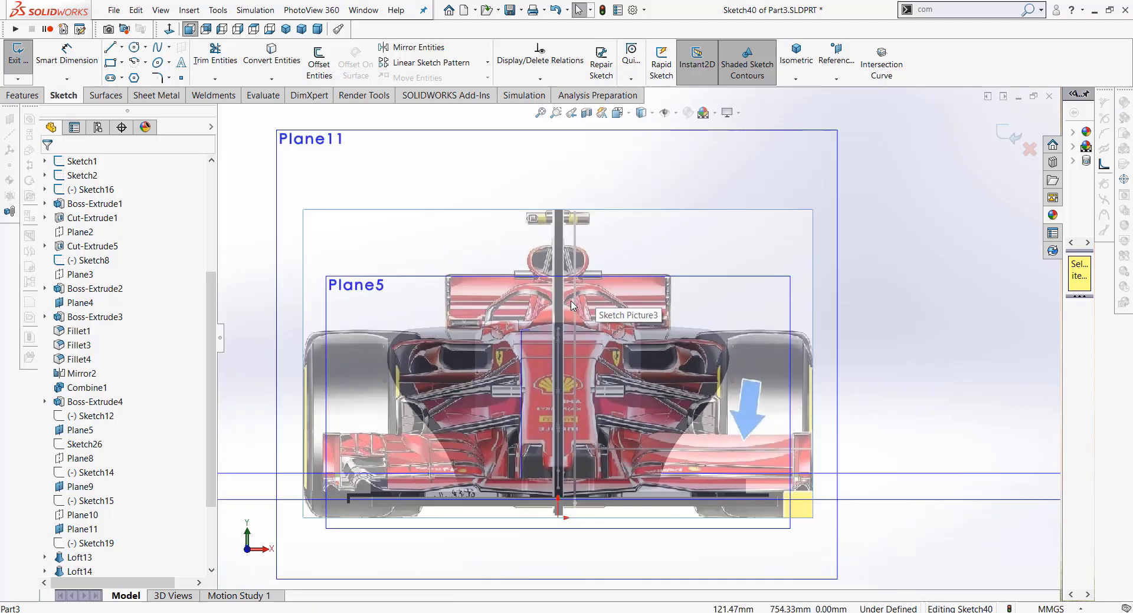
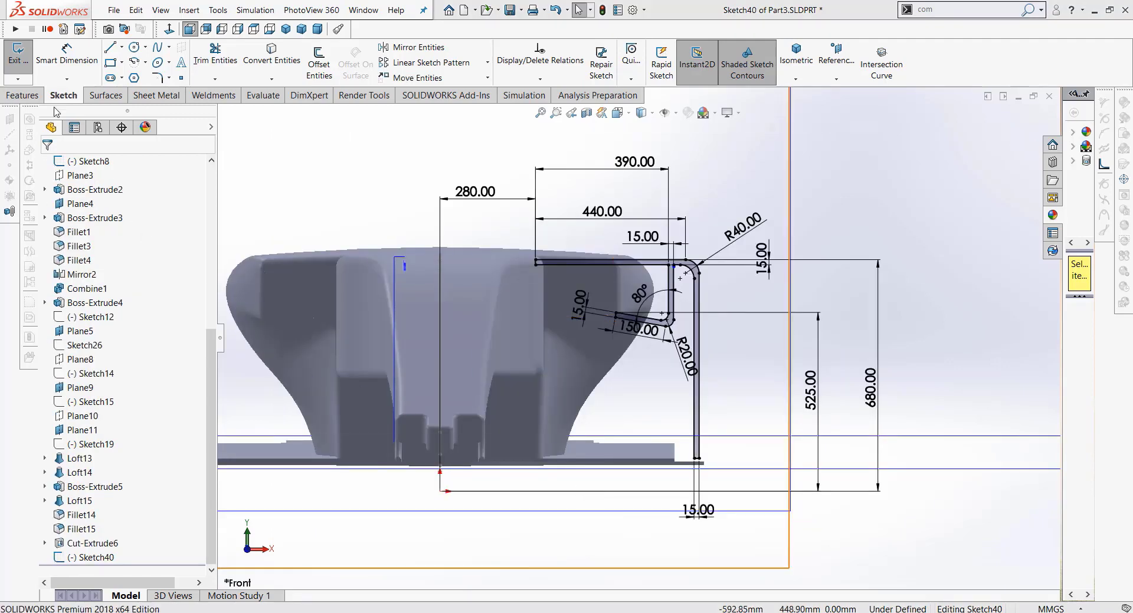
Step: Extrude the bracket profile 215 mm in Direction 1 and 155 mm in Direction 2 as Boss-Extrude8
{"action": "left_click", "coordinate": [23, 96]}
{"action": "left_click", "coordinate": [28, 71]}
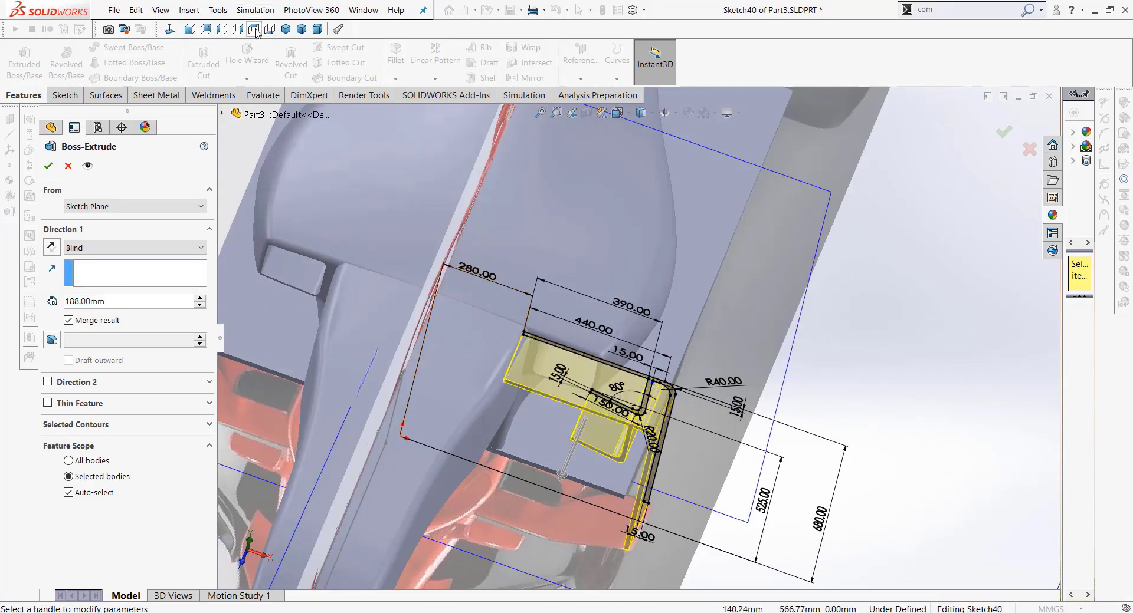
{"action": "left_click", "coordinate": [256, 31]}
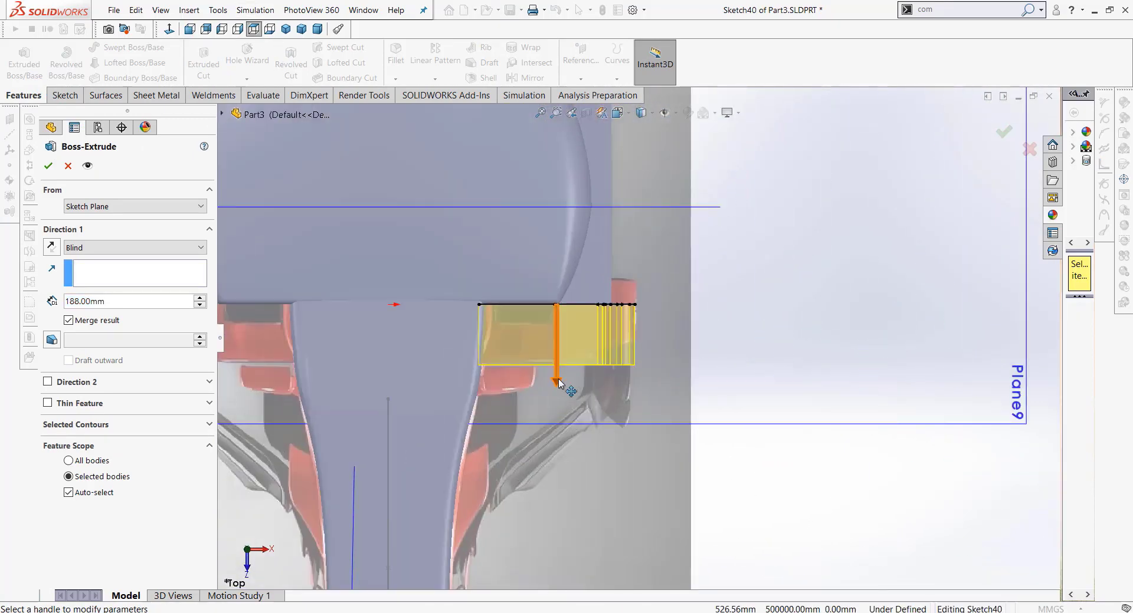
{"action": "left_click", "coordinate": [557, 382]}
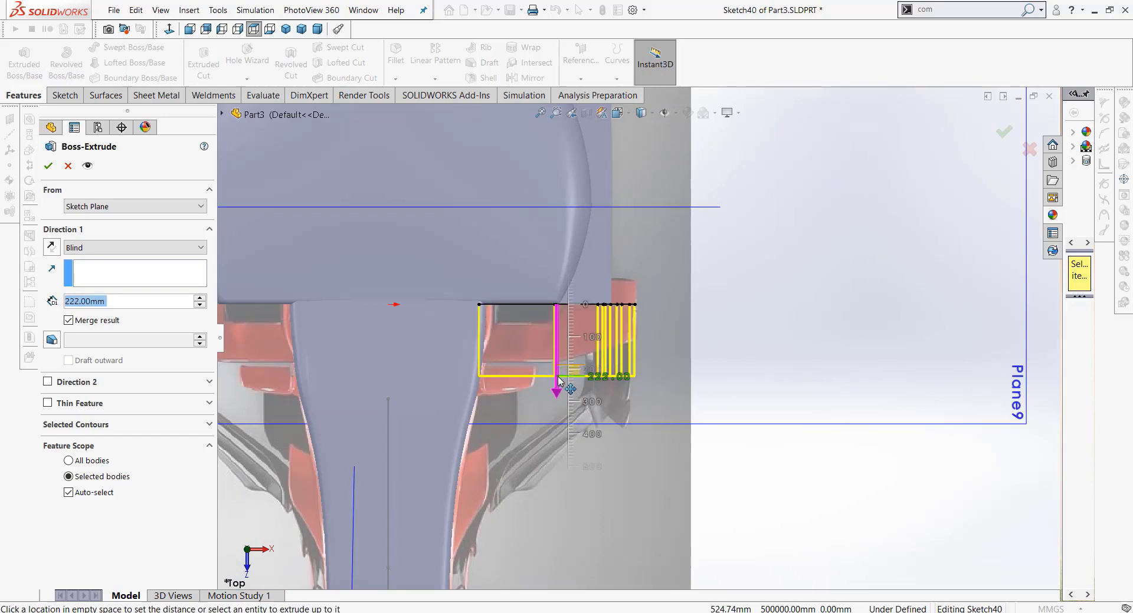
{"action": "left_click", "coordinate": [559, 380]}
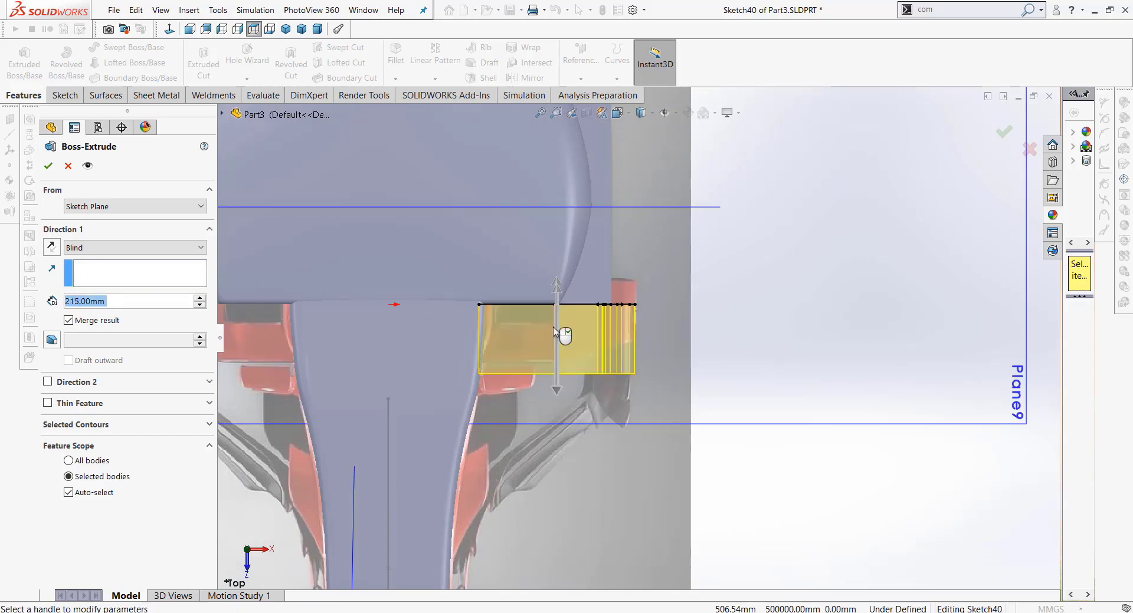
{"action": "left_click", "coordinate": [48, 383]}
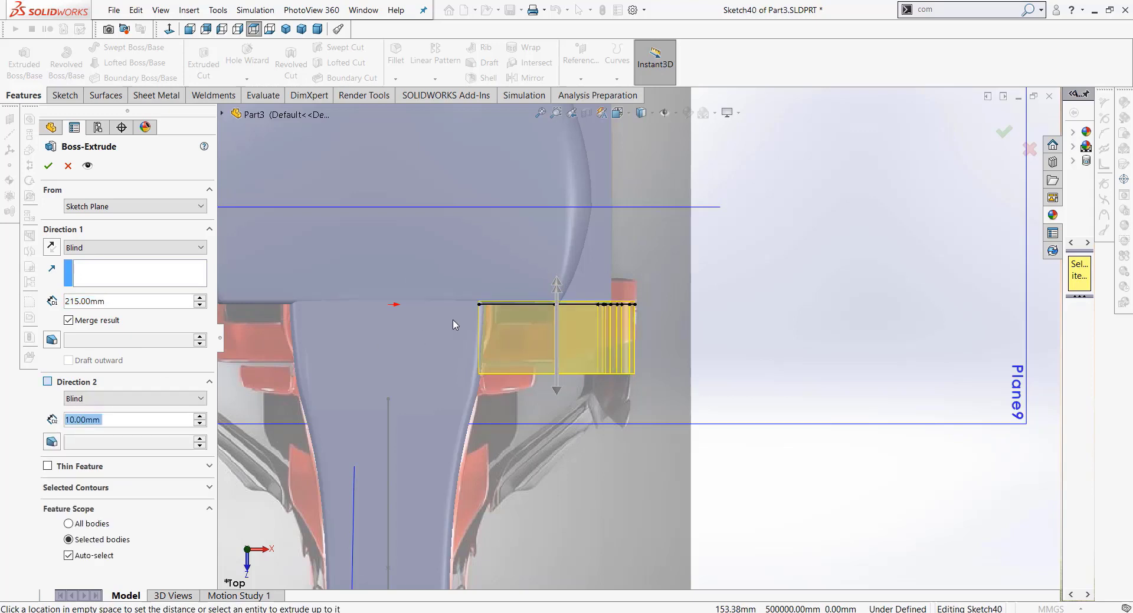
{"action": "left_click", "coordinate": [557, 288]}
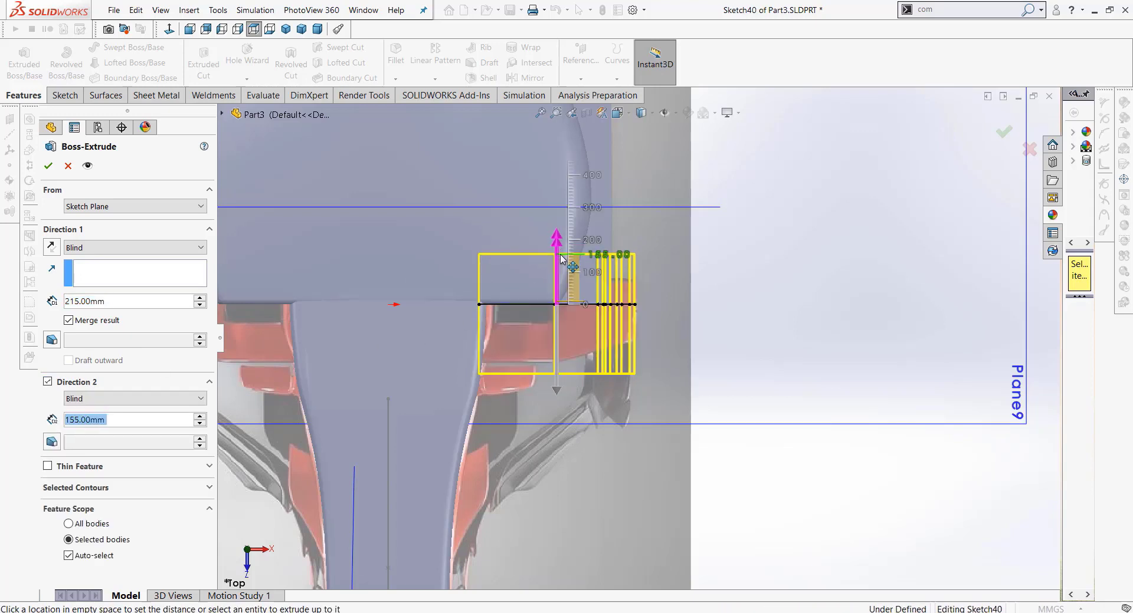
{"action": "left_click", "coordinate": [461, 249]}
{"action": "left_click", "coordinate": [49, 167]}
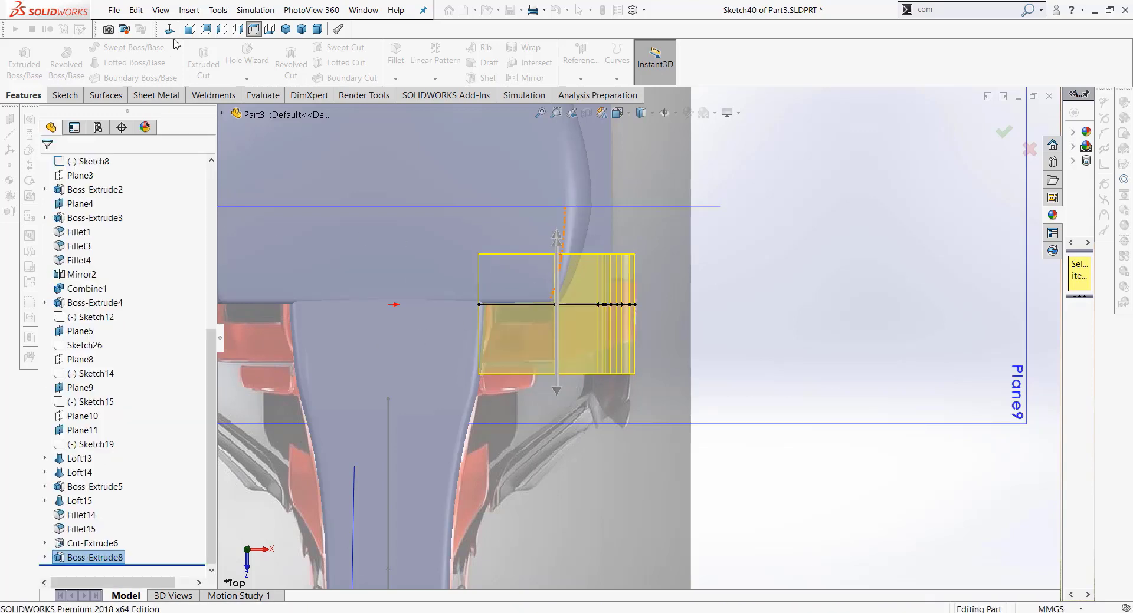
Step: Edit Boss-Extrude8 so its Direction 2 depth becomes 78 mm
{"action": "left_click", "coordinate": [285, 29]}
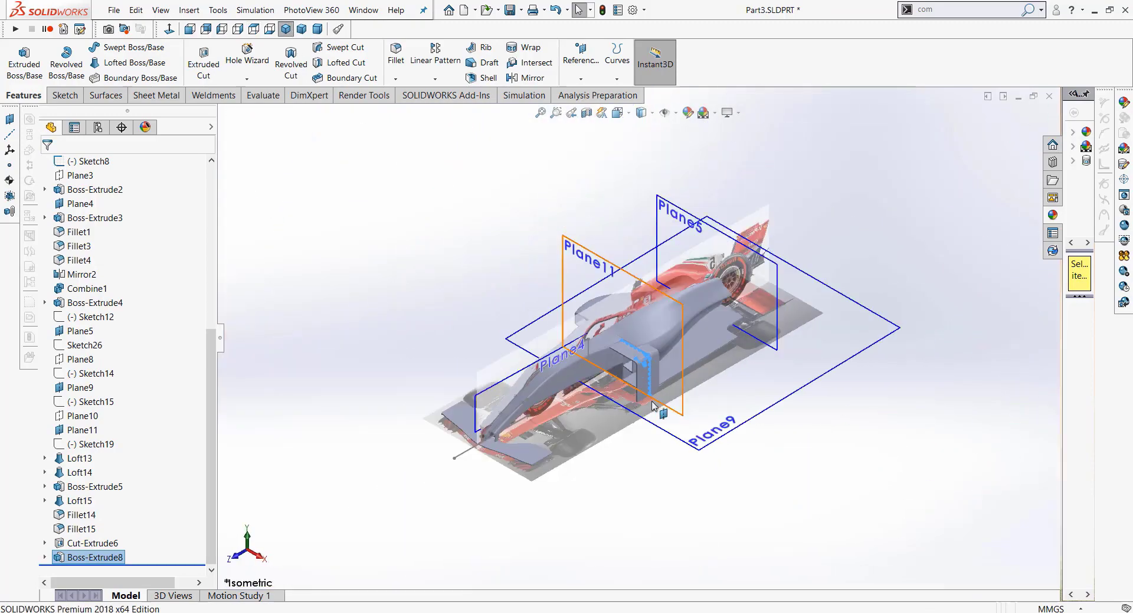
{"action": "scroll", "coordinate": [615, 338], "scroll_direction": "down", "scroll_amount": 3}
{"action": "scroll", "coordinate": [462, 248], "scroll_direction": "down", "scroll_amount": 3}
{"action": "scroll", "coordinate": [502, 230], "scroll_direction": "down", "scroll_amount": 2}
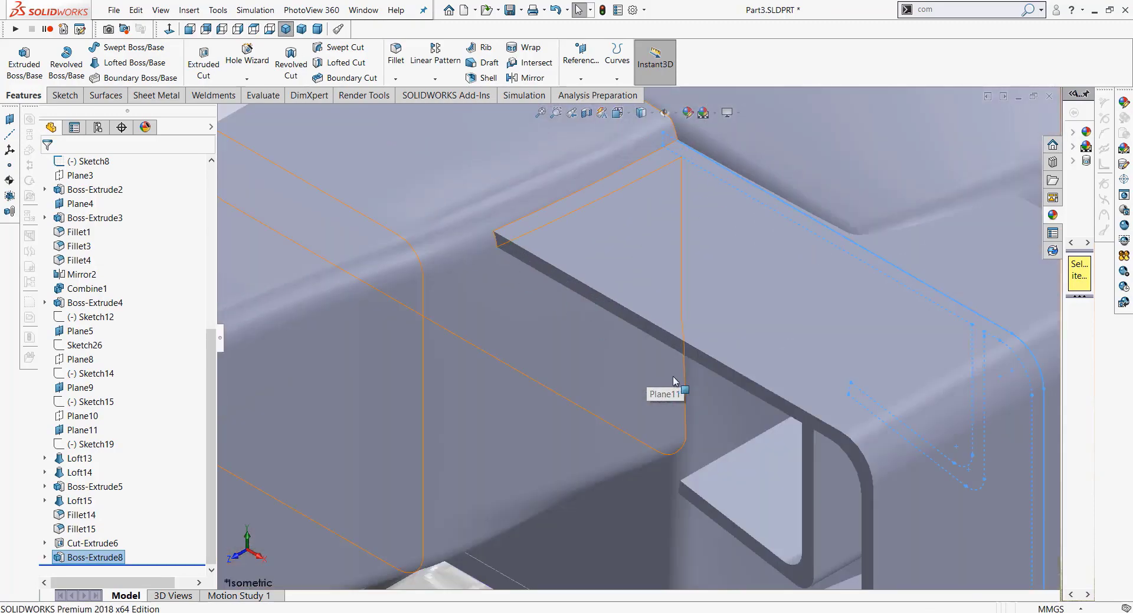
{"action": "middle_click_drag", "start_coordinate": [673, 381], "coordinate": [824, 354]}
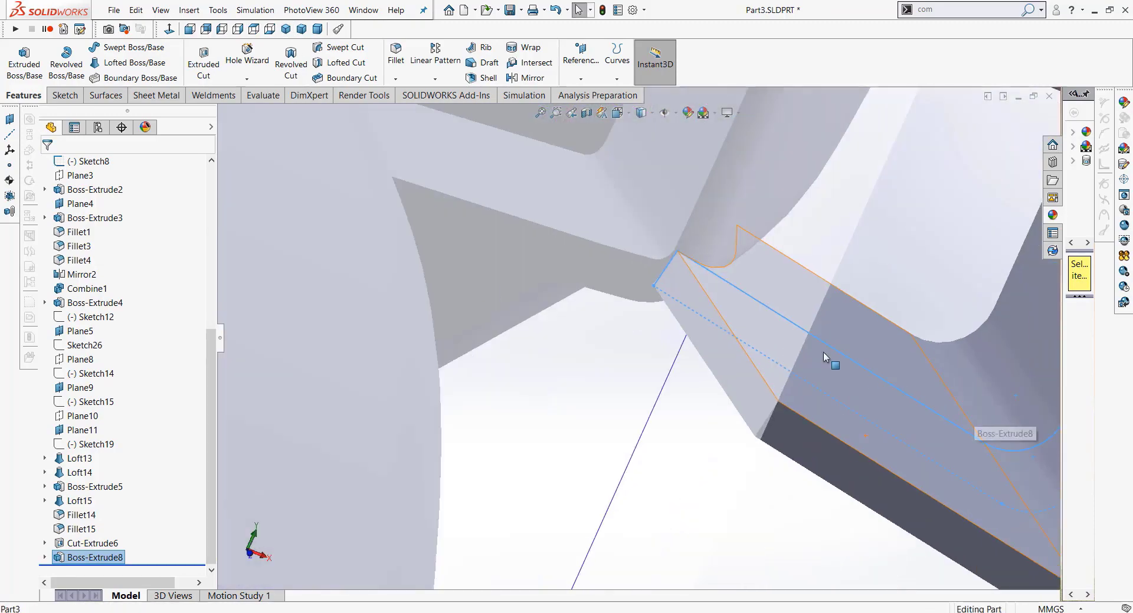
{"action": "scroll", "coordinate": [654, 238], "scroll_direction": "up", "scroll_amount": 3}
{"action": "middle_click_drag", "start_coordinate": [653, 239], "coordinate": [695, 344]}
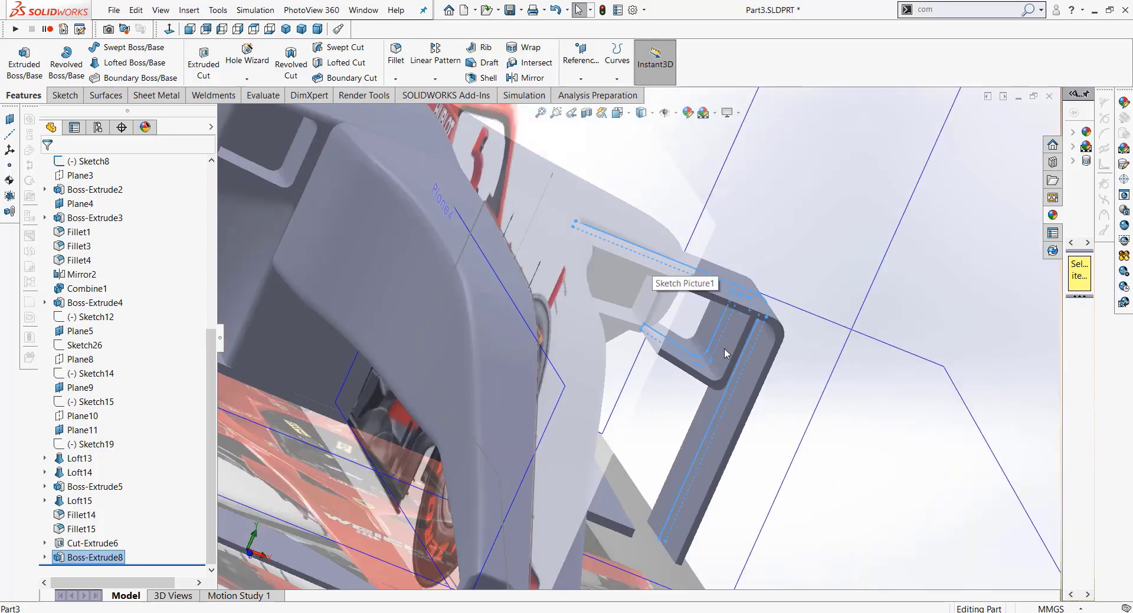
{"action": "left_click", "coordinate": [269, 29]}
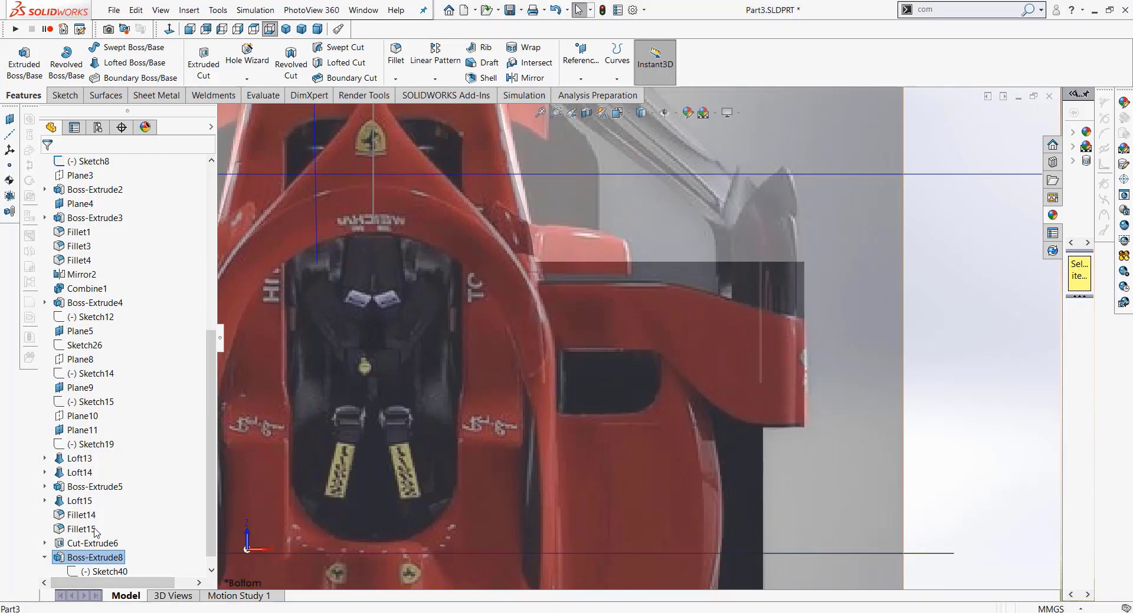
{"action": "right_click", "coordinate": [89, 557]}
{"action": "left_click", "coordinate": [98, 343]}
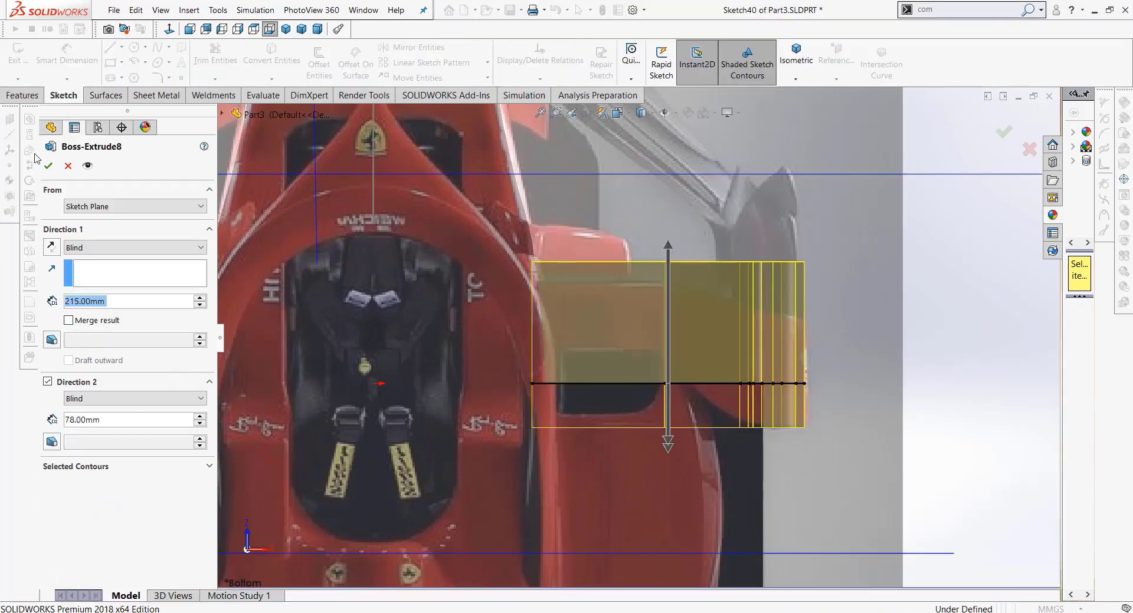
{"action": "left_click", "coordinate": [47, 164]}
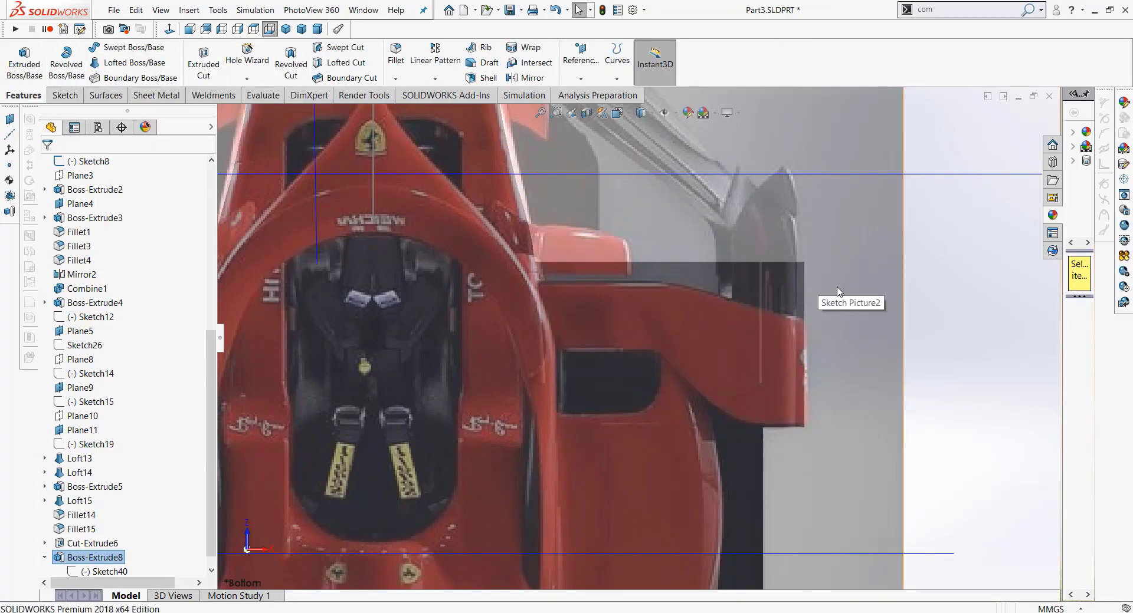
Step: Start a new sketch, Sketch41, on the bracket's top face
{"action": "scroll", "coordinate": [840, 292], "scroll_direction": "up", "scroll_amount": 5}
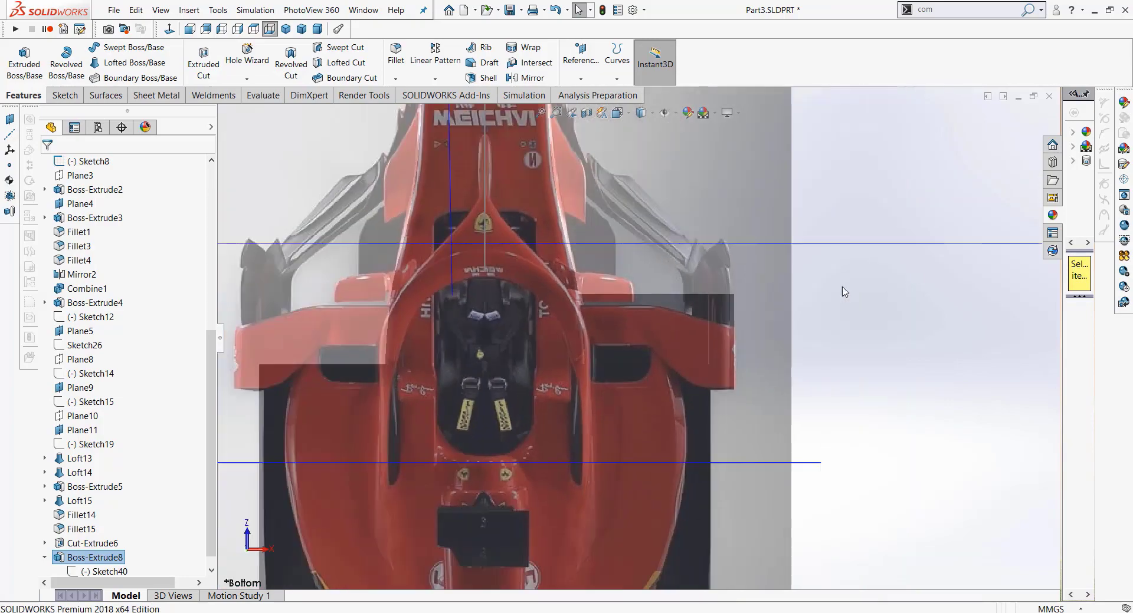
{"action": "mouse_move", "coordinate": [884, 288]}
{"action": "middle_mouse_down"}
{"action": "mouse_move", "coordinate": [824, 518]}
{"action": "mouse_move", "coordinate": [801, 547]}
{"action": "middle_mouse_up"}
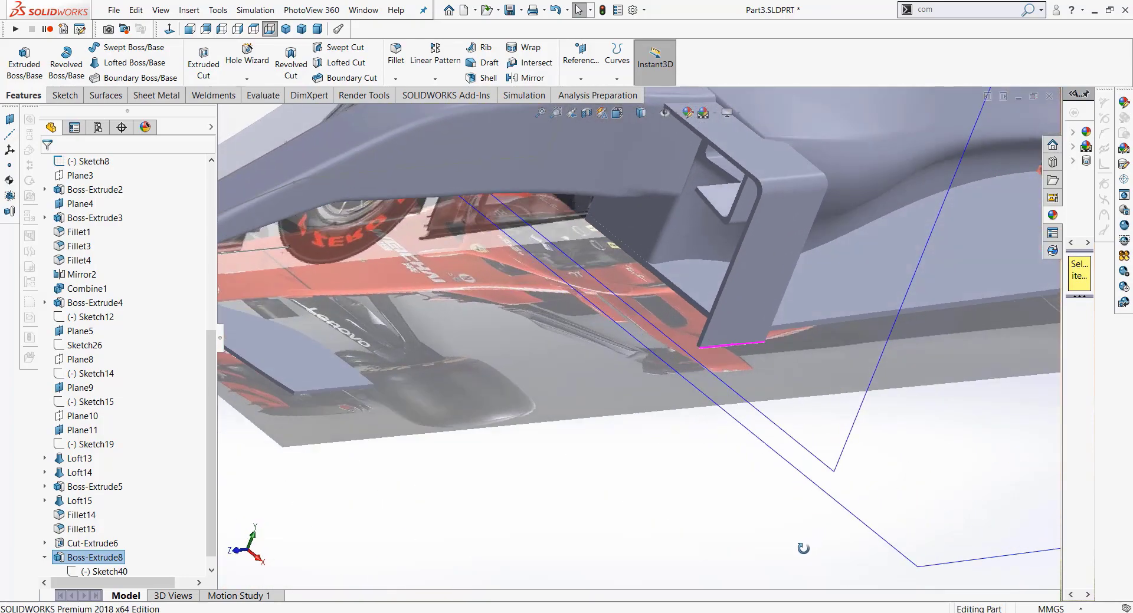
{"action": "left_click", "coordinate": [776, 161]}
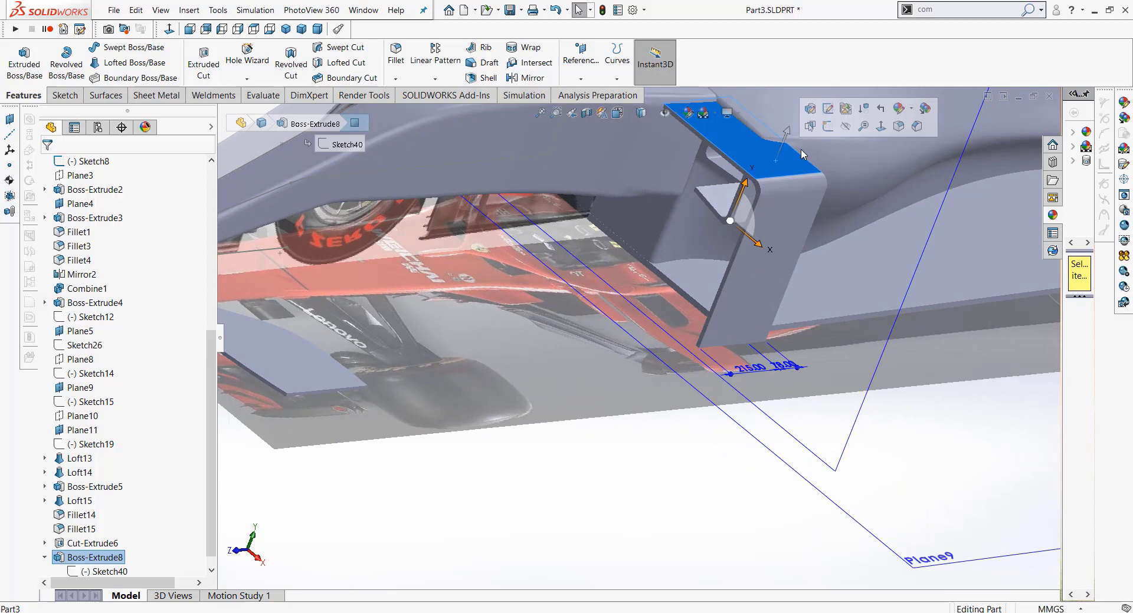
{"action": "left_click", "coordinate": [828, 111]}
{"action": "left_click", "coordinate": [253, 29]}
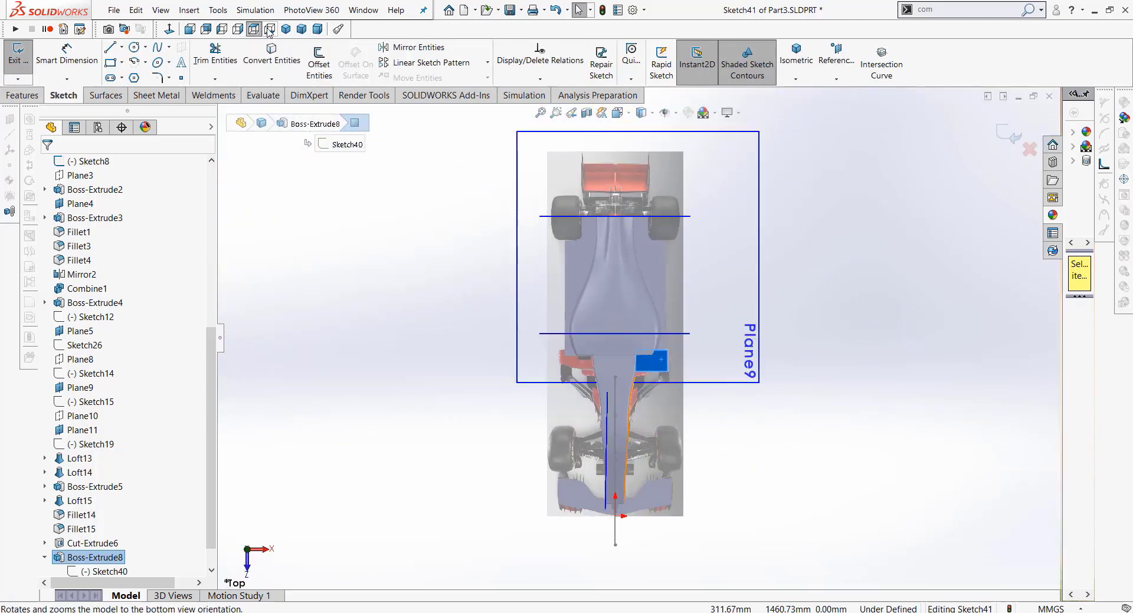
Step: From the bottom view, trace a closed four-sided line outline over the sidepod image and exit Sketch41
{"action": "left_click", "coordinate": [269, 29]}
{"action": "scroll", "coordinate": [657, 337], "scroll_direction": "down", "scroll_amount": 3}
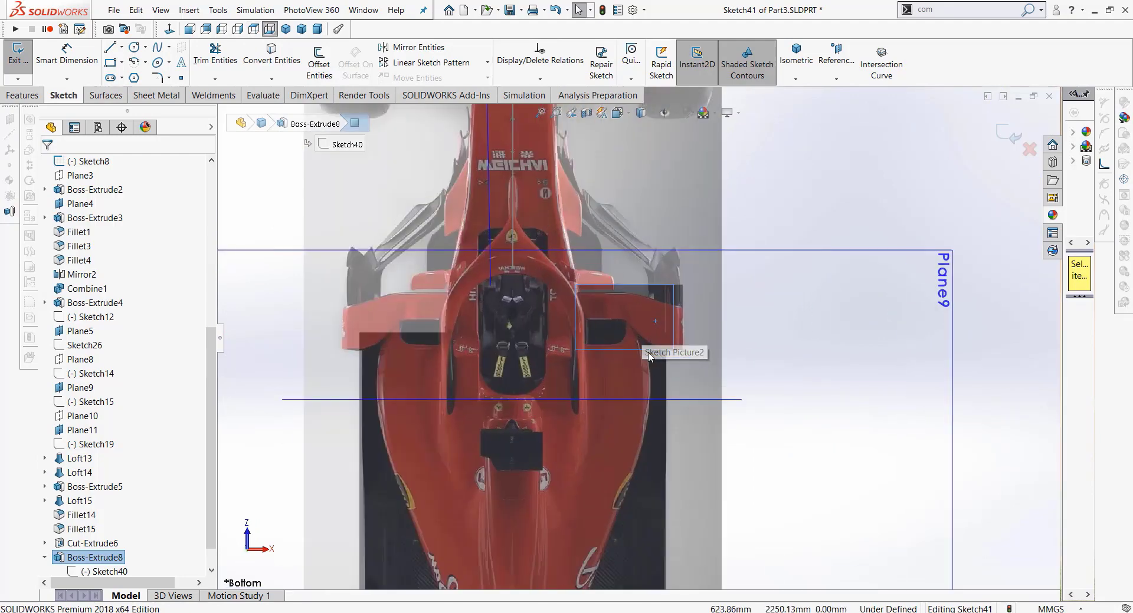
{"action": "scroll", "coordinate": [684, 337], "scroll_direction": "down", "scroll_amount": 2}
{"action": "scroll", "coordinate": [673, 342], "scroll_direction": "down", "scroll_amount": 2}
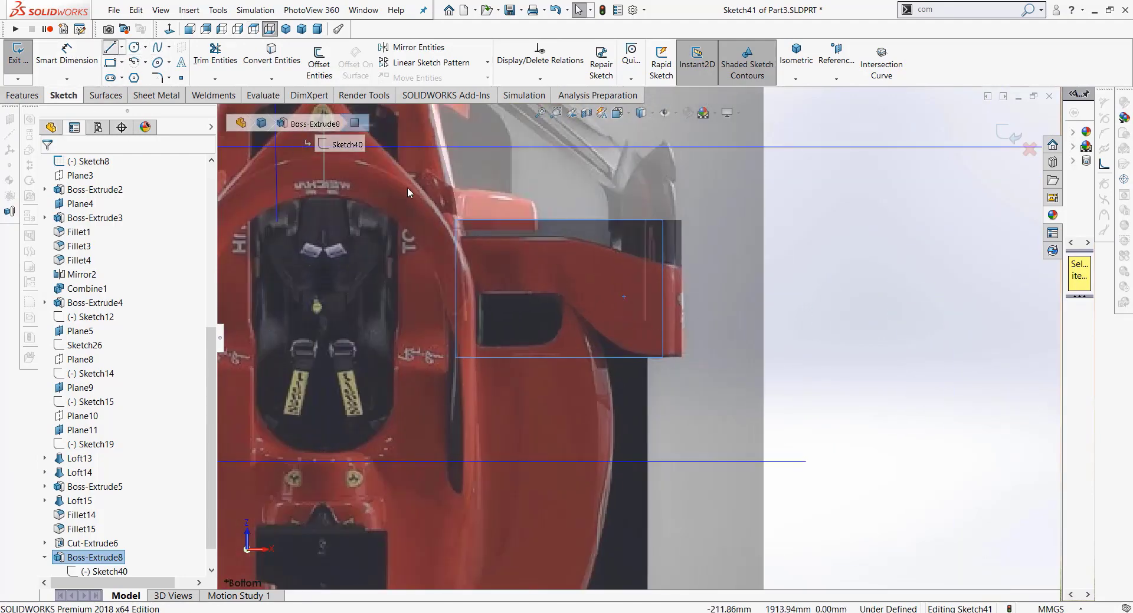
{"action": "key", "text": "l"}
{"action": "scroll", "coordinate": [444, 228], "scroll_direction": "down", "scroll_amount": 3}
{"action": "left_click", "coordinate": [447, 243]}
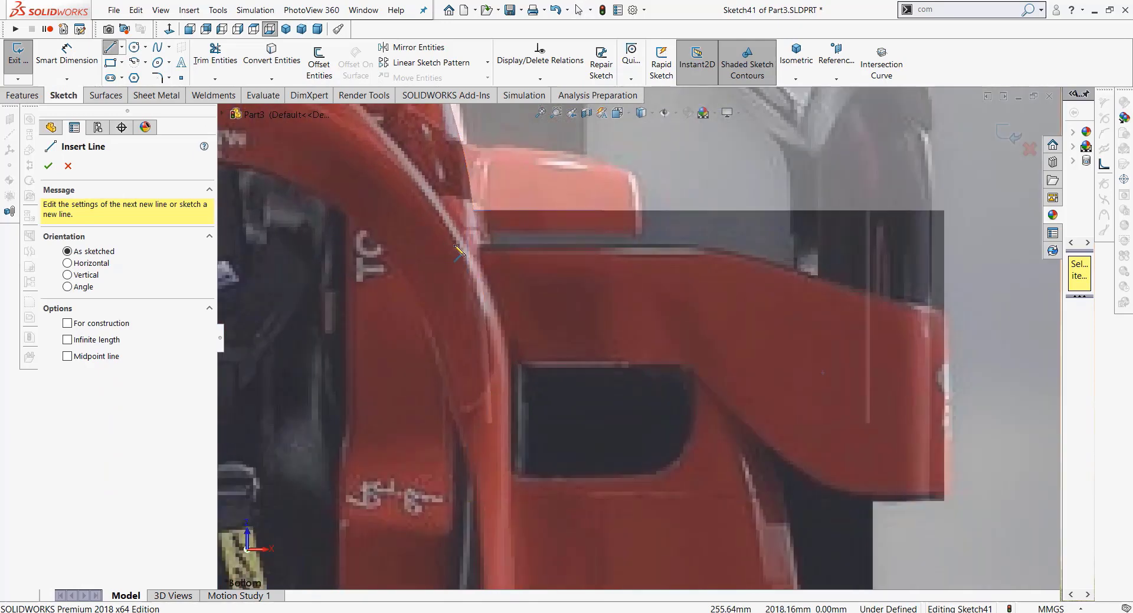
{"action": "left_click", "coordinate": [696, 248]}
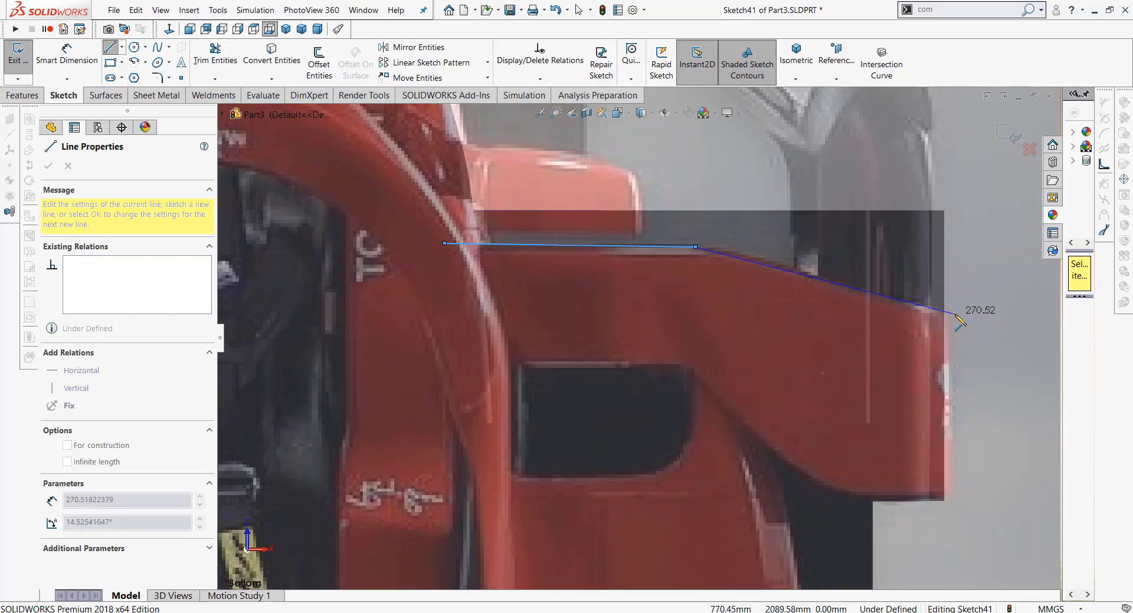
{"action": "left_click", "coordinate": [955, 314]}
{"action": "left_click", "coordinate": [983, 184]}
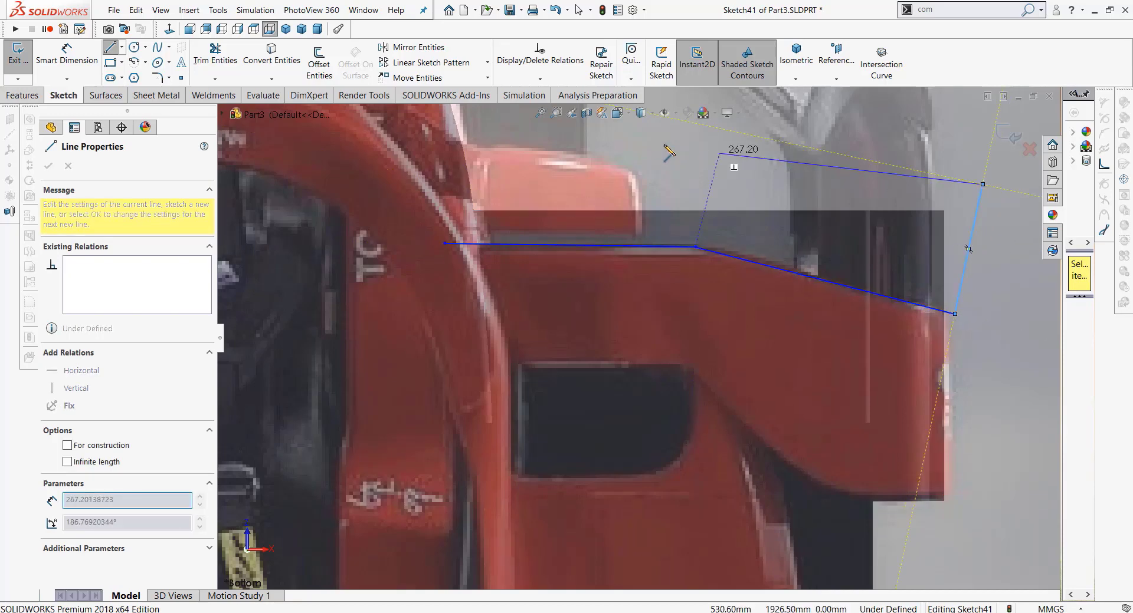
{"action": "left_click", "coordinate": [477, 145]}
{"action": "left_click", "coordinate": [444, 243]}
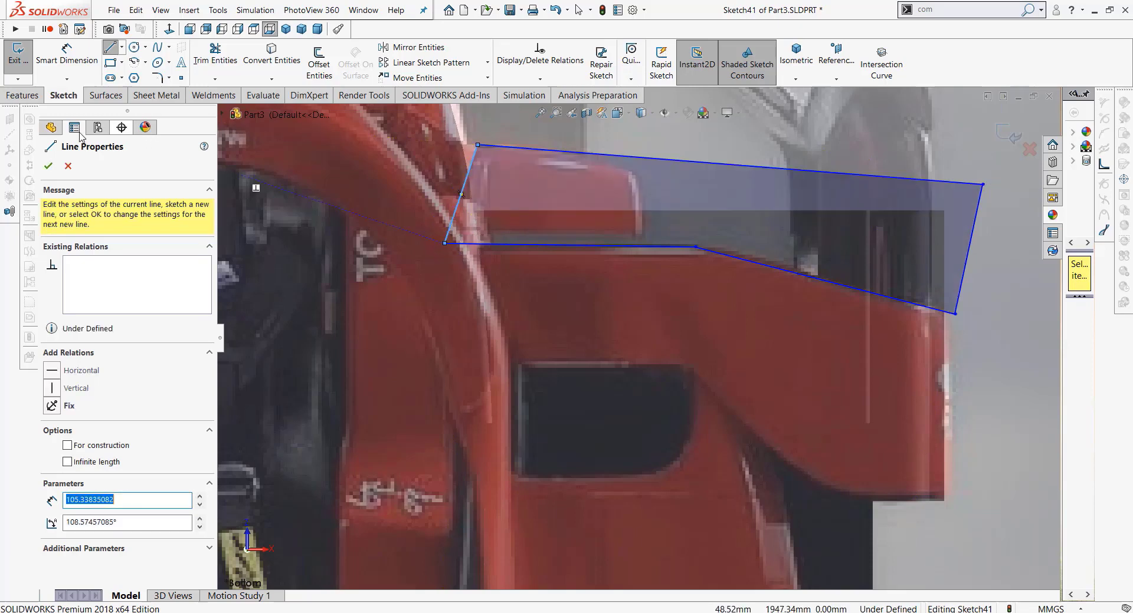
{"action": "left_click", "coordinate": [48, 167]}
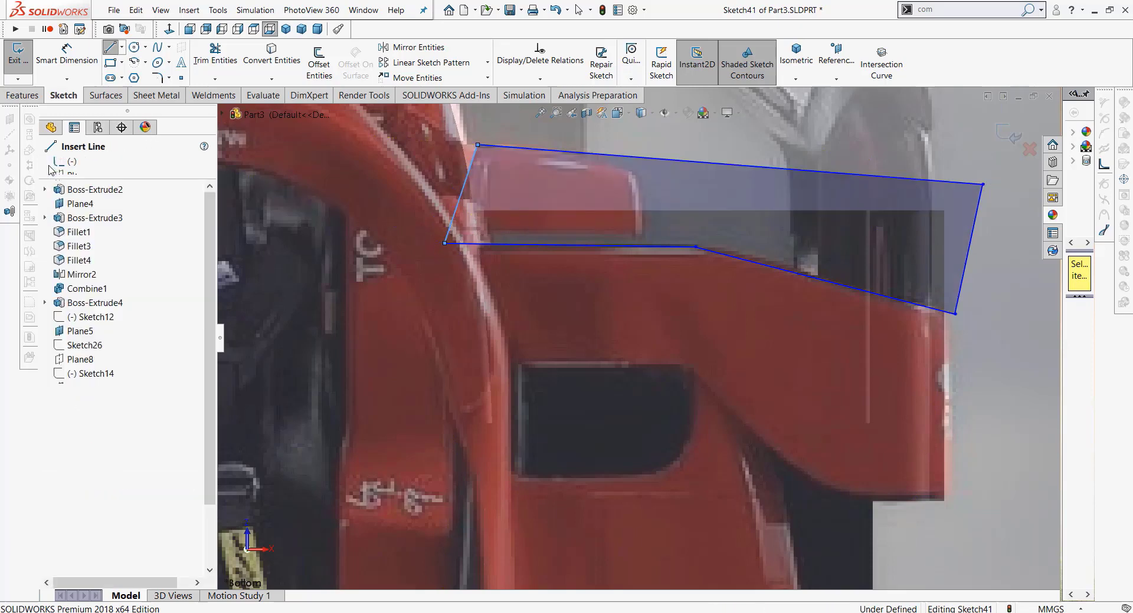
{"action": "left_click", "coordinate": [1010, 139]}
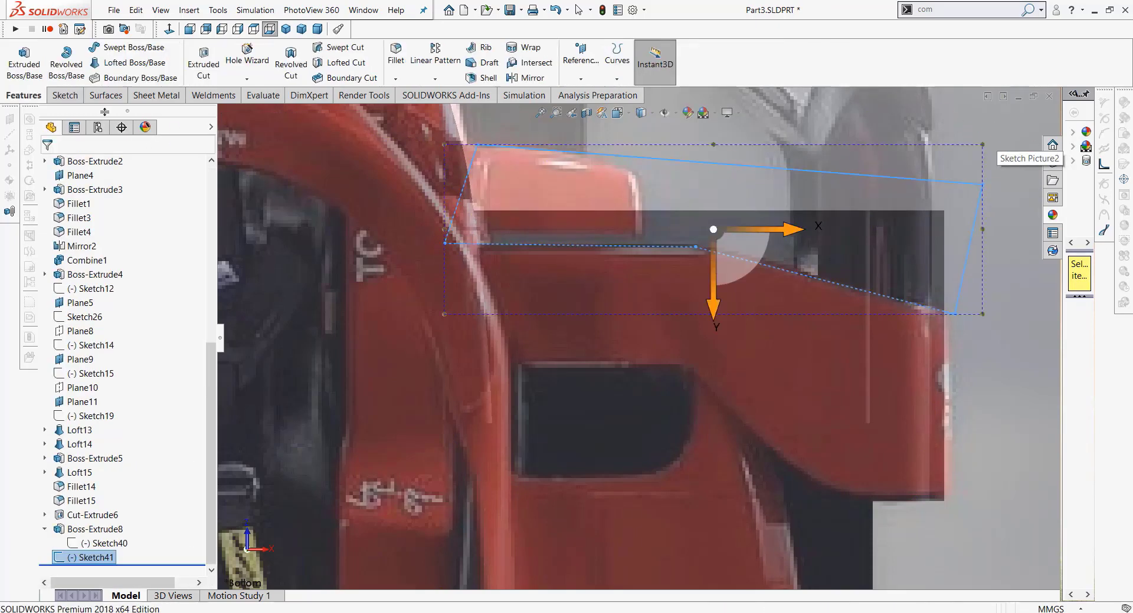
Step: Cut the Sketch41 outline Through All to trim the bracket, creating Cut-Extrude7
{"action": "left_click", "coordinate": [212, 62]}
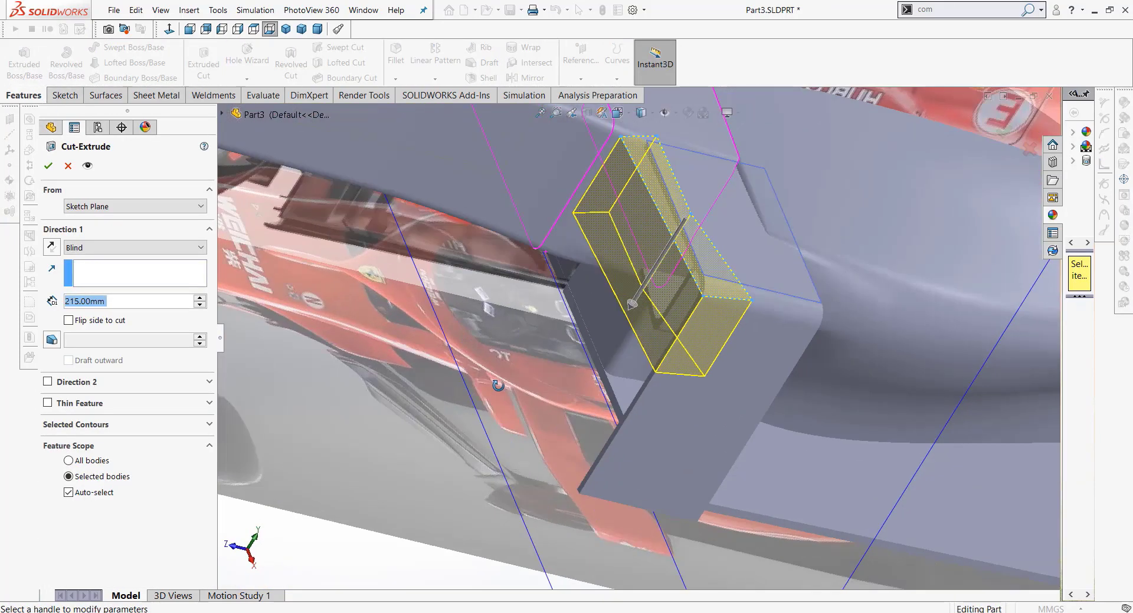
{"action": "middle_click_drag", "start_coordinate": [498, 386], "coordinate": [475, 387]}
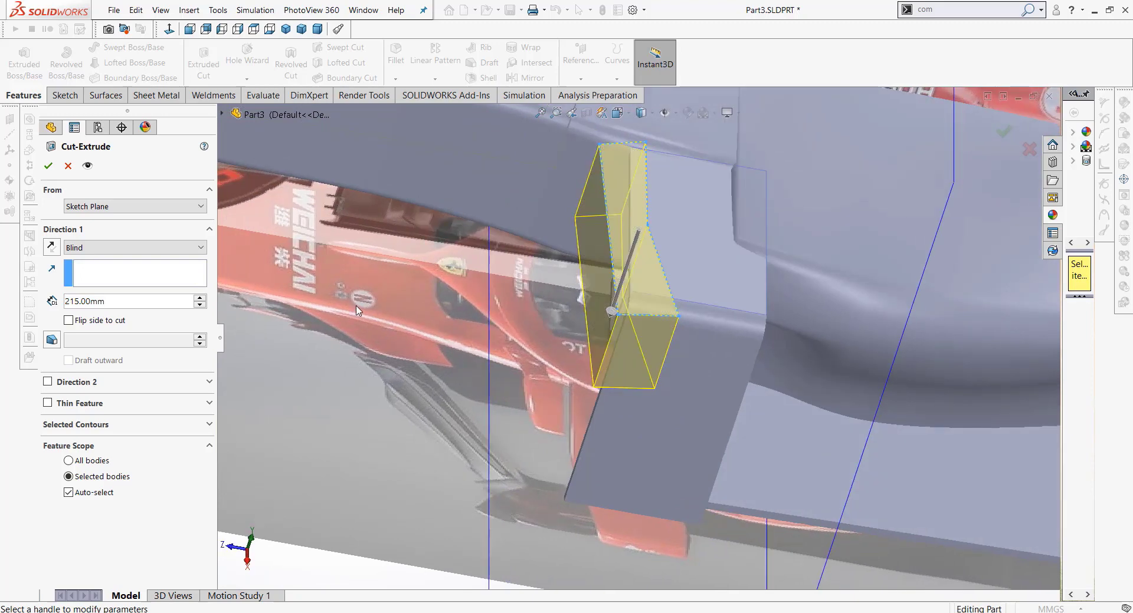
{"action": "left_click", "coordinate": [102, 248]}
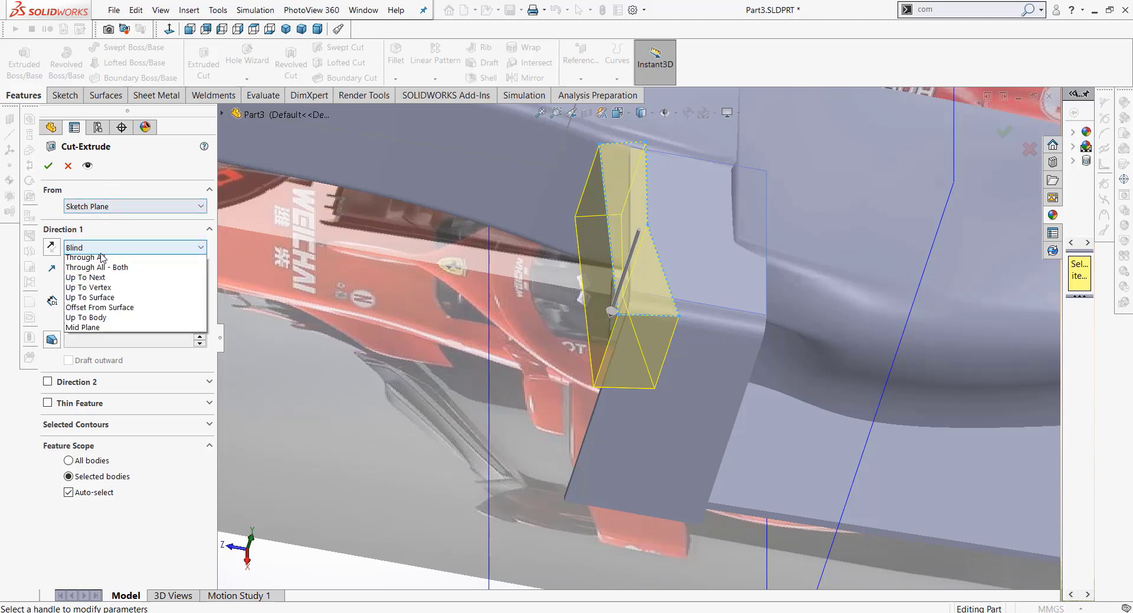
{"action": "left_click", "coordinate": [104, 274]}
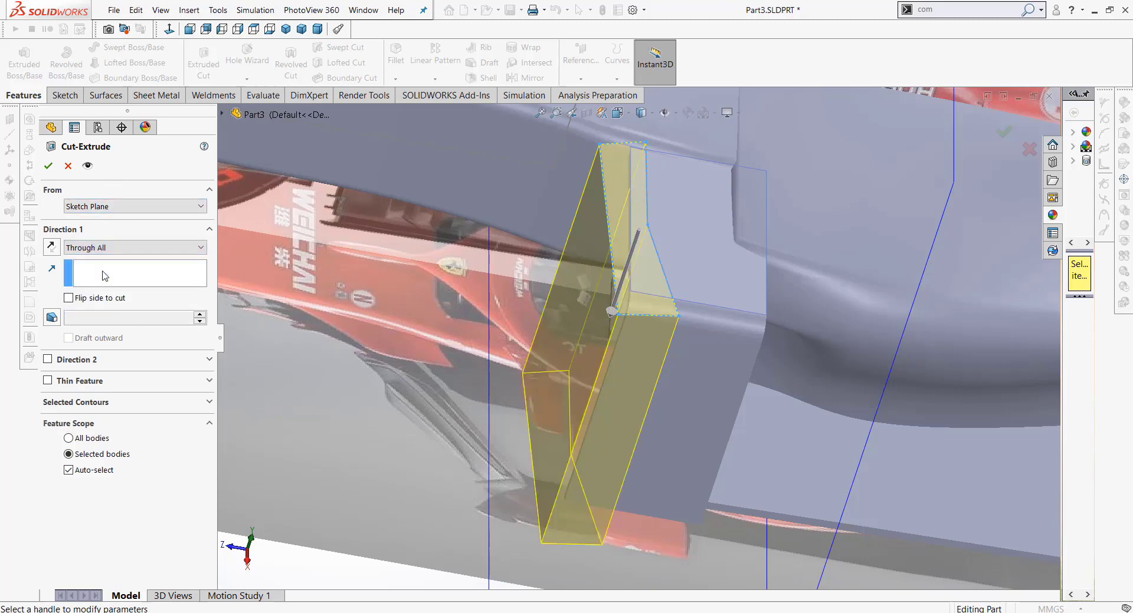
{"action": "left_click", "coordinate": [49, 165]}
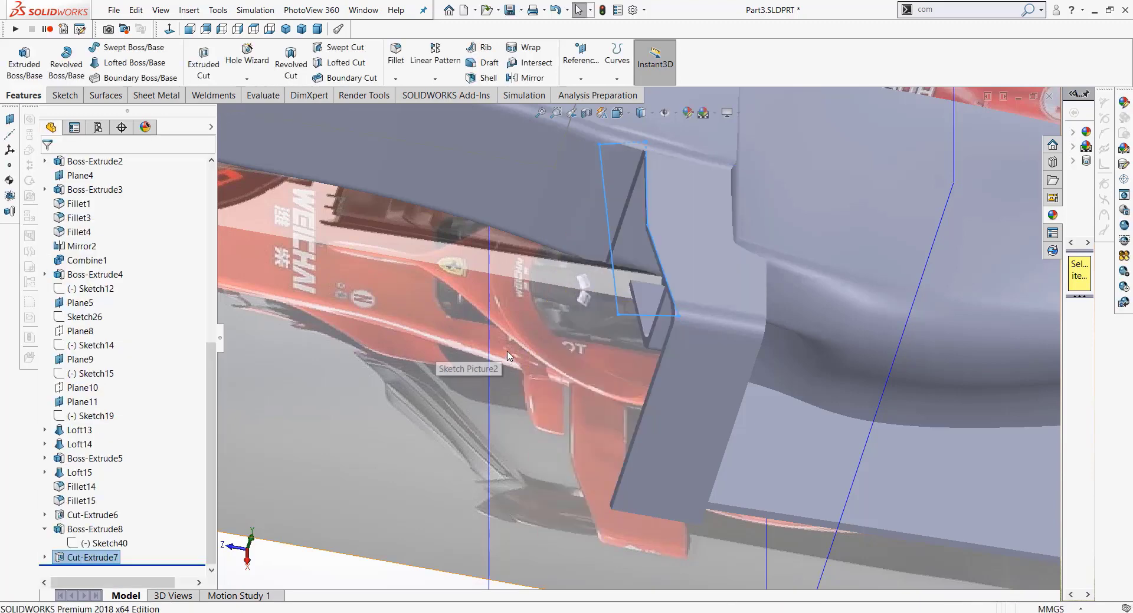
{"action": "mouse_move", "coordinate": [520, 353]}
{"action": "middle_mouse_down"}
{"action": "mouse_move", "coordinate": [518, 455]}
{"action": "mouse_move", "coordinate": [528, 442]}
{"action": "middle_mouse_up"}
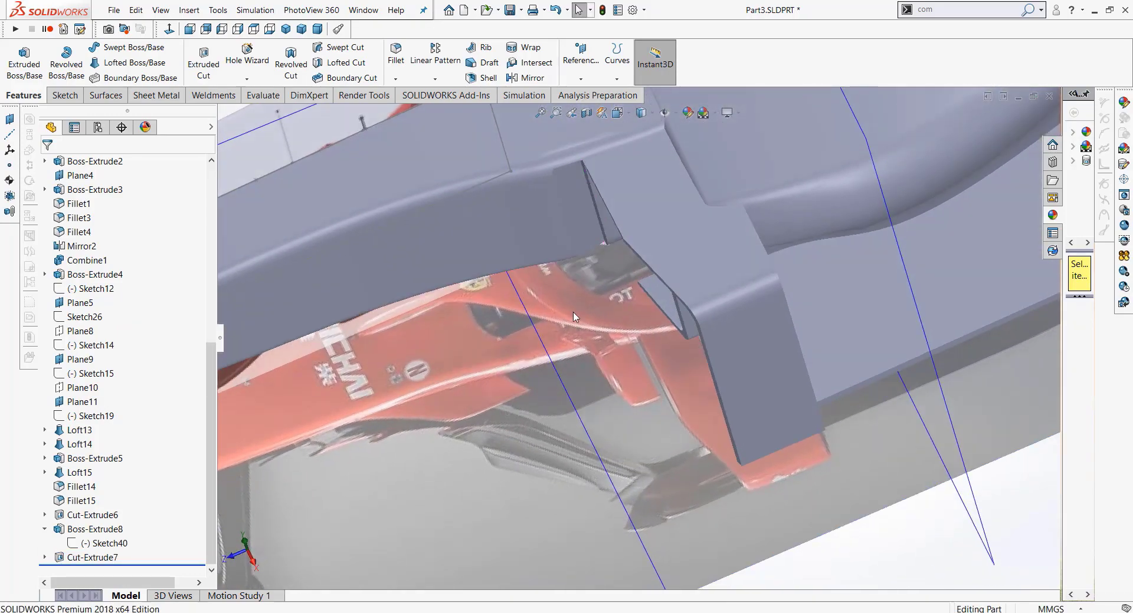
Step: Open Sketch45 on the plane beside the bracket cutout
{"action": "scroll", "coordinate": [574, 317], "scroll_direction": "down", "scroll_amount": 5}
{"action": "middle_click_drag", "start_coordinate": [574, 316], "coordinate": [634, 203]}
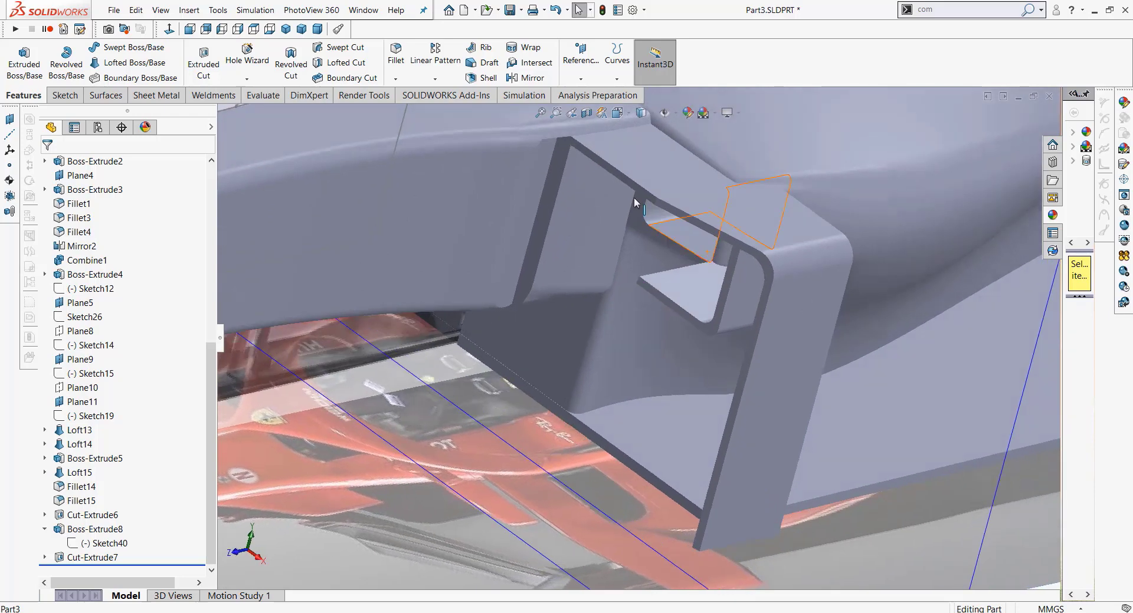
{"action": "left_click", "coordinate": [285, 29]}
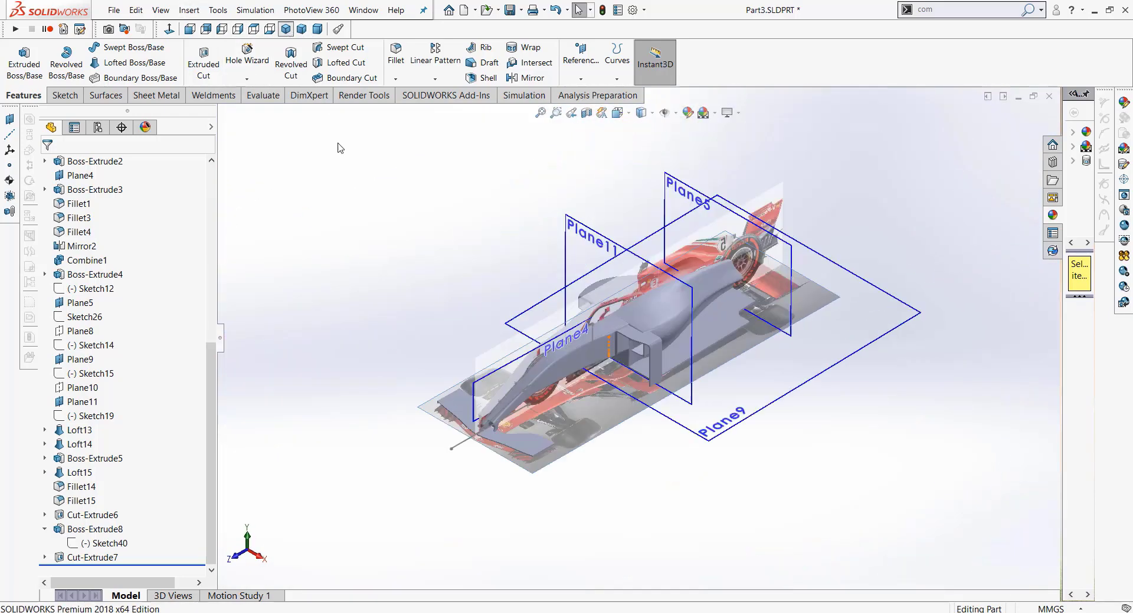
{"action": "mouse_move", "coordinate": [531, 294]}
{"action": "middle_mouse_down"}
{"action": "mouse_move", "coordinate": [657, 363]}
{"action": "mouse_move", "coordinate": [678, 188]}
{"action": "middle_mouse_up"}
{"action": "scroll", "coordinate": [656, 362], "scroll_direction": "down", "scroll_amount": 6}
{"action": "scroll", "coordinate": [678, 187], "scroll_direction": "down", "scroll_amount": 5}
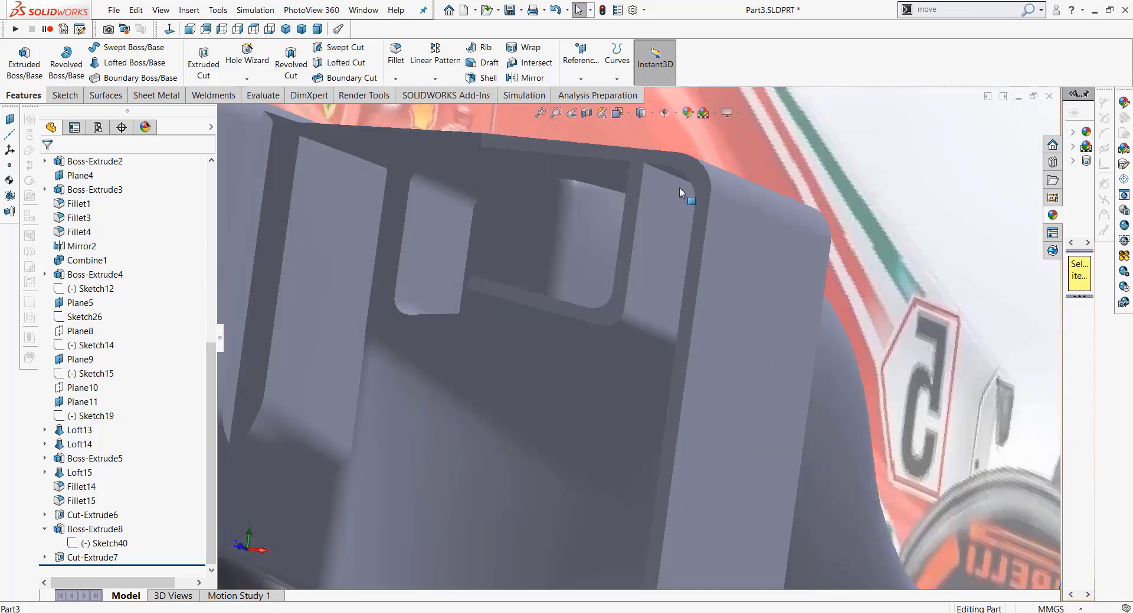
{"action": "scroll", "coordinate": [674, 217], "scroll_direction": "down", "scroll_amount": 3}
{"action": "middle_click_drag", "start_coordinate": [688, 251], "coordinate": [724, 177]}
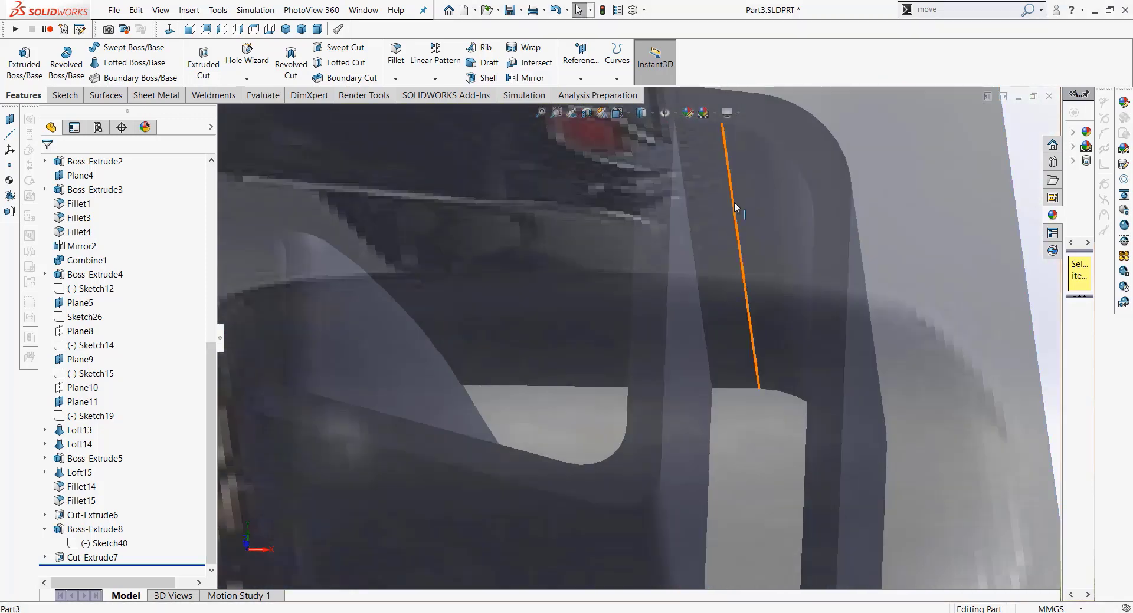
{"action": "scroll", "coordinate": [734, 202], "scroll_direction": "up", "scroll_amount": 4}
{"action": "left_click", "coordinate": [568, 175]}
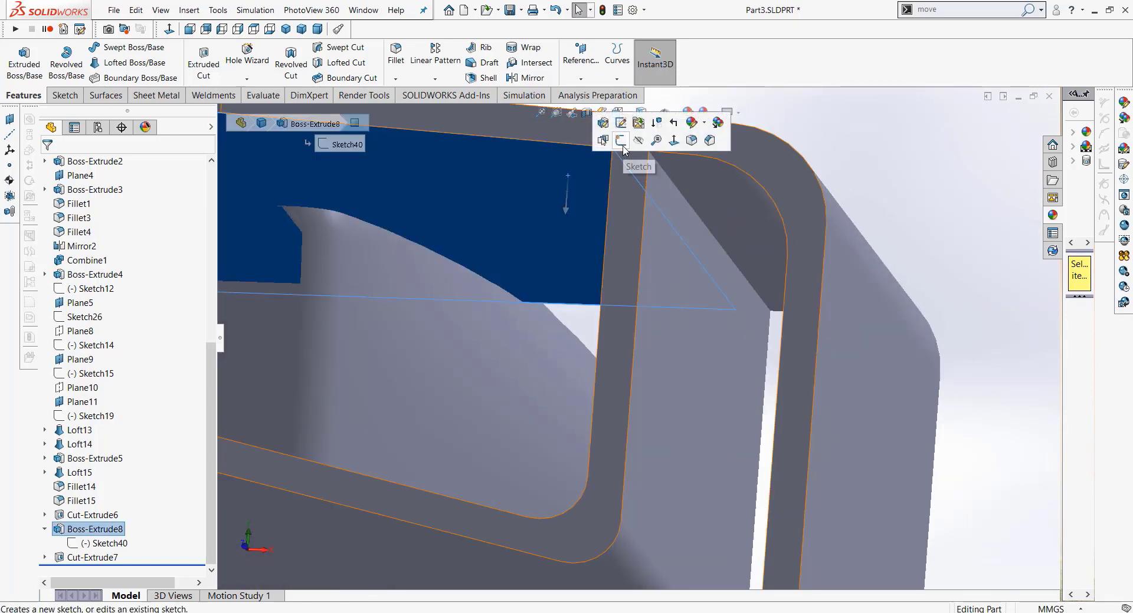
{"action": "left_click", "coordinate": [620, 148]}
{"action": "mouse_move", "coordinate": [615, 227]}
{"action": "middle_mouse_down"}
{"action": "mouse_move", "coordinate": [638, 277]}
{"action": "mouse_move", "coordinate": [635, 386]}
{"action": "middle_mouse_up"}
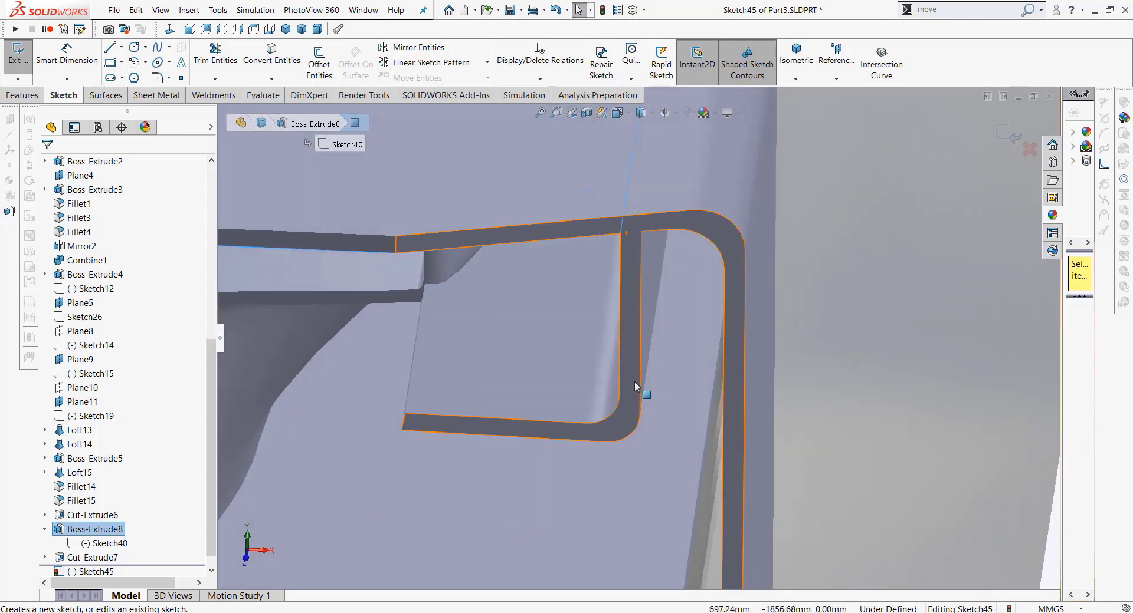
Step: Draw a closed four-sided line profile over the bracket in Sketch45
{"action": "left_click", "coordinate": [112, 52]}
{"action": "mouse_move", "coordinate": [379, 228]}
{"action": "middle_mouse_down"}
{"action": "mouse_move", "coordinate": [389, 285]}
{"action": "mouse_move", "coordinate": [483, 298]}
{"action": "mouse_move", "coordinate": [479, 318]}
{"action": "mouse_move", "coordinate": [535, 247]}
{"action": "middle_mouse_up"}
{"action": "left_click", "coordinate": [511, 263]}
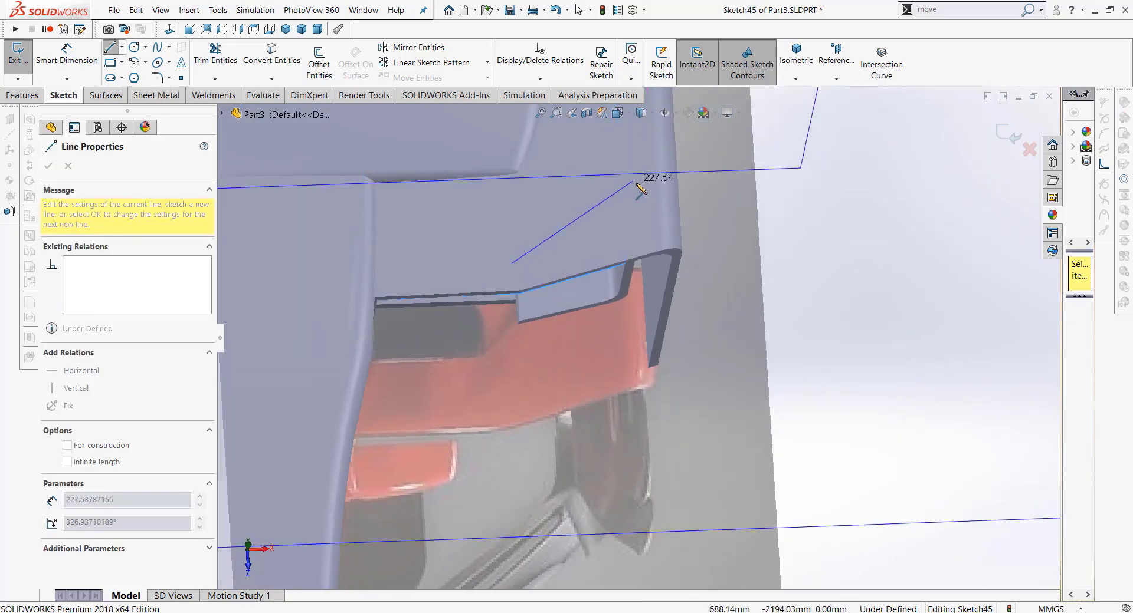
{"action": "left_click", "coordinate": [639, 188]}
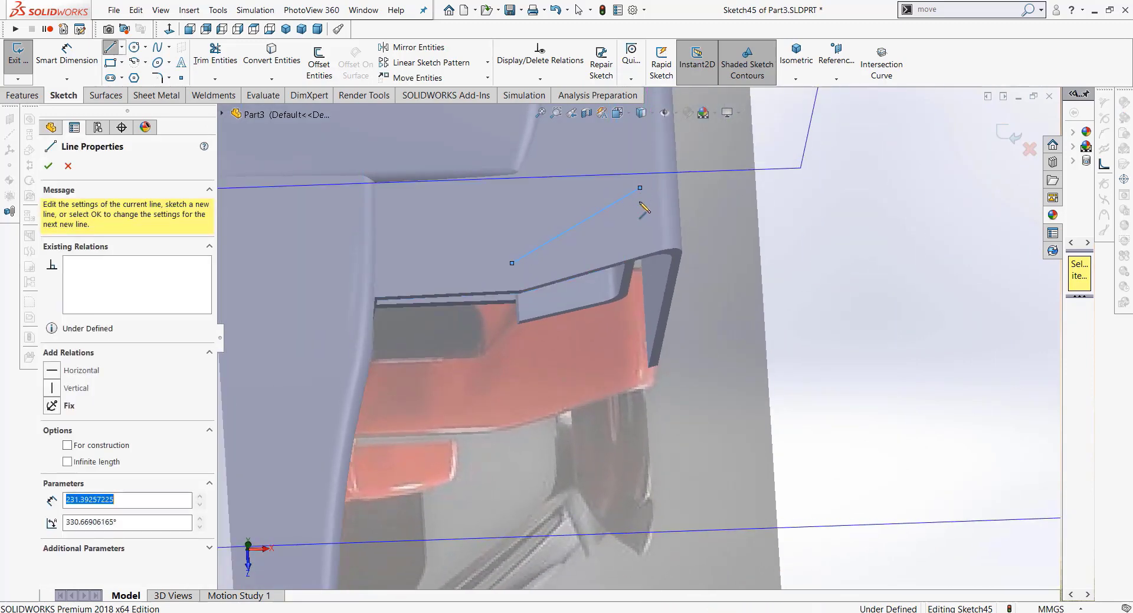
{"action": "left_click", "coordinate": [633, 327]}
{"action": "left_click", "coordinate": [511, 305]}
{"action": "left_click", "coordinate": [511, 263]}
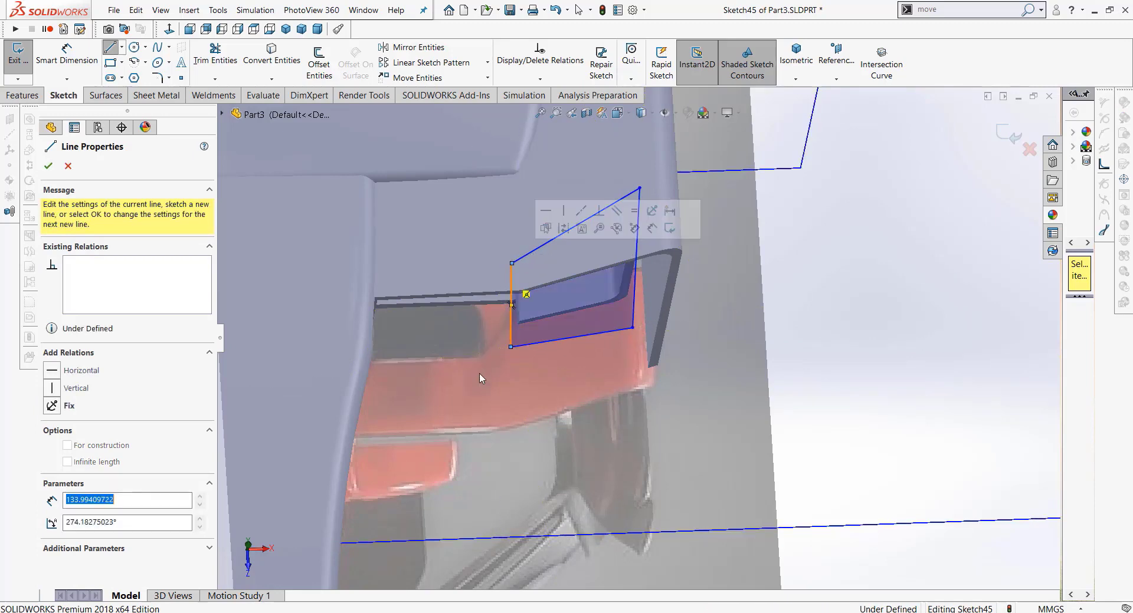
{"action": "right_click", "coordinate": [506, 378]}
{"action": "left_click", "coordinate": [518, 385]}
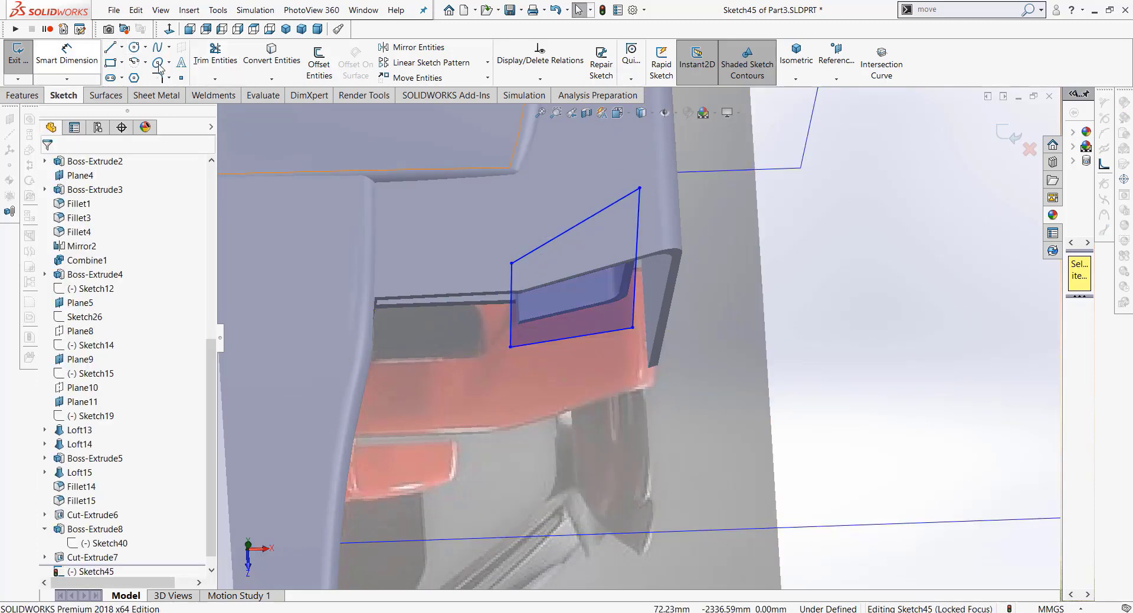
Step: Drag one corner of the four-sided profile to reshape it
{"action": "mouse_move", "coordinate": [519, 295]}
{"action": "middle_mouse_down"}
{"action": "mouse_move", "coordinate": [513, 195]}
{"action": "mouse_move", "coordinate": [542, 230]}
{"action": "mouse_move", "coordinate": [529, 390]}
{"action": "middle_mouse_up"}
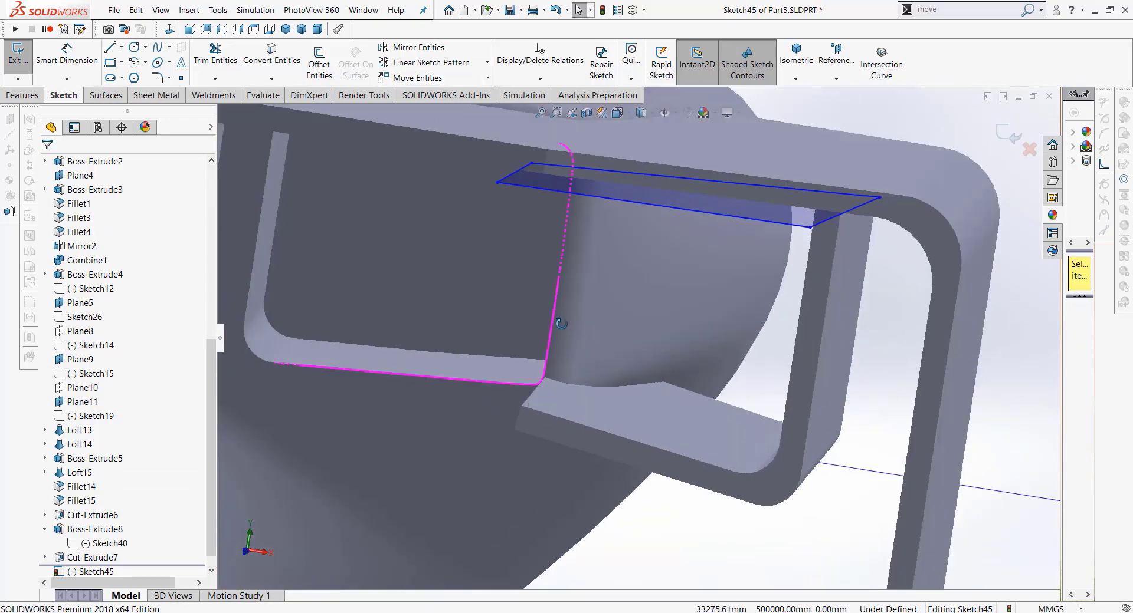
{"action": "mouse_move", "coordinate": [561, 323]}
{"action": "middle_mouse_down"}
{"action": "mouse_move", "coordinate": [556, 399]}
{"action": "mouse_move", "coordinate": [571, 423]}
{"action": "middle_mouse_up"}
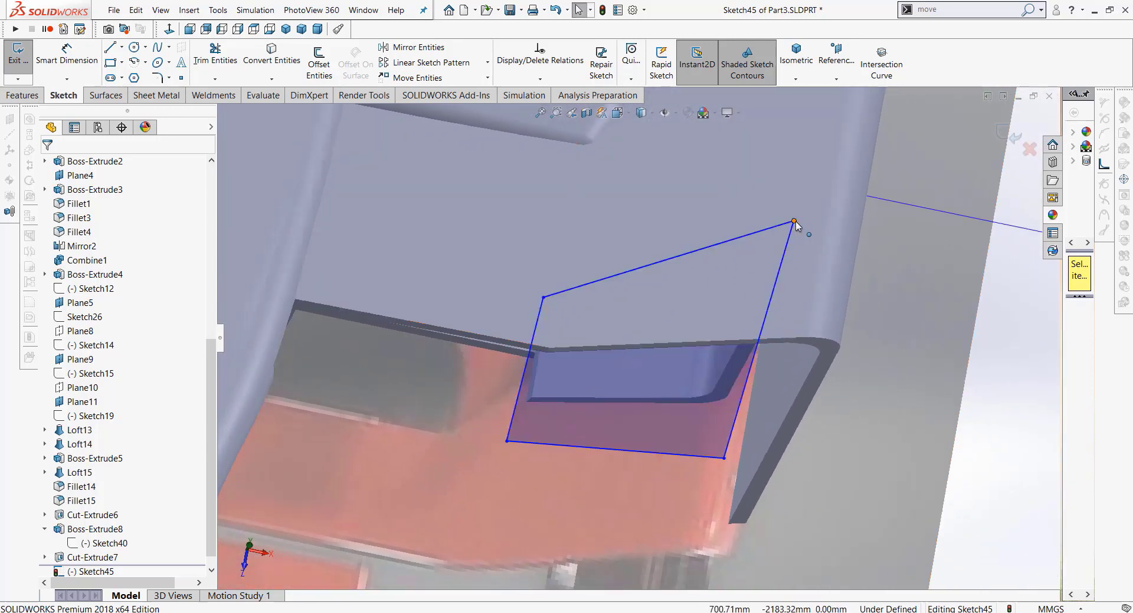
{"action": "left_click_drag", "start_coordinate": [794, 222], "coordinate": [786, 257]}
{"action": "middle_click_drag", "start_coordinate": [624, 391], "coordinate": [598, 216]}
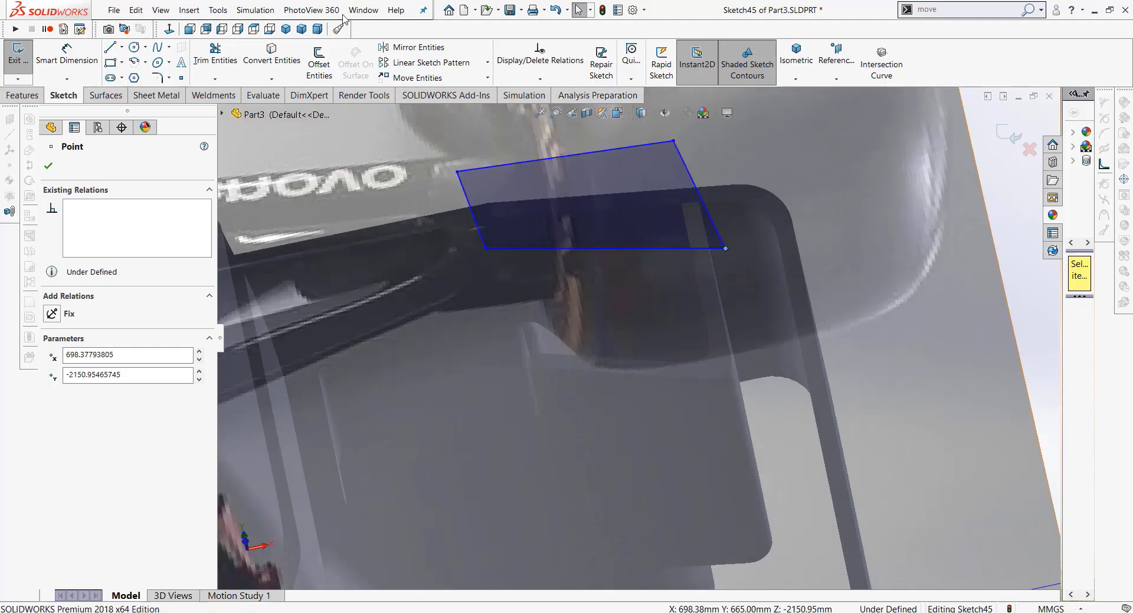
{"action": "left_click", "coordinate": [269, 29]}
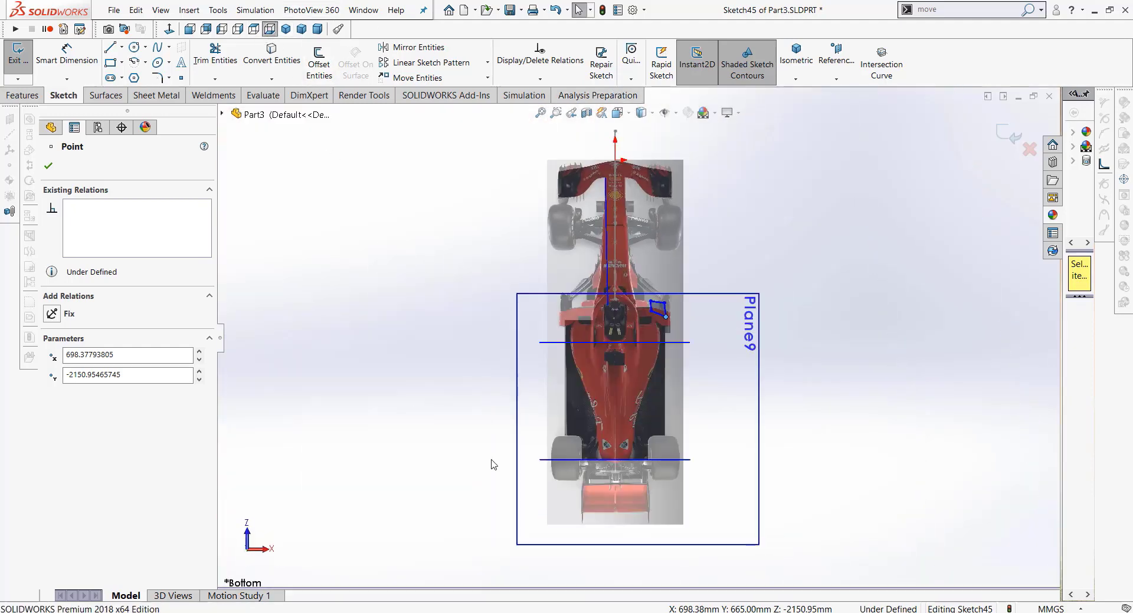
{"action": "scroll", "coordinate": [750, 342], "scroll_direction": "down", "scroll_amount": 2}
{"action": "scroll", "coordinate": [749, 342], "scroll_direction": "down", "scroll_amount": 3}
{"action": "scroll", "coordinate": [611, 300], "scroll_direction": "down", "scroll_amount": 5}
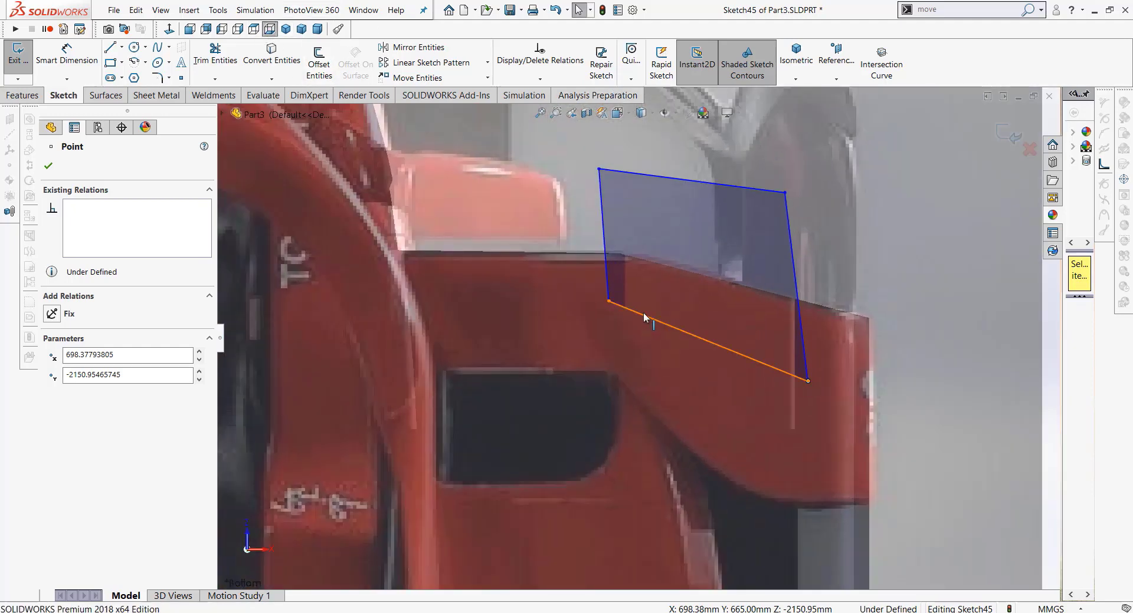
{"action": "left_click", "coordinate": [225, 113]}
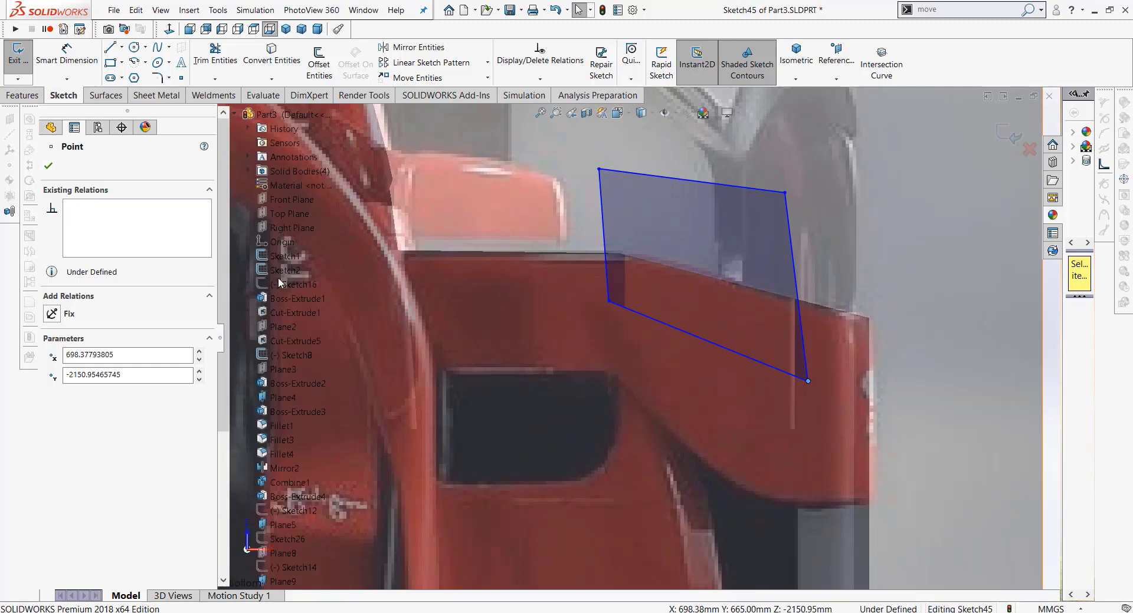
{"action": "right_click", "coordinate": [279, 274]}
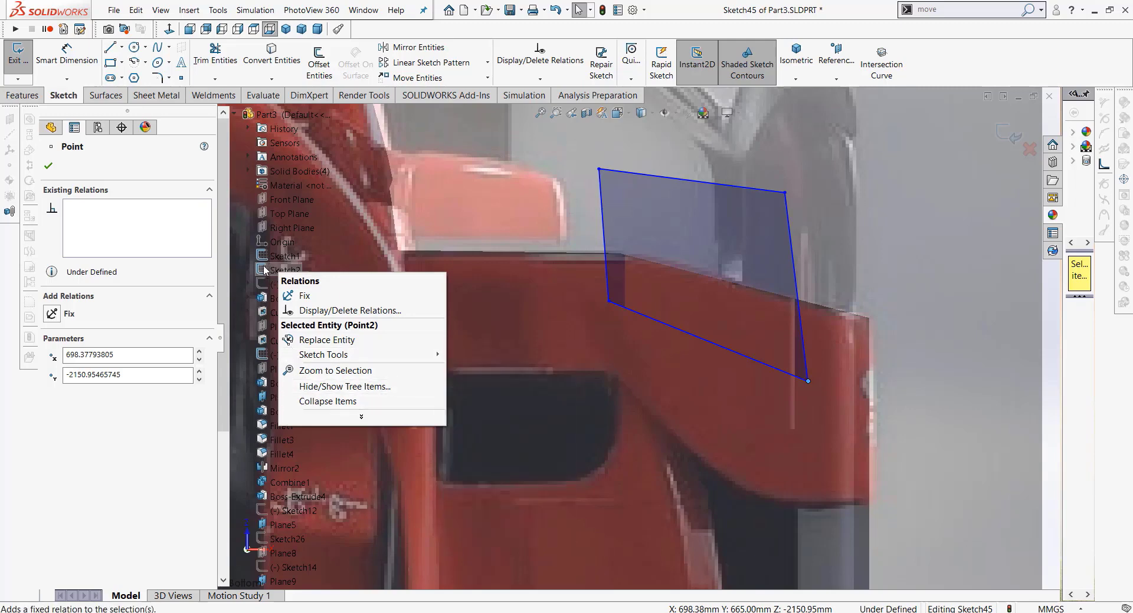
{"action": "left_click", "coordinate": [49, 166]}
{"action": "left_click", "coordinate": [48, 165]}
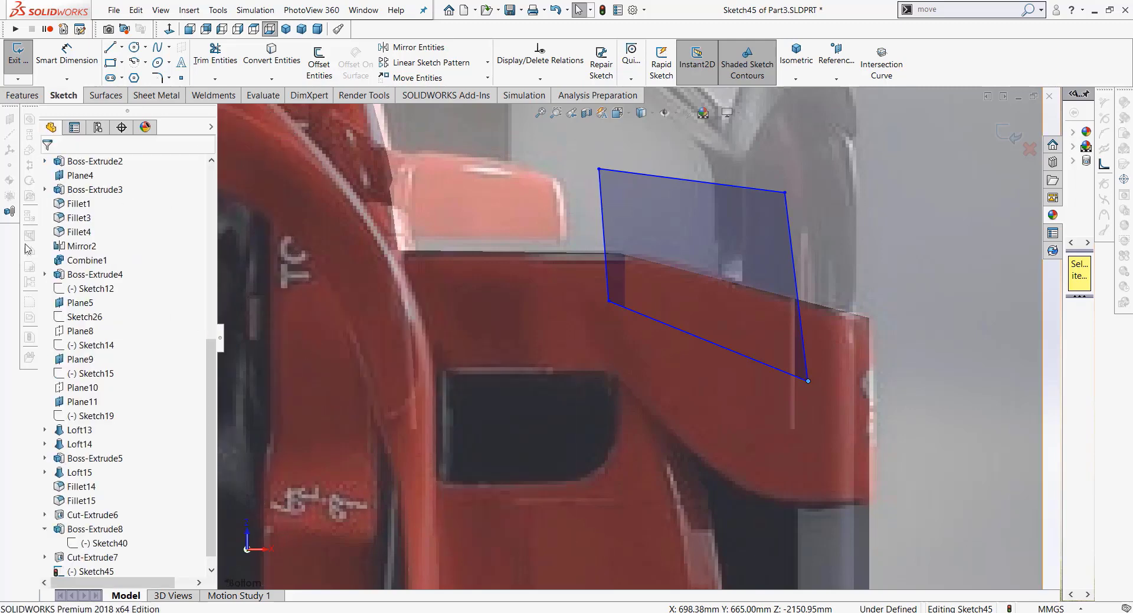
Step: Hide the reference image sketch Sketch2
{"action": "scroll", "coordinate": [147, 264], "scroll_direction": "up", "scroll_amount": 8}
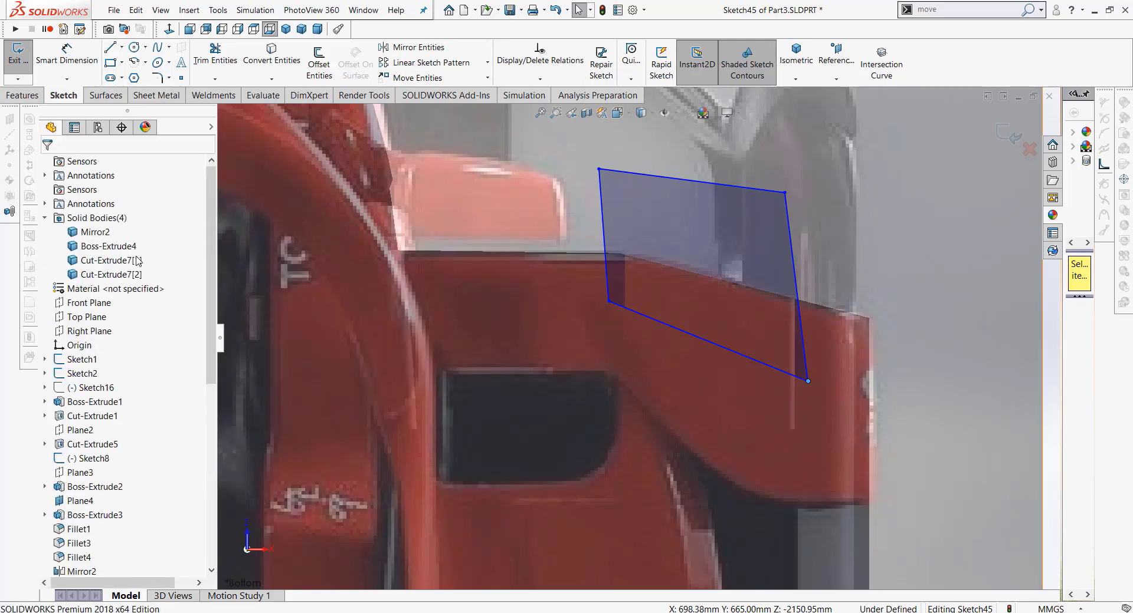
{"action": "right_click", "coordinate": [91, 374]}
{"action": "left_click", "coordinate": [99, 355]}
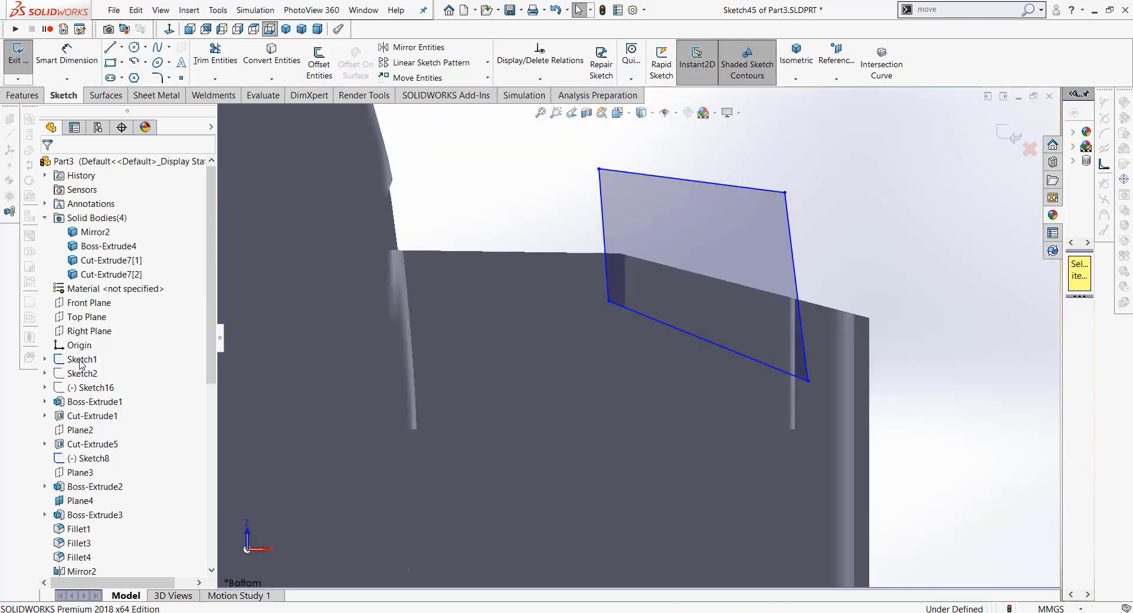
{"action": "right_click", "coordinate": [88, 360]}
{"action": "left_click", "coordinate": [96, 347]}
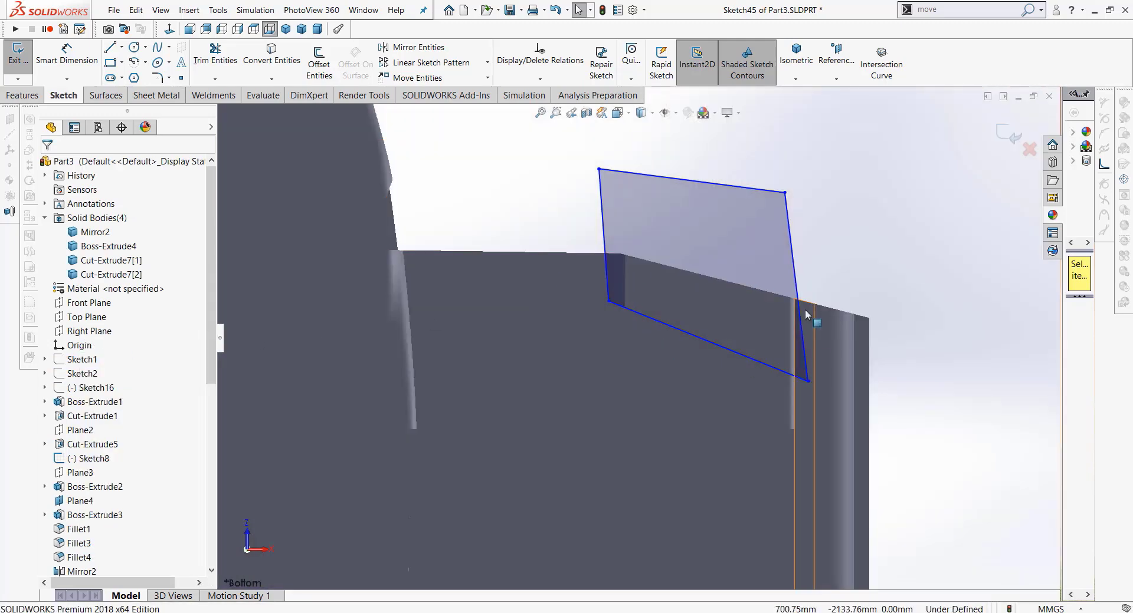
{"action": "mouse_move", "coordinate": [804, 317]}
{"action": "middle_mouse_down"}
{"action": "mouse_move", "coordinate": [799, 273]}
{"action": "mouse_move", "coordinate": [793, 325]}
{"action": "mouse_move", "coordinate": [665, 336]}
{"action": "middle_mouse_up"}
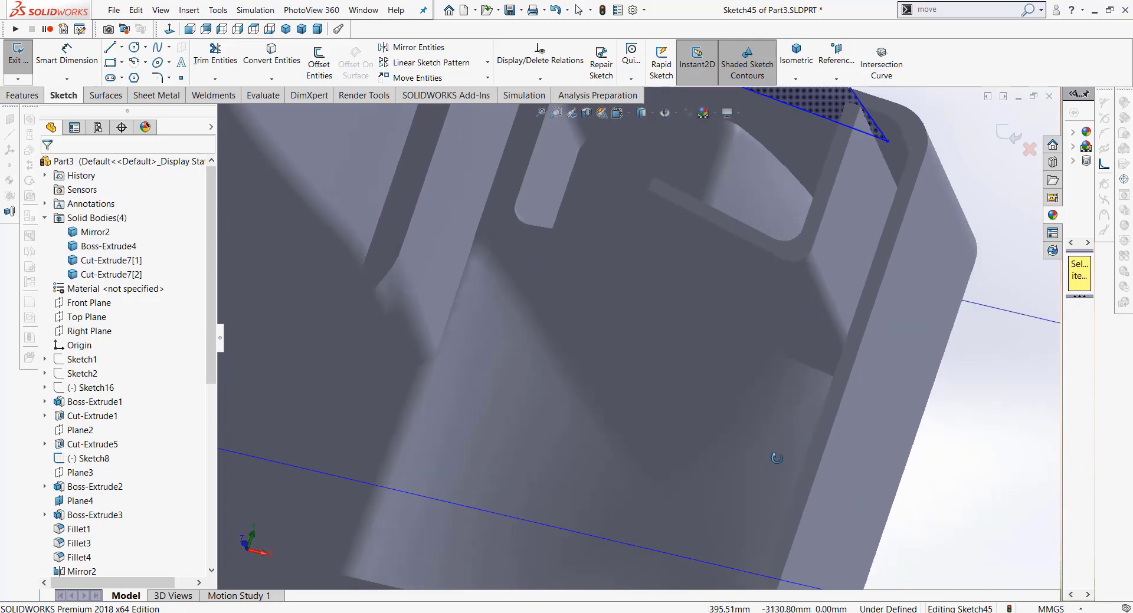
{"action": "scroll", "coordinate": [656, 338], "scroll_direction": "down", "scroll_amount": 3}
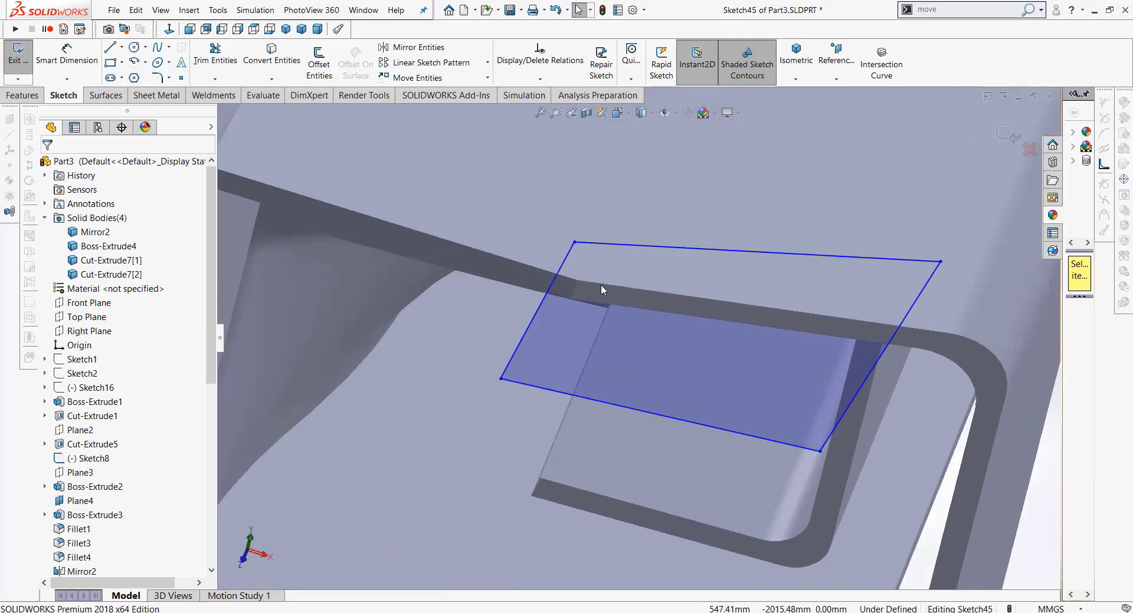
{"action": "left_click", "coordinate": [23, 95]}
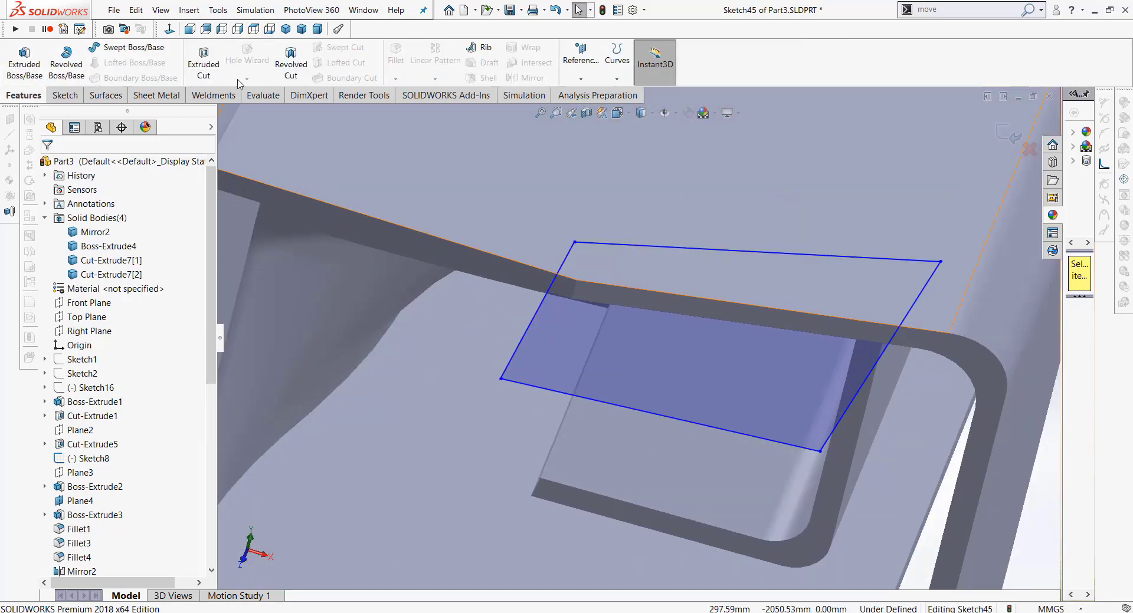
Step: Make a reversed 215 mm Blind cut from Sketch45, reshaping the profile edges before confirming
{"action": "left_click", "coordinate": [199, 58]}
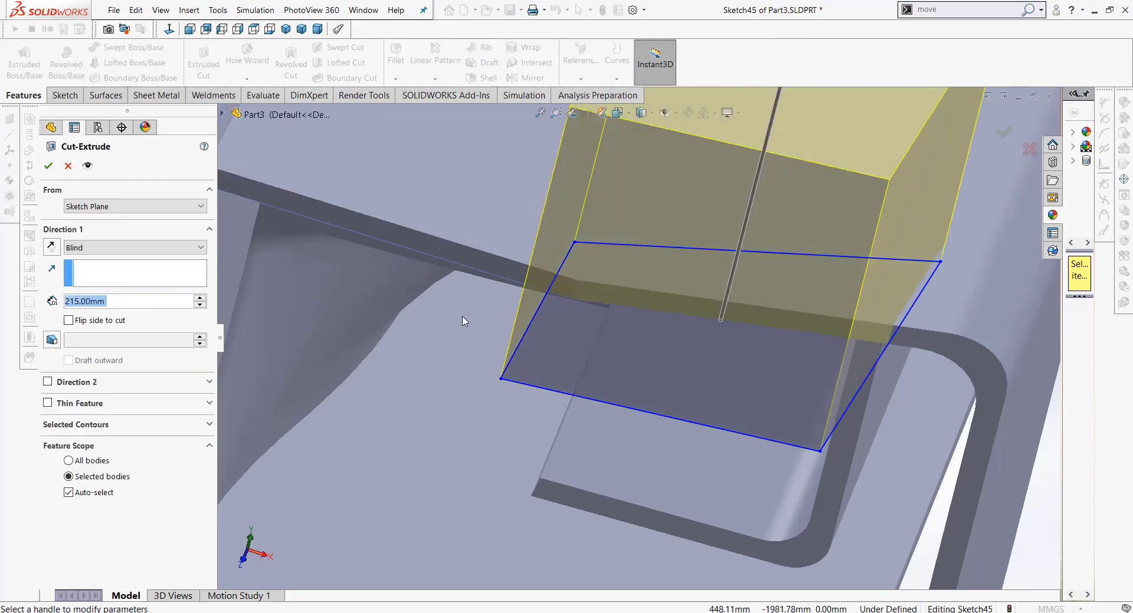
{"action": "left_click", "coordinate": [51, 249]}
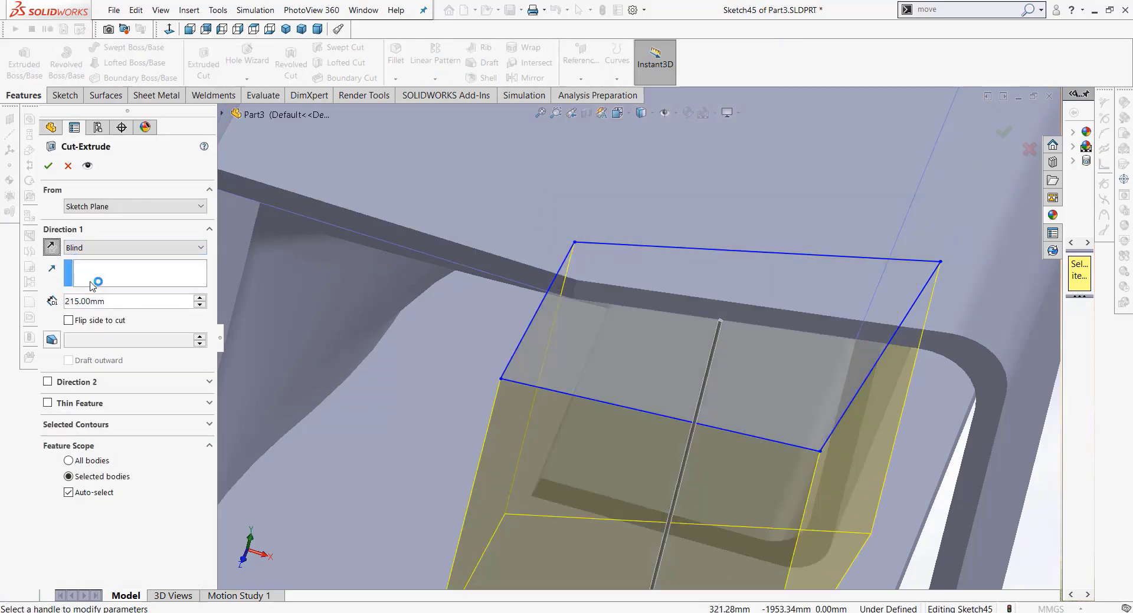
{"action": "mouse_move", "coordinate": [483, 358]}
{"action": "middle_mouse_down"}
{"action": "mouse_move", "coordinate": [610, 389]}
{"action": "mouse_move", "coordinate": [644, 364]}
{"action": "mouse_move", "coordinate": [660, 412]}
{"action": "mouse_move", "coordinate": [621, 436]}
{"action": "mouse_move", "coordinate": [643, 412]}
{"action": "mouse_move", "coordinate": [661, 425]}
{"action": "mouse_move", "coordinate": [625, 439]}
{"action": "mouse_move", "coordinate": [615, 437]}
{"action": "mouse_move", "coordinate": [614, 321]}
{"action": "mouse_move", "coordinate": [652, 324]}
{"action": "mouse_move", "coordinate": [637, 311]}
{"action": "middle_mouse_up"}
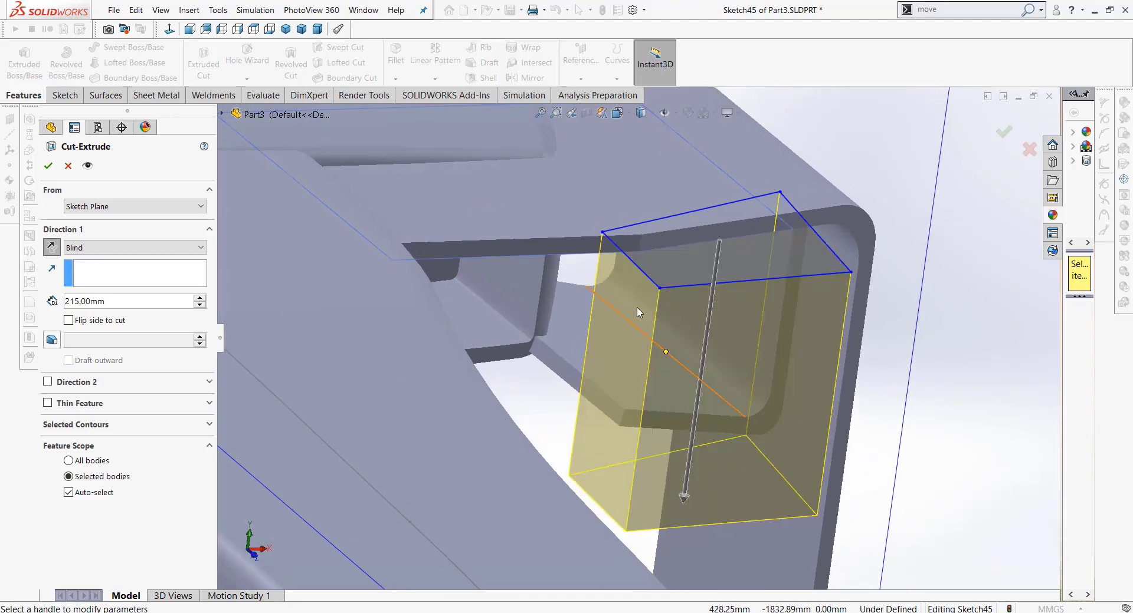
{"action": "mouse_move", "coordinate": [646, 227]}
{"action": "left_mouse_down"}
{"action": "mouse_move", "coordinate": [608, 210]}
{"action": "mouse_move", "coordinate": [581, 173]}
{"action": "left_mouse_up"}
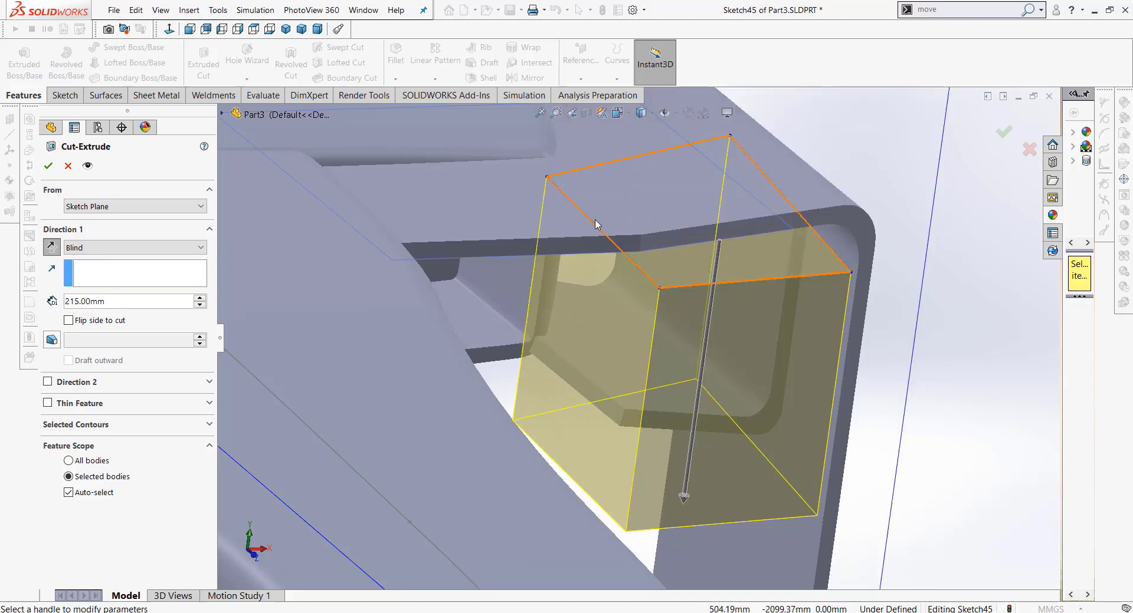
{"action": "middle_click_drag", "start_coordinate": [581, 175], "coordinate": [538, 131]}
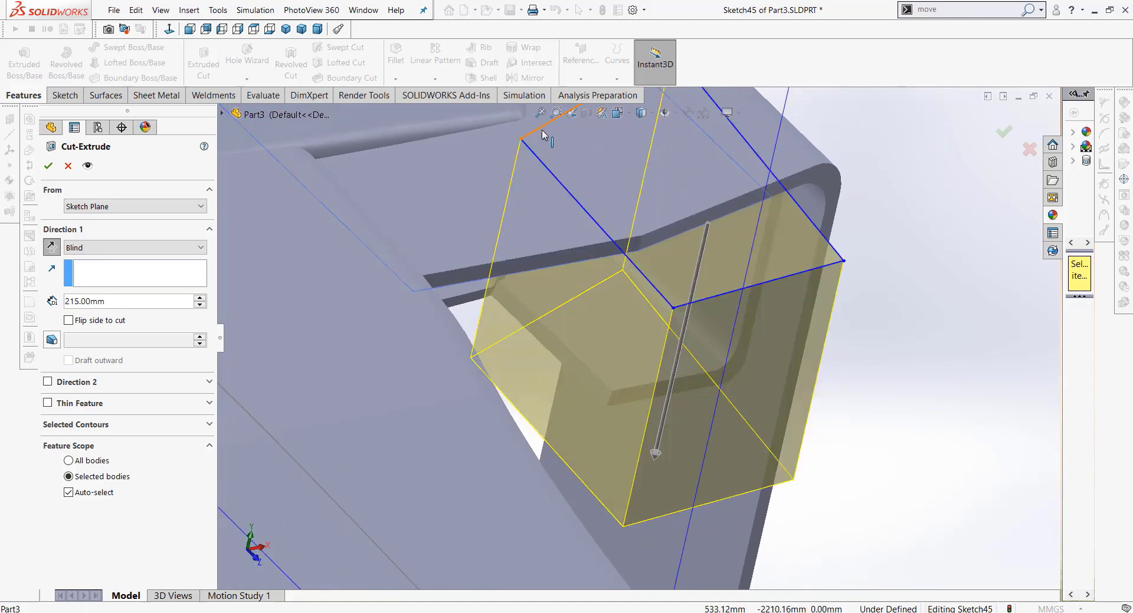
{"action": "left_click_drag", "start_coordinate": [542, 133], "coordinate": [549, 137]}
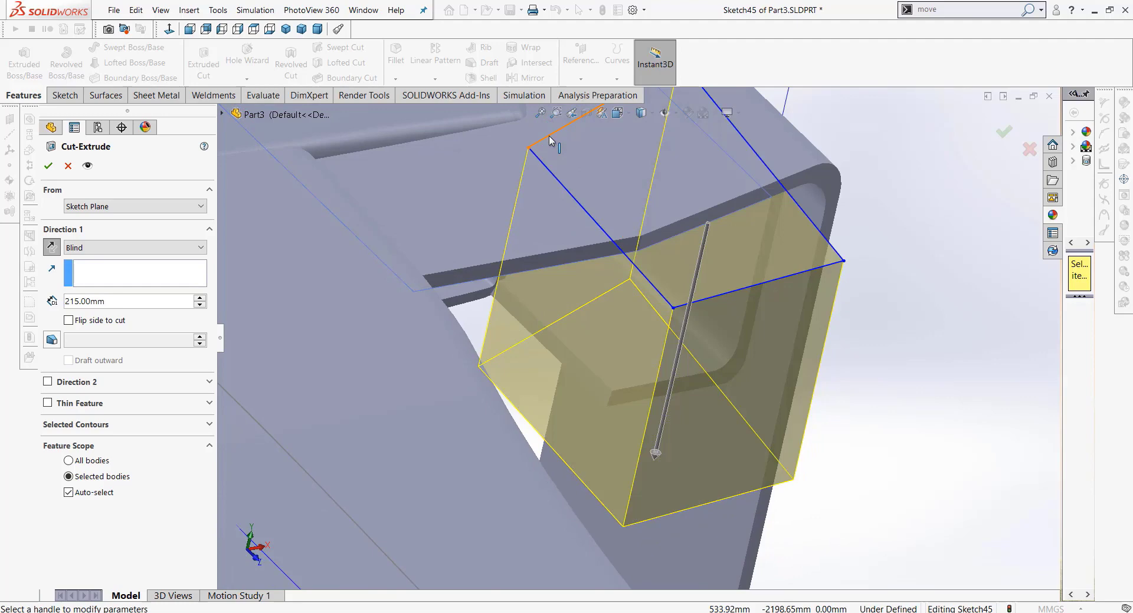
{"action": "mouse_move", "coordinate": [699, 285]}
{"action": "middle_mouse_down"}
{"action": "mouse_move", "coordinate": [672, 264]}
{"action": "mouse_move", "coordinate": [679, 220]}
{"action": "middle_mouse_up"}
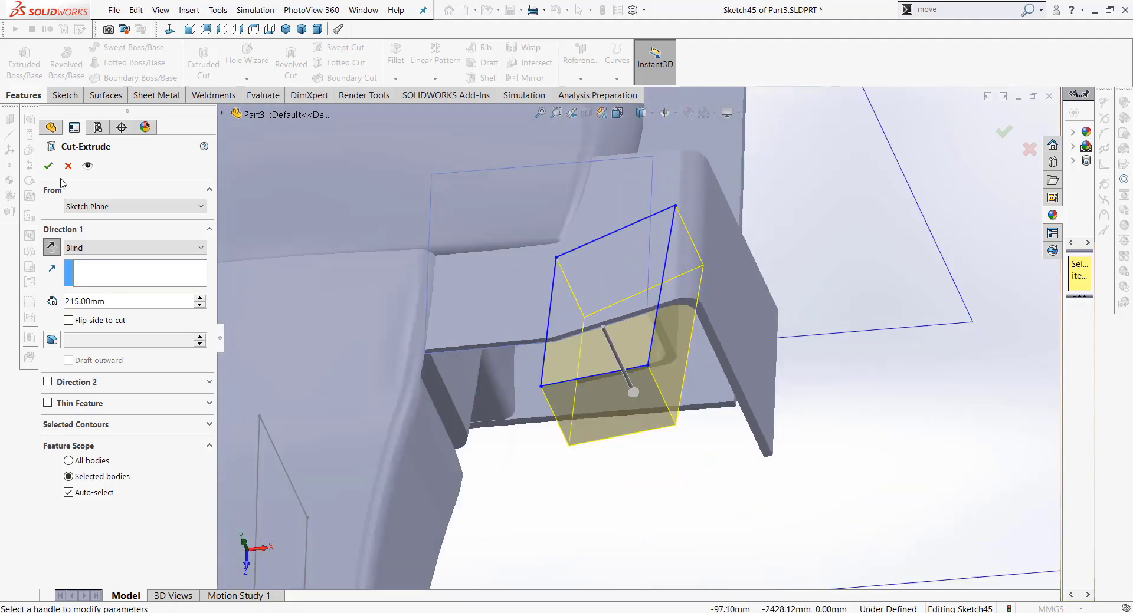
{"action": "left_click", "coordinate": [49, 168]}
Step: Fillet the bracket's inner notch edge with a 20 mm radius
{"action": "left_click", "coordinate": [605, 423]}
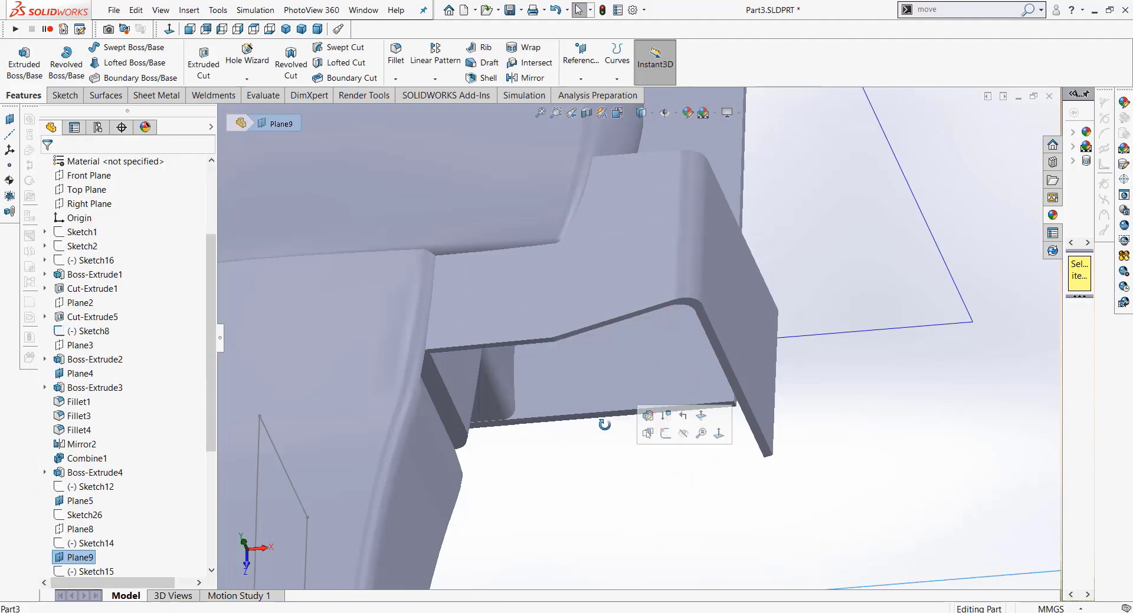
{"action": "mouse_move", "coordinate": [604, 423]}
{"action": "middle_mouse_down"}
{"action": "mouse_move", "coordinate": [591, 342]}
{"action": "mouse_move", "coordinate": [602, 386]}
{"action": "mouse_move", "coordinate": [543, 396]}
{"action": "middle_mouse_up"}
{"action": "scroll", "coordinate": [543, 396], "scroll_direction": "up", "scroll_amount": 5}
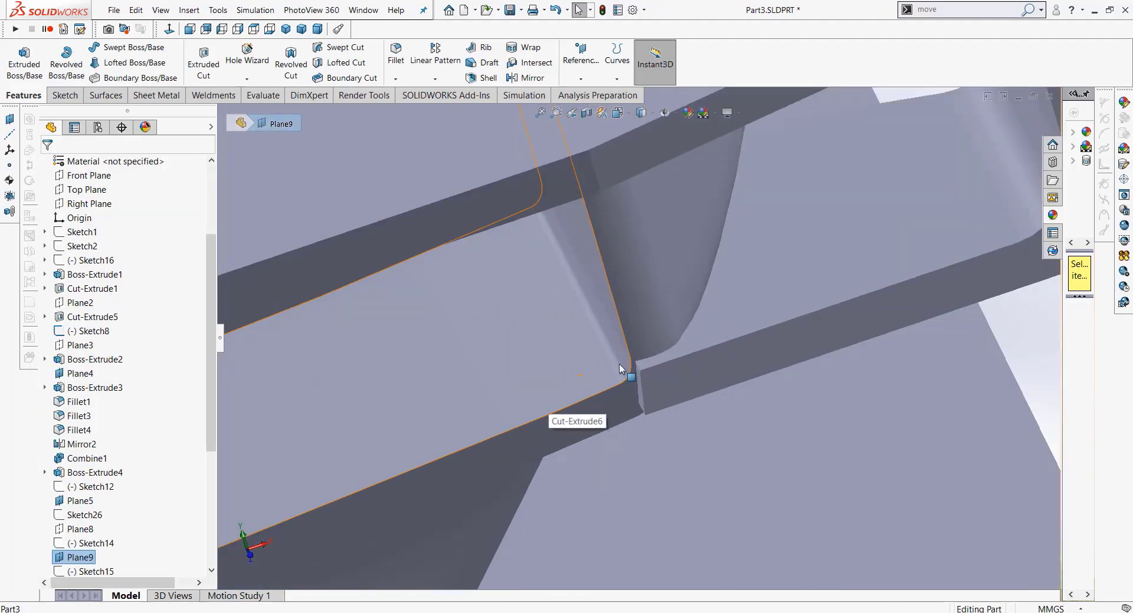
{"action": "middle_click_drag", "start_coordinate": [618, 363], "coordinate": [762, 374]}
{"action": "scroll", "coordinate": [762, 374], "scroll_direction": "down", "scroll_amount": 3}
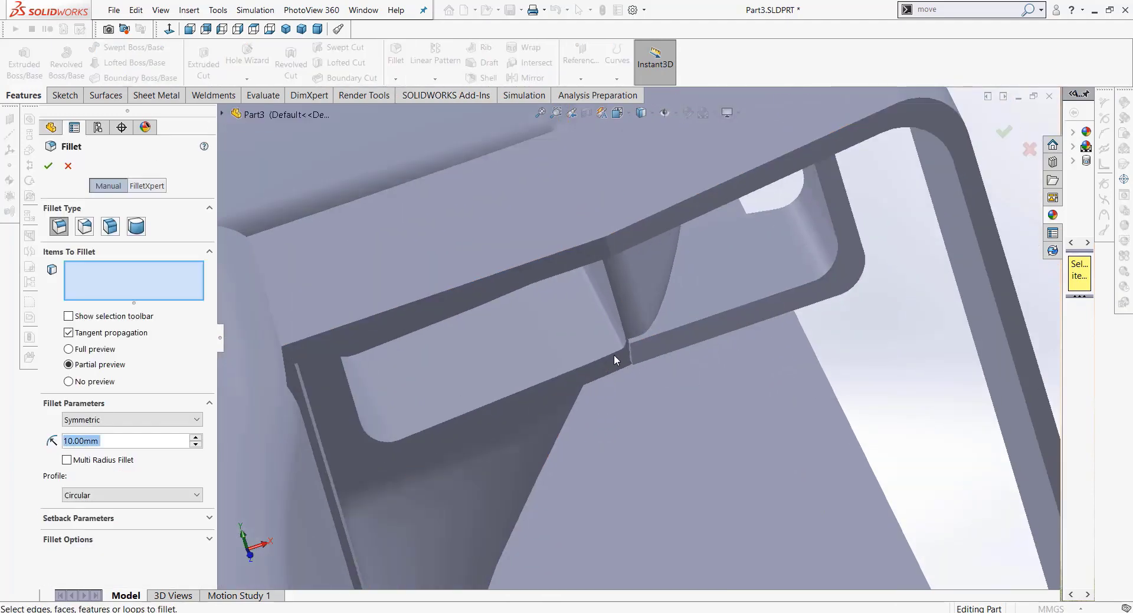
{"action": "scroll", "coordinate": [613, 355], "scroll_direction": "up", "scroll_amount": 3}
{"action": "scroll", "coordinate": [604, 328], "scroll_direction": "up", "scroll_amount": 2}
{"action": "left_click", "coordinate": [600, 324]}
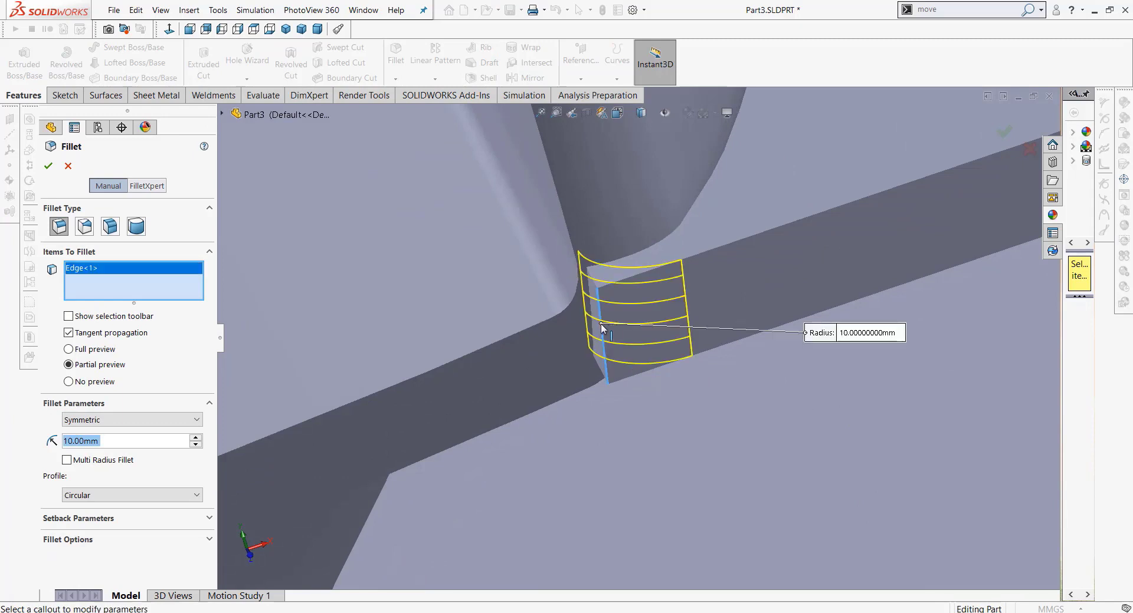
{"action": "left_click", "coordinate": [196, 438]}
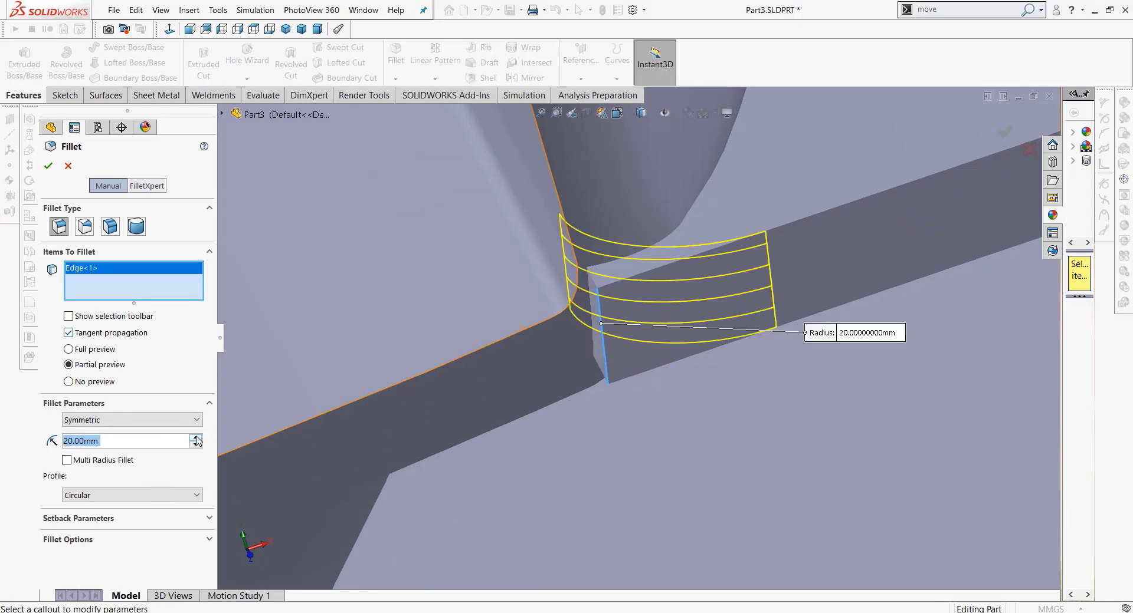
{"action": "left_click", "coordinate": [50, 167]}
Step: Fillet three edges of the thin bracket strut with a 10 mm radius
{"action": "mouse_move", "coordinate": [557, 316]}
{"action": "middle_mouse_down"}
{"action": "mouse_move", "coordinate": [676, 306]}
{"action": "mouse_move", "coordinate": [723, 266]}
{"action": "mouse_move", "coordinate": [717, 227]}
{"action": "mouse_move", "coordinate": [685, 248]}
{"action": "mouse_move", "coordinate": [696, 196]}
{"action": "mouse_move", "coordinate": [752, 185]}
{"action": "mouse_move", "coordinate": [745, 251]}
{"action": "mouse_move", "coordinate": [734, 249]}
{"action": "mouse_move", "coordinate": [767, 252]}
{"action": "middle_mouse_up"}
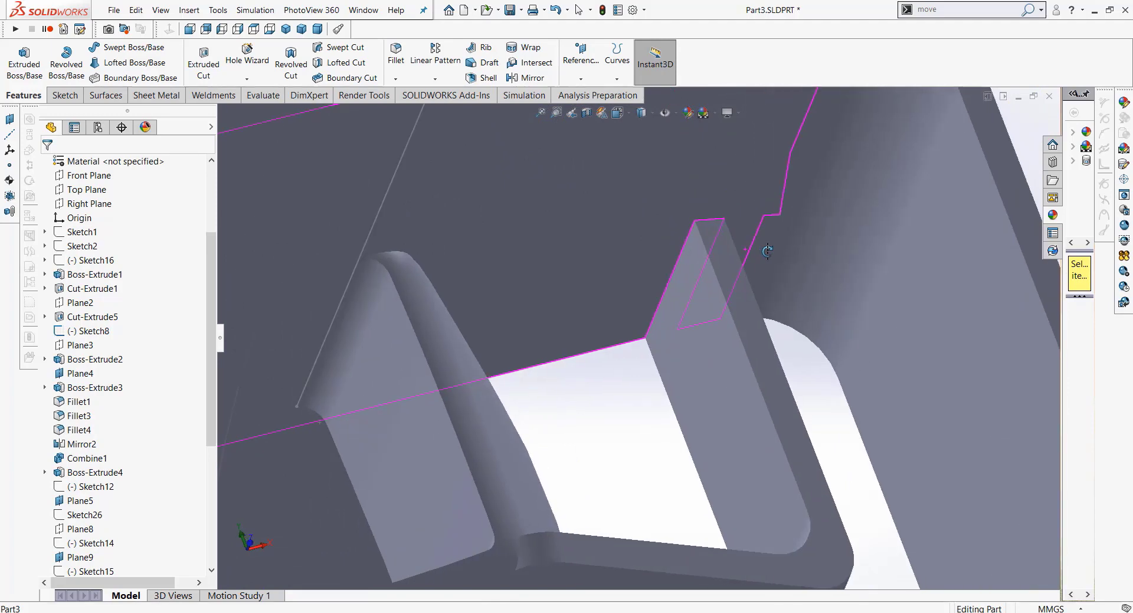
{"action": "left_click", "coordinate": [676, 268]}
{"action": "middle_click_drag", "start_coordinate": [717, 253], "coordinate": [726, 260]}
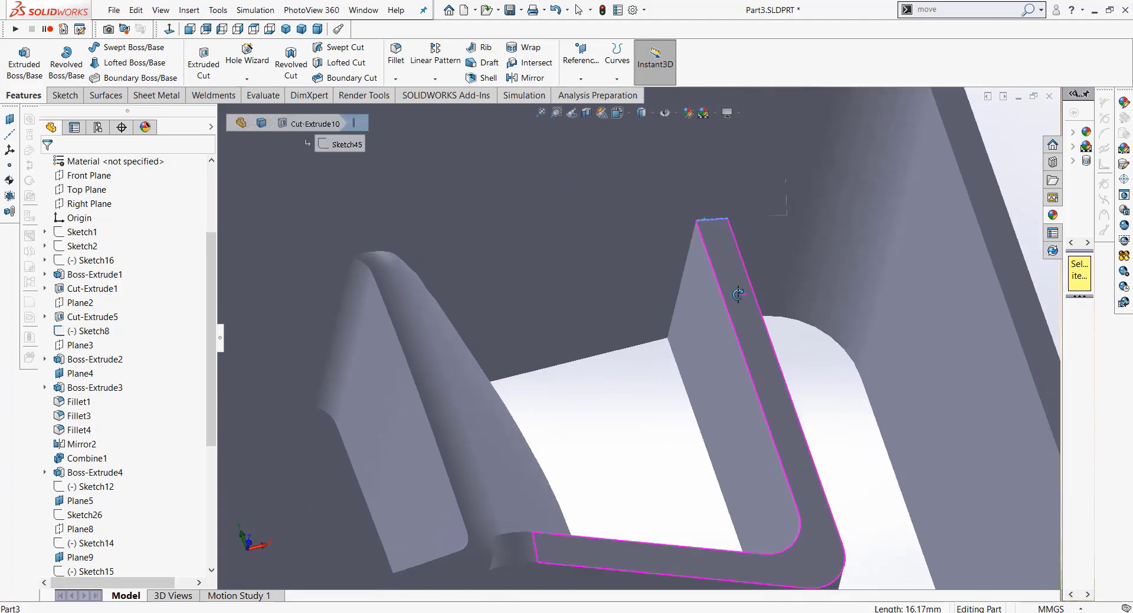
{"action": "left_click", "coordinate": [717, 266]}
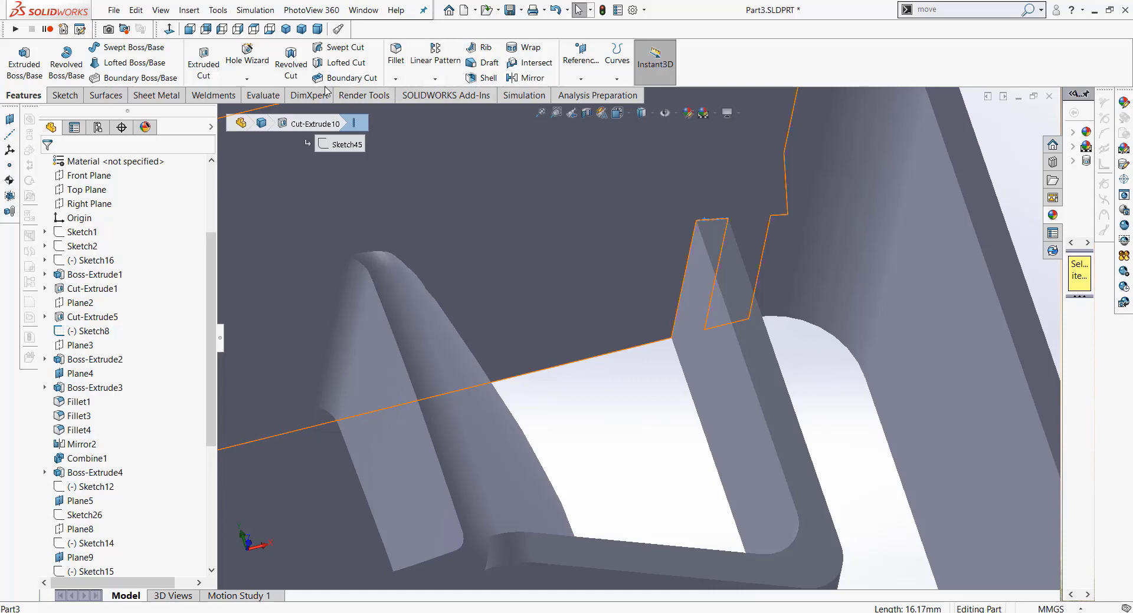
{"action": "left_click", "coordinate": [393, 59]}
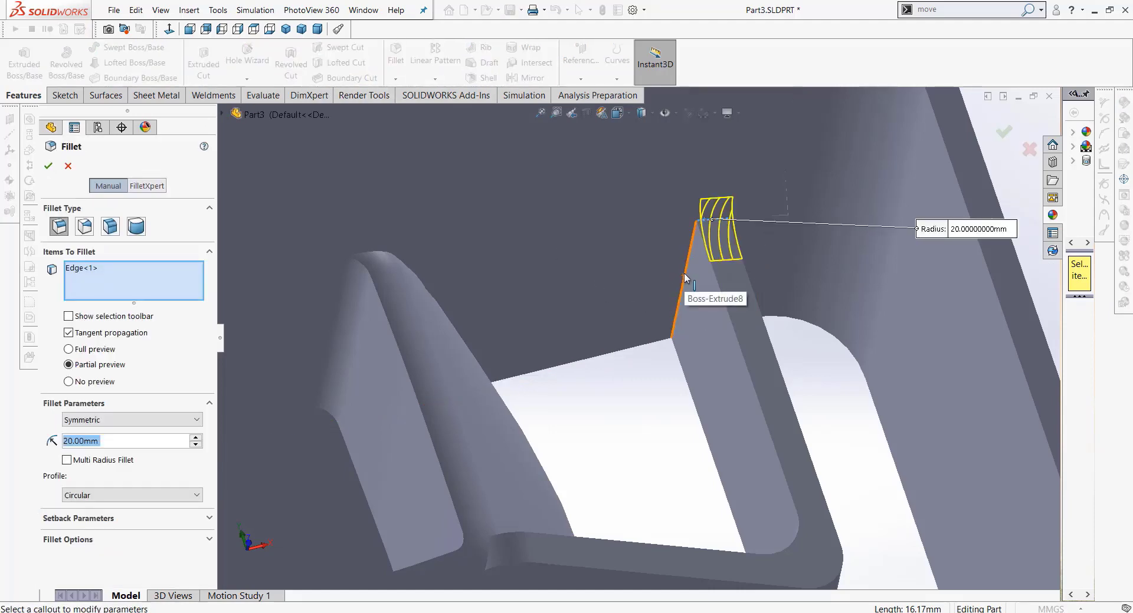
{"action": "left_click", "coordinate": [718, 282]}
{"action": "scroll", "coordinate": [745, 258], "scroll_direction": "down", "scroll_amount": 2}
{"action": "mouse_move", "coordinate": [745, 259]}
{"action": "middle_mouse_down"}
{"action": "mouse_move", "coordinate": [720, 252]}
{"action": "mouse_move", "coordinate": [720, 298]}
{"action": "mouse_move", "coordinate": [683, 278]}
{"action": "mouse_move", "coordinate": [696, 318]}
{"action": "middle_mouse_up"}
{"action": "left_click", "coordinate": [720, 254]}
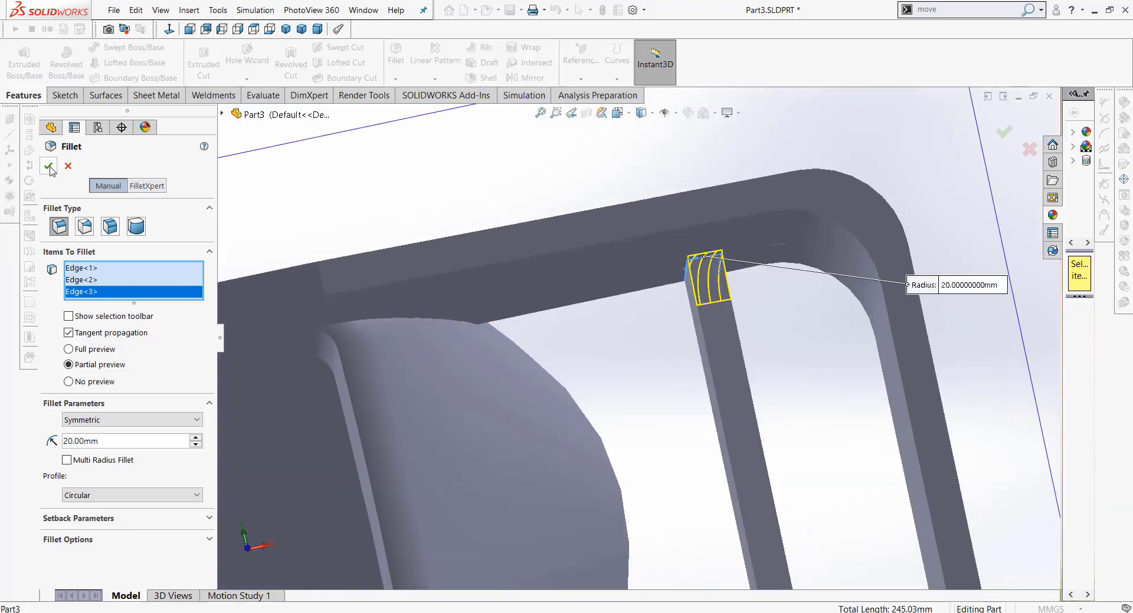
{"action": "left_click", "coordinate": [195, 446]}
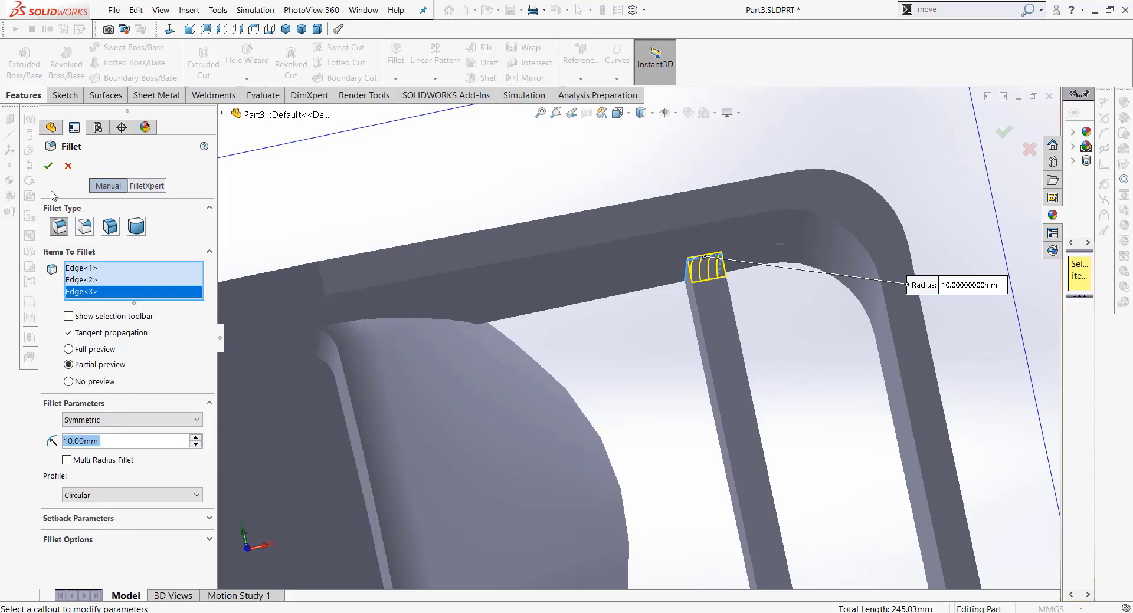
{"action": "left_click", "coordinate": [49, 165]}
{"action": "mouse_move", "coordinate": [746, 354]}
{"action": "middle_mouse_down"}
{"action": "mouse_move", "coordinate": [722, 344]}
{"action": "mouse_move", "coordinate": [599, 549]}
{"action": "middle_mouse_up"}
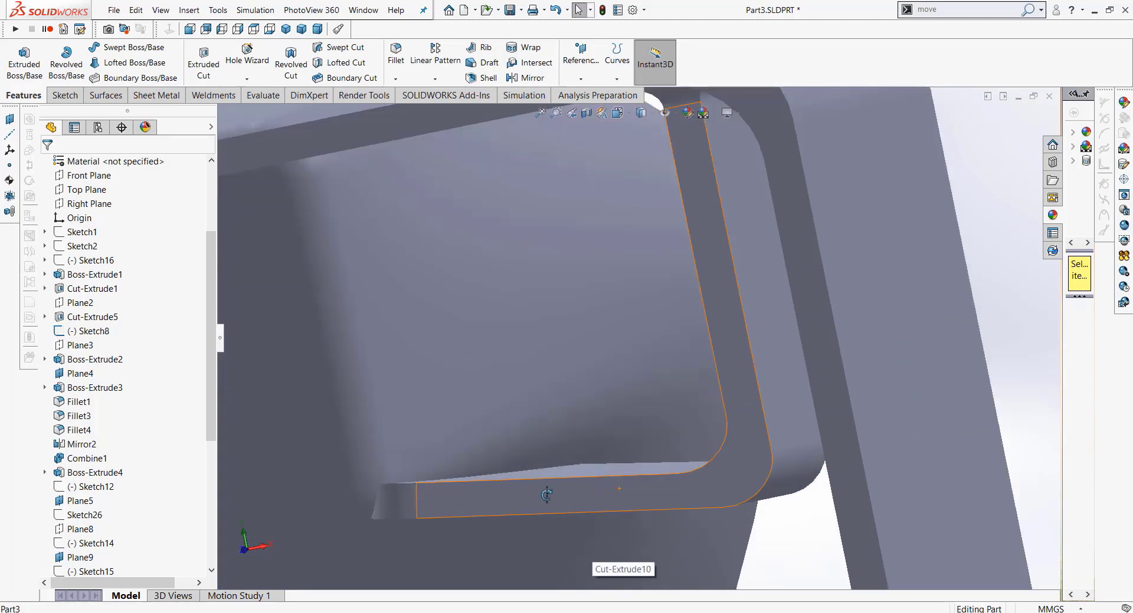
{"action": "left_click", "coordinate": [581, 413]}
{"action": "mouse_move", "coordinate": [582, 413]}
{"action": "middle_mouse_down"}
{"action": "mouse_move", "coordinate": [538, 533]}
{"action": "mouse_move", "coordinate": [641, 521]}
{"action": "mouse_move", "coordinate": [619, 534]}
{"action": "mouse_move", "coordinate": [403, 409]}
{"action": "middle_mouse_up"}
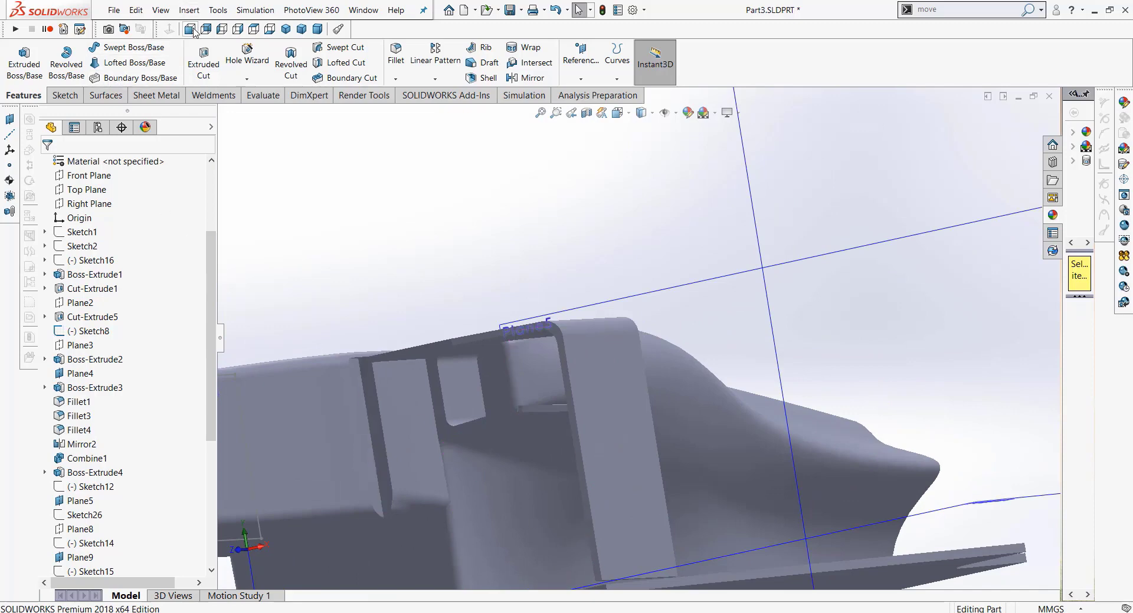
Step: Start a sketch on the sidepod bracket face, hide the solid bodies and view the car from the side
{"action": "left_click", "coordinate": [285, 29]}
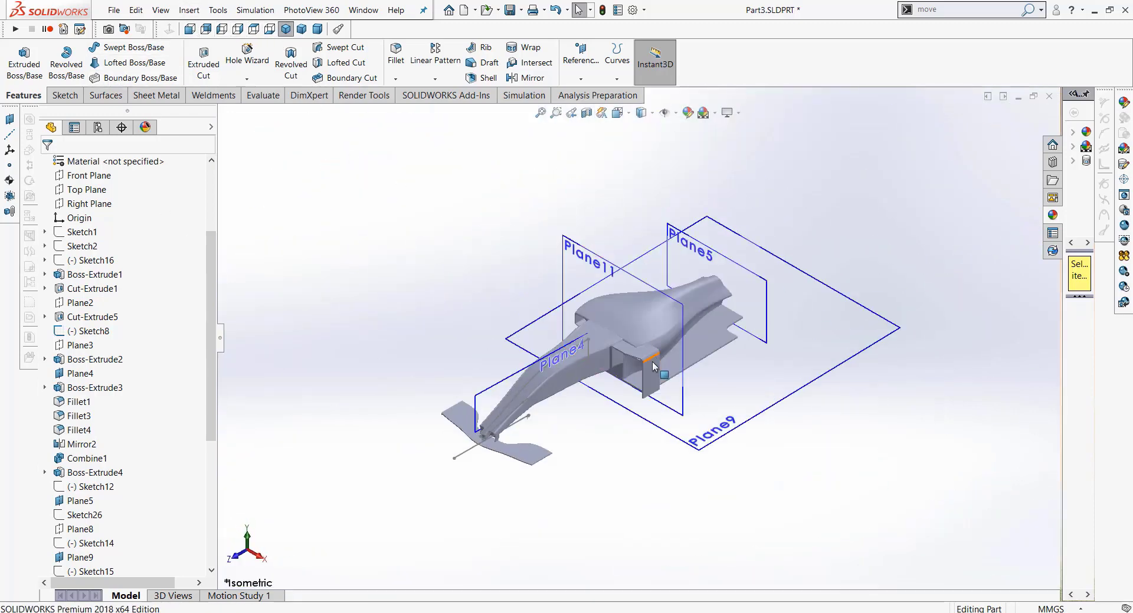
{"action": "left_click", "coordinate": [380, 609]}
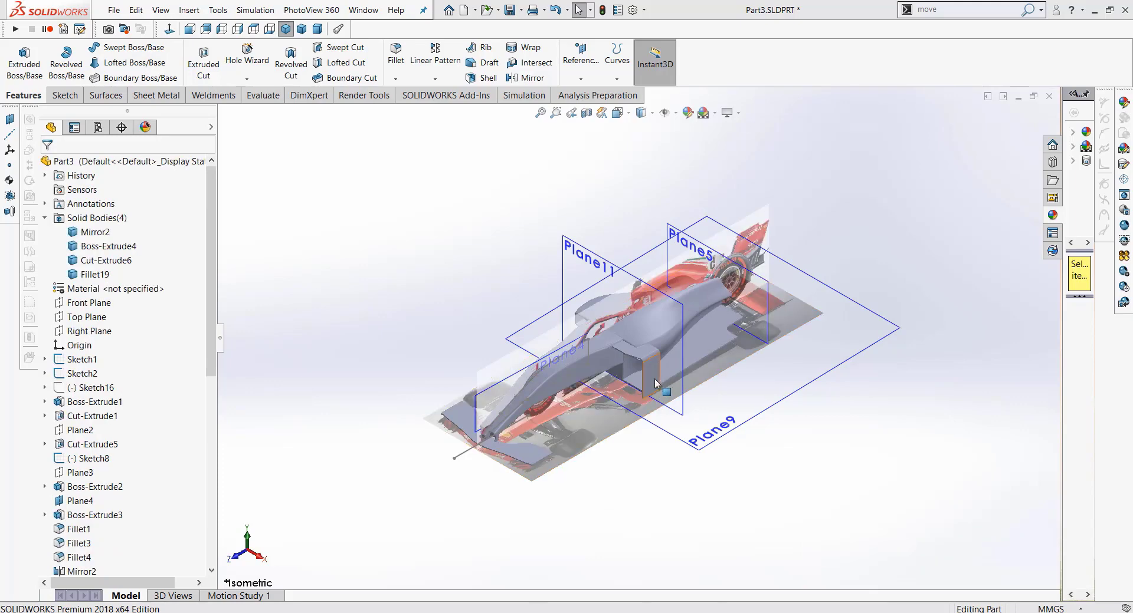
{"action": "left_click", "coordinate": [655, 383]}
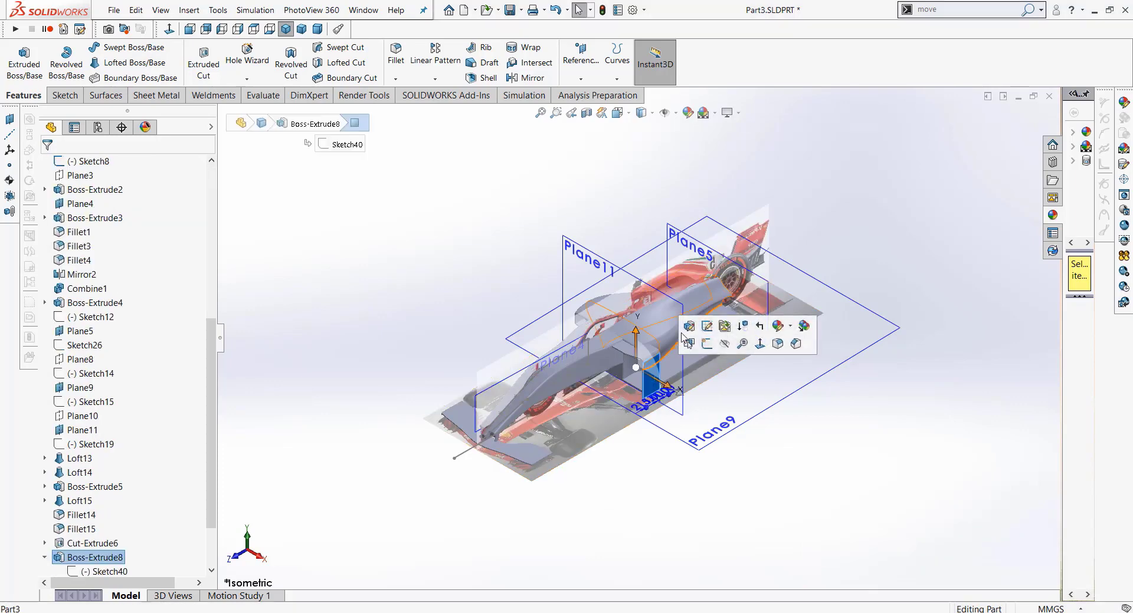
{"action": "left_click", "coordinate": [707, 345]}
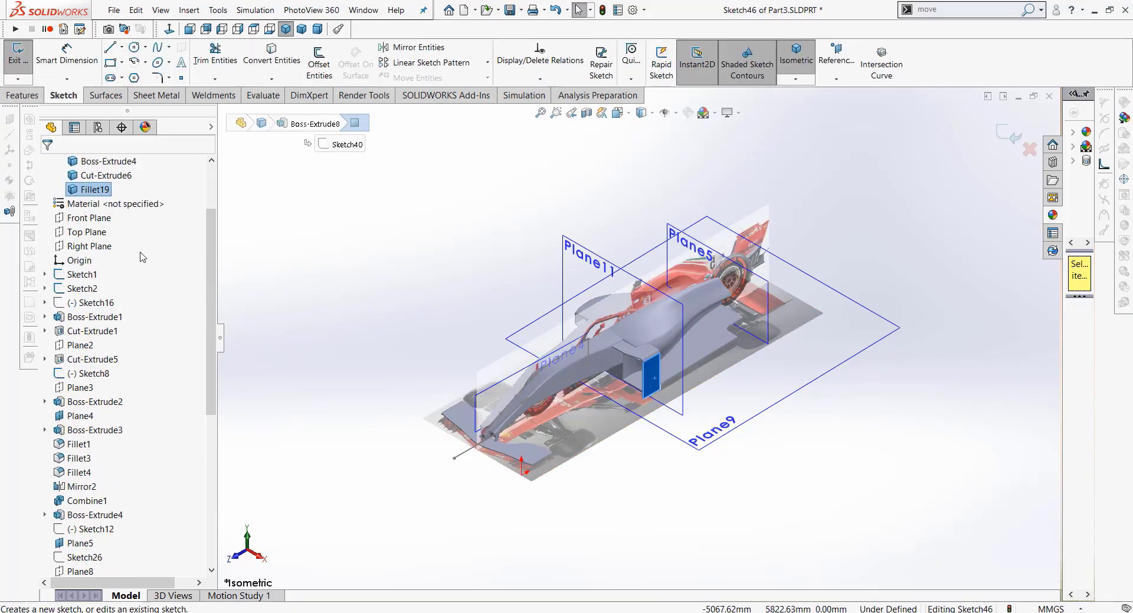
{"action": "right_click", "coordinate": [97, 219]}
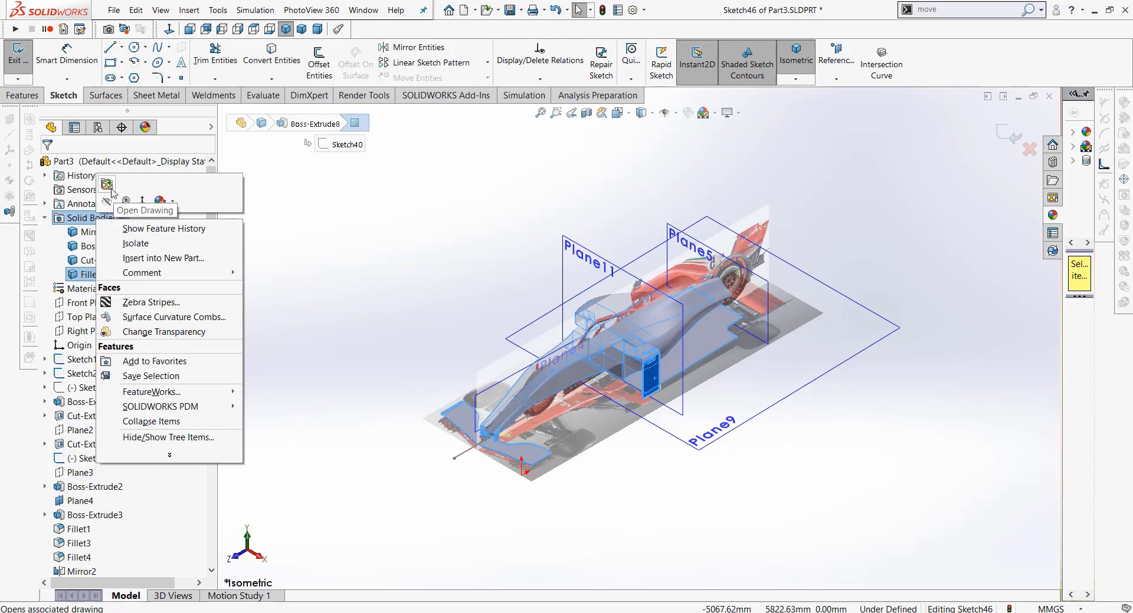
{"action": "left_click", "coordinate": [106, 194]}
{"action": "left_click", "coordinate": [676, 558]}
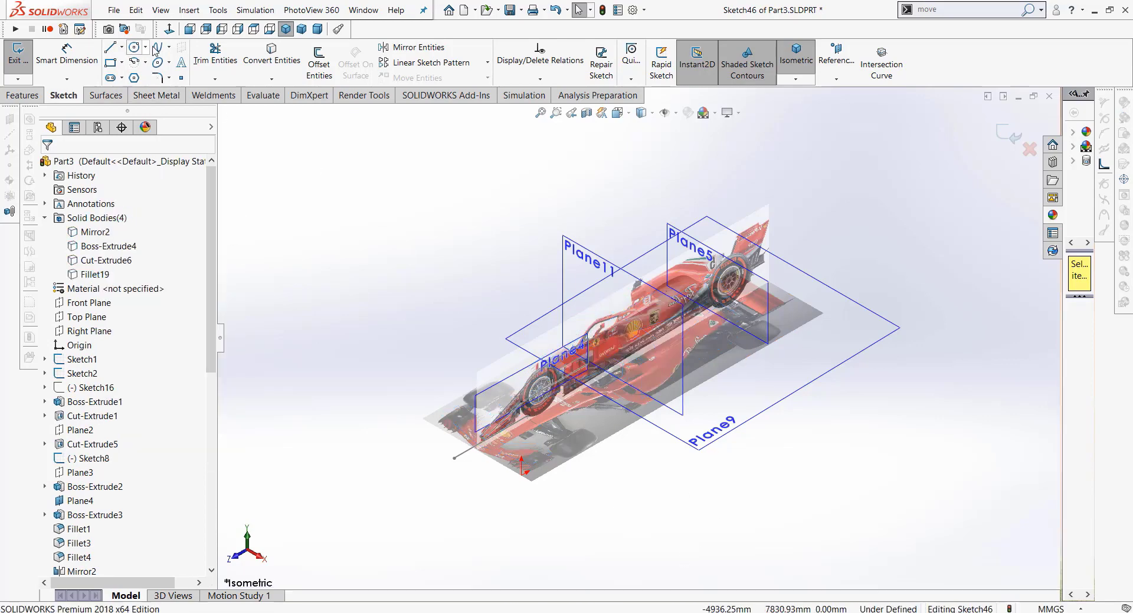
{"action": "left_click", "coordinate": [238, 29]}
{"action": "scroll", "coordinate": [645, 359], "scroll_direction": "down", "scroll_amount": 5}
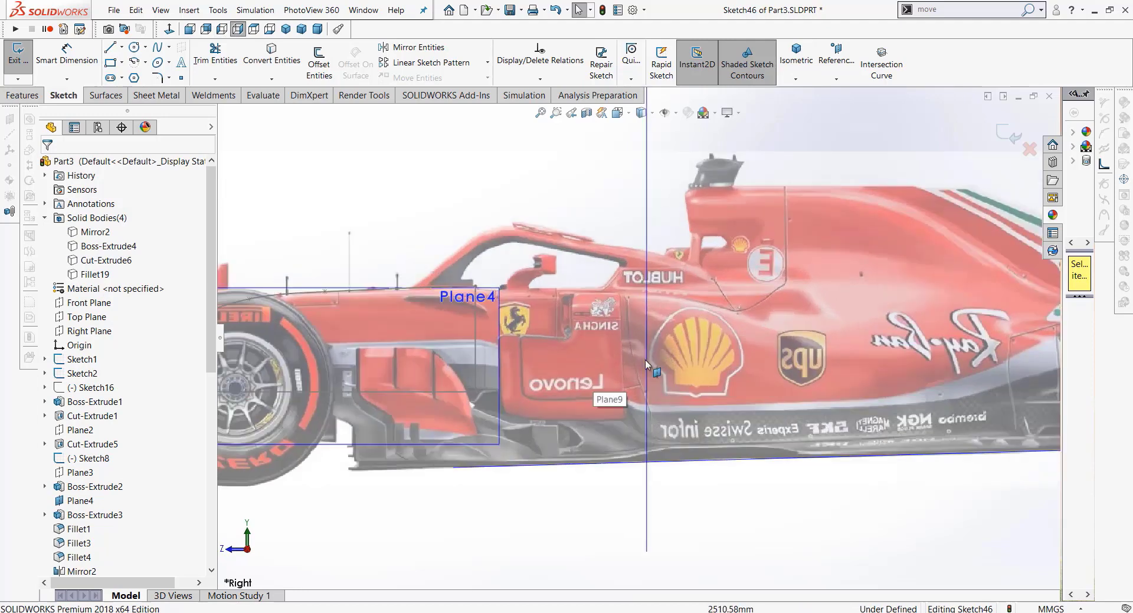
{"action": "scroll", "coordinate": [645, 360], "scroll_direction": "down", "scroll_amount": 2}
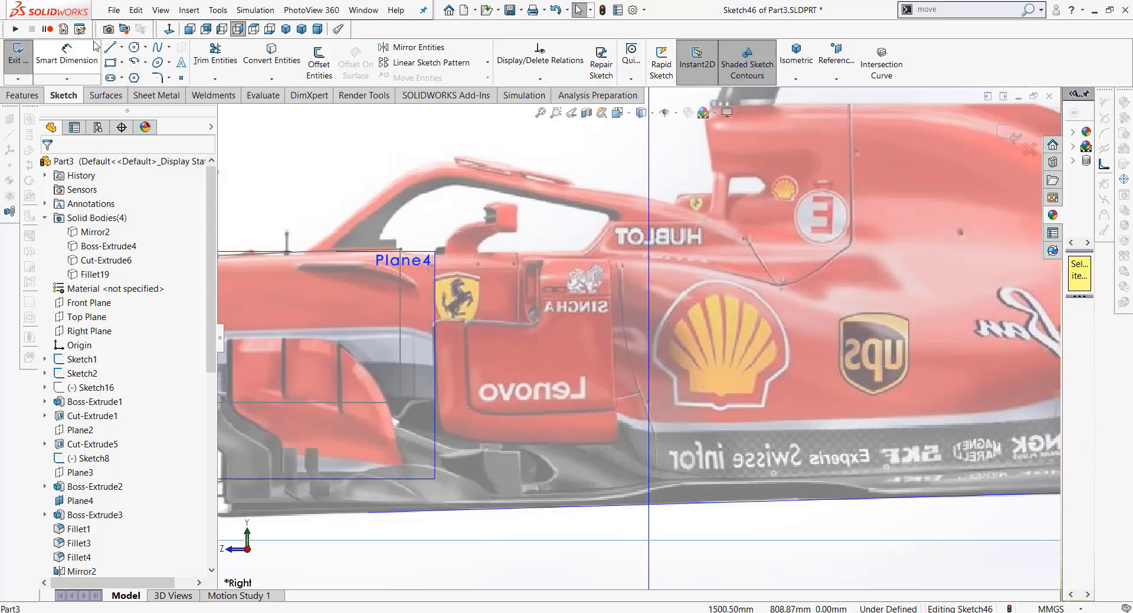
Step: Trace a trial line and curve along the sidepod underside, then undo the curve
{"action": "left_click", "coordinate": [110, 50]}
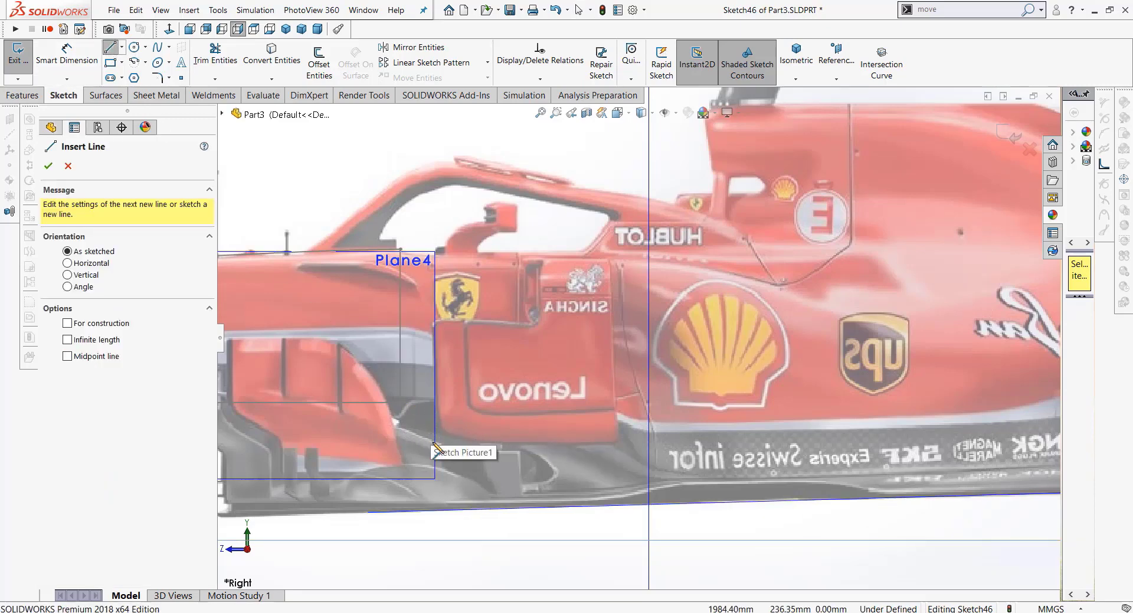
{"action": "left_click", "coordinate": [421, 447]}
{"action": "right_click", "coordinate": [489, 469]}
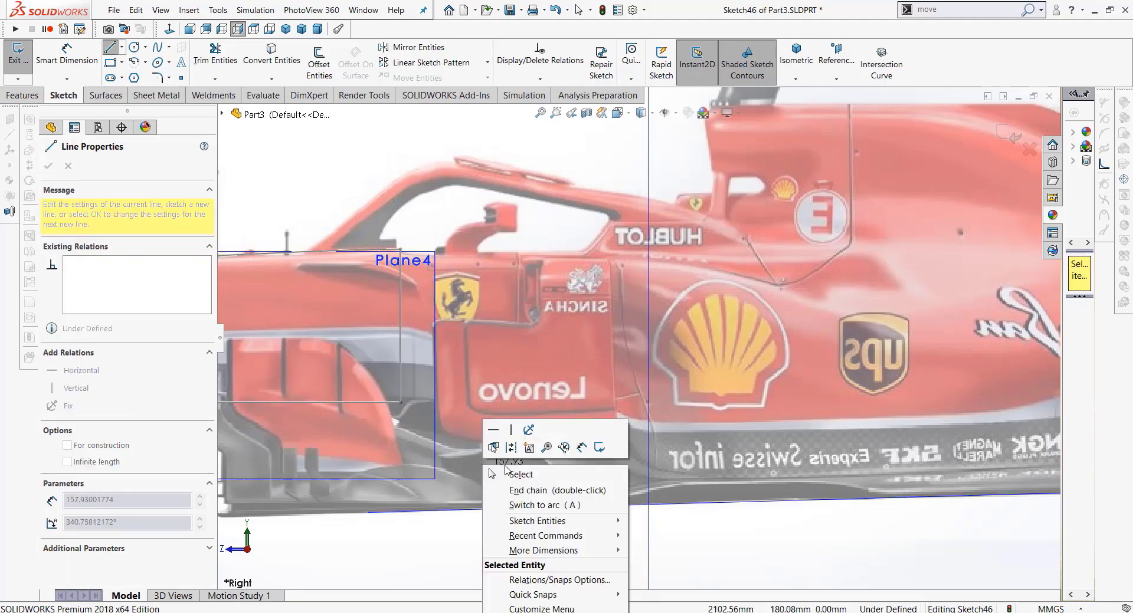
{"action": "left_click", "coordinate": [489, 475]}
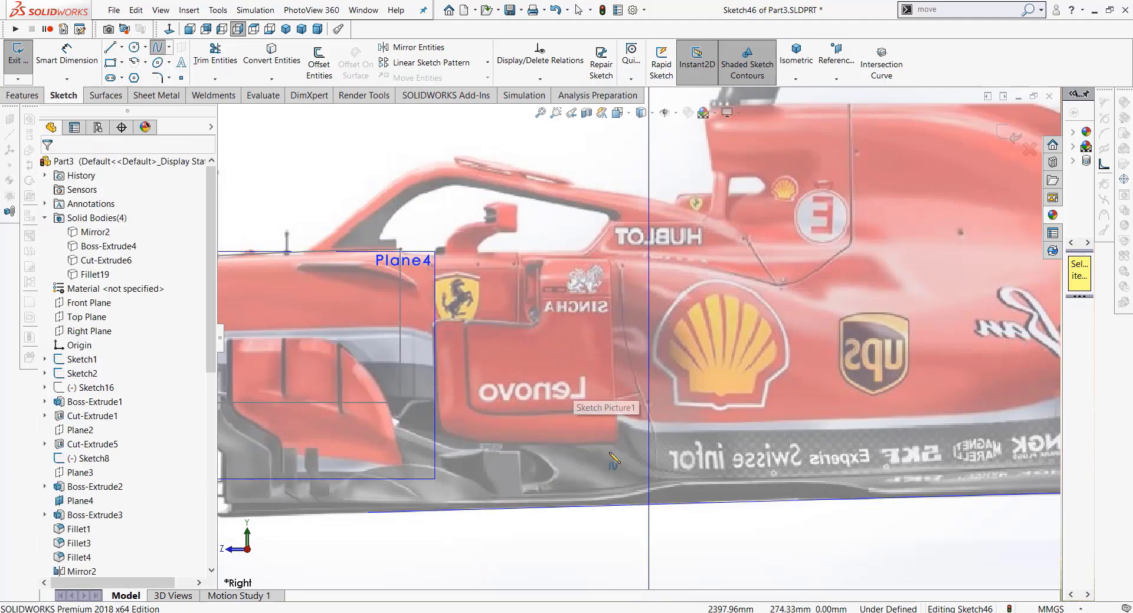
{"action": "left_click", "coordinate": [690, 444]}
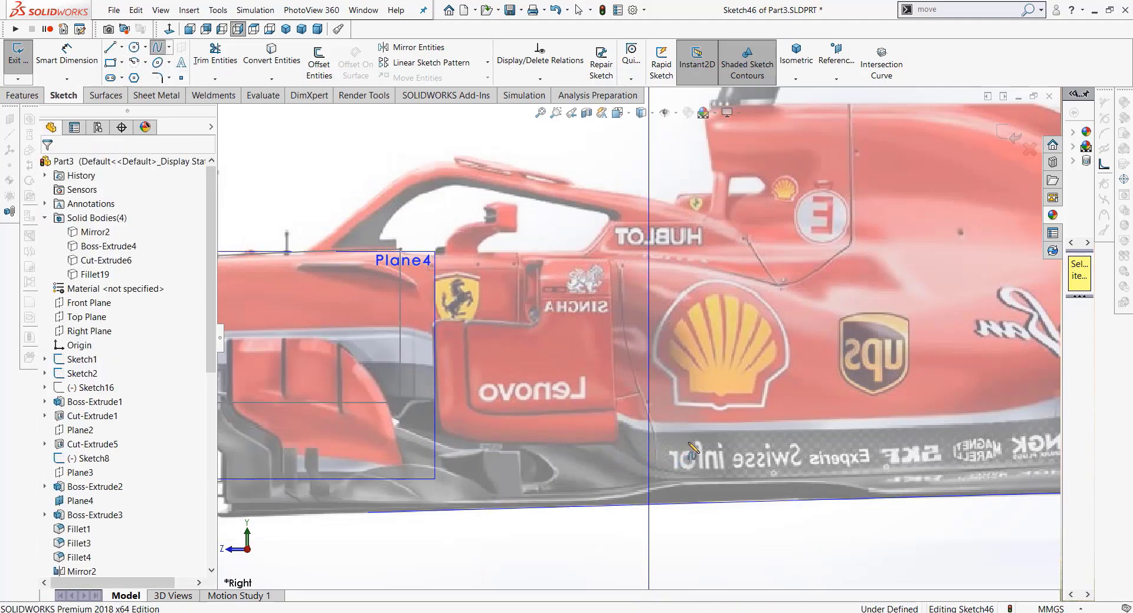
{"action": "left_click", "coordinate": [518, 443]}
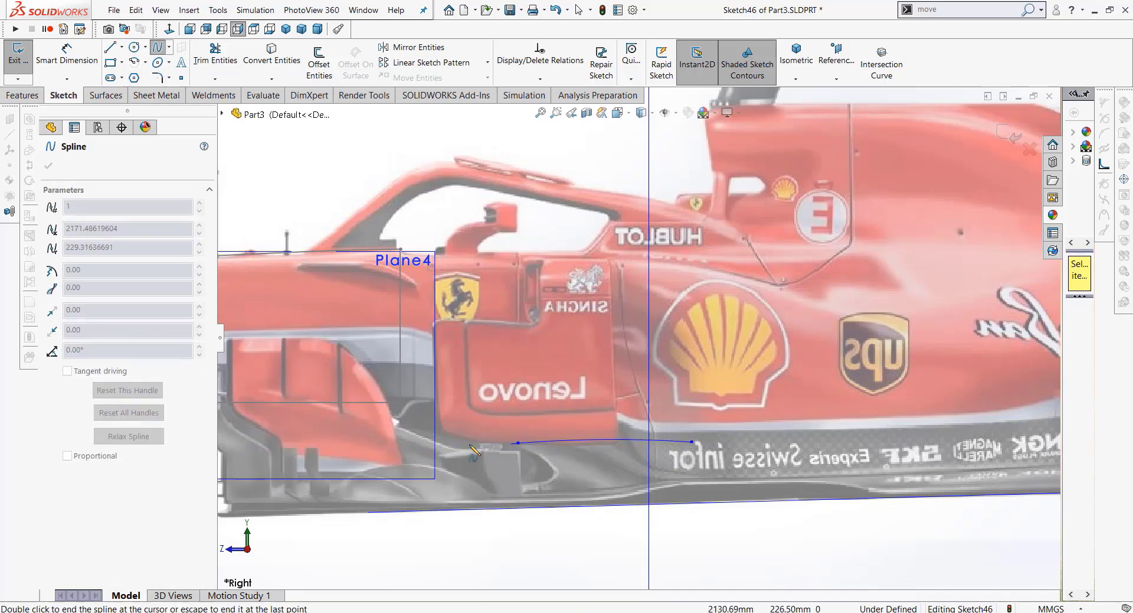
{"action": "double_click", "coordinate": [426, 421]}
{"action": "right_click", "coordinate": [387, 421]}
{"action": "left_click", "coordinate": [407, 435]}
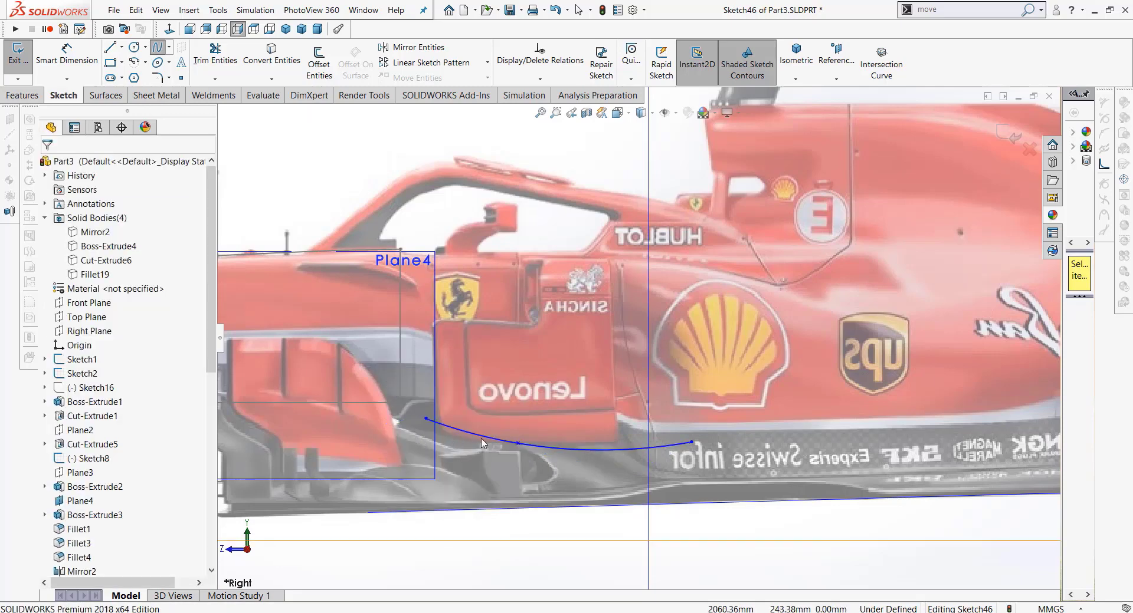
{"action": "key", "text": "Escape"}
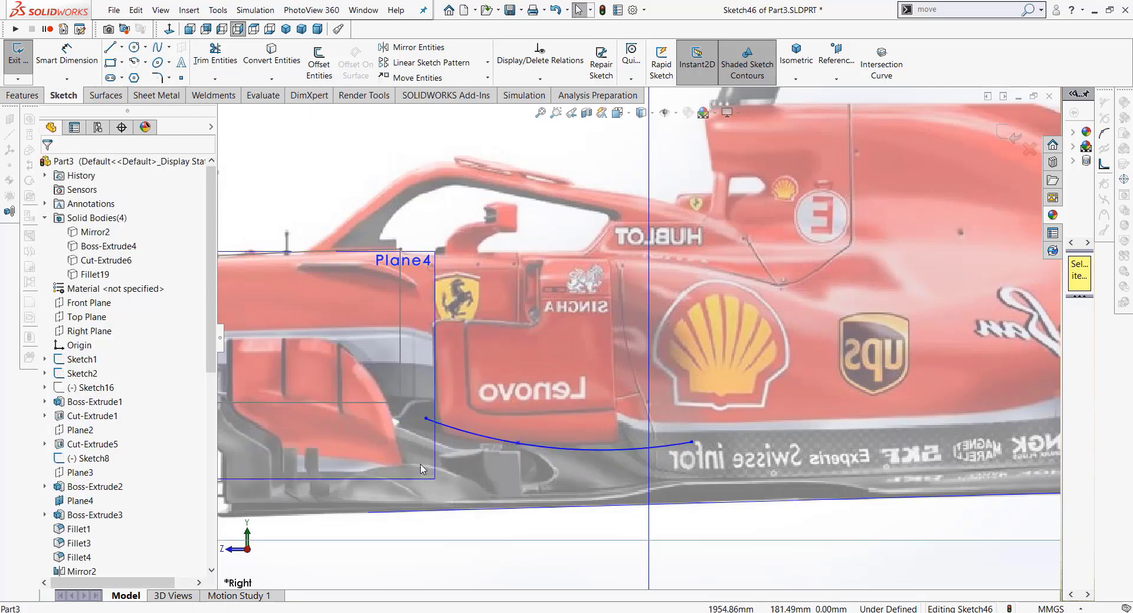
{"action": "key", "text": "ctrl+z"}
Step: Draw a 476.86 mm horizontal line along the sidepod's lower edge, nudged slightly lower
{"action": "left_click", "coordinate": [109, 47]}
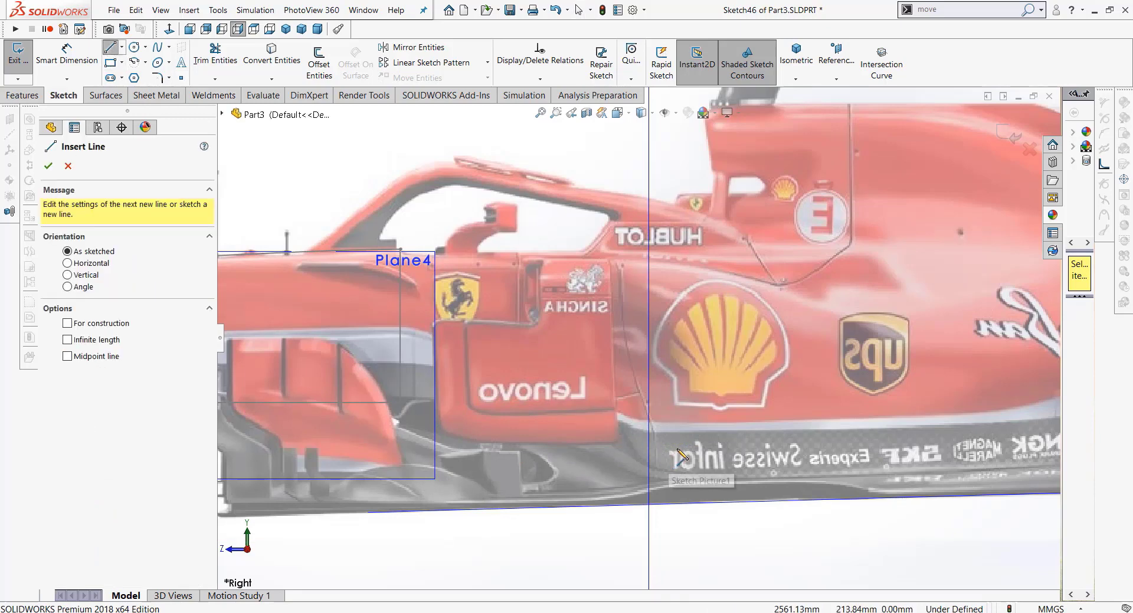
{"action": "left_click", "coordinate": [691, 439]}
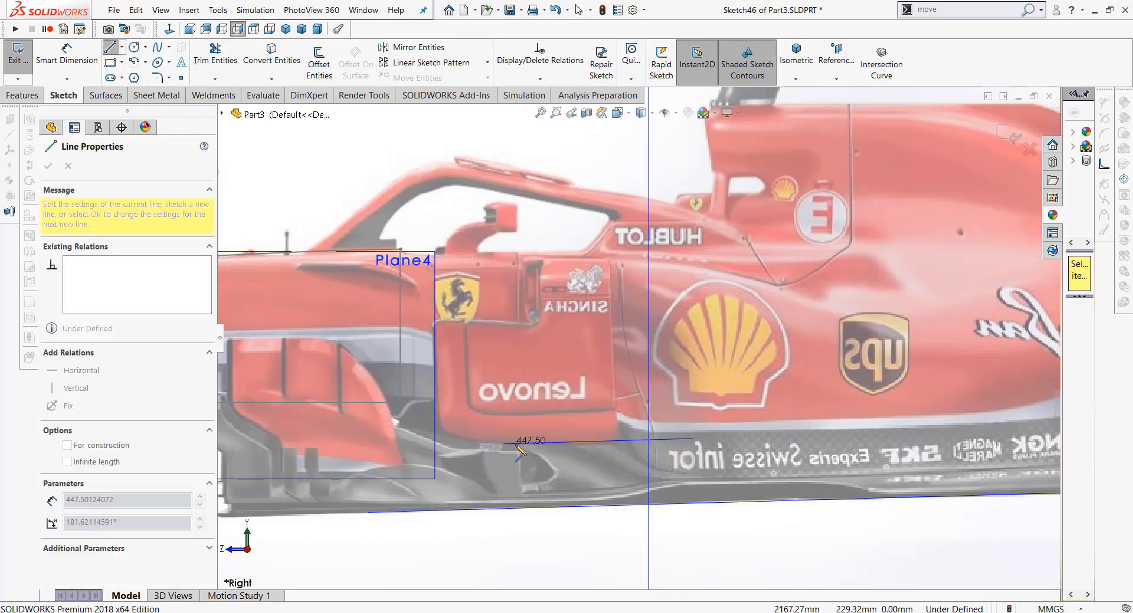
{"action": "left_click", "coordinate": [493, 440]}
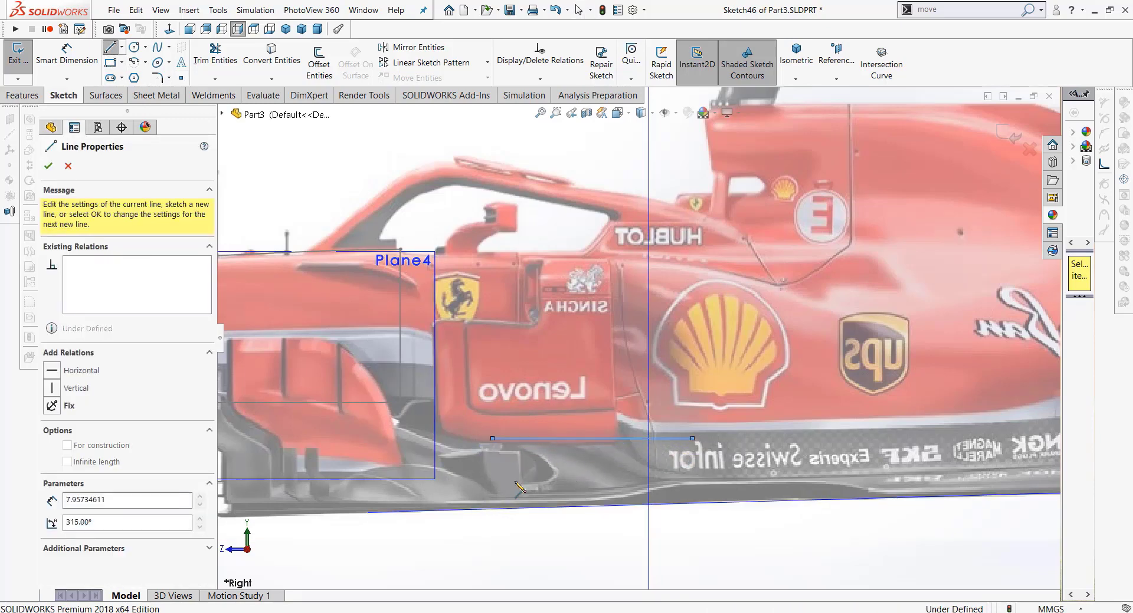
{"action": "right_click", "coordinate": [518, 467]}
{"action": "left_click", "coordinate": [540, 476]}
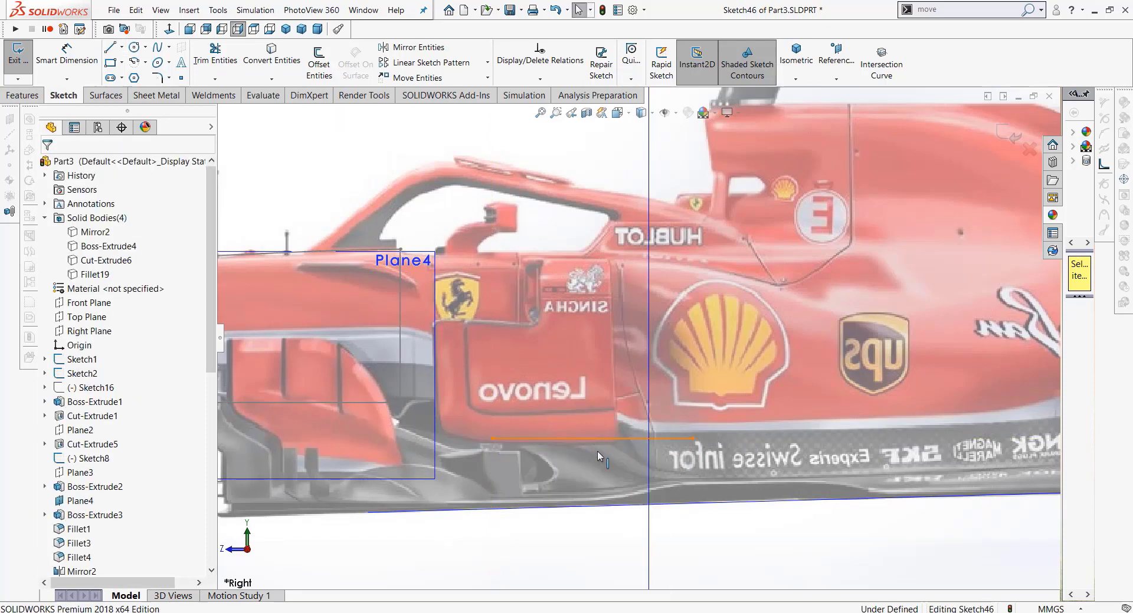
{"action": "left_click_drag", "start_coordinate": [596, 439], "coordinate": [597, 445]}
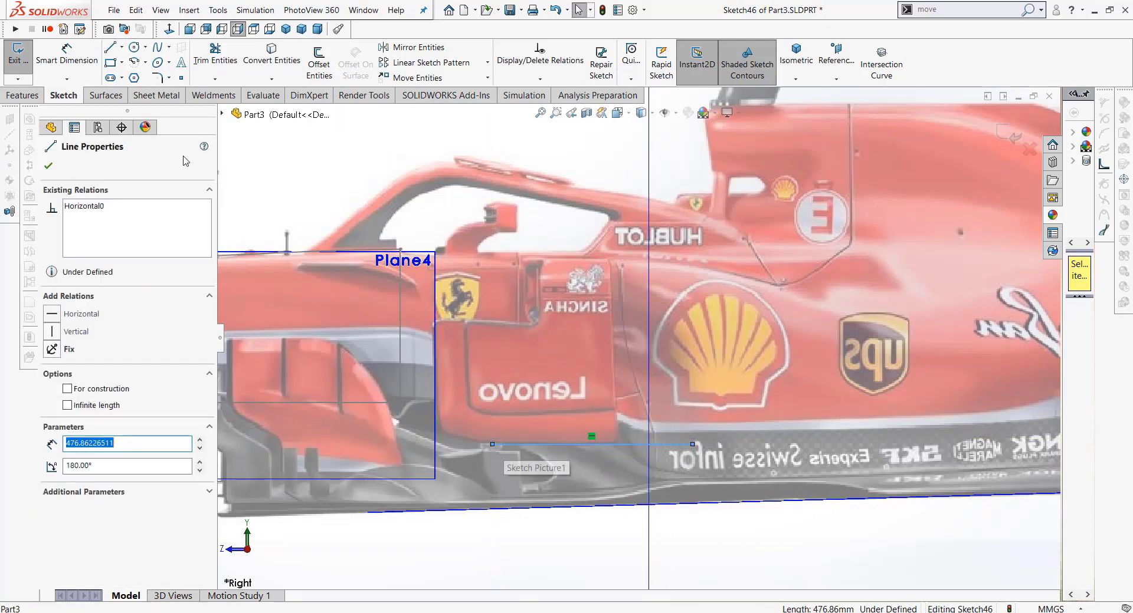
{"action": "left_click", "coordinate": [157, 47]}
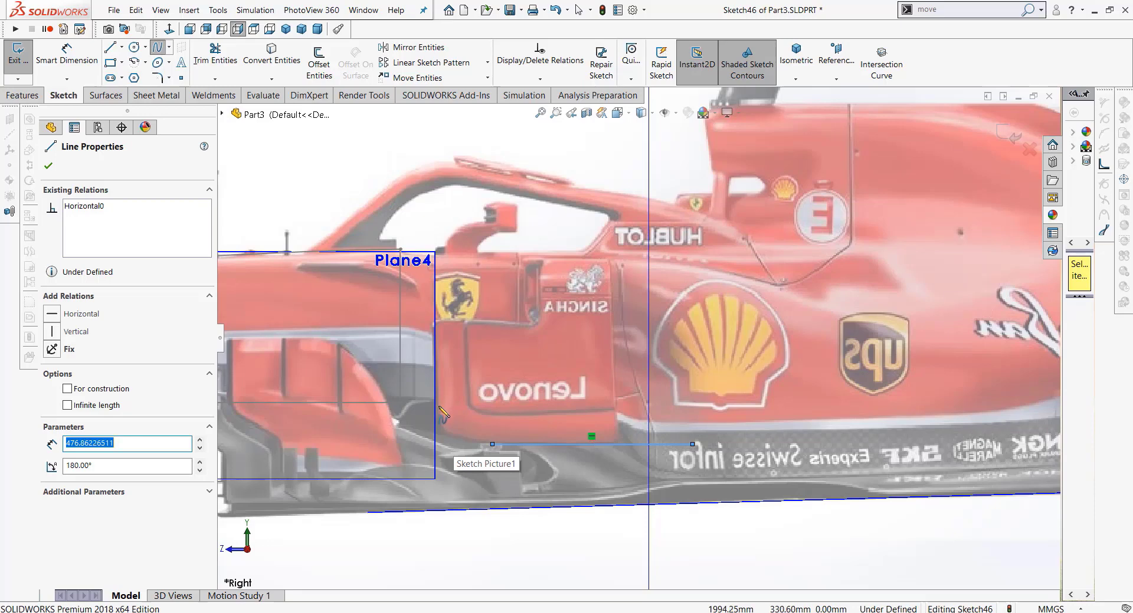
{"action": "scroll", "coordinate": [484, 452], "scroll_direction": "up", "scroll_amount": 3}
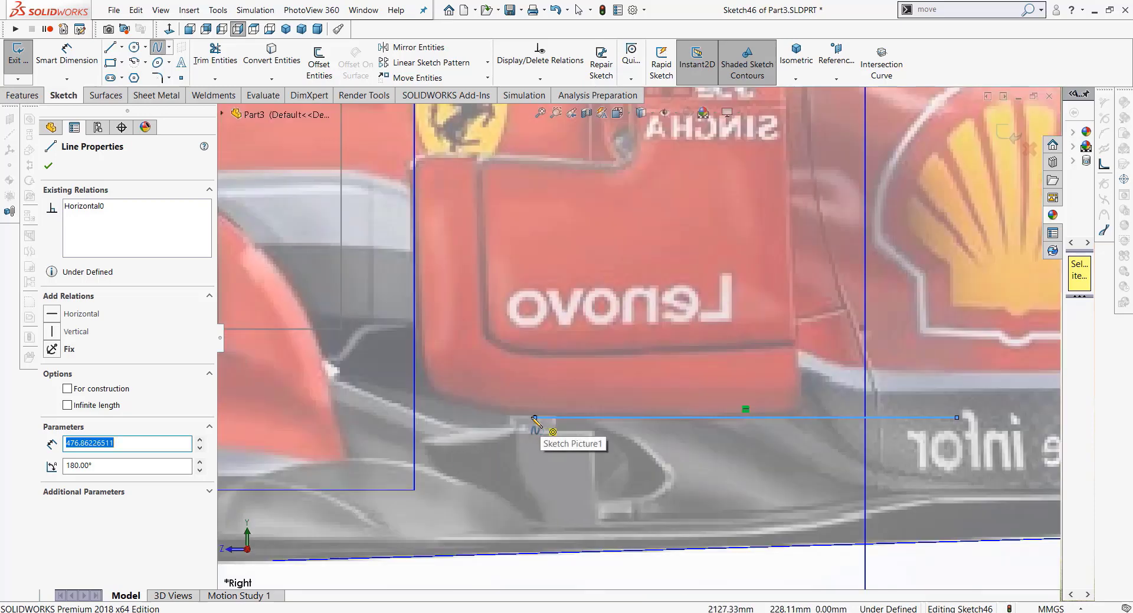
Step: Draw a spline curving up from the line's front end and drag it into a smooth bend
{"action": "left_click", "coordinate": [439, 402]}
{"action": "left_click", "coordinate": [434, 395]}
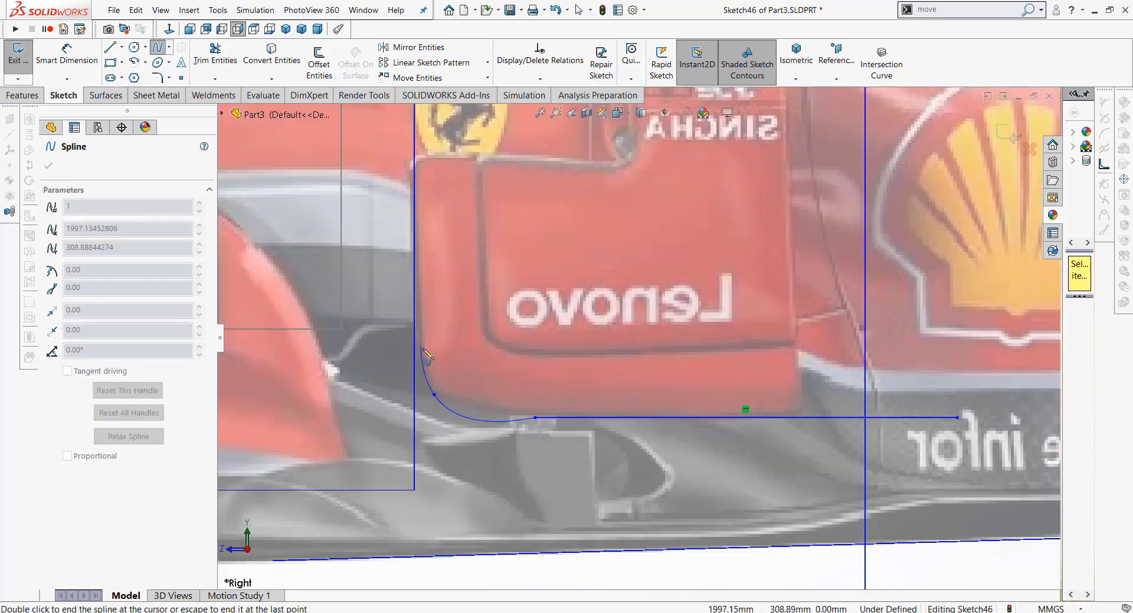
{"action": "right_click", "coordinate": [384, 369]}
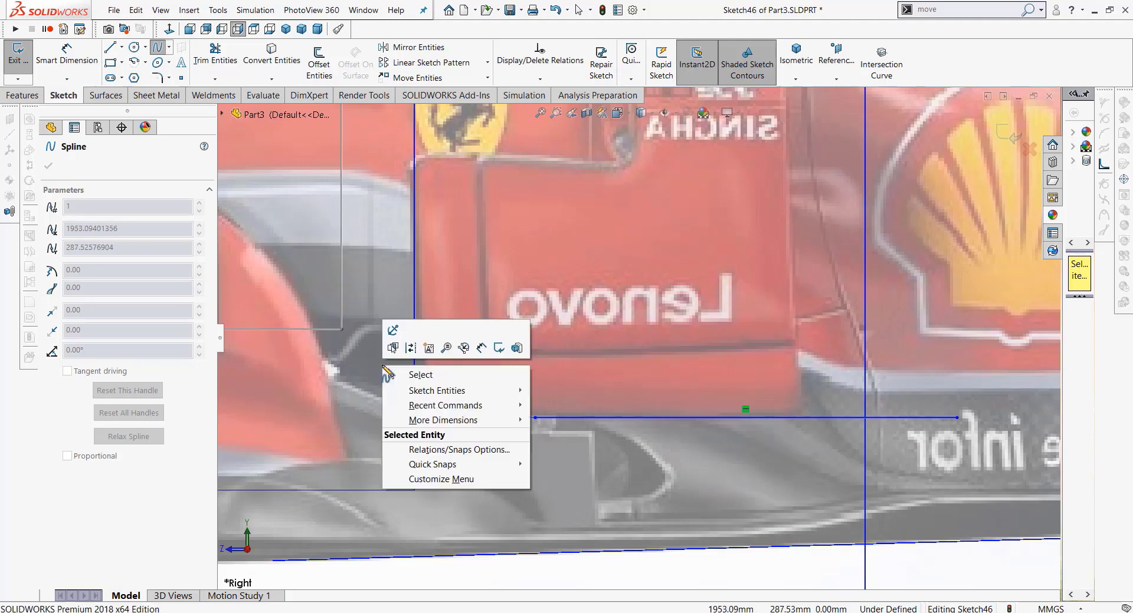
{"action": "left_click", "coordinate": [402, 373]}
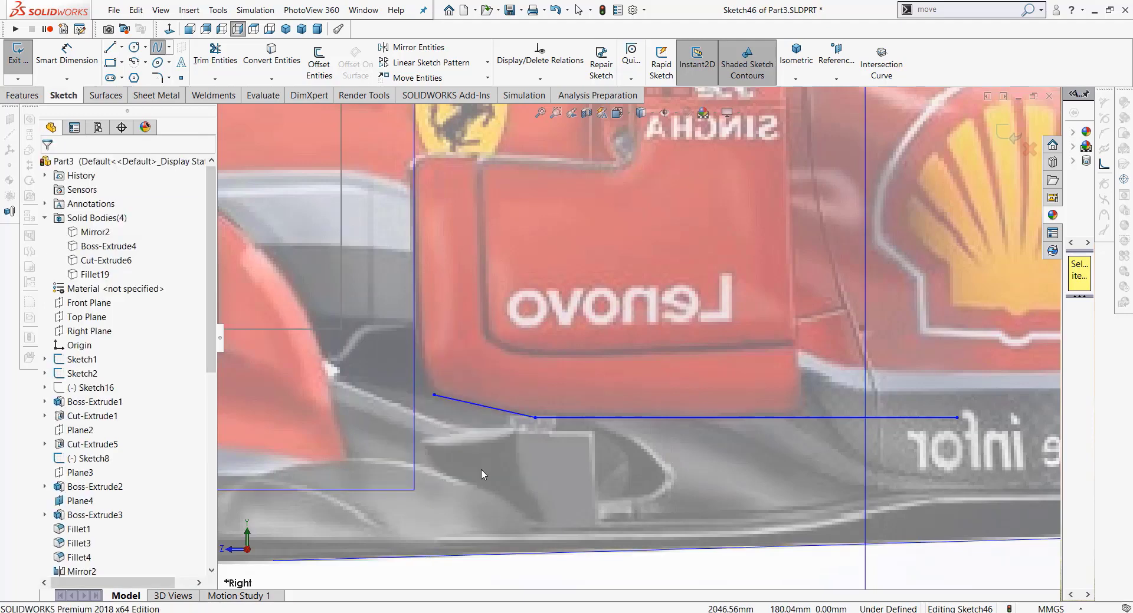
{"action": "left_click", "coordinate": [480, 407]}
{"action": "scroll", "coordinate": [478, 413], "scroll_direction": "up", "scroll_amount": 3}
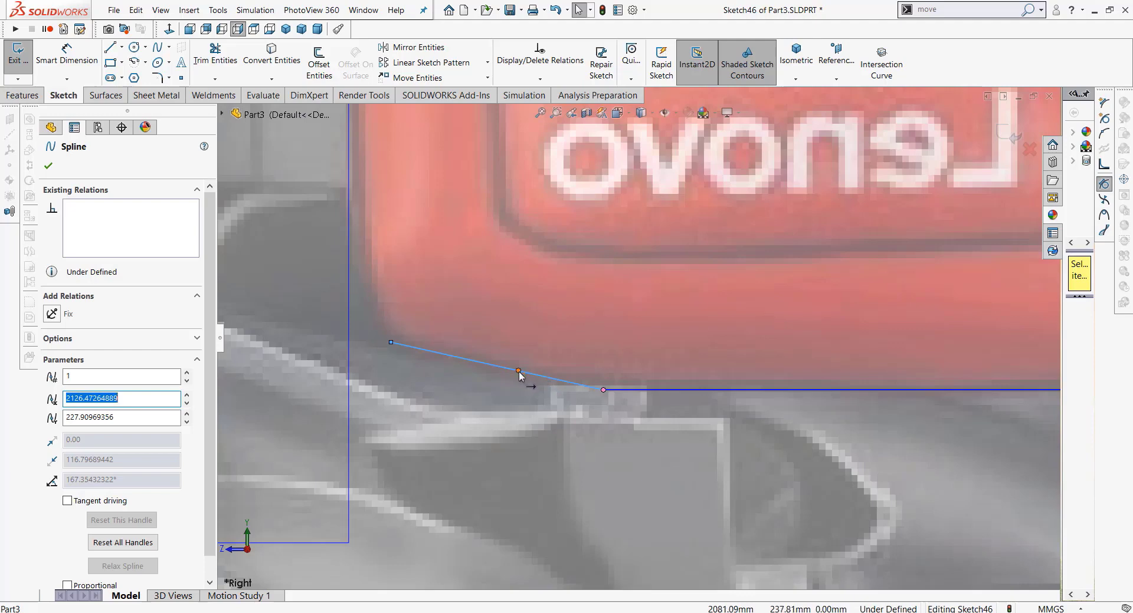
{"action": "left_click_drag", "start_coordinate": [519, 375], "coordinate": [501, 378]}
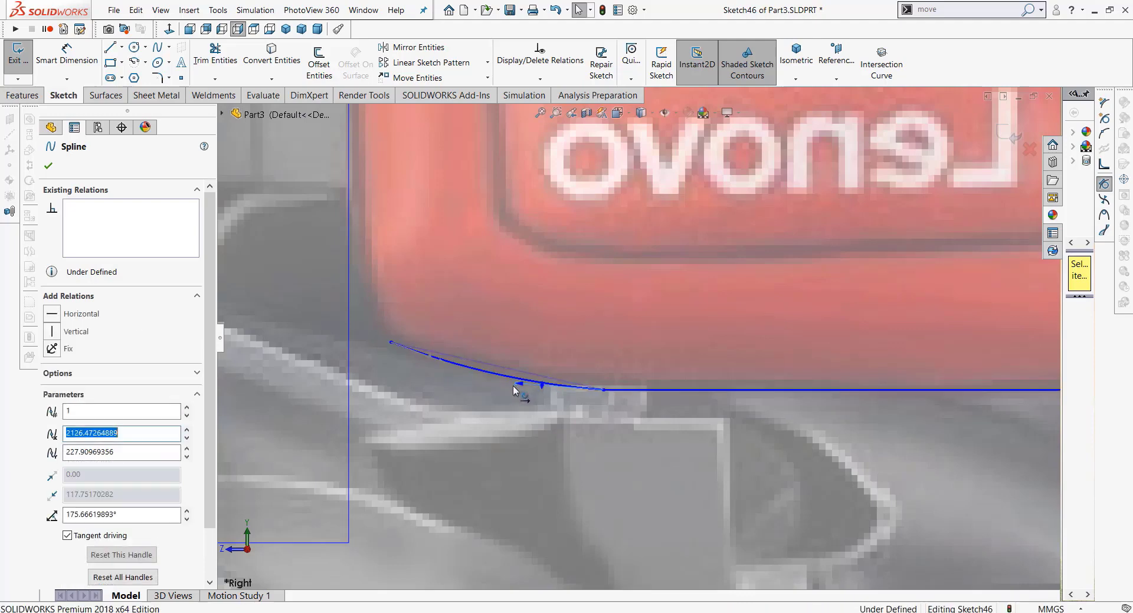
{"action": "left_click", "coordinate": [571, 440]}
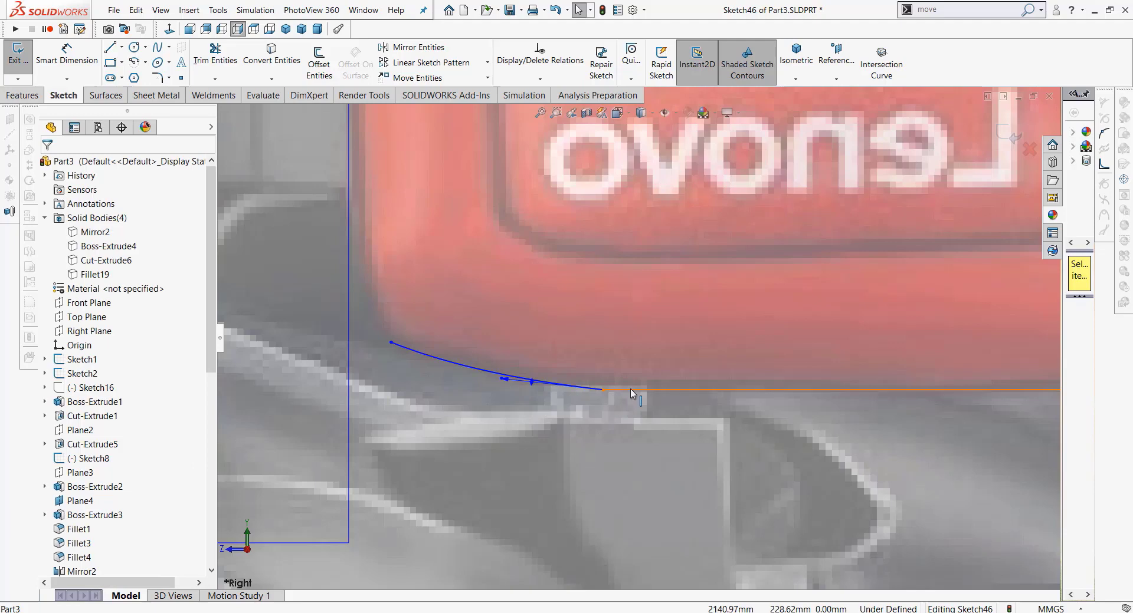
Step: Add a Tangent relation between the spline and the horizontal line
{"action": "left_click", "coordinate": [631, 390]}
{"action": "left_click", "coordinate": [525, 380]}
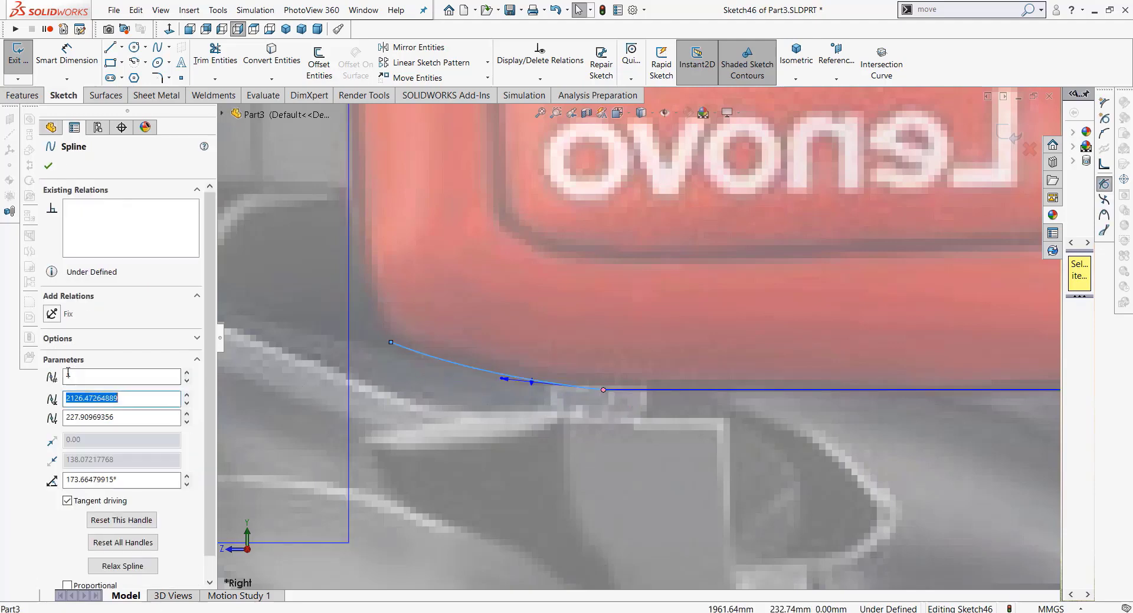
{"action": "left_click", "coordinate": [552, 438]}
{"action": "left_click", "coordinate": [644, 392]}
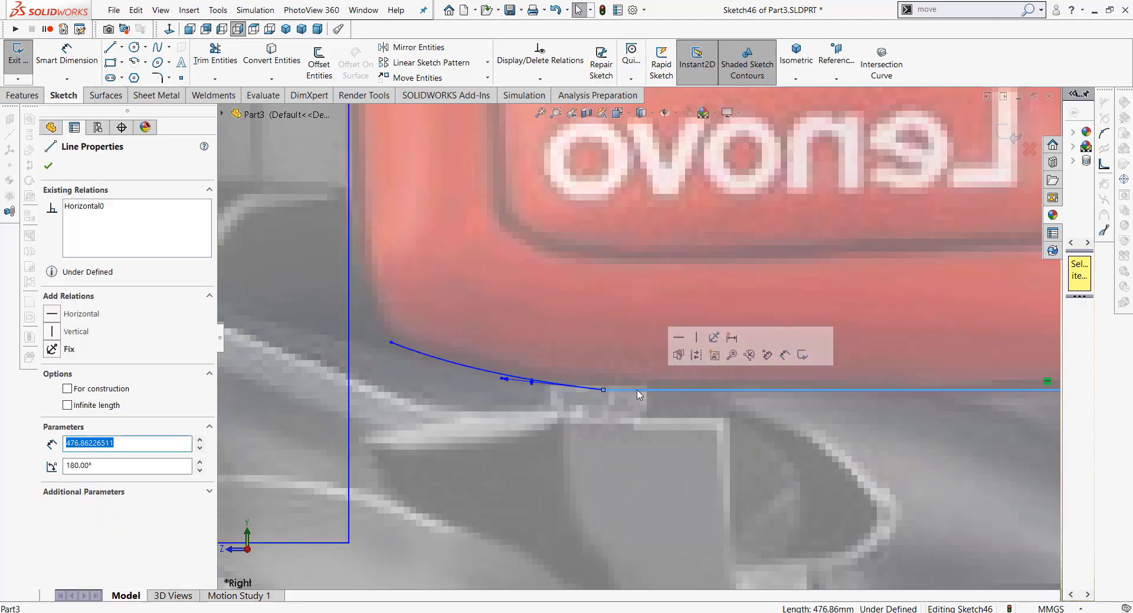
{"action": "left_click", "coordinate": [485, 369], "text": "ctrl"}
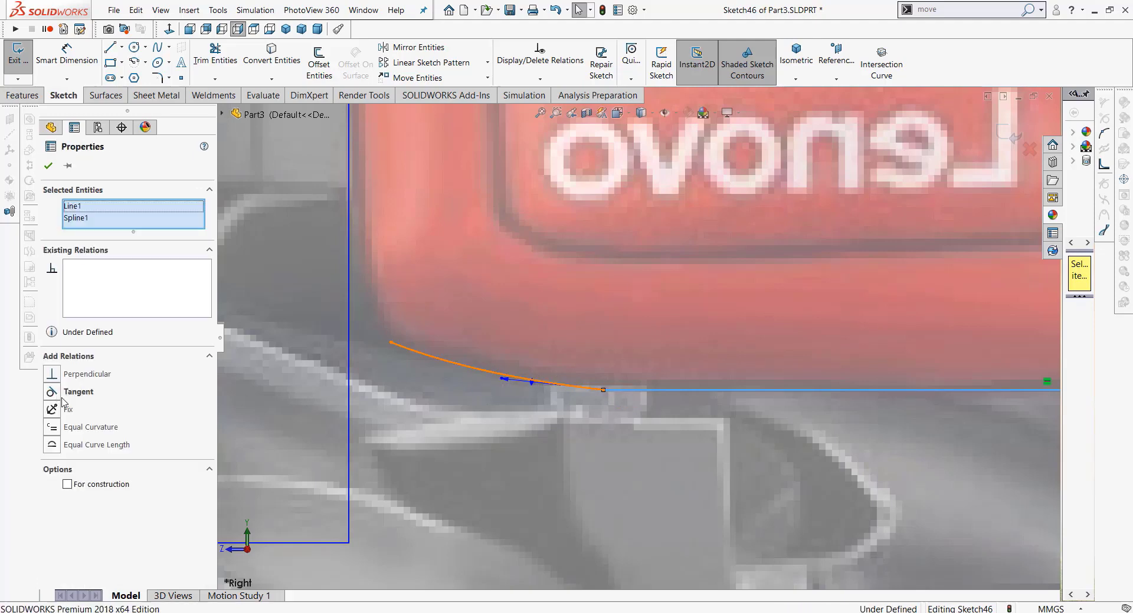
{"action": "left_click", "coordinate": [52, 392]}
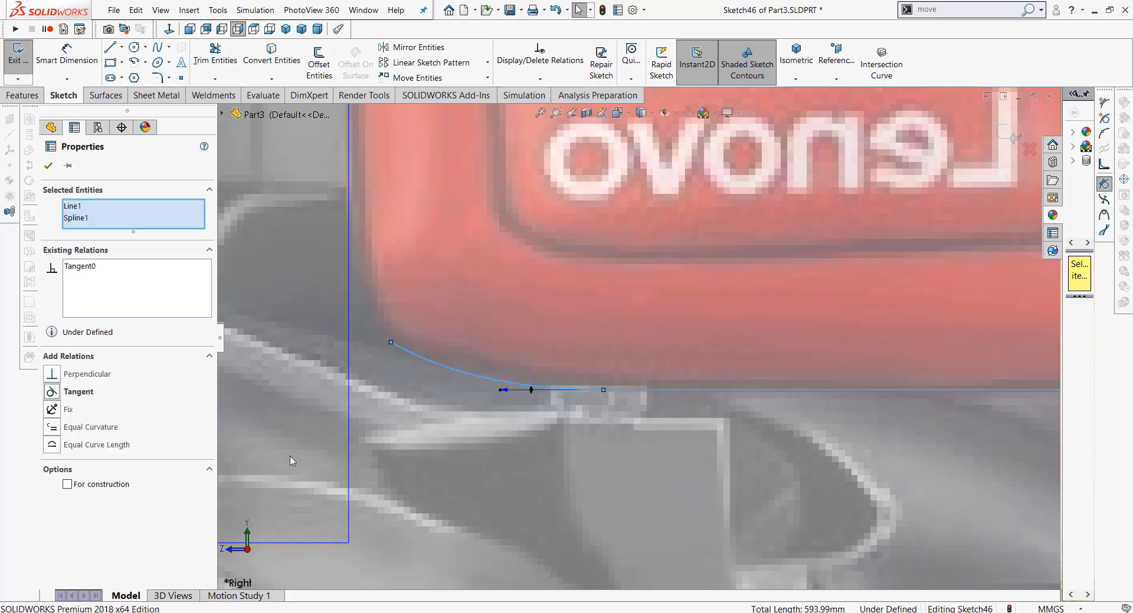
{"action": "left_click", "coordinate": [473, 455]}
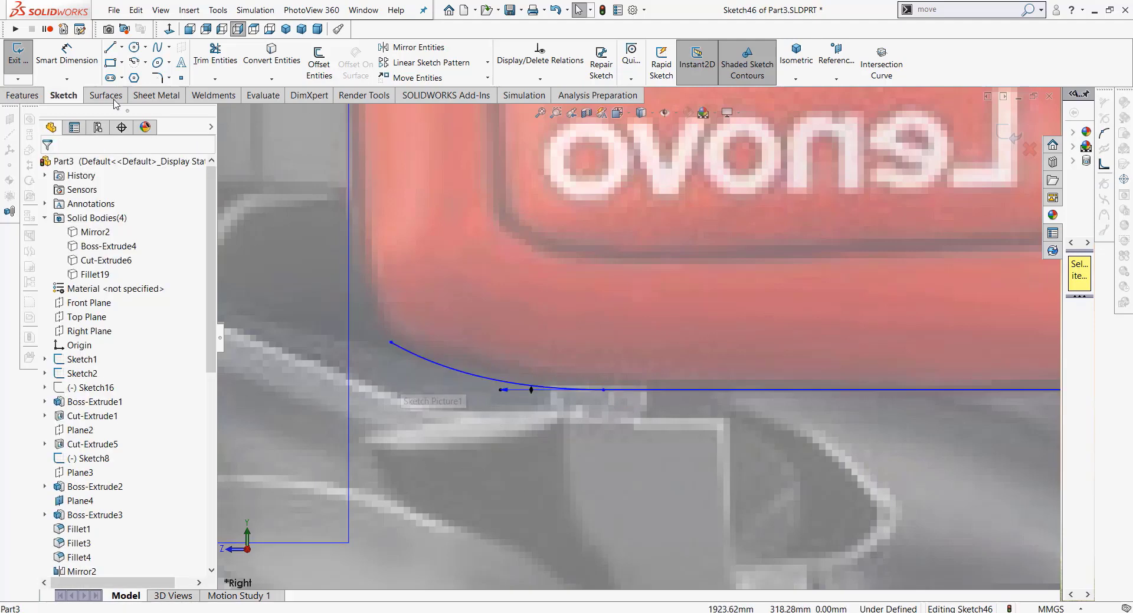
Step: Drag the spline's front endpoint up and forward
{"action": "scroll", "coordinate": [502, 395], "scroll_direction": "up", "scroll_amount": 3}
{"action": "scroll", "coordinate": [502, 394], "scroll_direction": "up", "scroll_amount": 3}
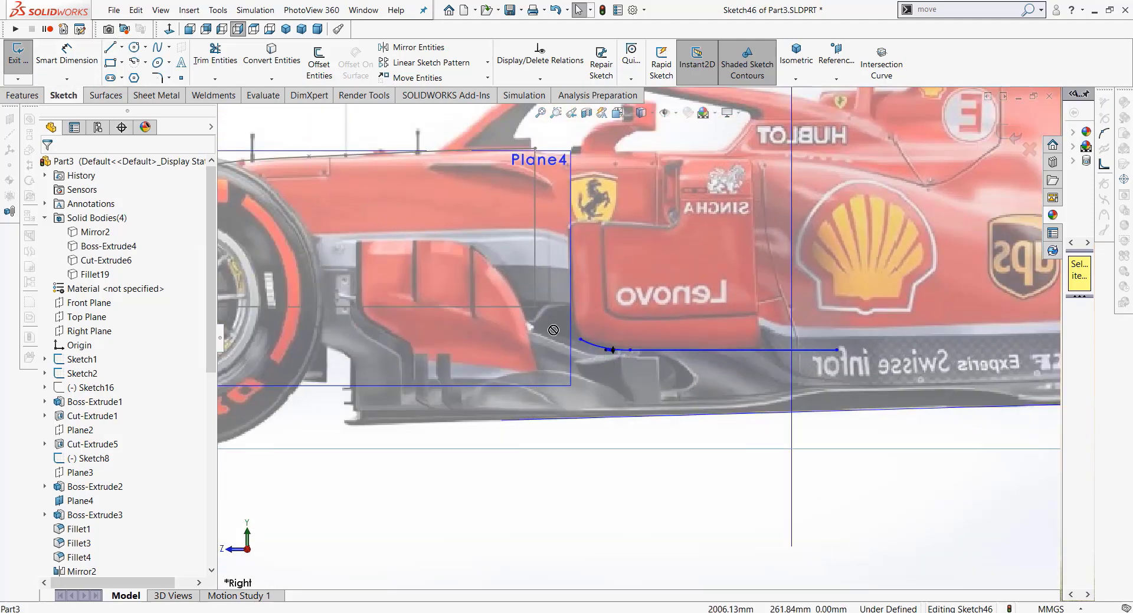
{"action": "scroll", "coordinate": [617, 367], "scroll_direction": "down", "scroll_amount": 3}
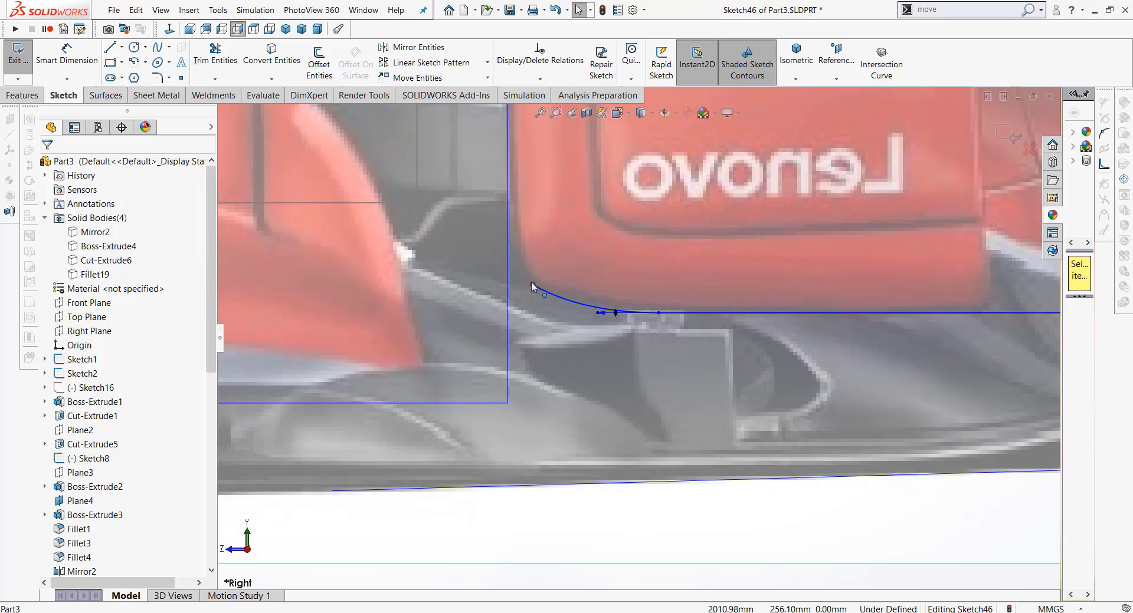
{"action": "left_click", "coordinate": [532, 285]}
{"action": "left_click_drag", "start_coordinate": [533, 285], "coordinate": [489, 271]}
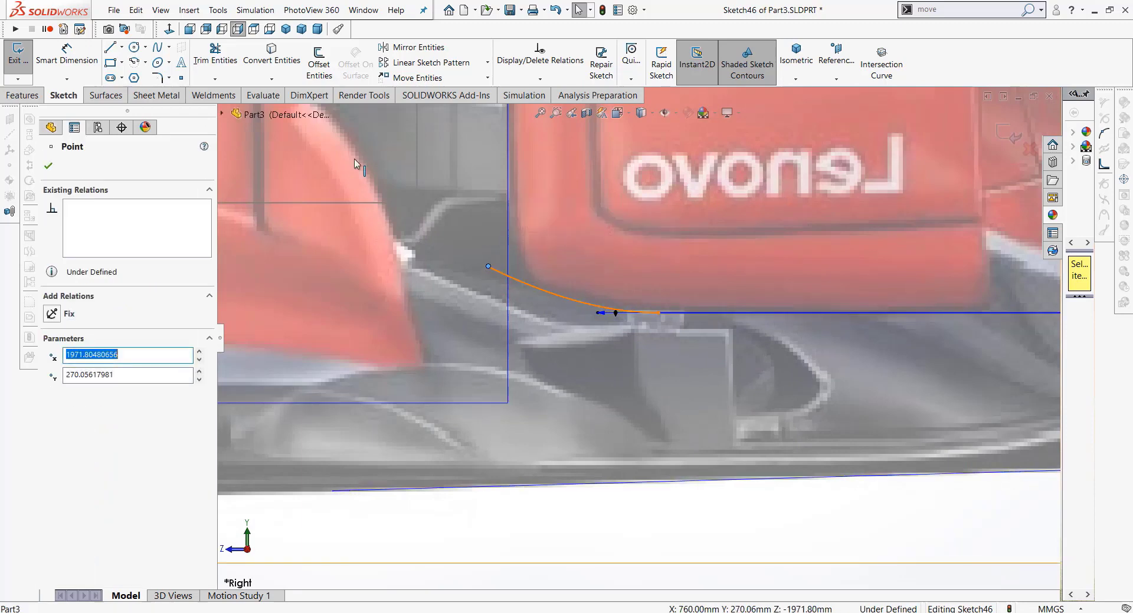
Step: Close the profile with straight lines down to the floor and back up to the horizontal line
{"action": "left_click", "coordinate": [110, 48]}
{"action": "left_click", "coordinate": [488, 266]}
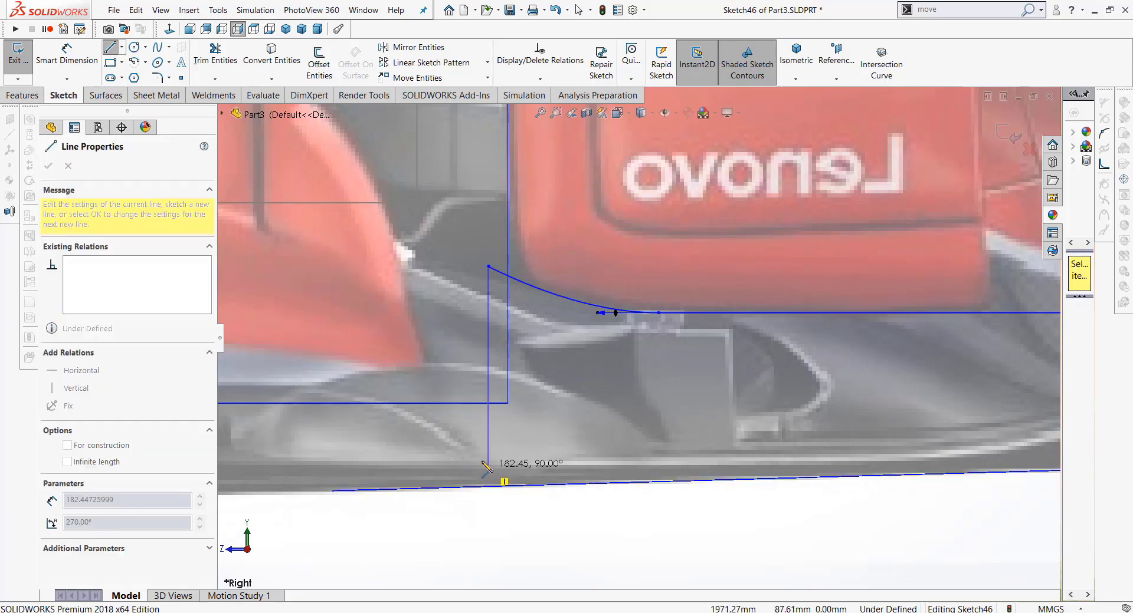
{"action": "scroll", "coordinate": [785, 529], "scroll_direction": "up", "scroll_amount": 3}
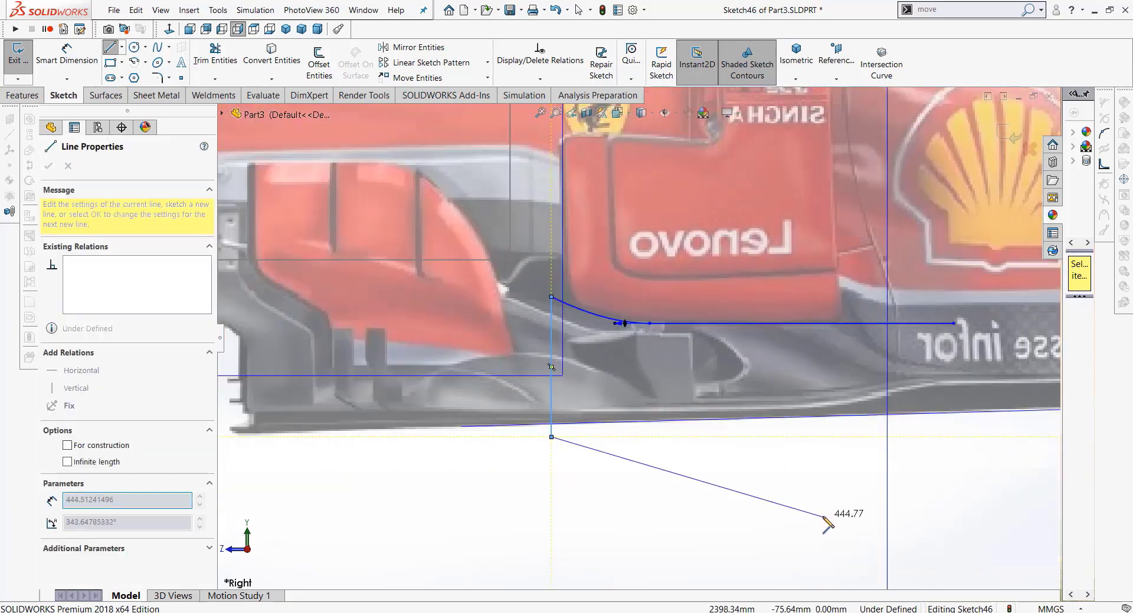
{"action": "scroll", "coordinate": [847, 518], "scroll_direction": "up", "scroll_amount": 2}
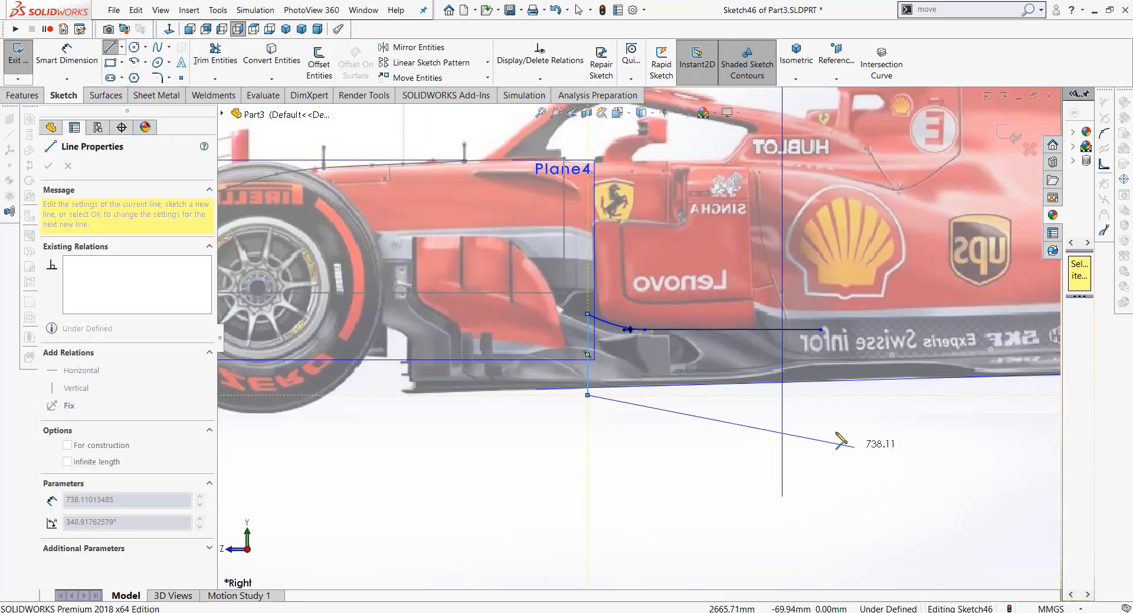
{"action": "left_click", "coordinate": [820, 396]}
{"action": "left_click", "coordinate": [820, 330]}
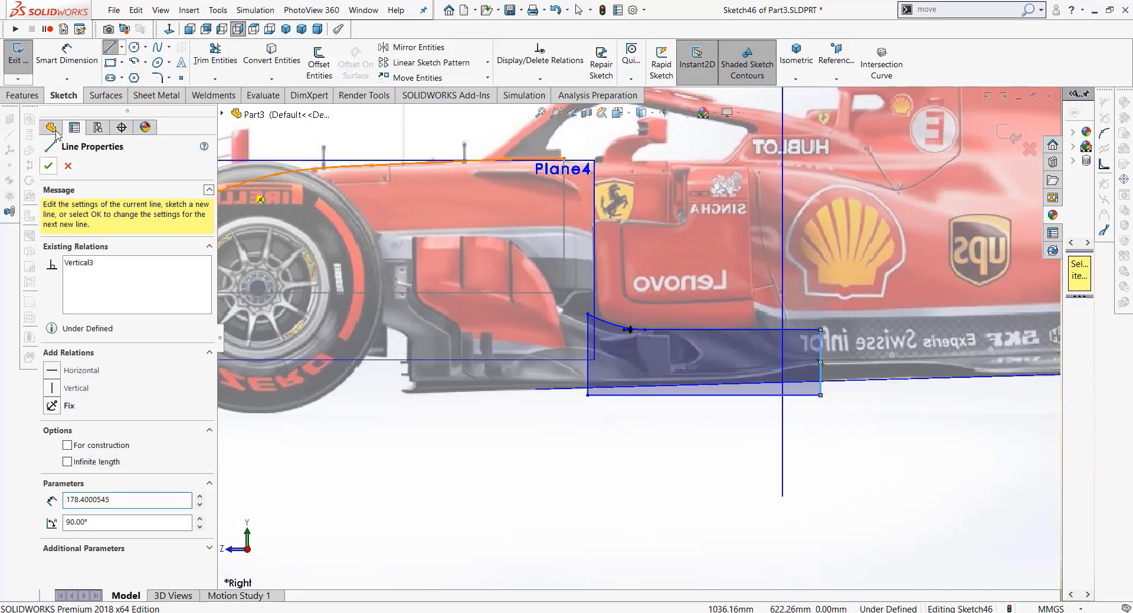
{"action": "left_click", "coordinate": [23, 95]}
Step: Preview an extruded cut from Sketch46, cancel it, and exit the sketch
{"action": "left_click", "coordinate": [204, 65]}
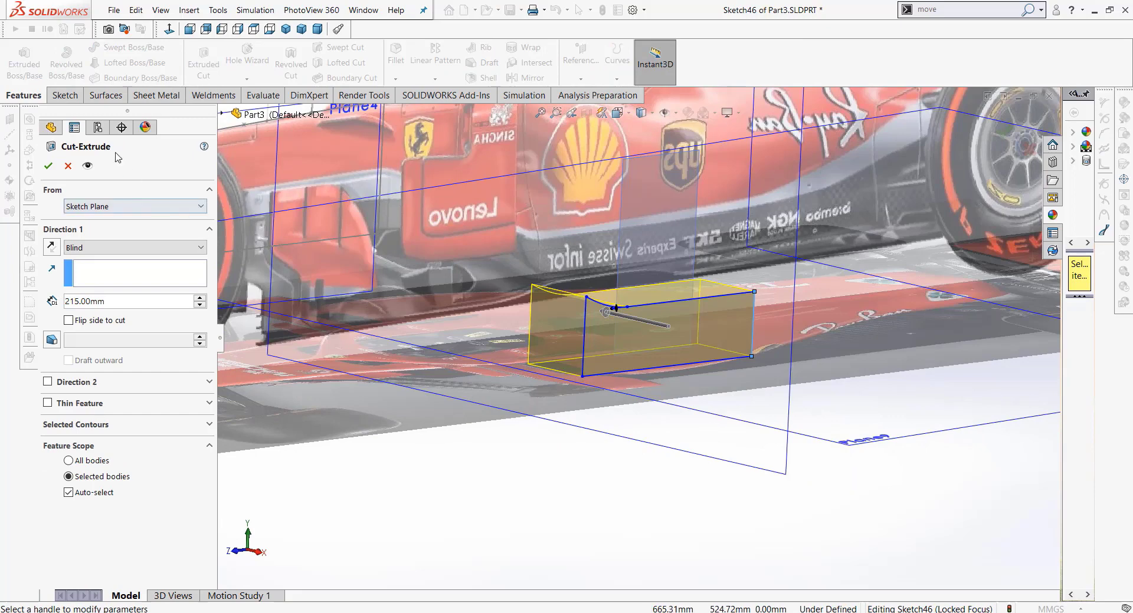
{"action": "middle_click_drag", "start_coordinate": [573, 411], "coordinate": [230, 117]}
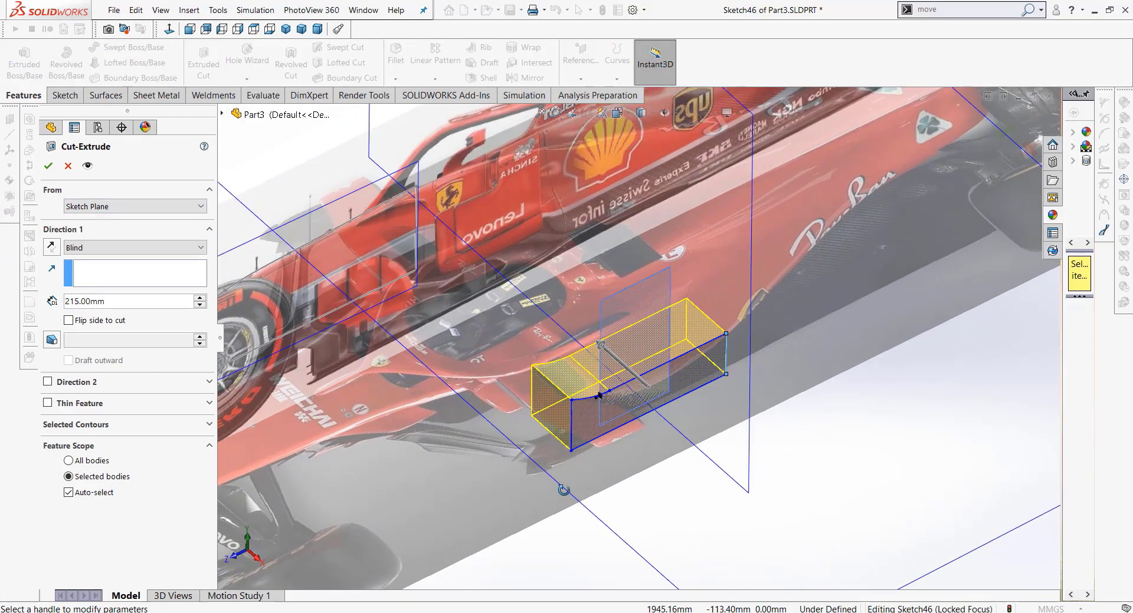
{"action": "left_click", "coordinate": [222, 114]}
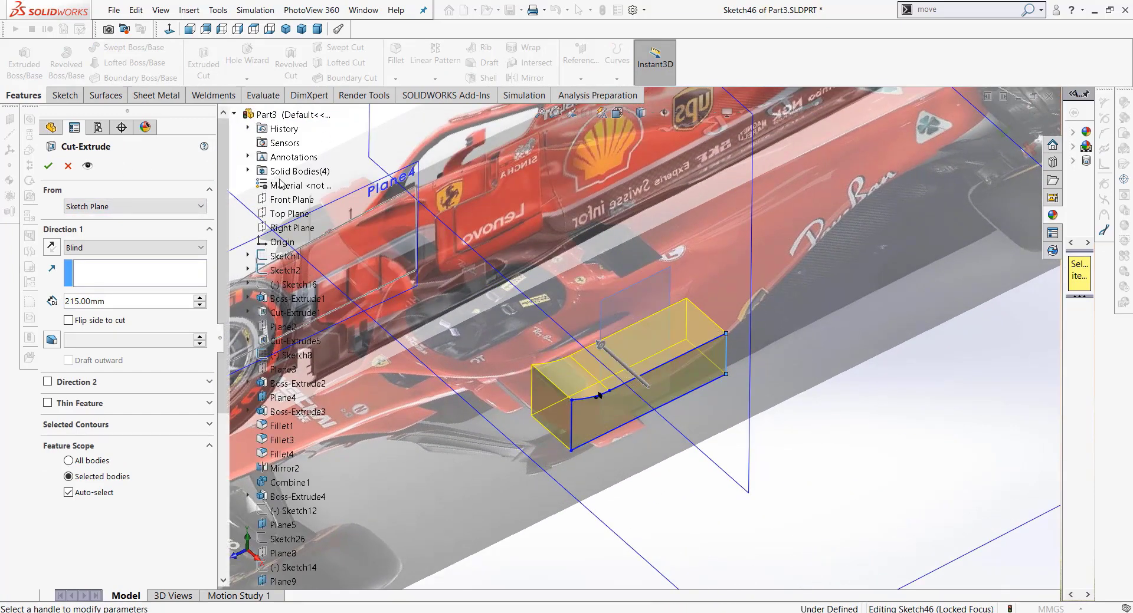
{"action": "right_click", "coordinate": [282, 172]}
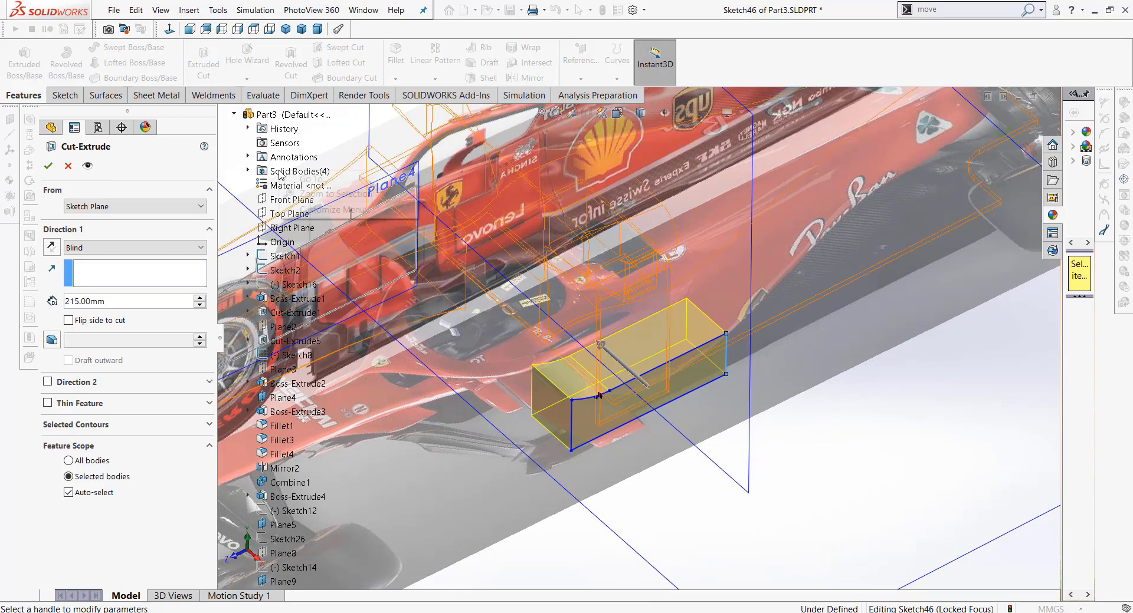
{"action": "key", "text": "Escape"}
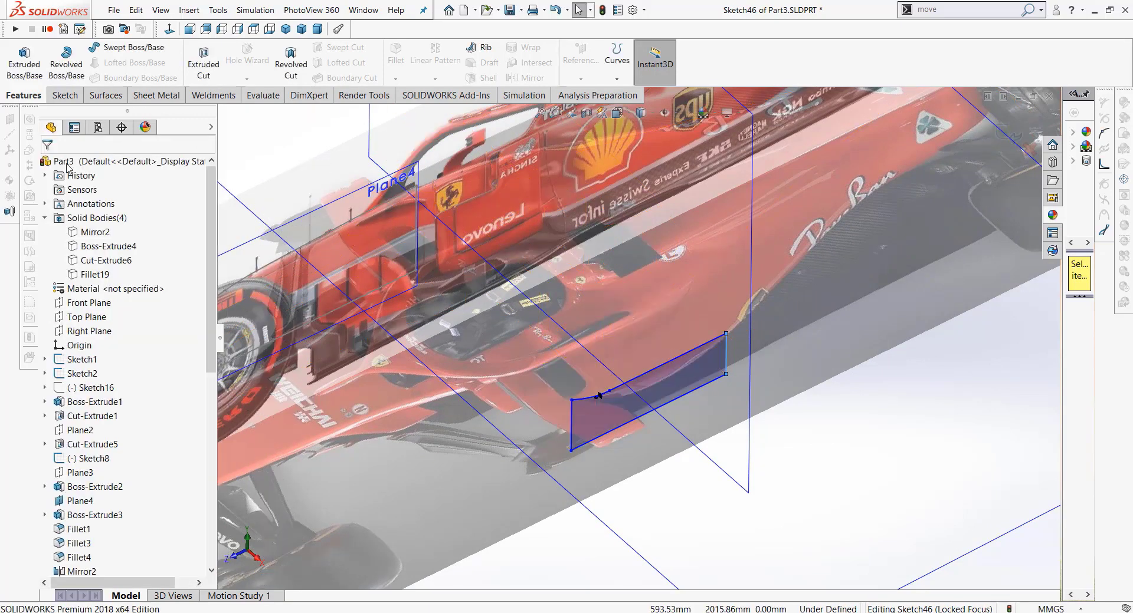
{"action": "left_click", "coordinate": [1035, 137]}
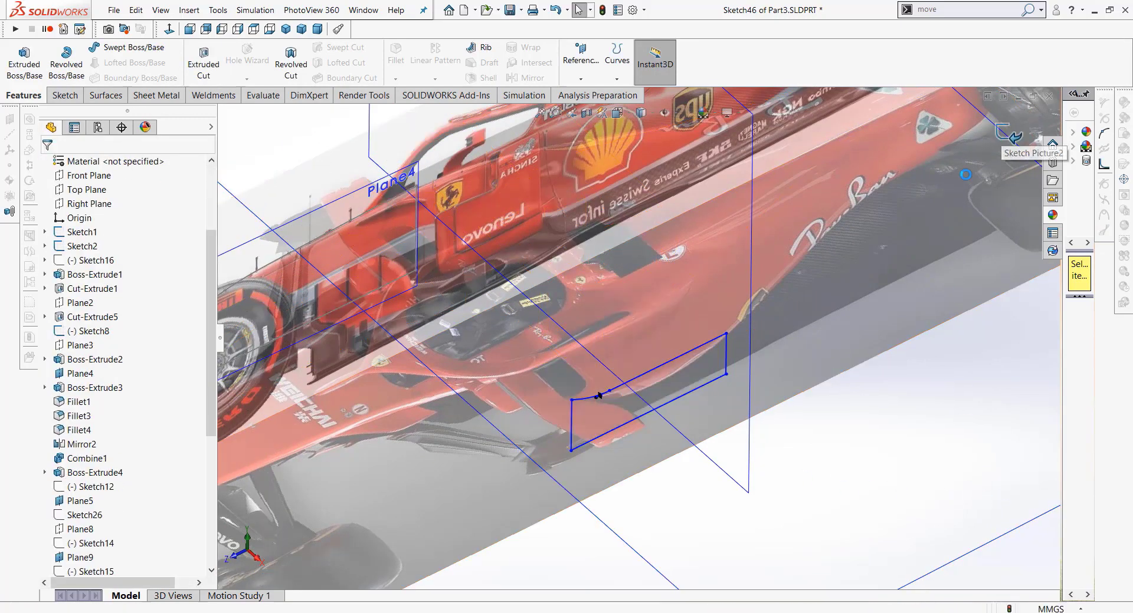
{"action": "scroll", "coordinate": [180, 296], "scroll_direction": "up", "scroll_amount": 9}
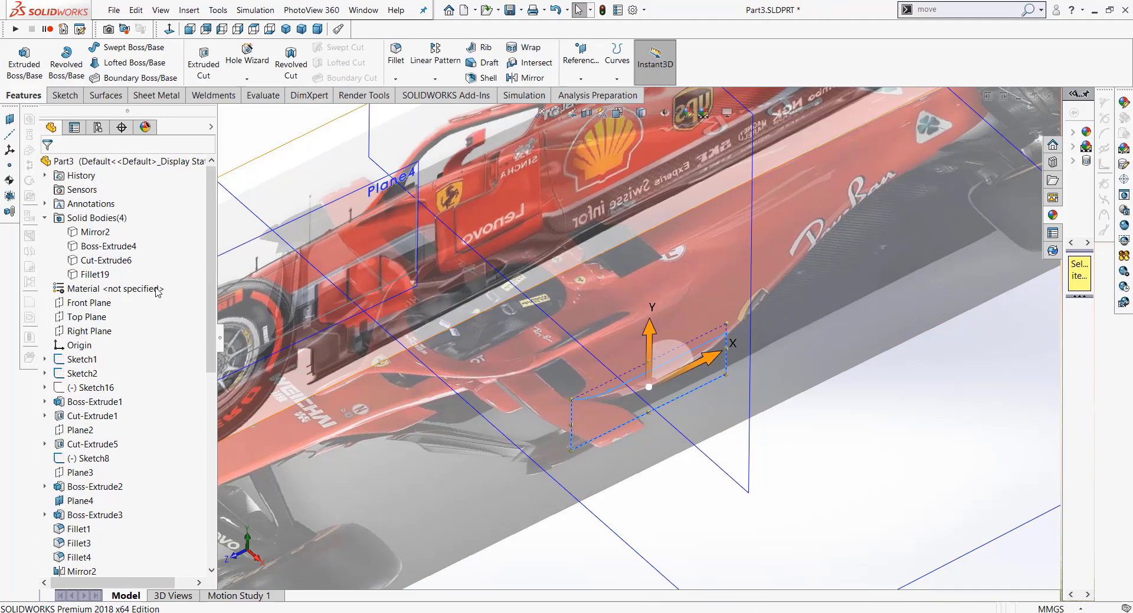
Step: Show the solid bodies and set up a 215 mm Blind cut from Sketch46 limited to the Fillet19 fin
{"action": "right_click", "coordinate": [100, 219]}
{"action": "left_click", "coordinate": [164, 194]}
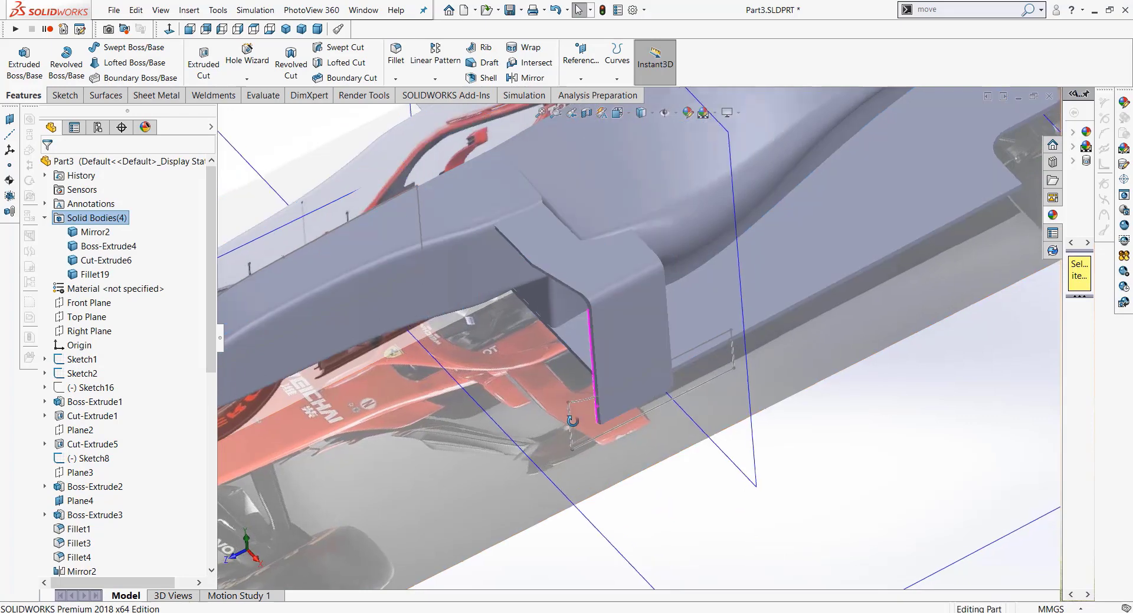
{"action": "middle_click_drag", "start_coordinate": [582, 413], "coordinate": [597, 380]}
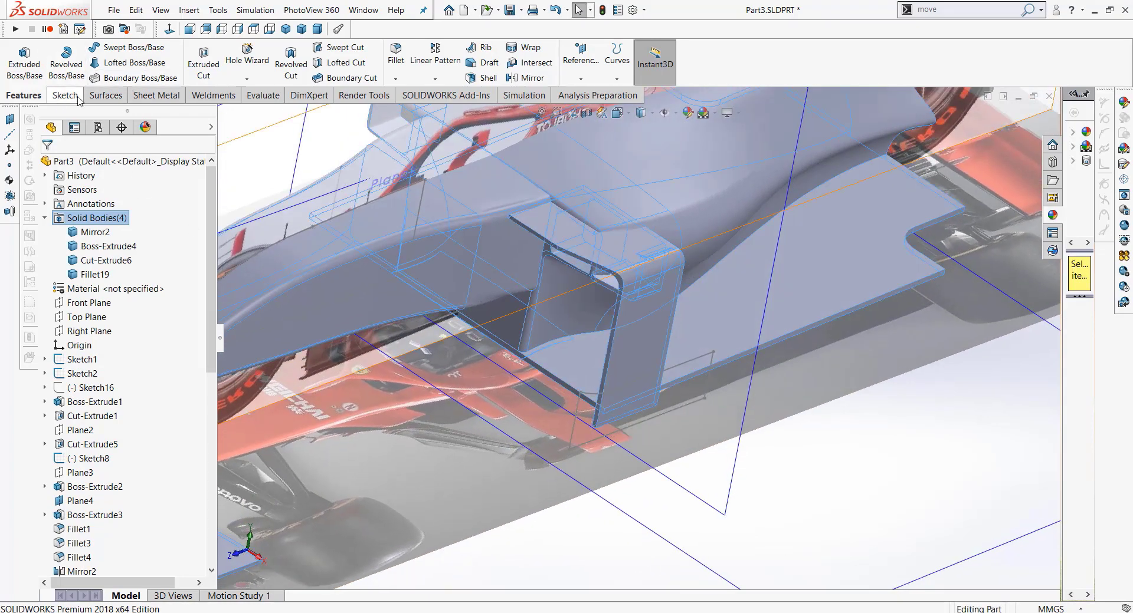
{"action": "left_click", "coordinate": [65, 95]}
{"action": "left_click", "coordinate": [23, 95]}
{"action": "left_click", "coordinate": [204, 62]}
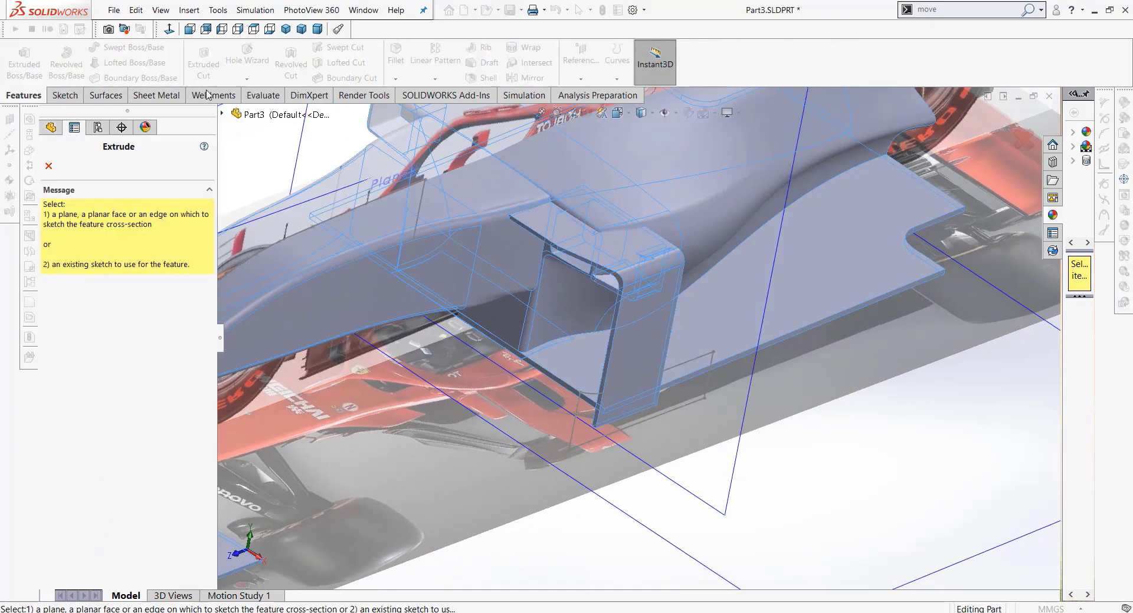
{"action": "left_click", "coordinate": [683, 406]}
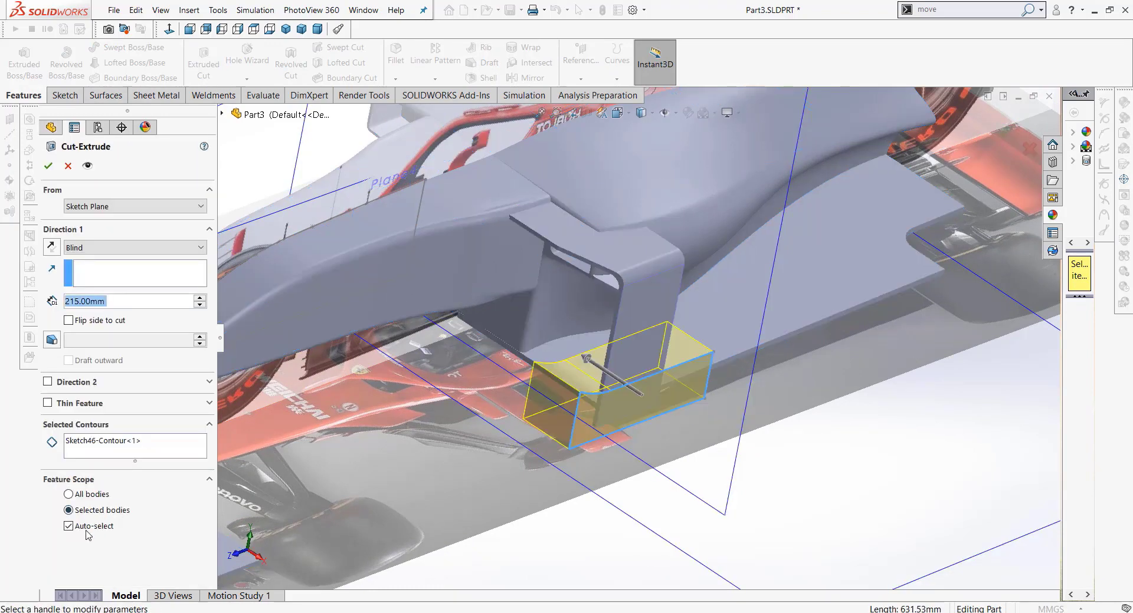
{"action": "left_click", "coordinate": [69, 526]}
{"action": "left_click", "coordinate": [651, 345]}
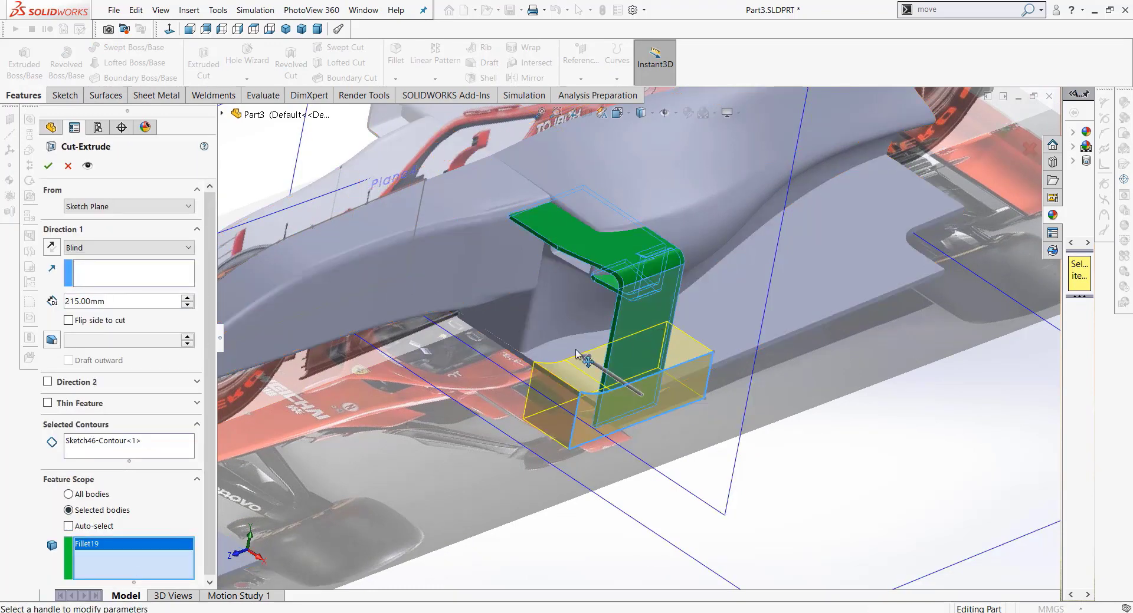
Step: Accept the cut to create Cut-Extrude11, then orbit around the trimmed fin to inspect it
{"action": "left_click", "coordinate": [52, 170]}
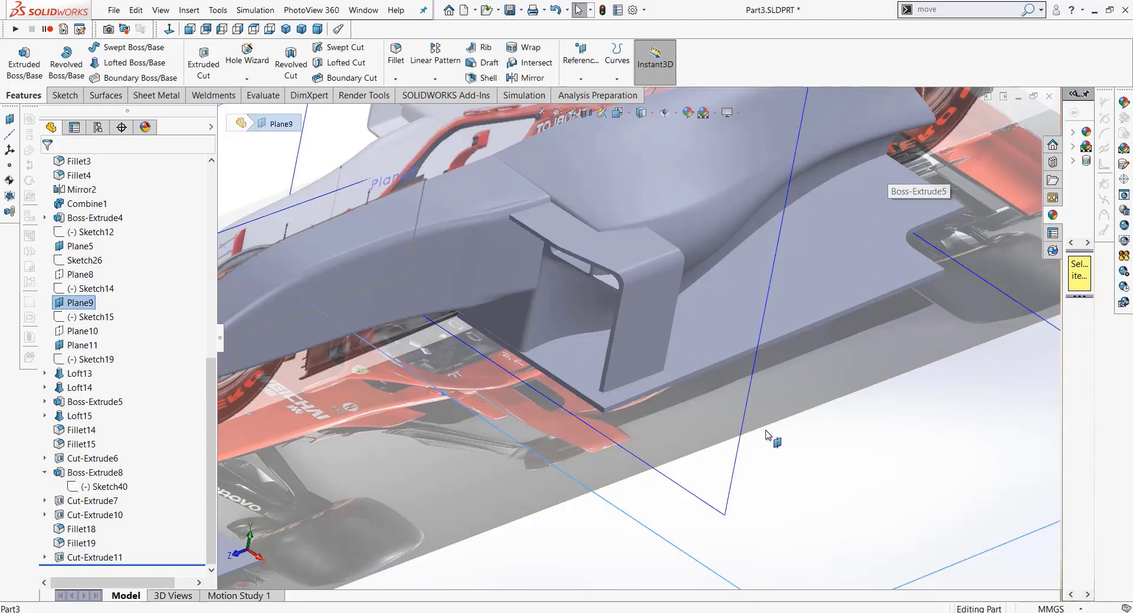
{"action": "middle_click_drag", "start_coordinate": [773, 440], "coordinate": [725, 347]}
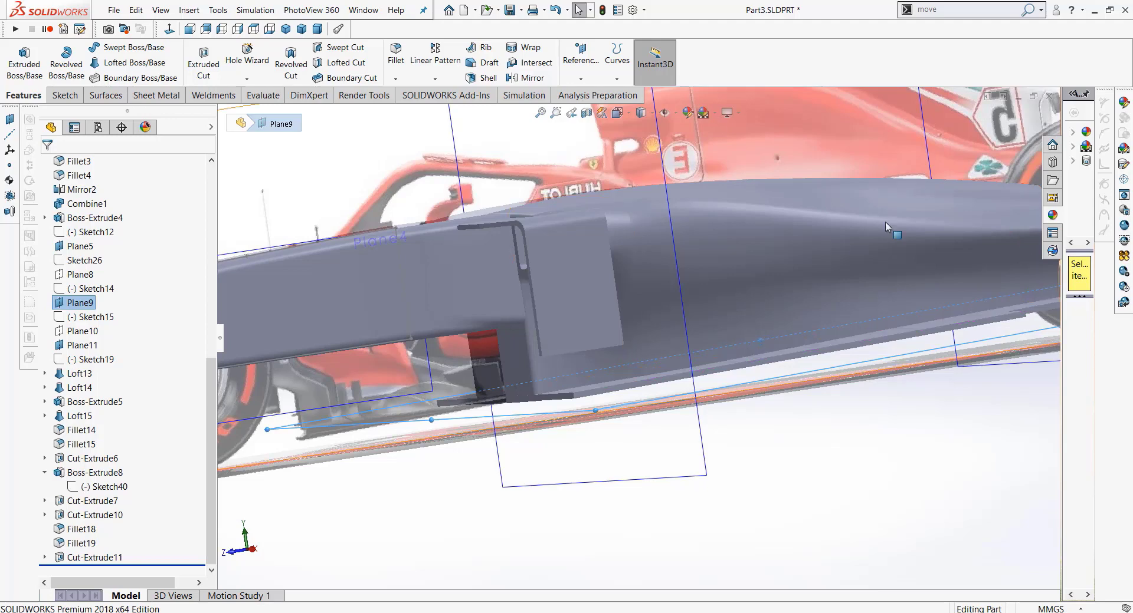
{"action": "scroll", "coordinate": [571, 407], "scroll_direction": "down", "scroll_amount": 5}
{"action": "scroll", "coordinate": [533, 402], "scroll_direction": "down", "scroll_amount": 2}
{"action": "middle_click_drag", "start_coordinate": [541, 410], "coordinate": [909, 215]}
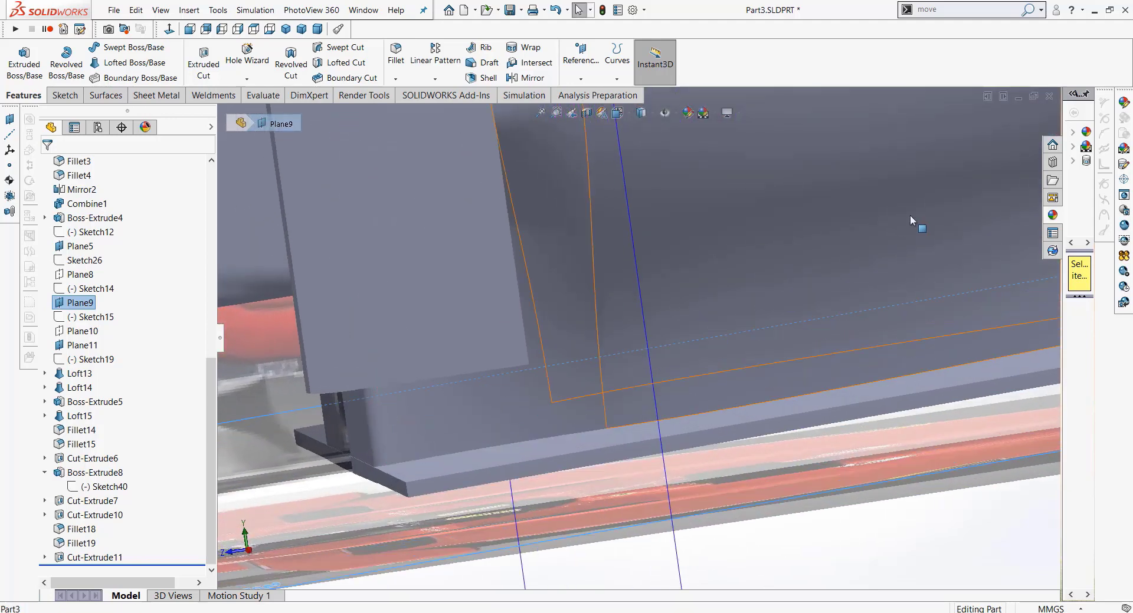
{"action": "key", "text": "f"}
{"action": "middle_click_drag", "start_coordinate": [861, 469], "coordinate": [885, 480]}
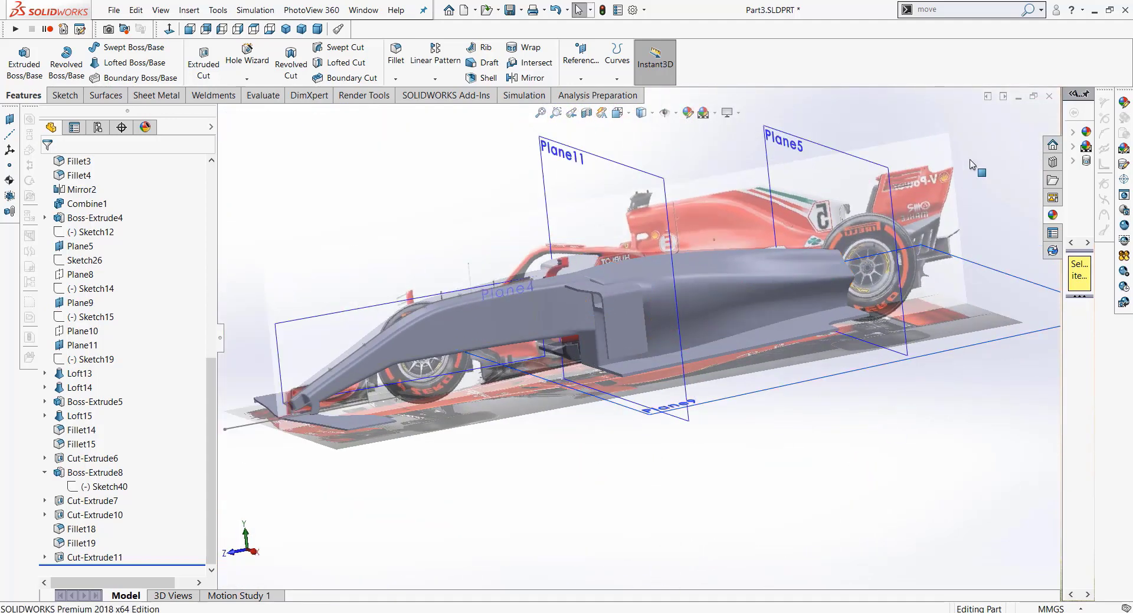
{"action": "scroll", "coordinate": [614, 334], "scroll_direction": "down", "scroll_amount": 3}
{"action": "scroll", "coordinate": [620, 339], "scroll_direction": "down", "scroll_amount": 3}
{"action": "scroll", "coordinate": [634, 347], "scroll_direction": "down", "scroll_amount": 3}
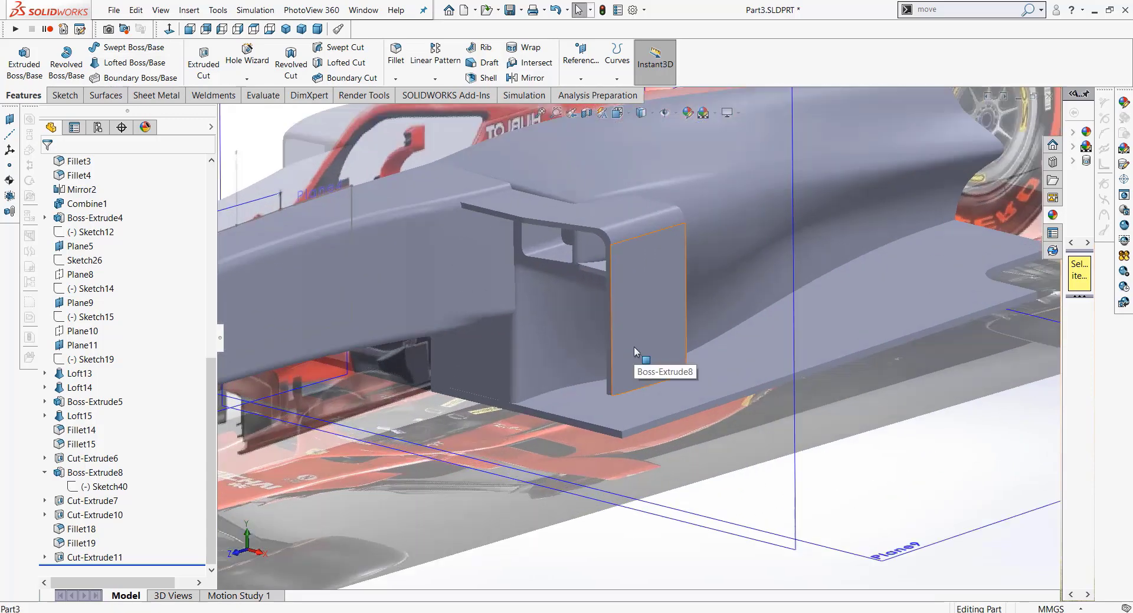
{"action": "scroll", "coordinate": [651, 346], "scroll_direction": "down", "scroll_amount": 2}
{"action": "middle_click_drag", "start_coordinate": [651, 346], "coordinate": [604, 331]}
Step: Start Sketch47 on the fin's broad face and hide all solid bodies
{"action": "left_click", "coordinate": [603, 331]}
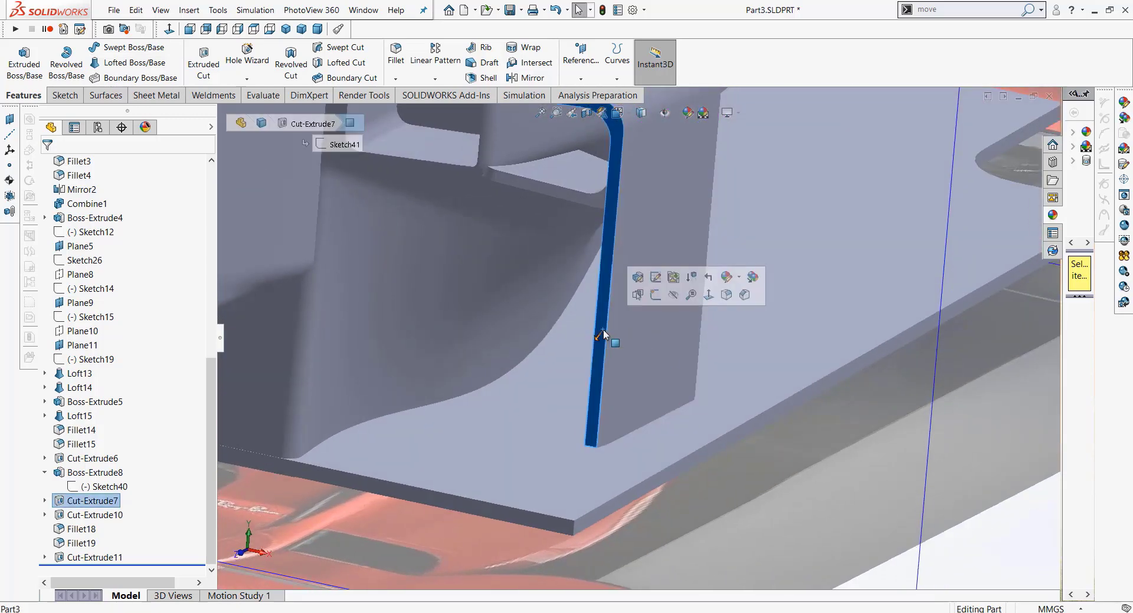
{"action": "left_click", "coordinate": [652, 351]}
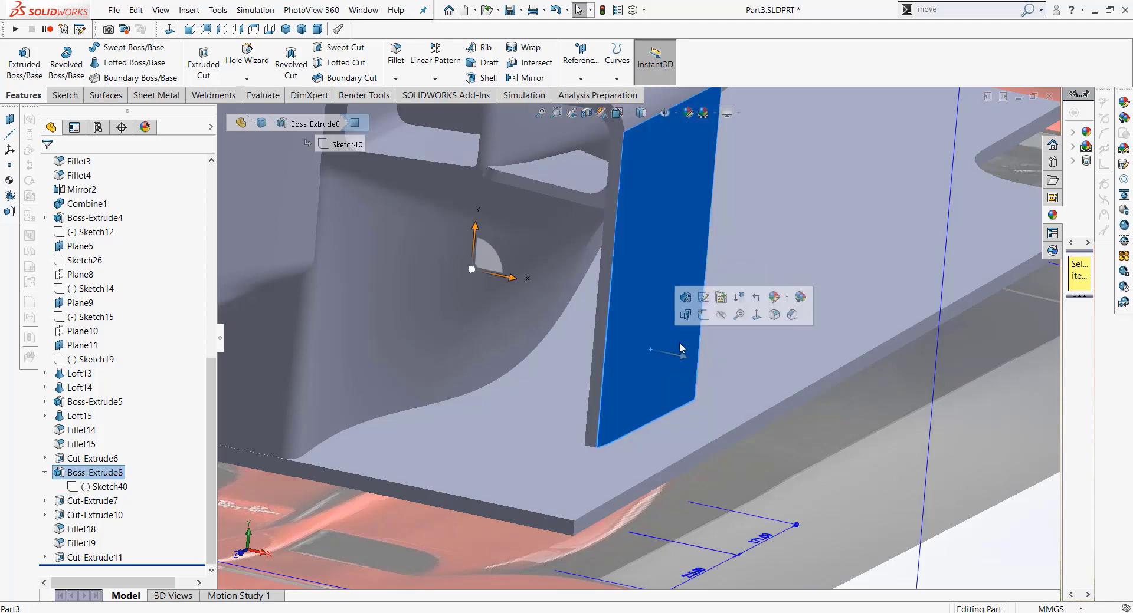
{"action": "left_click", "coordinate": [702, 315]}
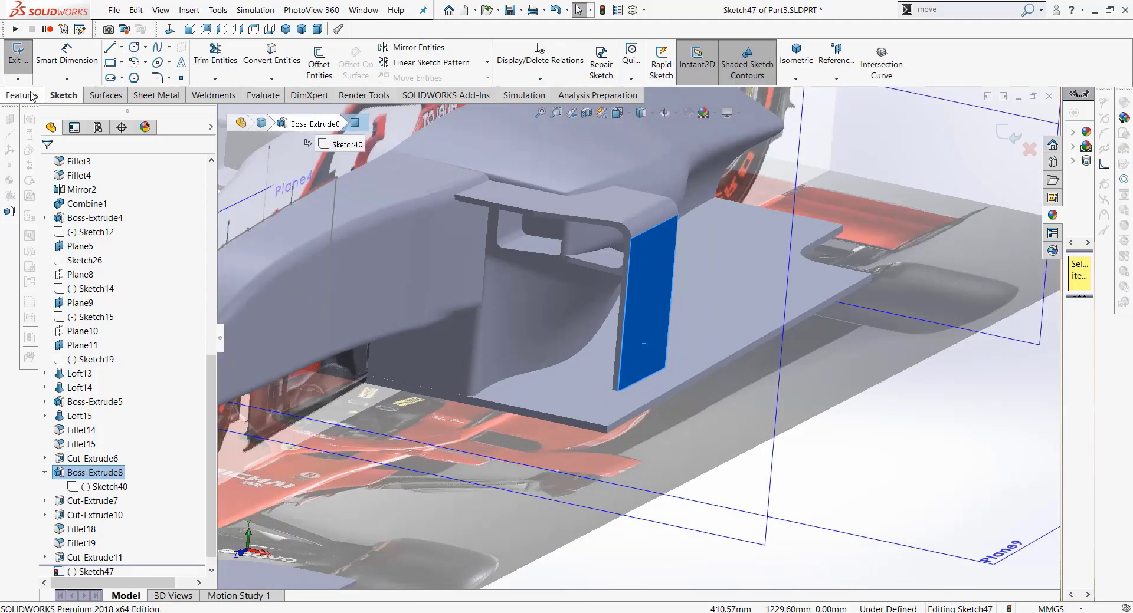
{"action": "left_click", "coordinate": [33, 96]}
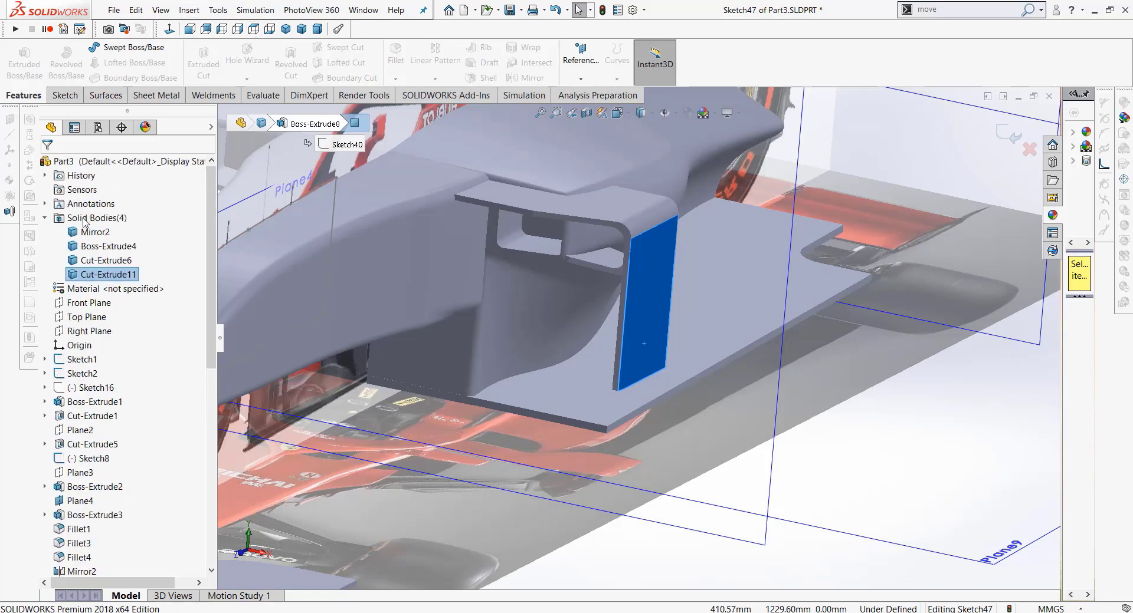
{"action": "left_click", "coordinate": [87, 218]}
{"action": "left_click", "coordinate": [95, 204]}
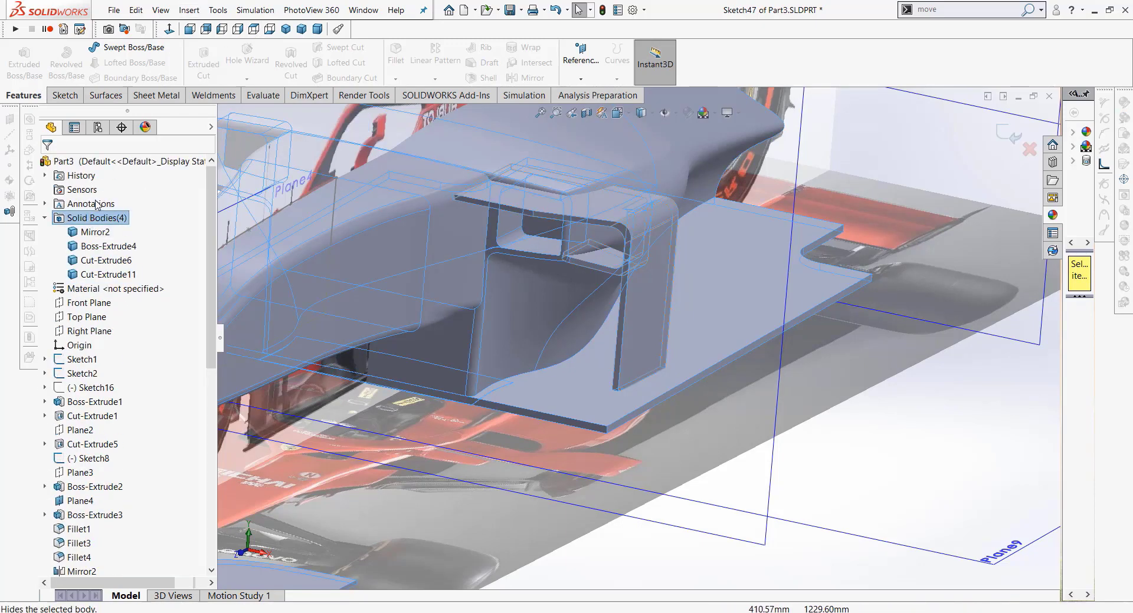
Step: Check the sketch in Right and Isometric views, then exit Sketch47
{"action": "left_click", "coordinate": [237, 29]}
{"action": "scroll", "coordinate": [603, 356], "scroll_direction": "down", "scroll_amount": 3}
{"action": "scroll", "coordinate": [603, 356], "scroll_direction": "down", "scroll_amount": 4}
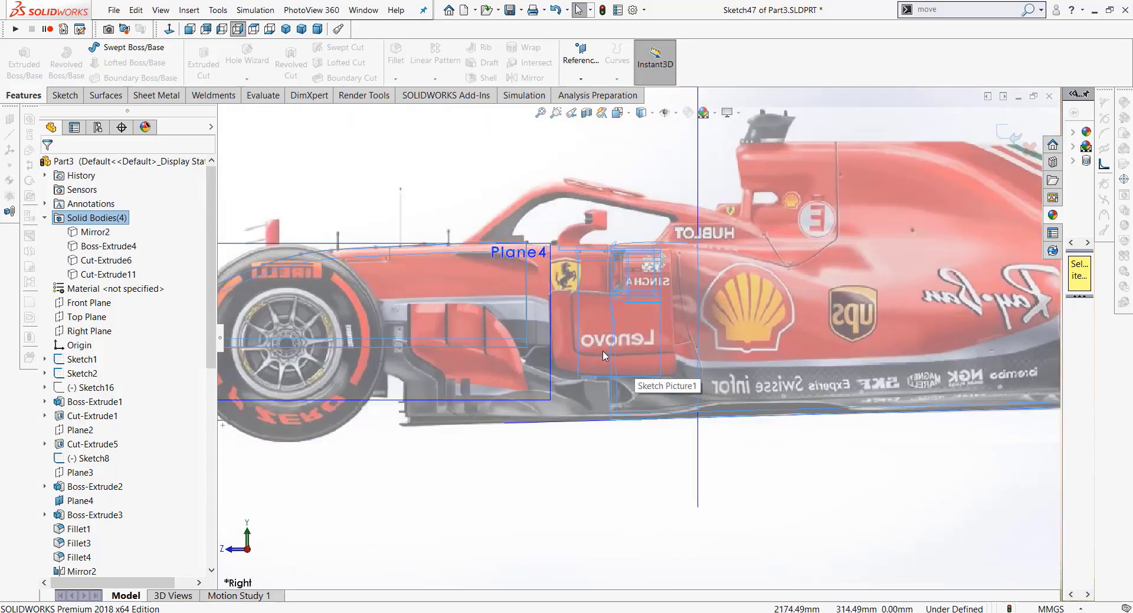
{"action": "scroll", "coordinate": [603, 356], "scroll_direction": "down", "scroll_amount": 3}
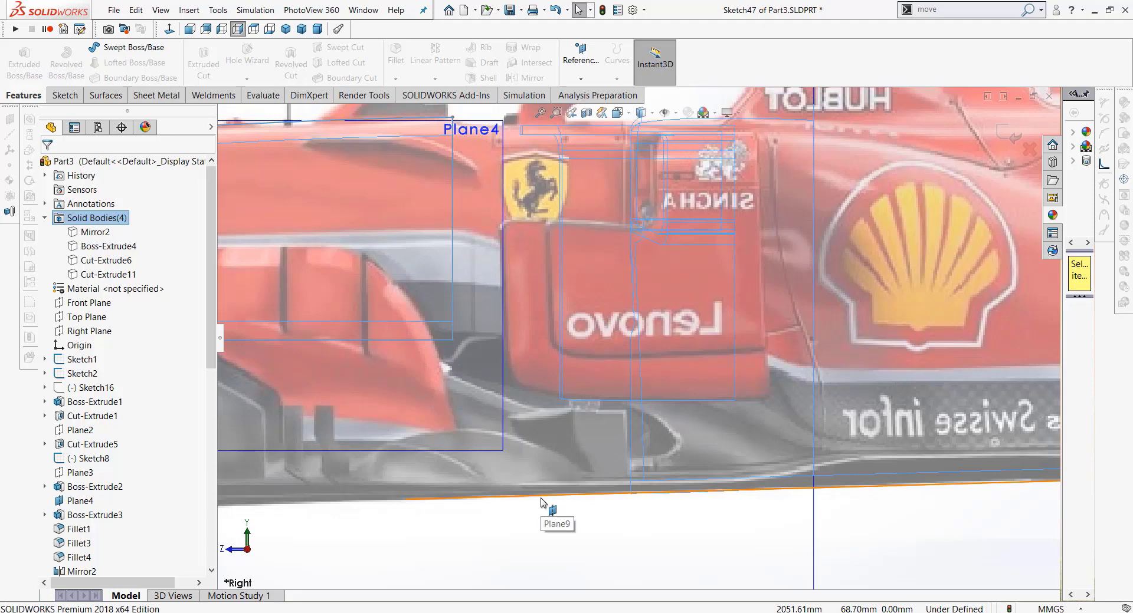
{"action": "key", "text": "ctrl+7"}
{"action": "left_click", "coordinate": [653, 373]}
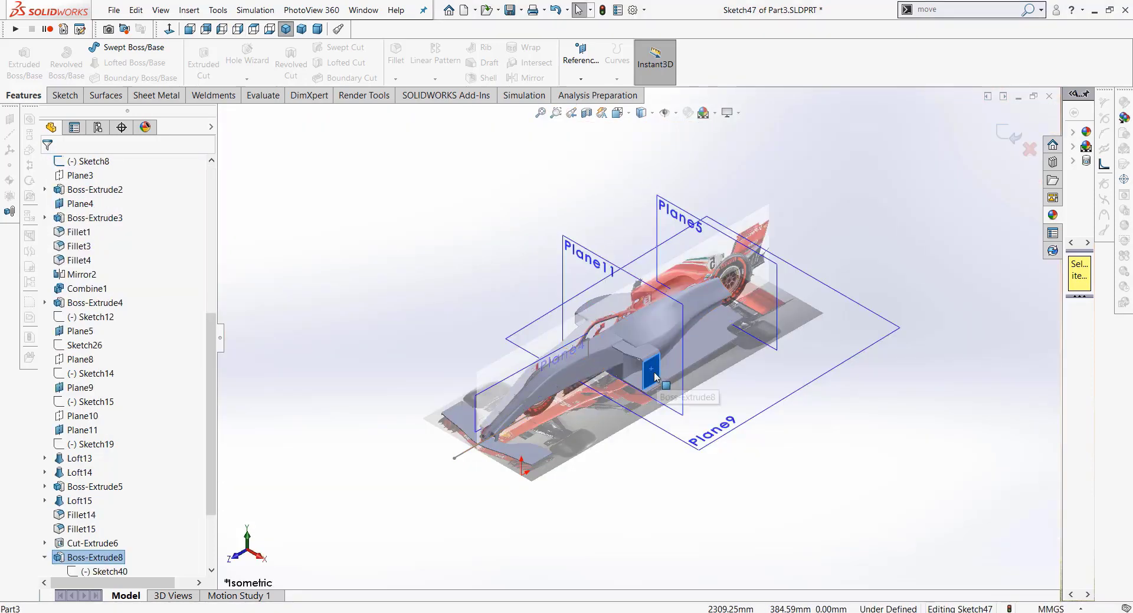
{"action": "left_click", "coordinate": [71, 95]}
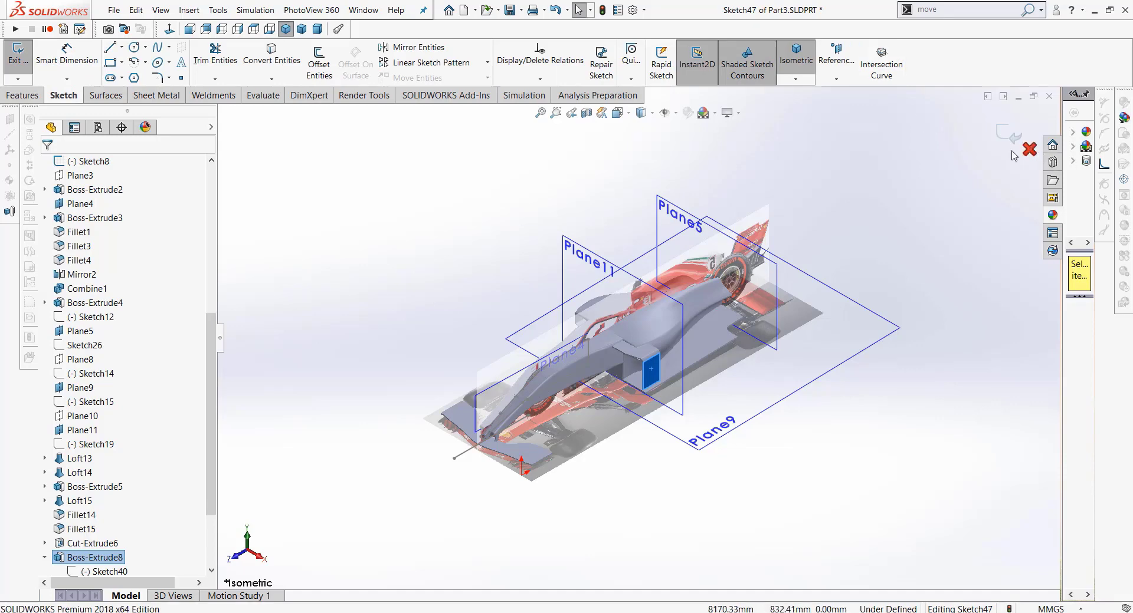
{"action": "left_click", "coordinate": [1029, 149]}
Step: Discard Sketch47 and start Sketch48 on the fin face, viewed from the right side
{"action": "left_click", "coordinate": [589, 321]}
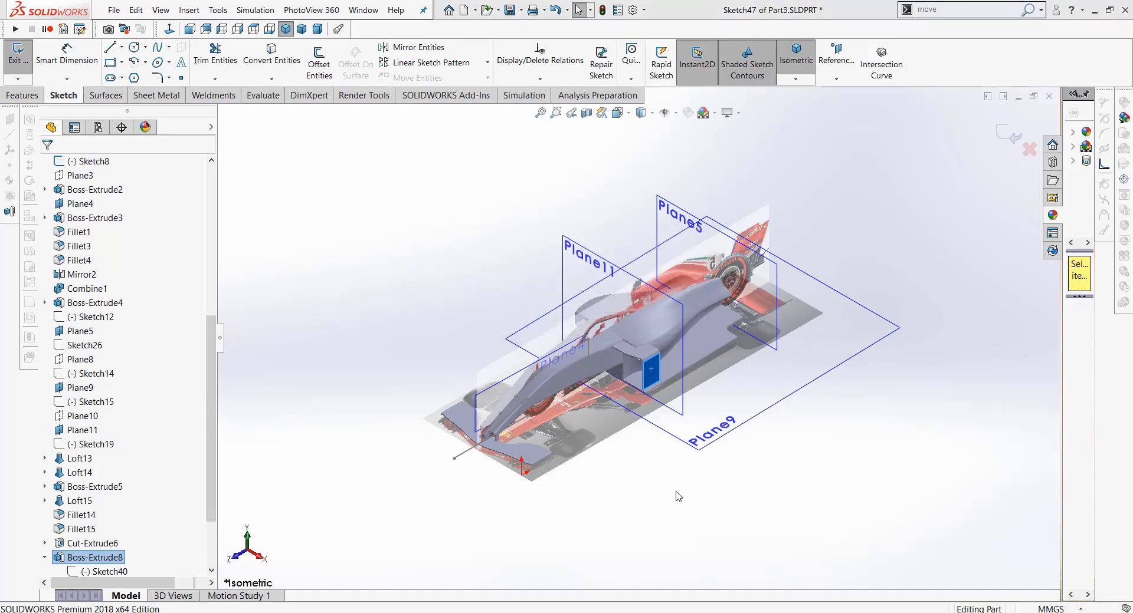
{"action": "left_click", "coordinate": [651, 377]}
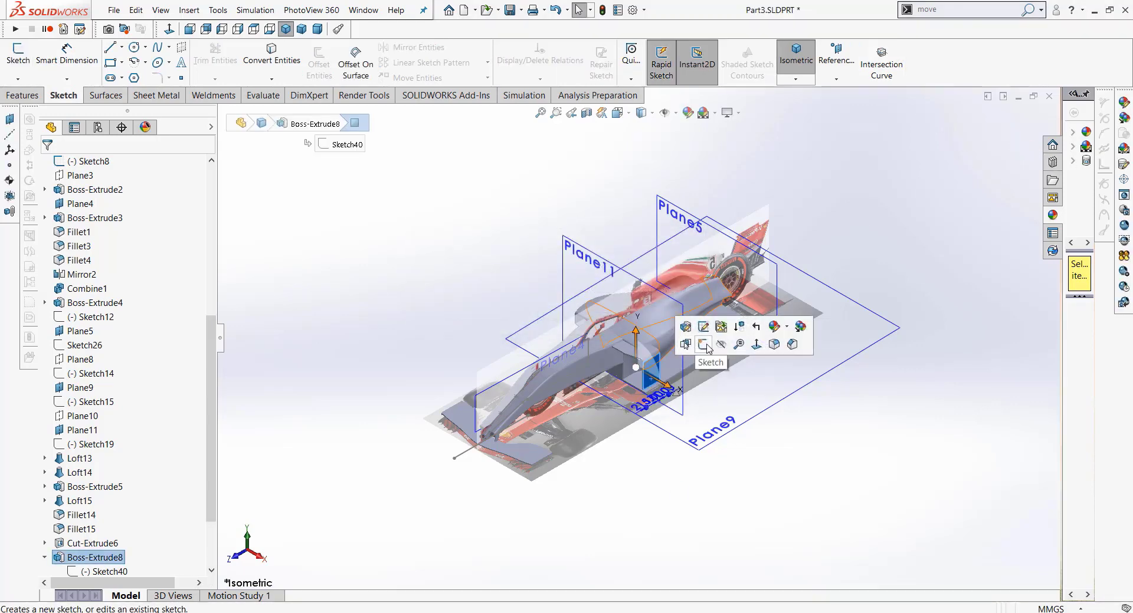
{"action": "left_click", "coordinate": [706, 344]}
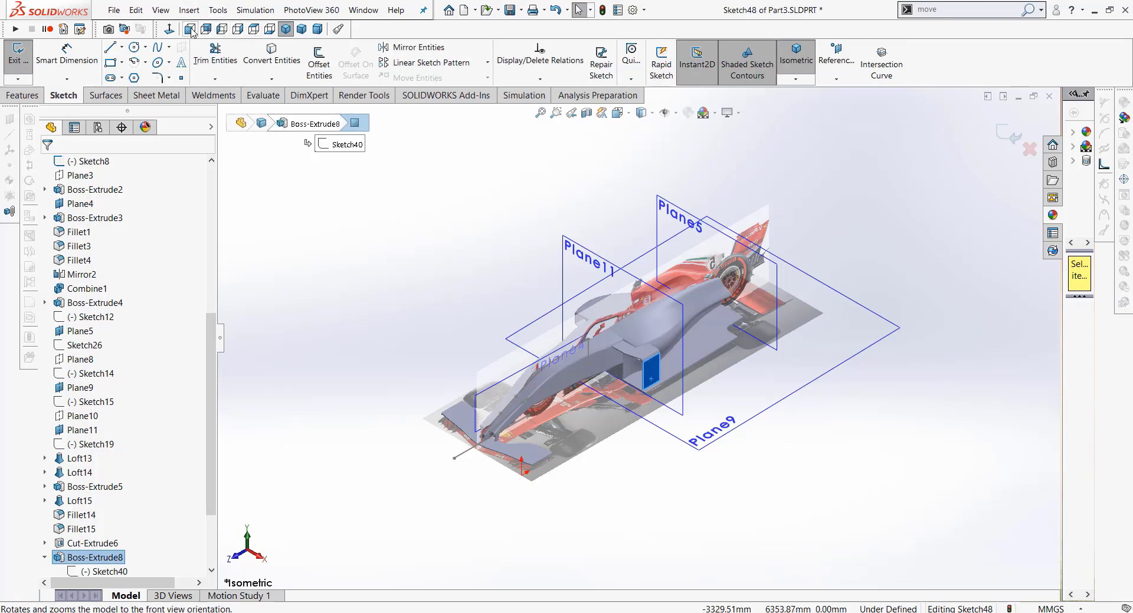
{"action": "left_click", "coordinate": [237, 31]}
{"action": "scroll", "coordinate": [614, 353], "scroll_direction": "down", "scroll_amount": 3}
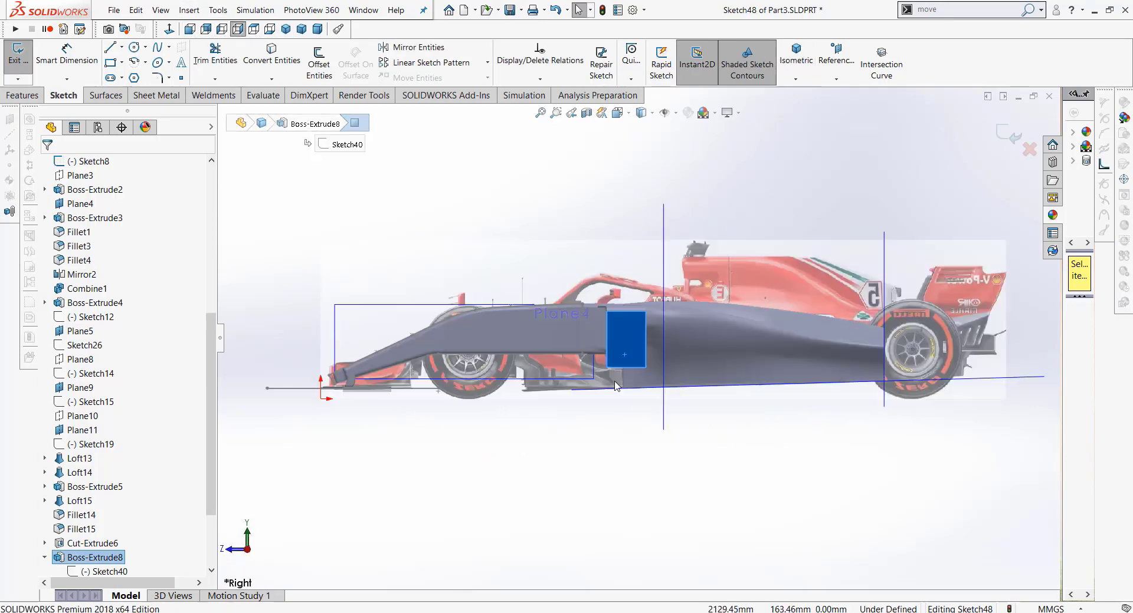
{"action": "scroll", "coordinate": [614, 353], "scroll_direction": "down", "scroll_amount": 4}
Step: Hide the nose body to reveal the reference image behind the fin
{"action": "right_click", "coordinate": [416, 277]}
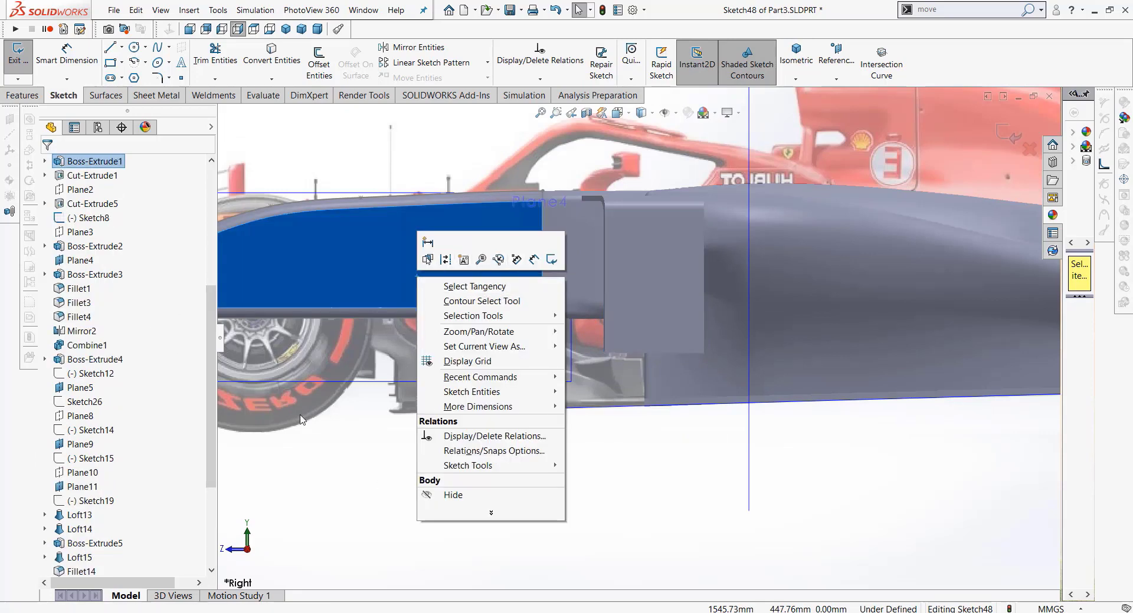
{"action": "left_click", "coordinate": [452, 496]}
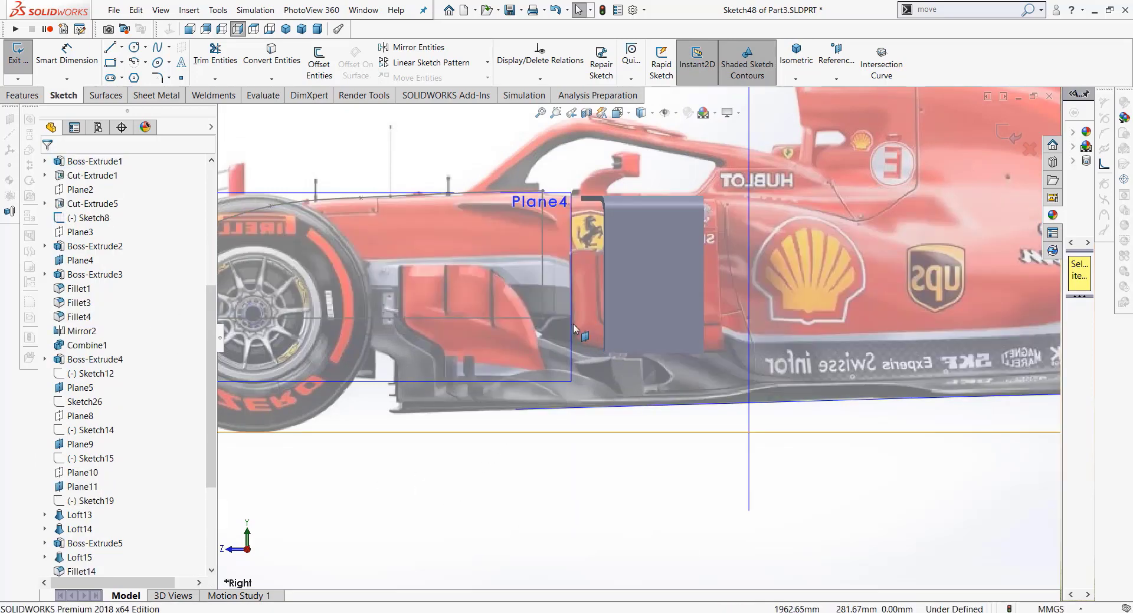
{"action": "scroll", "coordinate": [573, 323], "scroll_direction": "down", "scroll_amount": 3}
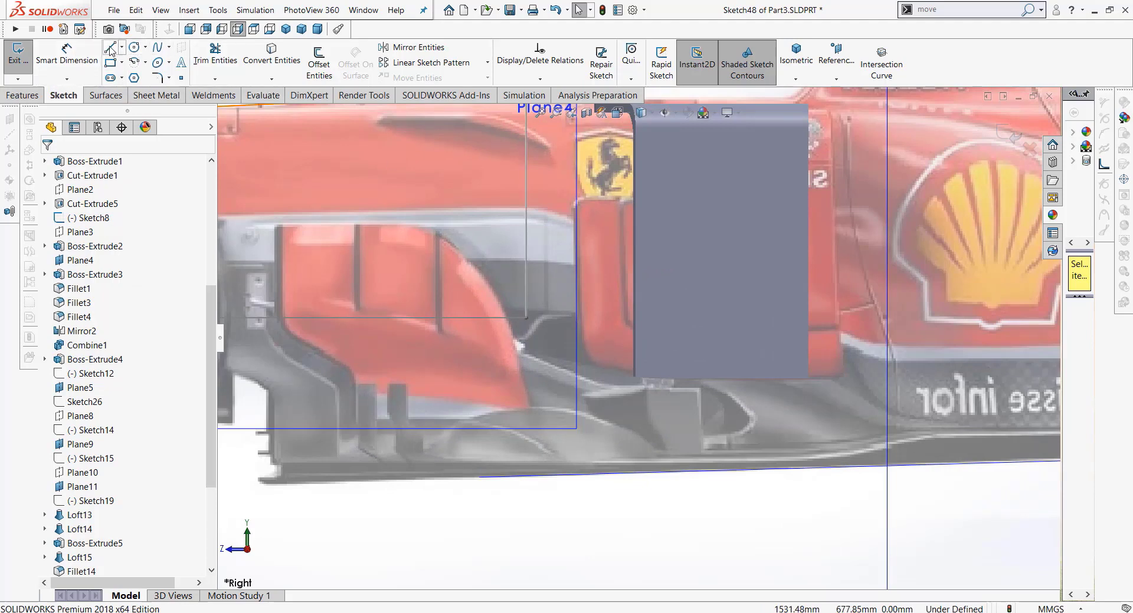
{"action": "left_click", "coordinate": [121, 47]}
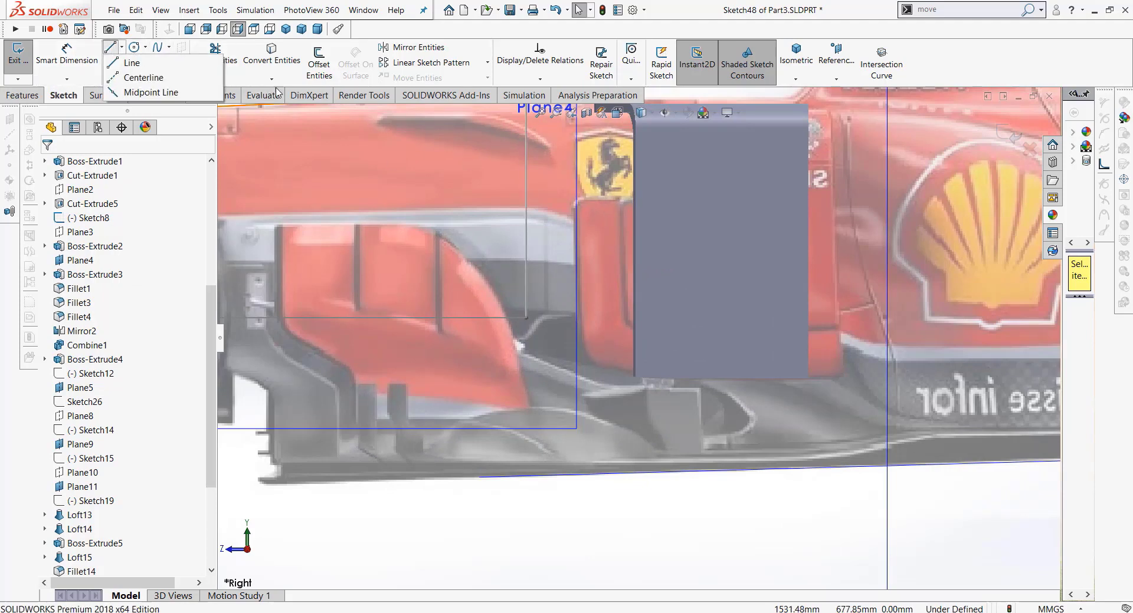
Step: Trace a narrow three-sided line outline (top, vertical, bottom) ending at the fin's front edge
{"action": "left_click", "coordinate": [112, 50]}
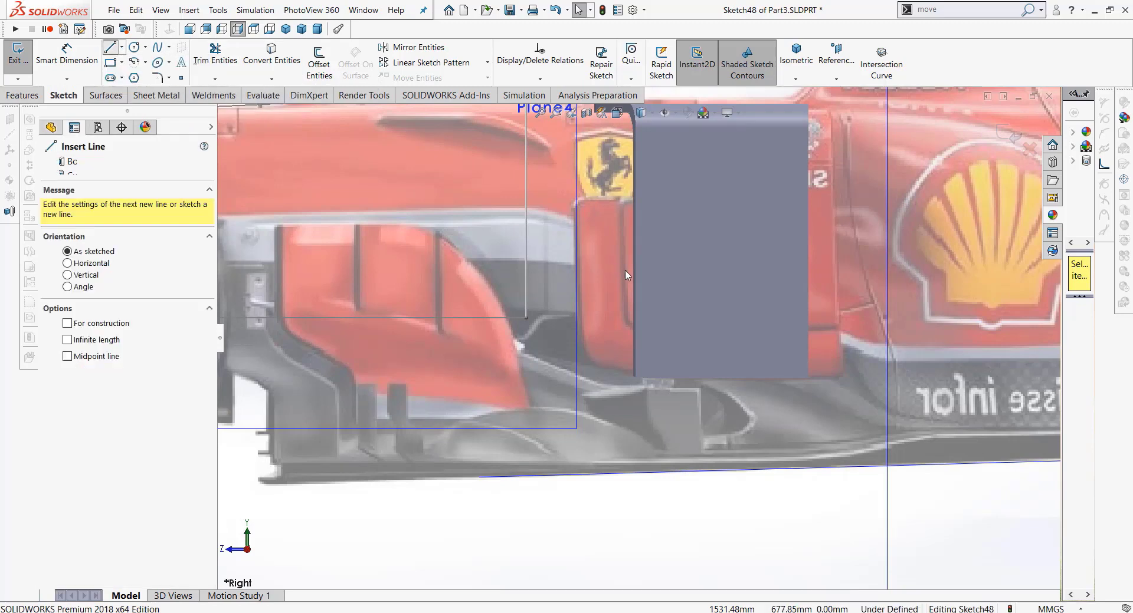
{"action": "left_click", "coordinate": [635, 201]}
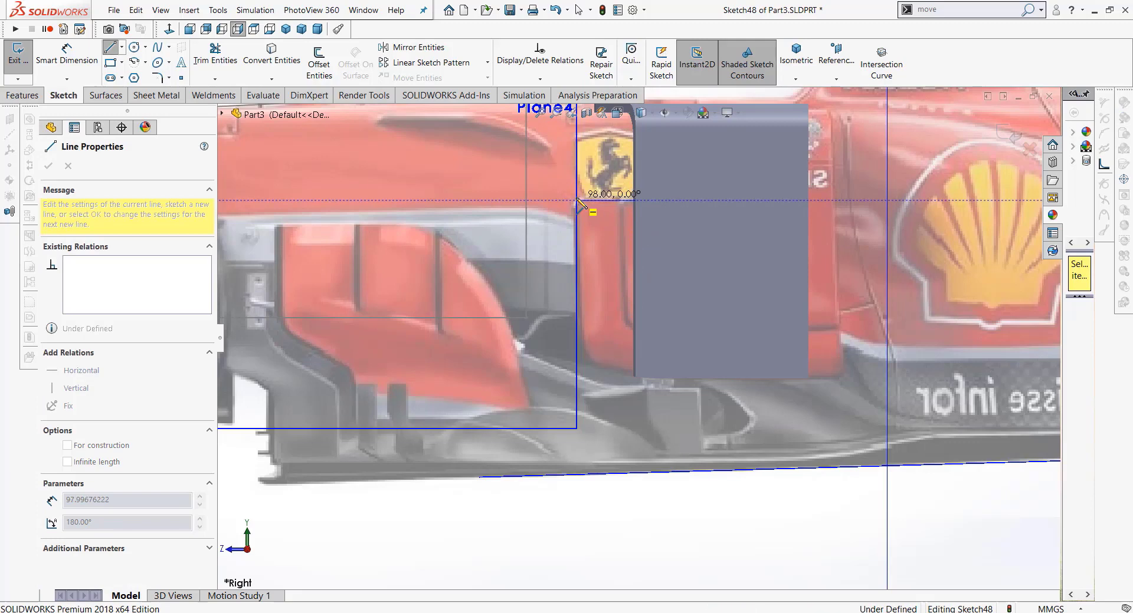
{"action": "left_click", "coordinate": [576, 201]}
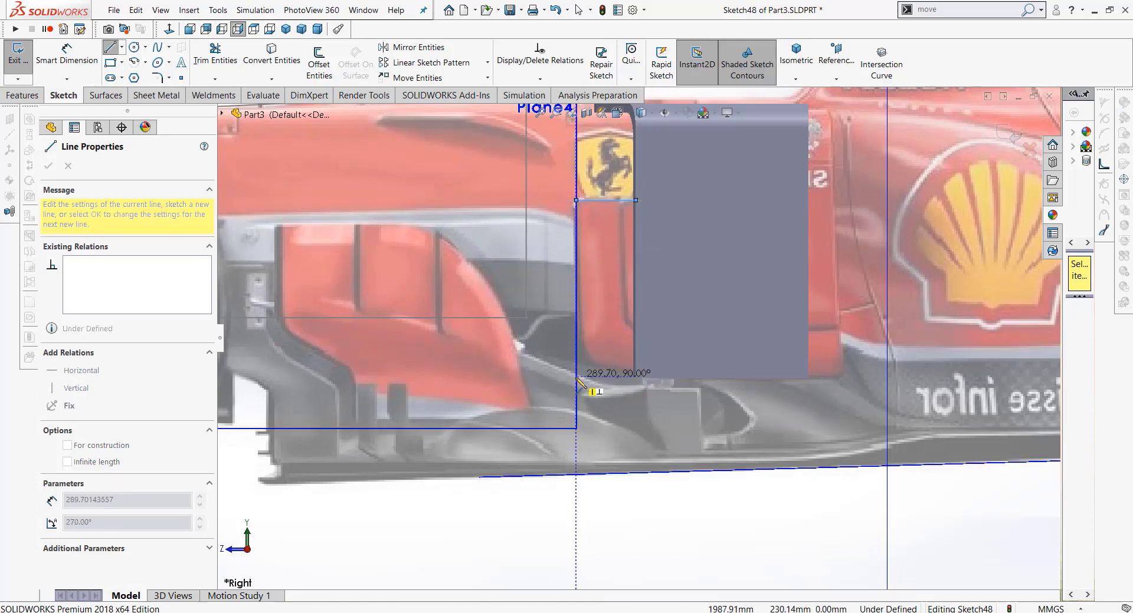
{"action": "left_click", "coordinate": [576, 376]}
{"action": "left_click", "coordinate": [635, 375]}
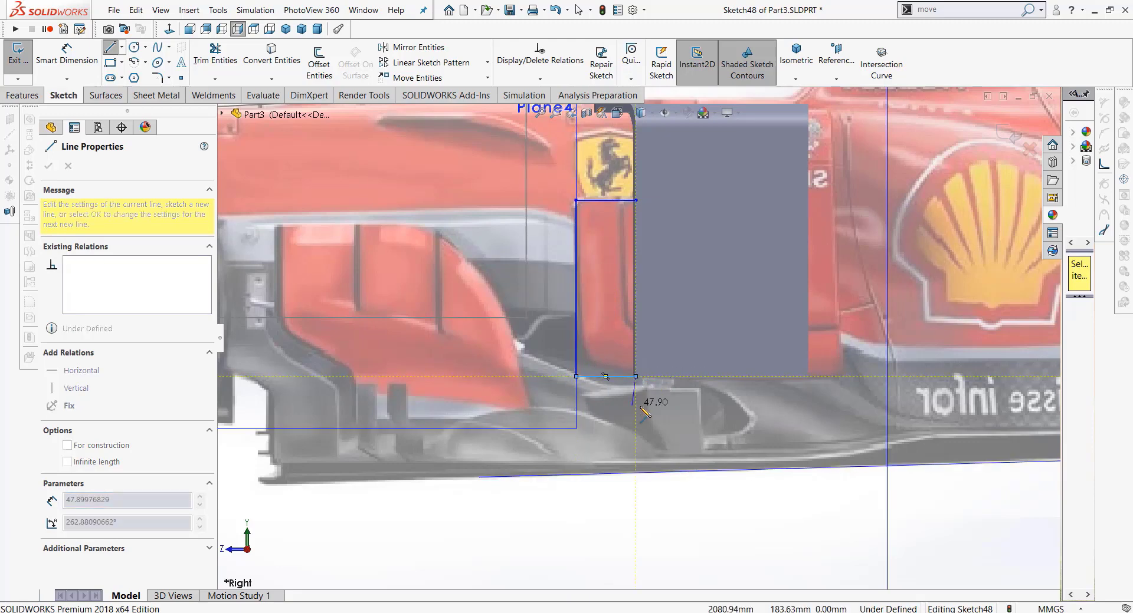
{"action": "right_click", "coordinate": [633, 405]}
{"action": "left_click", "coordinate": [660, 412]}
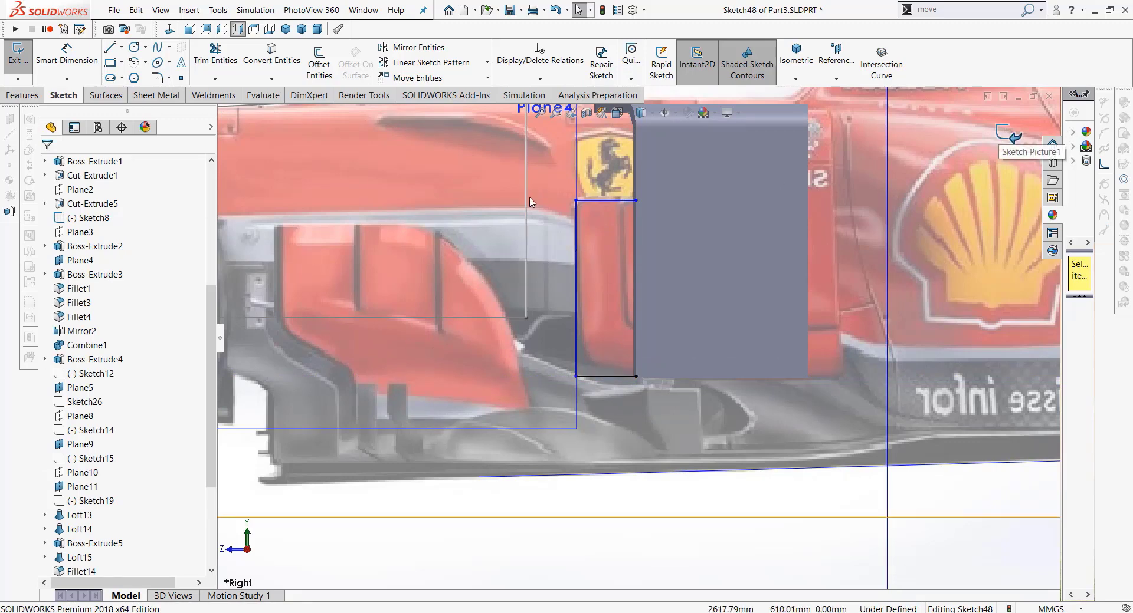
{"action": "left_click", "coordinate": [158, 79]}
Step: Try a 170 mm fillet on the top-left corner and dismiss the radius-too-large warning
{"action": "scroll", "coordinate": [561, 202], "scroll_direction": "down", "scroll_amount": 4}
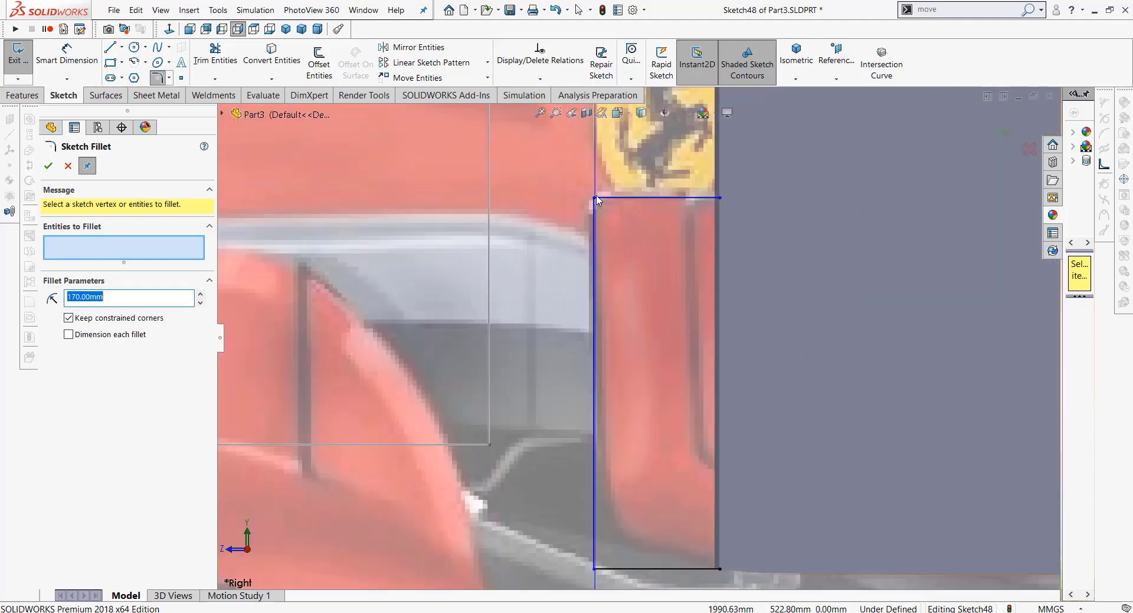
{"action": "left_click", "coordinate": [594, 200]}
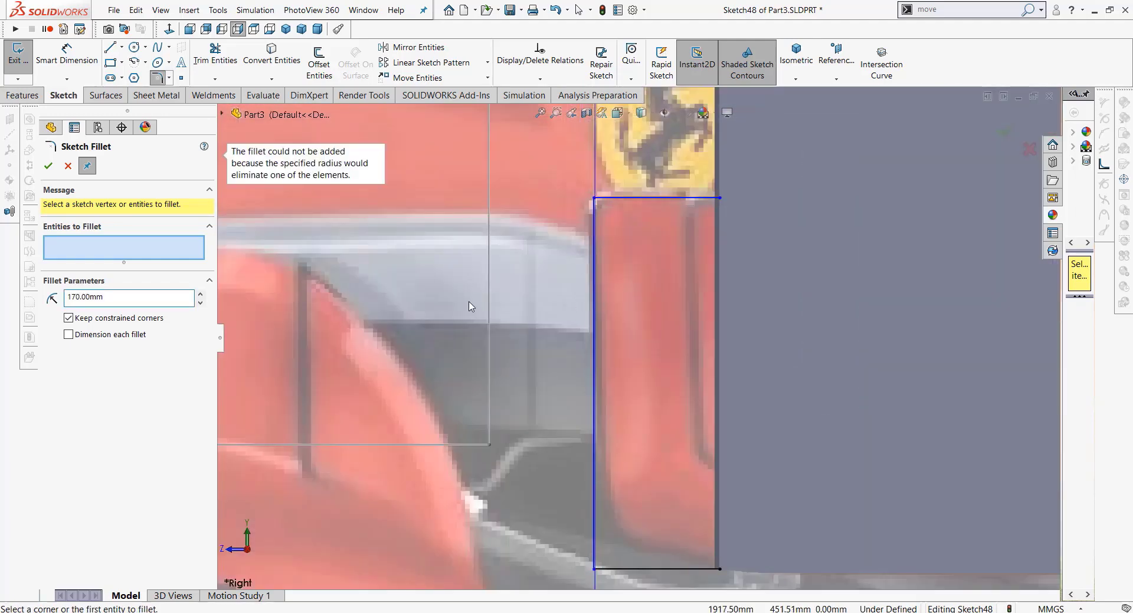
{"action": "left_click", "coordinate": [595, 202]}
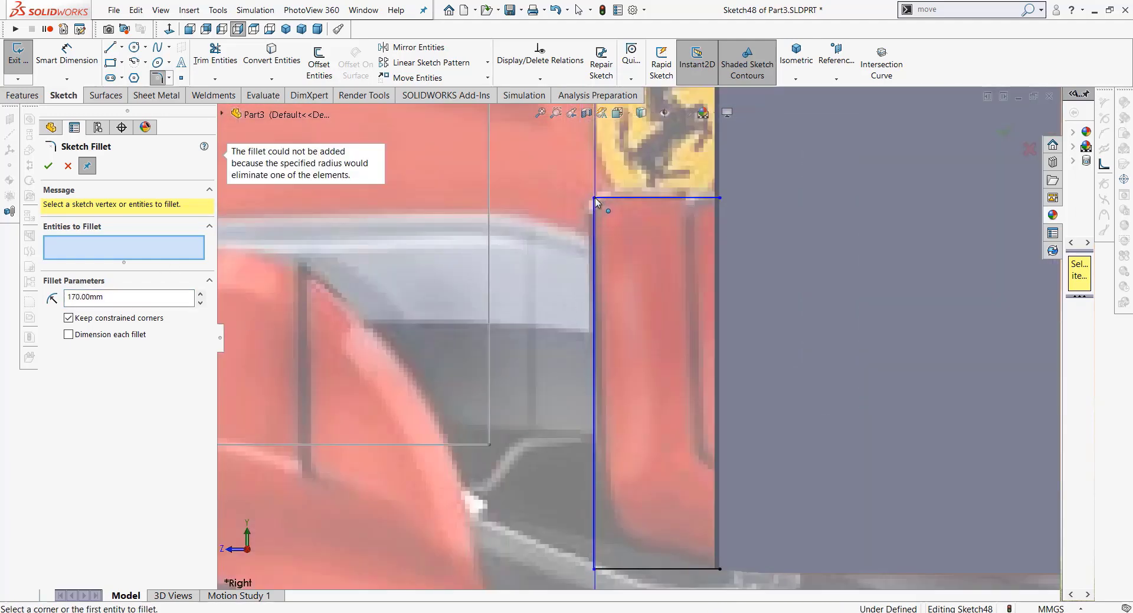
{"action": "left_click", "coordinate": [595, 202]}
{"action": "left_click", "coordinate": [598, 200]}
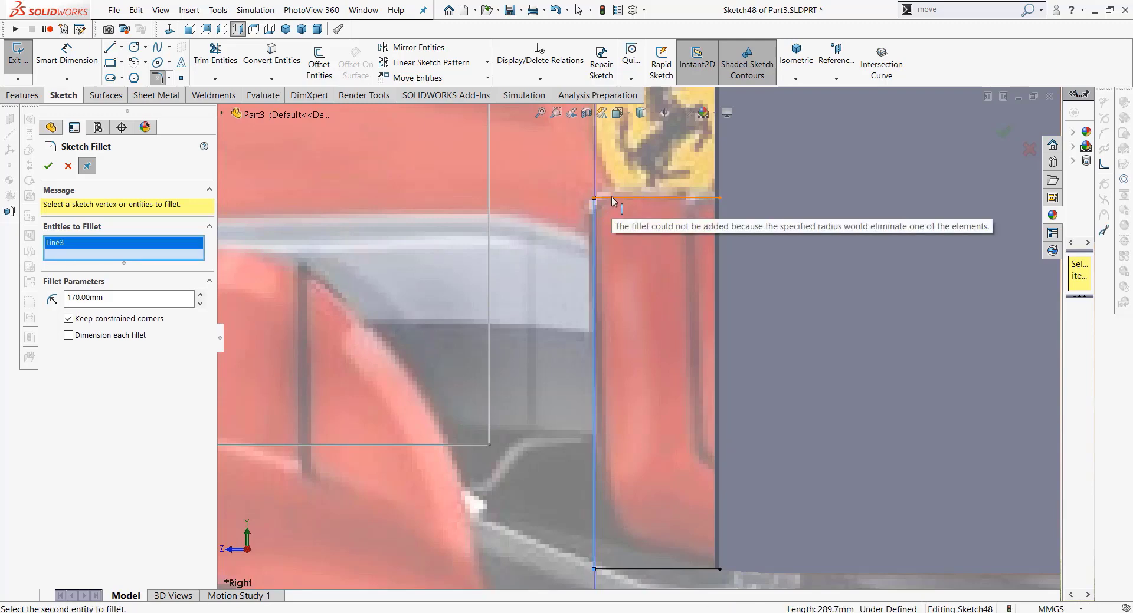
{"action": "left_click", "coordinate": [200, 303]}
{"action": "type", "text": "10"}
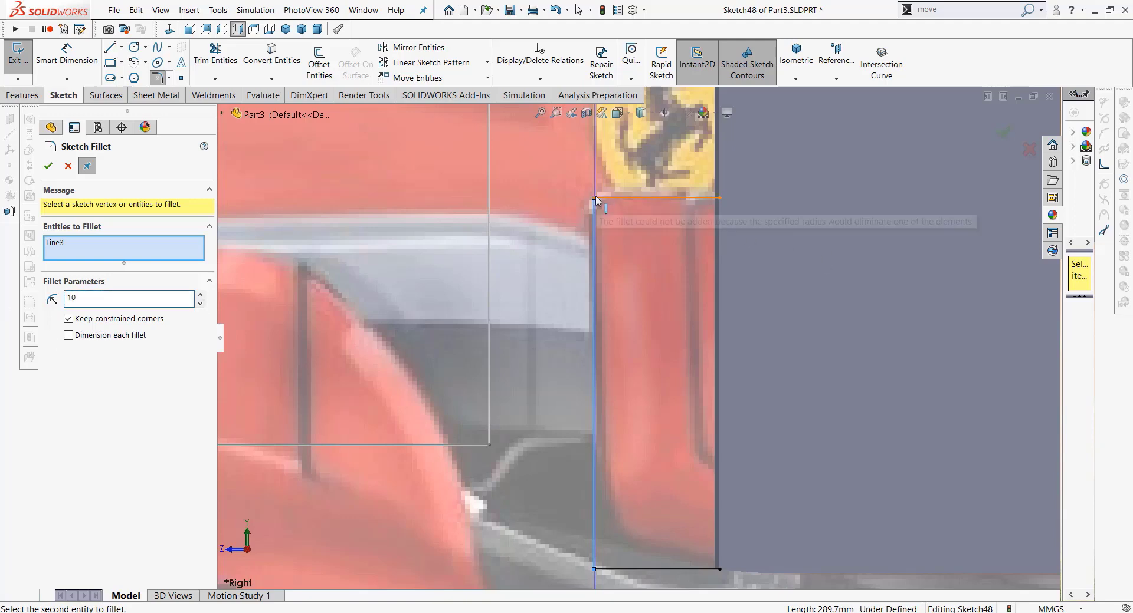
Step: Fillet the top-left and bottom-left corners, then delete the second fillet, Fillet<2>
{"action": "left_click", "coordinate": [594, 214]}
{"action": "scroll", "coordinate": [593, 525], "scroll_direction": "up", "scroll_amount": 2}
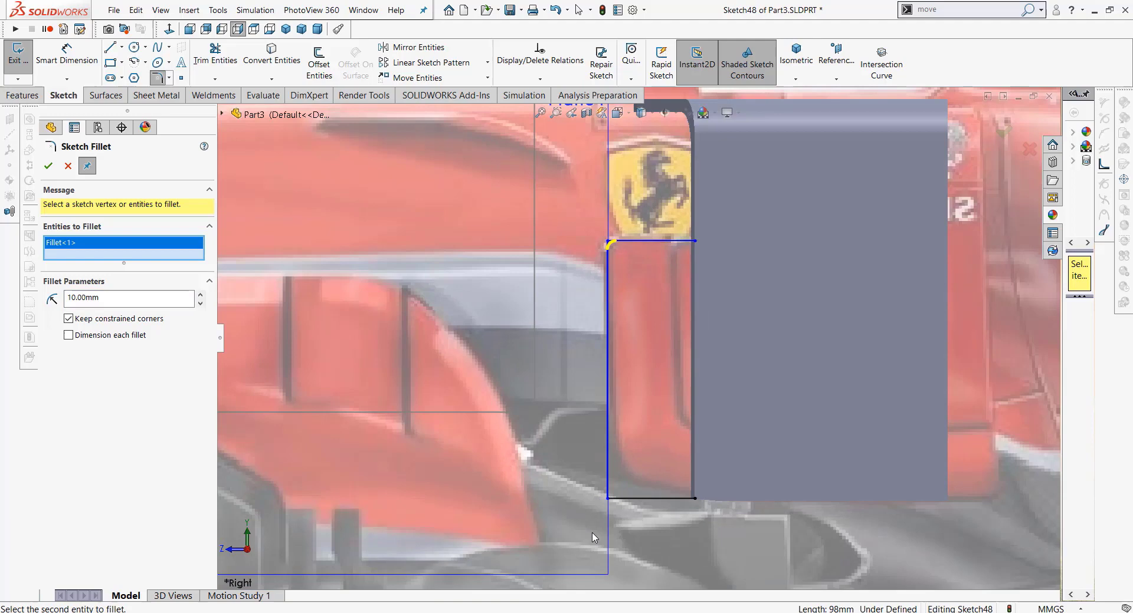
{"action": "left_click", "coordinate": [612, 502]}
{"action": "left_click", "coordinate": [608, 497]}
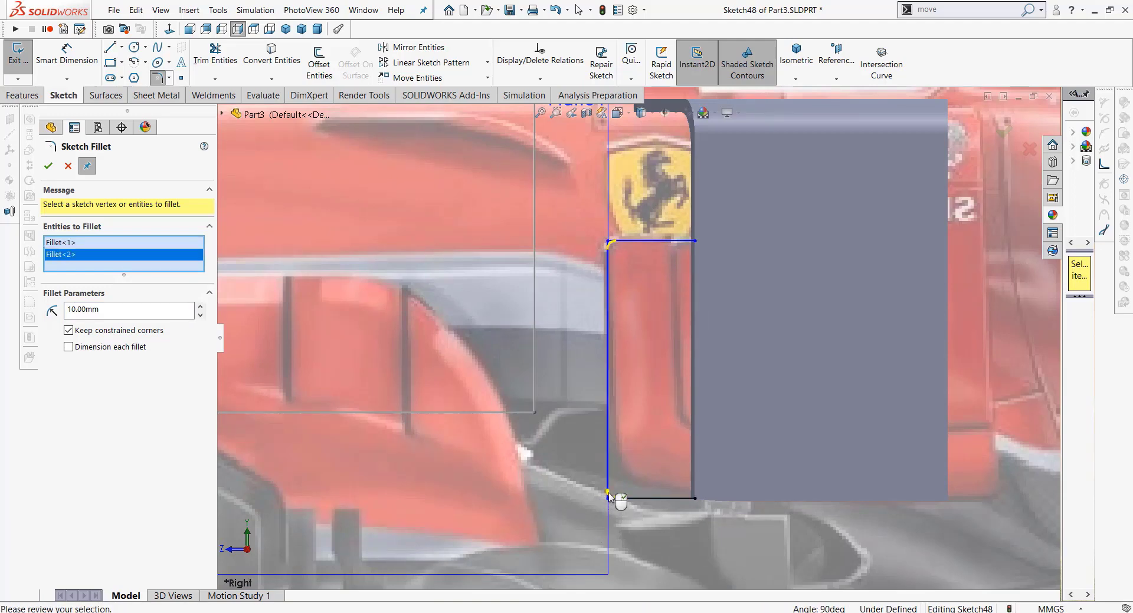
{"action": "left_click", "coordinate": [200, 308]}
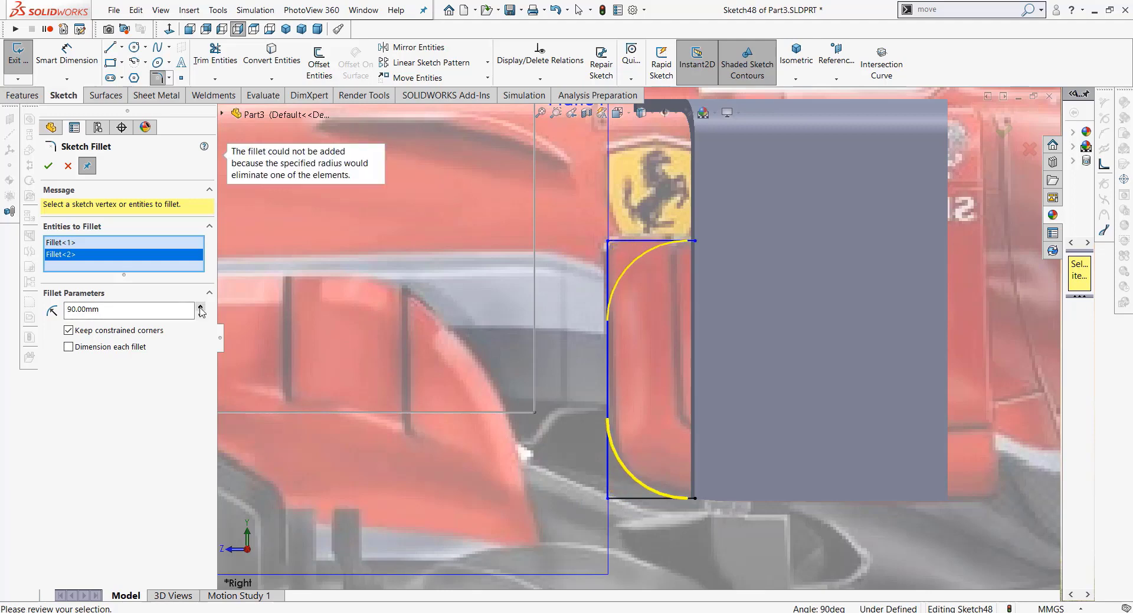
{"action": "right_click", "coordinate": [147, 272]}
{"action": "left_click", "coordinate": [177, 281]}
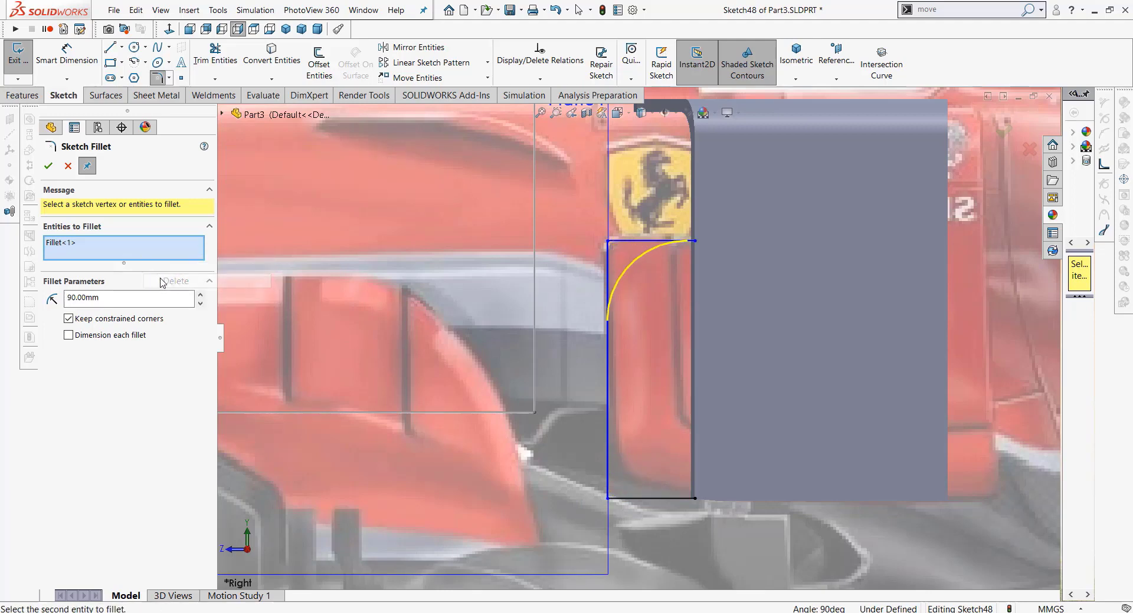
Step: Close the bracket profile with a horizontal bottom line joining its lower corners
{"action": "key", "text": "Escape"}
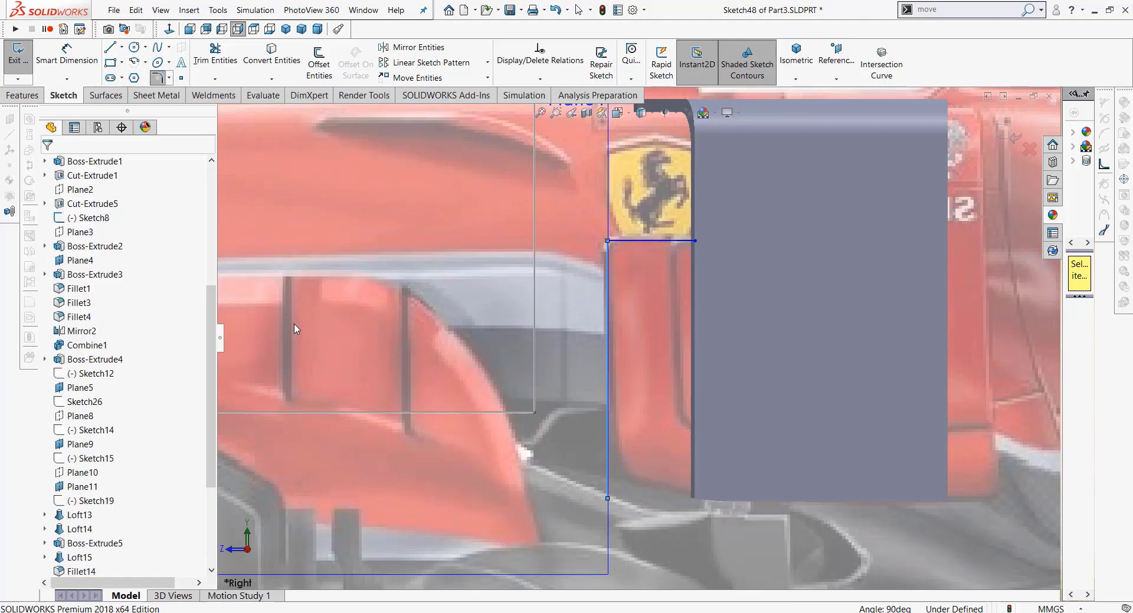
{"action": "left_click", "coordinate": [608, 425]}
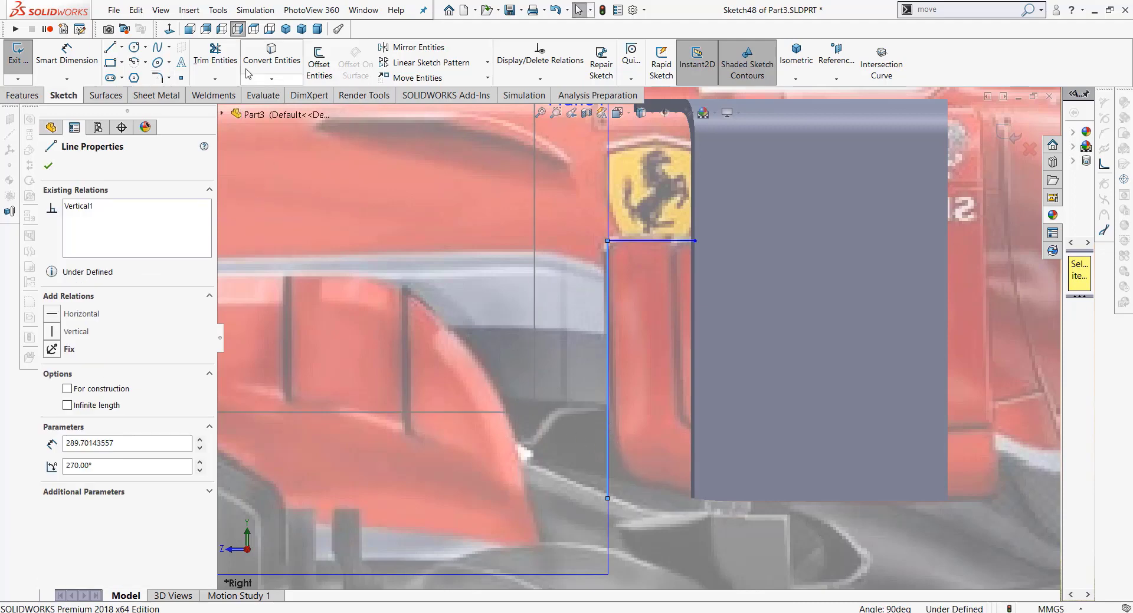
{"action": "left_click", "coordinate": [110, 47]}
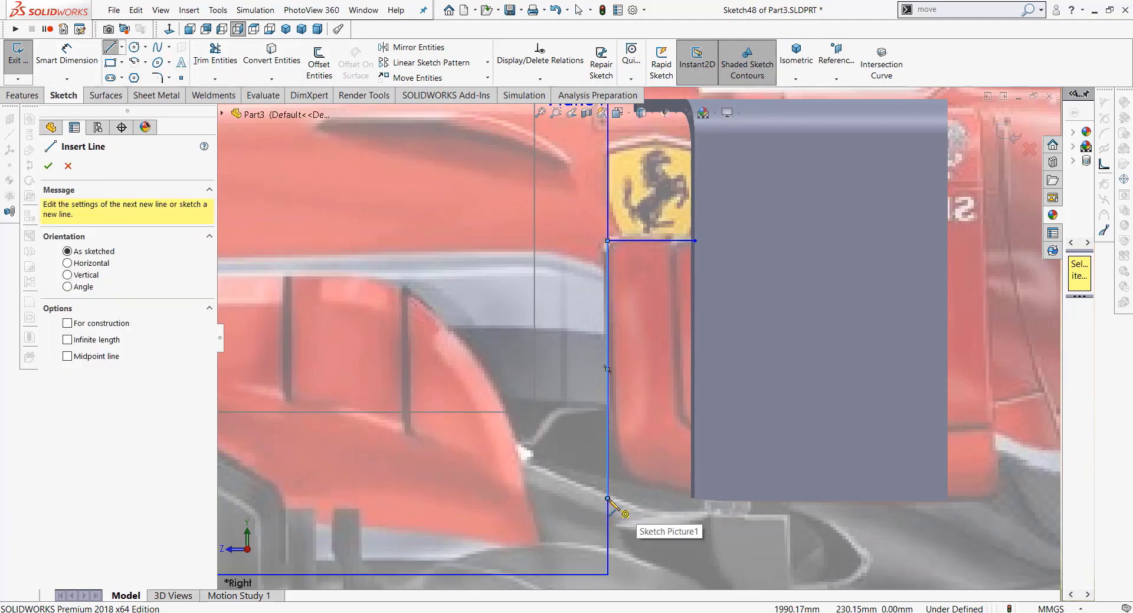
{"action": "left_click", "coordinate": [608, 498]}
{"action": "left_click", "coordinate": [694, 498]}
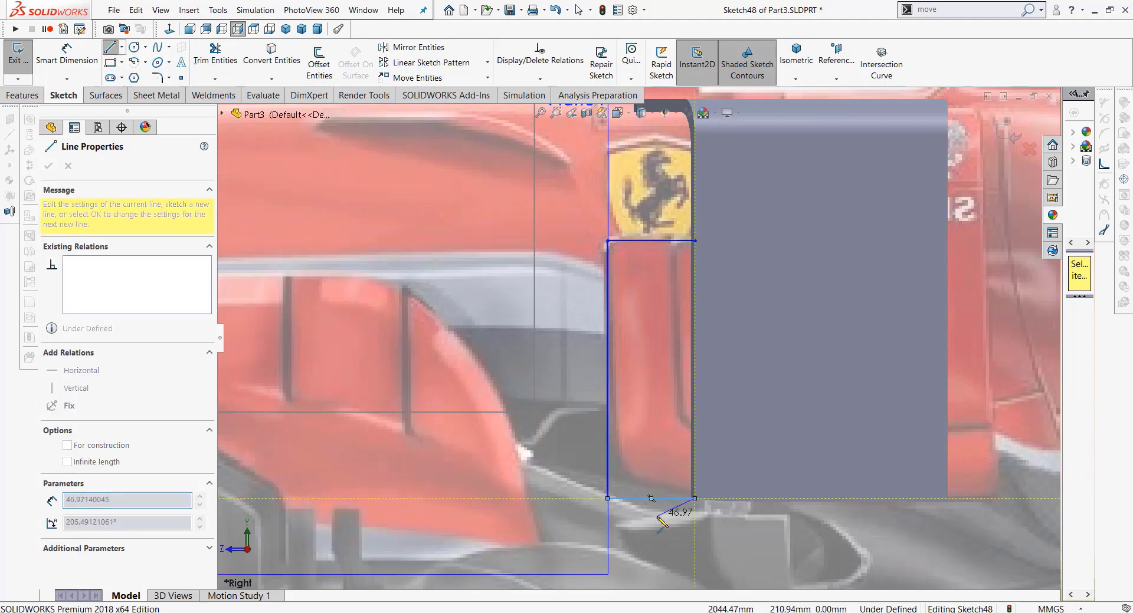
{"action": "right_click", "coordinate": [654, 461]}
{"action": "left_click", "coordinate": [690, 473]}
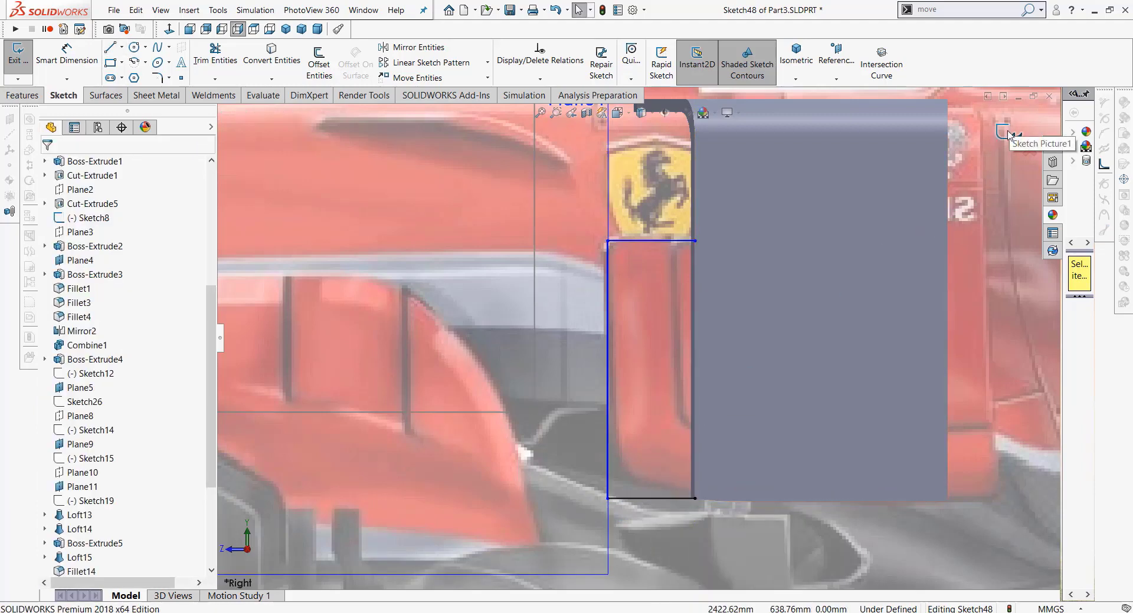
Step: Extrude the closed profile as a boss set to Up To Surface, ending at the bracket's face
{"action": "left_click", "coordinate": [22, 95]}
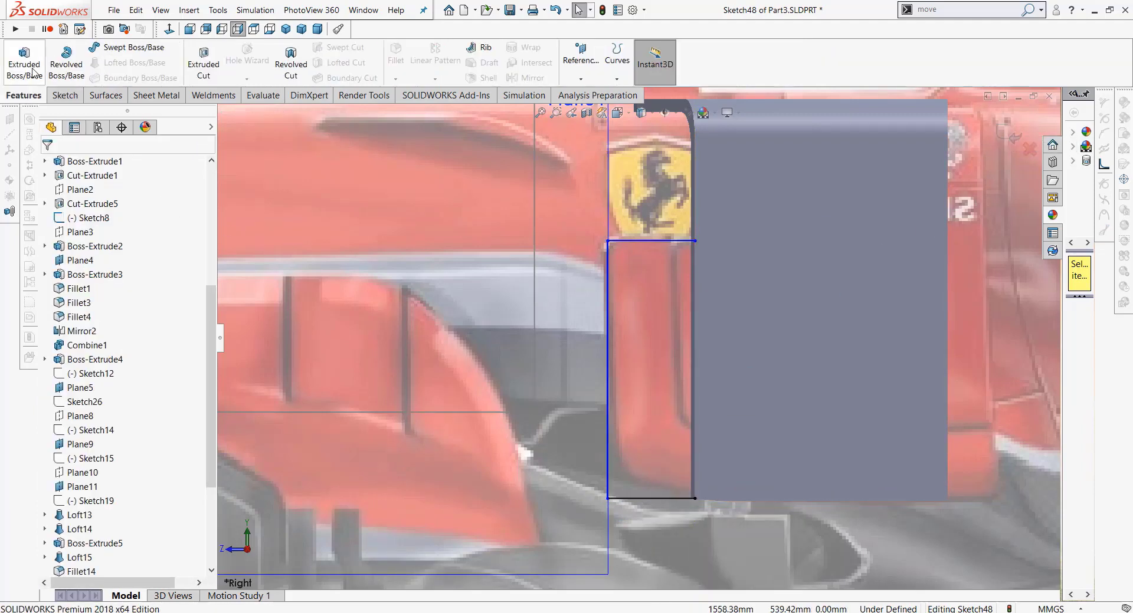
{"action": "left_click", "coordinate": [23, 62]}
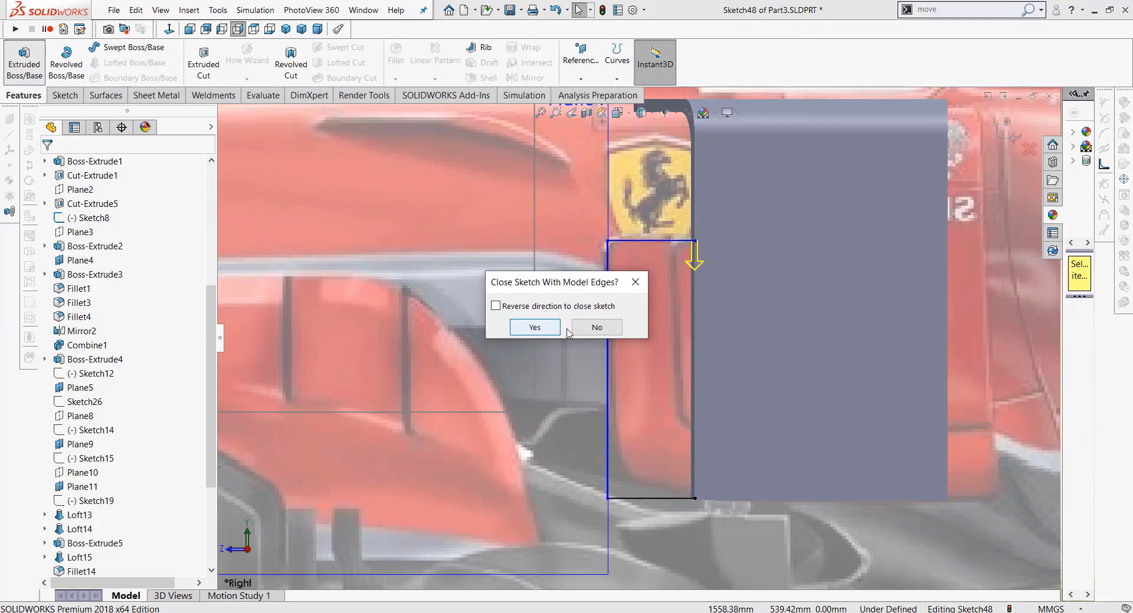
{"action": "left_click", "coordinate": [535, 328]}
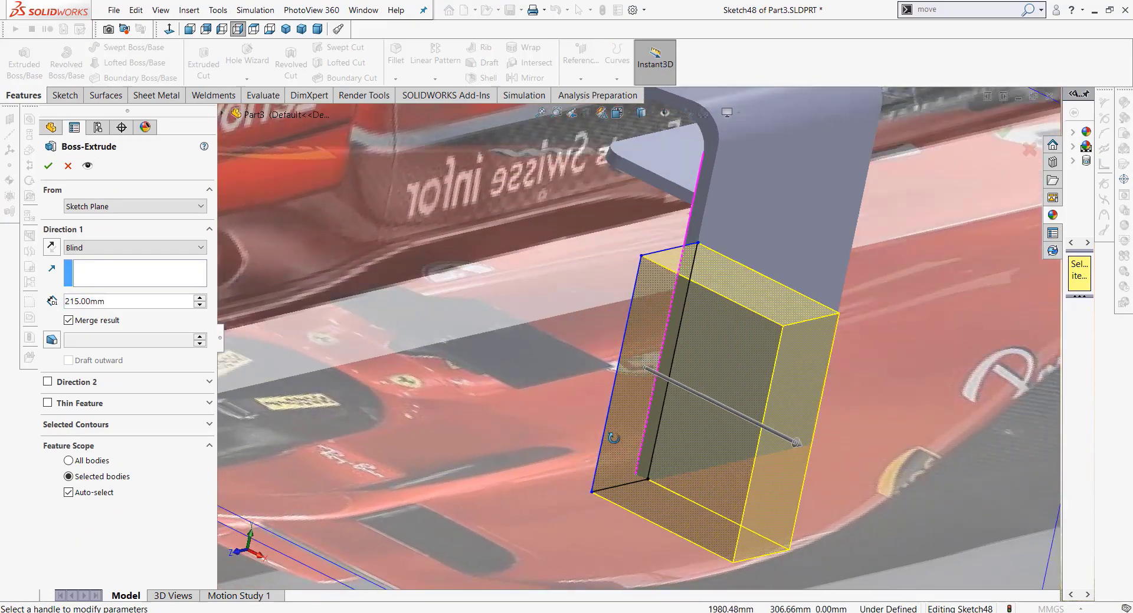
{"action": "left_click", "coordinate": [161, 248]}
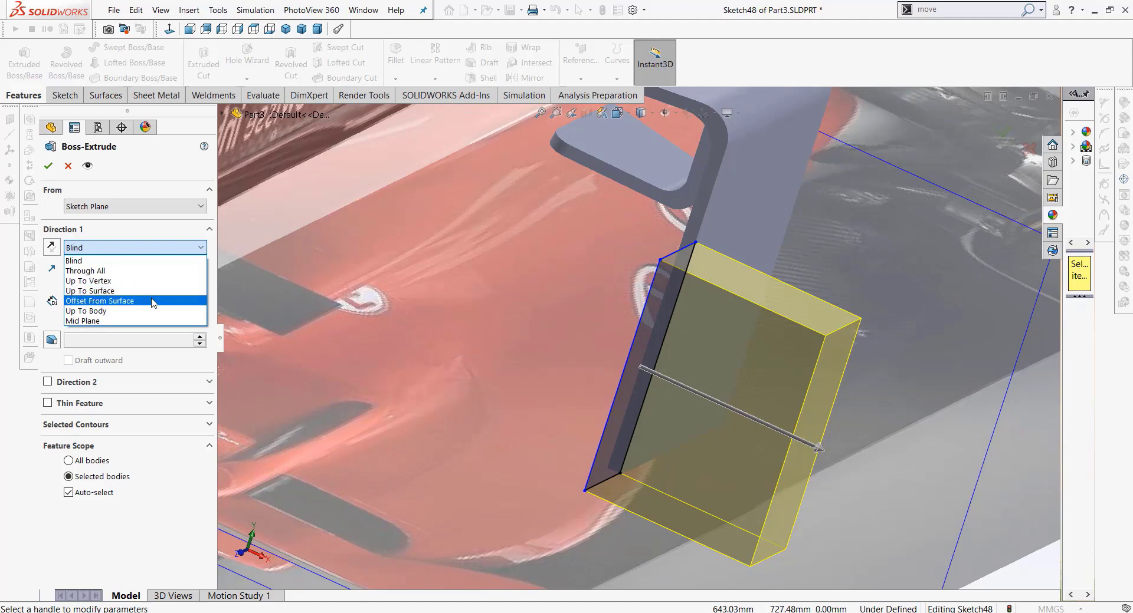
{"action": "left_click", "coordinate": [152, 291]}
{"action": "middle_click_drag", "start_coordinate": [441, 342], "coordinate": [600, 355]}
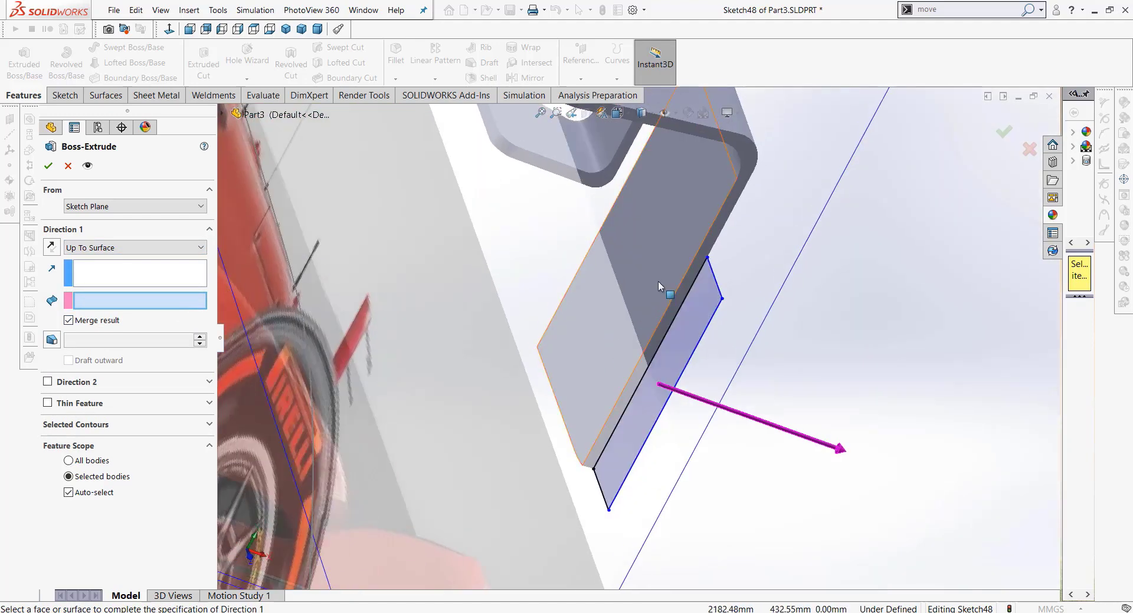
{"action": "left_click", "coordinate": [657, 281]}
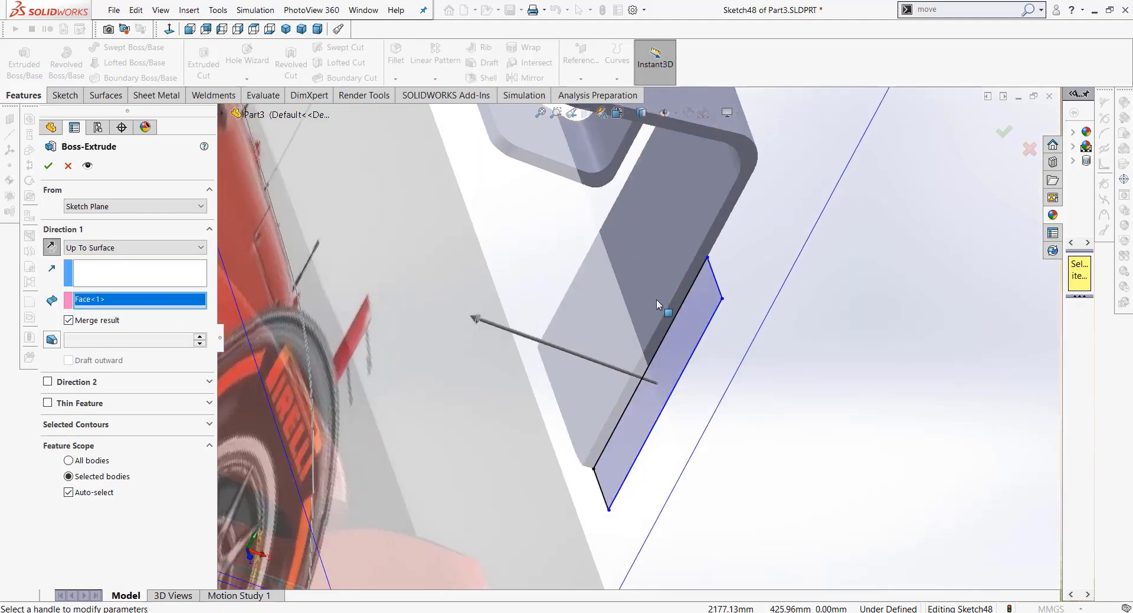
{"action": "middle_click_drag", "start_coordinate": [672, 341], "coordinate": [159, 230]}
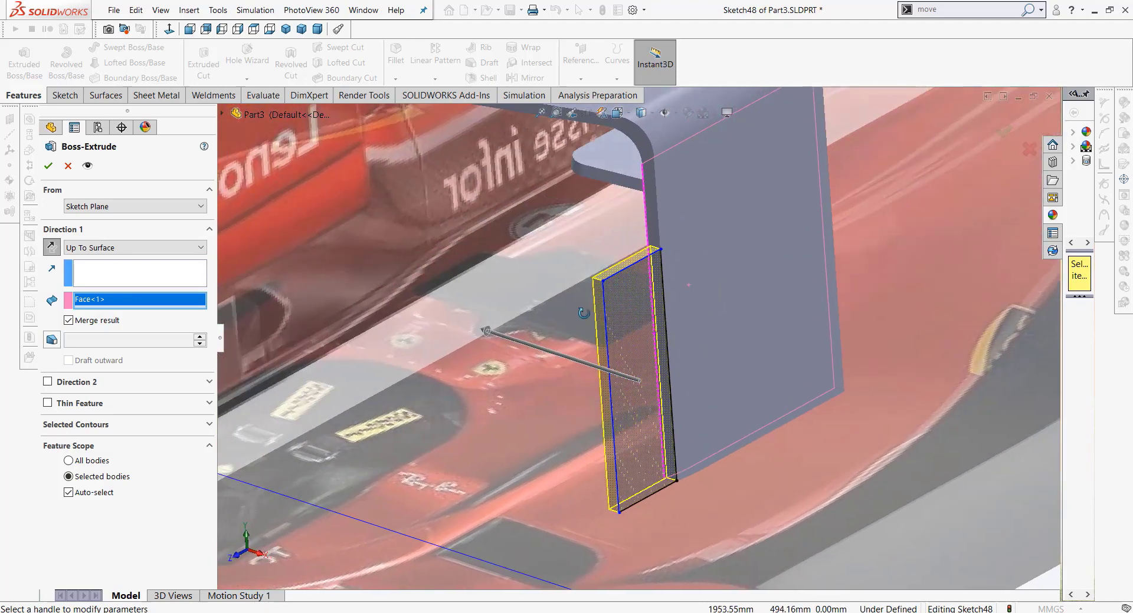
{"action": "left_click", "coordinate": [49, 167]}
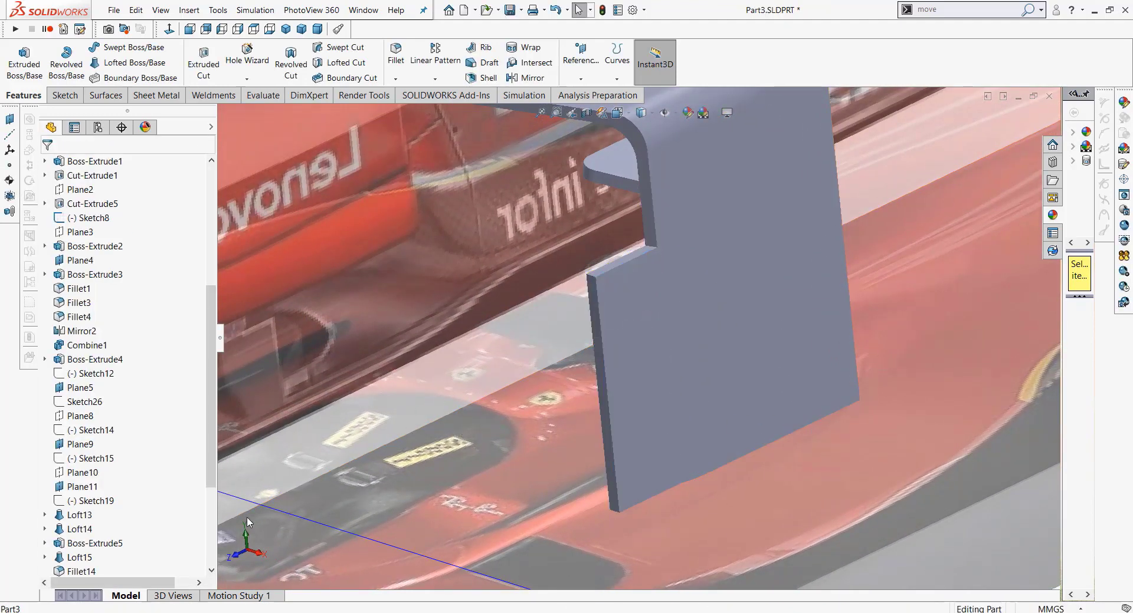
Step: Expand Cut-Extrude11 to locate Sketch46, then launch an Extruded Cut
{"action": "scroll", "coordinate": [177, 531], "scroll_direction": "down", "scroll_amount": 4}
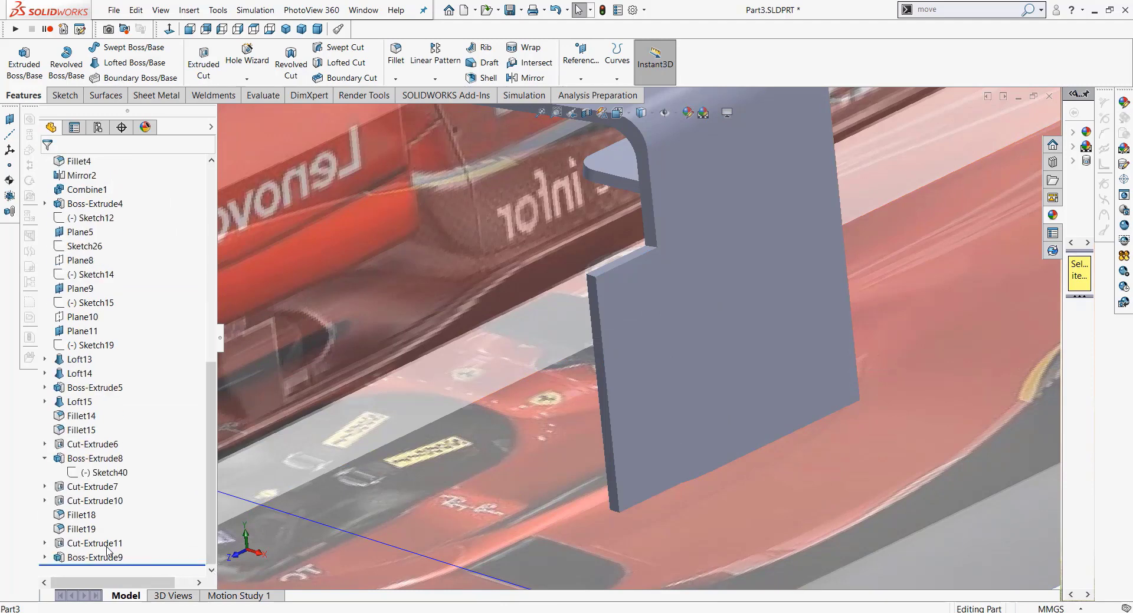
{"action": "left_click", "coordinate": [106, 544]}
{"action": "left_click", "coordinate": [45, 543]}
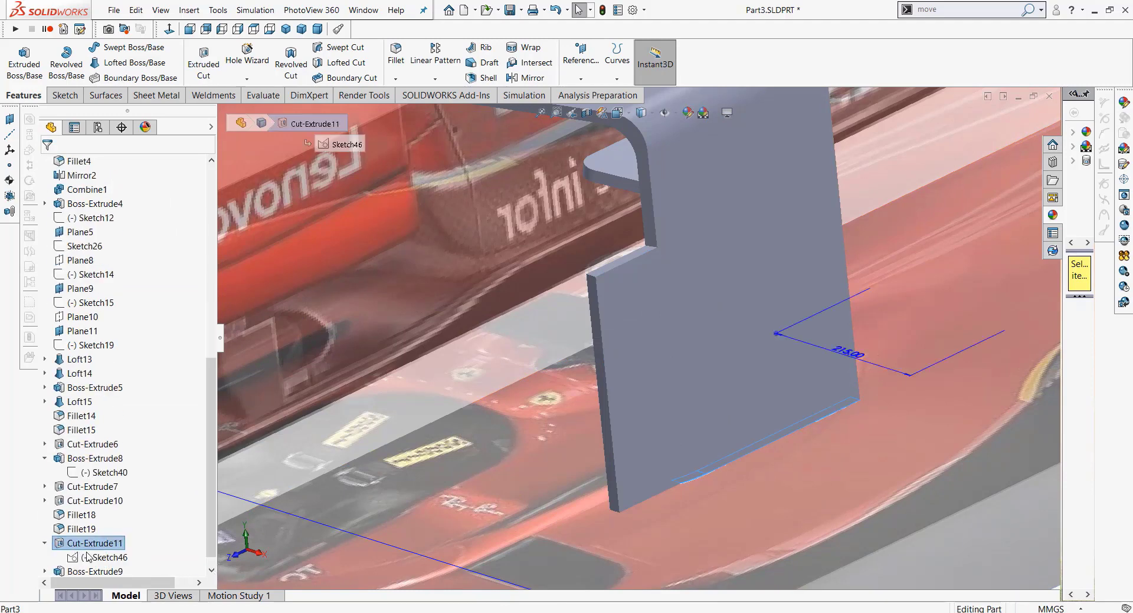
{"action": "left_click", "coordinate": [87, 558]}
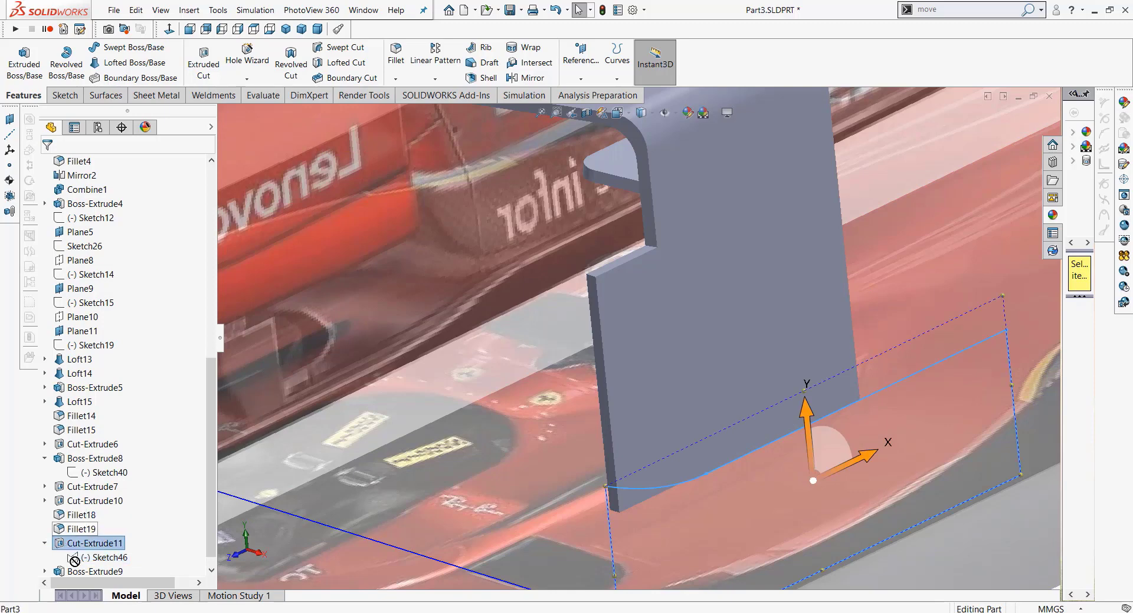
{"action": "left_click_drag", "start_coordinate": [74, 561], "coordinate": [81, 575]}
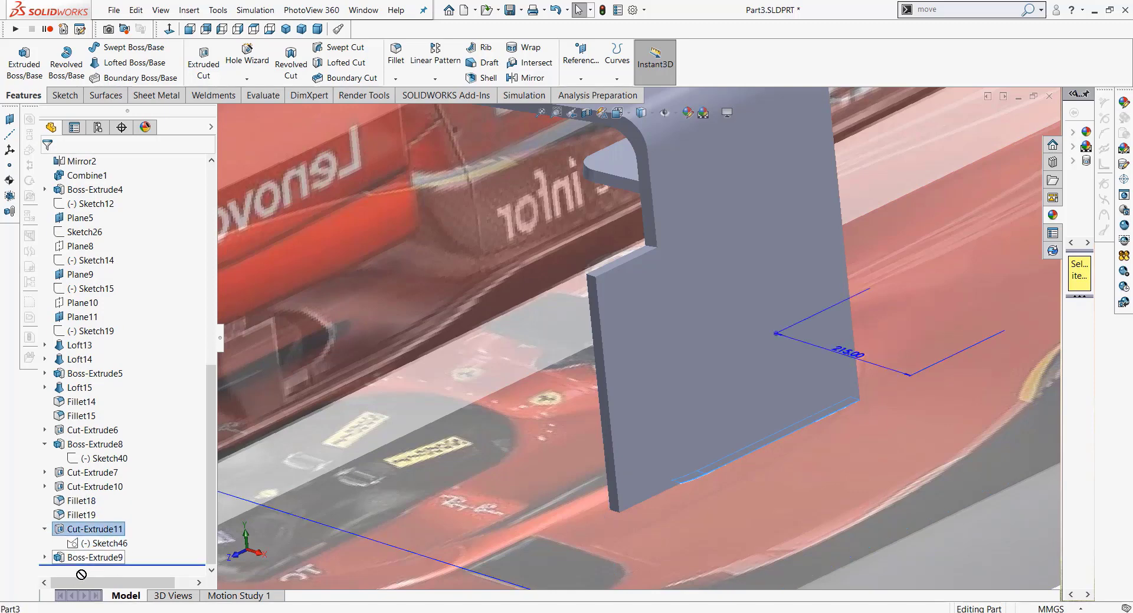
{"action": "left_click", "coordinate": [106, 530]}
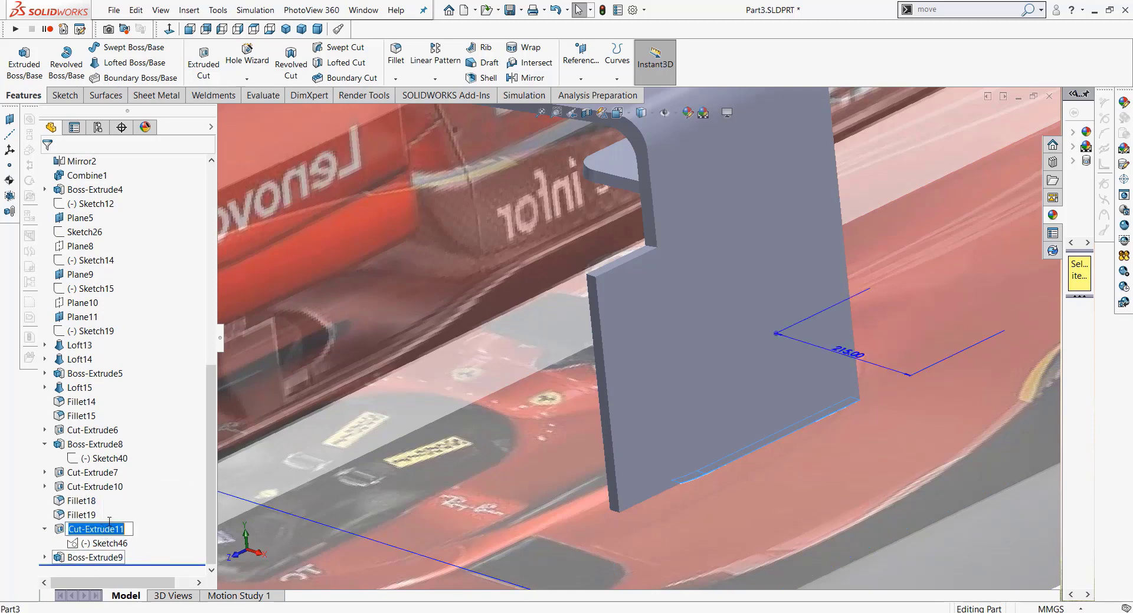
{"action": "left_click", "coordinate": [114, 544]}
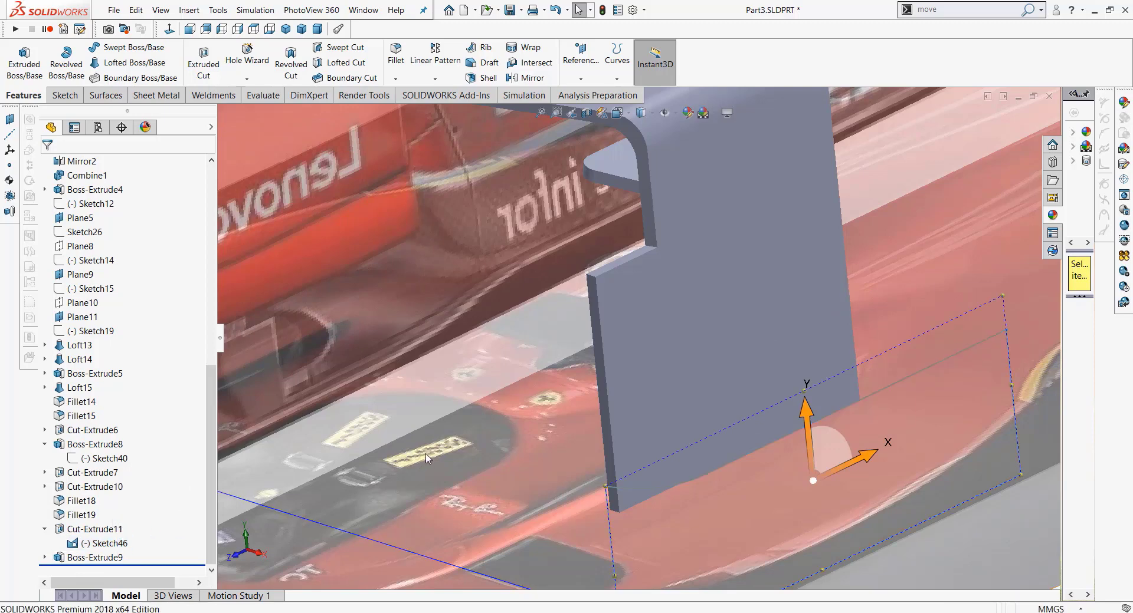
{"action": "left_click", "coordinate": [73, 96]}
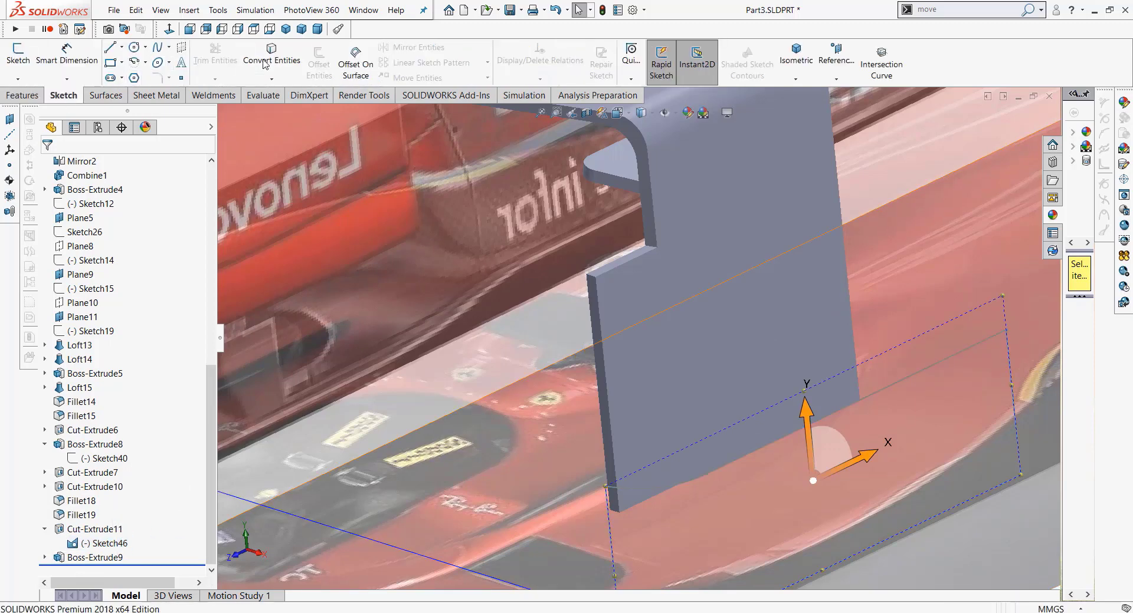
{"action": "left_click", "coordinate": [25, 96]}
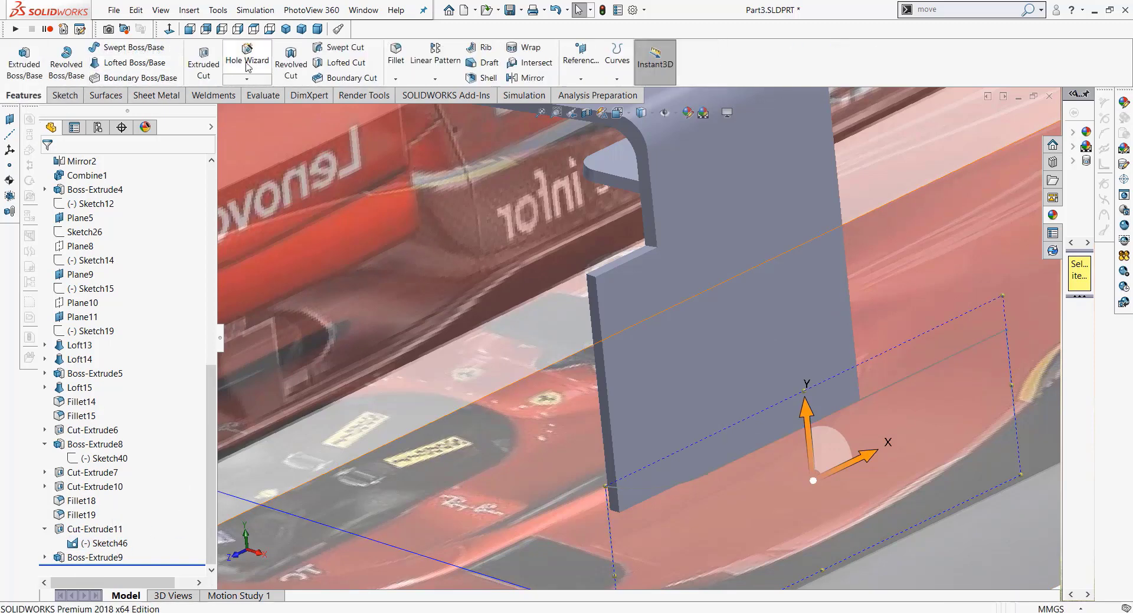
{"action": "left_click", "coordinate": [205, 61]}
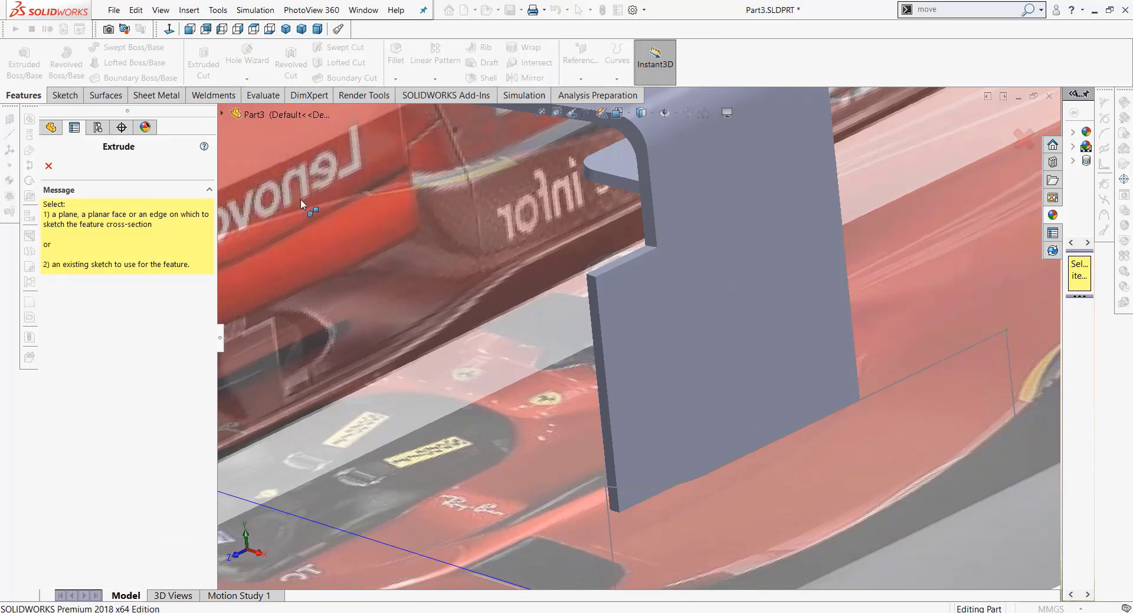
Step: Cut with the Sketch46 profile, limited to the Boss-Extrude9 body, then inspect the trimmed plate
{"action": "left_click", "coordinate": [607, 519]}
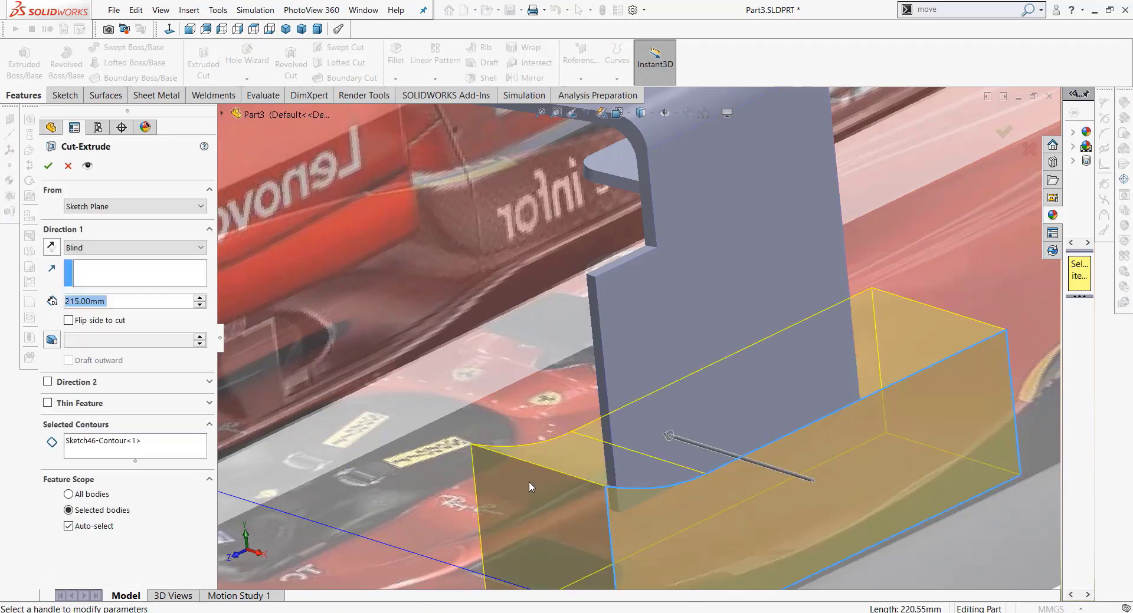
{"action": "left_click", "coordinate": [104, 523]}
{"action": "left_click", "coordinate": [798, 295]}
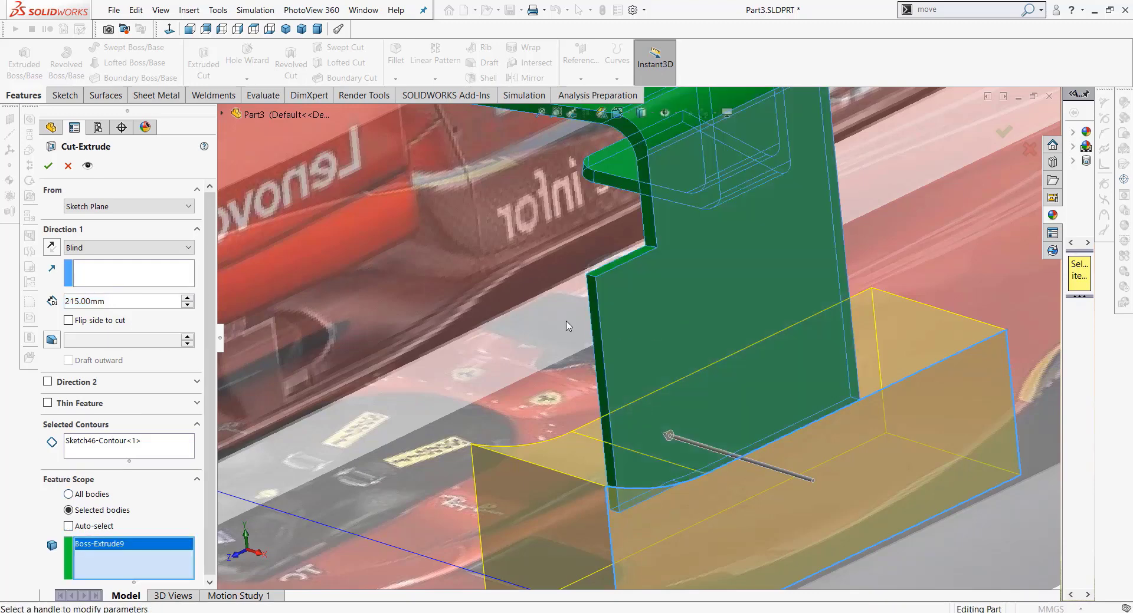
{"action": "left_click", "coordinate": [47, 169]}
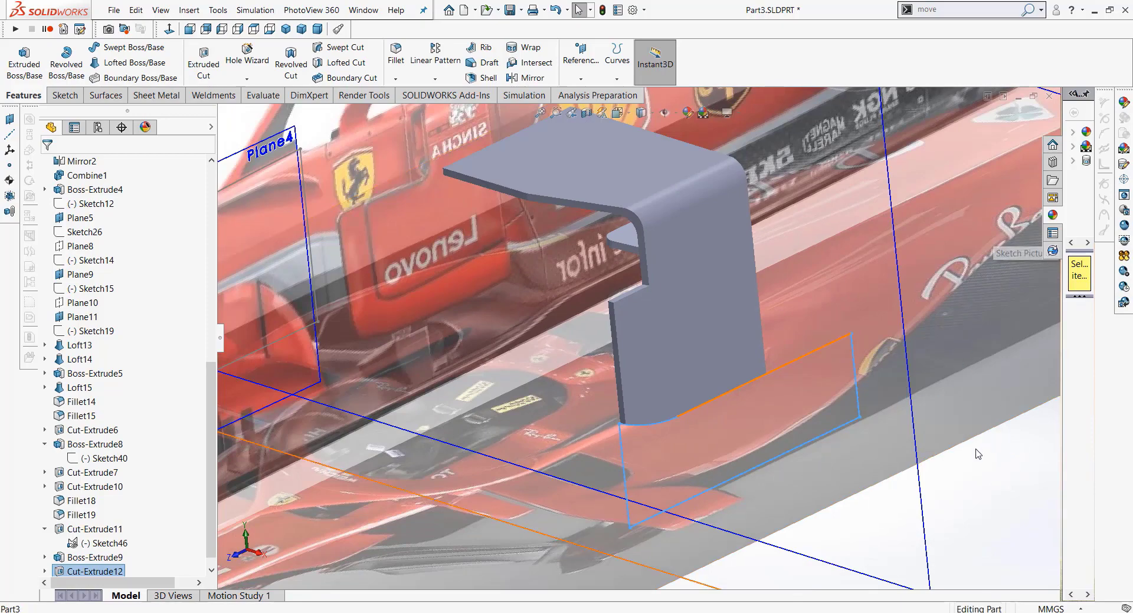
{"action": "left_click", "coordinate": [915, 455]}
{"action": "scroll", "coordinate": [877, 515], "scroll_direction": "up", "scroll_amount": 3}
{"action": "left_click", "coordinate": [910, 553]}
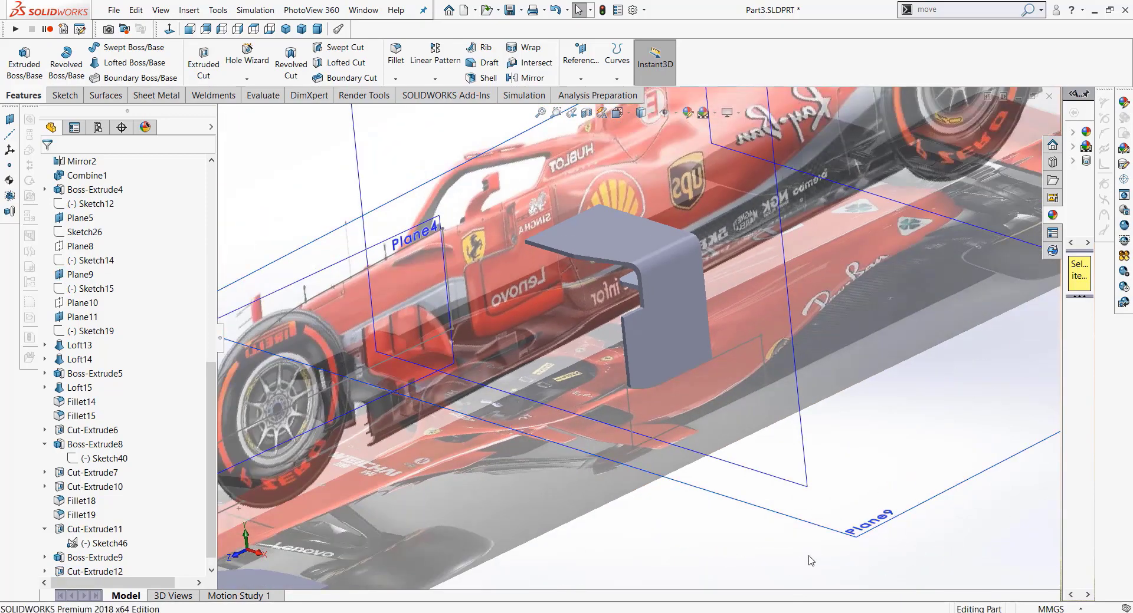
{"action": "mouse_move", "coordinate": [910, 554]}
{"action": "middle_mouse_down"}
{"action": "mouse_move", "coordinate": [791, 558]}
{"action": "mouse_move", "coordinate": [749, 539]}
{"action": "middle_mouse_up"}
{"action": "scroll", "coordinate": [616, 259], "scroll_direction": "down", "scroll_amount": 5}
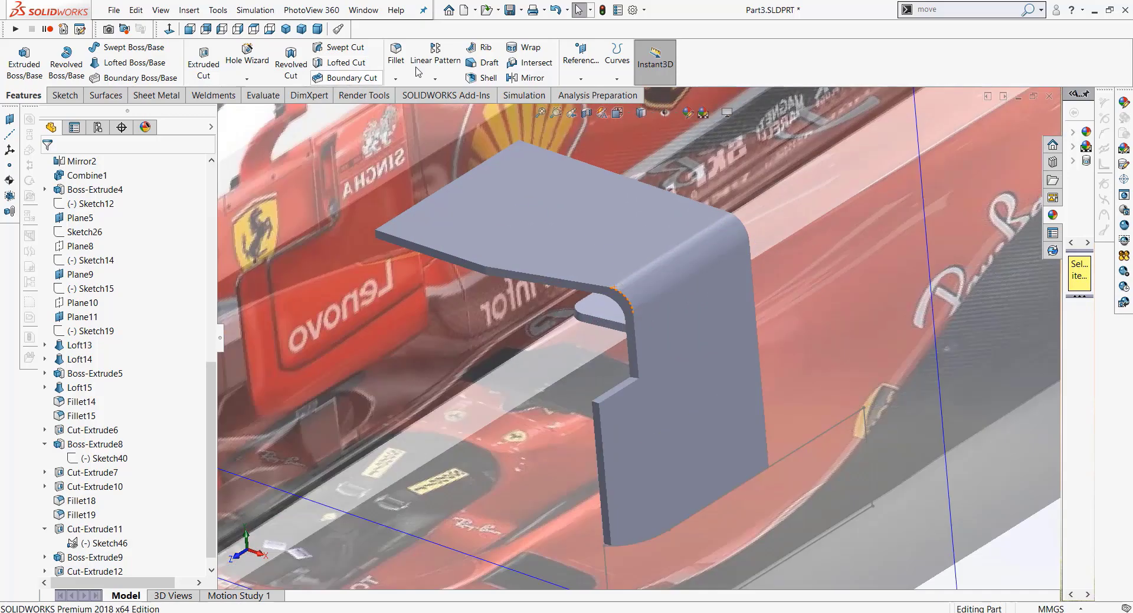
Step: Fillet the two notch corner edges with a 10 mm radius
{"action": "scroll", "coordinate": [645, 377], "scroll_direction": "down", "scroll_amount": 5}
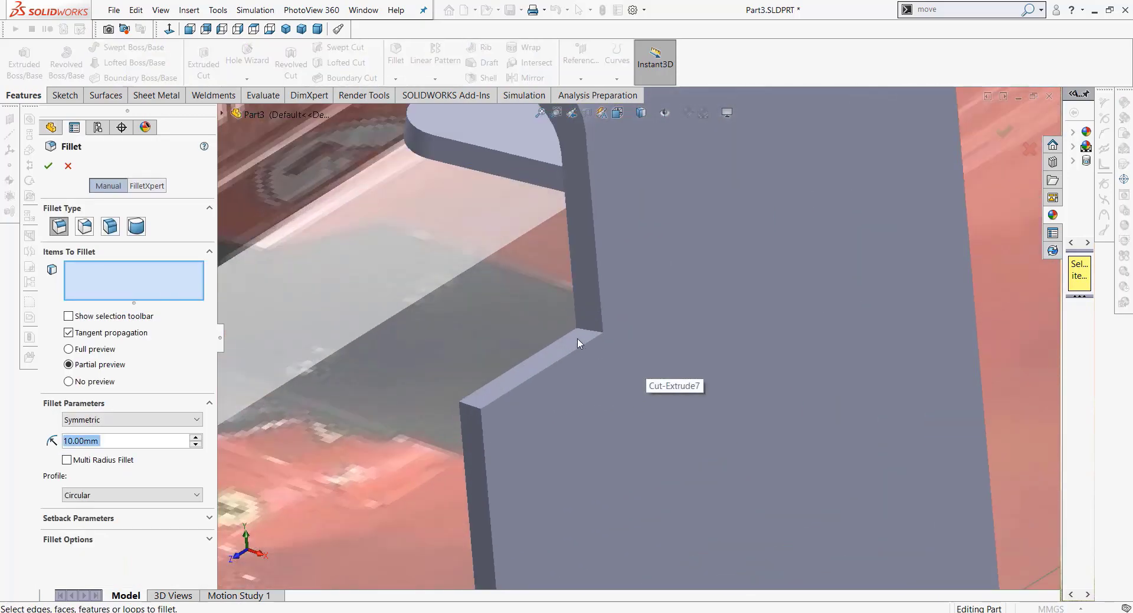
{"action": "left_click", "coordinate": [586, 329]}
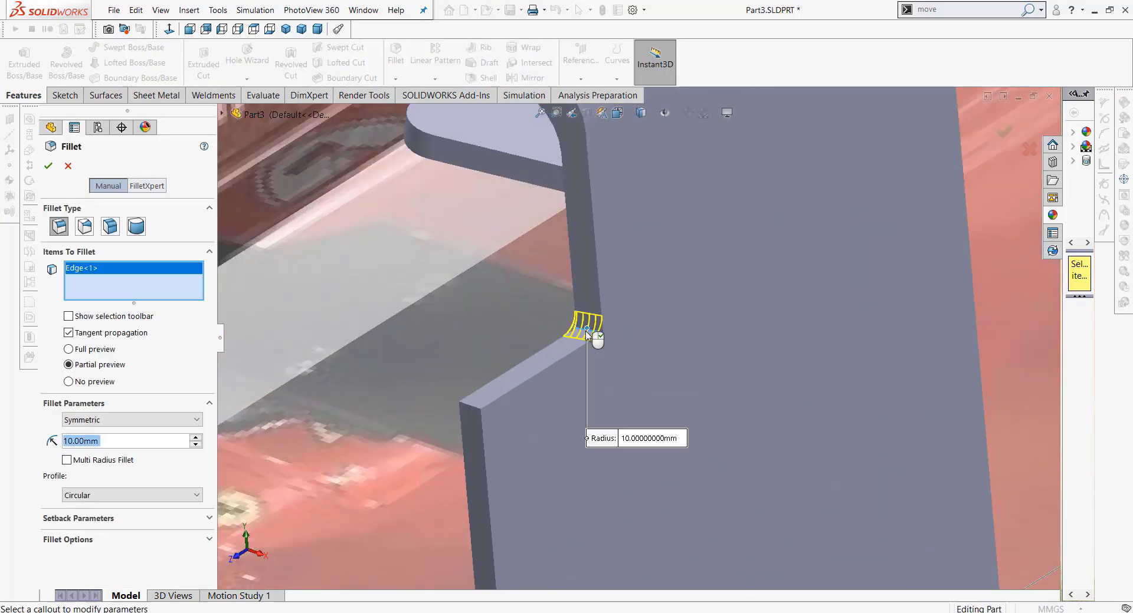
{"action": "left_click", "coordinate": [464, 407]}
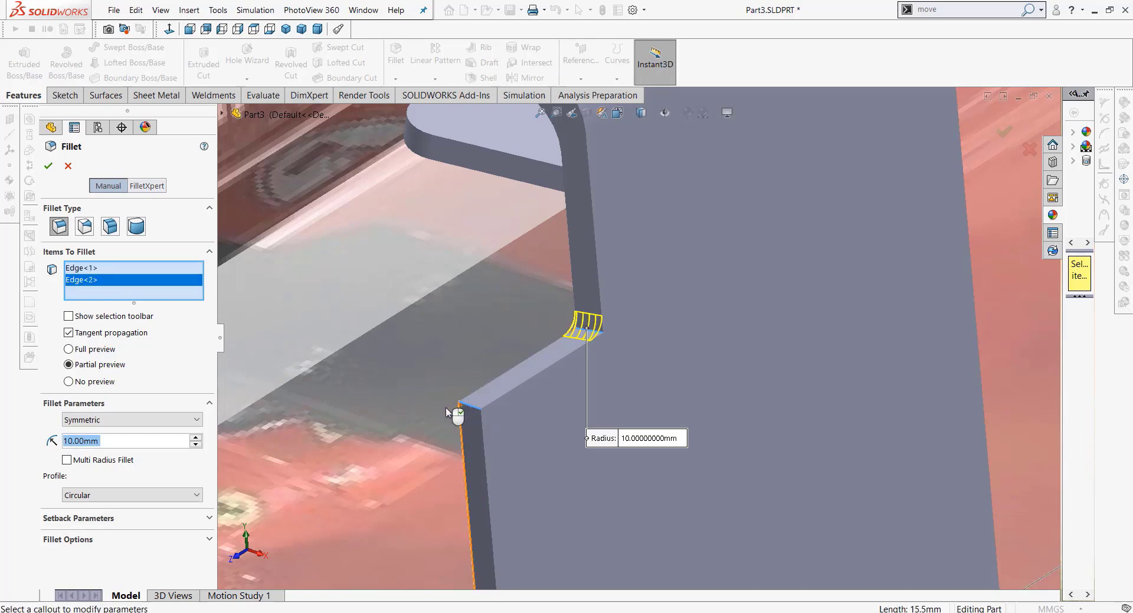
{"action": "left_click", "coordinate": [48, 166]}
Step: Add another 10 mm fillet on the bracket's lower edge and switch to Isometric view
{"action": "scroll", "coordinate": [524, 343], "scroll_direction": "up", "scroll_amount": 3}
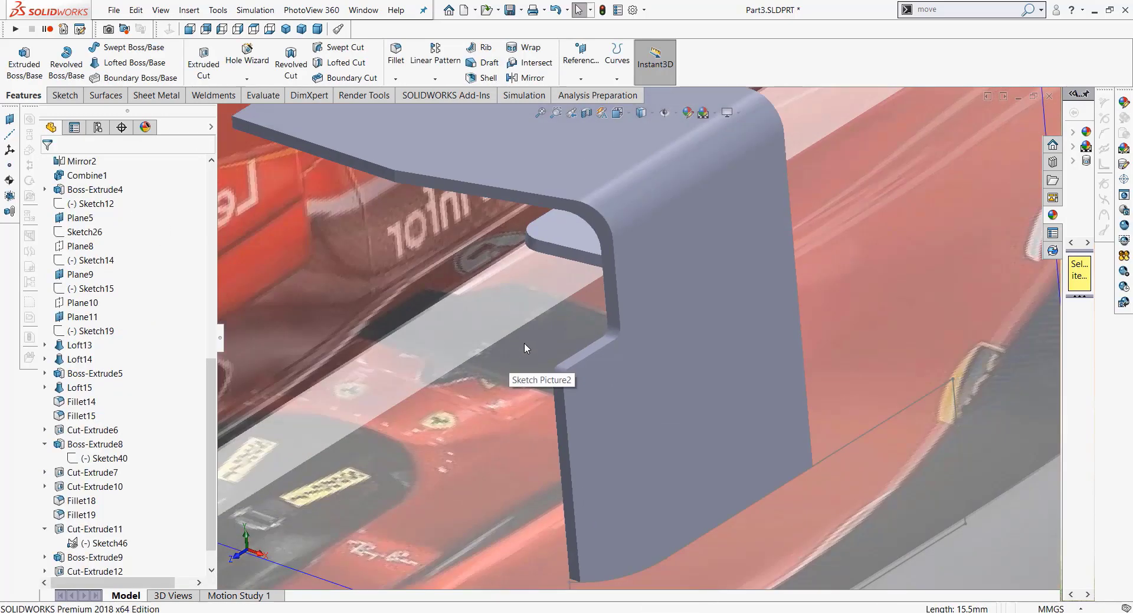
{"action": "middle_click_drag", "start_coordinate": [524, 343], "coordinate": [457, 258]}
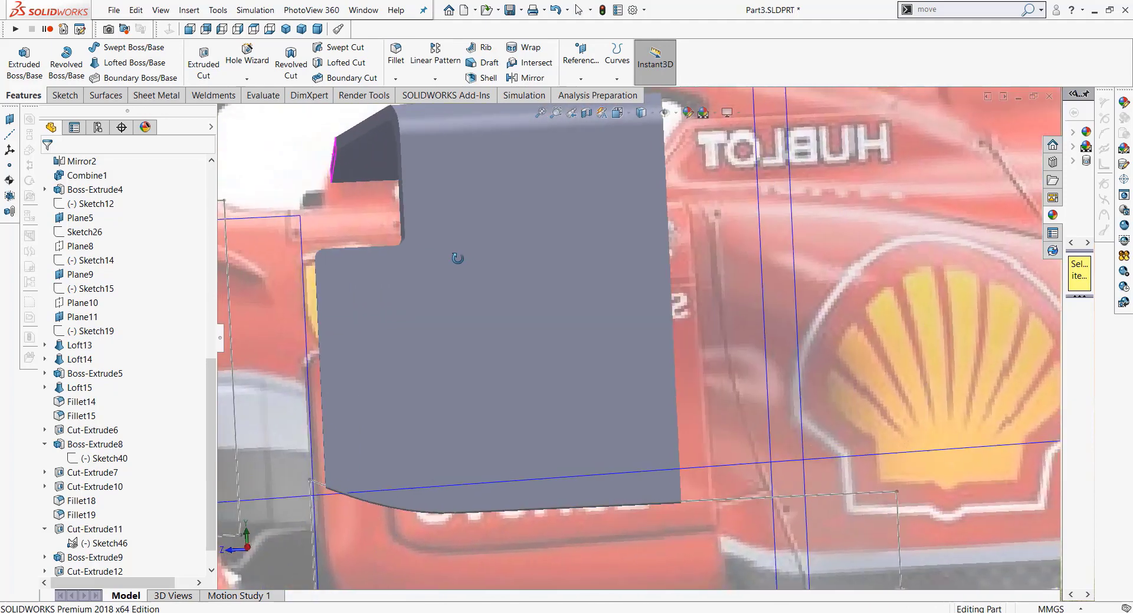
{"action": "scroll", "coordinate": [664, 501], "scroll_direction": "down", "scroll_amount": 3}
{"action": "scroll", "coordinate": [663, 500], "scroll_direction": "down", "scroll_amount": 3}
{"action": "scroll", "coordinate": [663, 501], "scroll_direction": "down", "scroll_amount": 2}
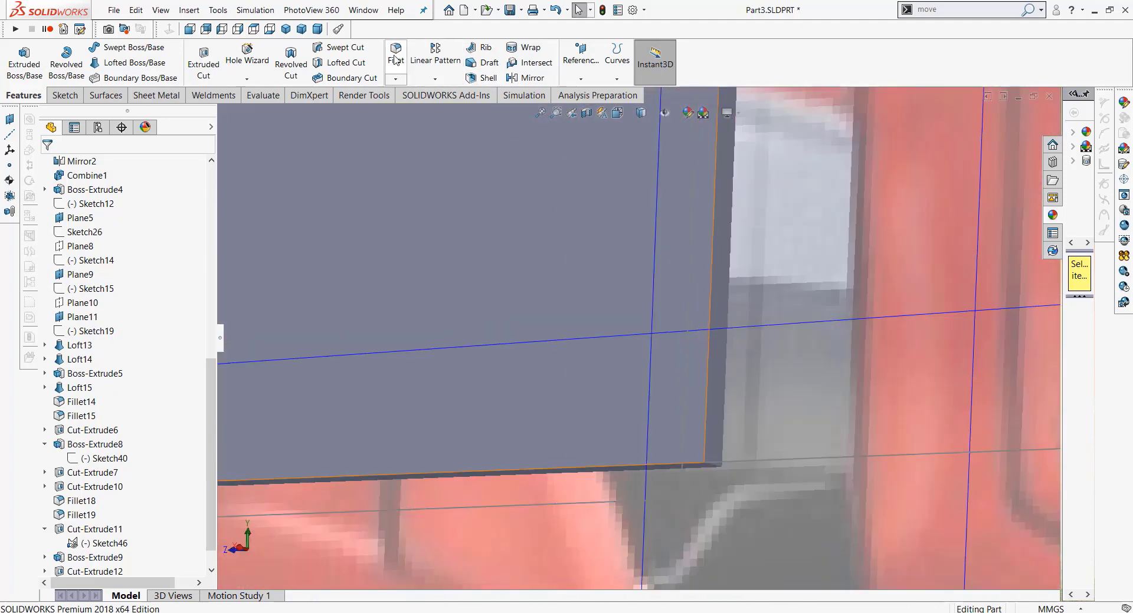
{"action": "left_click", "coordinate": [716, 462]}
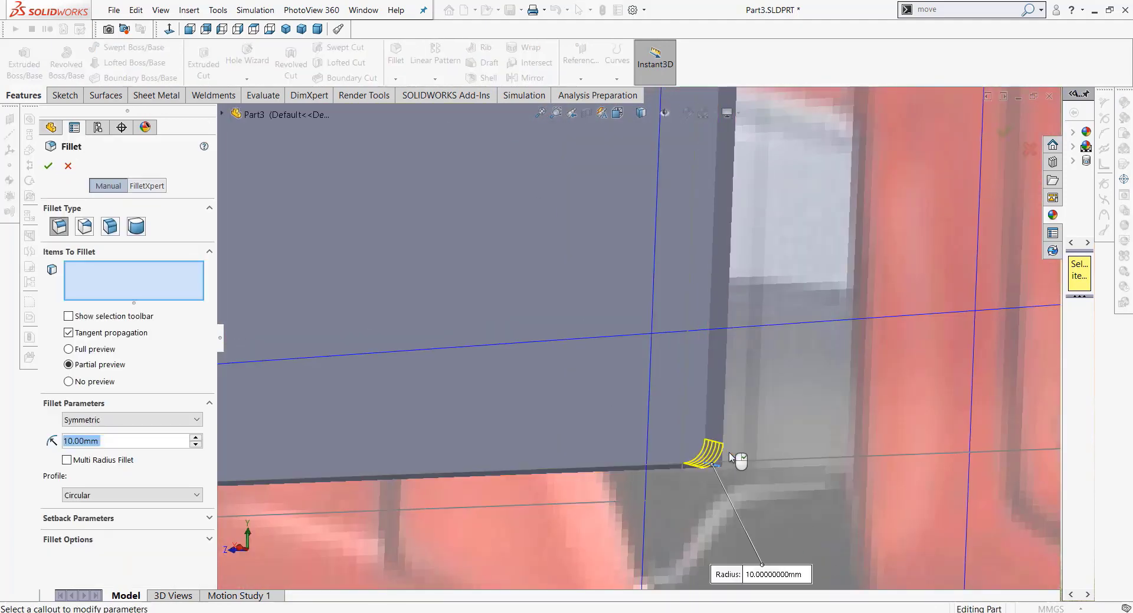
{"action": "scroll", "coordinate": [731, 390], "scroll_direction": "up", "scroll_amount": 3}
{"action": "scroll", "coordinate": [731, 390], "scroll_direction": "up", "scroll_amount": 3}
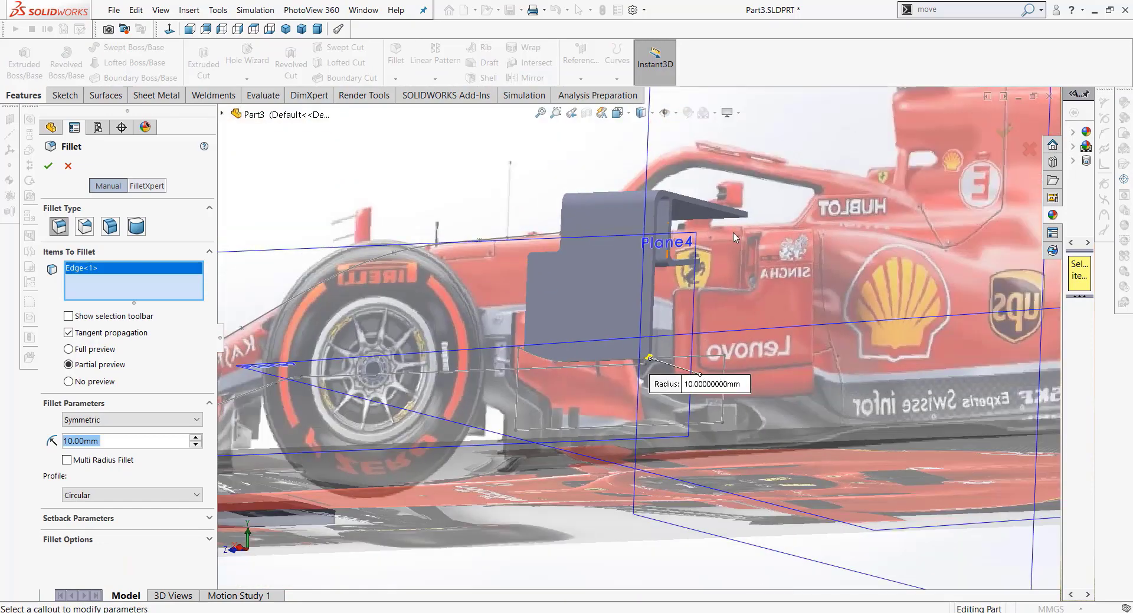
{"action": "mouse_move", "coordinate": [733, 236]}
{"action": "middle_mouse_down"}
{"action": "mouse_move", "coordinate": [684, 350]}
{"action": "mouse_move", "coordinate": [639, 354]}
{"action": "middle_mouse_up"}
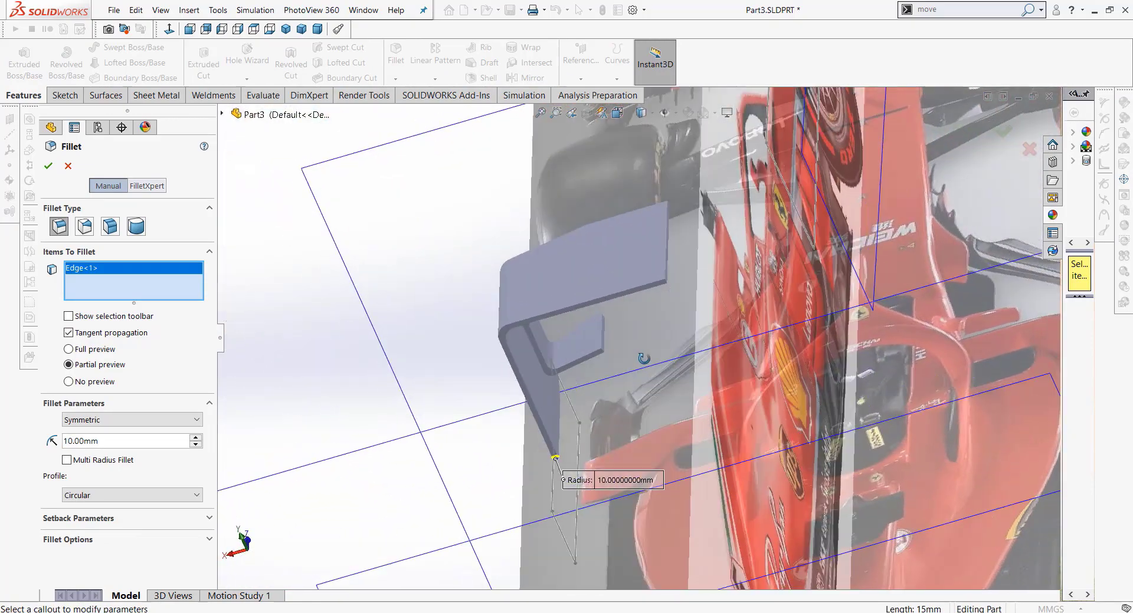
{"action": "left_click", "coordinate": [43, 166]}
{"action": "mouse_move", "coordinate": [442, 417]}
{"action": "middle_mouse_down"}
{"action": "mouse_move", "coordinate": [636, 408]}
{"action": "mouse_move", "coordinate": [248, 87]}
{"action": "middle_mouse_up"}
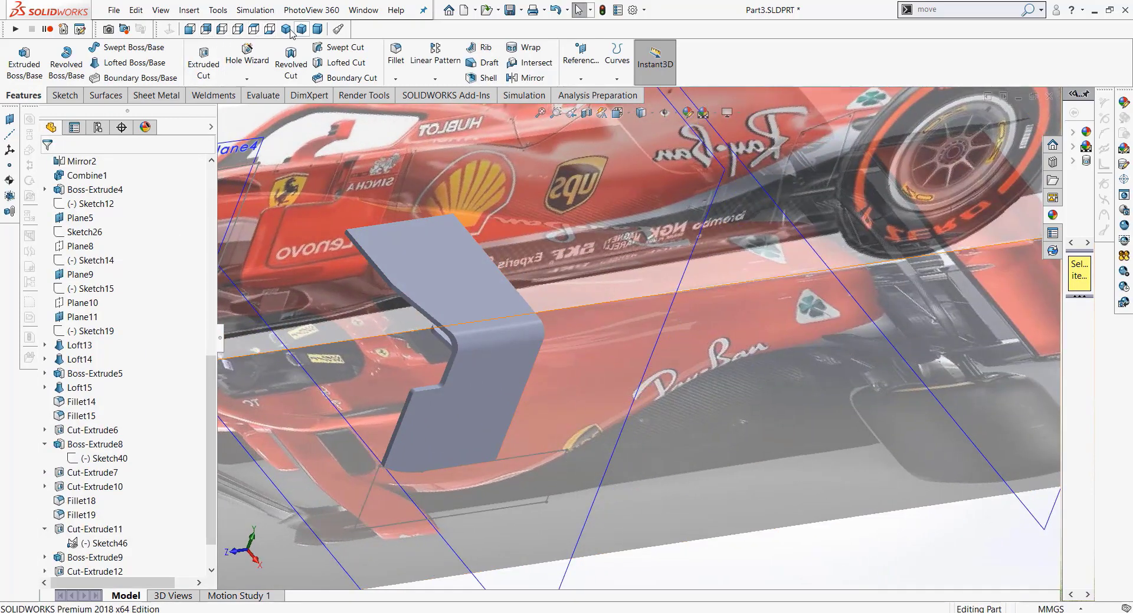
{"action": "left_click", "coordinate": [288, 31]}
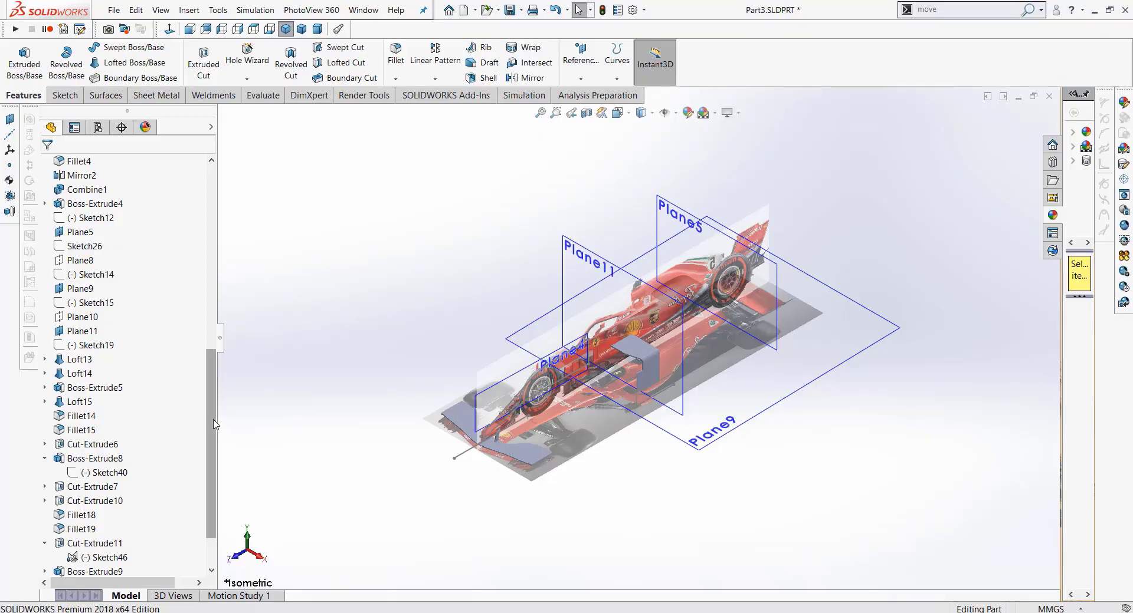
Step: Show the hidden Cut-Extrude6 body and view the car beside the bracket
{"action": "left_click", "coordinate": [243, 220]}
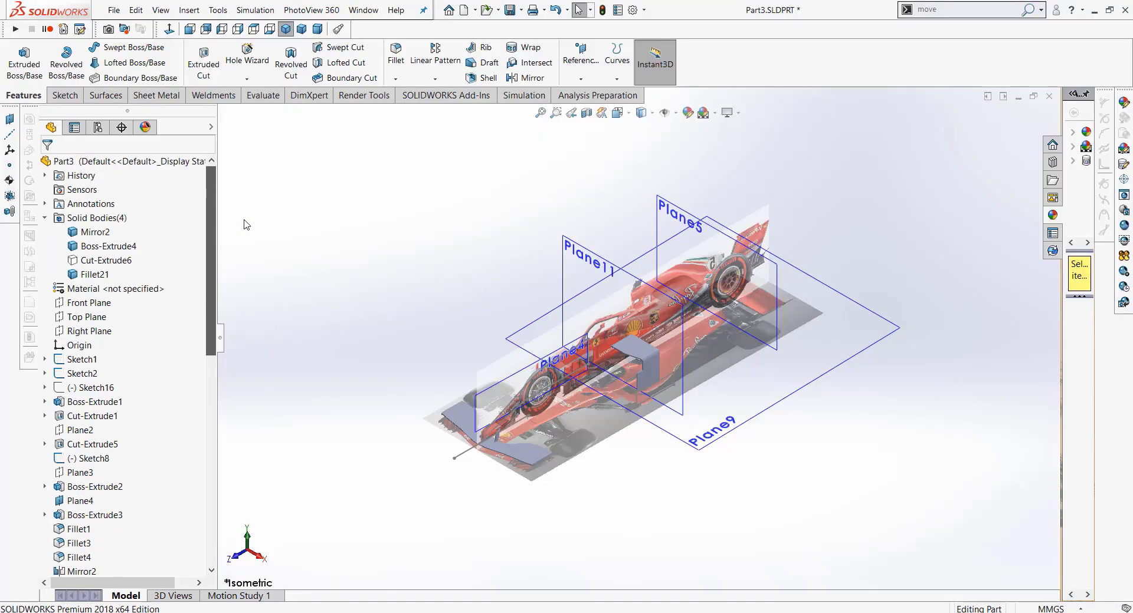
{"action": "right_click", "coordinate": [86, 265]}
{"action": "left_click", "coordinate": [96, 244]}
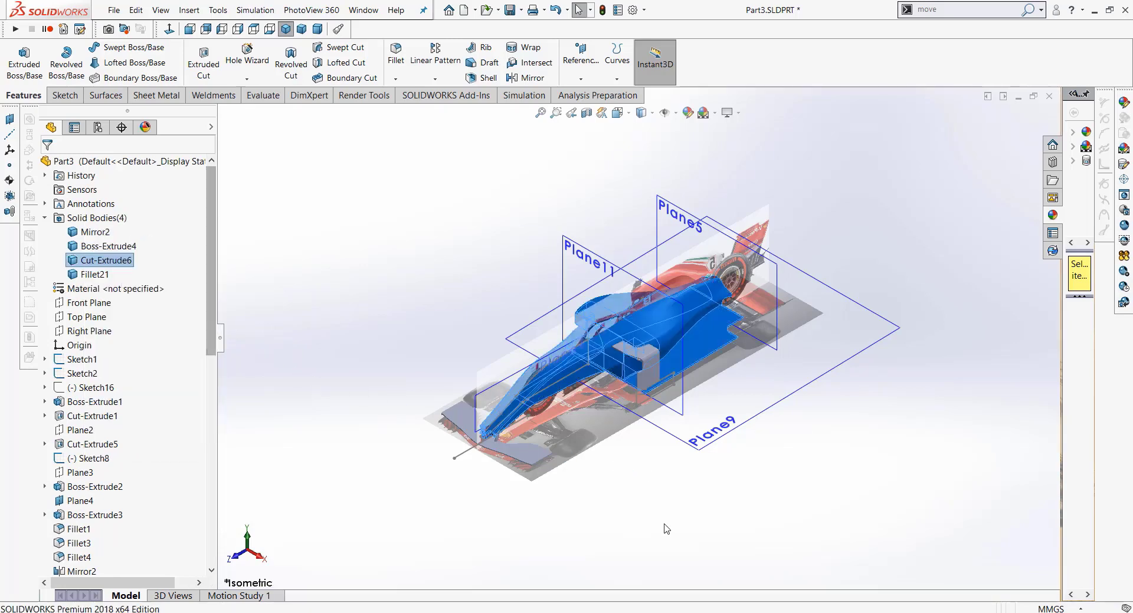
{"action": "scroll", "coordinate": [653, 350], "scroll_direction": "down", "scroll_amount": 1}
{"action": "scroll", "coordinate": [653, 350], "scroll_direction": "down", "scroll_amount": 1}
{"action": "middle_click_drag", "start_coordinate": [653, 350], "coordinate": [622, 278]}
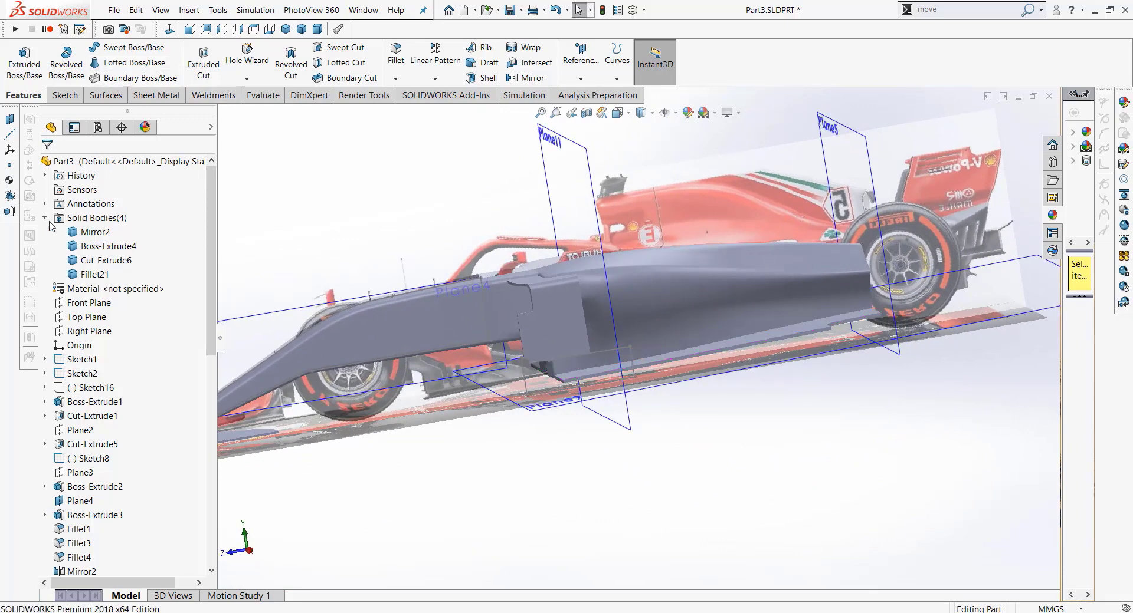
{"action": "scroll", "coordinate": [616, 429], "scroll_direction": "up", "scroll_amount": 2}
{"action": "scroll", "coordinate": [642, 439], "scroll_direction": "up", "scroll_amount": 1}
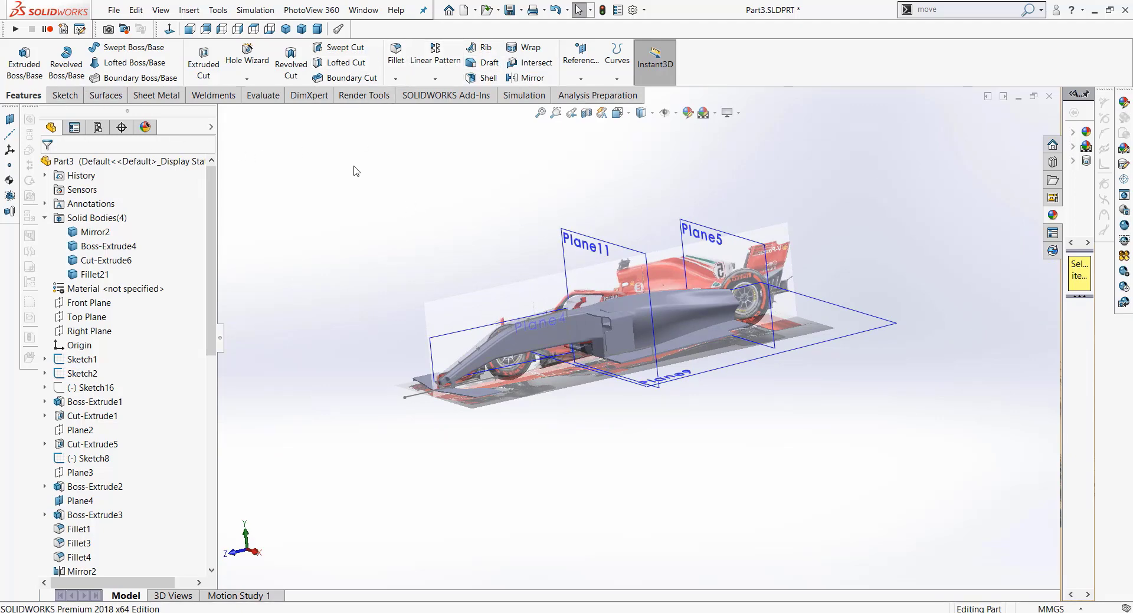
Step: Mirror the Fillet21 bracket body across the Right Plane, producing Mirror3
{"action": "left_click", "coordinate": [521, 78]}
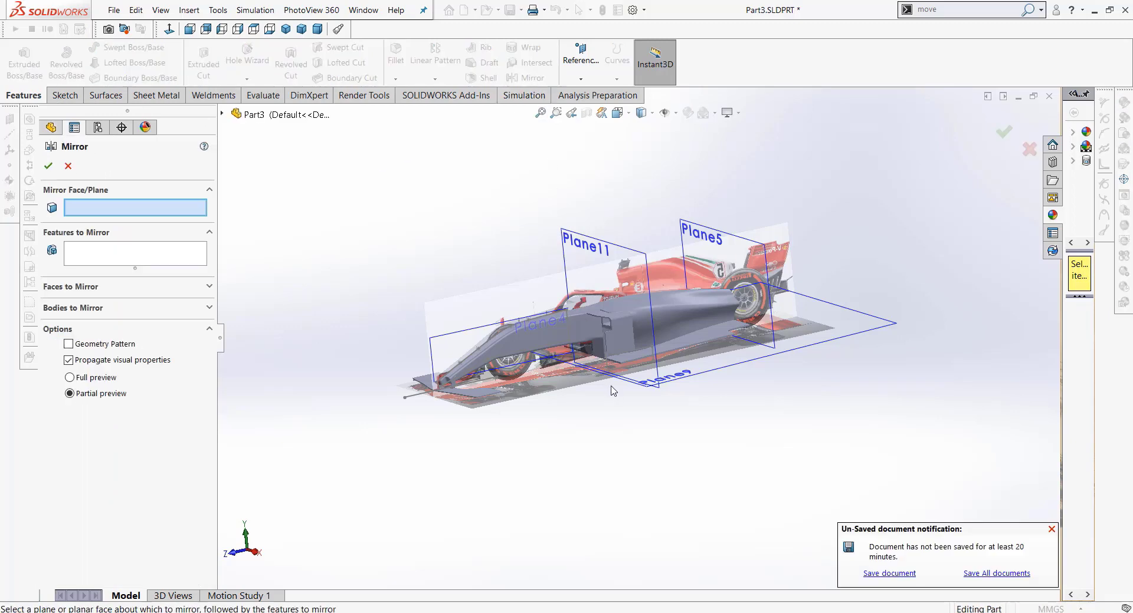
{"action": "scroll", "coordinate": [660, 416], "scroll_direction": "down", "scroll_amount": 3}
{"action": "scroll", "coordinate": [660, 416], "scroll_direction": "down", "scroll_amount": 2}
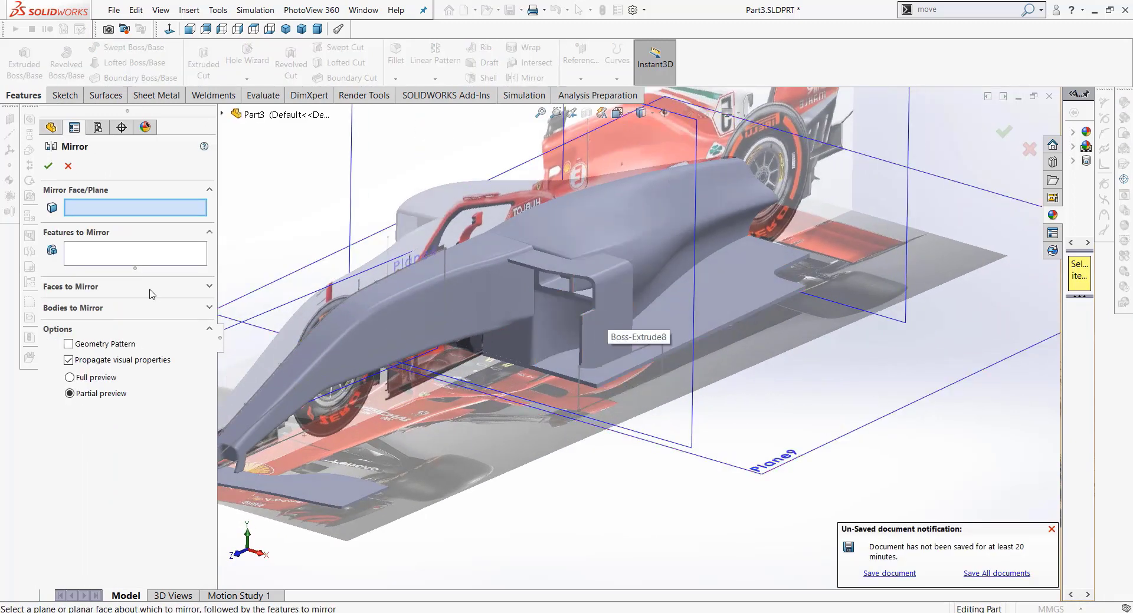
{"action": "left_click", "coordinate": [117, 307]}
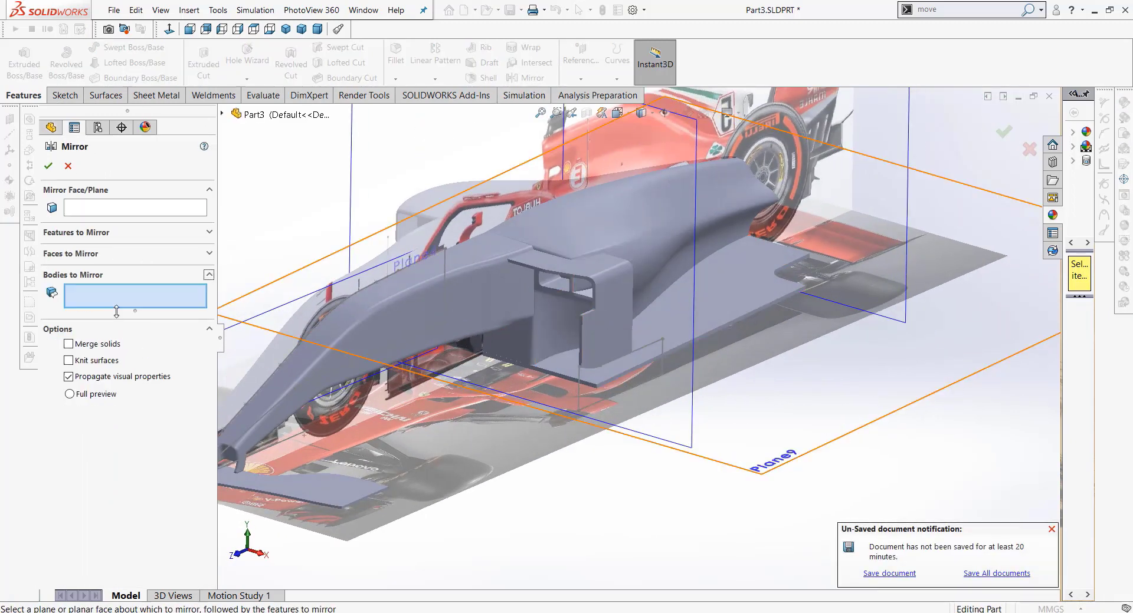
{"action": "left_click", "coordinate": [596, 327]}
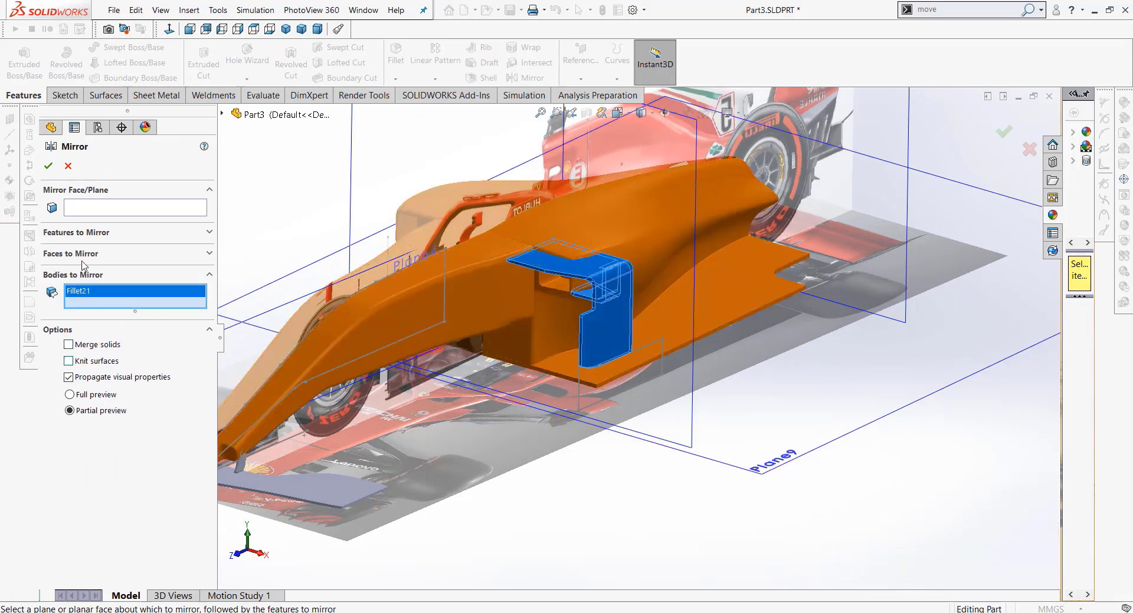
{"action": "left_click", "coordinate": [143, 211]}
{"action": "key", "text": "f"}
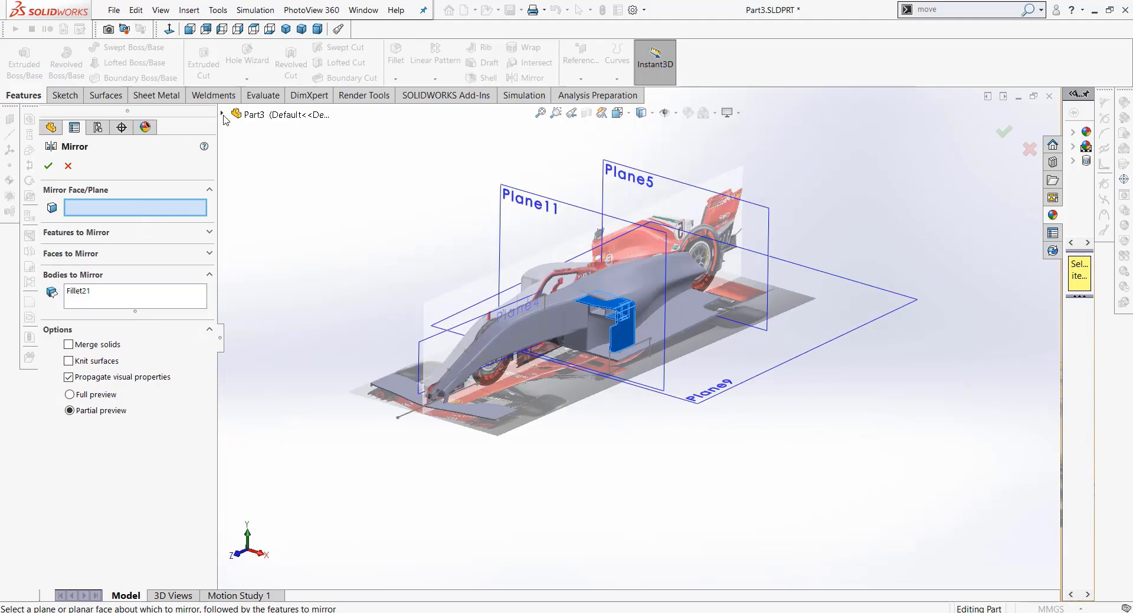
{"action": "left_click", "coordinate": [222, 113]}
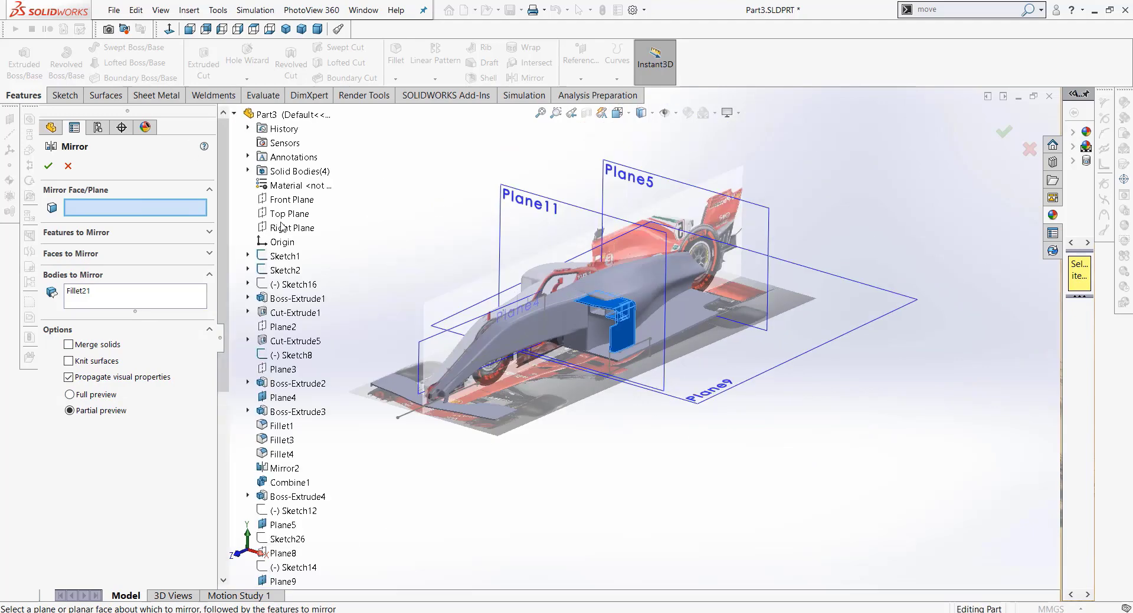
{"action": "left_click", "coordinate": [288, 229]}
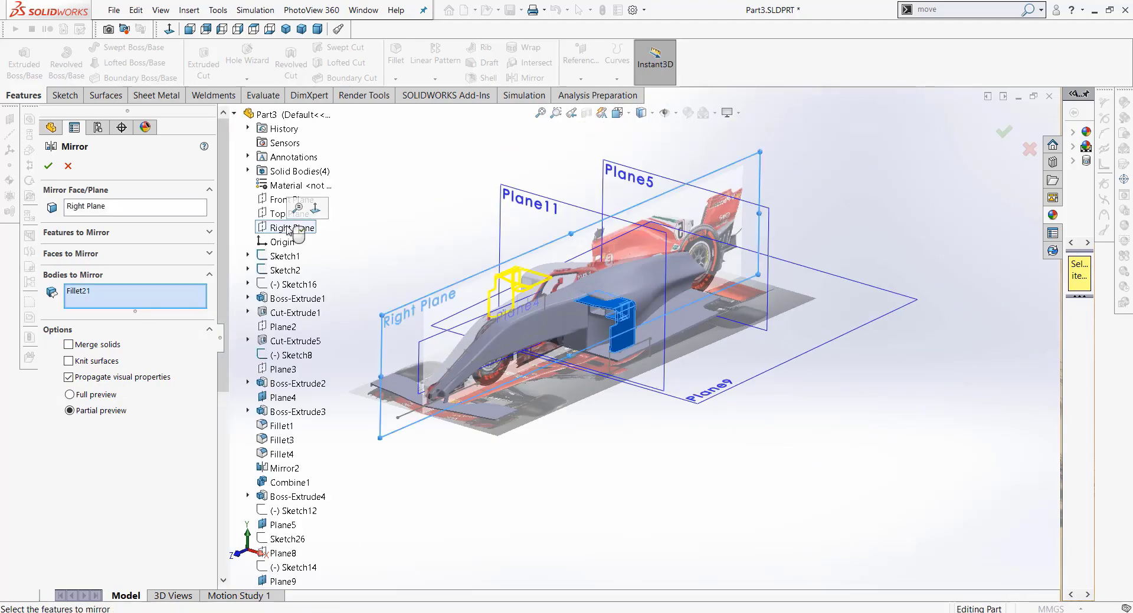
{"action": "left_click", "coordinate": [49, 167]}
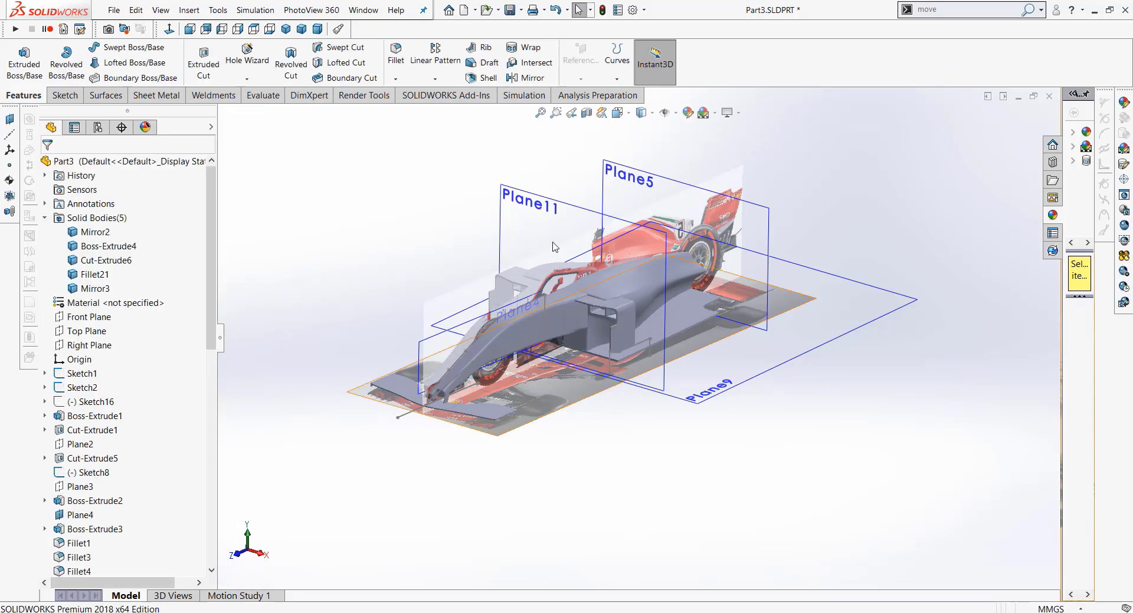
{"action": "scroll", "coordinate": [553, 247], "scroll_direction": "down", "scroll_amount": 5}
{"action": "mouse_move", "coordinate": [613, 302]}
{"action": "middle_mouse_down"}
{"action": "mouse_move", "coordinate": [578, 298]}
{"action": "mouse_move", "coordinate": [824, 522]}
{"action": "middle_mouse_up"}
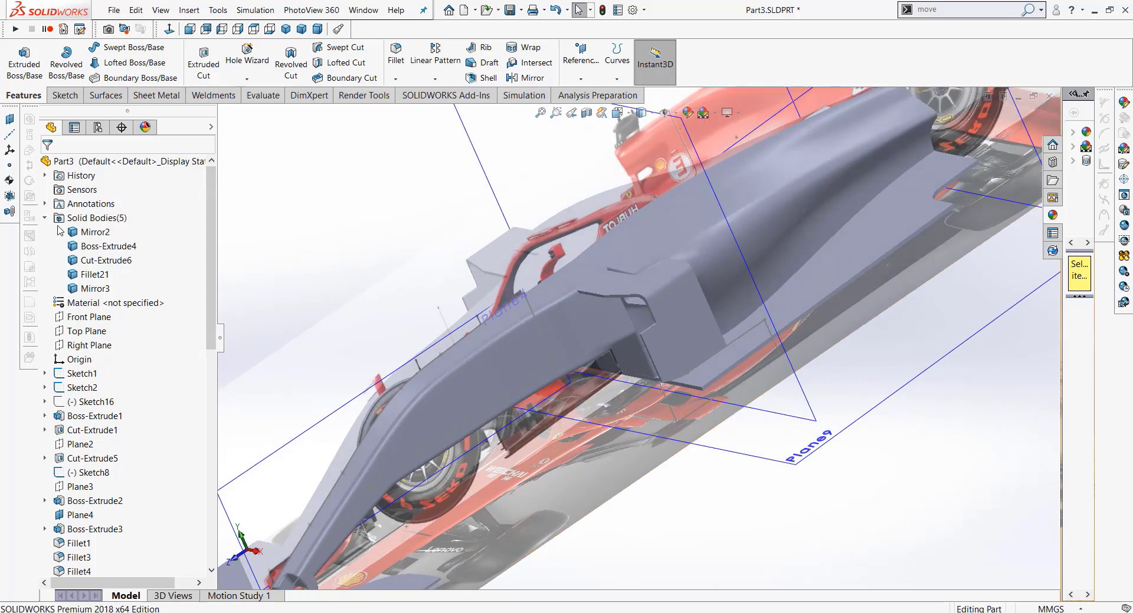
Step: Start a sketch on the Right Plane and draw a vertical line through the sidepod
{"action": "left_click", "coordinate": [88, 346]}
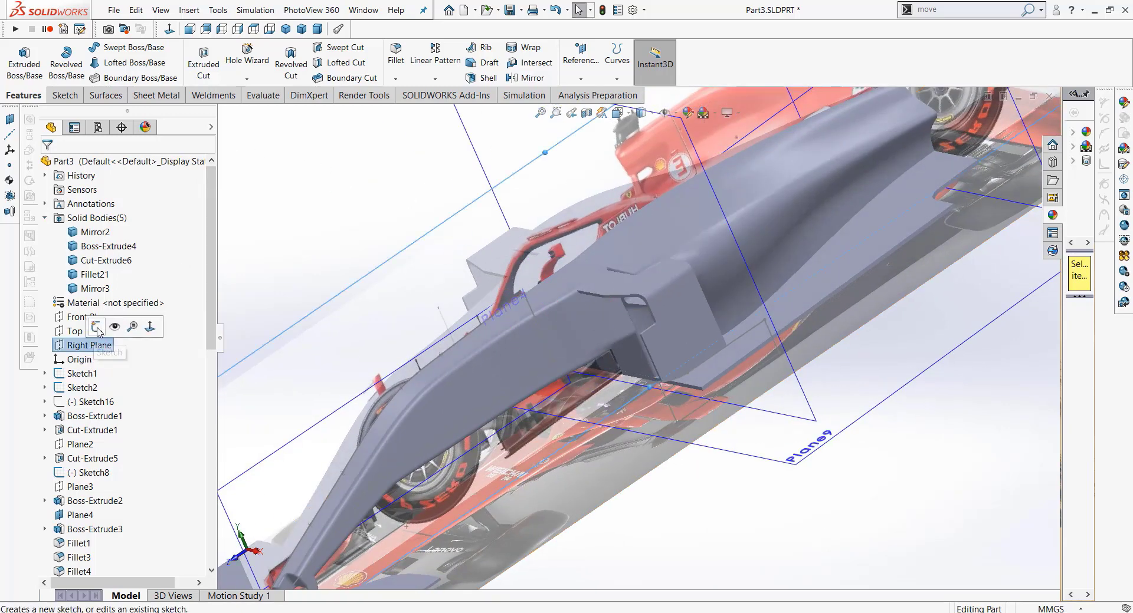
{"action": "left_click", "coordinate": [100, 332]}
{"action": "left_click", "coordinate": [170, 30]}
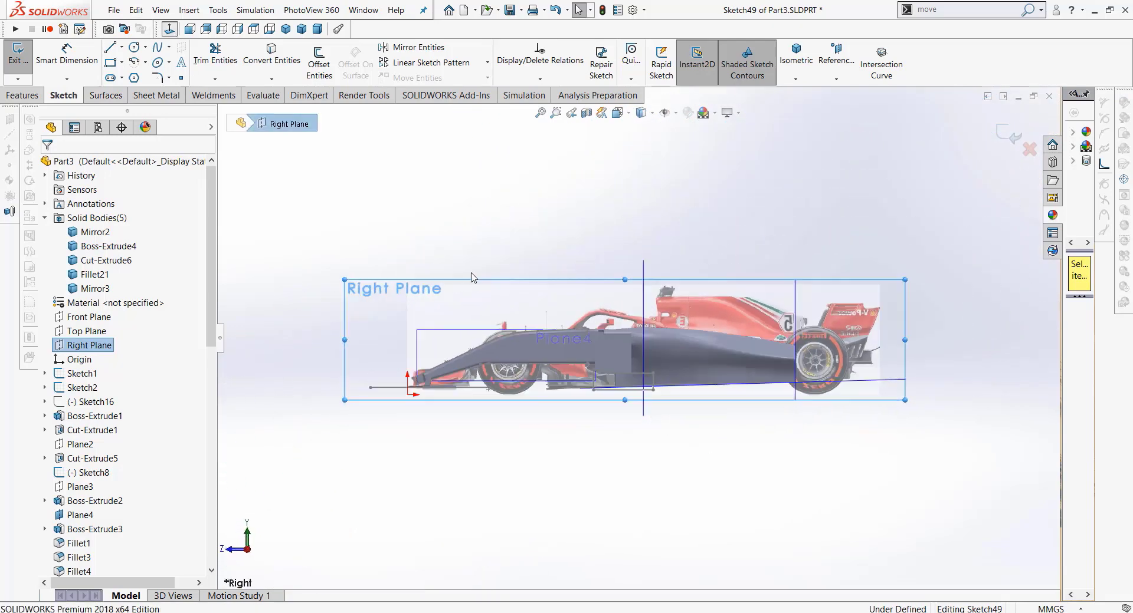
{"action": "scroll", "coordinate": [734, 312], "scroll_direction": "down", "scroll_amount": 2}
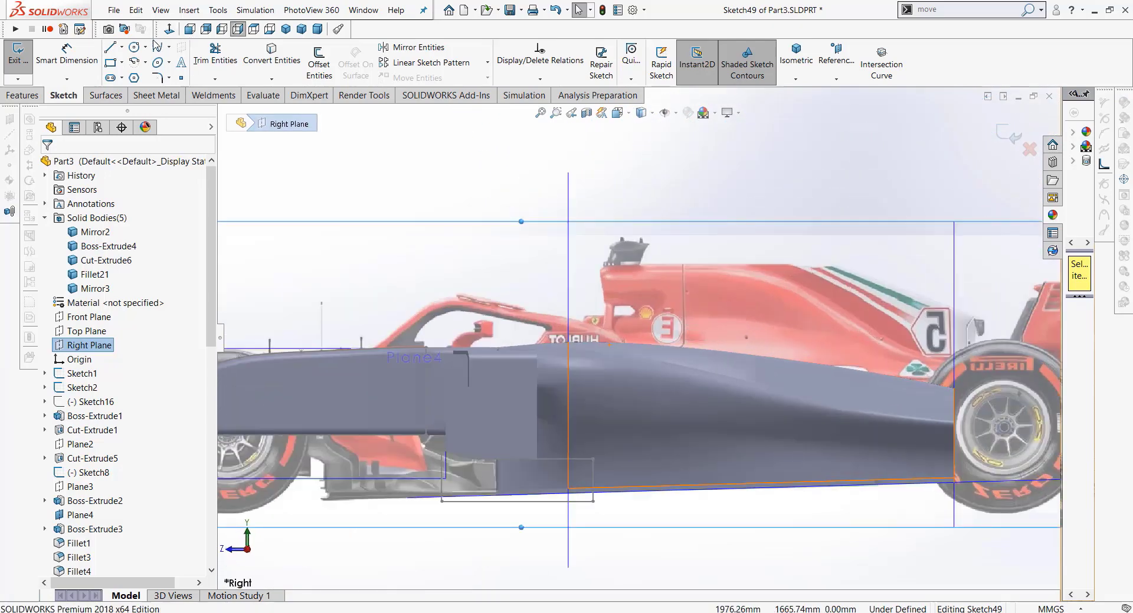
{"action": "left_click", "coordinate": [111, 47]}
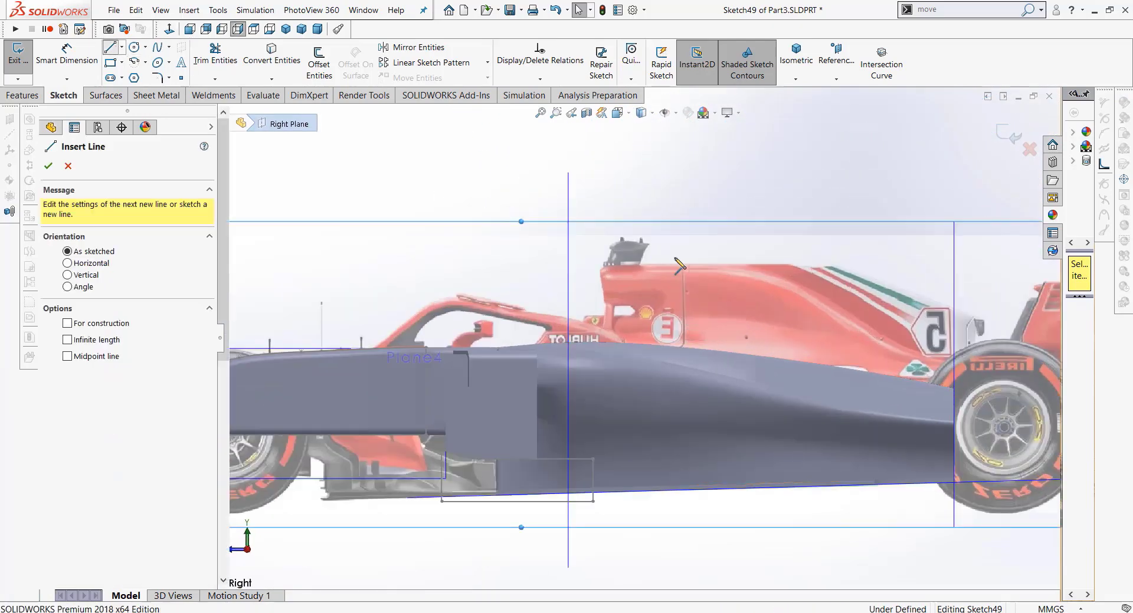
{"action": "left_click", "coordinate": [601, 180]}
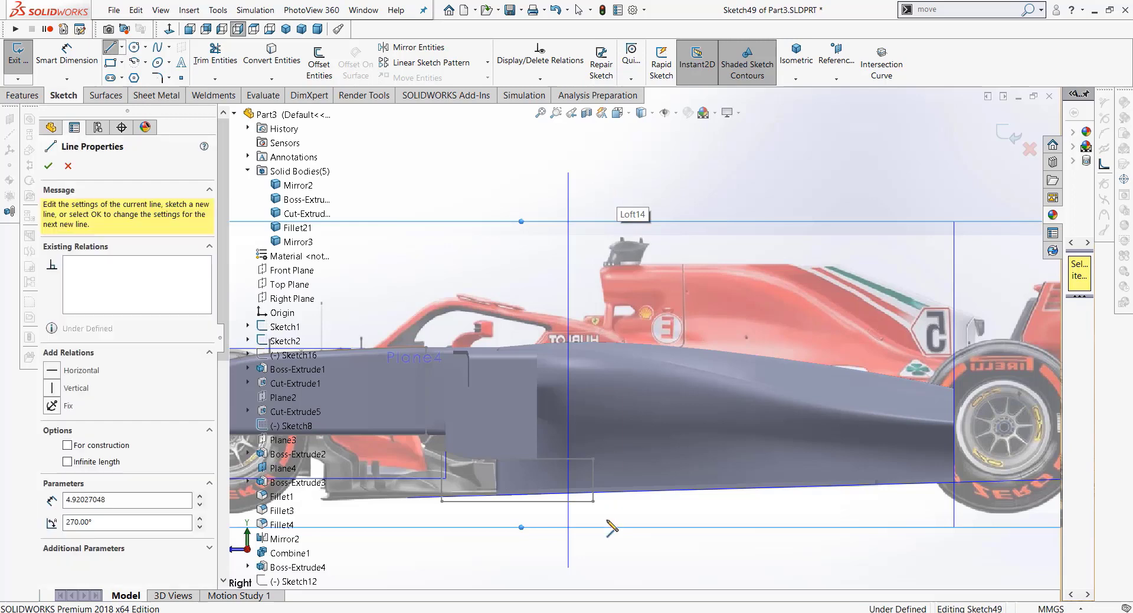
{"action": "left_click", "coordinate": [601, 558]}
{"action": "right_click", "coordinate": [752, 470]}
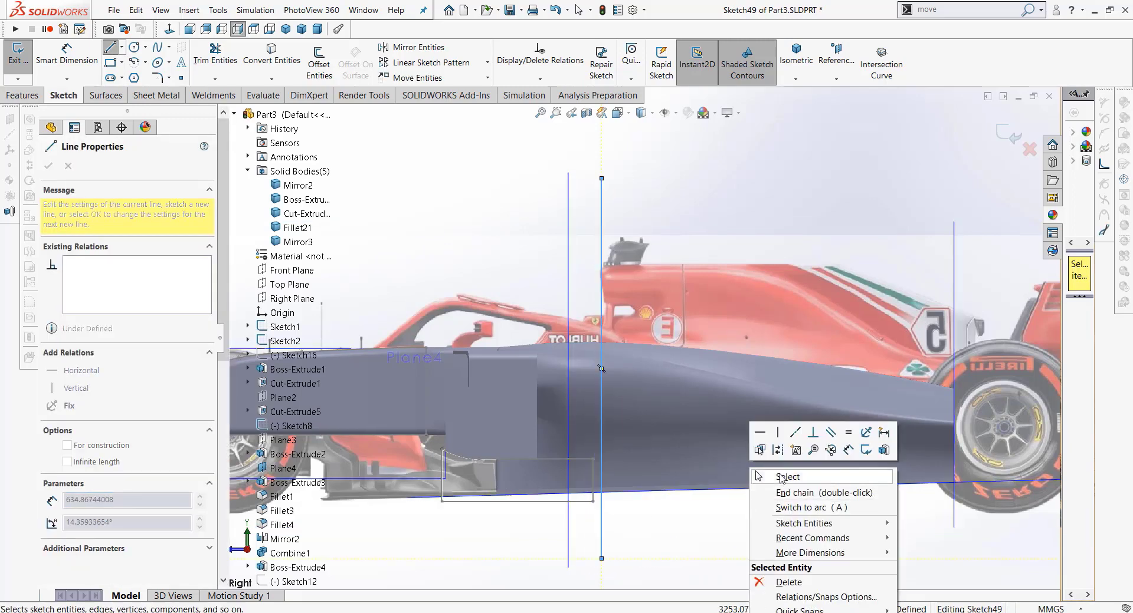
{"action": "left_click", "coordinate": [781, 478]}
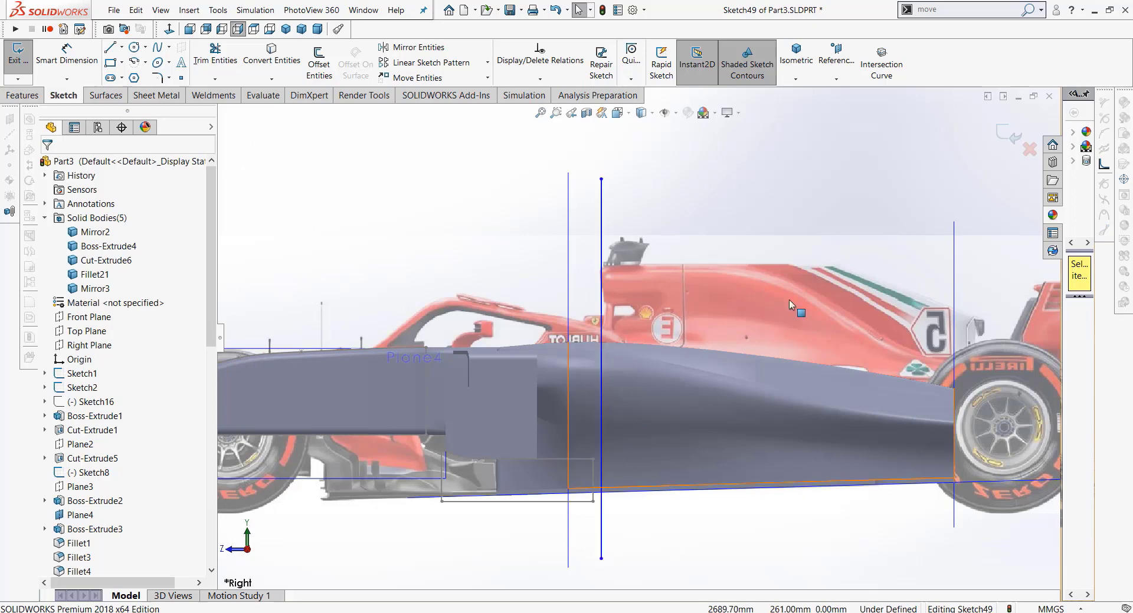
Step: Zoom out to a 3-D view of the car and exit Sketch49
{"action": "scroll", "coordinate": [791, 305], "scroll_direction": "up", "scroll_amount": 3}
{"action": "left_click", "coordinate": [835, 79]}
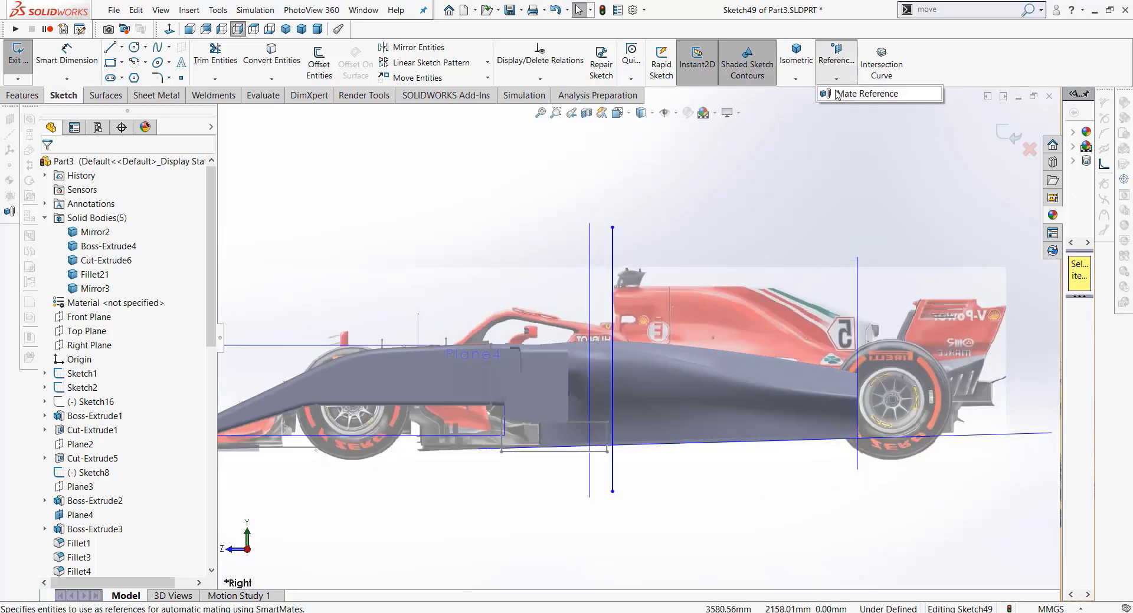
{"action": "left_click", "coordinate": [832, 64]}
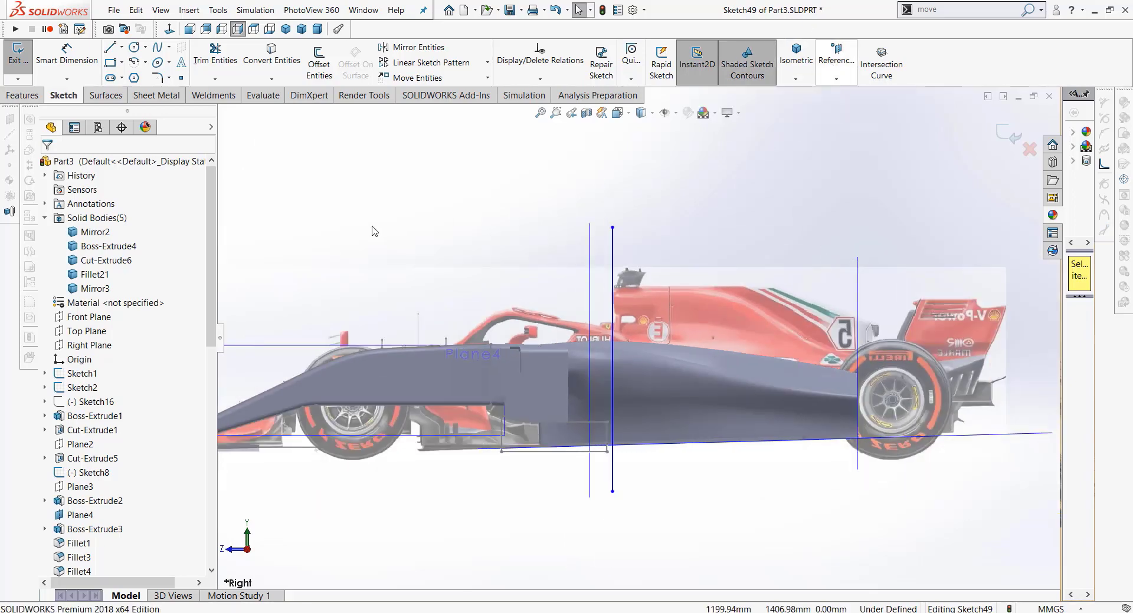
{"action": "key", "text": "z"}
{"action": "left_click", "coordinate": [46, 218]}
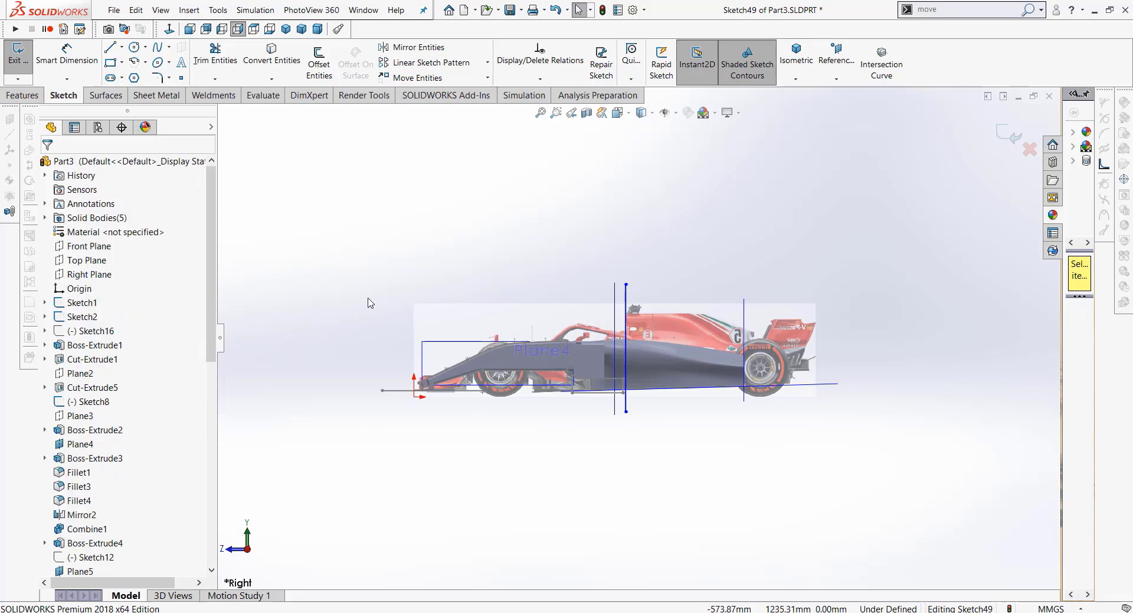
{"action": "middle_click_drag", "start_coordinate": [368, 303], "coordinate": [412, 336]}
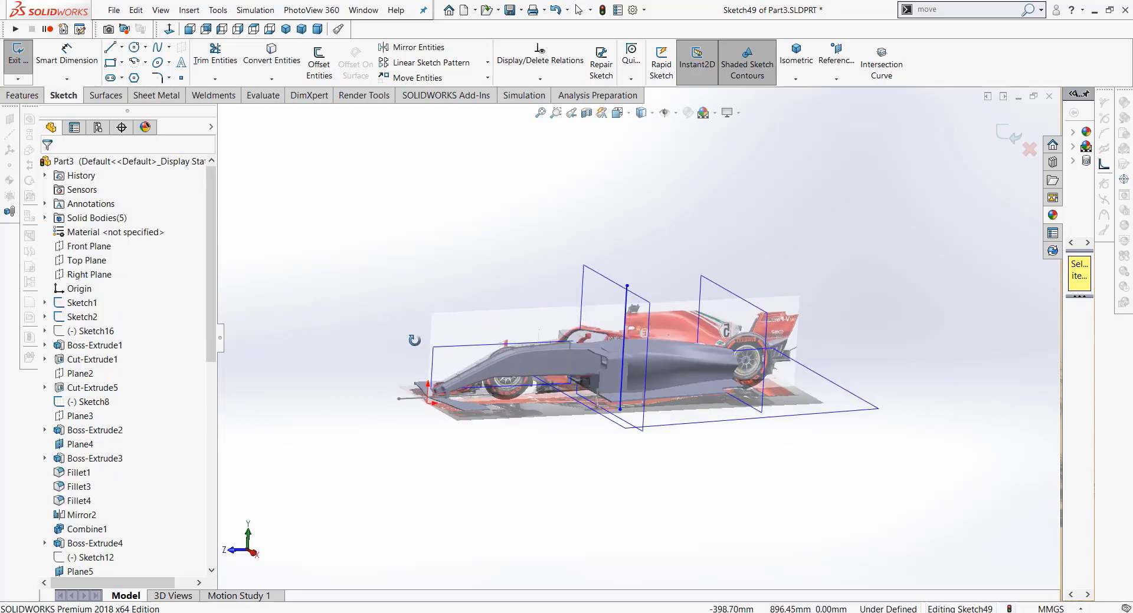
{"action": "left_click", "coordinate": [81, 248]}
{"action": "left_click", "coordinate": [824, 82]}
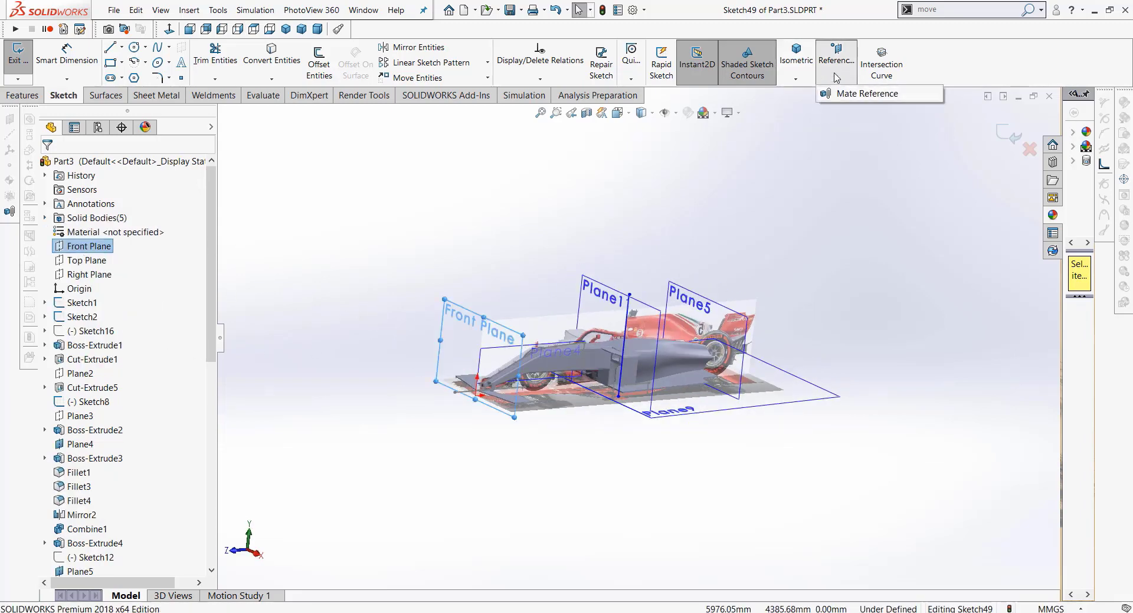
{"action": "left_click", "coordinate": [1007, 128]}
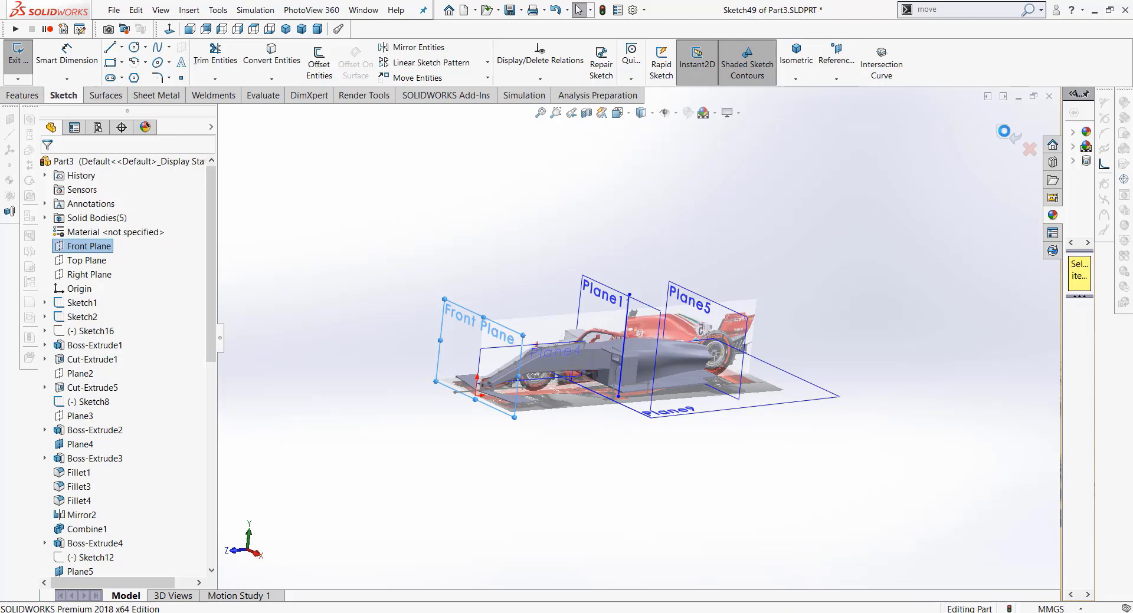
Step: Start a new reference plane and remove the mistaken Top Plane first reference
{"action": "scroll", "coordinate": [253, 304], "scroll_direction": "up", "scroll_amount": 3}
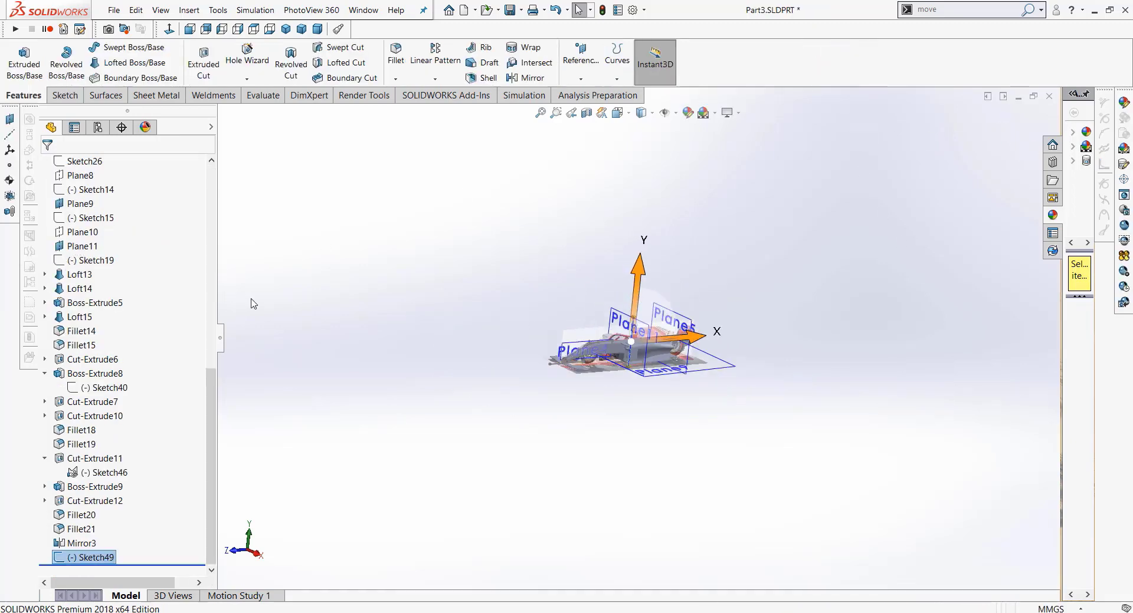
{"action": "left_click", "coordinate": [587, 66]}
{"action": "left_click", "coordinate": [587, 89]}
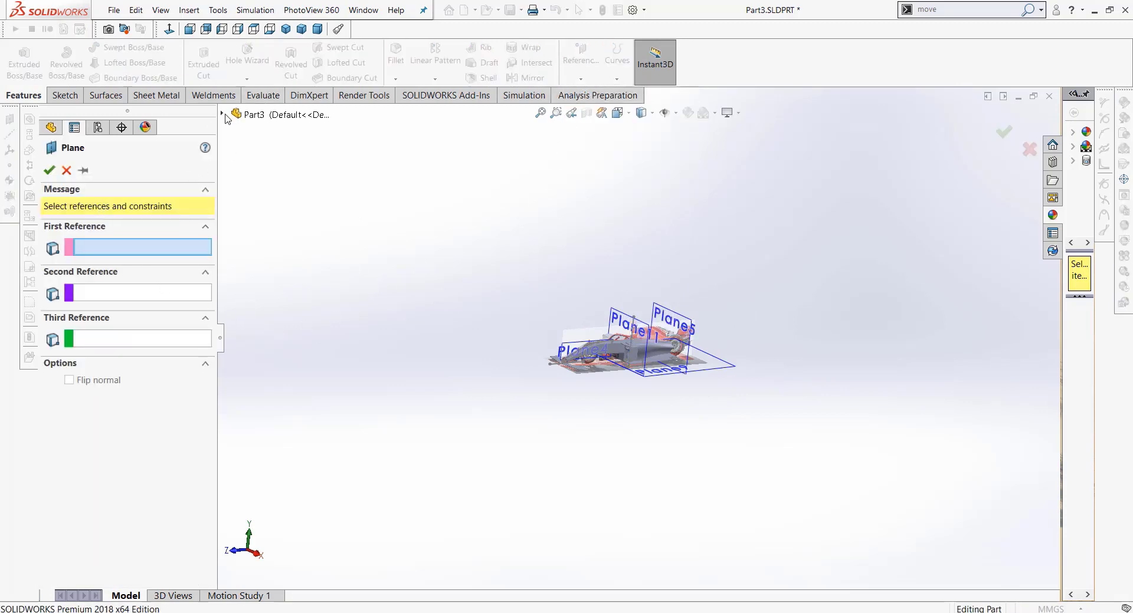
{"action": "left_click", "coordinate": [223, 114]}
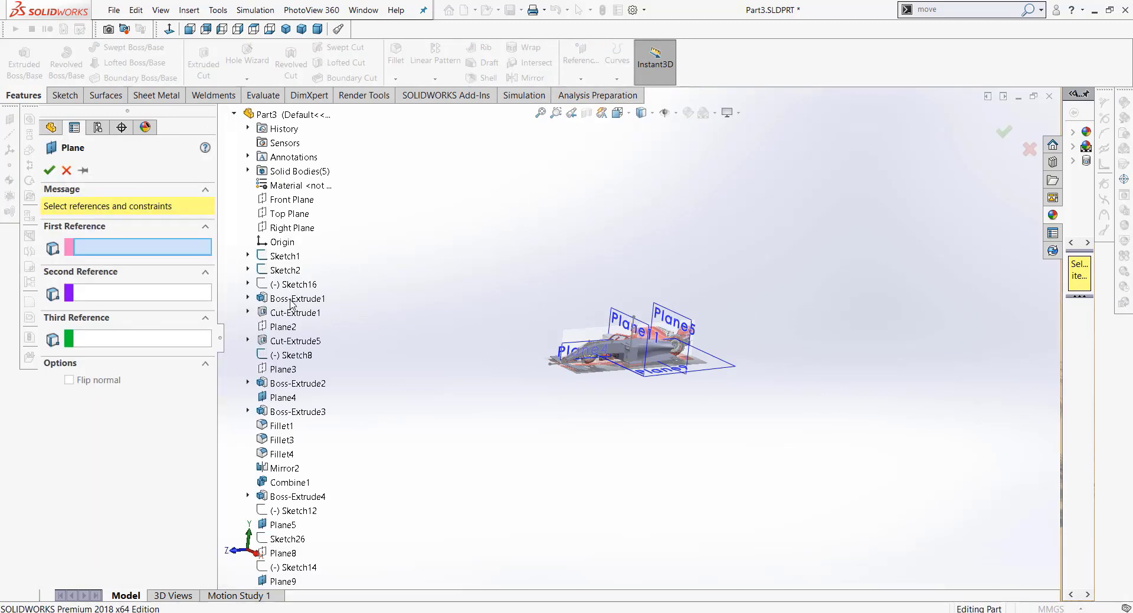
{"action": "left_click", "coordinate": [286, 214]}
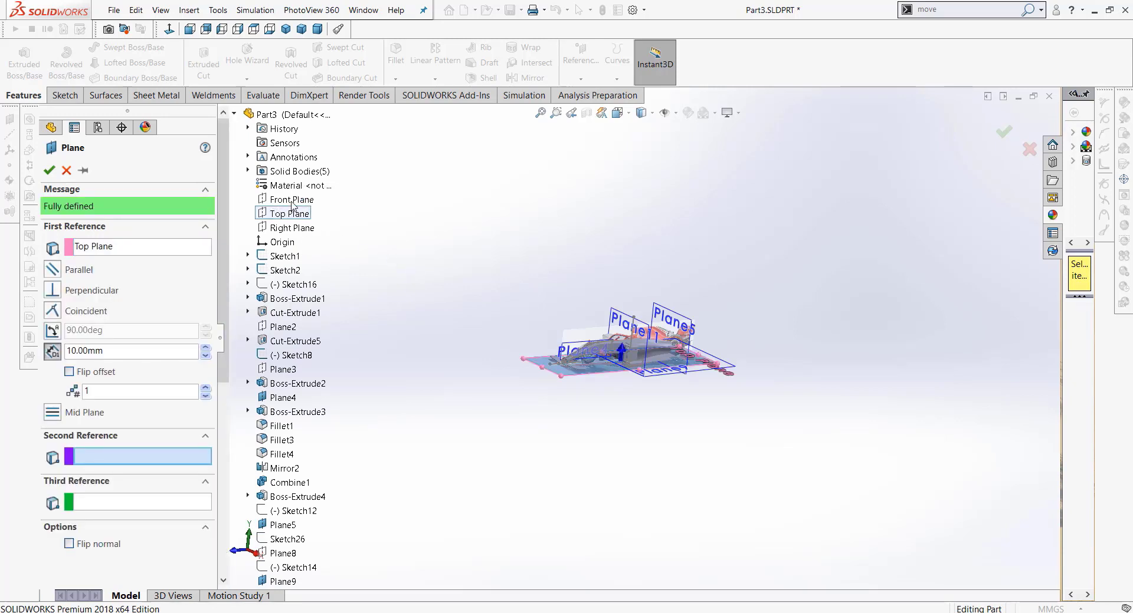
{"action": "left_click", "coordinate": [293, 201]}
{"action": "left_click", "coordinate": [130, 249]}
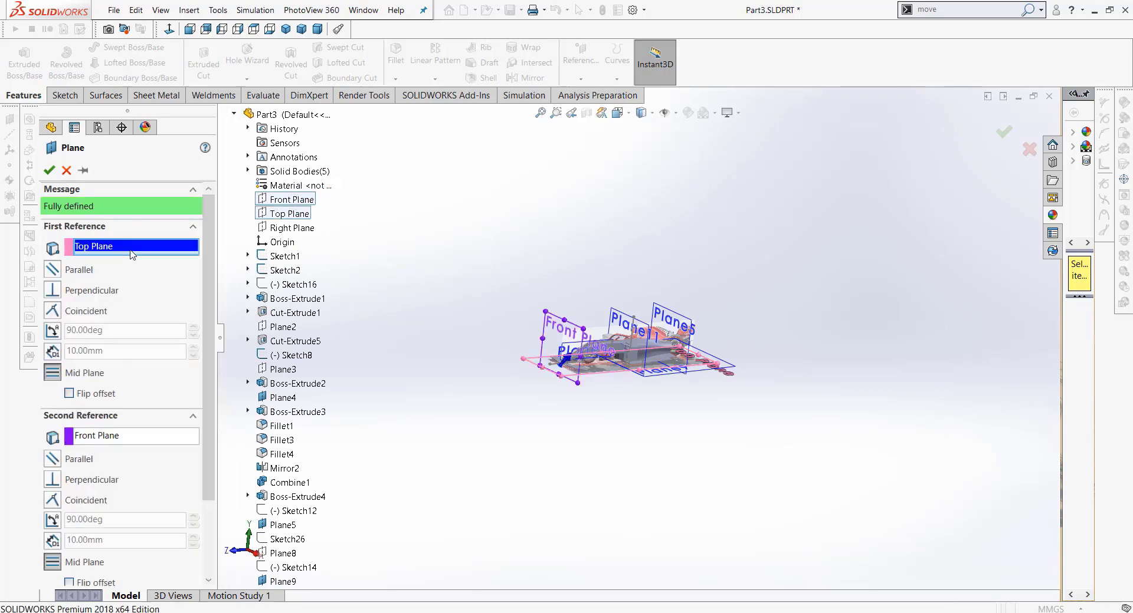
{"action": "right_click", "coordinate": [131, 250]}
{"action": "key", "text": "Delete"}
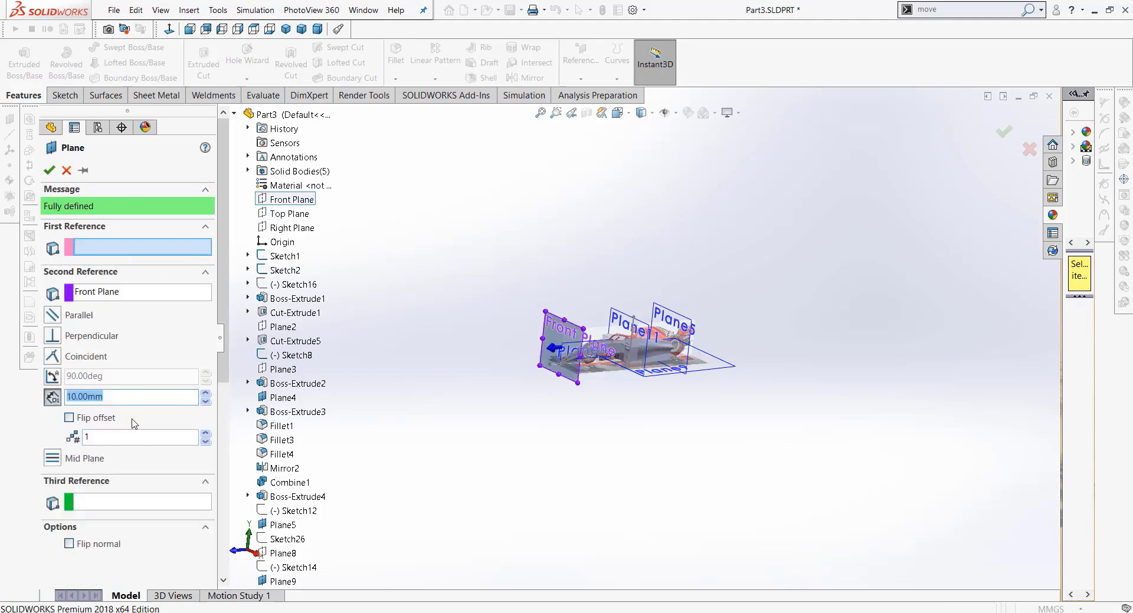
Step: Set Line1@Sketch49 as first reference and Right Plane as second, creating Plane12
{"action": "scroll", "coordinate": [546, 342], "scroll_direction": "down", "scroll_amount": 2}
{"action": "scroll", "coordinate": [543, 341], "scroll_direction": "down", "scroll_amount": 2}
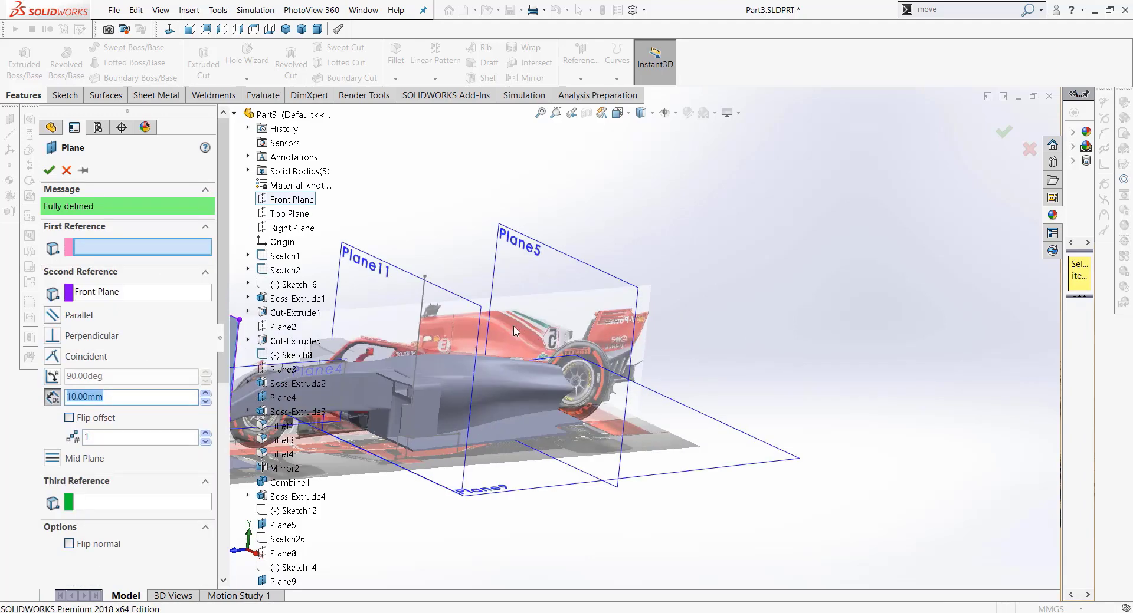
{"action": "scroll", "coordinate": [513, 331], "scroll_direction": "down", "scroll_amount": 2}
{"action": "left_click", "coordinate": [393, 279]}
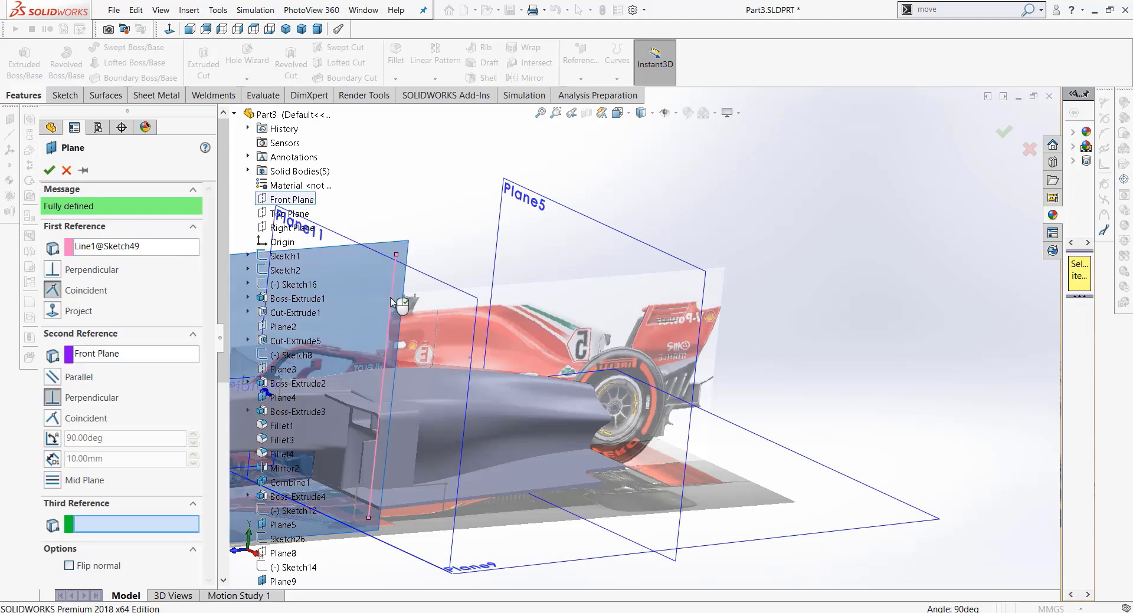
{"action": "left_click", "coordinate": [134, 355]}
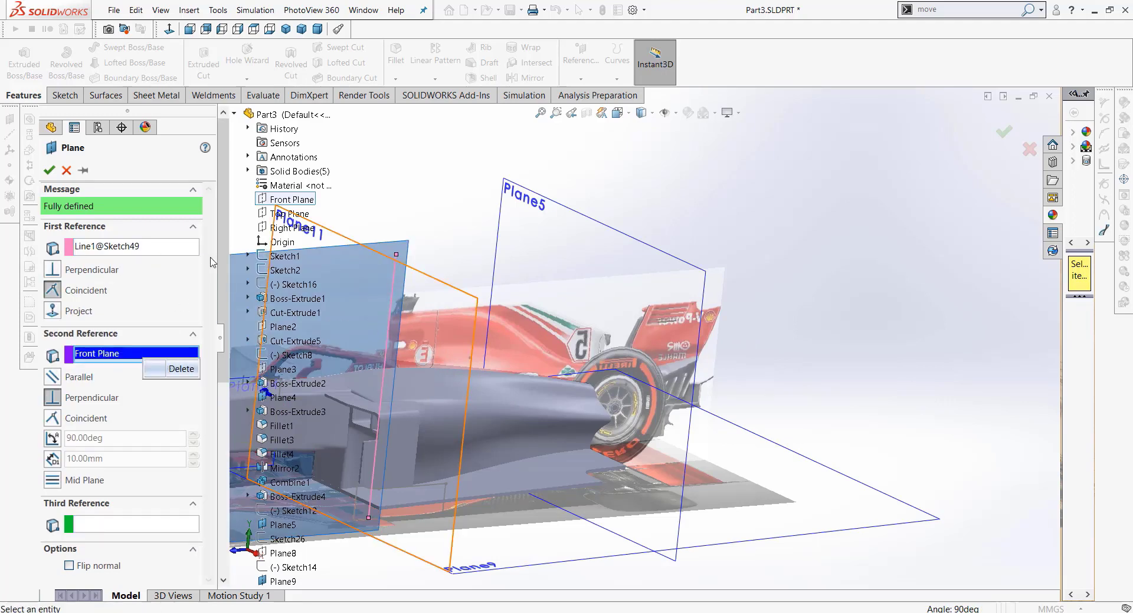
{"action": "key", "text": "Delete"}
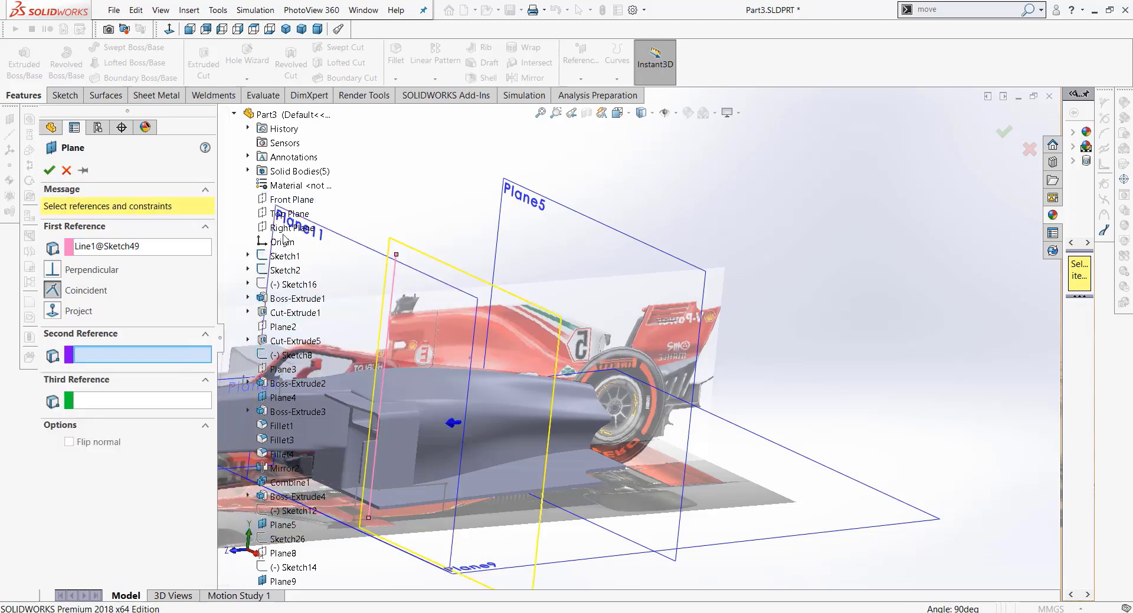
{"action": "left_click", "coordinate": [265, 234]}
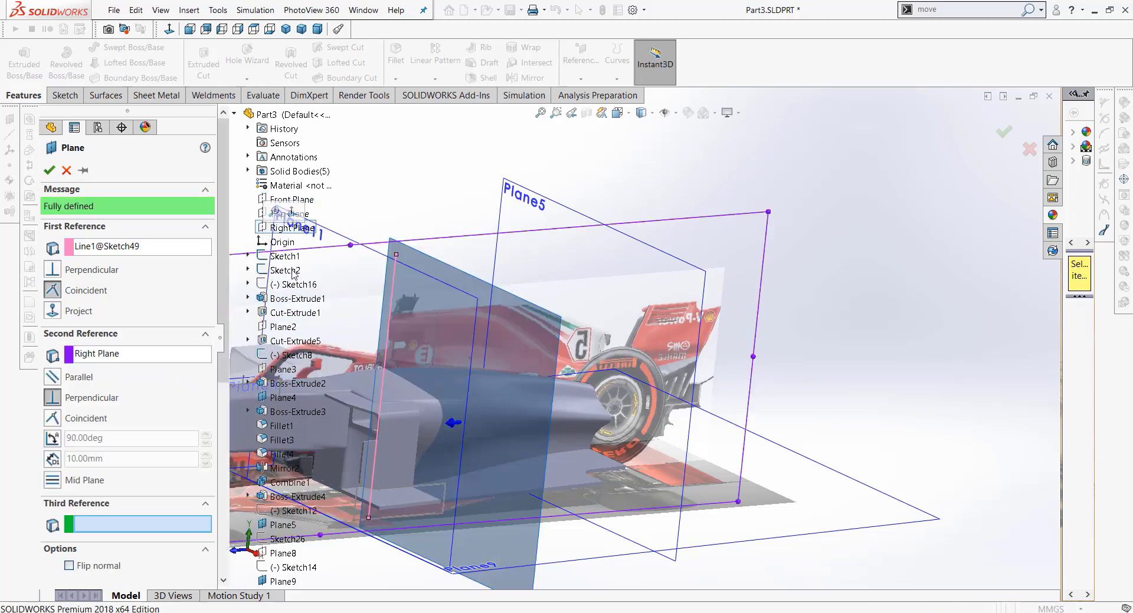
{"action": "left_click", "coordinate": [49, 170]}
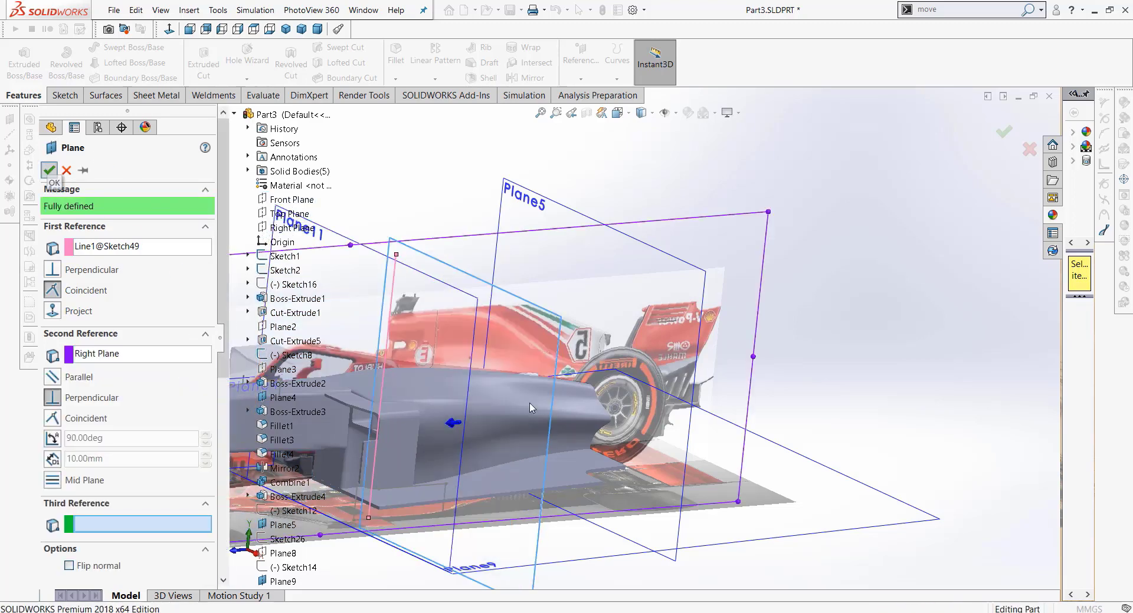
{"action": "mouse_move", "coordinate": [956, 429]}
{"action": "middle_mouse_down"}
{"action": "mouse_move", "coordinate": [916, 409]}
{"action": "mouse_move", "coordinate": [968, 397]}
{"action": "middle_mouse_up"}
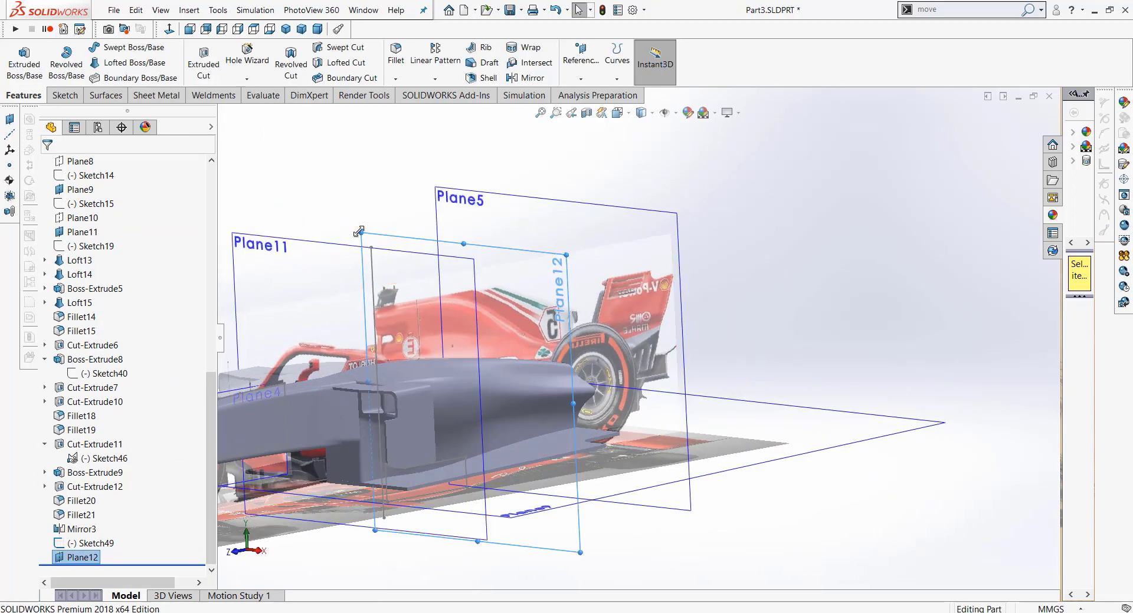
Step: Enlarge Plane12 by dragging its corner handle
{"action": "left_click_drag", "start_coordinate": [359, 231], "coordinate": [230, 212]}
{"action": "key", "text": "f"}
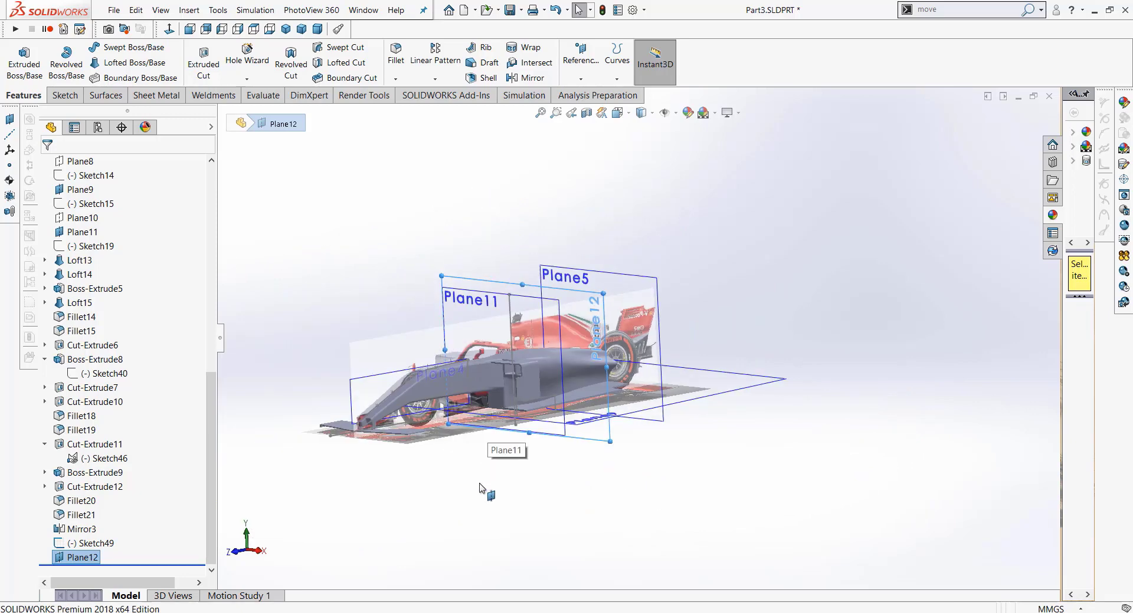
{"action": "key", "text": "Right"}
{"action": "key", "text": "Right"}
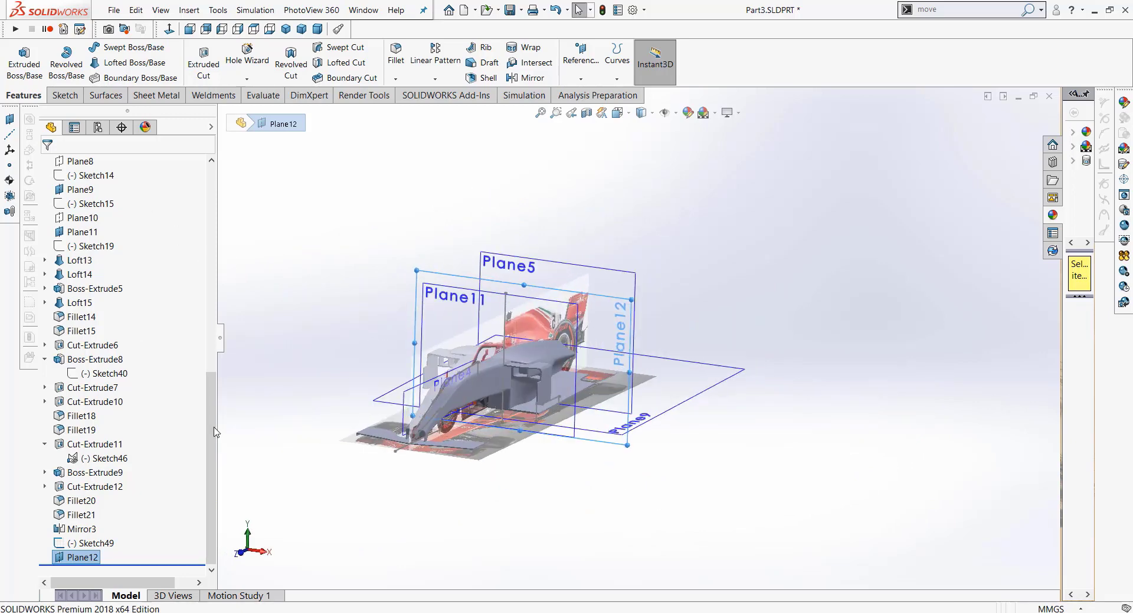
{"action": "left_click_drag", "start_coordinate": [215, 432], "coordinate": [228, 213]}
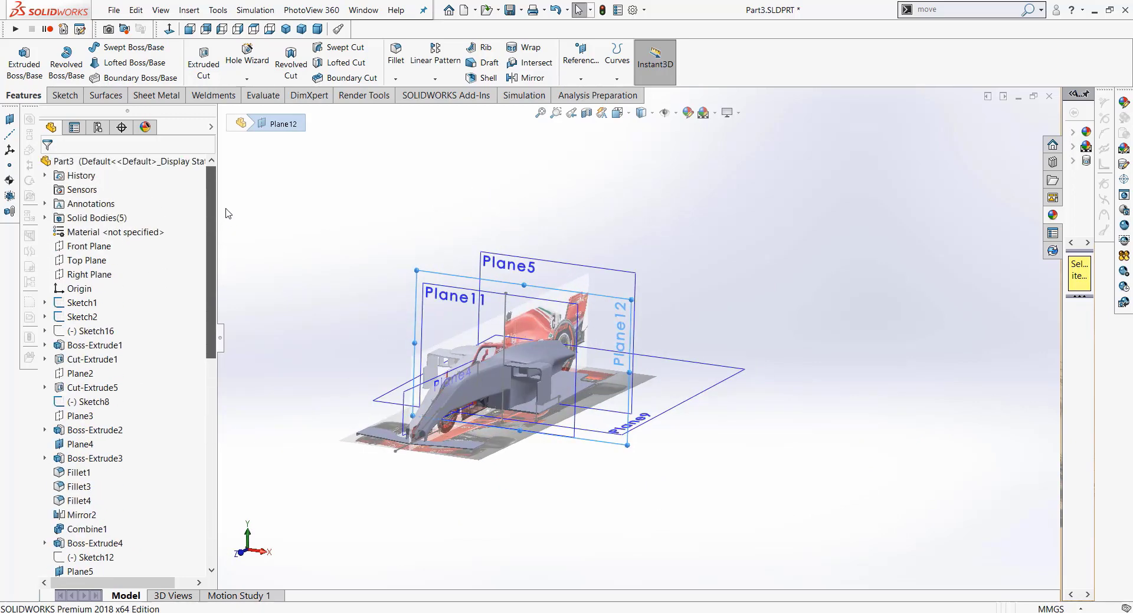
Step: Hide all five solid bodies, leaving only the reference pictures and planes visible
{"action": "left_click", "coordinate": [108, 219]}
{"action": "left_click", "coordinate": [114, 206]}
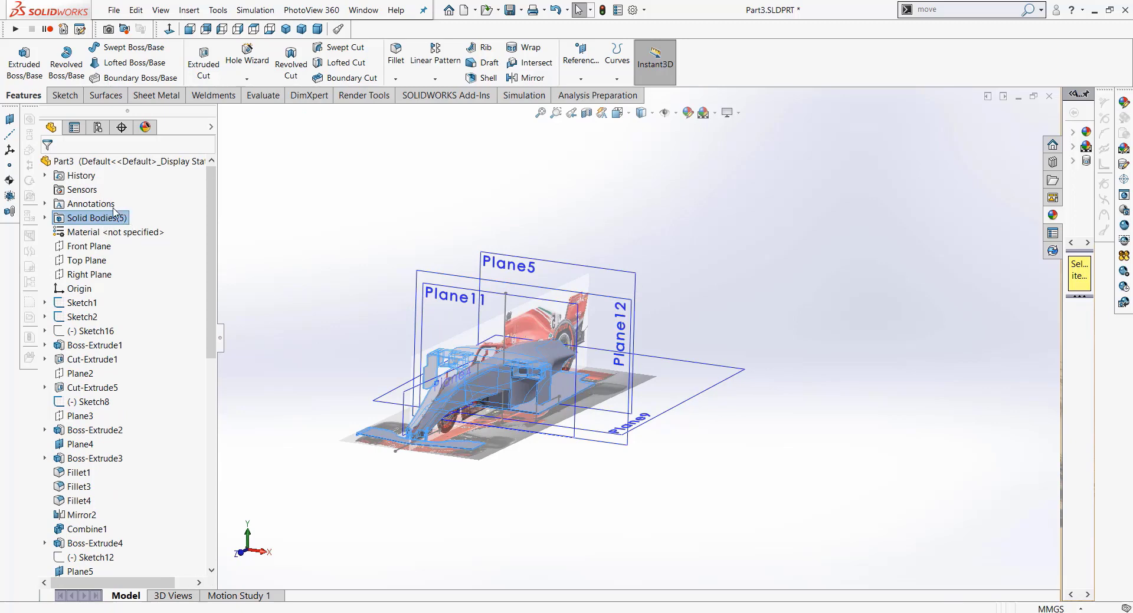
{"action": "mouse_move", "coordinate": [569, 499]}
{"action": "middle_mouse_down"}
{"action": "mouse_move", "coordinate": [592, 504]}
{"action": "mouse_move", "coordinate": [557, 471]}
{"action": "middle_mouse_up"}
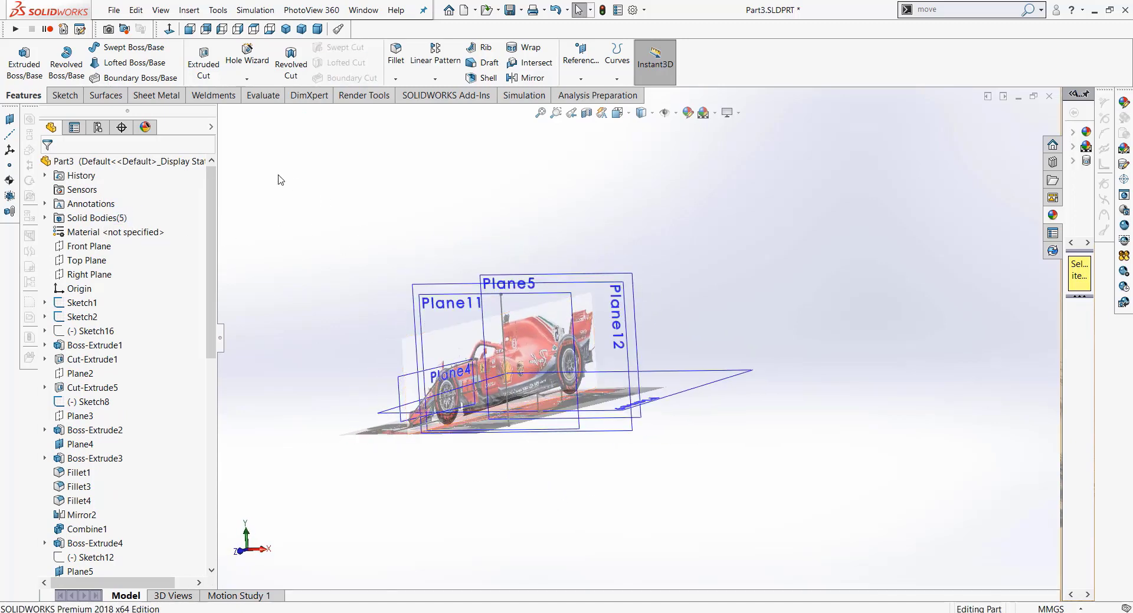
{"action": "scroll", "coordinate": [546, 357], "scroll_direction": "down", "scroll_amount": 3}
{"action": "scroll", "coordinate": [547, 356], "scroll_direction": "down", "scroll_amount": 2}
{"action": "scroll", "coordinate": [546, 356], "scroll_direction": "down", "scroll_amount": 2}
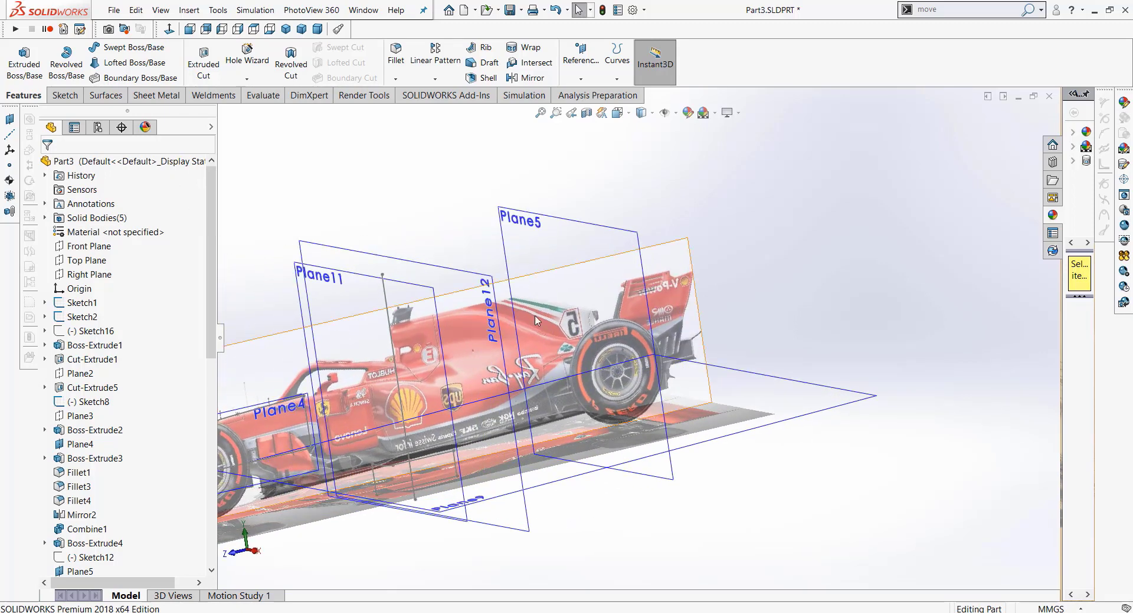
{"action": "left_click", "coordinate": [493, 288]}
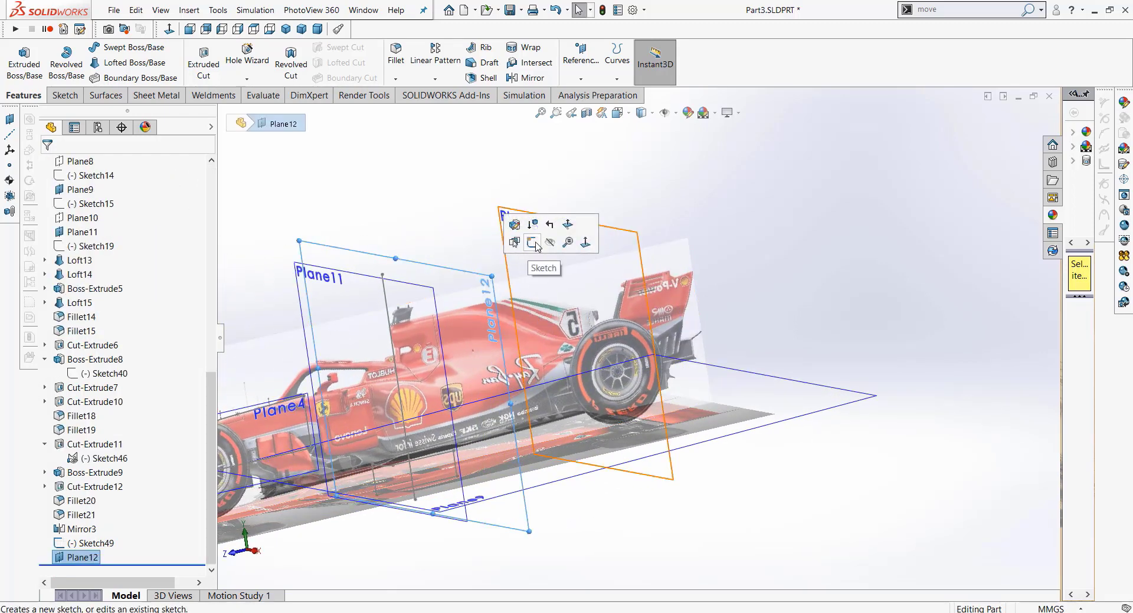
Step: Open a sketch on Plane12 in Front view and show the Sketch16 front reference picture
{"action": "left_click", "coordinate": [536, 247]}
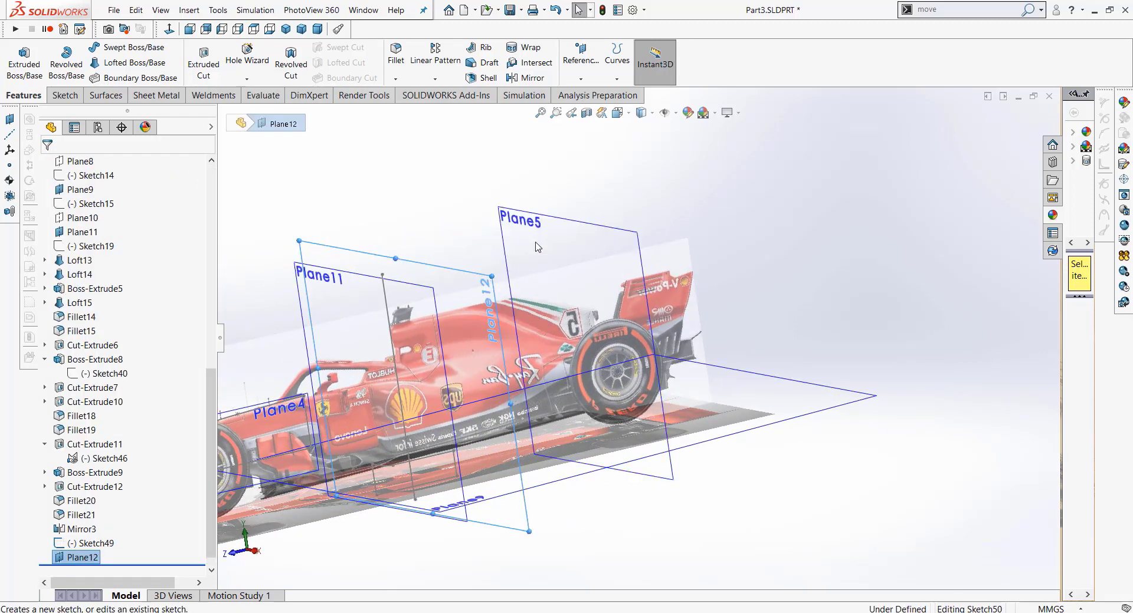
{"action": "left_click", "coordinate": [286, 29]}
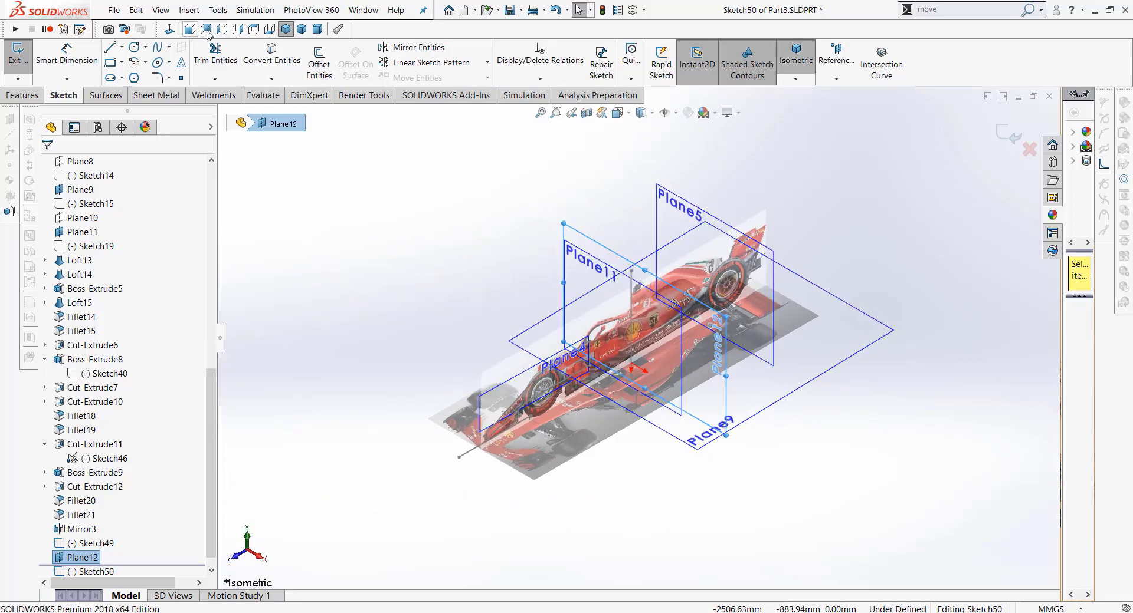
{"action": "left_click", "coordinate": [189, 30]}
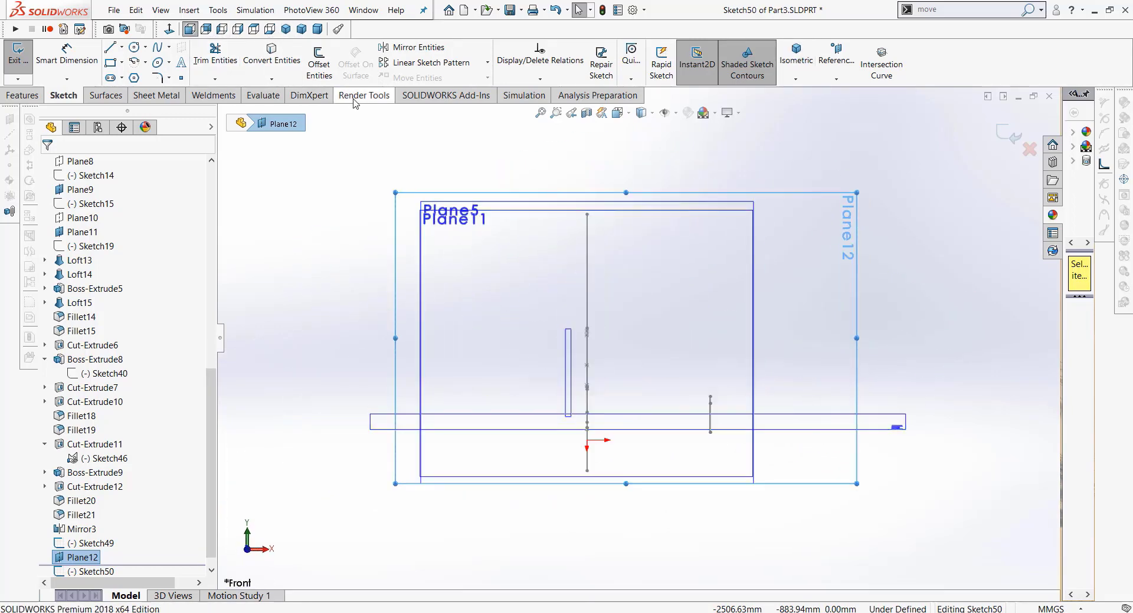
{"action": "scroll", "coordinate": [168, 346], "scroll_direction": "up", "scroll_amount": 5}
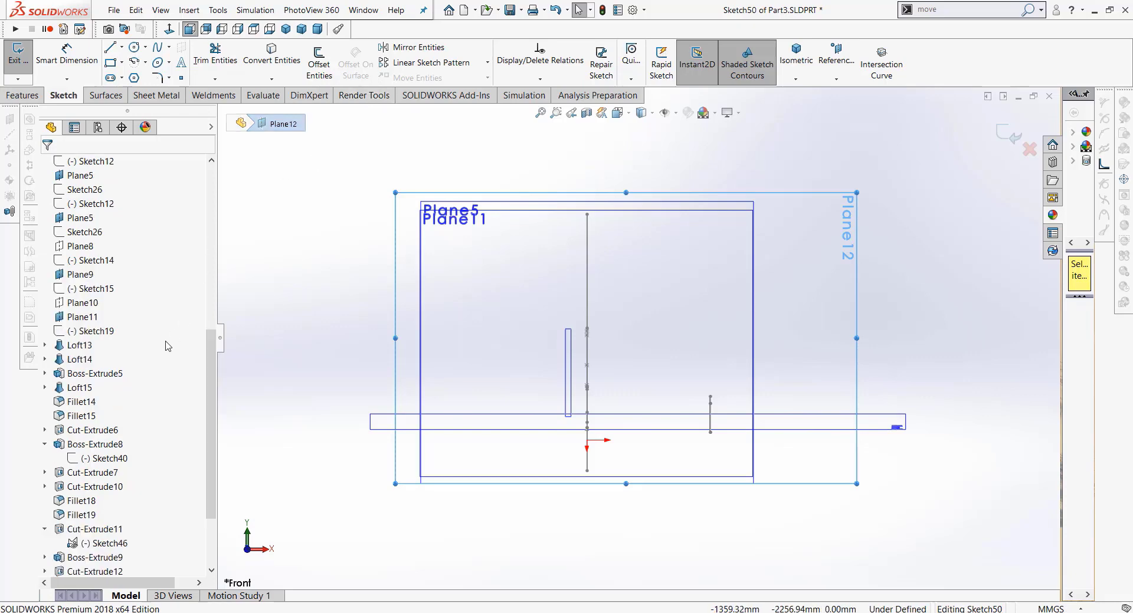
{"action": "scroll", "coordinate": [168, 346], "scroll_direction": "up", "scroll_amount": 10}
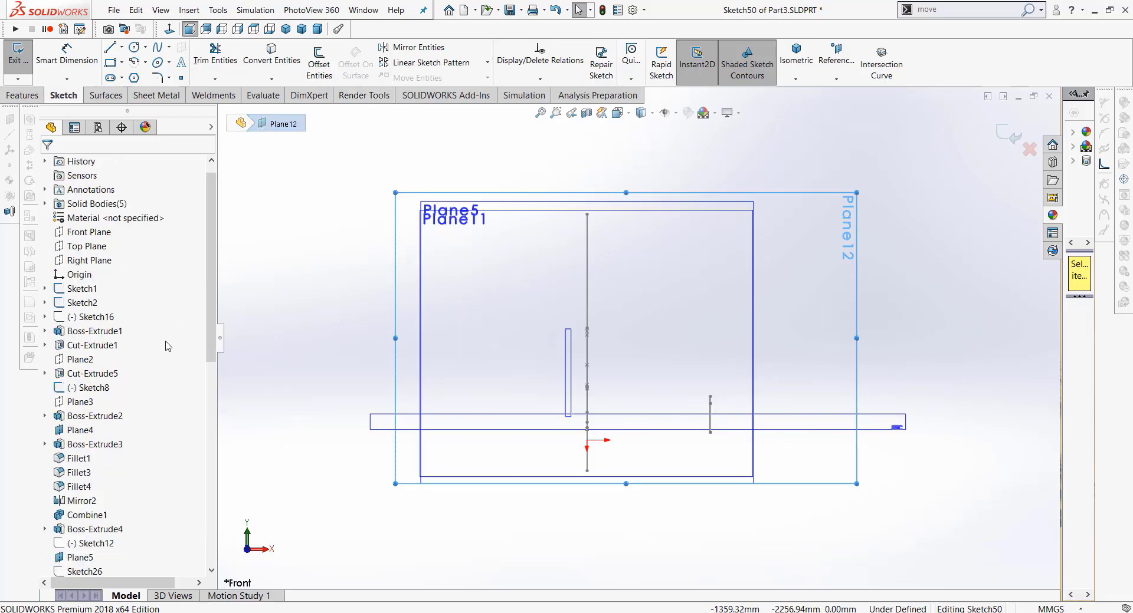
{"action": "right_click", "coordinate": [79, 314]}
{"action": "left_click", "coordinate": [76, 297]}
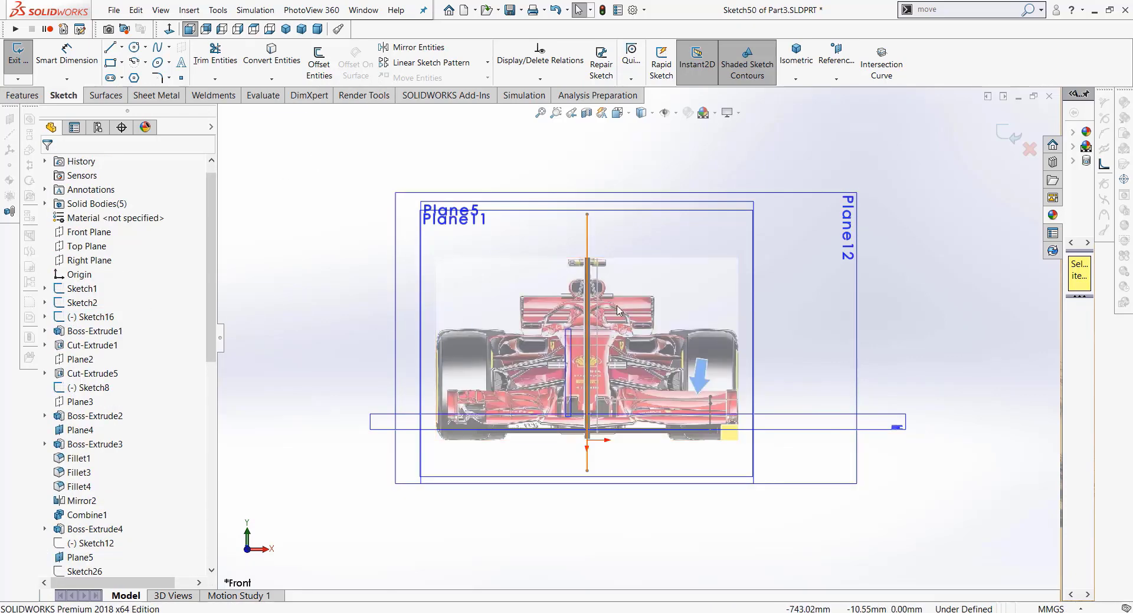
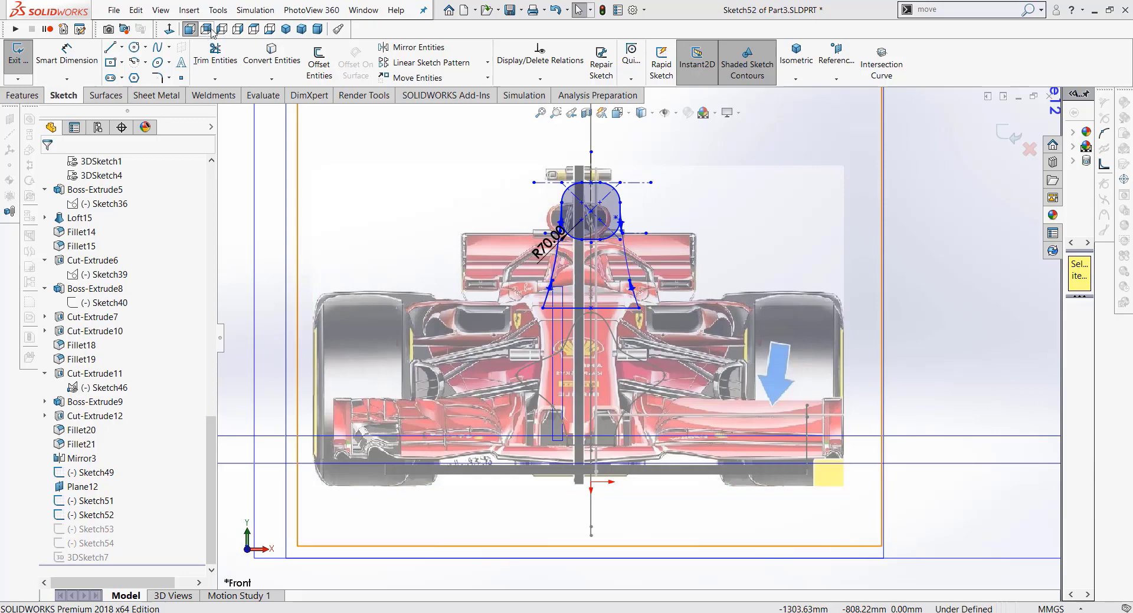
Step: Check Sketch52's elliptical intake profile from the Right view, then exit the sketch
{"action": "left_click", "coordinate": [238, 29]}
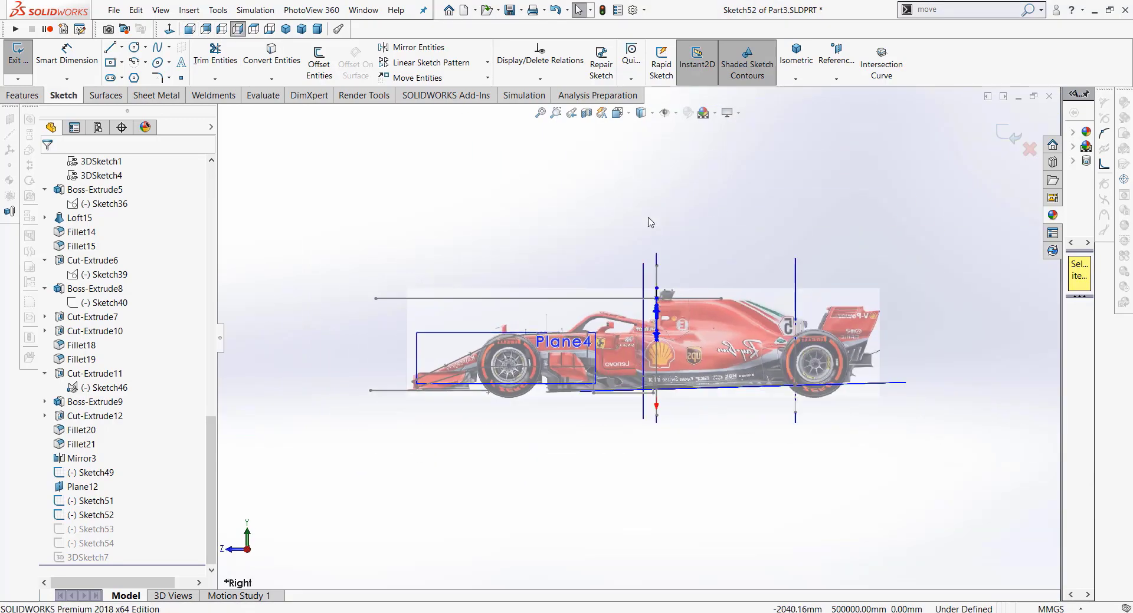
{"action": "scroll", "coordinate": [599, 298], "scroll_direction": "down", "scroll_amount": 5}
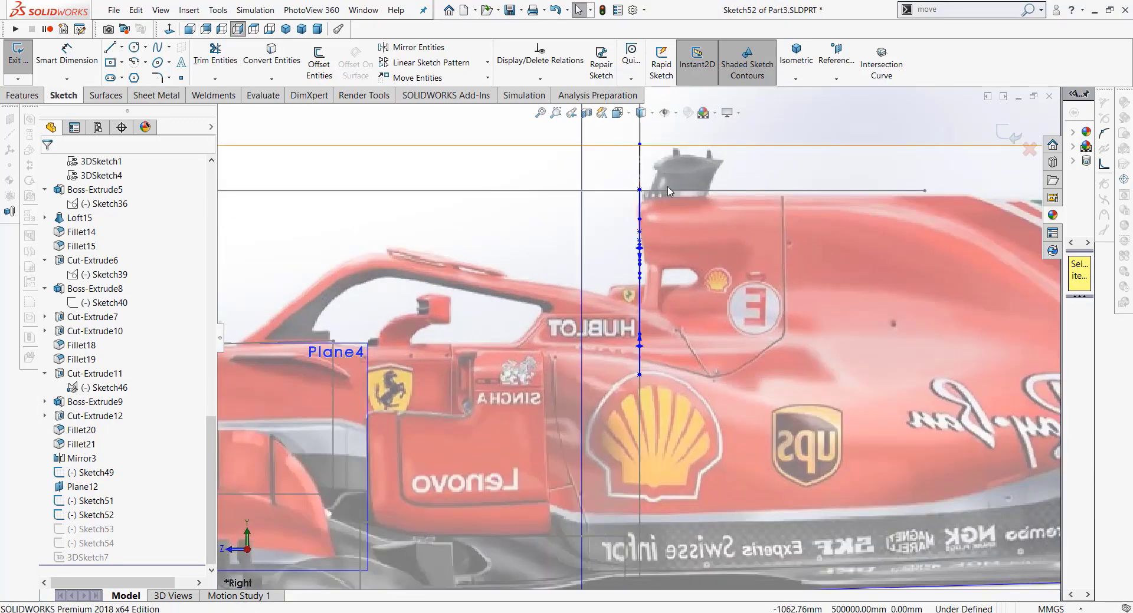
{"action": "mouse_move", "coordinate": [599, 298]}
{"action": "middle_mouse_down"}
{"action": "mouse_move", "coordinate": [682, 260]}
{"action": "mouse_move", "coordinate": [557, 262]}
{"action": "middle_mouse_up"}
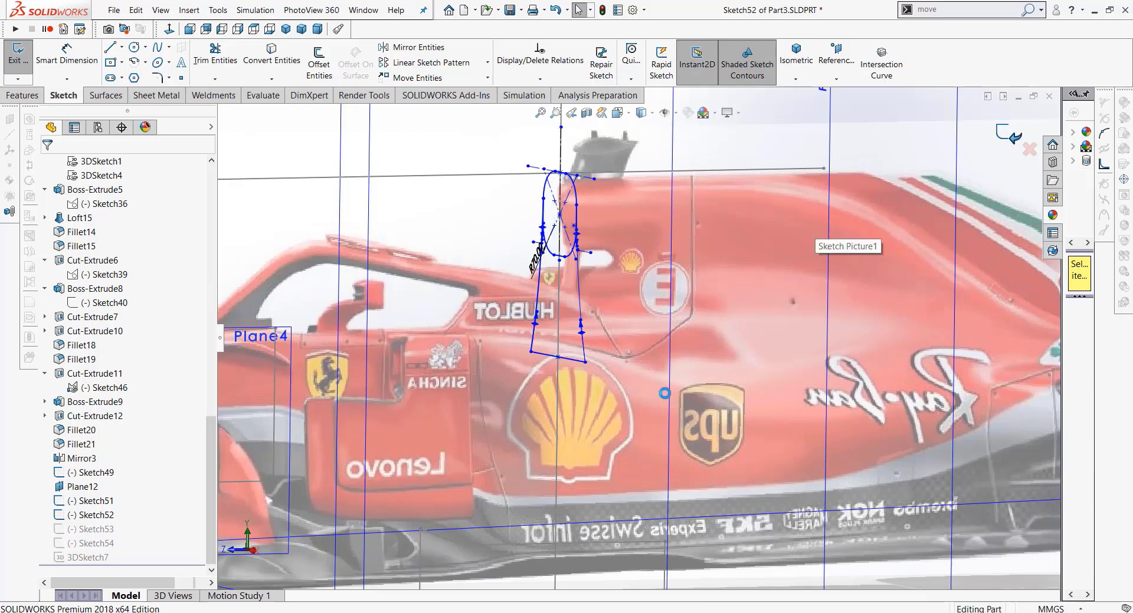
{"action": "key", "text": "ctrl+b"}
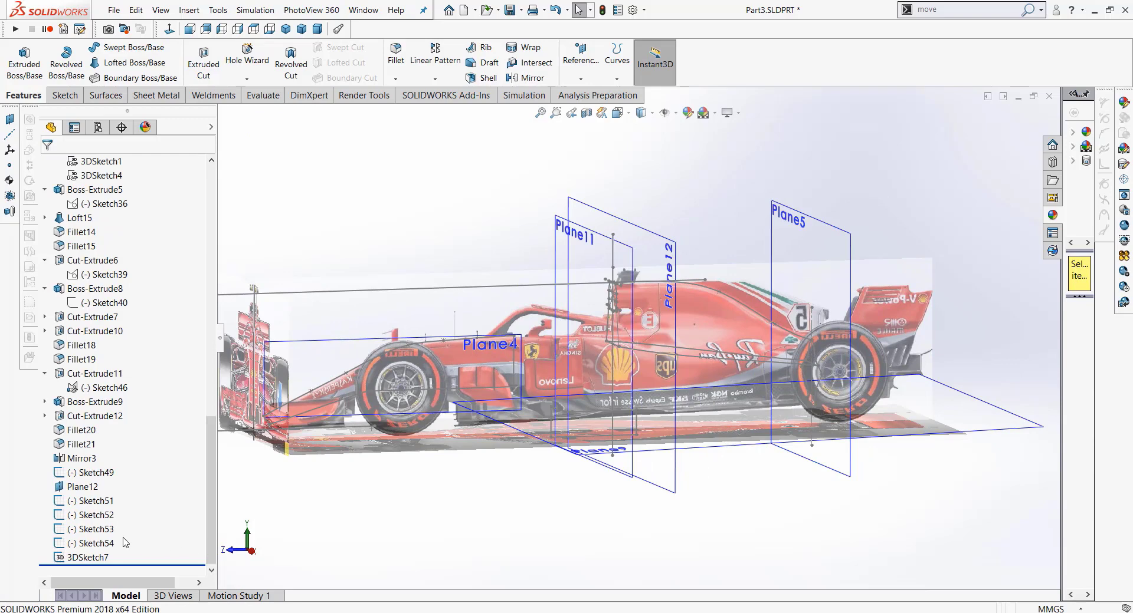
{"action": "left_click", "coordinate": [94, 515]}
{"action": "left_click", "coordinate": [90, 529]}
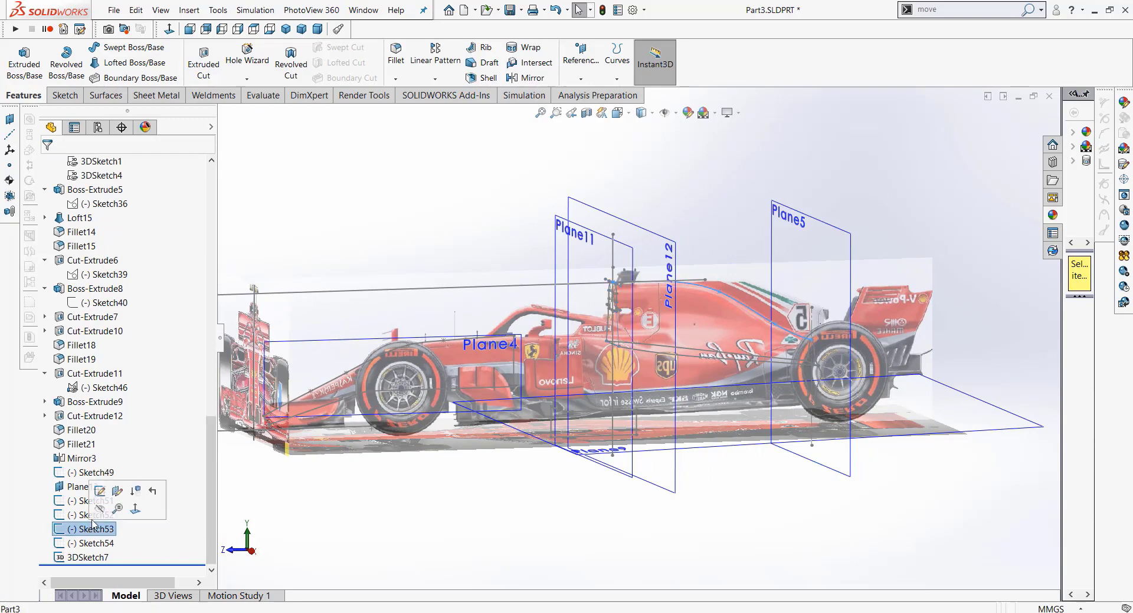
{"action": "left_click", "coordinate": [101, 492]}
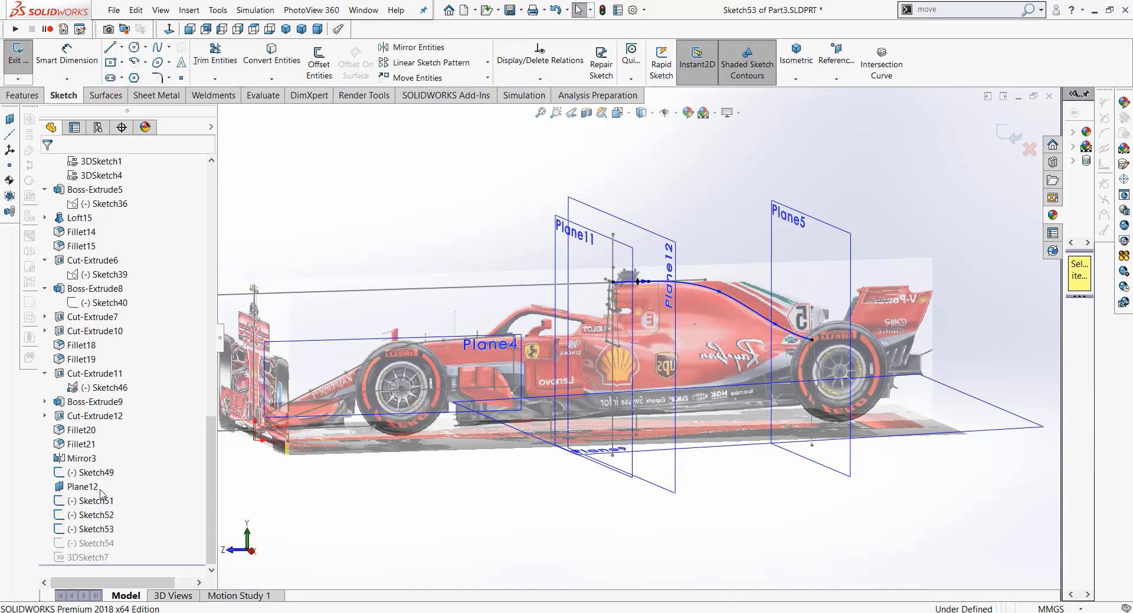
{"action": "mouse_move", "coordinate": [702, 366]}
{"action": "middle_mouse_down"}
{"action": "mouse_move", "coordinate": [712, 370]}
{"action": "mouse_move", "coordinate": [739, 317]}
{"action": "middle_mouse_up"}
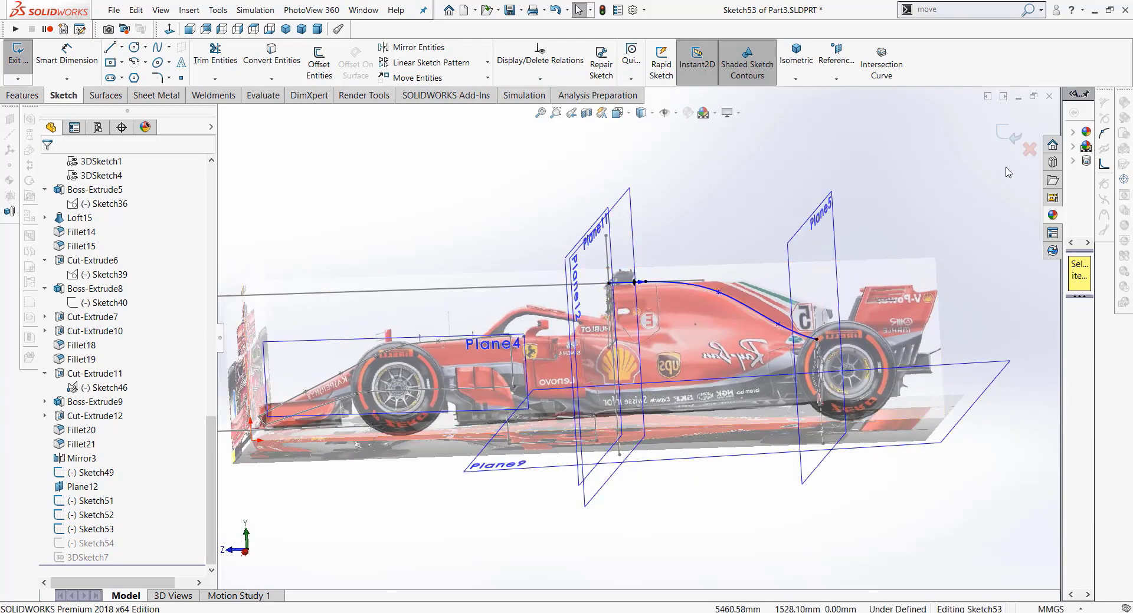
{"action": "left_click", "coordinate": [1010, 135]}
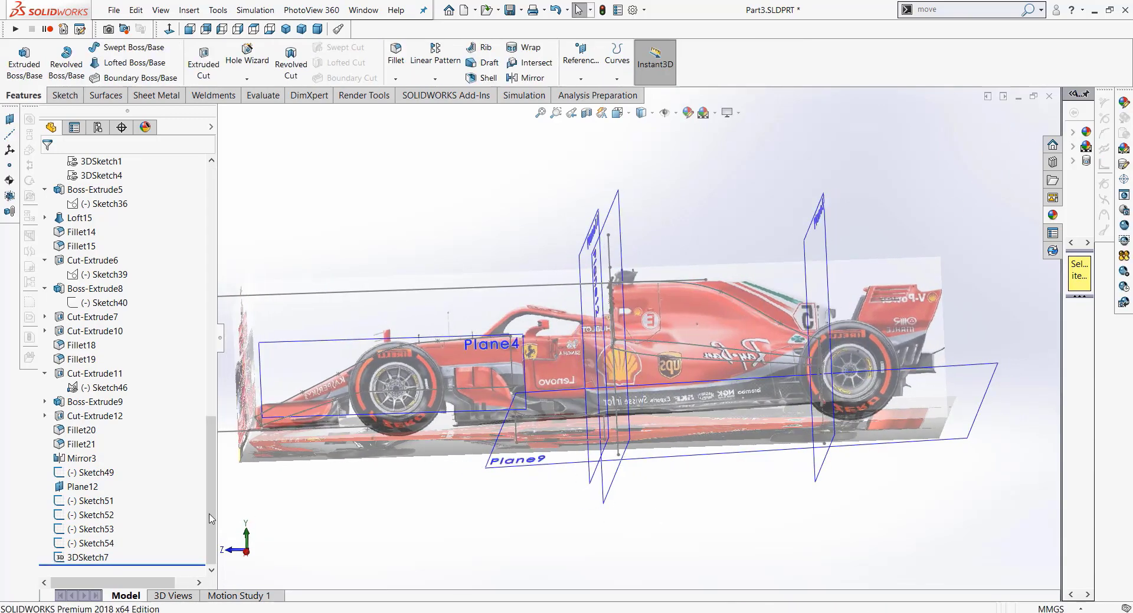
{"action": "left_click", "coordinate": [105, 516]}
{"action": "left_click", "coordinate": [102, 530]}
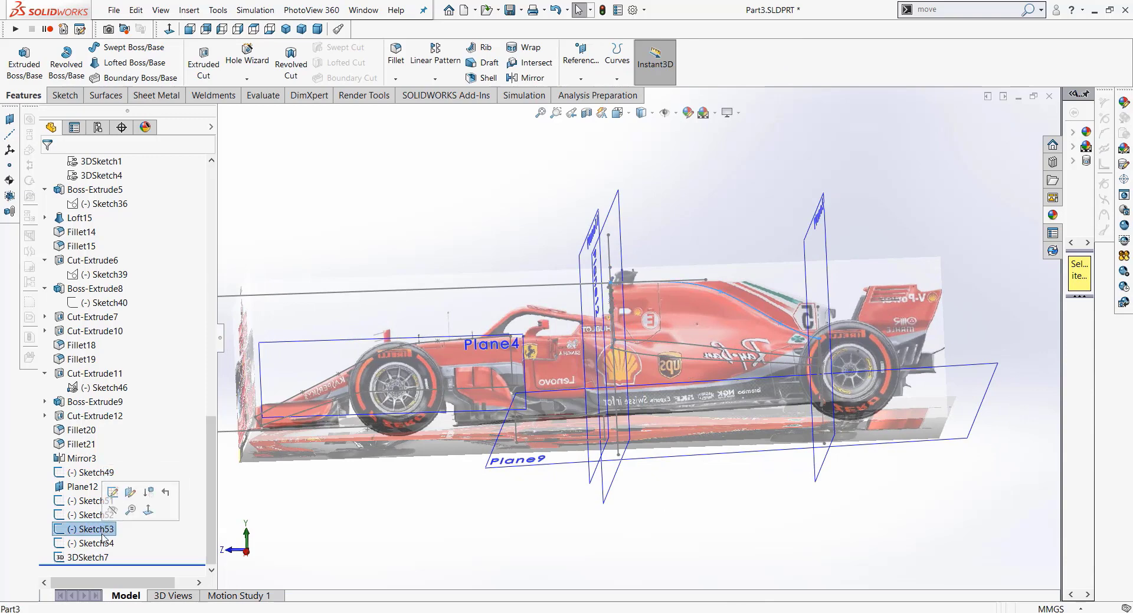
{"action": "left_click", "coordinate": [102, 544]}
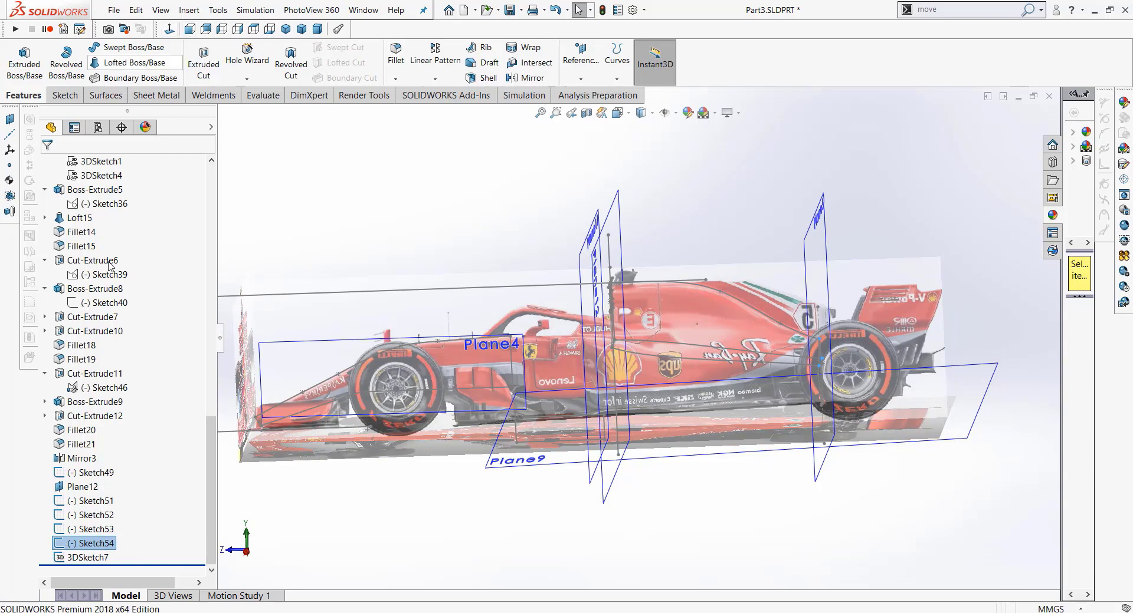
{"action": "right_click", "coordinate": [82, 544]}
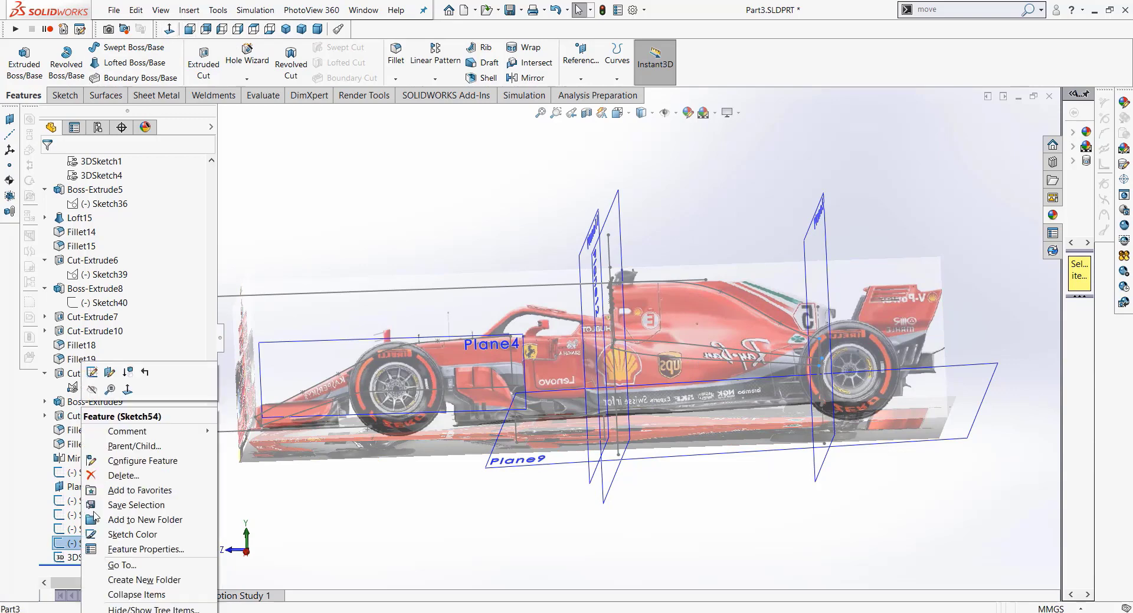
{"action": "left_click", "coordinate": [93, 372]}
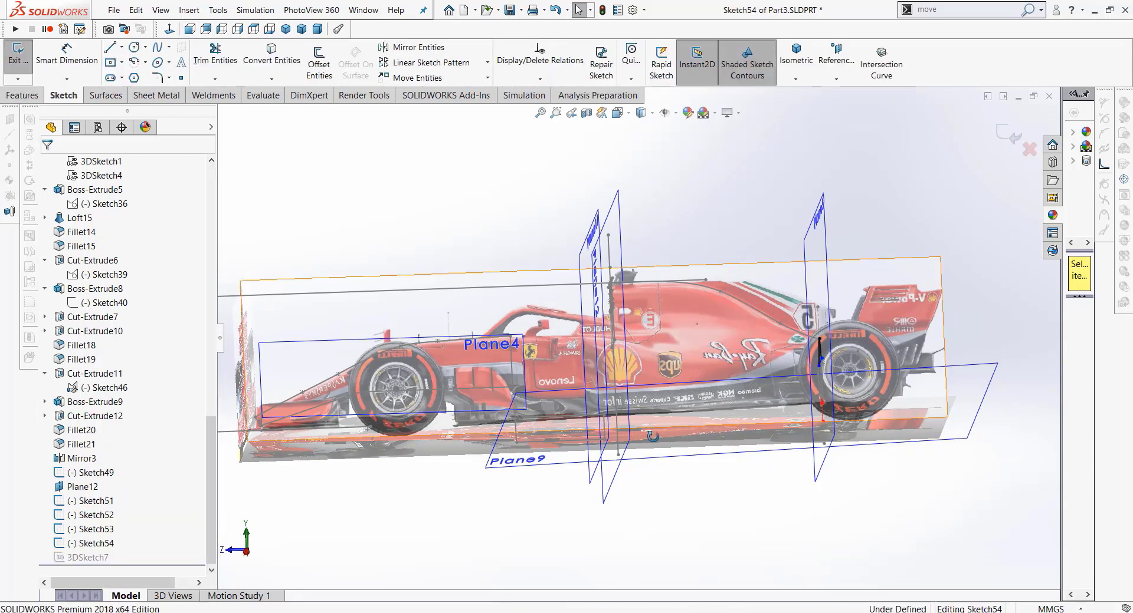
{"action": "middle_click_drag", "start_coordinate": [566, 437], "coordinate": [640, 447]}
{"action": "scroll", "coordinate": [637, 413], "scroll_direction": "down", "scroll_amount": 5}
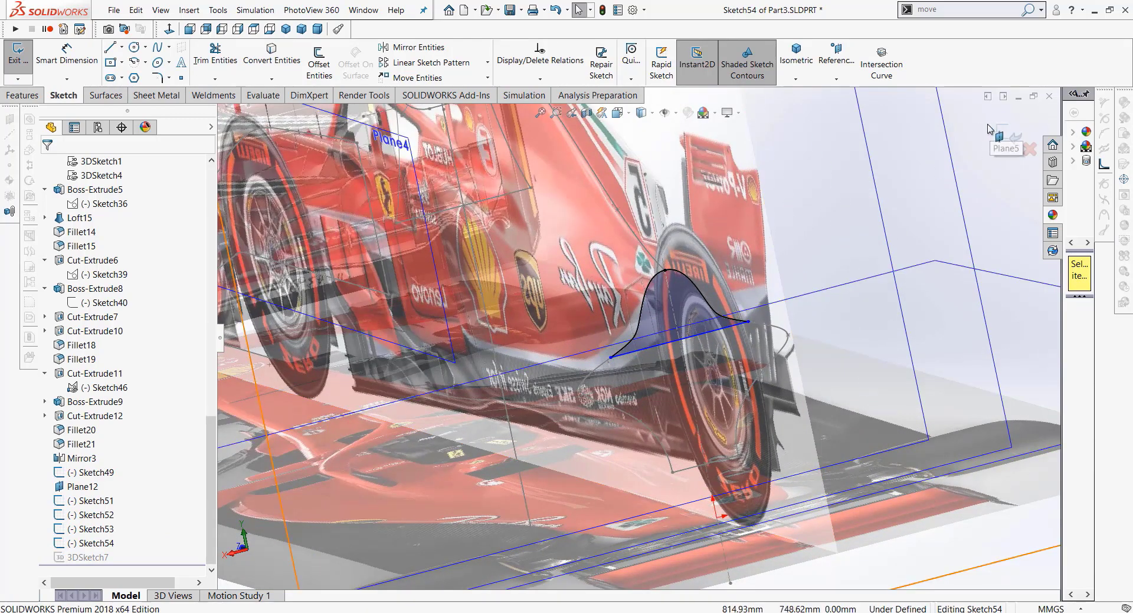
{"action": "left_click", "coordinate": [1004, 133]}
{"action": "mouse_move", "coordinate": [791, 326]}
{"action": "middle_mouse_down"}
{"action": "mouse_move", "coordinate": [828, 328]}
{"action": "mouse_move", "coordinate": [103, 544]}
{"action": "middle_mouse_up"}
{"action": "left_click", "coordinate": [102, 558]}
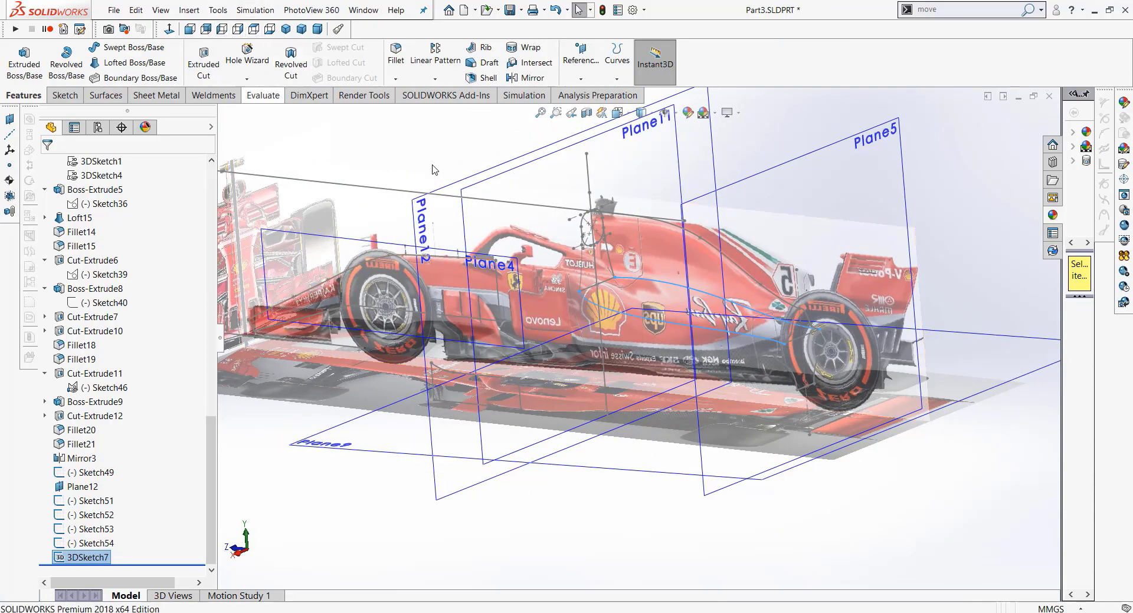
Step: Inspect the car's sketched curves from the Top and Isometric views
{"action": "scroll", "coordinate": [620, 407], "scroll_direction": "down", "scroll_amount": 3}
{"action": "scroll", "coordinate": [621, 407], "scroll_direction": "down", "scroll_amount": 3}
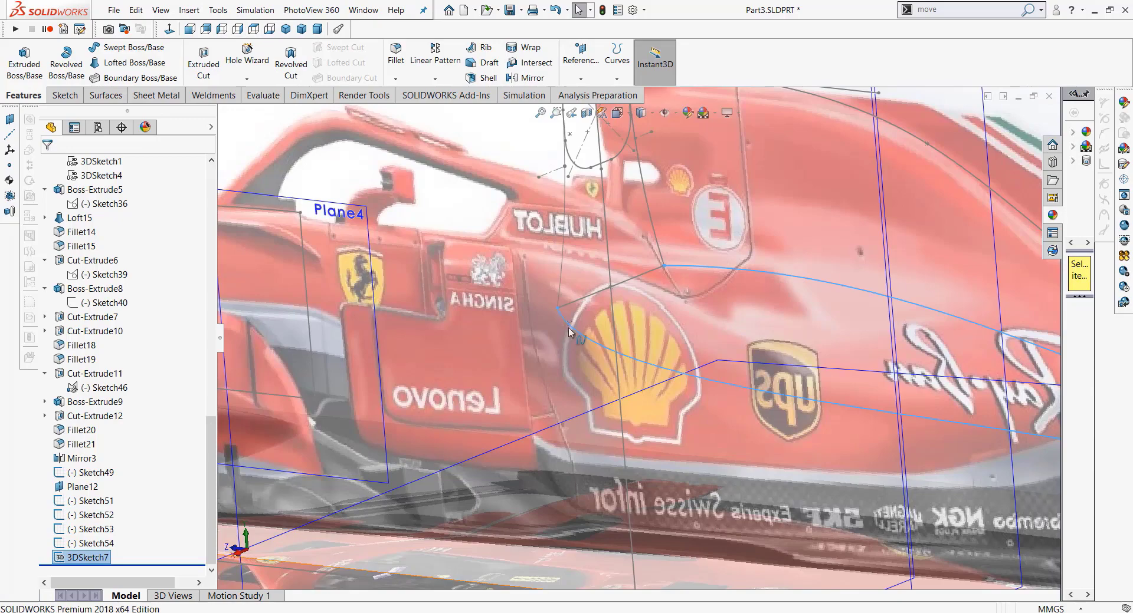
{"action": "scroll", "coordinate": [570, 331], "scroll_direction": "up", "scroll_amount": 3}
{"action": "scroll", "coordinate": [570, 331], "scroll_direction": "up", "scroll_amount": 2}
{"action": "scroll", "coordinate": [891, 413], "scroll_direction": "down", "scroll_amount": 5}
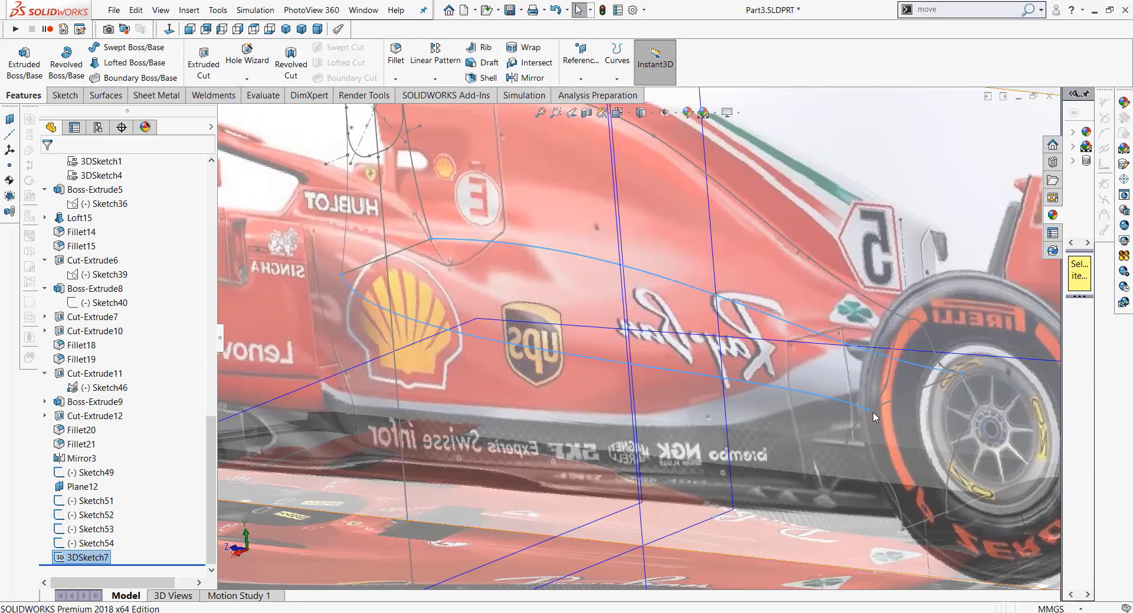
{"action": "left_click", "coordinate": [252, 30]}
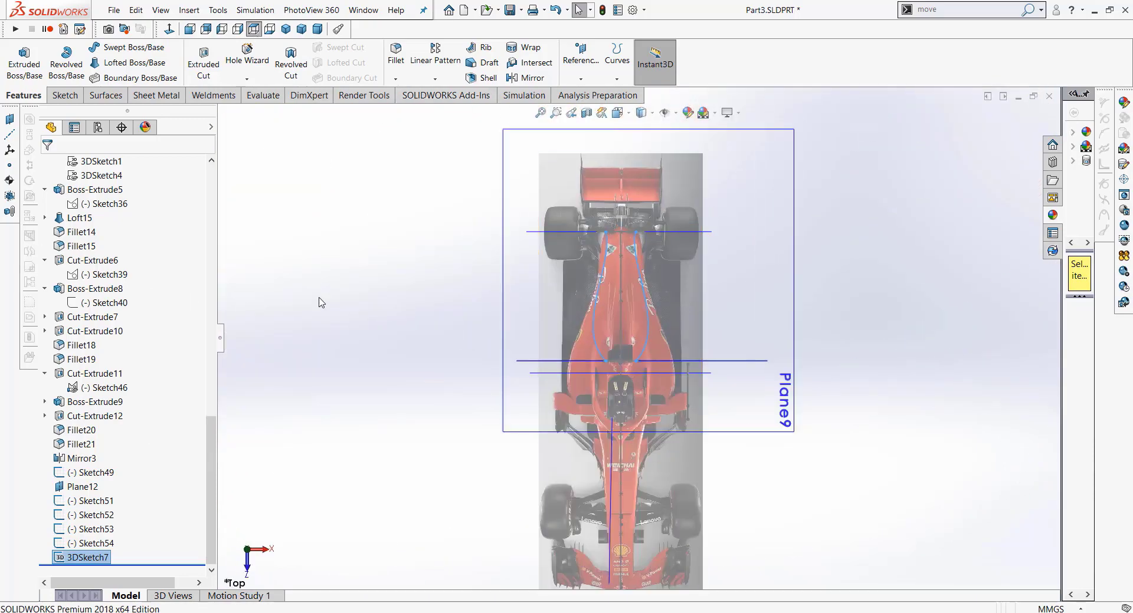
{"action": "middle_click_drag", "start_coordinate": [902, 472], "coordinate": [771, 463]}
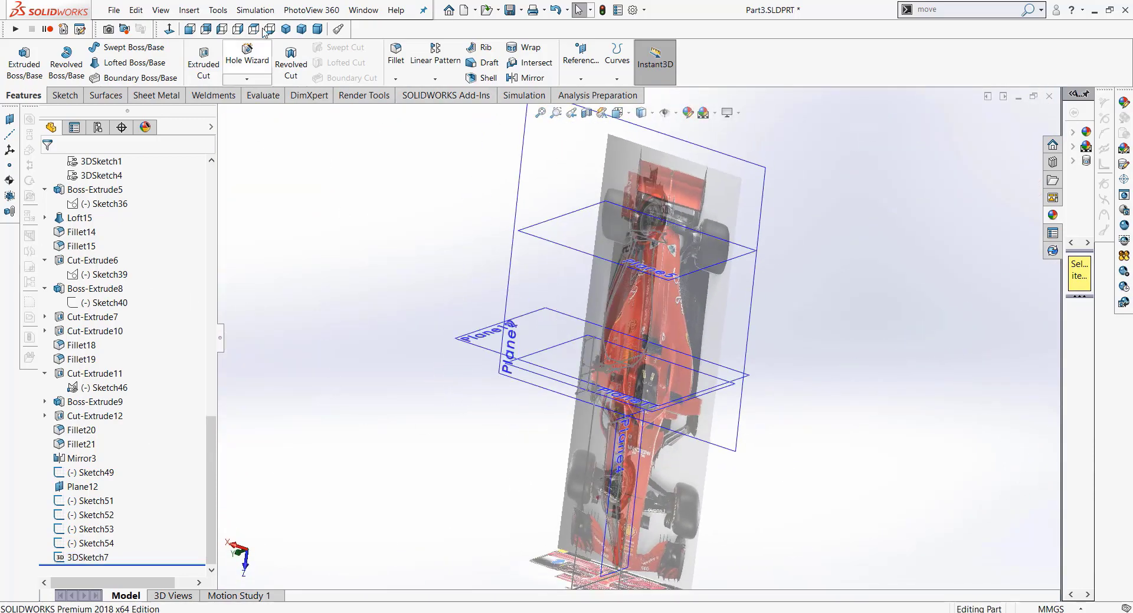
{"action": "left_click", "coordinate": [286, 30]}
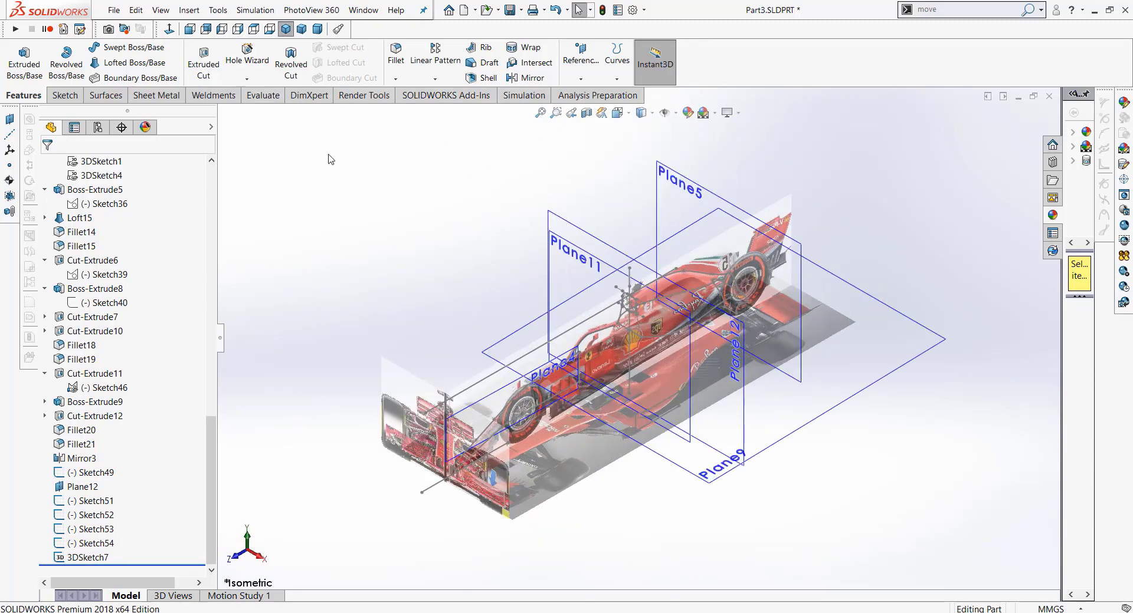
{"action": "middle_click_drag", "start_coordinate": [330, 160], "coordinate": [397, 185]}
{"action": "scroll", "coordinate": [628, 344], "scroll_direction": "down", "scroll_amount": 3}
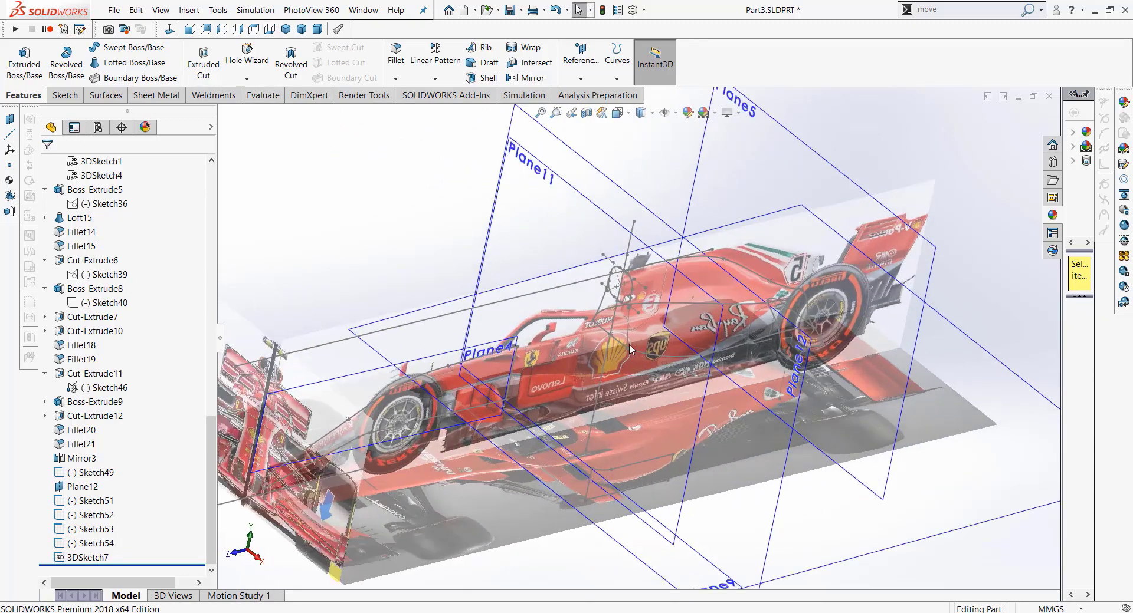
{"action": "scroll", "coordinate": [629, 344], "scroll_direction": "down", "scroll_amount": 2}
Step: Start a Lofted Boss/Base feature from the Features tools
{"action": "left_click", "coordinate": [63, 96]}
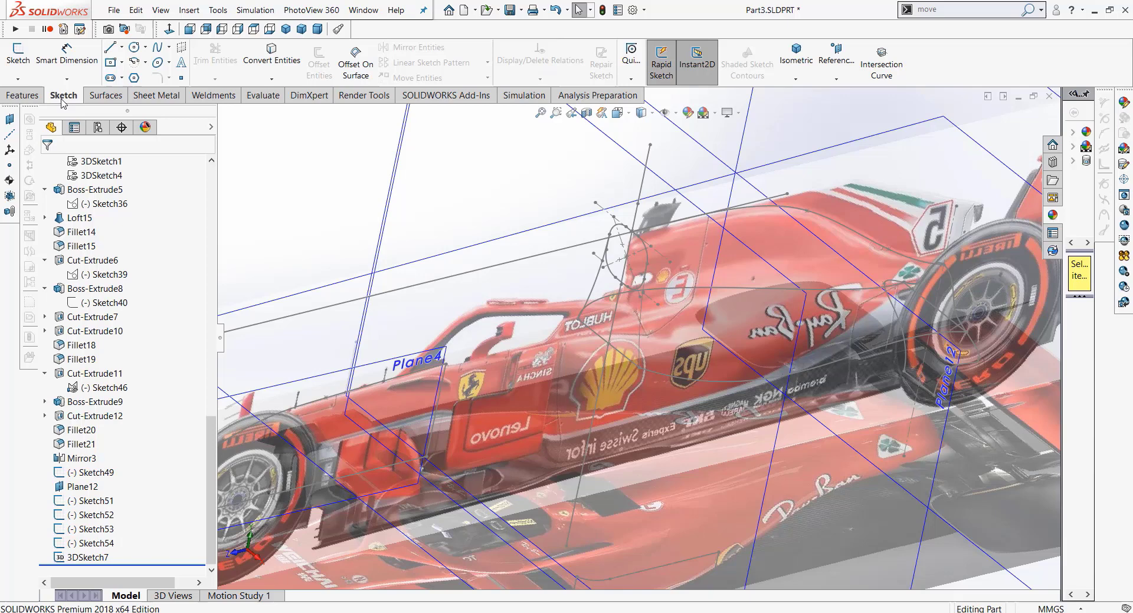
{"action": "left_click", "coordinate": [105, 96]}
{"action": "left_click", "coordinate": [23, 95]}
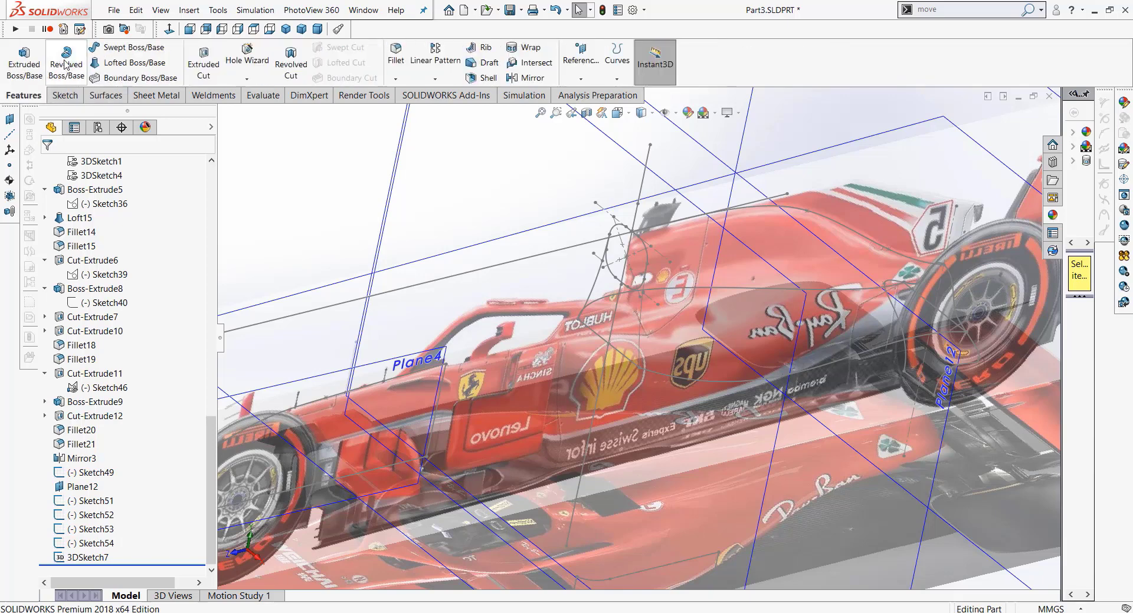
{"action": "left_click", "coordinate": [133, 63]}
{"action": "scroll", "coordinate": [665, 354], "scroll_direction": "down", "scroll_amount": 2}
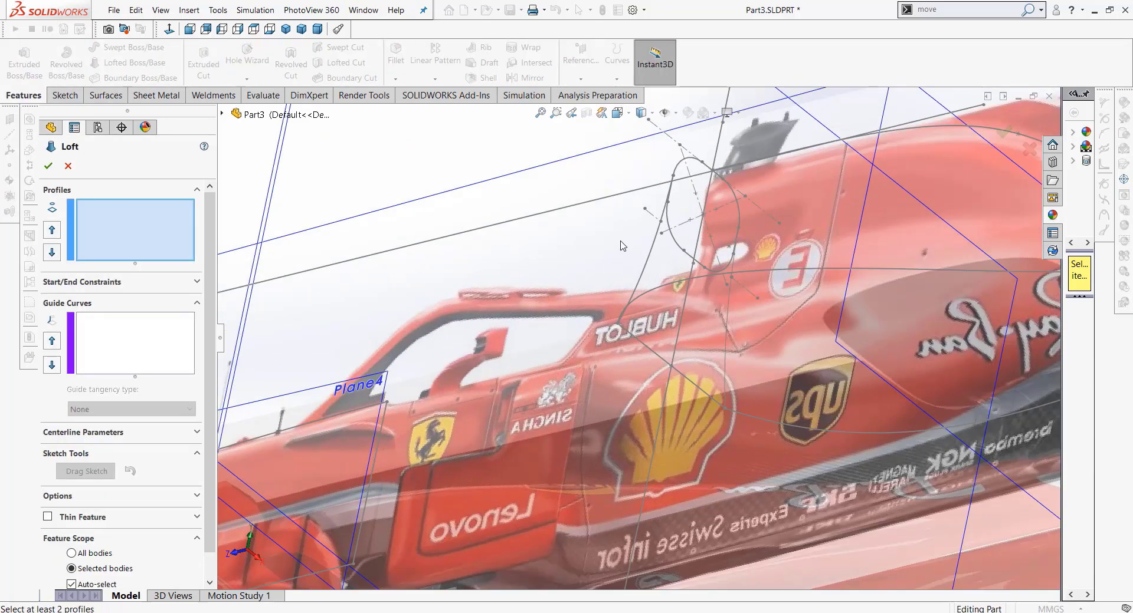
Step: Pick the front cockpit curves as the first closed-group loft profile
{"action": "left_click", "coordinate": [654, 254]}
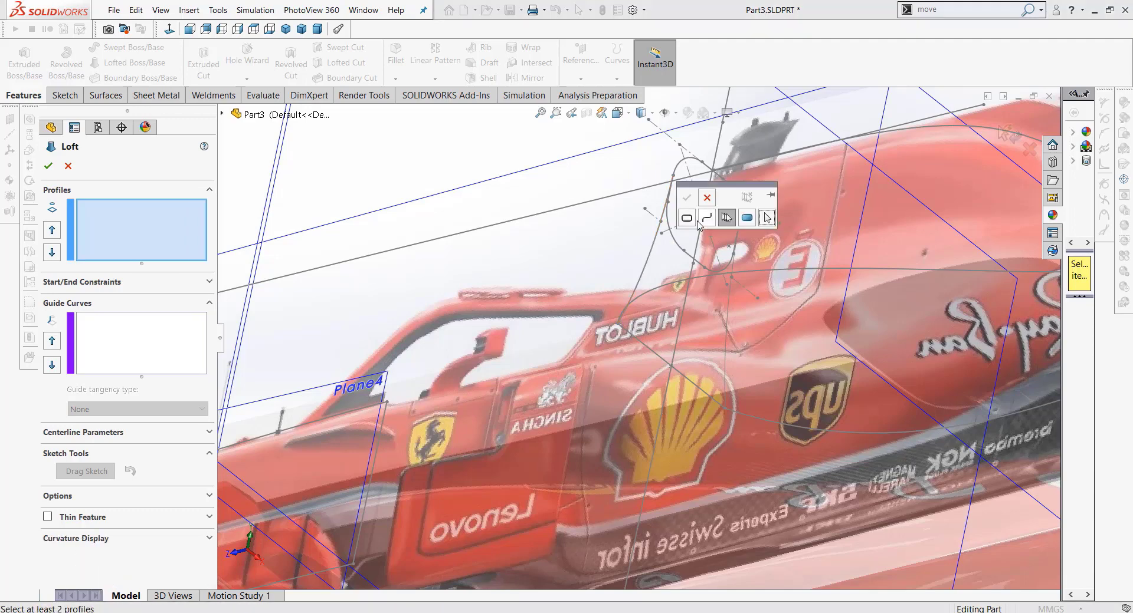
{"action": "left_click", "coordinate": [650, 254]}
{"action": "scroll", "coordinate": [685, 177], "scroll_direction": "down", "scroll_amount": 5}
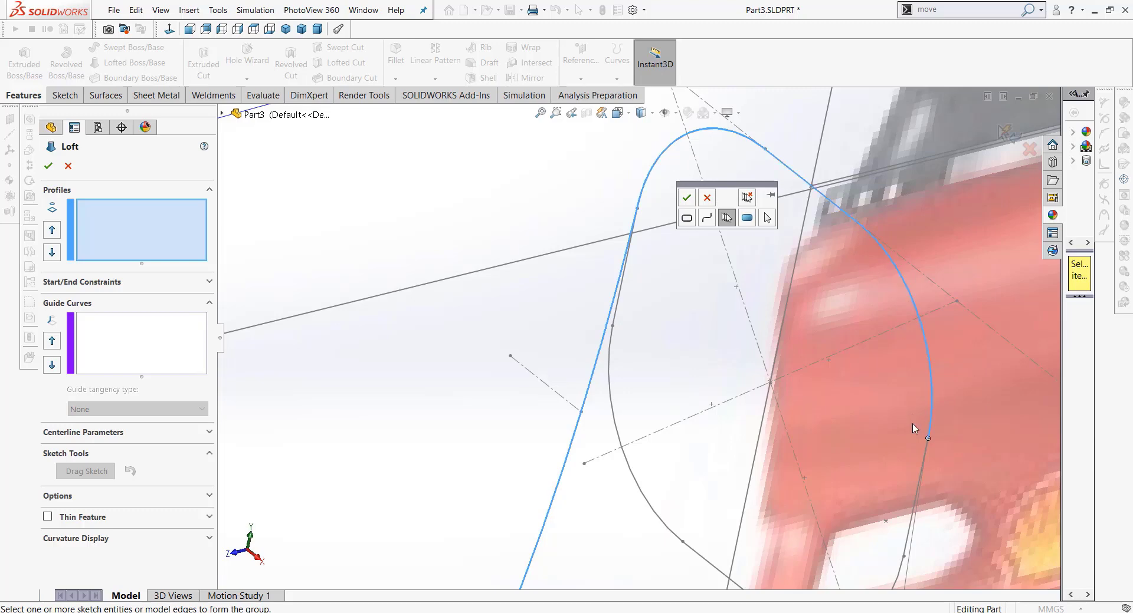
{"action": "scroll", "coordinate": [913, 508], "scroll_direction": "up", "scroll_amount": 5}
{"action": "scroll", "coordinate": [676, 479], "scroll_direction": "down", "scroll_amount": 2}
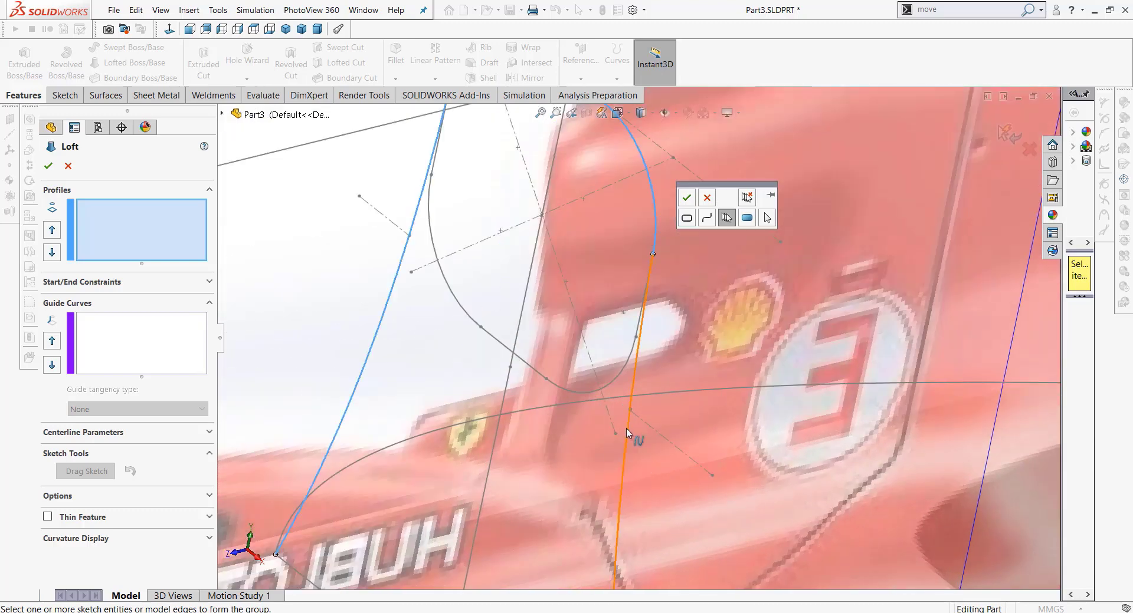
{"action": "scroll", "coordinate": [625, 428], "scroll_direction": "up", "scroll_amount": 2}
{"action": "scroll", "coordinate": [575, 547], "scroll_direction": "down", "scroll_amount": 2}
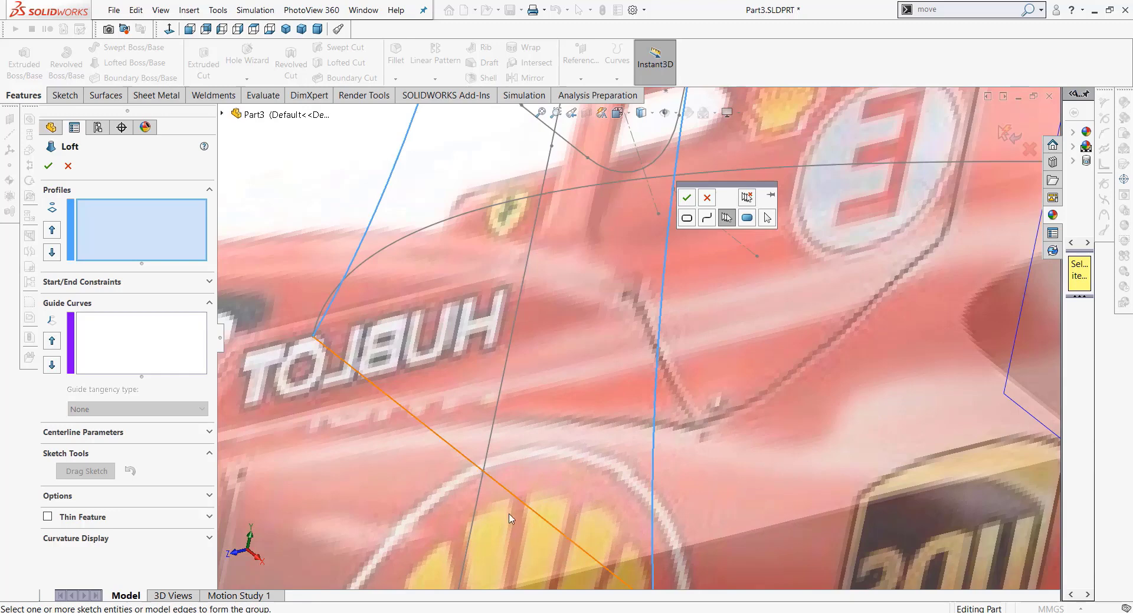
{"action": "left_click", "coordinate": [686, 198]}
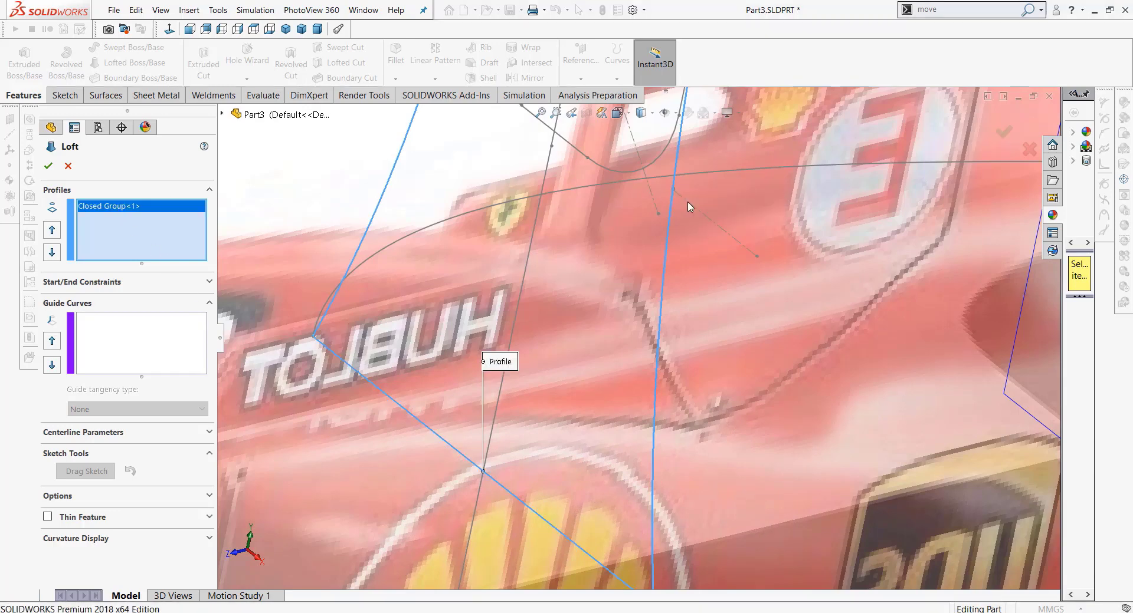
{"action": "scroll", "coordinate": [326, 329], "scroll_direction": "up", "scroll_amount": 2}
{"action": "scroll", "coordinate": [331, 337], "scroll_direction": "up", "scroll_amount": 2}
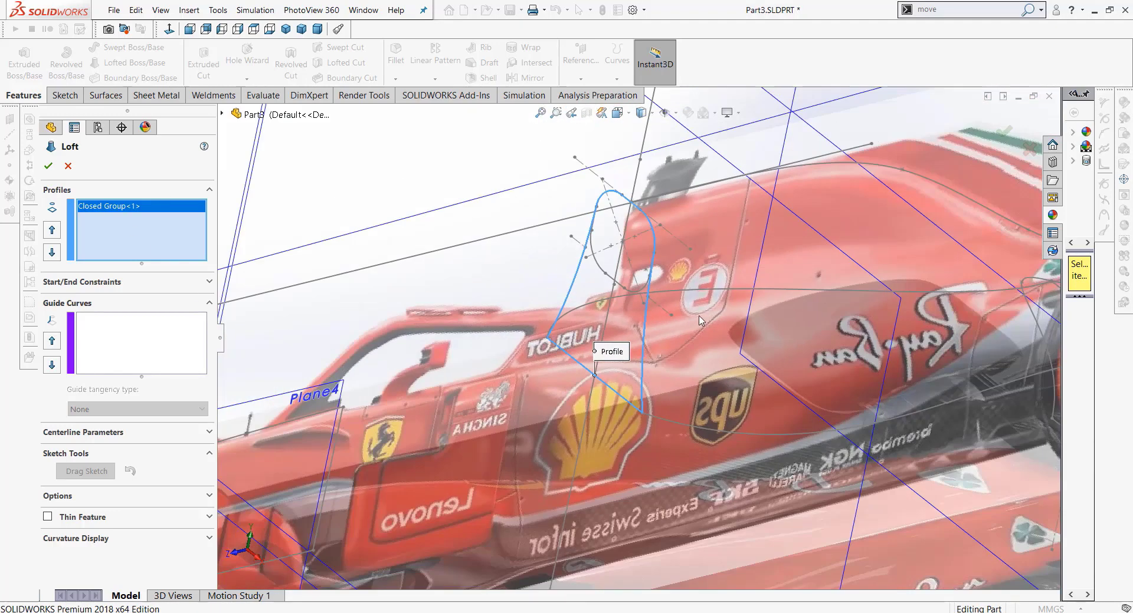
{"action": "scroll", "coordinate": [344, 361], "scroll_direction": "up", "scroll_amount": 2}
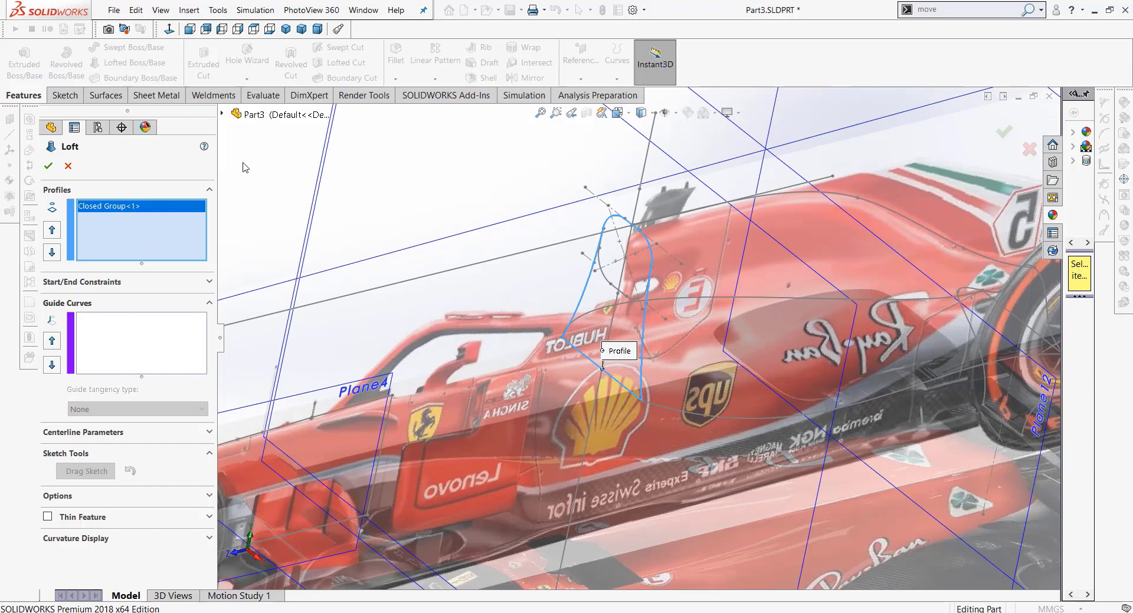
Step: Add Sketch54 from the feature tree as the rear loft profile
{"action": "left_click", "coordinate": [222, 115]}
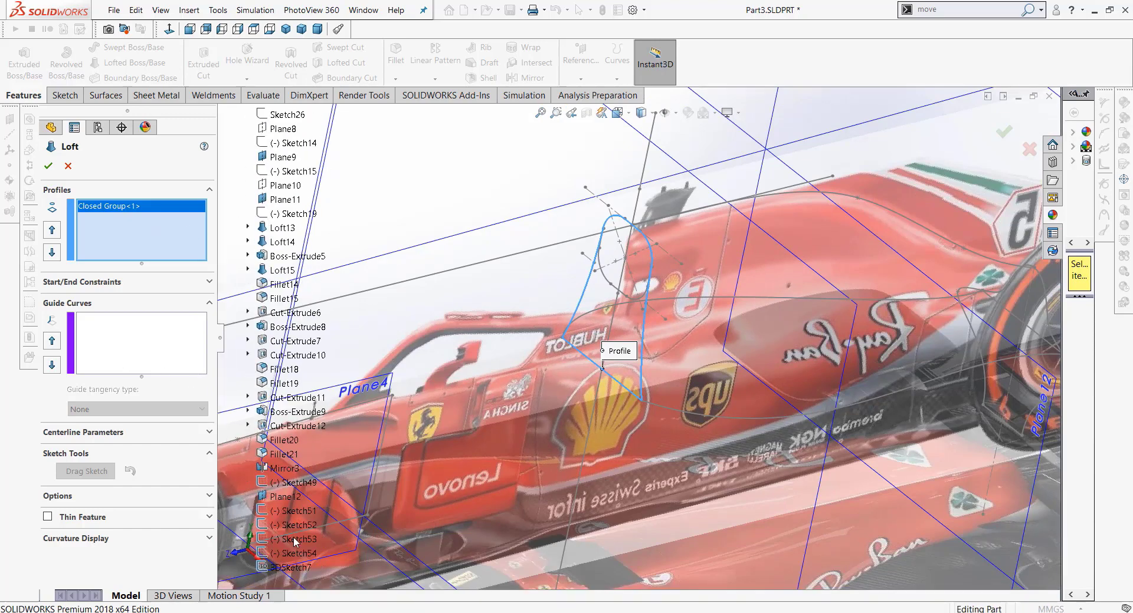
{"action": "left_click", "coordinate": [301, 545]}
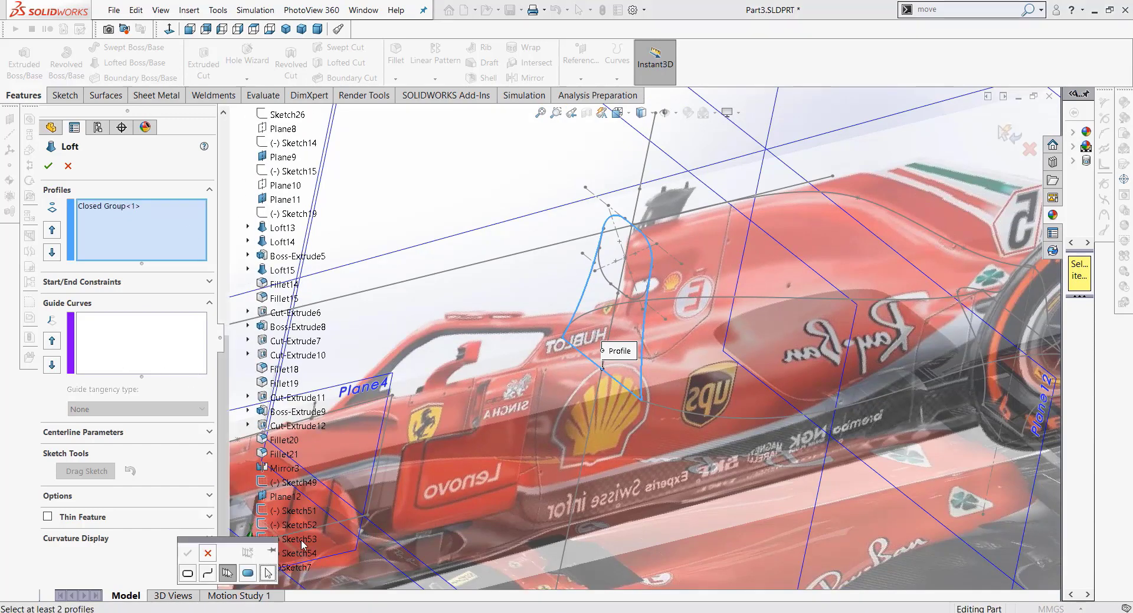
{"action": "scroll", "coordinate": [720, 477], "scroll_direction": "up", "scroll_amount": 3}
{"action": "scroll", "coordinate": [808, 377], "scroll_direction": "down", "scroll_amount": 2}
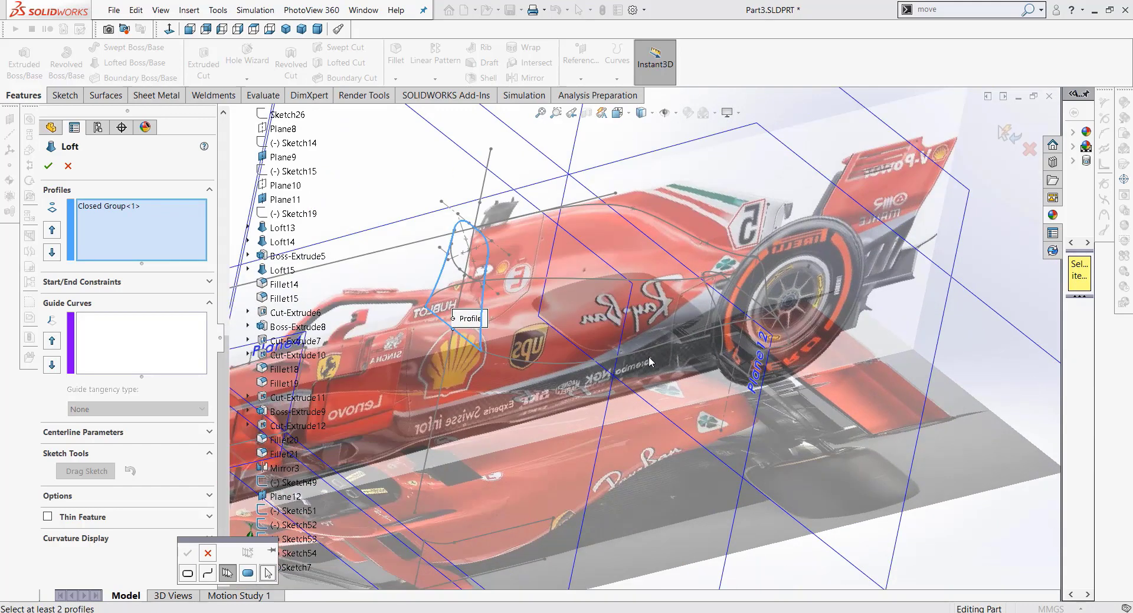
{"action": "scroll", "coordinate": [603, 348], "scroll_direction": "down", "scroll_amount": 1}
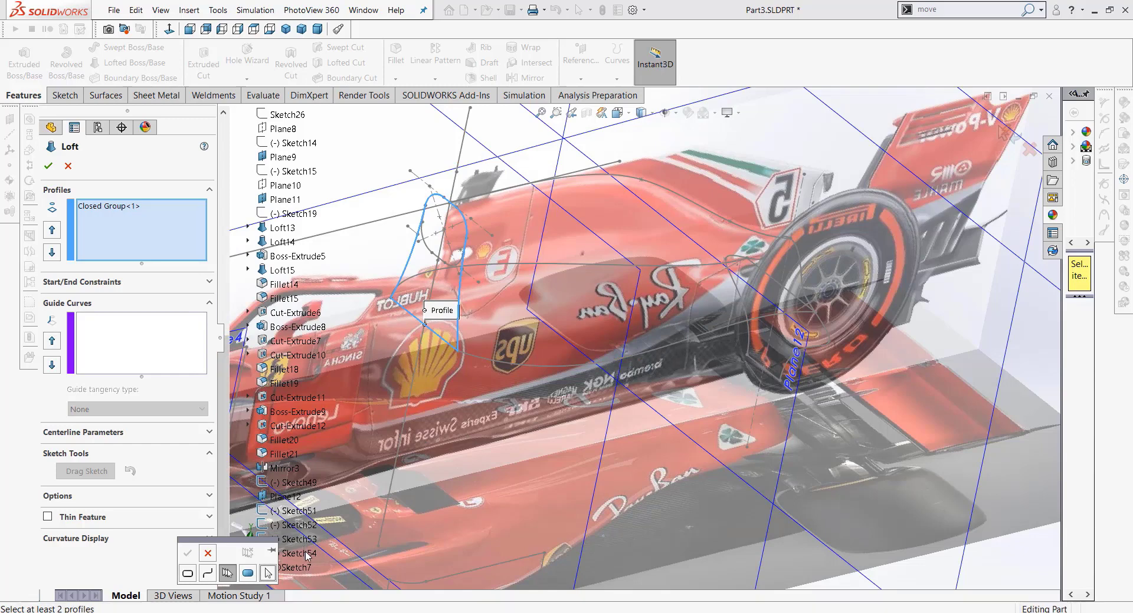
{"action": "left_click_drag", "start_coordinate": [234, 548], "coordinate": [506, 542]}
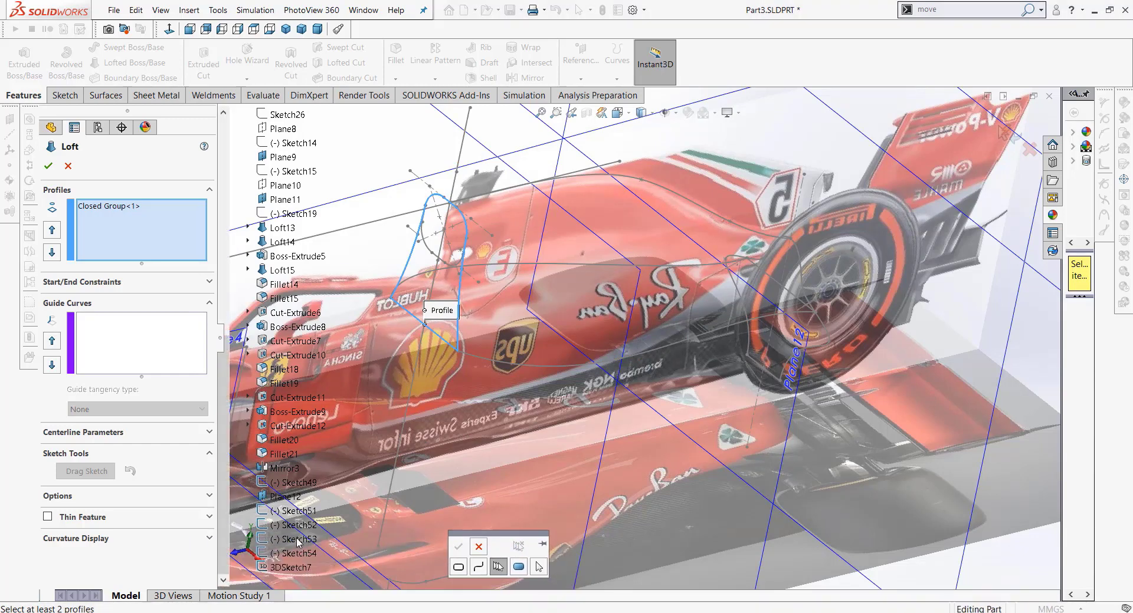
{"action": "left_click_drag", "start_coordinate": [479, 546], "coordinate": [232, 551]}
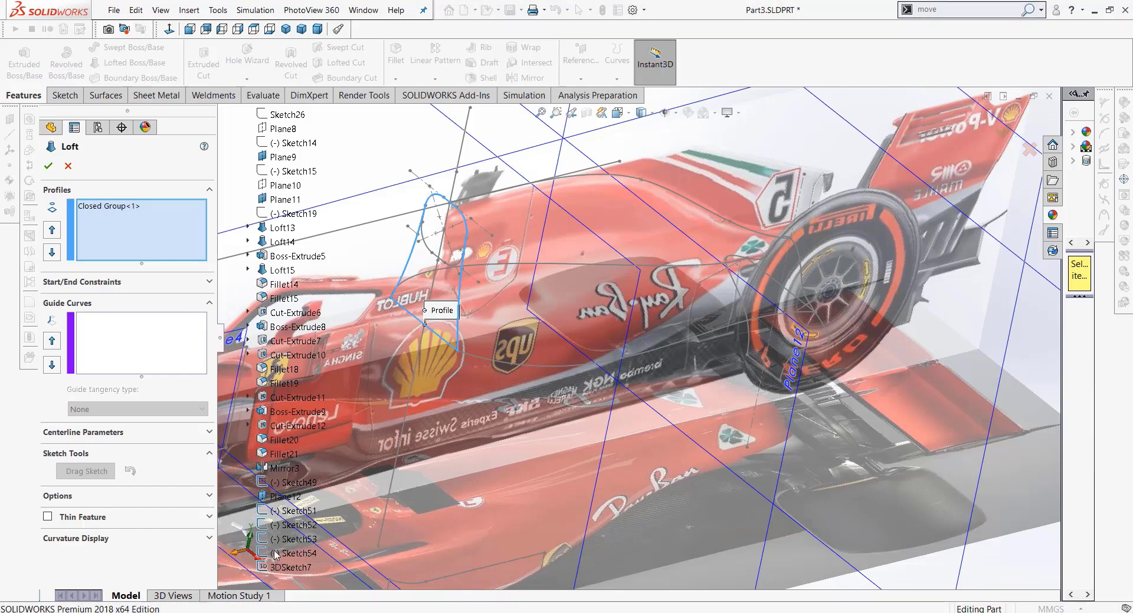
{"action": "left_click", "coordinate": [293, 554]}
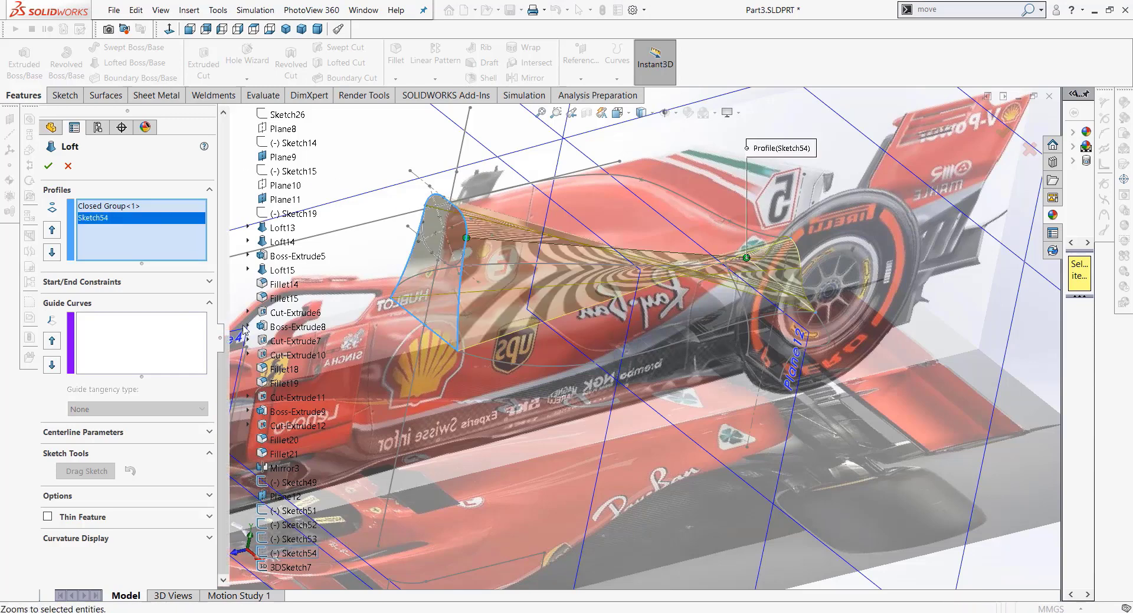
Step: Add Sketch53 and the lower and upper side curves as guide curves, then accept Loft18
{"action": "left_click", "coordinate": [149, 355]}
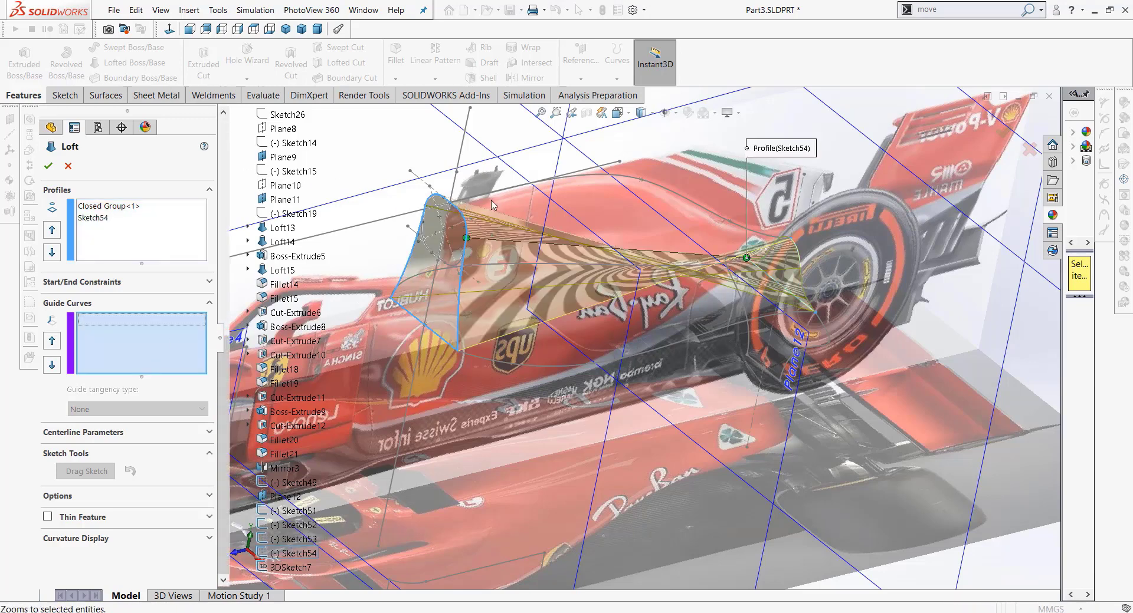
{"action": "scroll", "coordinate": [593, 233], "scroll_direction": "down", "scroll_amount": 2}
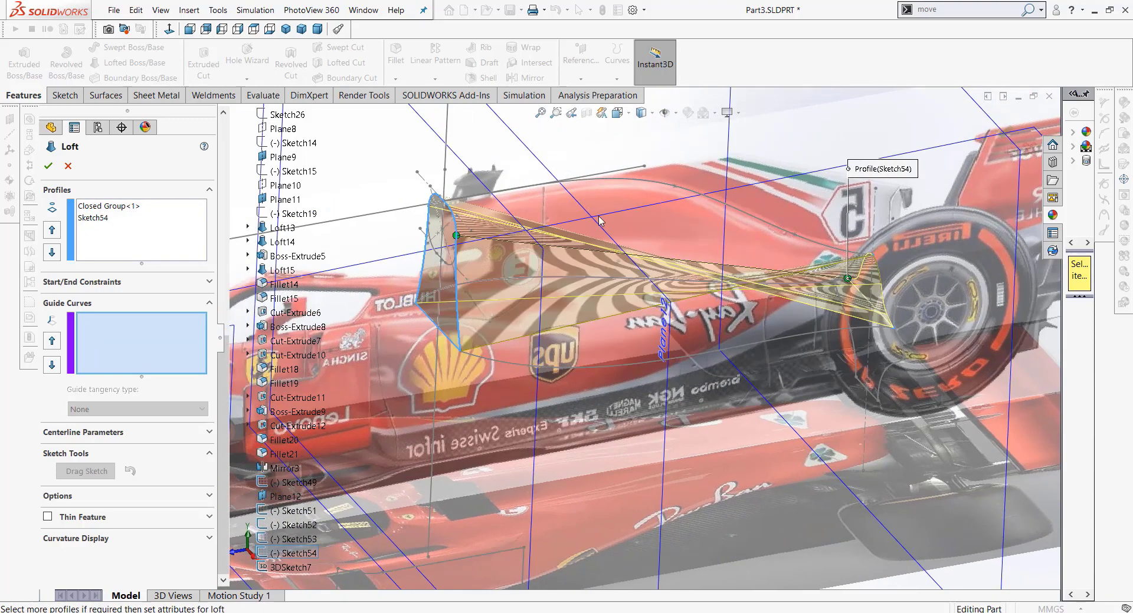
{"action": "left_click", "coordinate": [637, 183]}
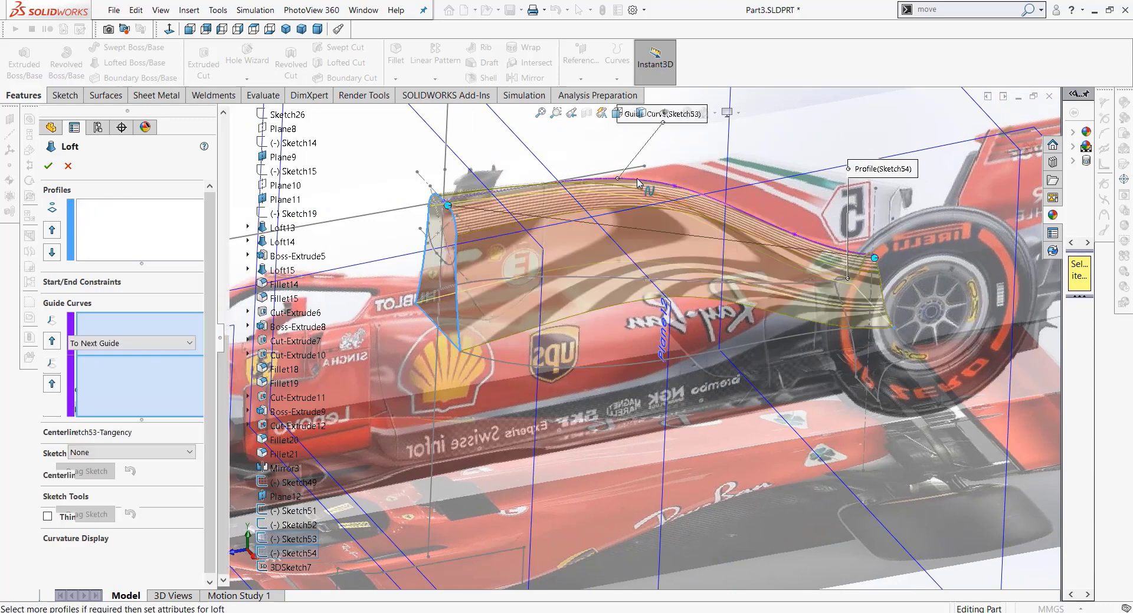
{"action": "left_click", "coordinate": [529, 366]}
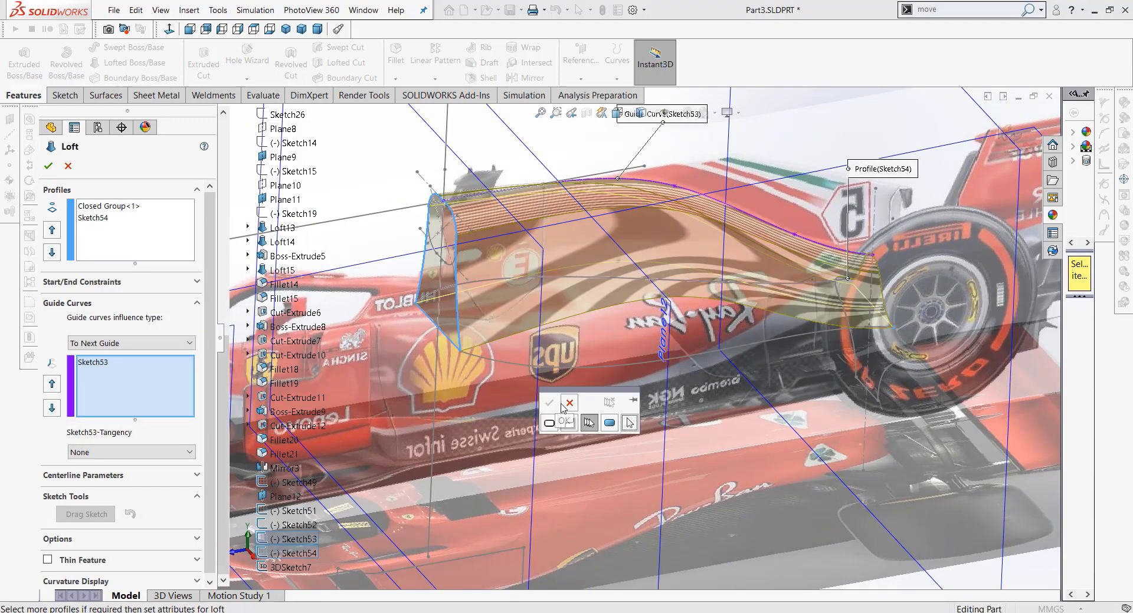
{"action": "left_click", "coordinate": [528, 366]}
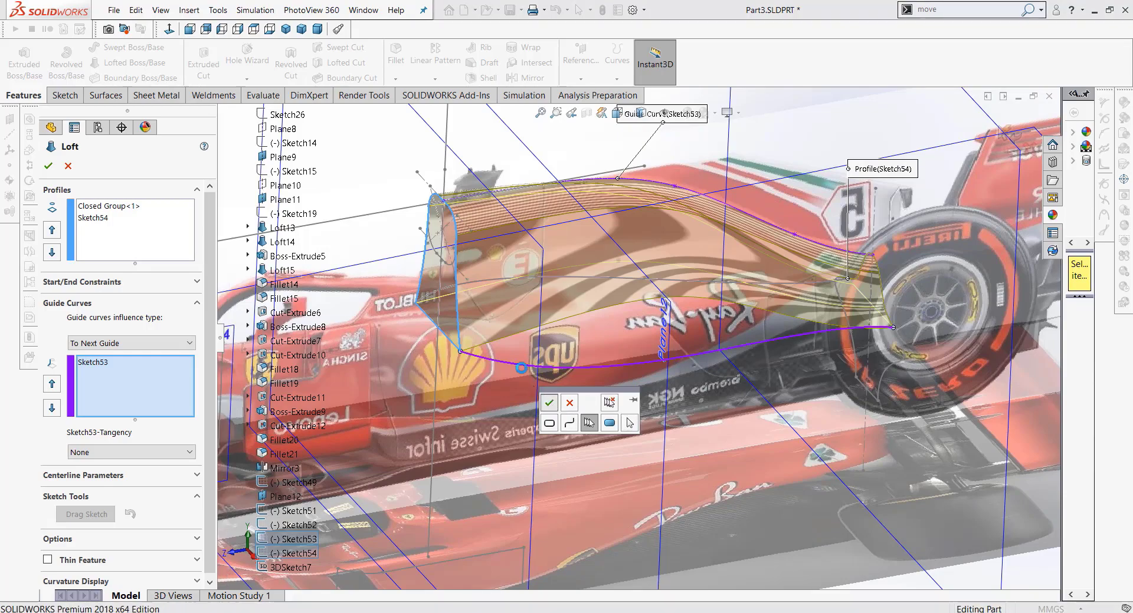
{"action": "left_click", "coordinate": [549, 403]}
{"action": "middle_click_drag", "start_coordinate": [522, 333], "coordinate": [499, 337]}
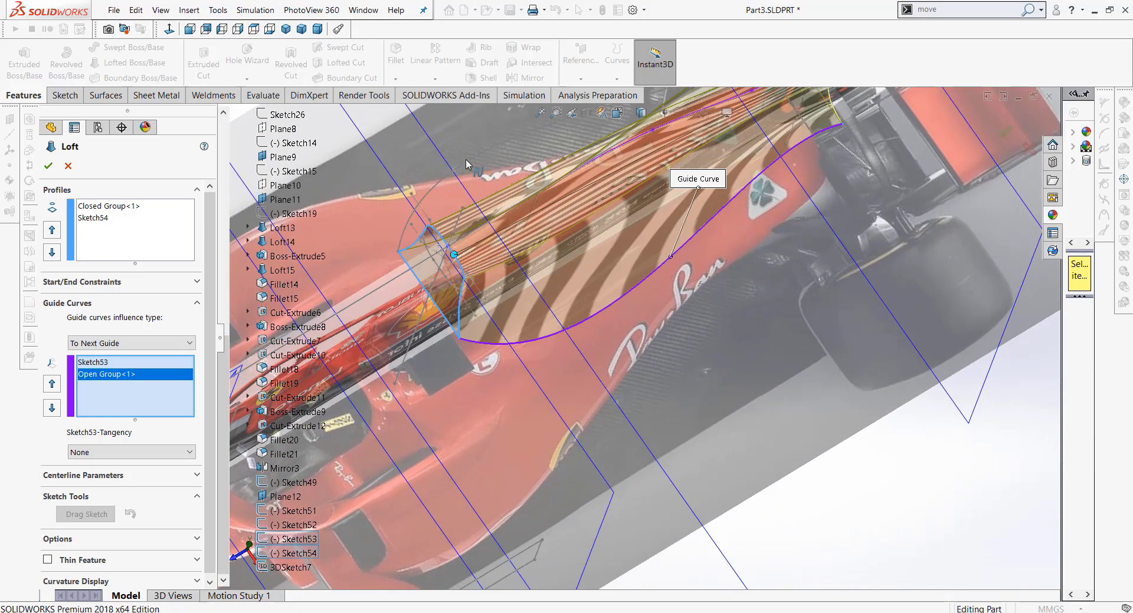
{"action": "left_click", "coordinate": [466, 159]}
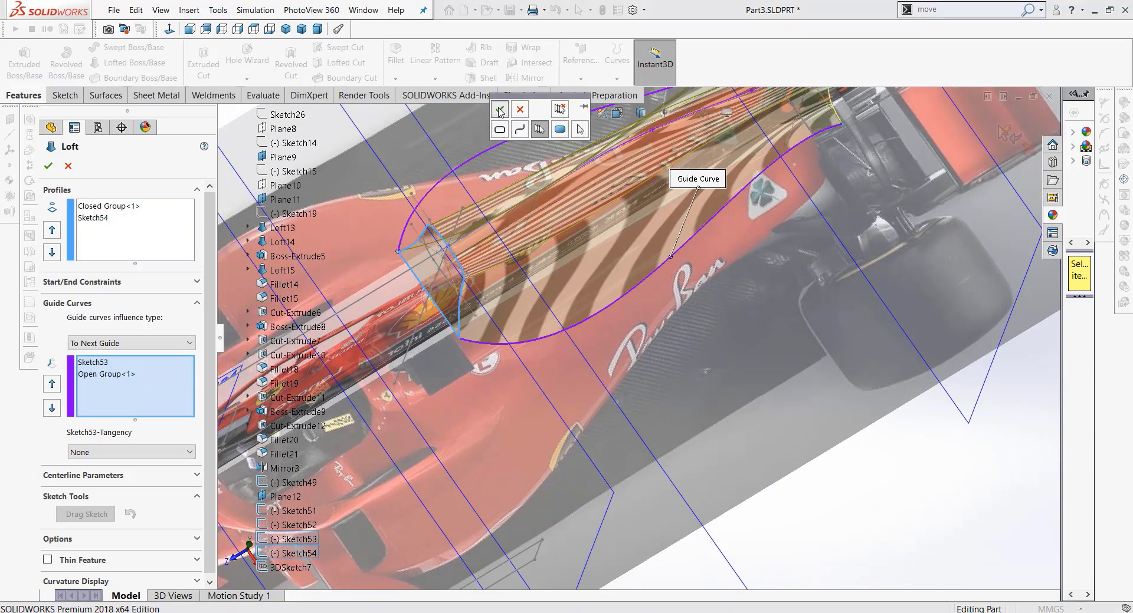
{"action": "left_click", "coordinate": [499, 112]}
{"action": "middle_click_drag", "start_coordinate": [566, 257], "coordinate": [1024, 122]}
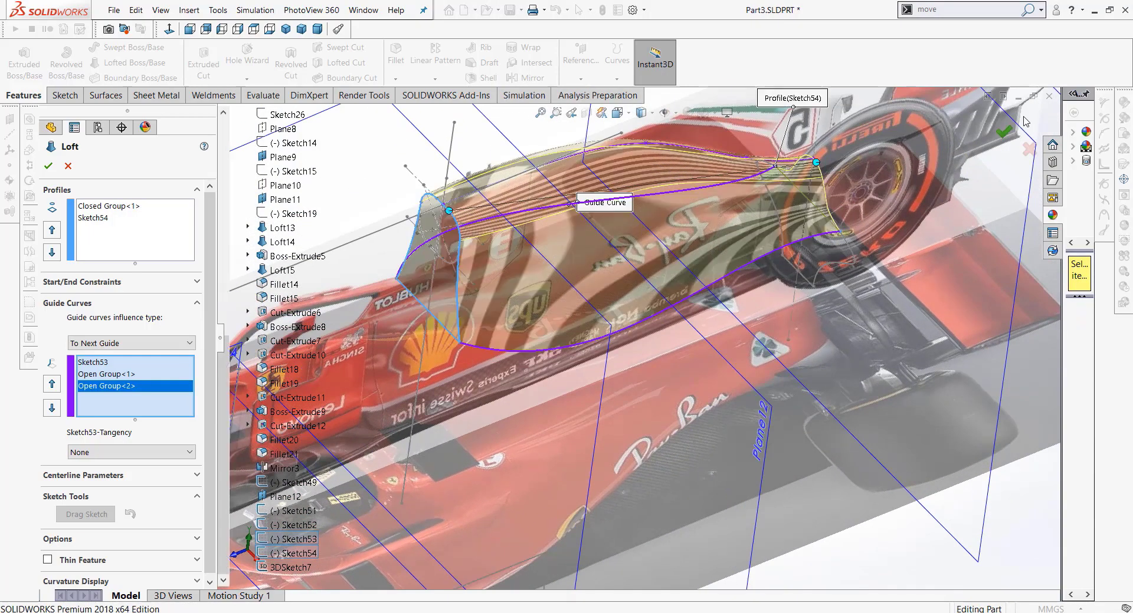
{"action": "left_click", "coordinate": [1004, 132]}
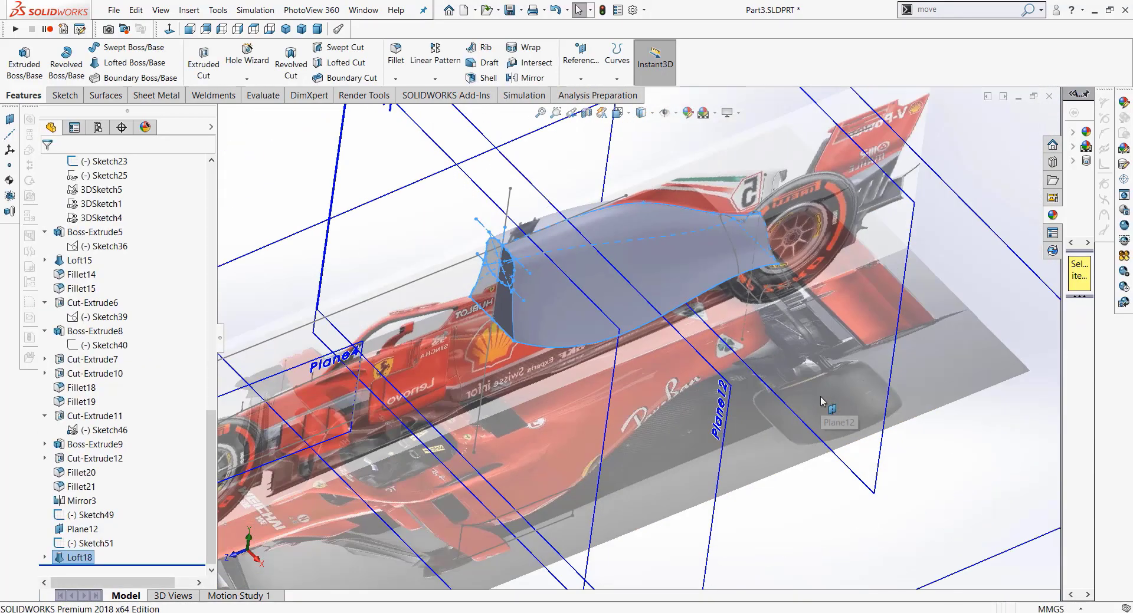
Step: Show the nine solid bodies shaded, select Plane9, and hide the car picture and other planes
{"action": "left_click", "coordinate": [907, 525]}
{"action": "scroll", "coordinate": [106, 286], "scroll_direction": "up", "scroll_amount": 10}
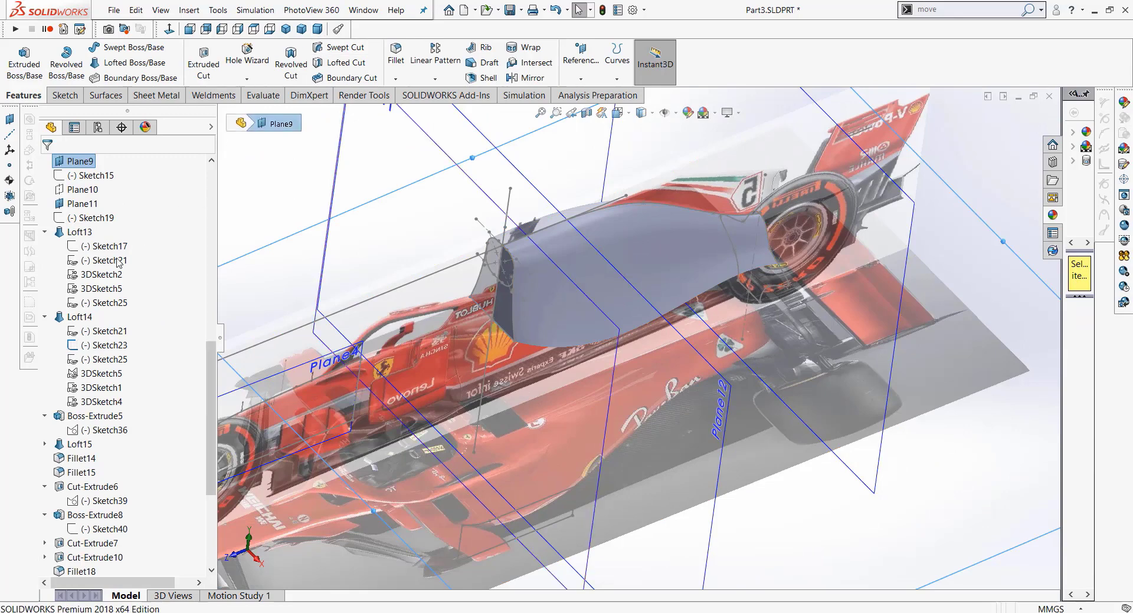
{"action": "scroll", "coordinate": [106, 285], "scroll_direction": "up", "scroll_amount": 5}
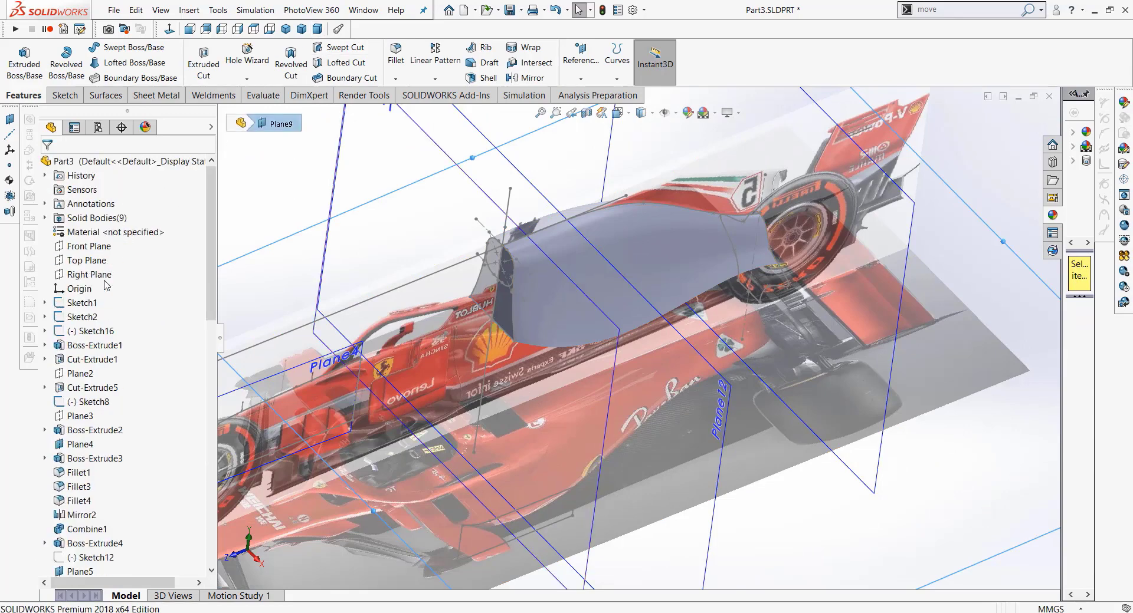
{"action": "right_click", "coordinate": [86, 221]}
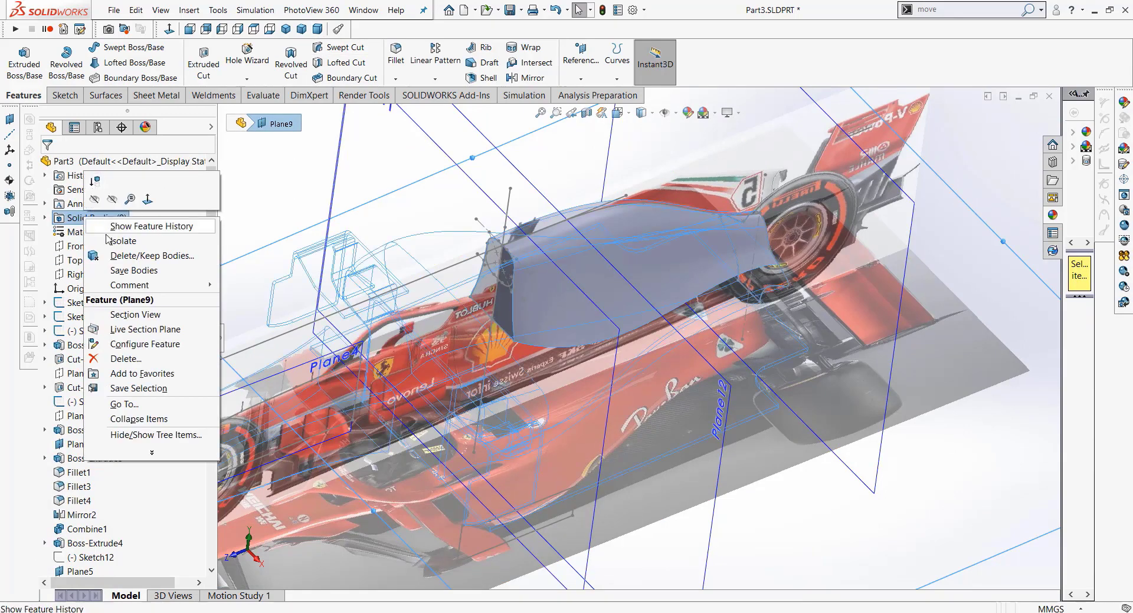
{"action": "left_click", "coordinate": [71, 220]}
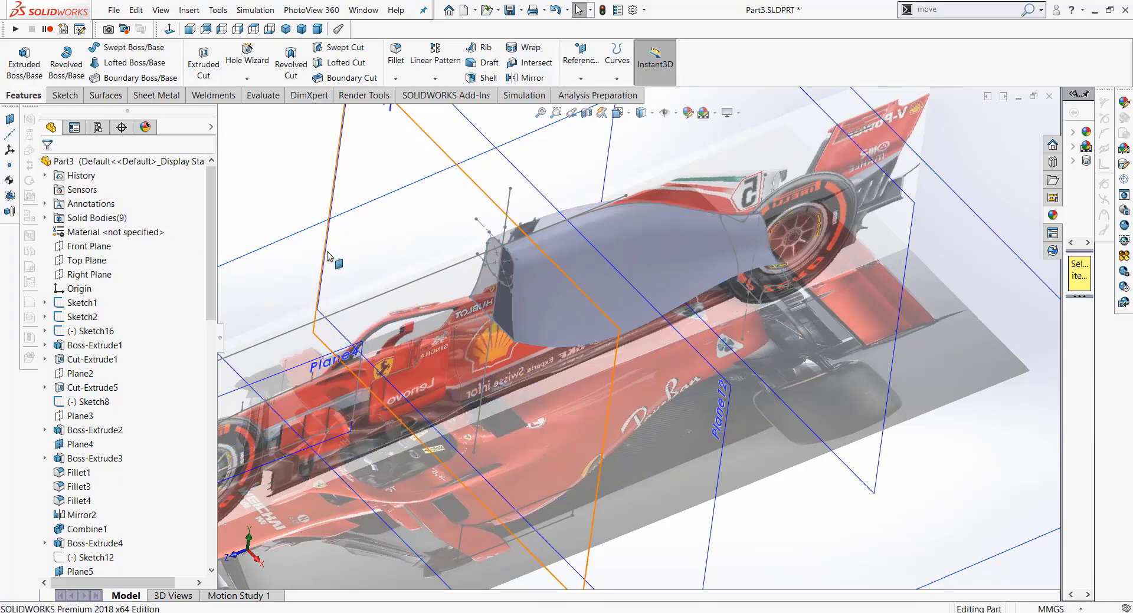
{"action": "middle_click_drag", "start_coordinate": [328, 257], "coordinate": [668, 168]}
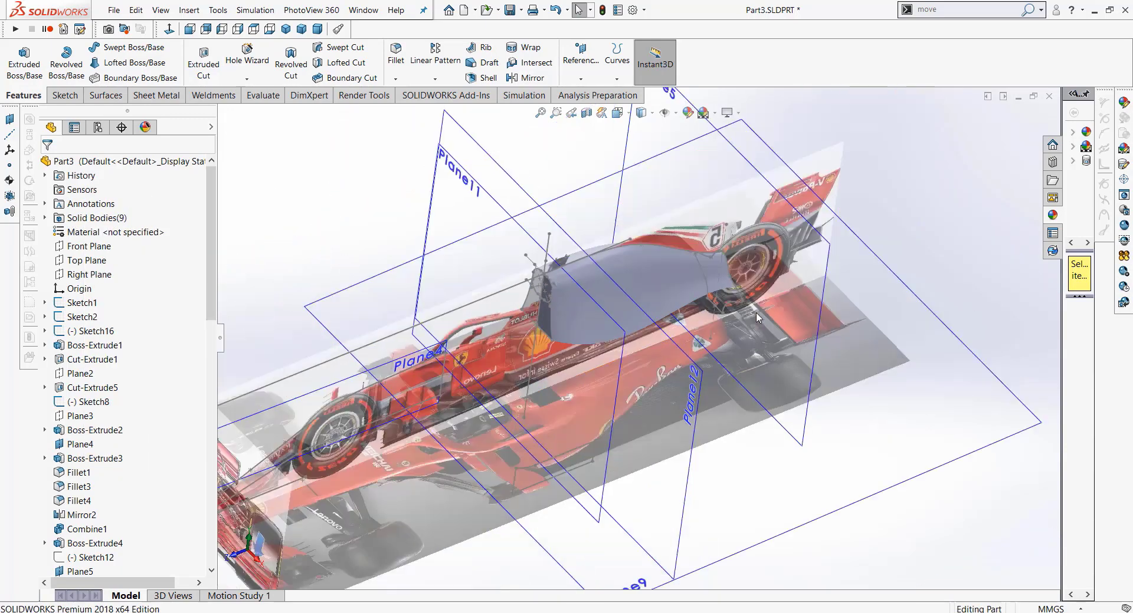
{"action": "right_click", "coordinate": [83, 218]}
{"action": "left_click", "coordinate": [86, 216]}
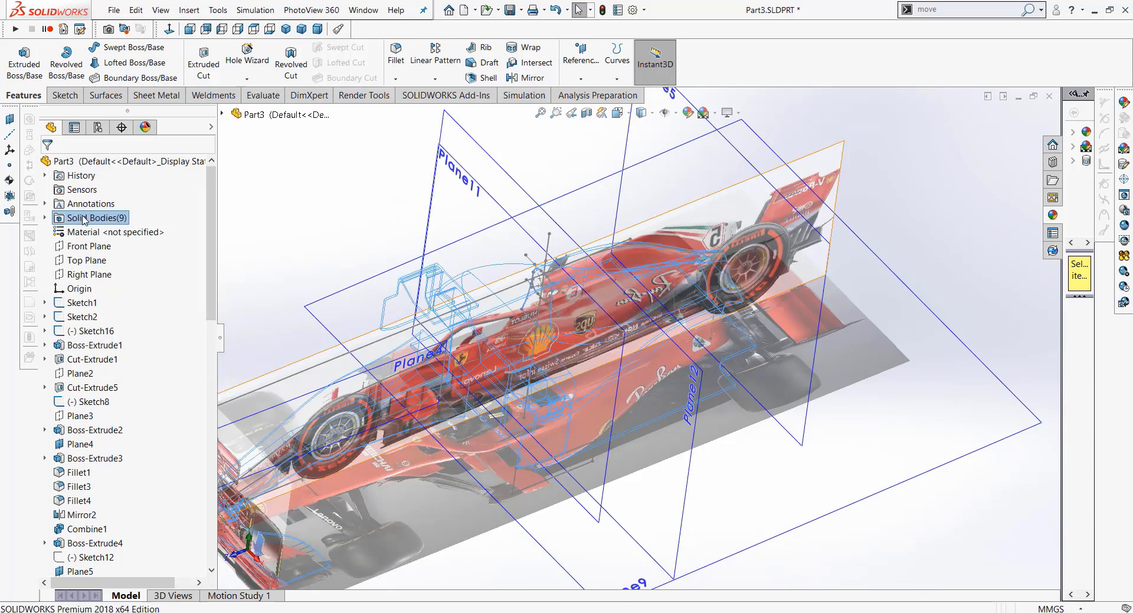
{"action": "right_click", "coordinate": [87, 217]}
{"action": "left_click", "coordinate": [97, 199]}
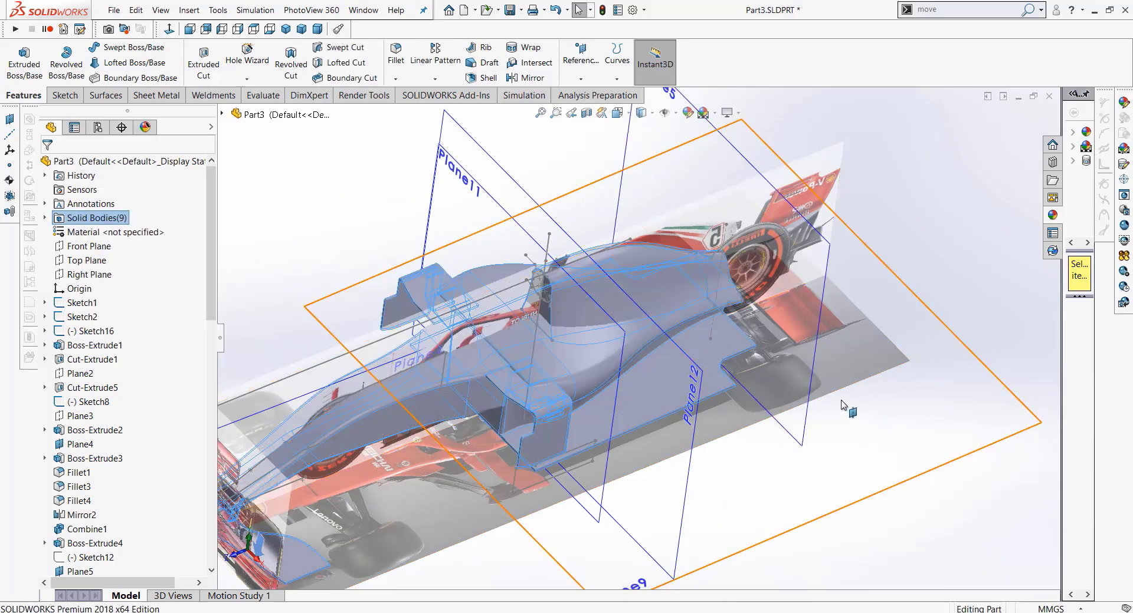
{"action": "left_click", "coordinate": [920, 413]}
{"action": "left_click", "coordinate": [663, 112]}
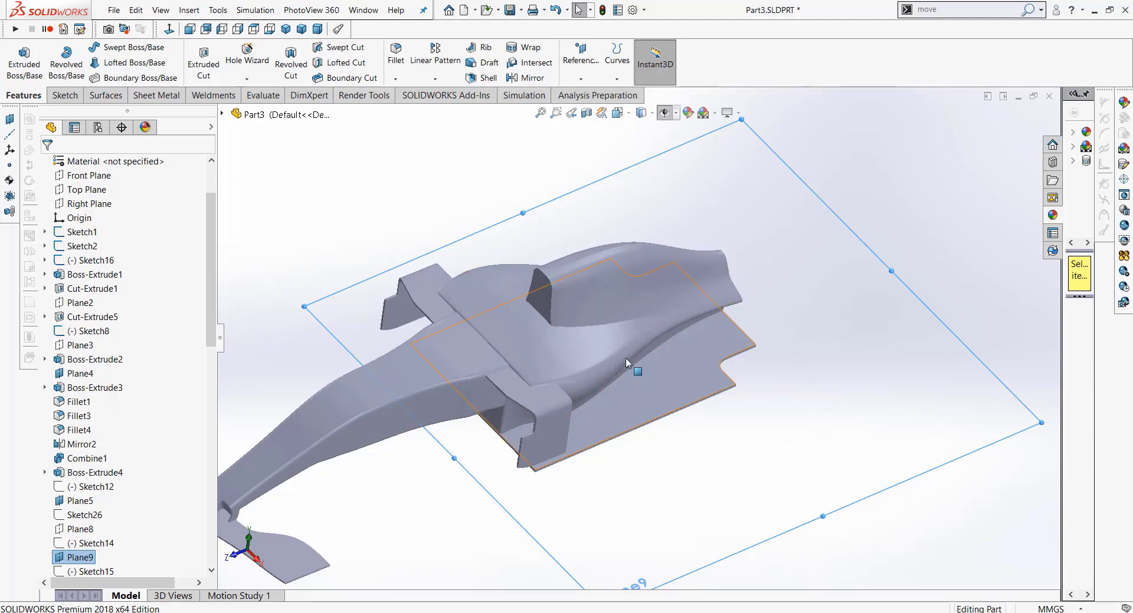
Step: Switch to Isometric view and select the cockpit's top edge for the variable fillet
{"action": "middle_click_drag", "start_coordinate": [625, 358], "coordinate": [544, 311]}
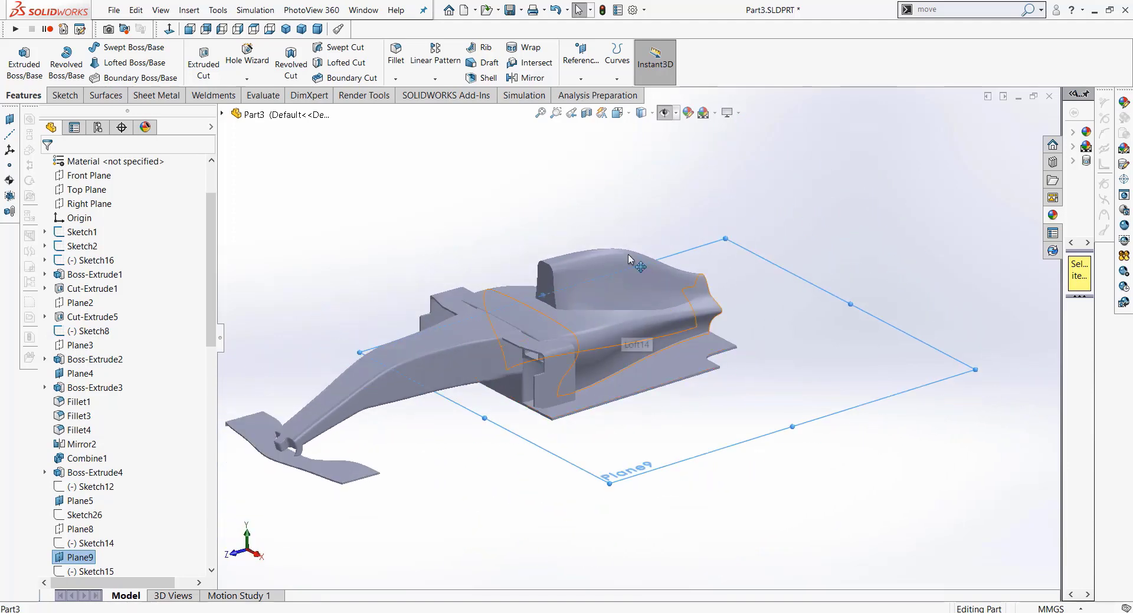
{"action": "left_click", "coordinate": [286, 30]}
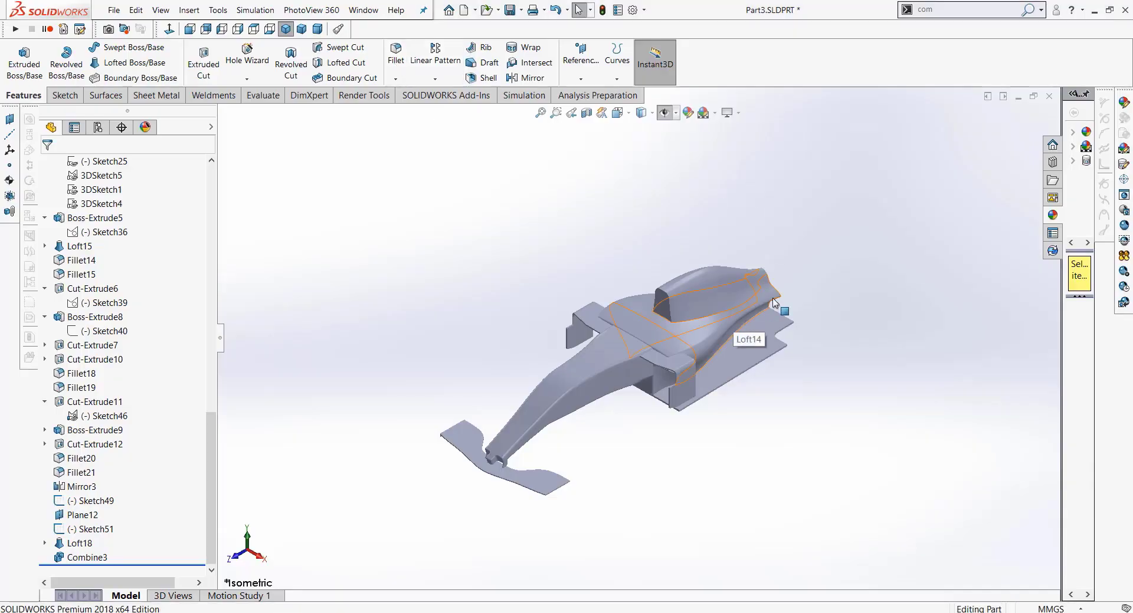
{"action": "scroll", "coordinate": [774, 302], "scroll_direction": "down", "scroll_amount": 5}
{"action": "left_click", "coordinate": [545, 367]}
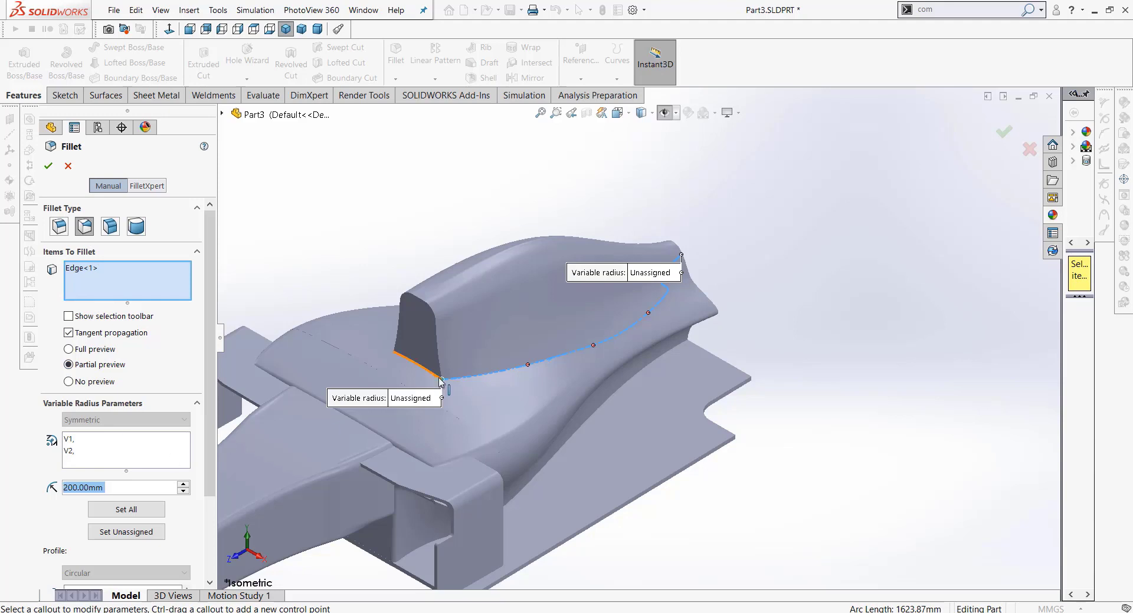
Step: Give the cockpit edge radii of 250 mm near end, 200 mm at midpoint, 10 mm far end, and apply
{"action": "scroll", "coordinate": [439, 381], "scroll_direction": "down", "scroll_amount": 2}
{"action": "left_click", "coordinate": [371, 387]}
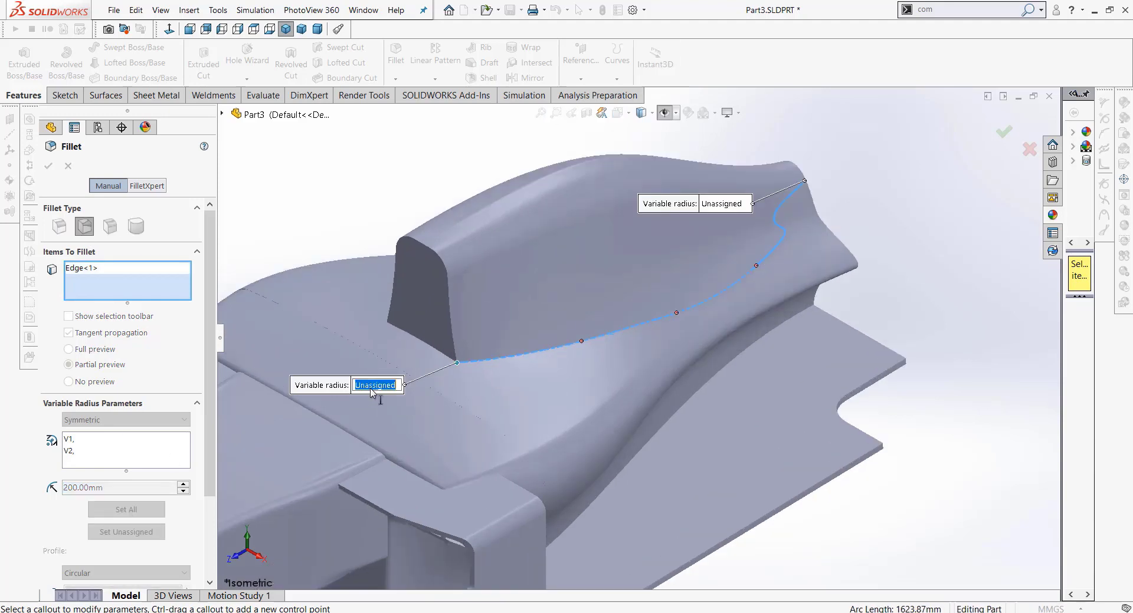
{"action": "type", "text": "250"}
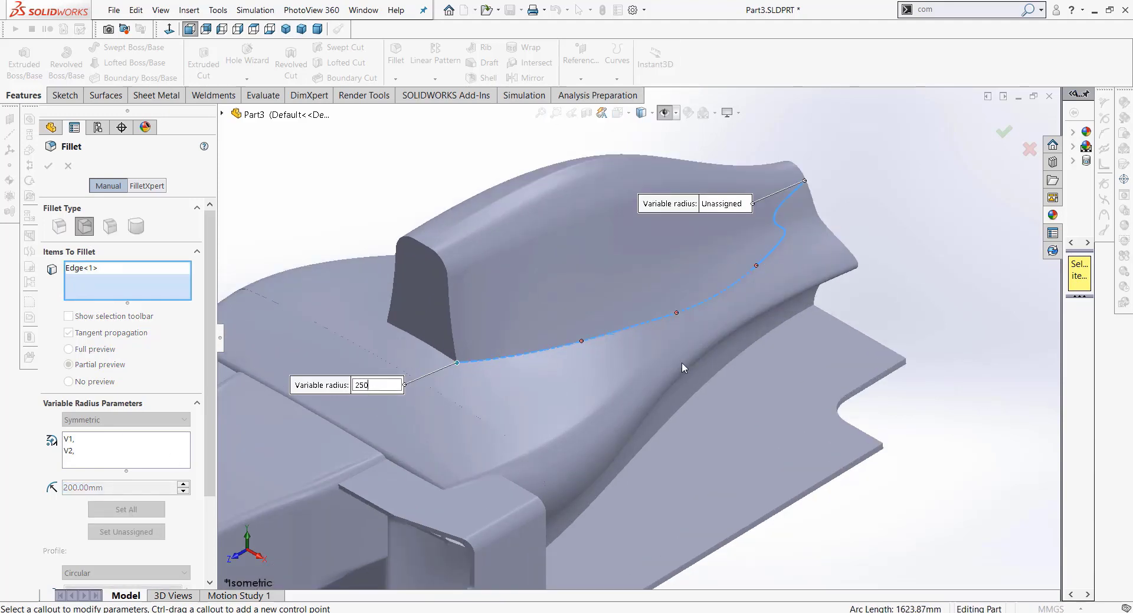
{"action": "key", "text": "Return"}
{"action": "left_click", "coordinate": [676, 312]}
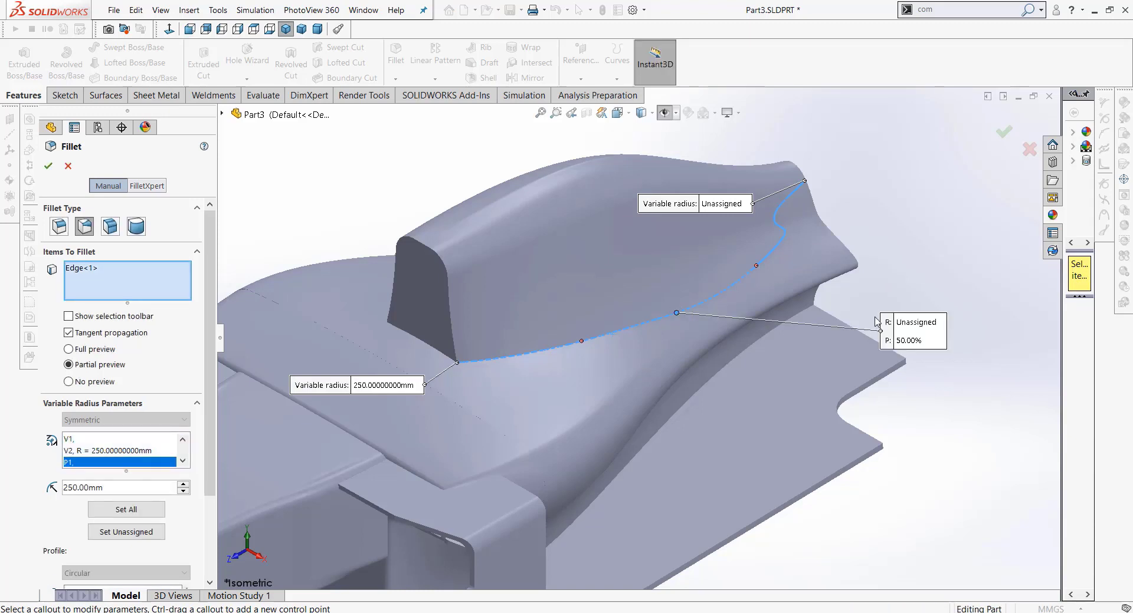
{"action": "left_click", "coordinate": [918, 322]}
{"action": "type", "text": "2"}
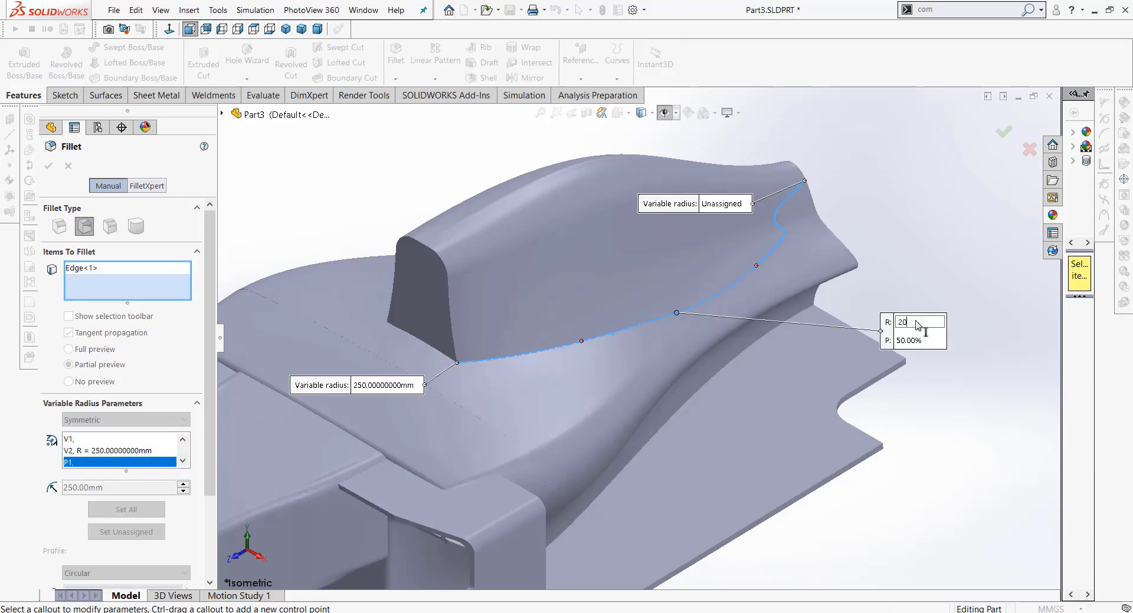
{"action": "type", "text": "0"}
{"action": "key", "text": "Return"}
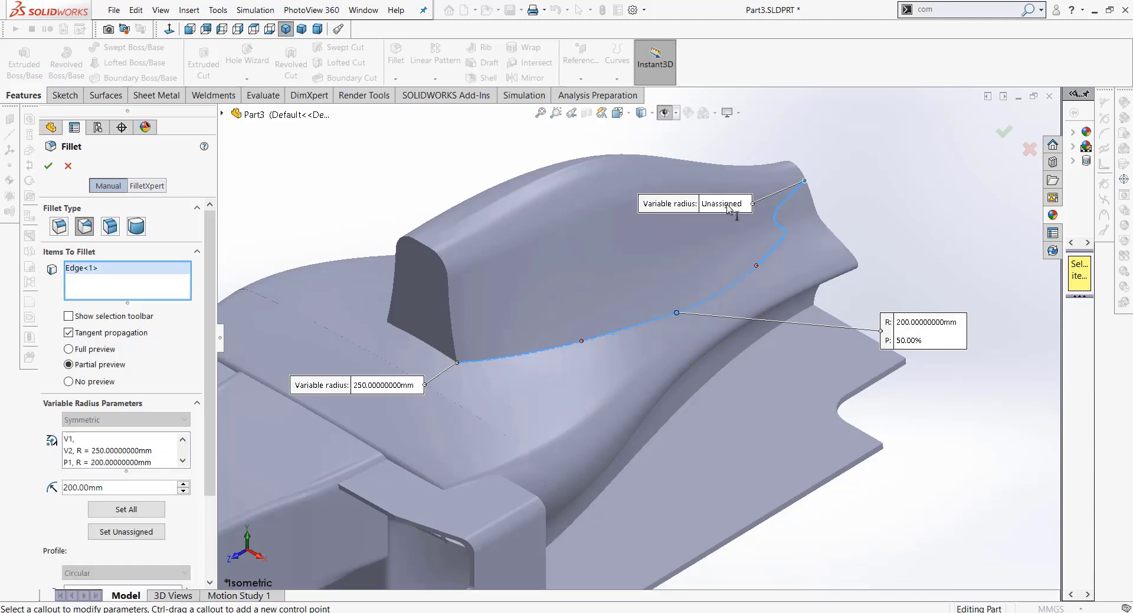
{"action": "left_click", "coordinate": [727, 207]}
{"action": "key", "text": "Return"}
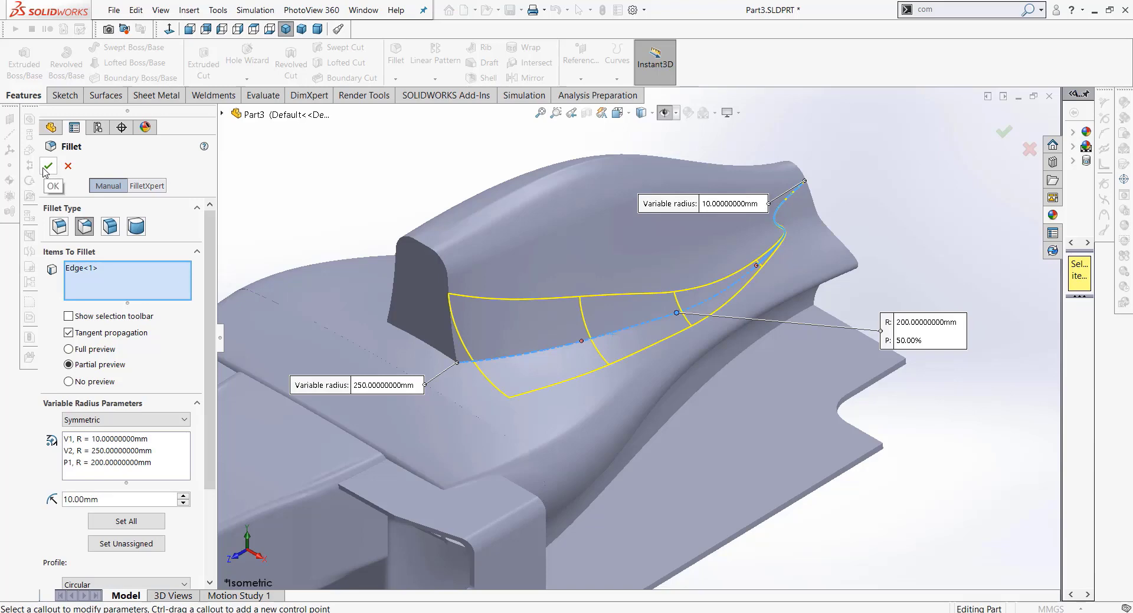
{"action": "left_click", "coordinate": [48, 166]}
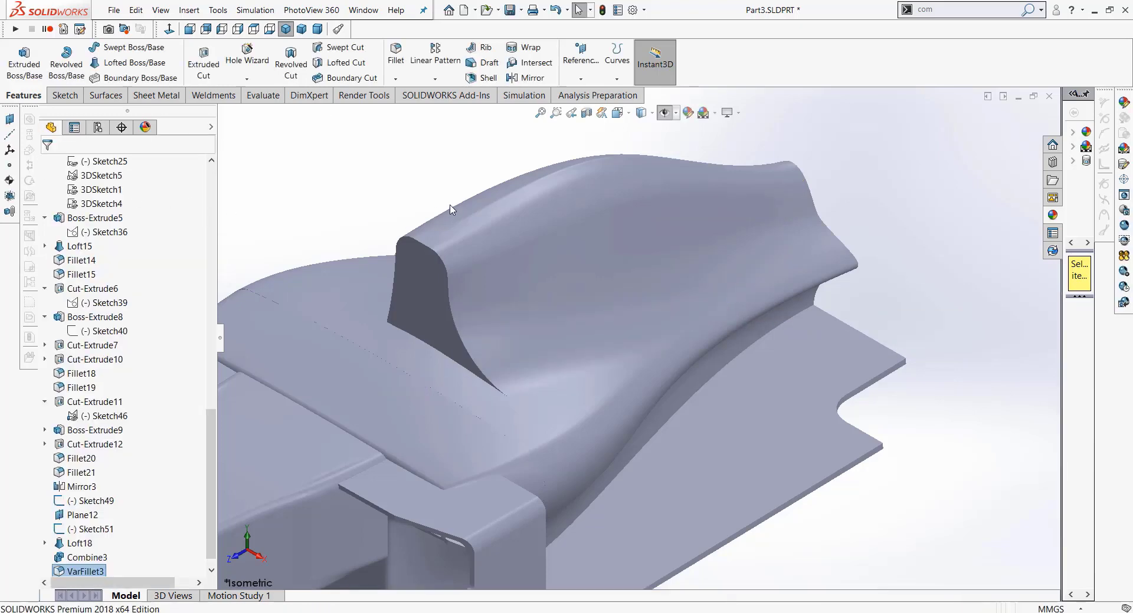
Step: Fillet the opposite cockpit edge with 250 mm at the lower end and a 200 mm midpoint
{"action": "key", "text": "z"}
{"action": "left_click", "coordinate": [397, 56]}
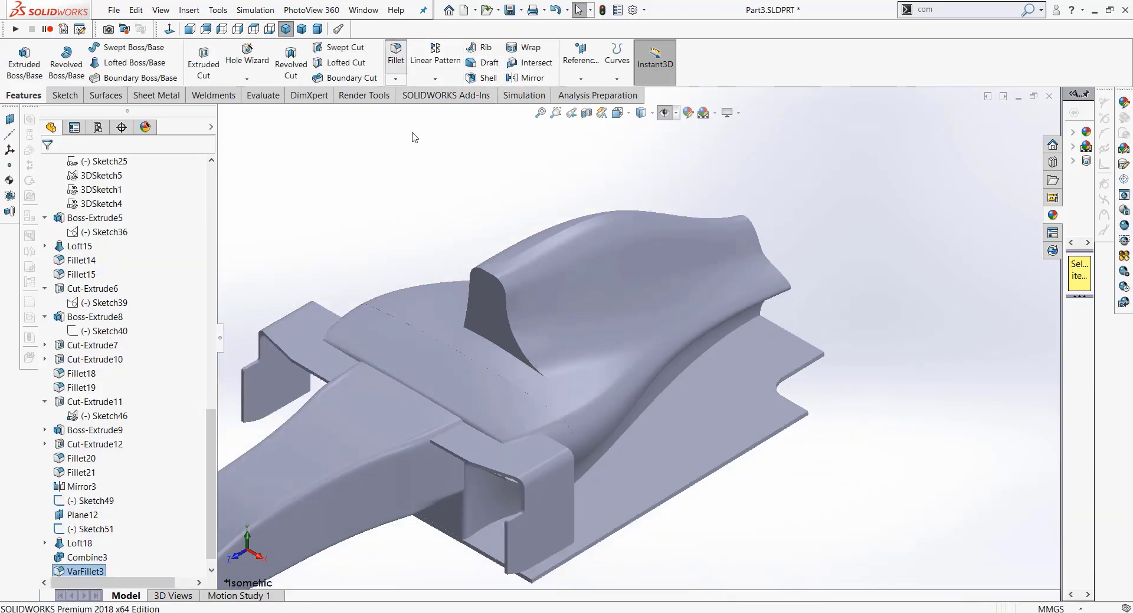
{"action": "middle_click_drag", "start_coordinate": [429, 175], "coordinate": [437, 296]}
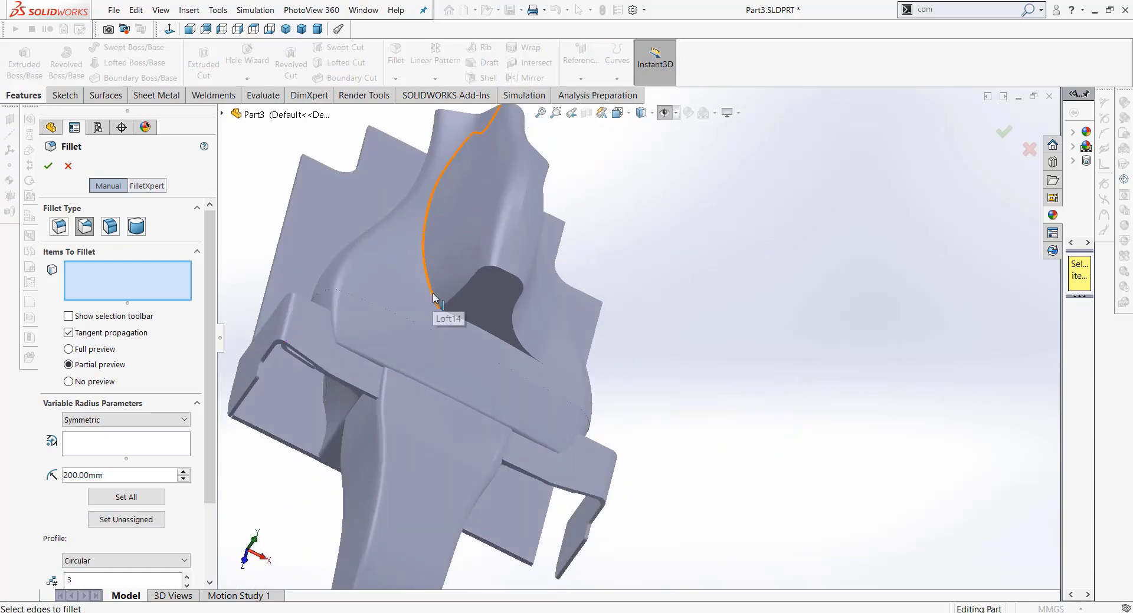
{"action": "left_click", "coordinate": [435, 298]}
{"action": "left_click", "coordinate": [416, 329]}
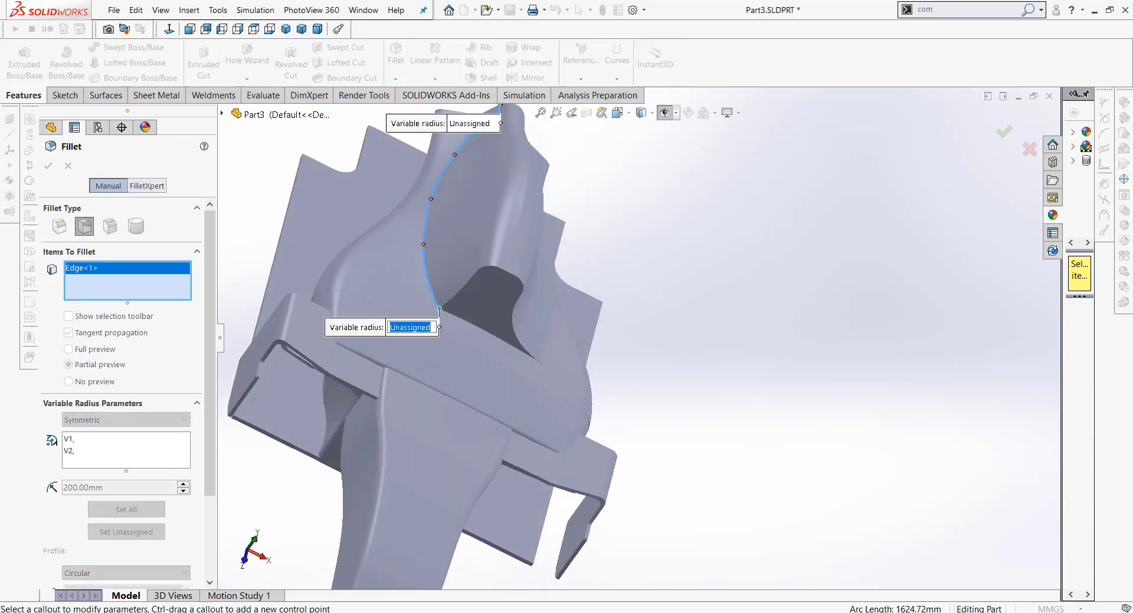
{"action": "type", "text": "0"}
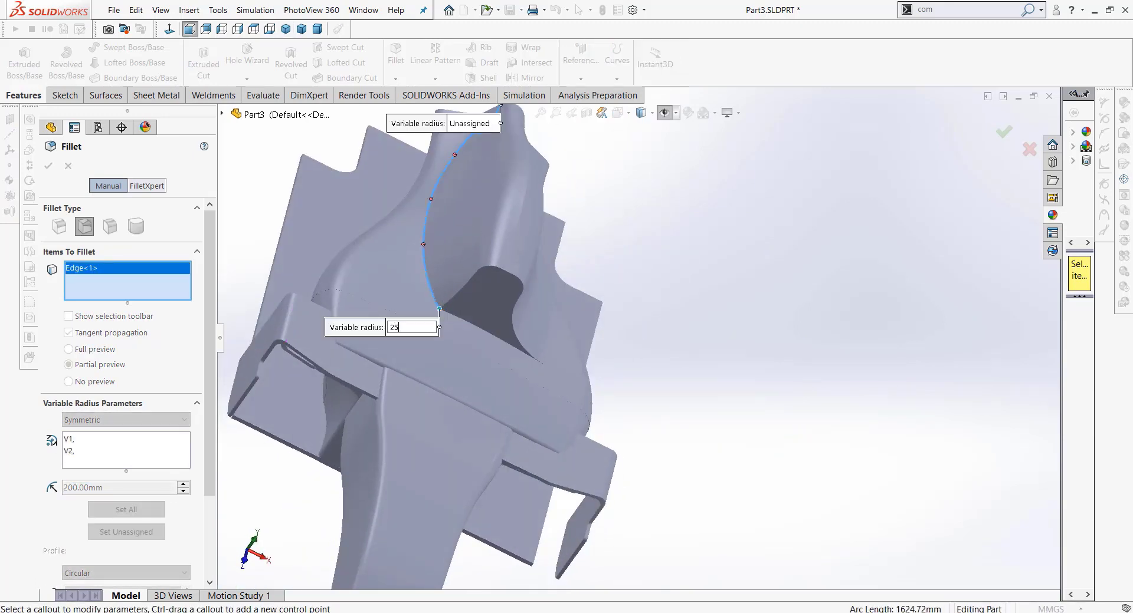
{"action": "key", "text": "Return"}
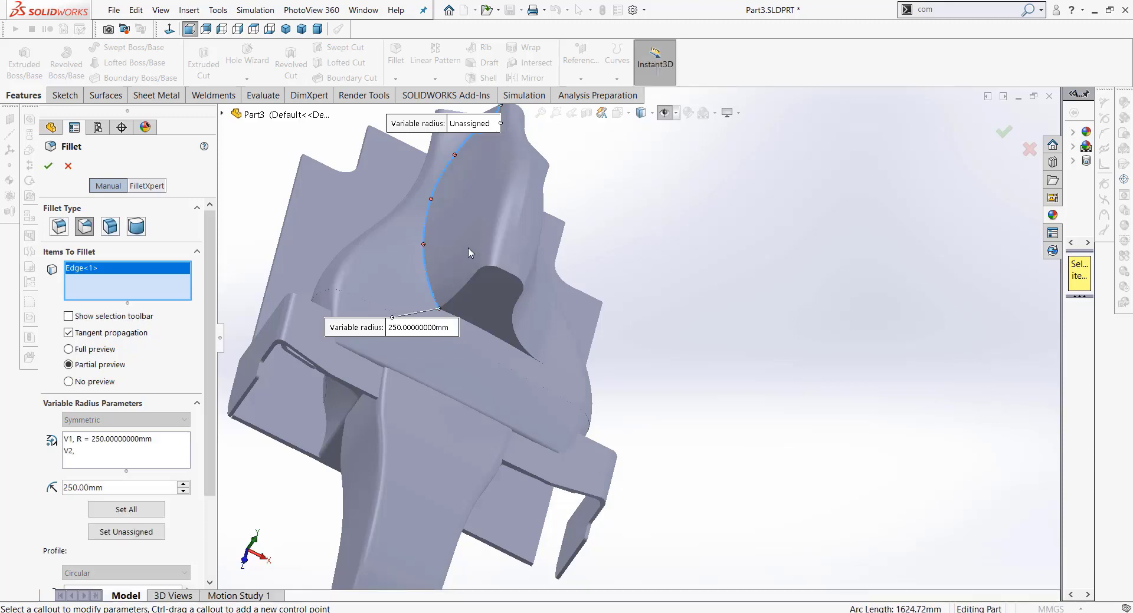
{"action": "left_click", "coordinate": [431, 199]}
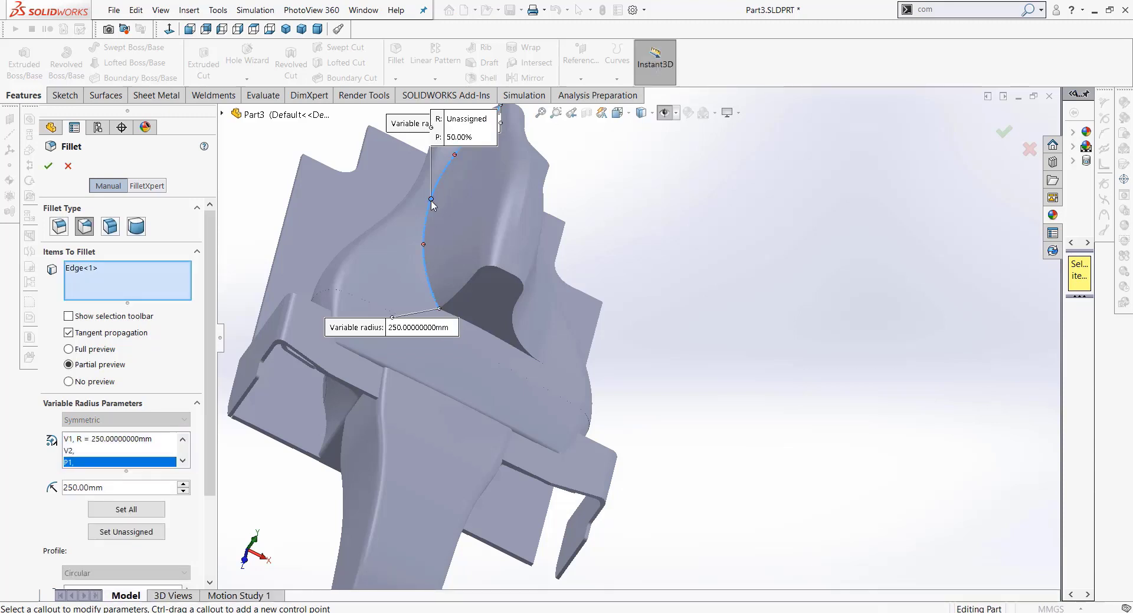
{"action": "left_click", "coordinate": [466, 122]}
{"action": "type", "text": "200"}
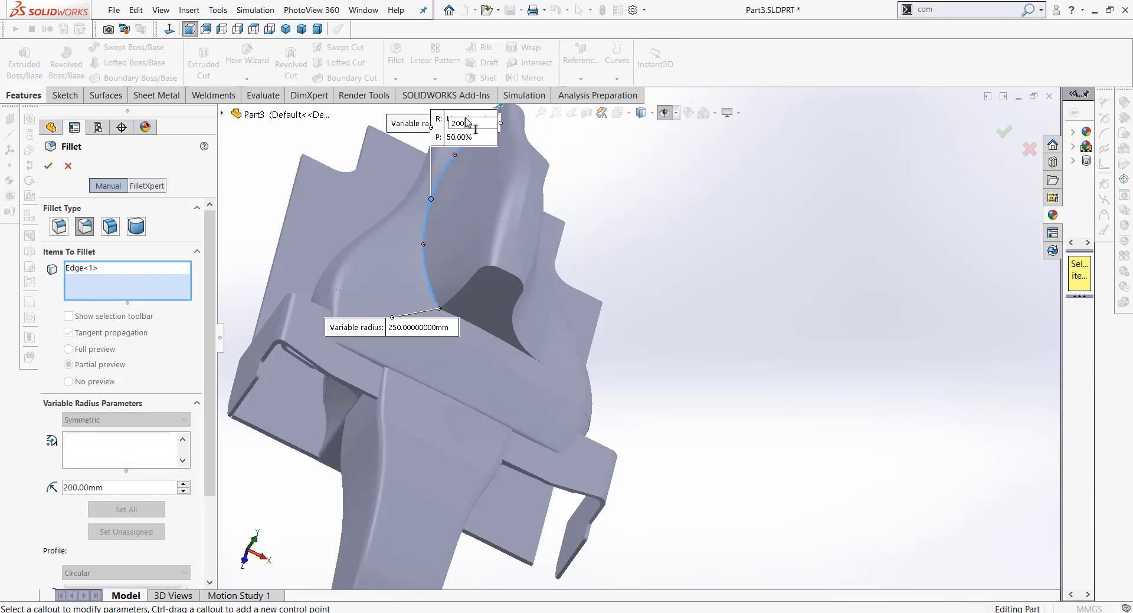
{"action": "key", "text": "Return"}
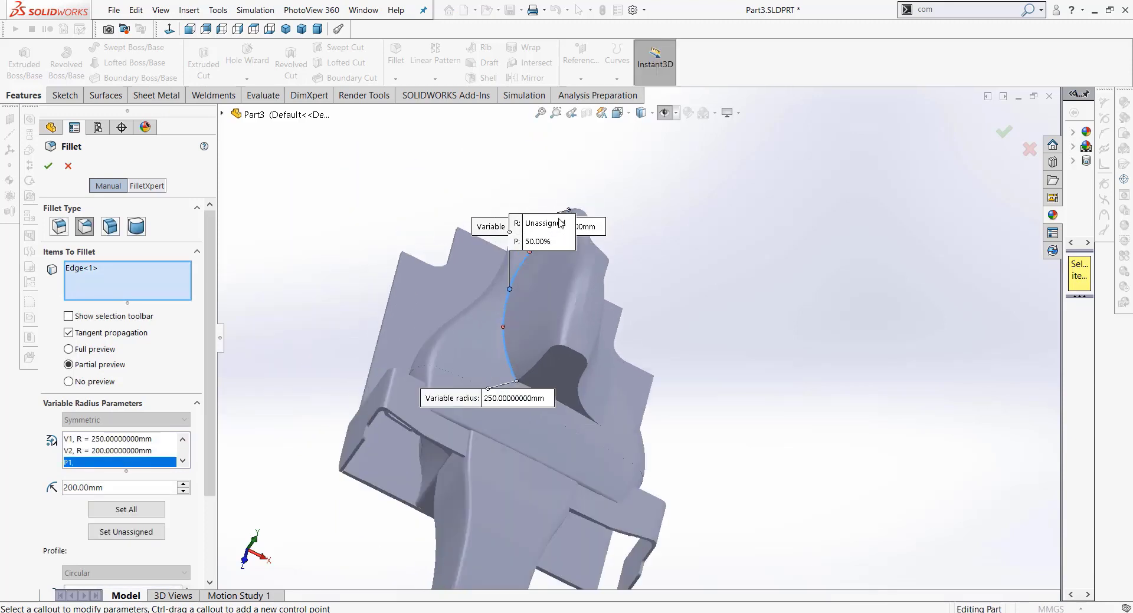
Step: Set the upper-end radius to 10 mm, restore the midpoint to 200 mm, and apply the fillet
{"action": "scroll", "coordinate": [614, 233], "scroll_direction": "down", "scroll_amount": 5}
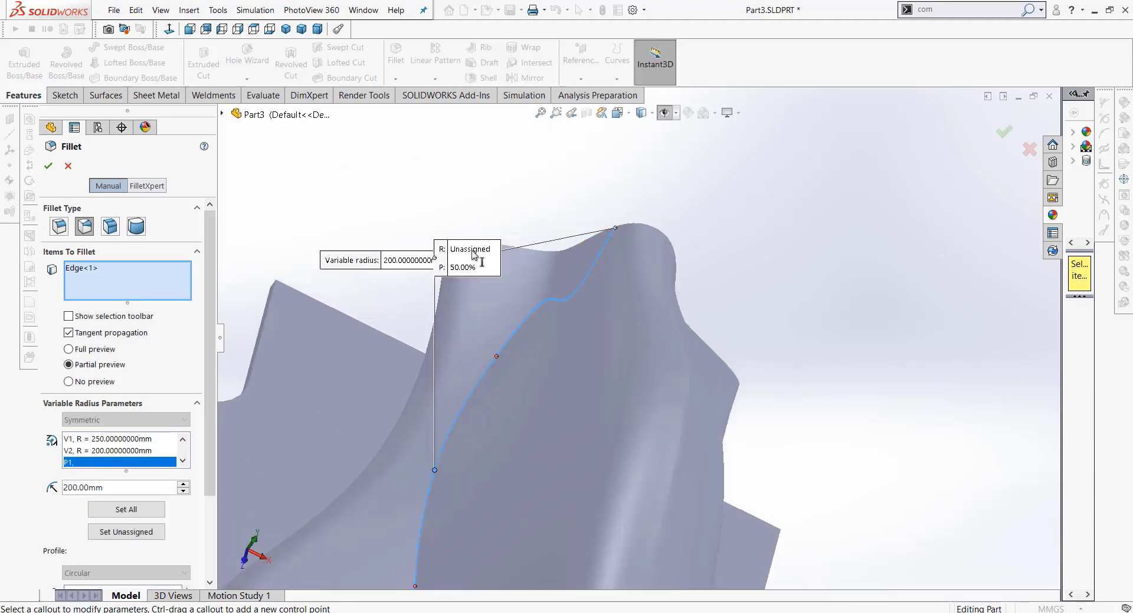
{"action": "left_click", "coordinate": [475, 249]}
{"action": "type", "text": "10"}
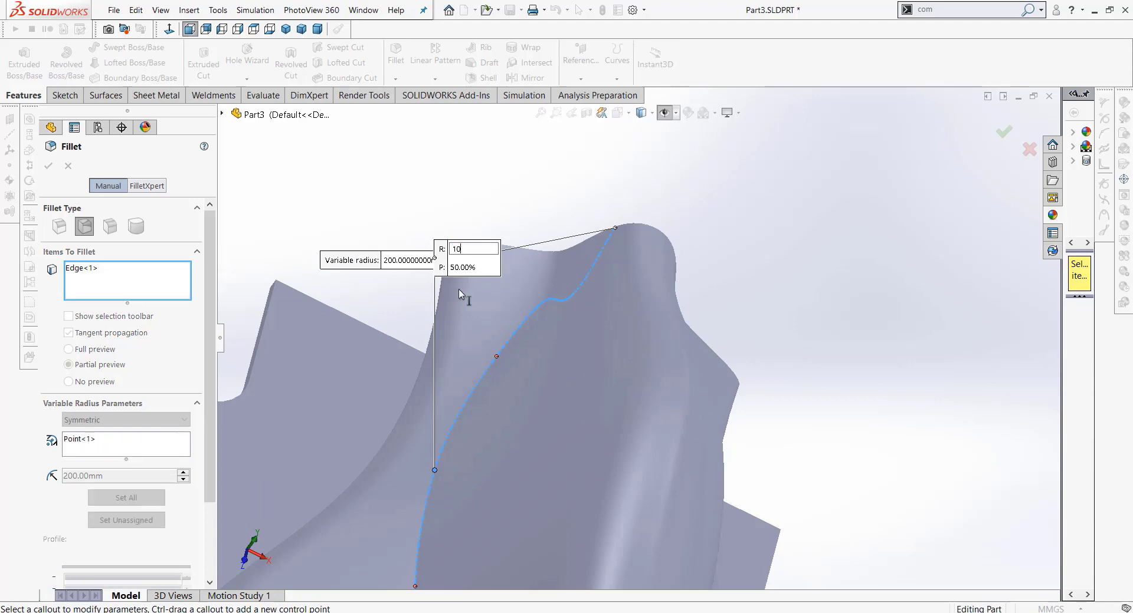
{"action": "key", "text": "Return"}
{"action": "middle_click_drag", "start_coordinate": [531, 220], "coordinate": [601, 234]}
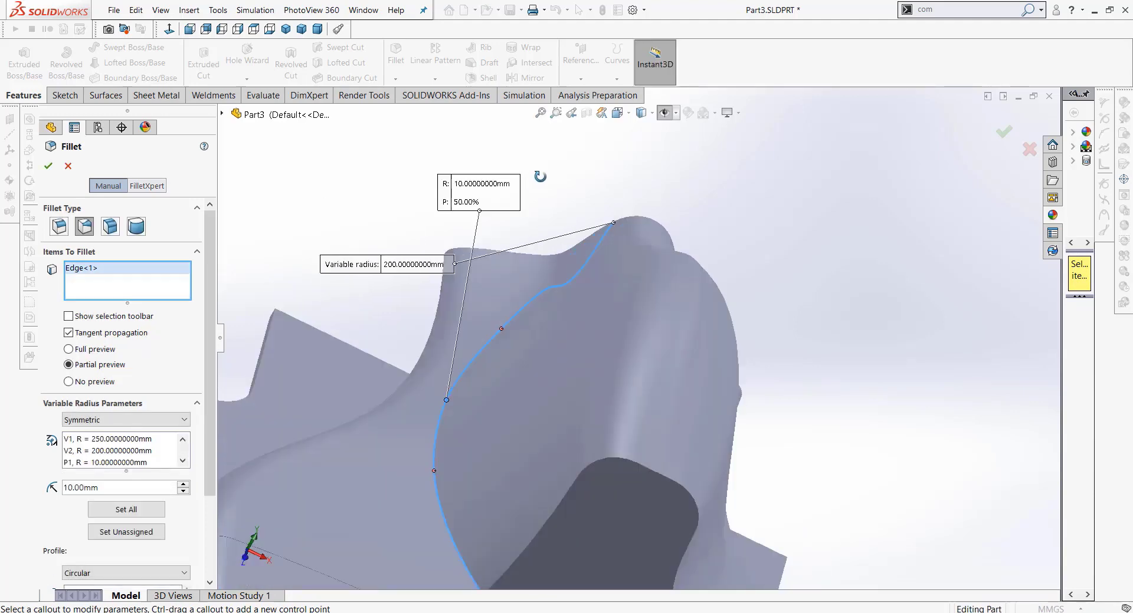
{"action": "left_click", "coordinate": [505, 326]}
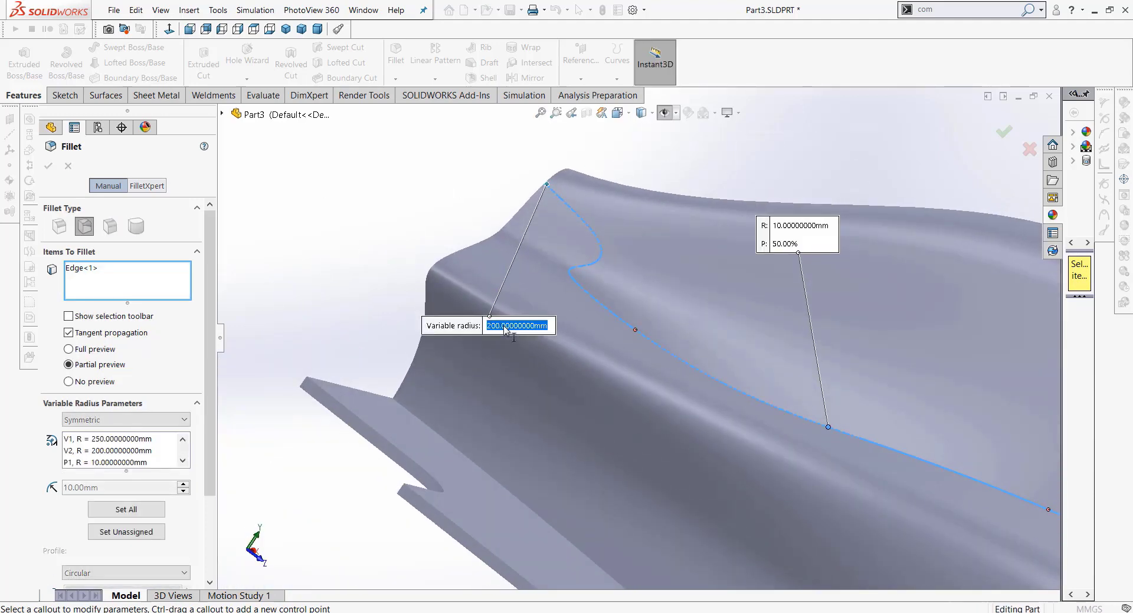
{"action": "type", "text": "10"}
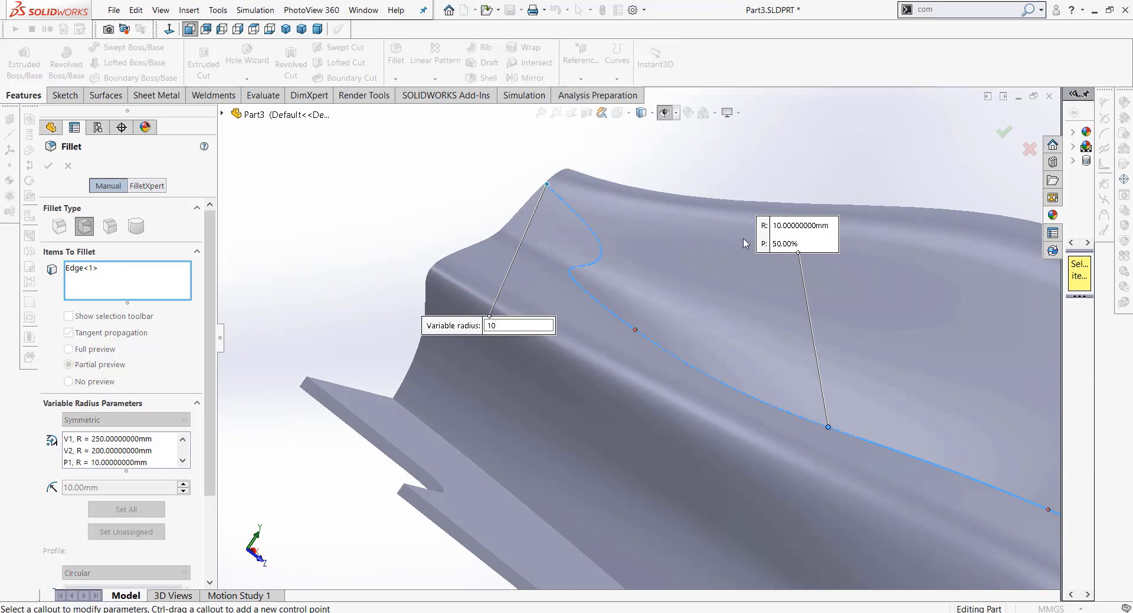
{"action": "key", "text": "Return"}
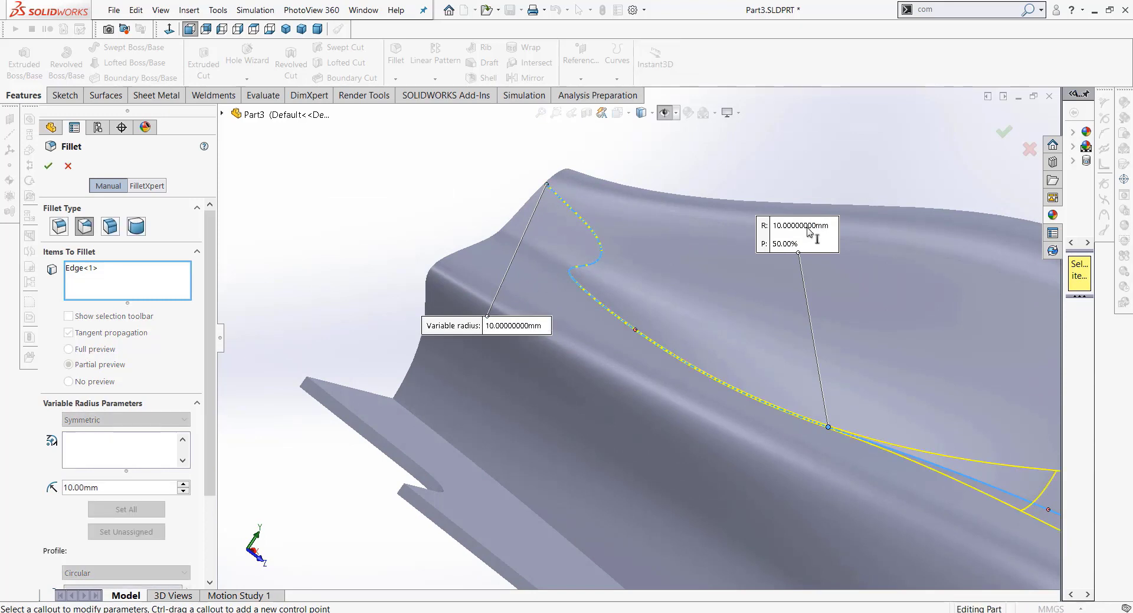
{"action": "left_click_drag", "start_coordinate": [807, 228], "coordinate": [802, 239]}
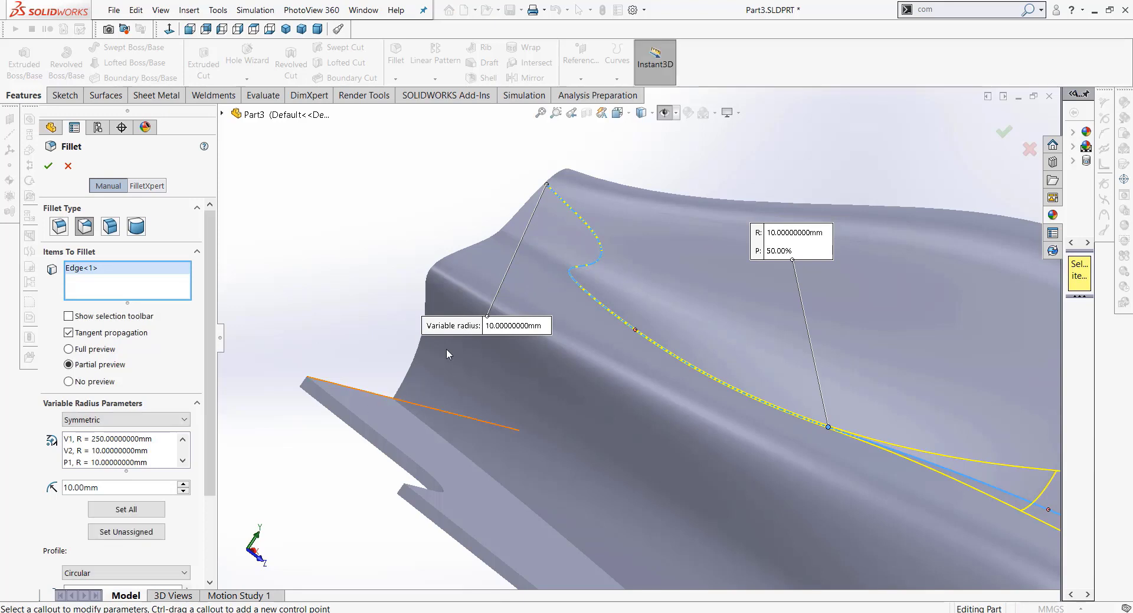
{"action": "left_click", "coordinate": [787, 234]}
{"action": "type", "text": "200"}
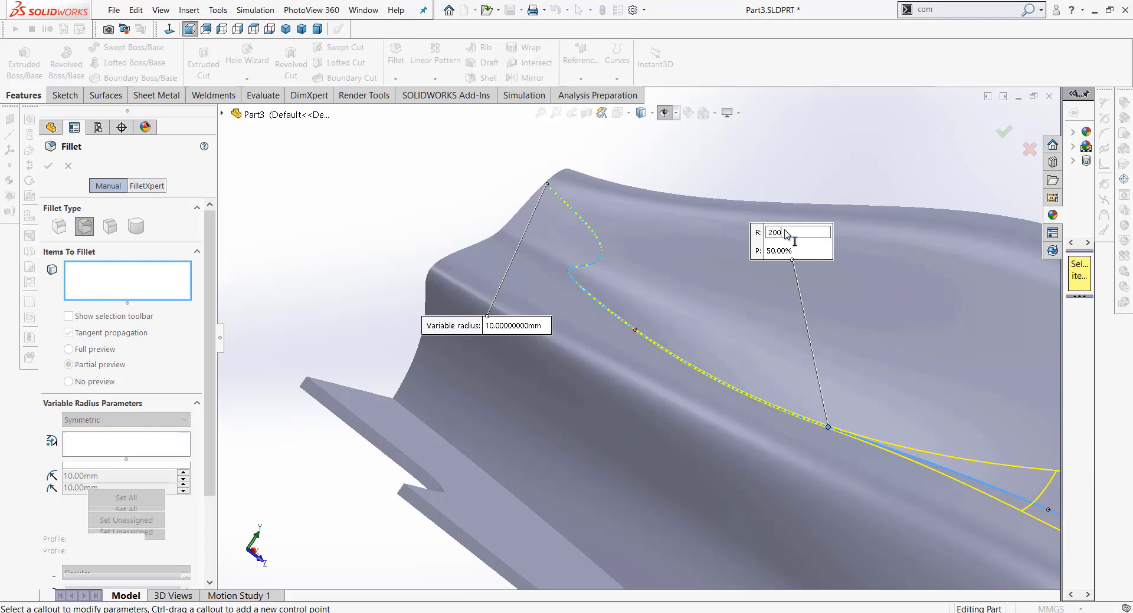
{"action": "key", "text": "Return"}
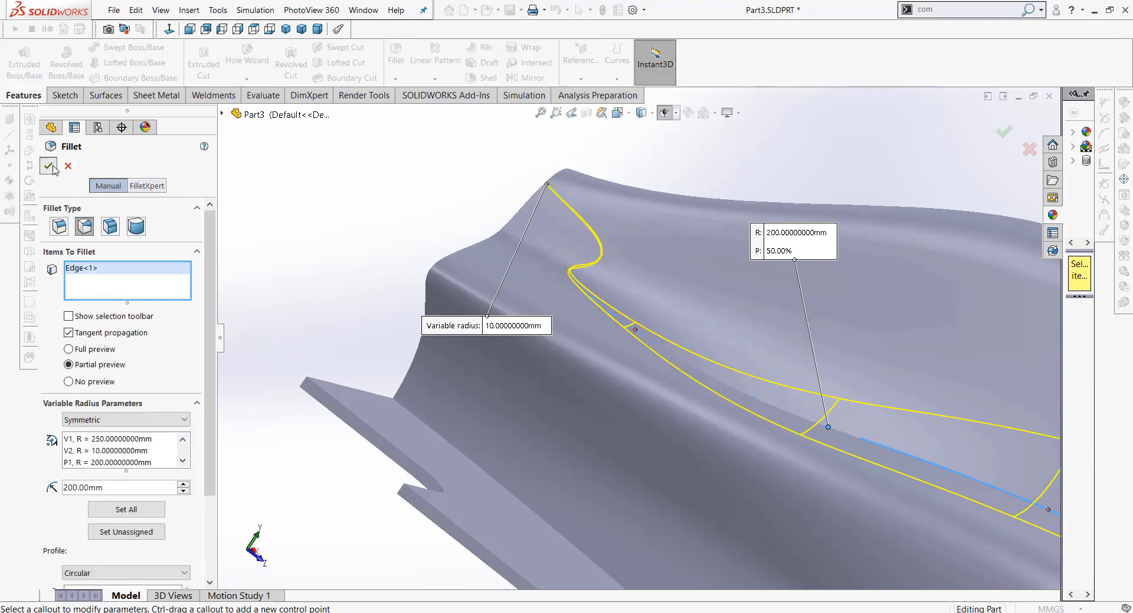
{"action": "left_click", "coordinate": [49, 166]}
Step: Orbit around the filleted cockpit and return to the isometric view
{"action": "middle_click_drag", "start_coordinate": [360, 230], "coordinate": [386, 222]}
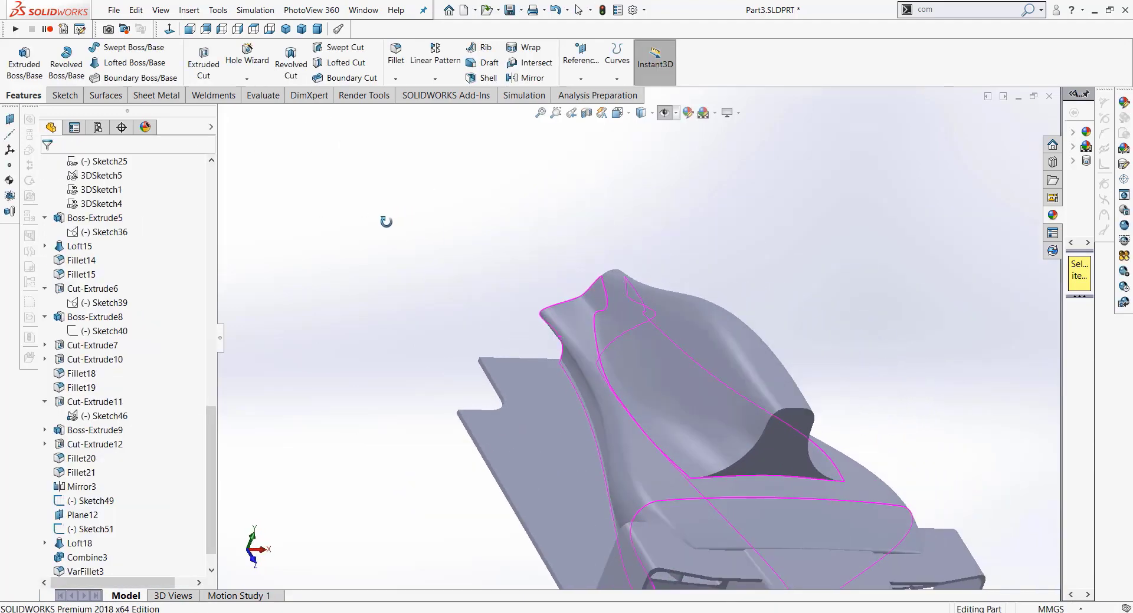
{"action": "middle_click_drag", "start_coordinate": [805, 313], "coordinate": [963, 288]}
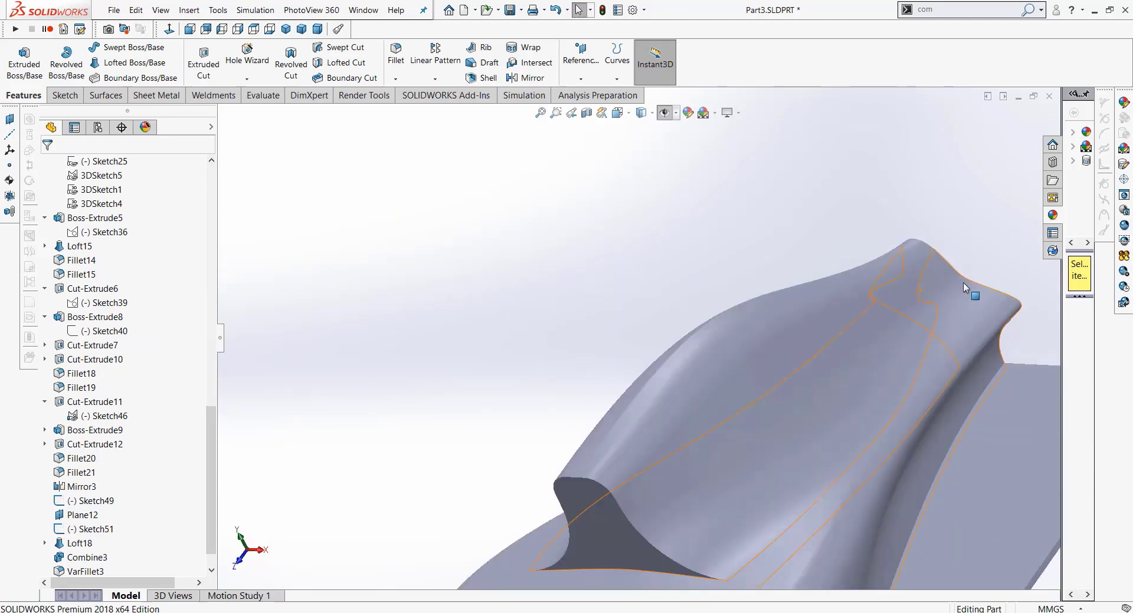
{"action": "scroll", "coordinate": [963, 283], "scroll_direction": "down", "scroll_amount": 5}
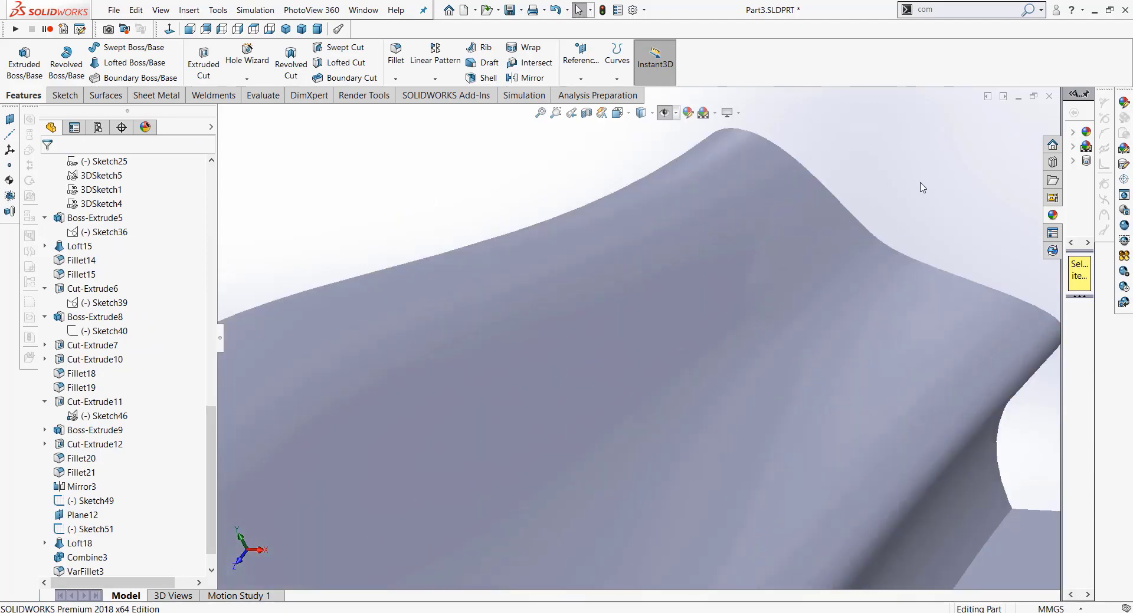
{"action": "scroll", "coordinate": [890, 212], "scroll_direction": "up", "scroll_amount": 3}
{"action": "scroll", "coordinate": [838, 242], "scroll_direction": "up", "scroll_amount": 2}
{"action": "middle_click_drag", "start_coordinate": [786, 283], "coordinate": [801, 260]}
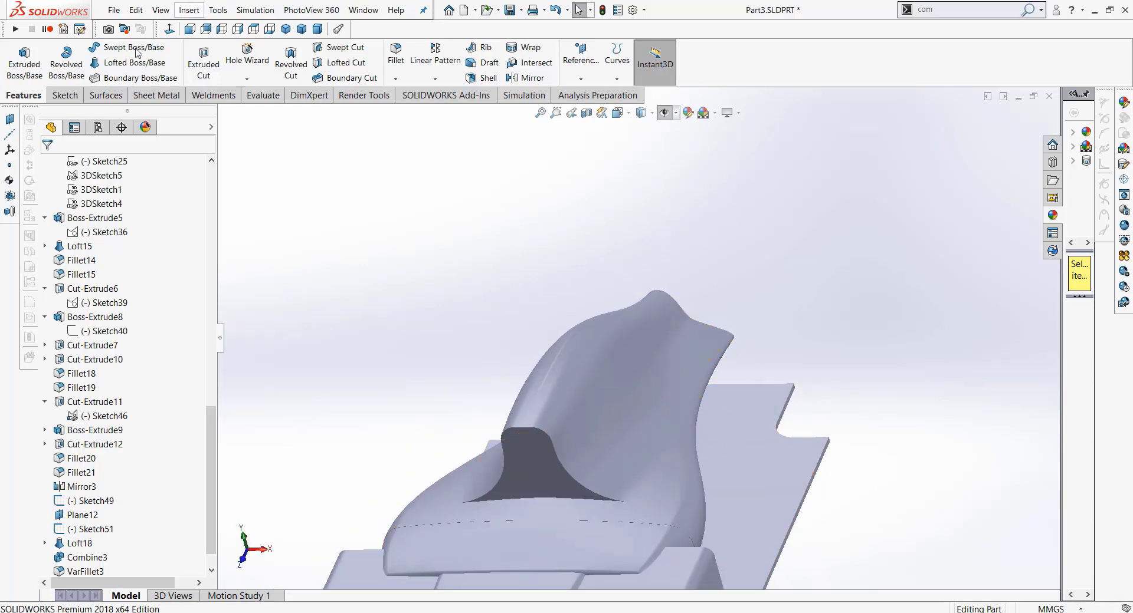
{"action": "left_click", "coordinate": [286, 30]}
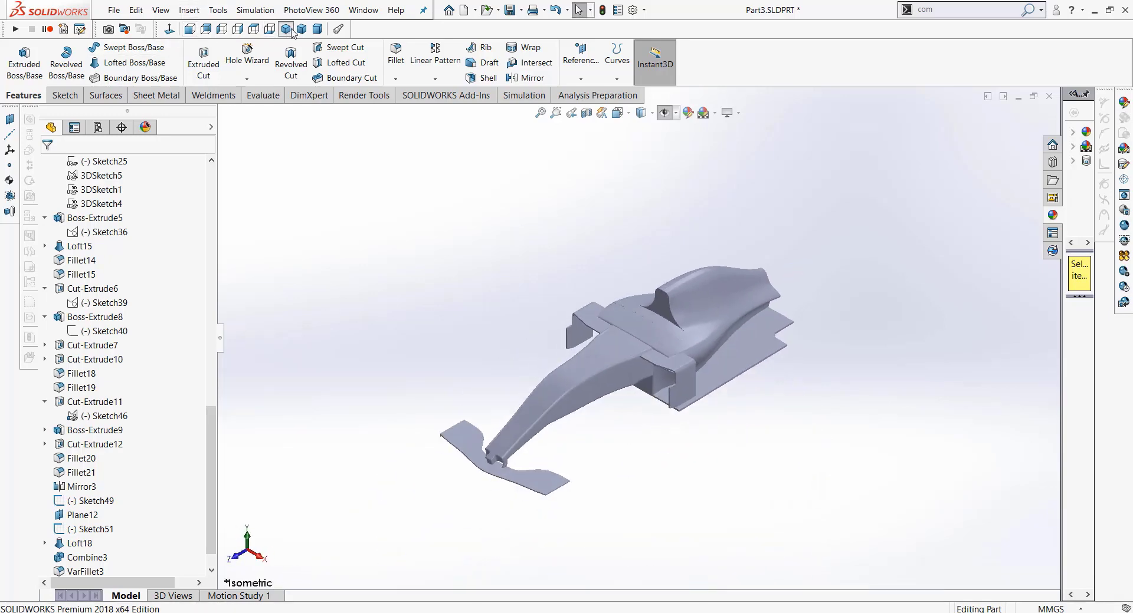
{"action": "scroll", "coordinate": [118, 295], "scroll_direction": "up", "scroll_amount": 20}
Step: Start a sketch on the Right Plane with reference pictures shown, viewed Normal To
{"action": "left_click", "coordinate": [95, 275]}
{"action": "left_click", "coordinate": [95, 256]}
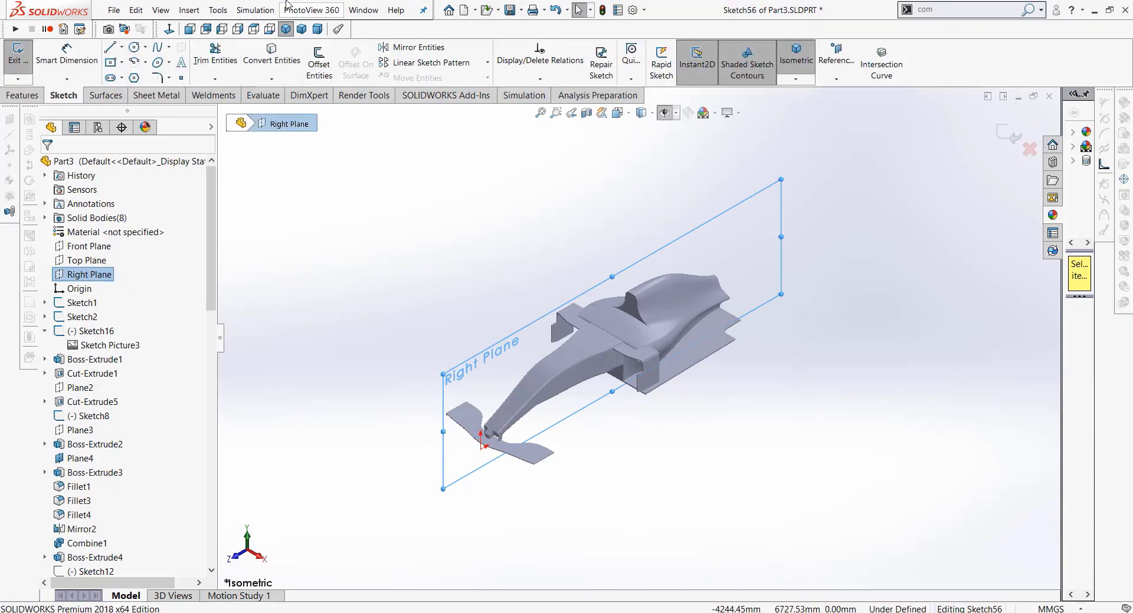
{"action": "left_click", "coordinate": [665, 112]}
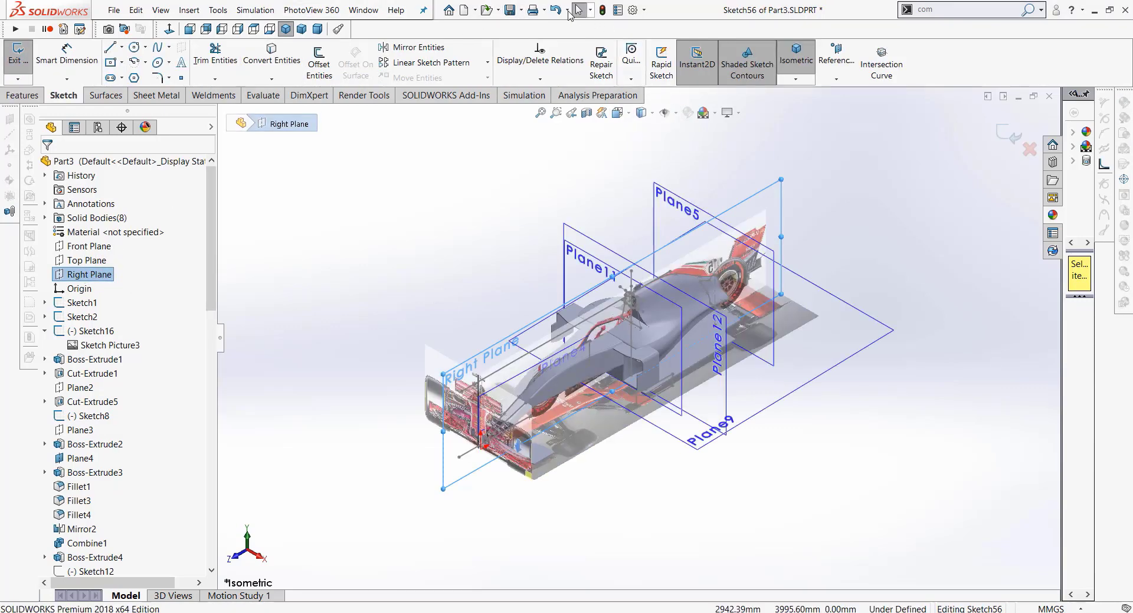
{"action": "left_click", "coordinate": [170, 30]}
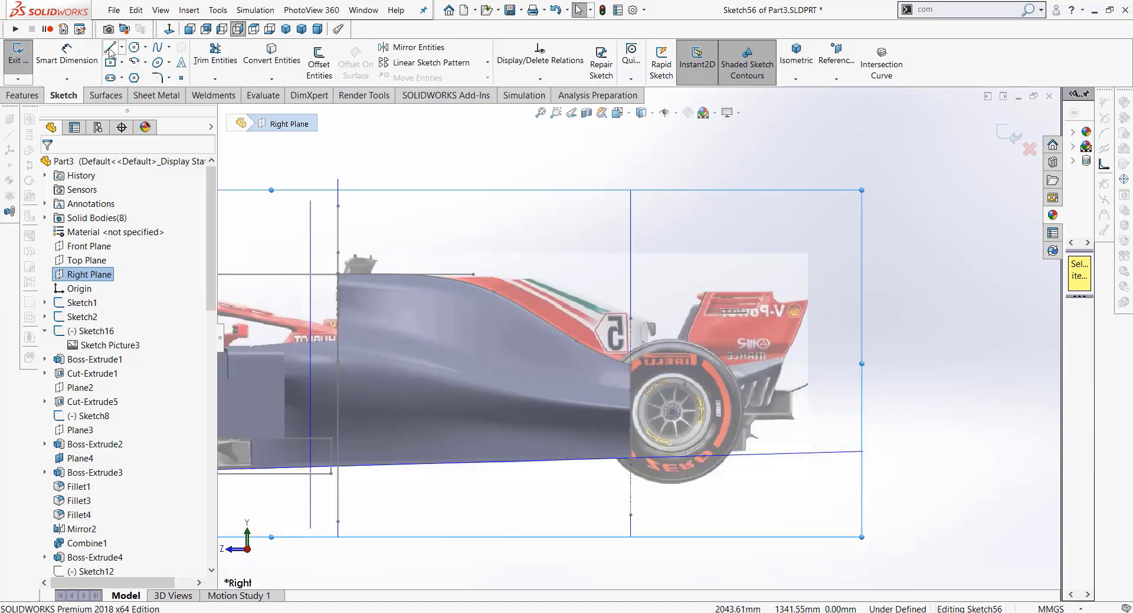
Step: Trace a closed line outline of the engine cover behind the cockpit over the side picture
{"action": "left_click", "coordinate": [339, 274]}
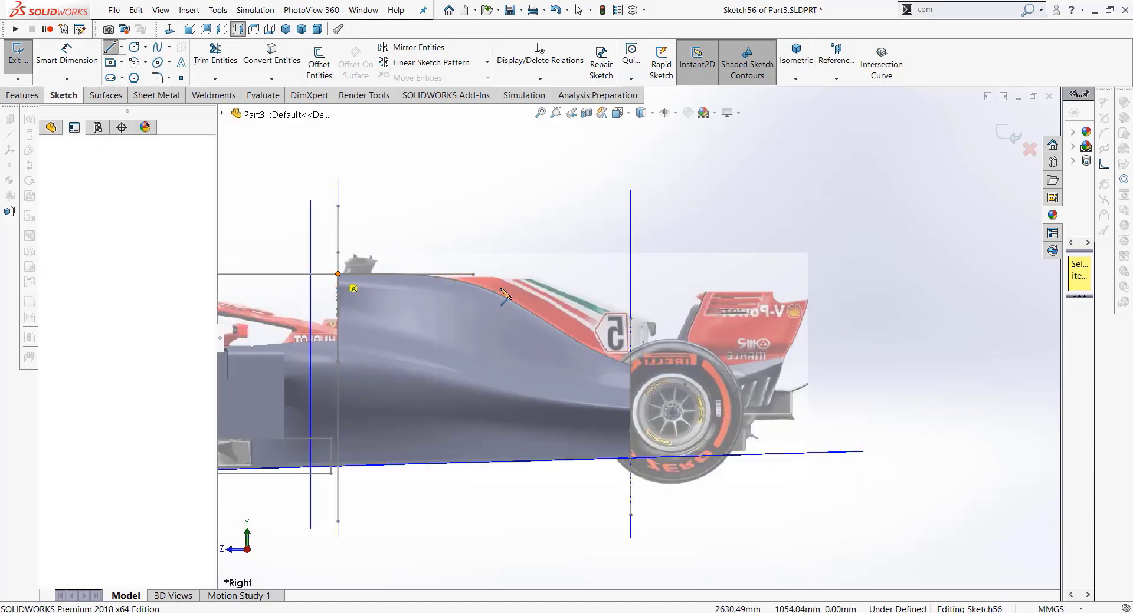
{"action": "left_click", "coordinate": [530, 279]}
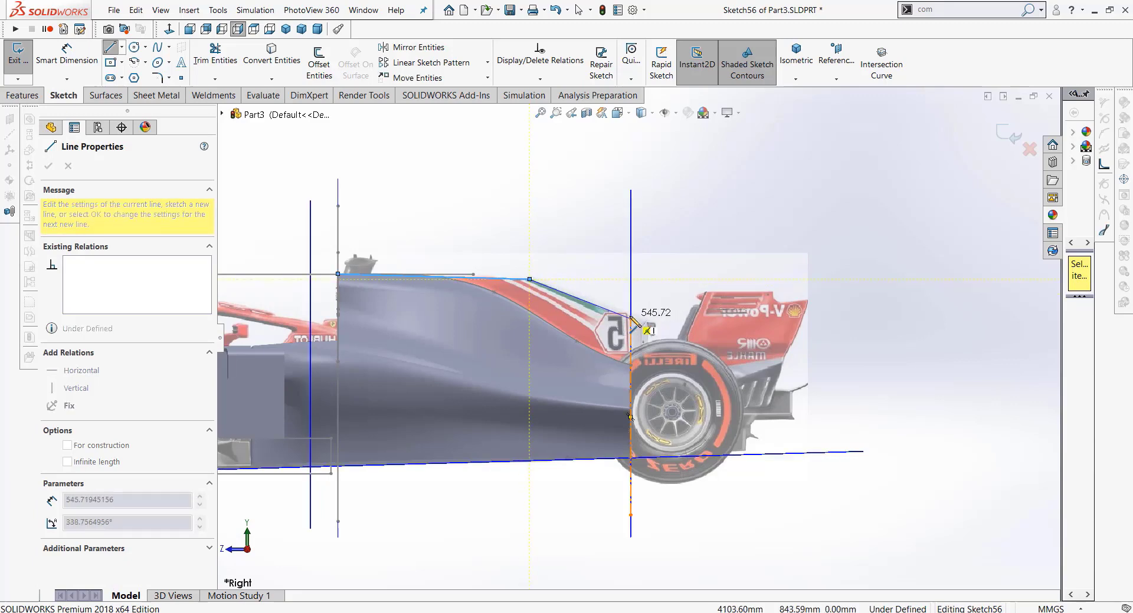
{"action": "left_click", "coordinate": [630, 319]}
{"action": "scroll", "coordinate": [632, 350], "scroll_direction": "down", "scroll_amount": 2}
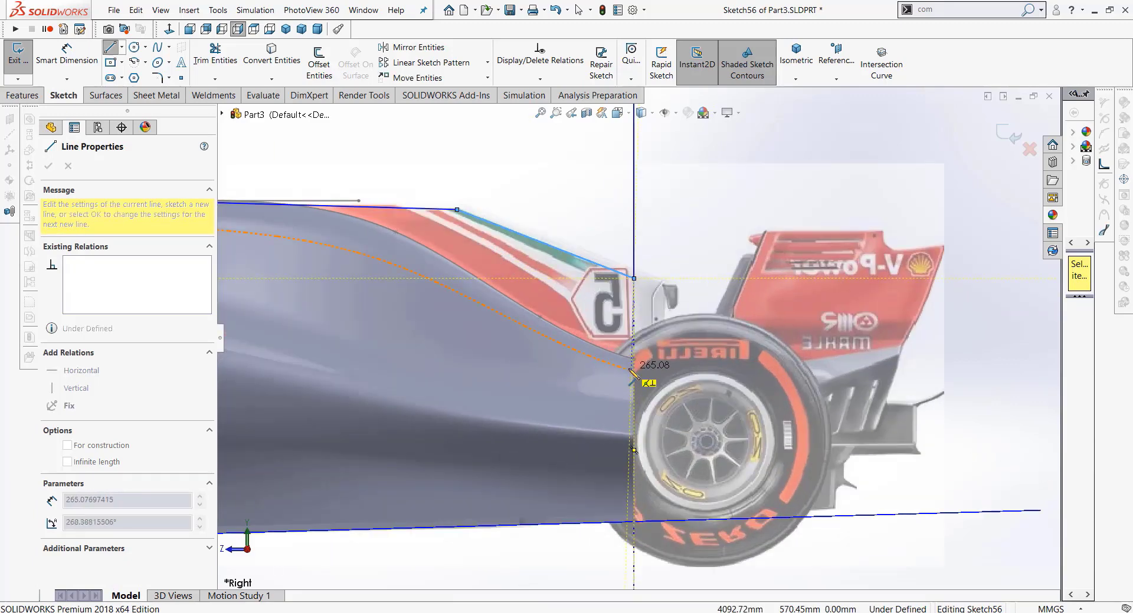
{"action": "scroll", "coordinate": [633, 349], "scroll_direction": "down", "scroll_amount": 3}
{"action": "left_click", "coordinate": [640, 347]}
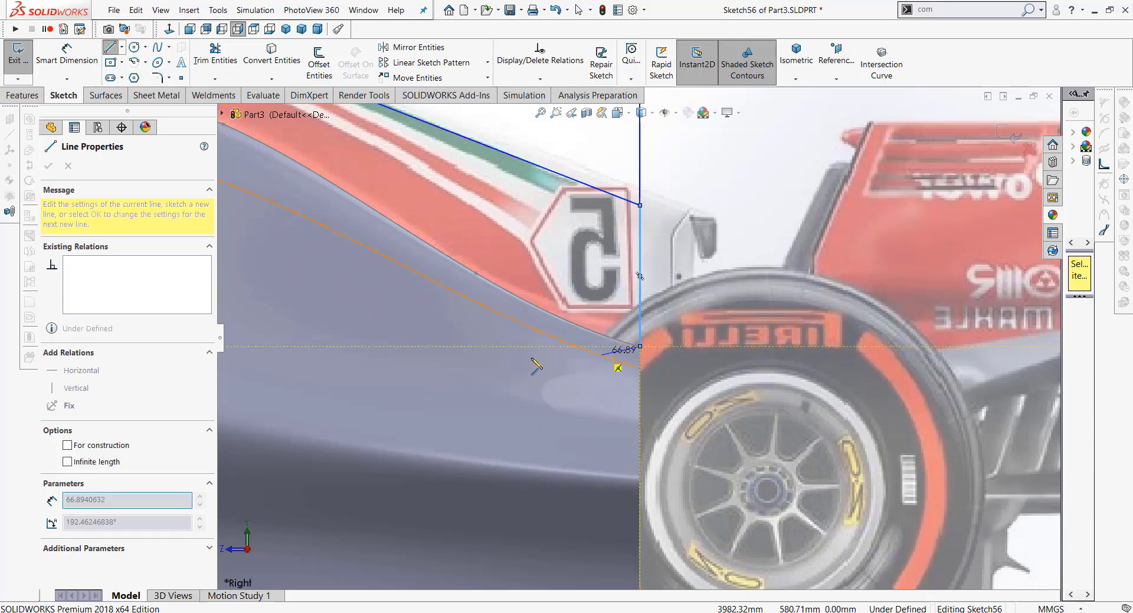
{"action": "scroll", "coordinate": [640, 347], "scroll_direction": "up", "scroll_amount": 3}
{"action": "scroll", "coordinate": [640, 347], "scroll_direction": "up", "scroll_amount": 2}
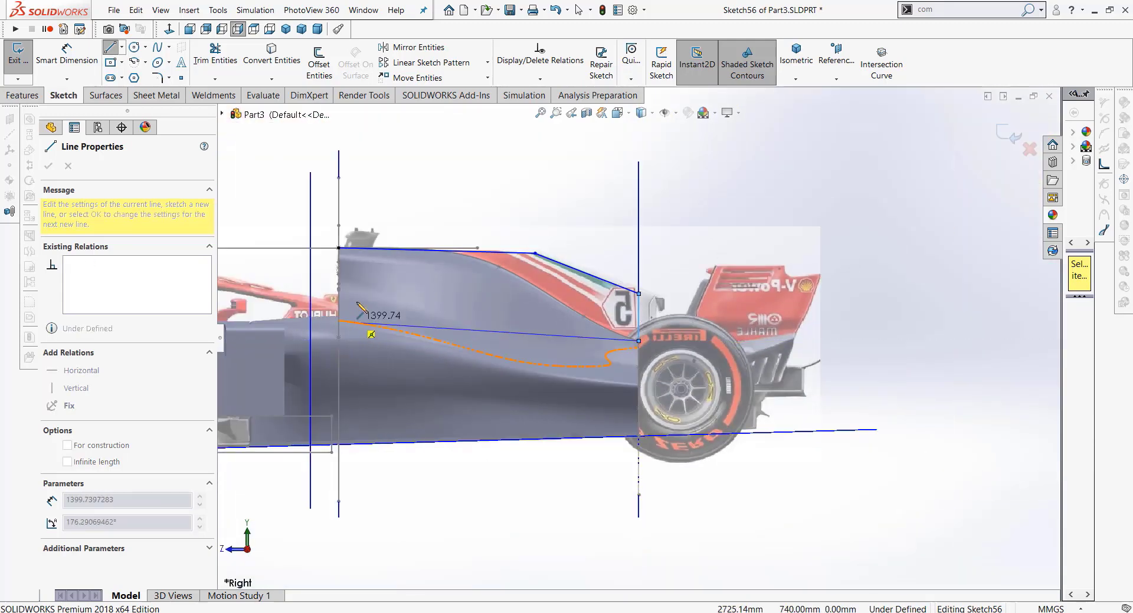
{"action": "left_click", "coordinate": [338, 284]}
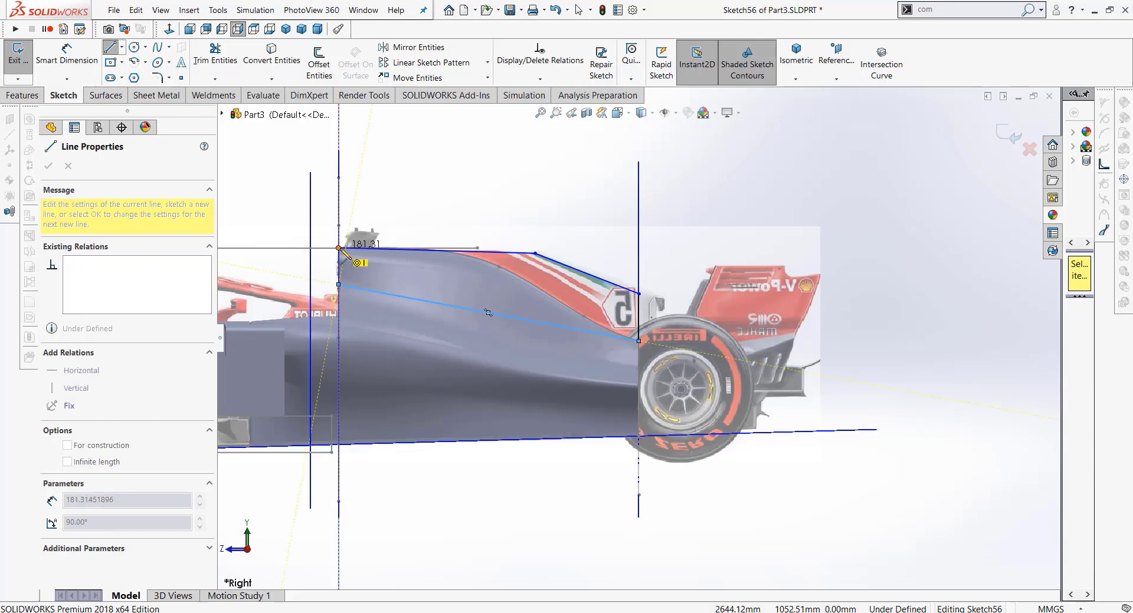
{"action": "double_click", "coordinate": [338, 248]}
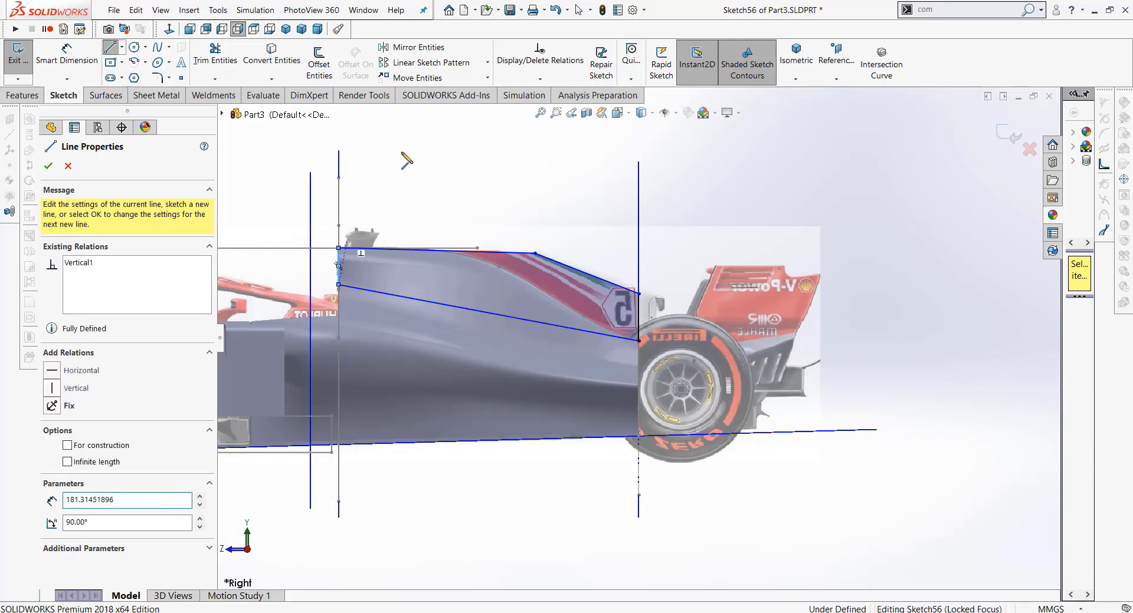
Step: Stop the Line tool and exit the sketch to extrude it
{"action": "right_click", "coordinate": [400, 94]}
{"action": "left_click", "coordinate": [415, 91]}
{"action": "scroll", "coordinate": [425, 202], "scroll_direction": "down", "scroll_amount": 2}
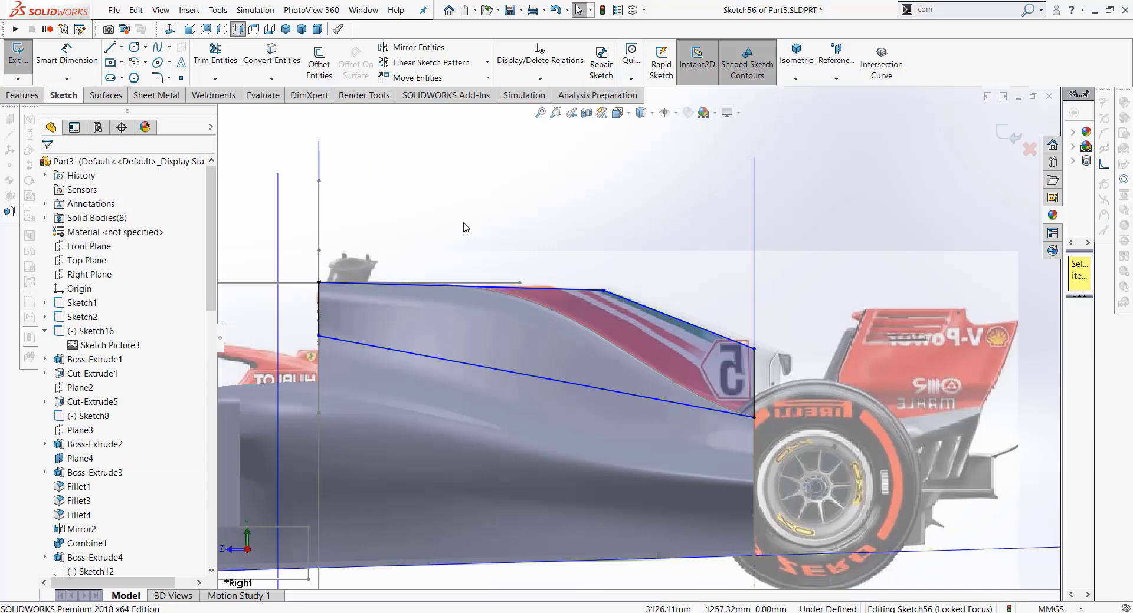
{"action": "middle_click_drag", "start_coordinate": [458, 218], "coordinate": [419, 239]}
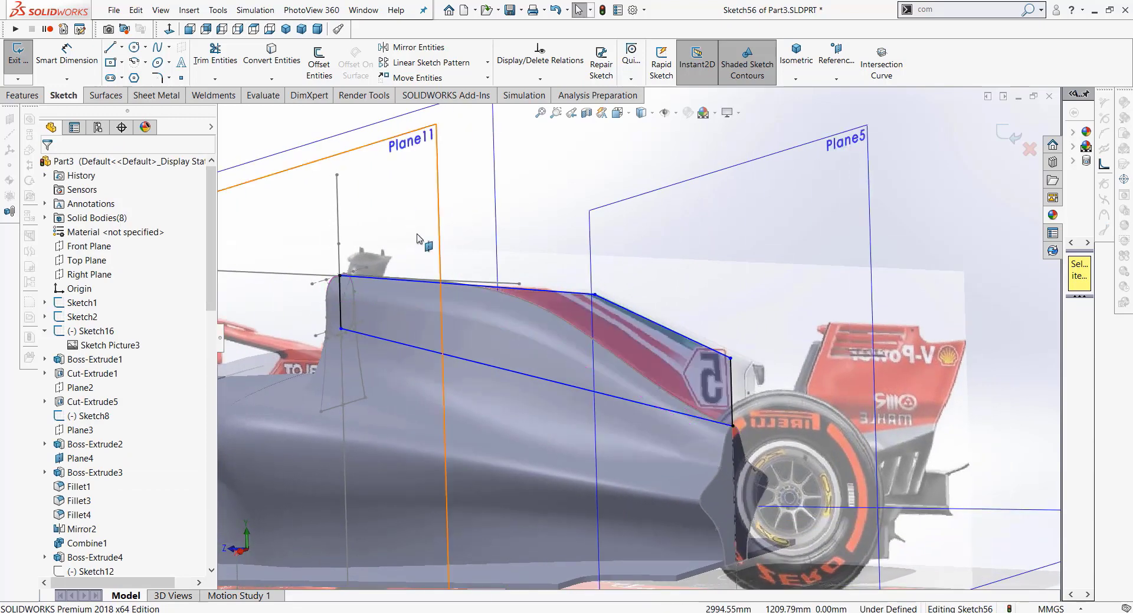
{"action": "left_click", "coordinate": [13, 58]}
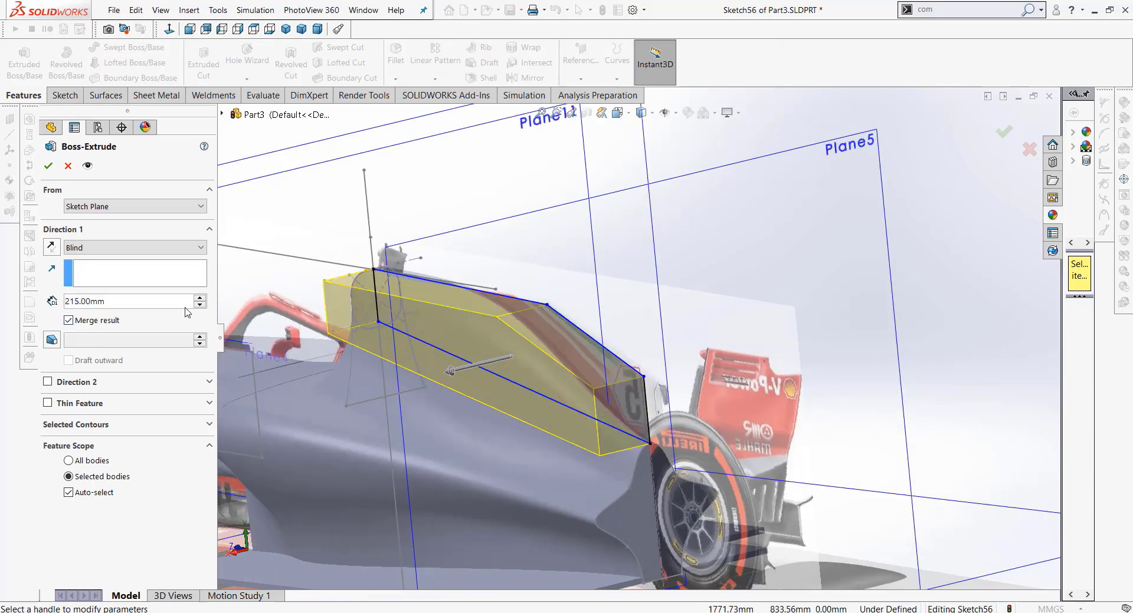
Step: Extrude the engine-cover outline 10 mm Mid Plane, then check it from the side and isometric views
{"action": "type", "text": "10"}
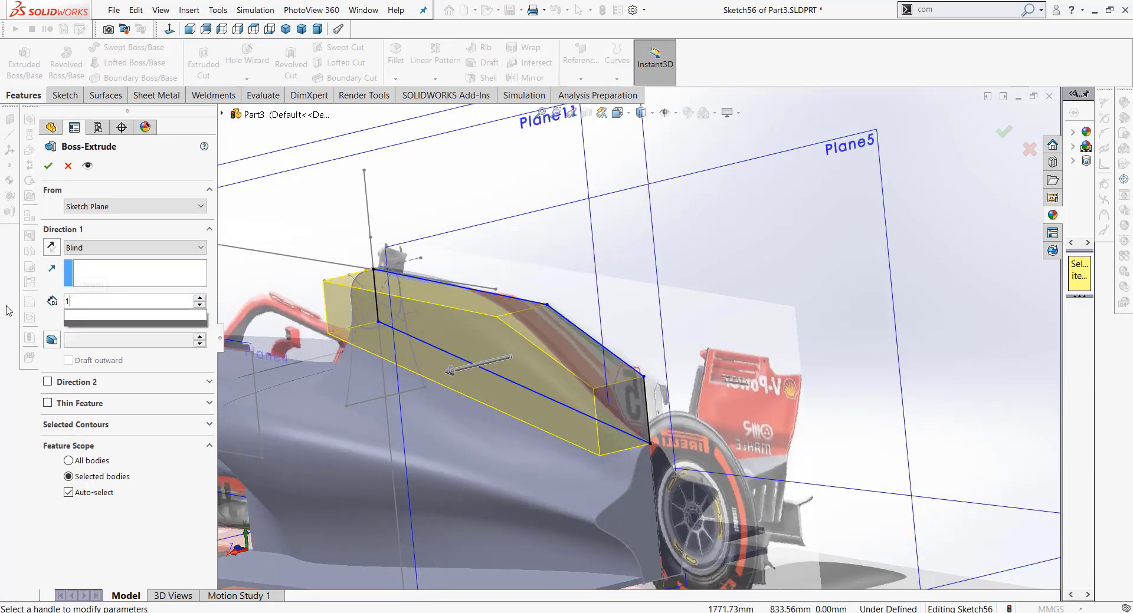
{"action": "left_click", "coordinate": [136, 248]}
{"action": "left_click", "coordinate": [135, 320]}
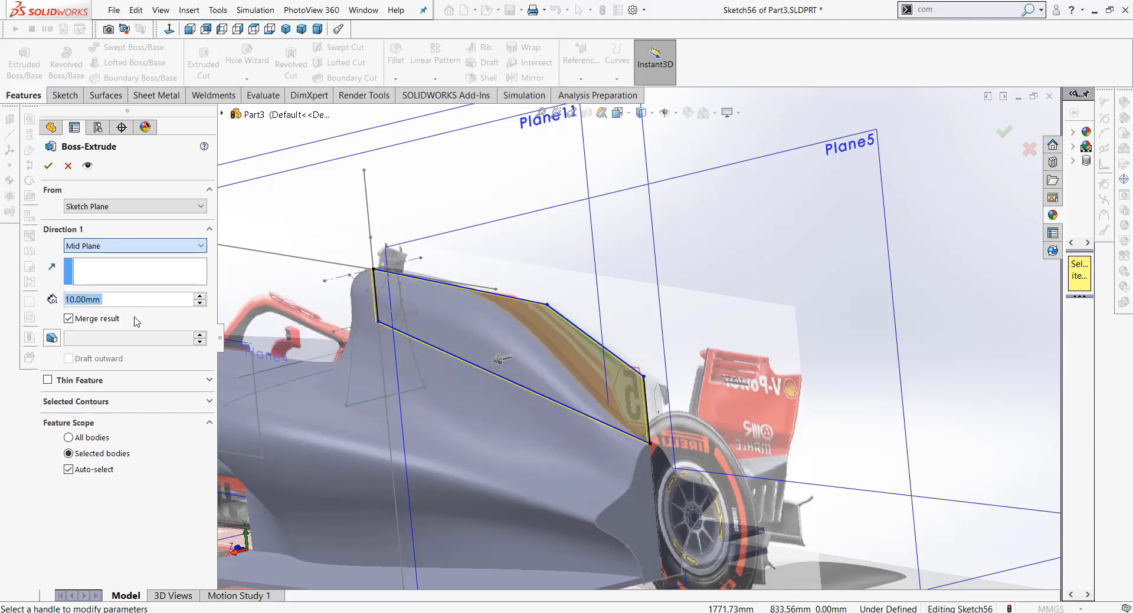
{"action": "left_click", "coordinate": [48, 166]}
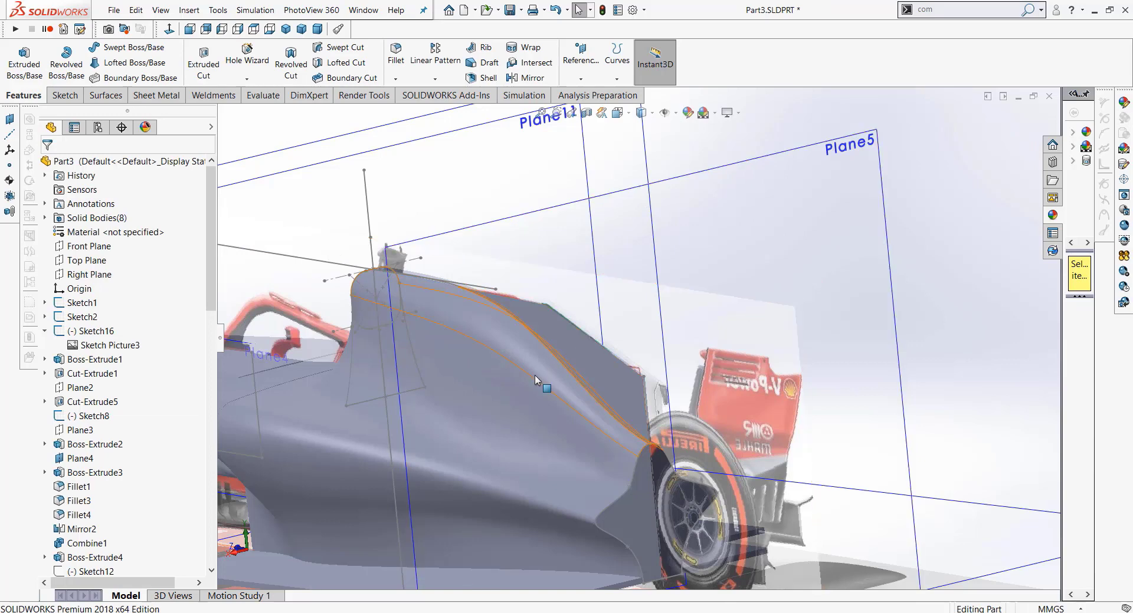
{"action": "key", "text": "ctrl+4"}
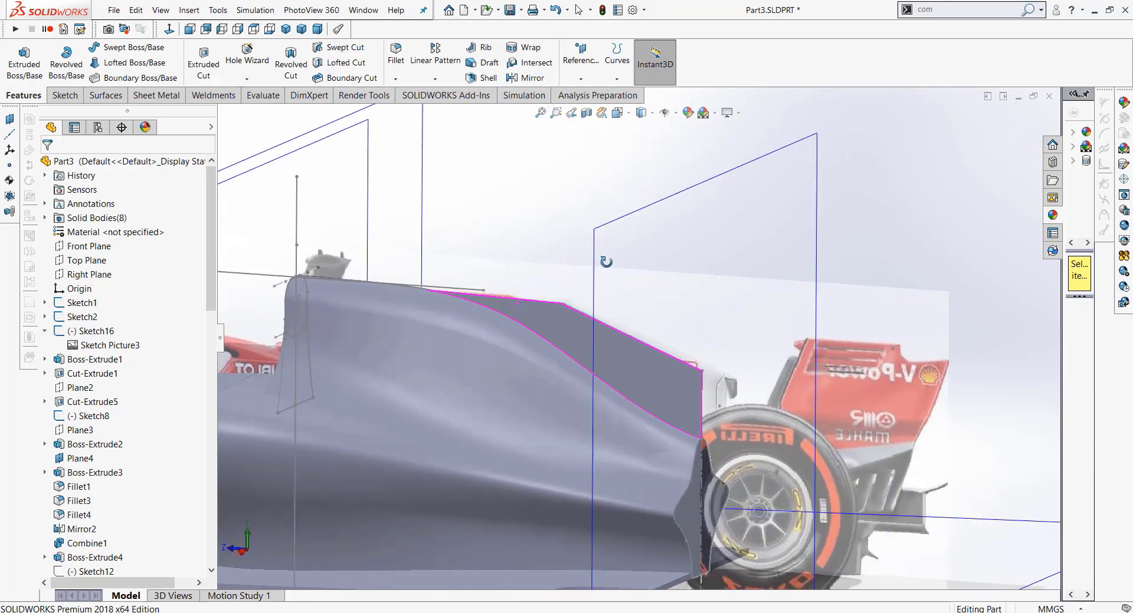
{"action": "scroll", "coordinate": [575, 289], "scroll_direction": "up", "scroll_amount": 3}
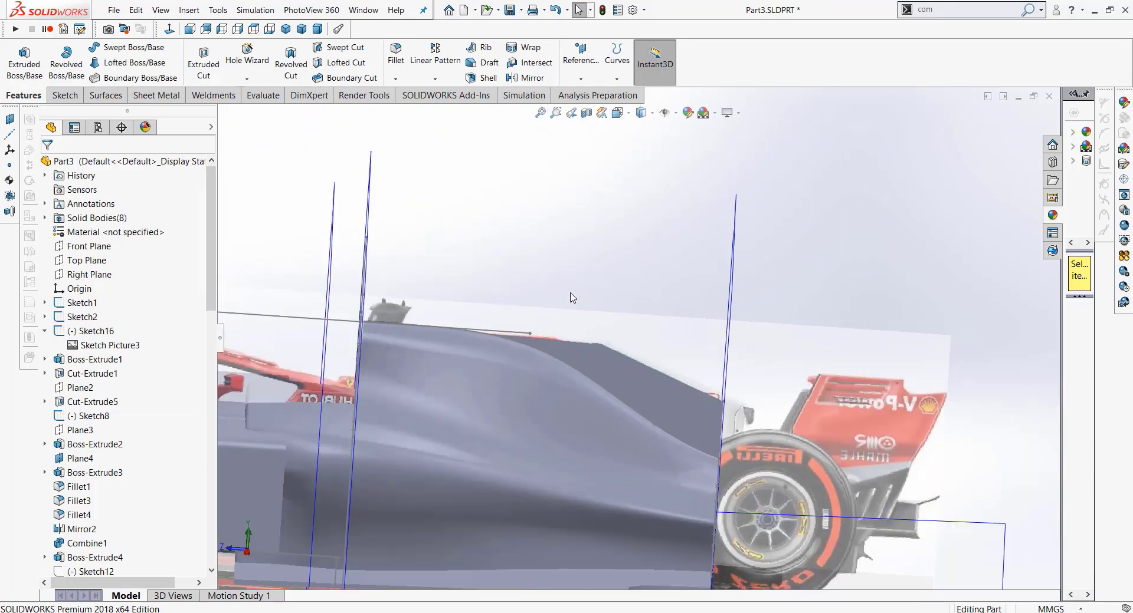
{"action": "left_click", "coordinate": [288, 33]}
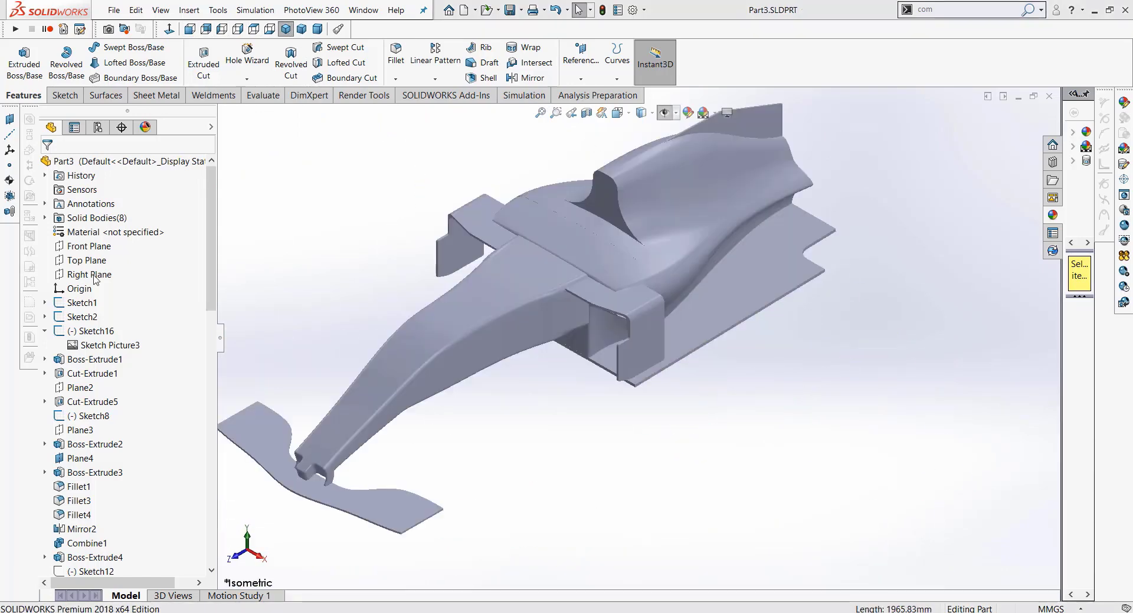
Step: Start a Right Plane sketch, viewed normal, with a horizontal line spanning the car's length
{"action": "left_click", "coordinate": [95, 281]}
{"action": "left_click", "coordinate": [102, 255]}
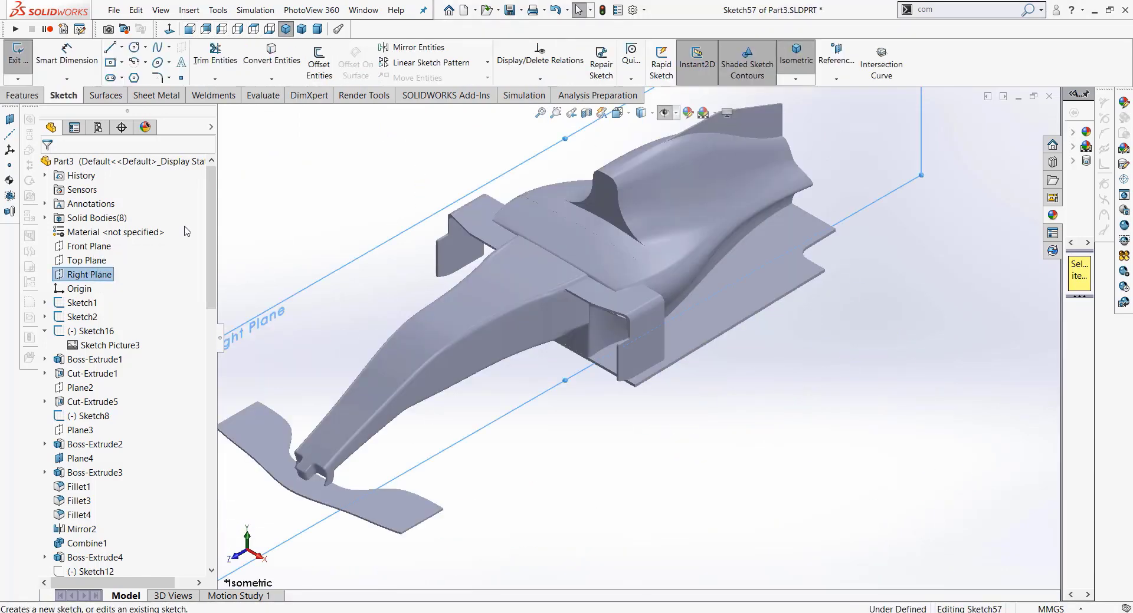
{"action": "left_click", "coordinate": [667, 114]}
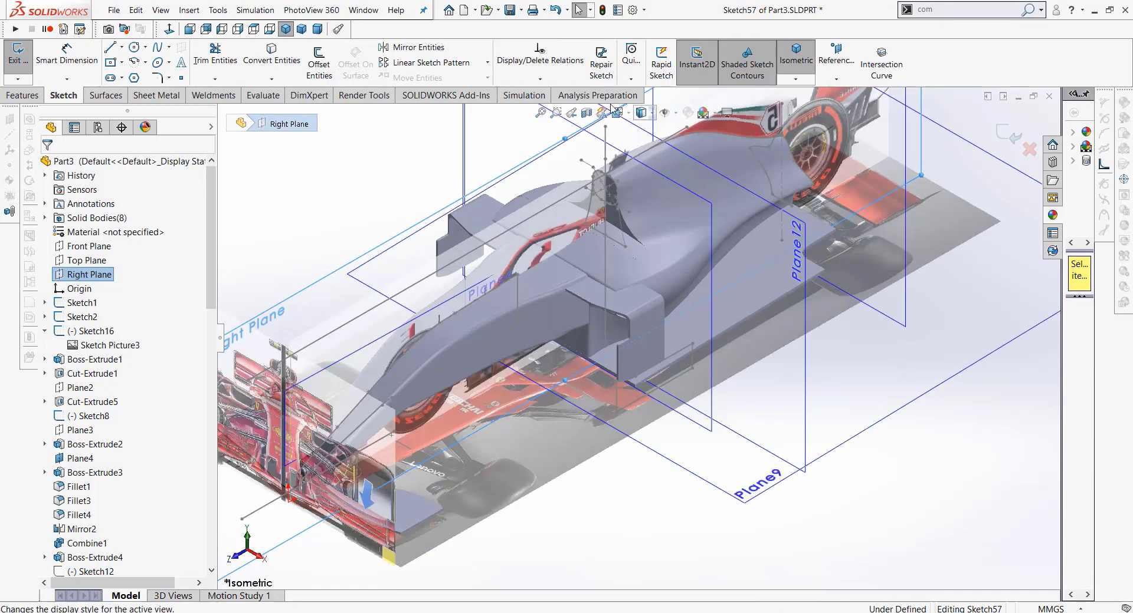
{"action": "left_click", "coordinate": [169, 29]}
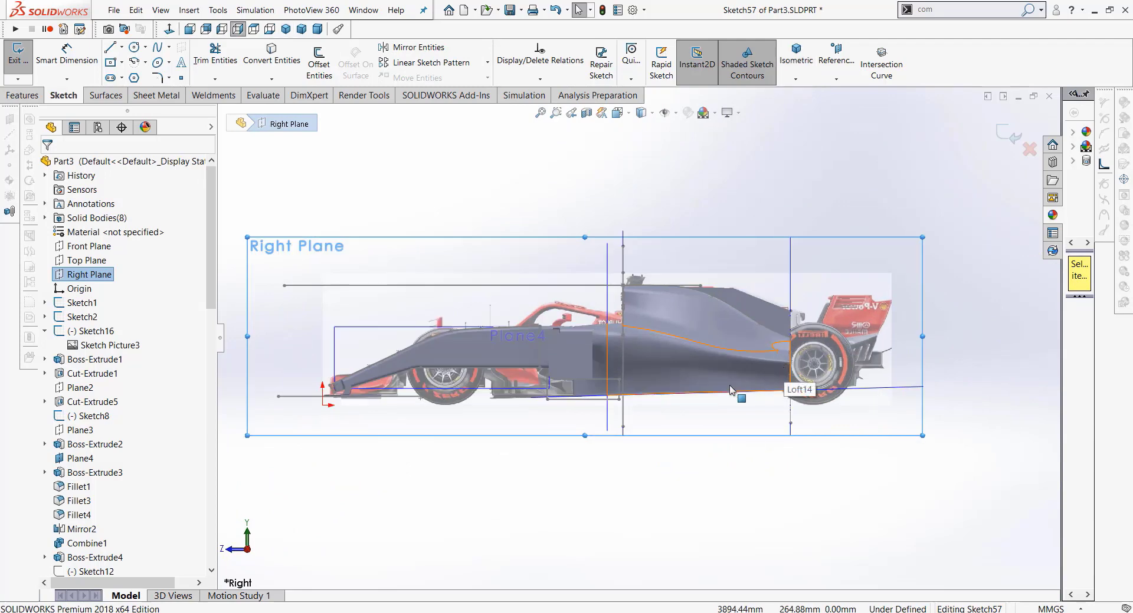
{"action": "left_click", "coordinate": [108, 49]}
{"action": "left_click", "coordinate": [292, 372]}
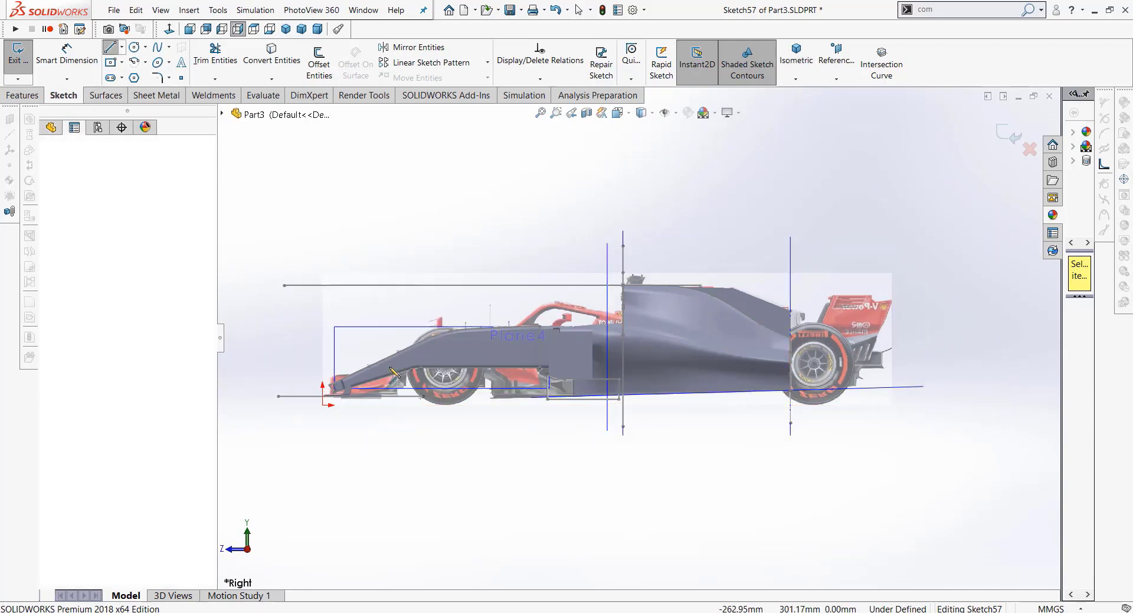
{"action": "left_click", "coordinate": [926, 382]}
Step: Nudge the line slightly lower on the body and exit Sketch57, orbiting to an angled view
{"action": "right_click", "coordinate": [932, 327]}
{"action": "left_click", "coordinate": [967, 336]}
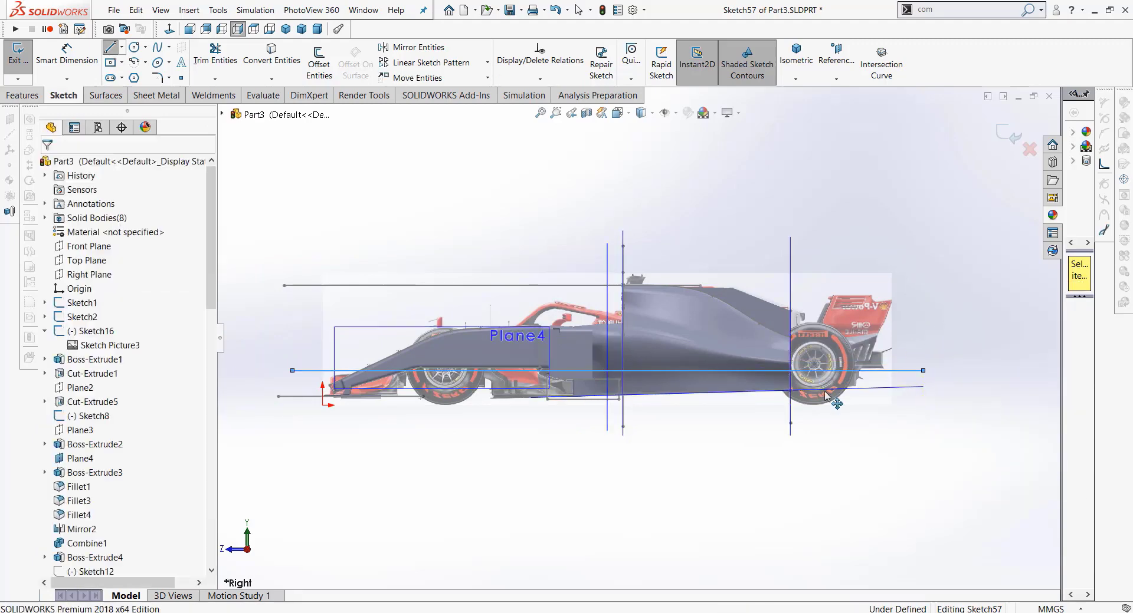
{"action": "scroll", "coordinate": [596, 405], "scroll_direction": "down", "scroll_amount": 2}
{"action": "scroll", "coordinate": [596, 402], "scroll_direction": "down", "scroll_amount": 2}
{"action": "left_click", "coordinate": [469, 321]}
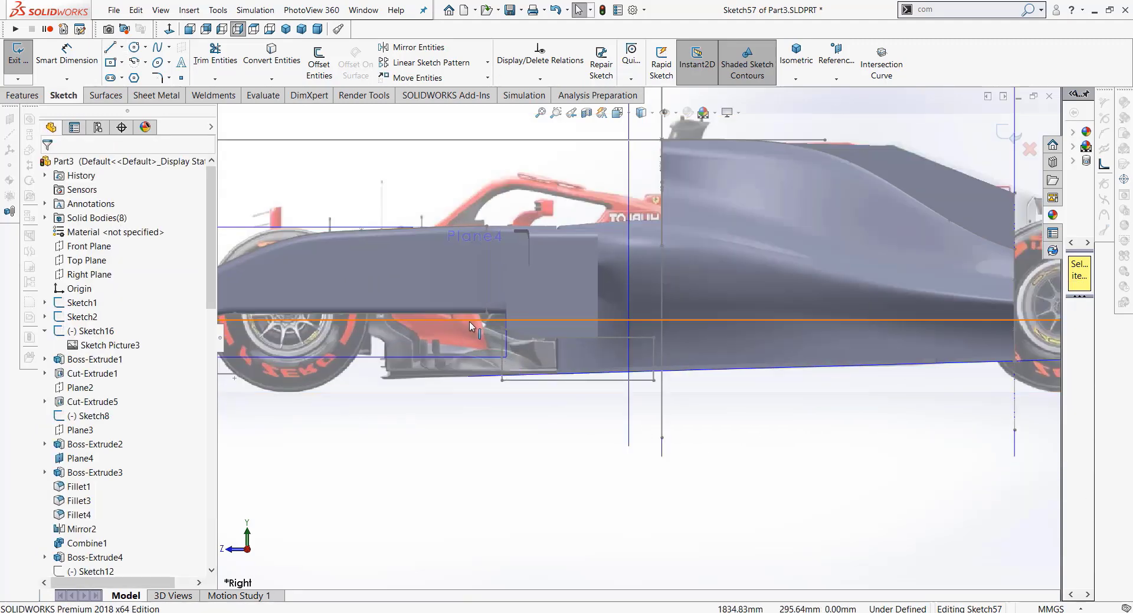
{"action": "left_click_drag", "start_coordinate": [470, 334], "coordinate": [470, 330]}
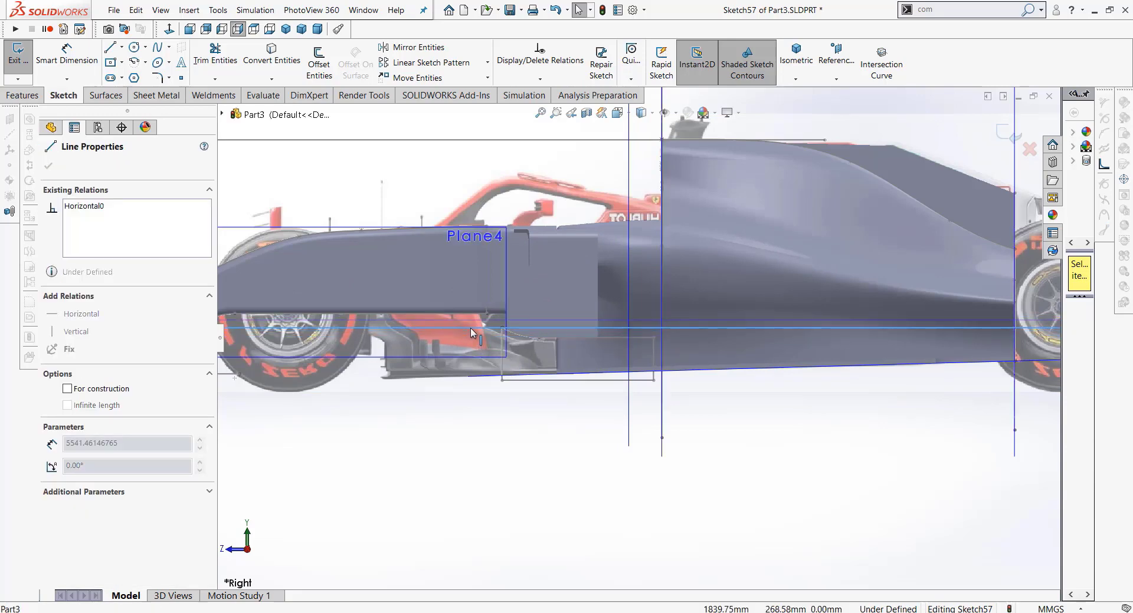
{"action": "left_click", "coordinate": [508, 426]}
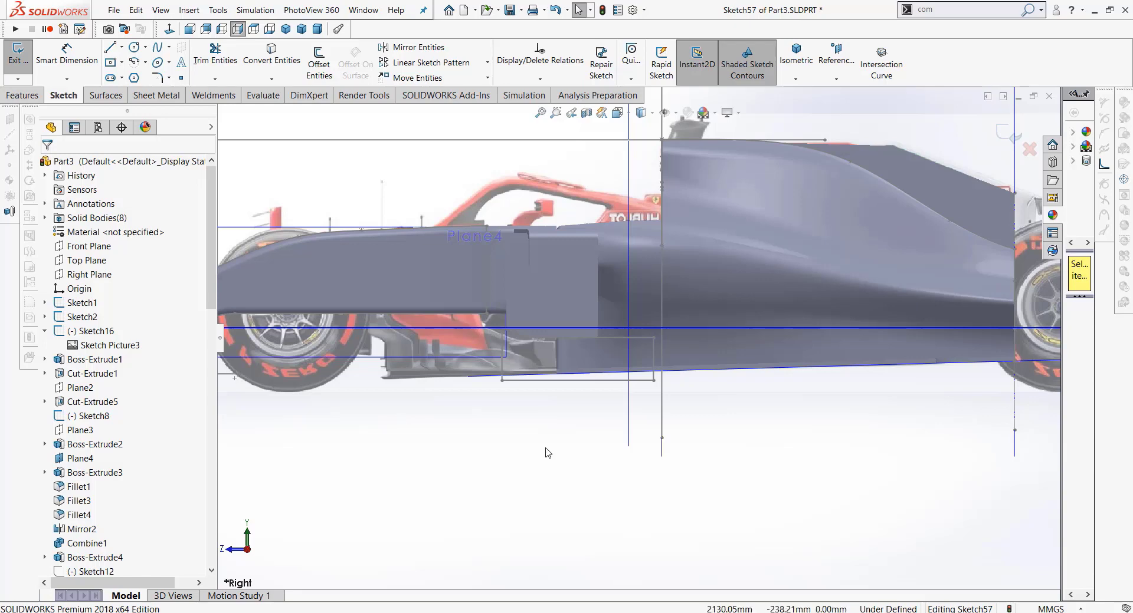
{"action": "left_click", "coordinate": [1010, 134]}
{"action": "middle_click_drag", "start_coordinate": [528, 470], "coordinate": [311, 340]}
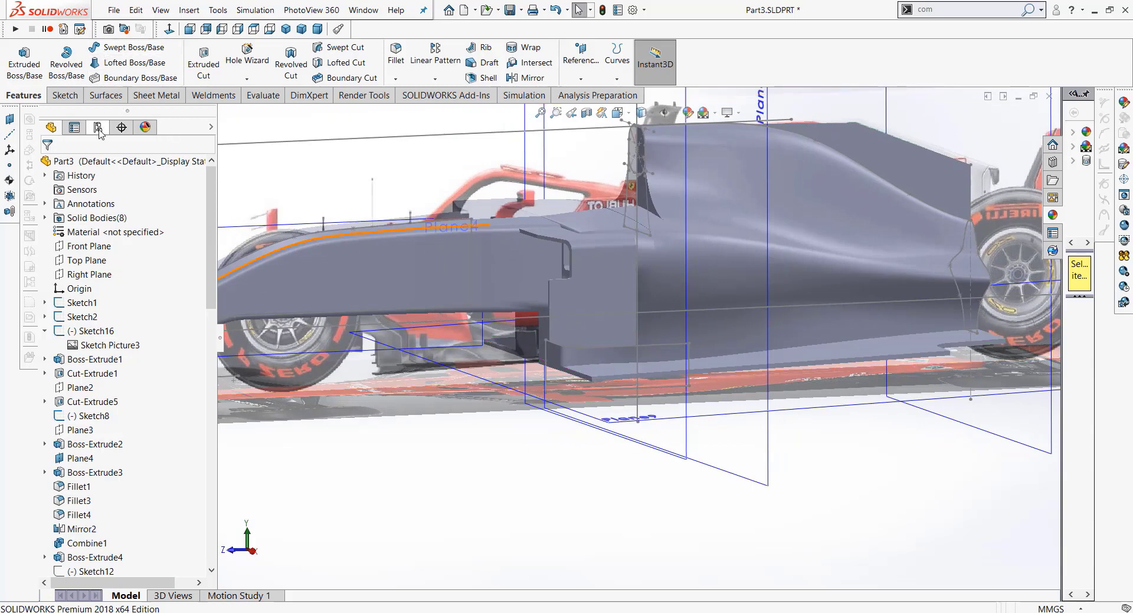
{"action": "left_click", "coordinate": [581, 79]}
Step: Create Plane13 from Right Plane and the Sketch57 line, replacing the mistaken Front Plane reference
{"action": "left_click", "coordinate": [584, 94]}
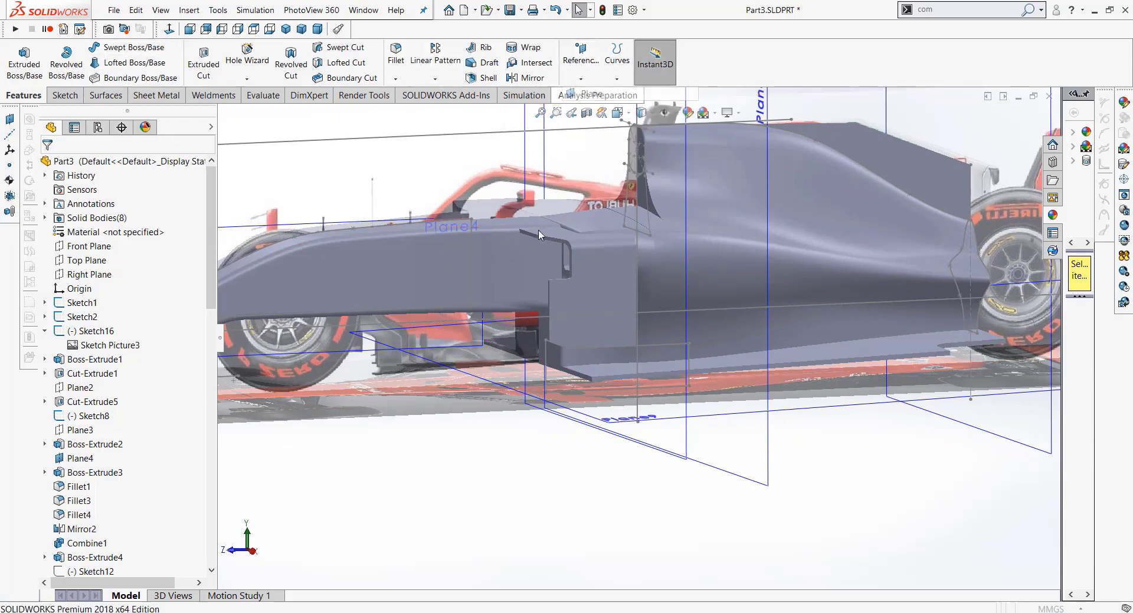
{"action": "scroll", "coordinate": [413, 283], "scroll_direction": "up", "scroll_amount": 5}
{"action": "scroll", "coordinate": [314, 311], "scroll_direction": "down", "scroll_amount": 2}
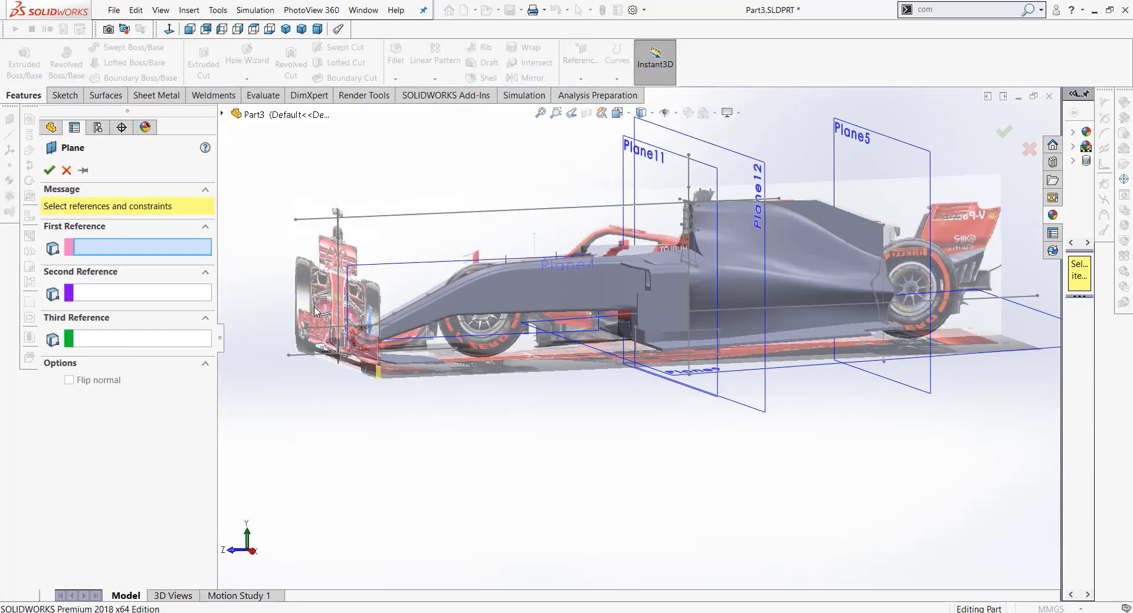
{"action": "left_click", "coordinate": [223, 115]}
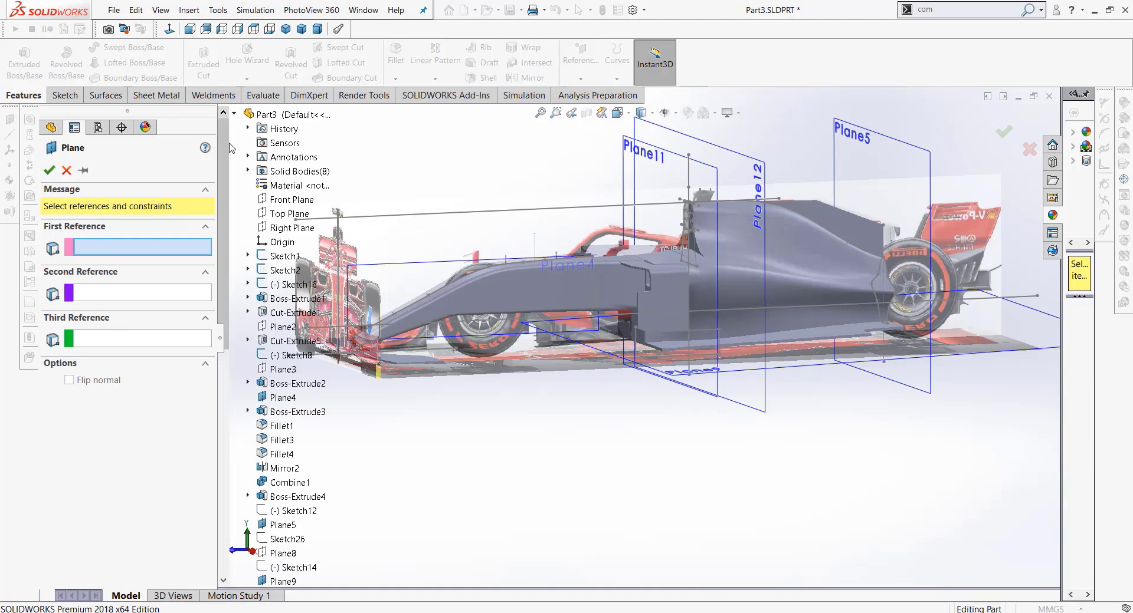
{"action": "left_click", "coordinate": [292, 200]}
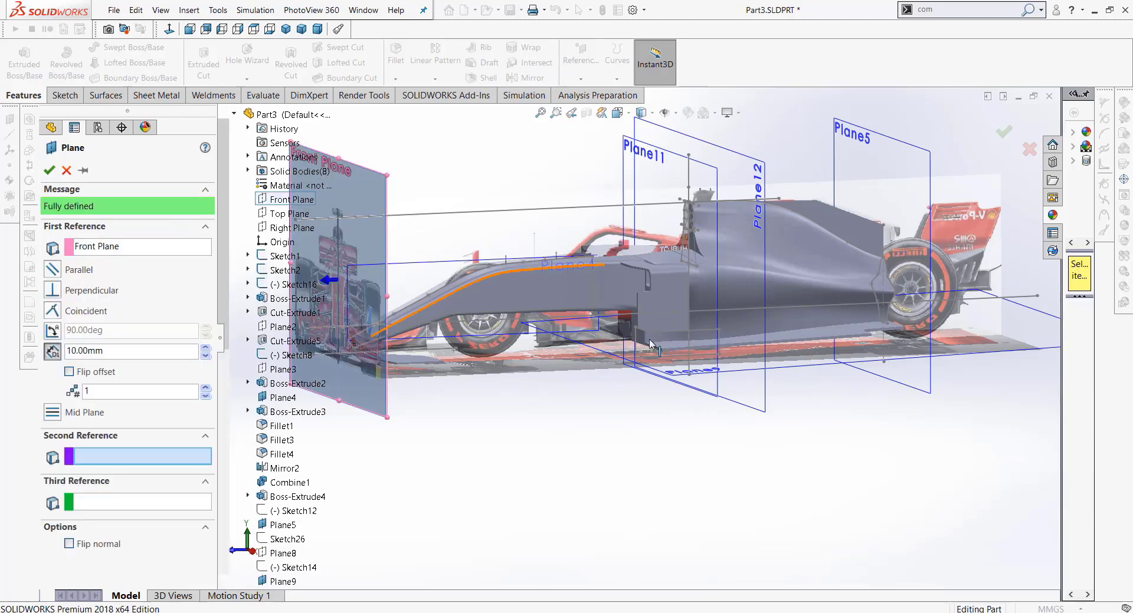
{"action": "scroll", "coordinate": [518, 342], "scroll_direction": "down", "scroll_amount": 2}
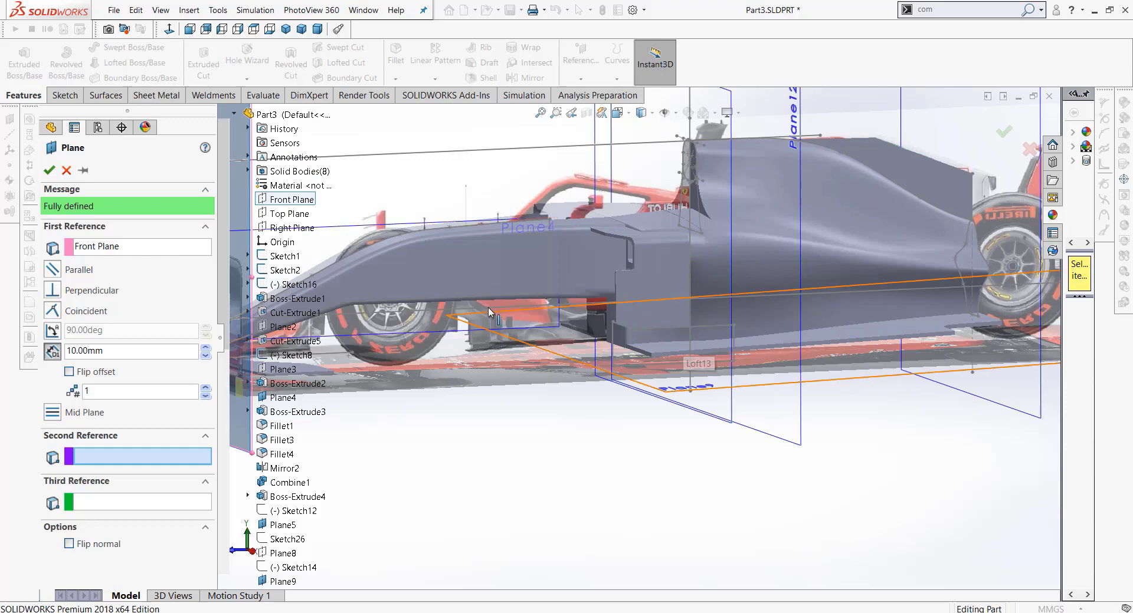
{"action": "left_click", "coordinate": [481, 311]}
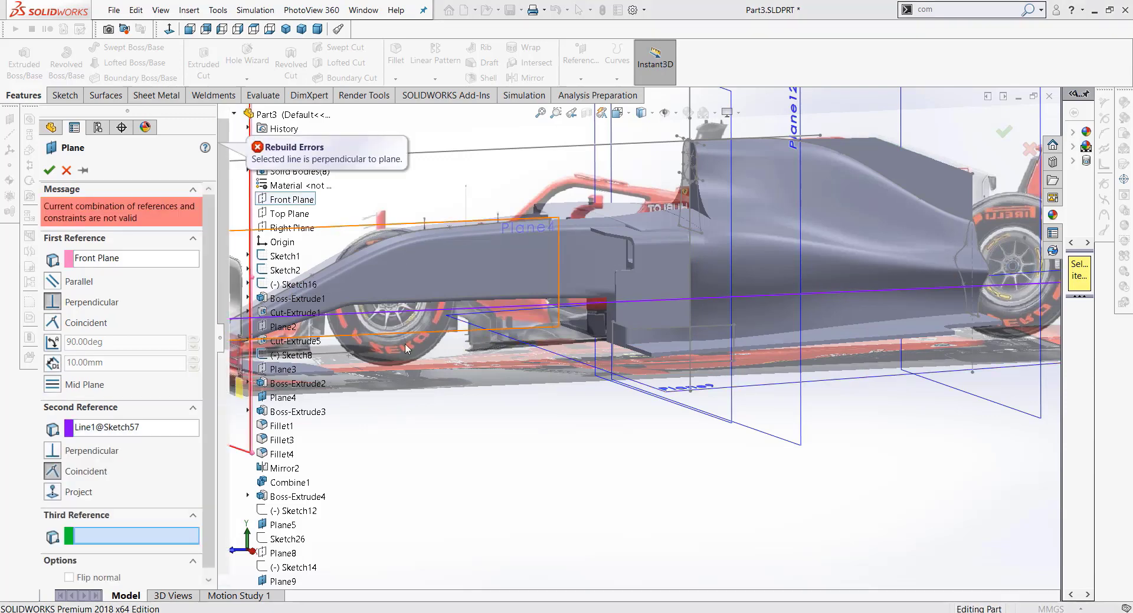
{"action": "right_click", "coordinate": [166, 265]}
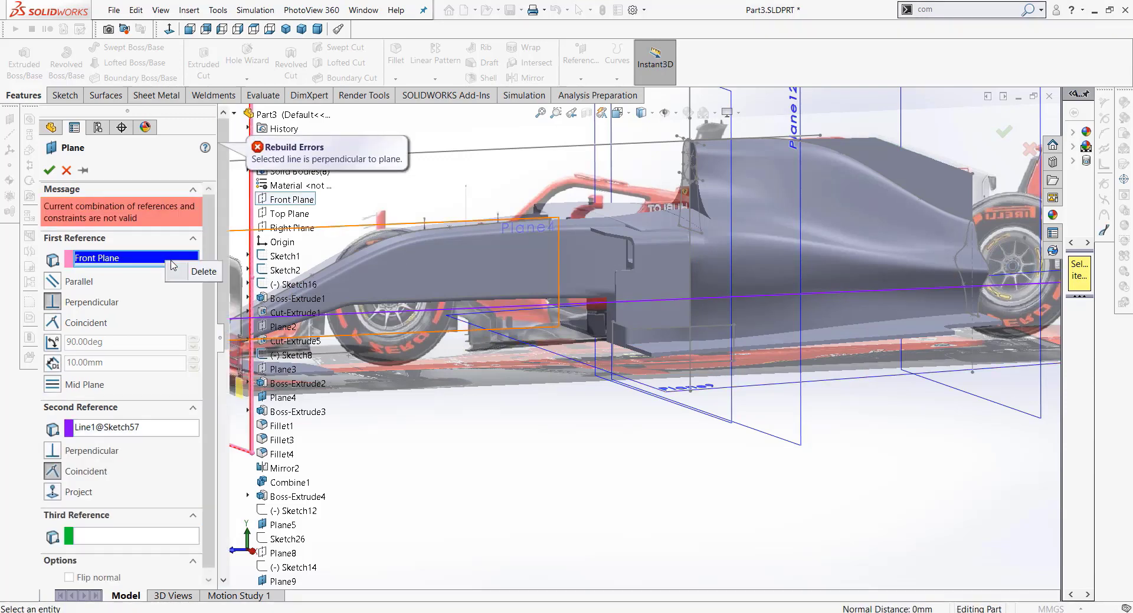
{"action": "left_click", "coordinate": [180, 276]}
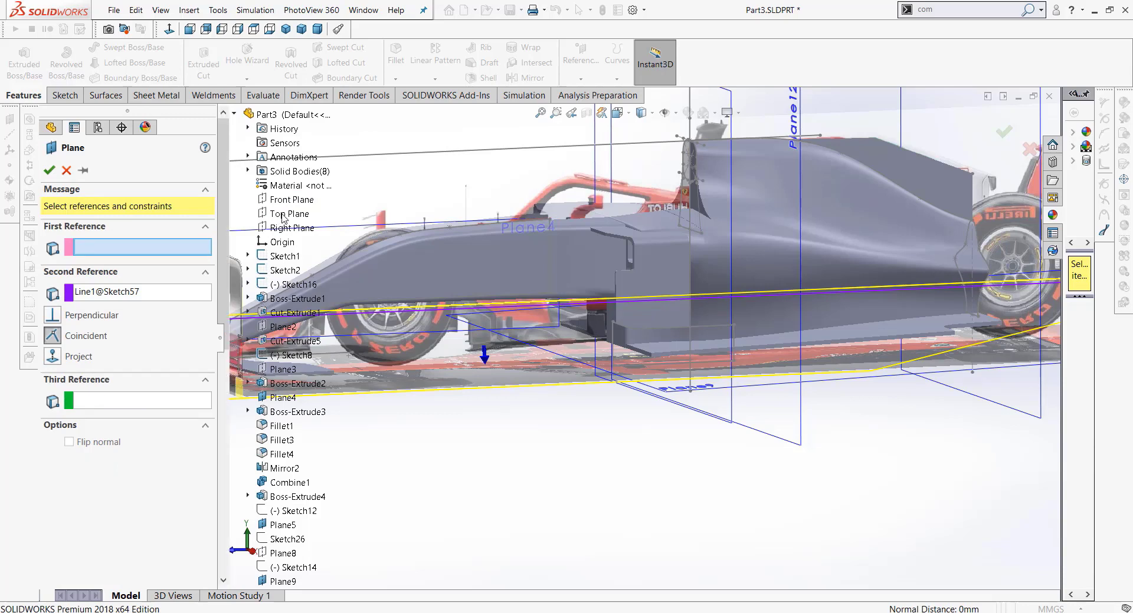
{"action": "left_click", "coordinate": [290, 229]}
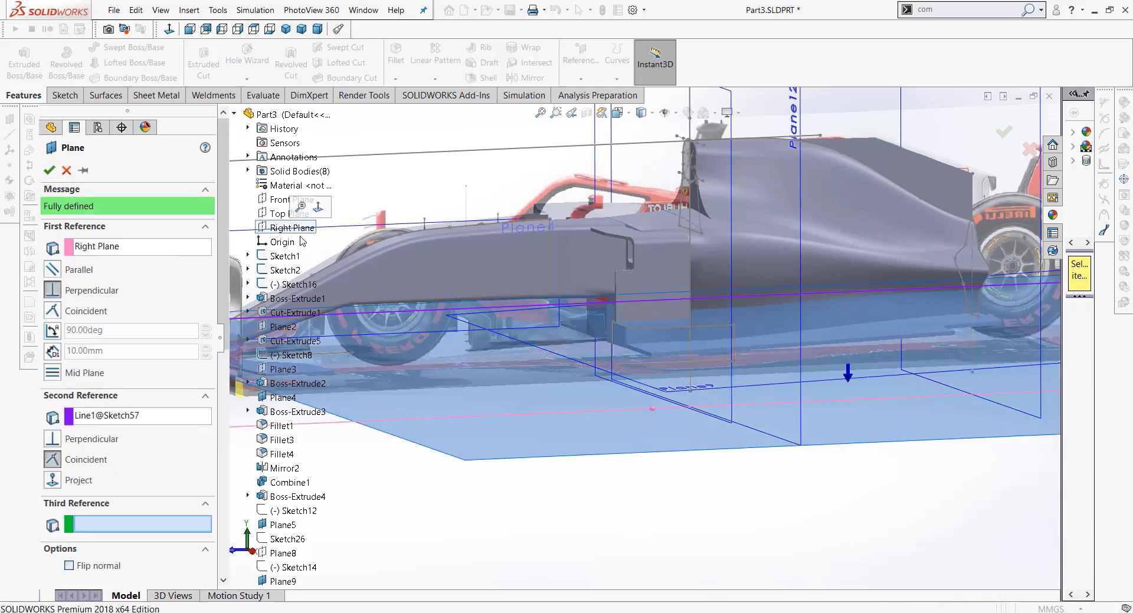
{"action": "left_click", "coordinate": [50, 171]}
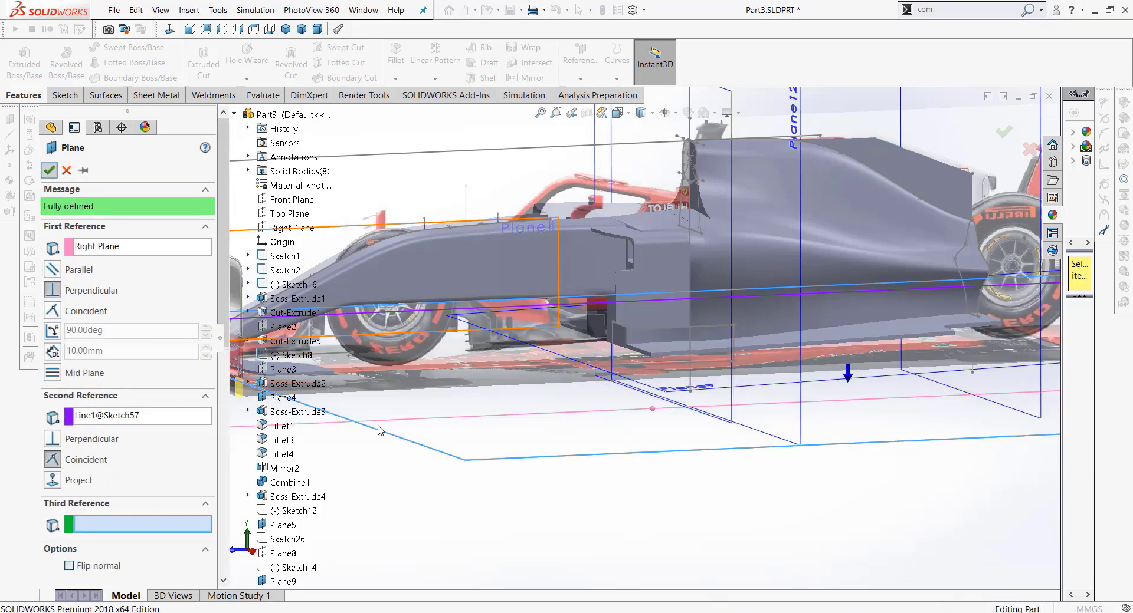
Step: Open a new sketch on Plane13 and view the car from the top
{"action": "left_click", "coordinate": [563, 426]}
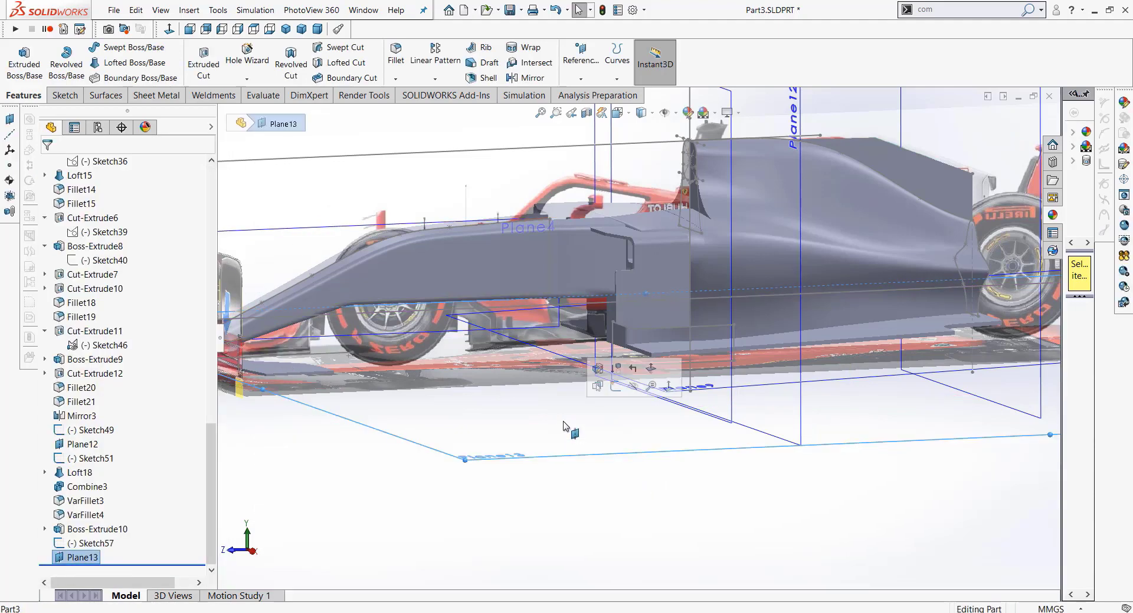
{"action": "left_click", "coordinate": [615, 387]}
{"action": "left_click", "coordinate": [169, 29]}
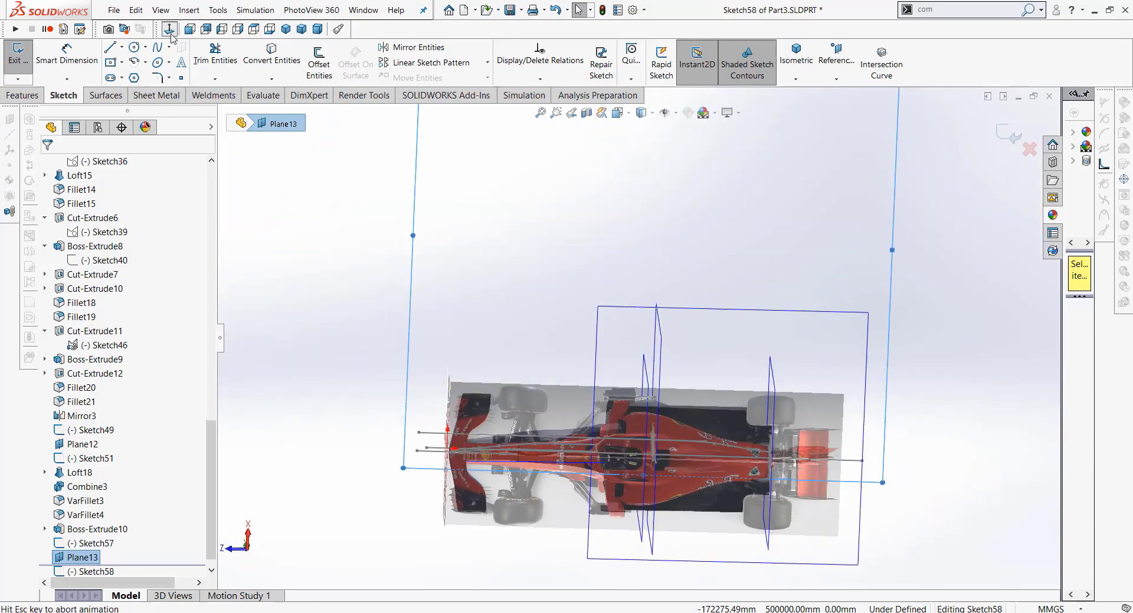
{"action": "left_click", "coordinate": [254, 29]}
{"action": "scroll", "coordinate": [486, 366], "scroll_direction": "down", "scroll_amount": 3}
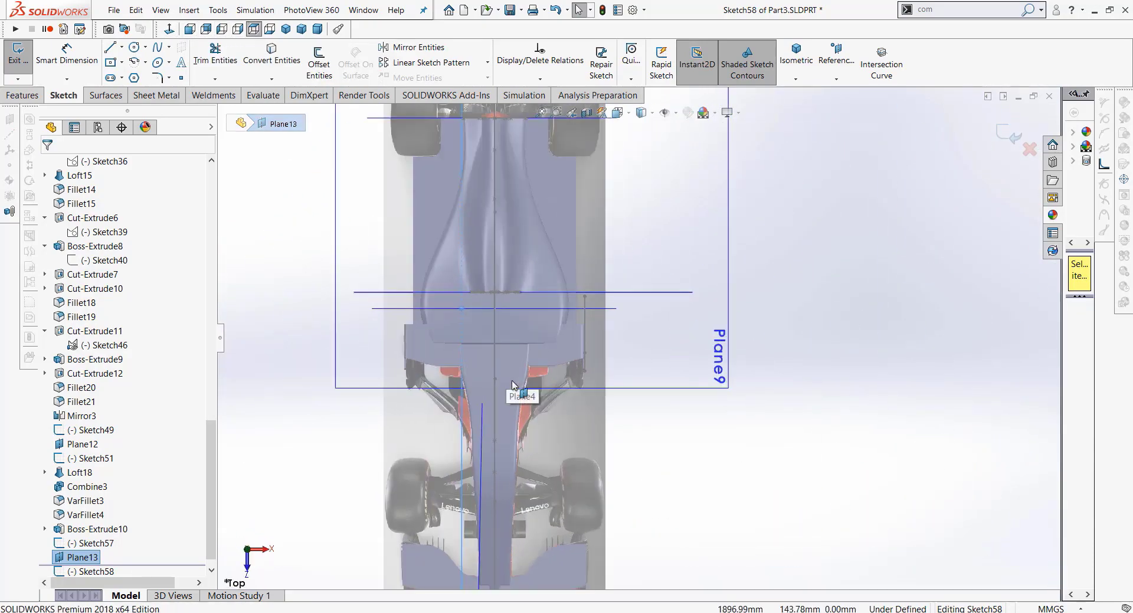
{"action": "scroll", "coordinate": [568, 314], "scroll_direction": "down", "scroll_amount": 2}
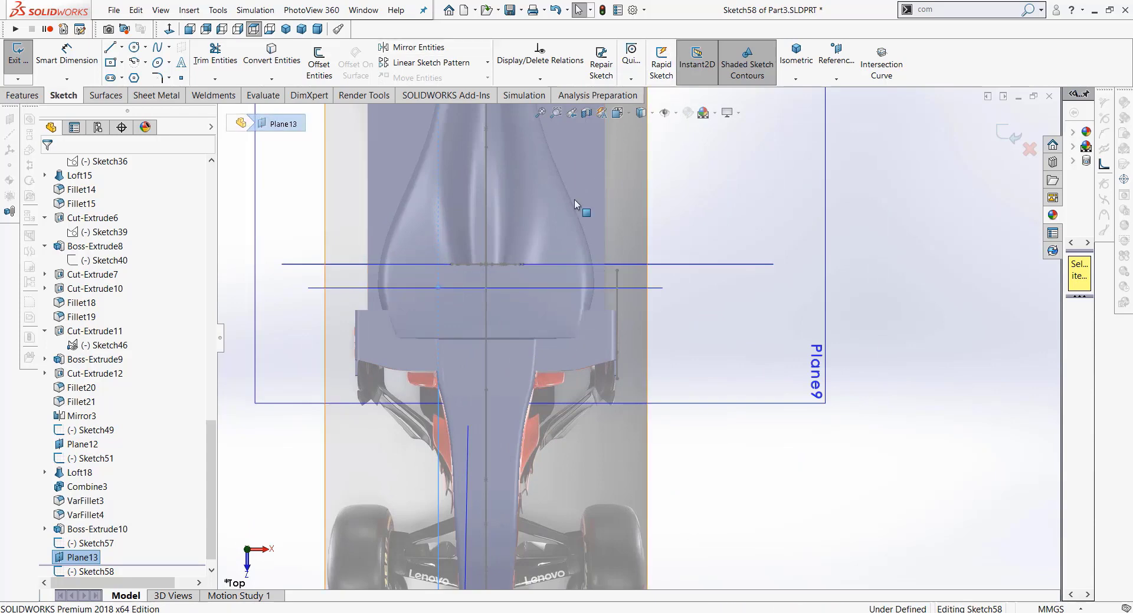
{"action": "scroll", "coordinate": [108, 221], "scroll_direction": "up", "scroll_amount": 5}
{"action": "scroll", "coordinate": [103, 216], "scroll_direction": "up", "scroll_amount": 5}
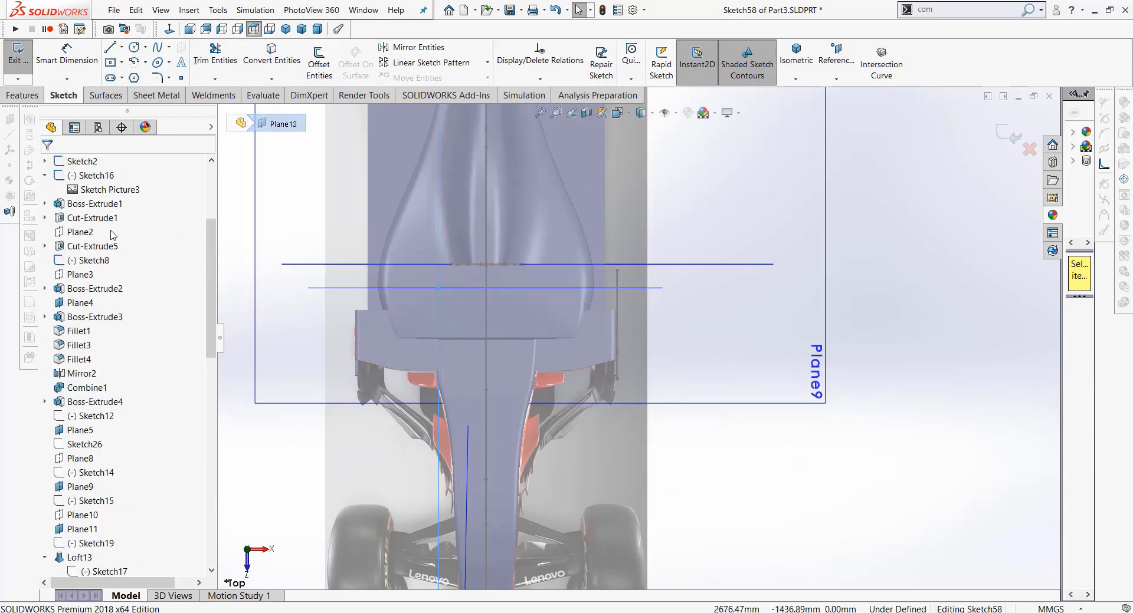
{"action": "scroll", "coordinate": [97, 211], "scroll_direction": "up", "scroll_amount": 5}
Step: Hide the Solid Bodies so the red car reference picture shows
{"action": "right_click", "coordinate": [91, 219]}
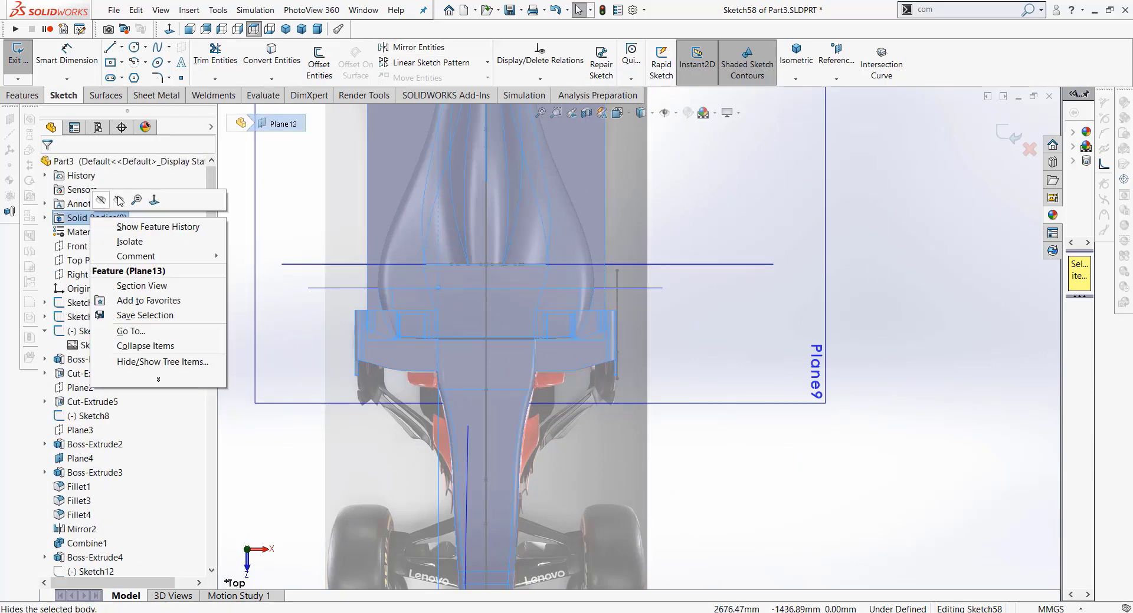
{"action": "left_click", "coordinate": [77, 218]}
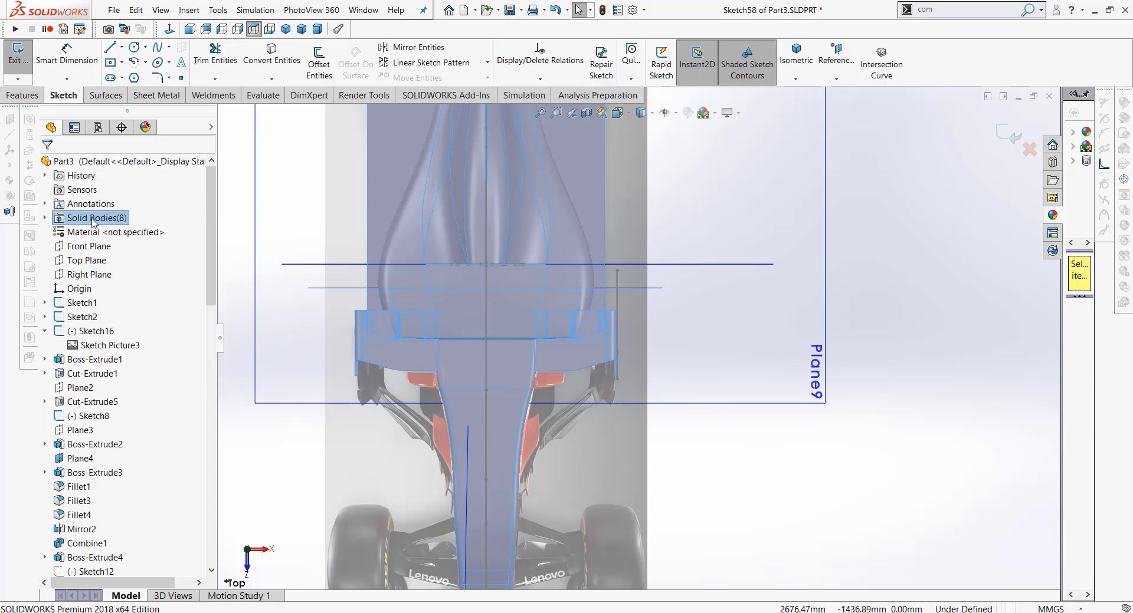
{"action": "right_click", "coordinate": [93, 218]}
{"action": "left_click", "coordinate": [103, 202]}
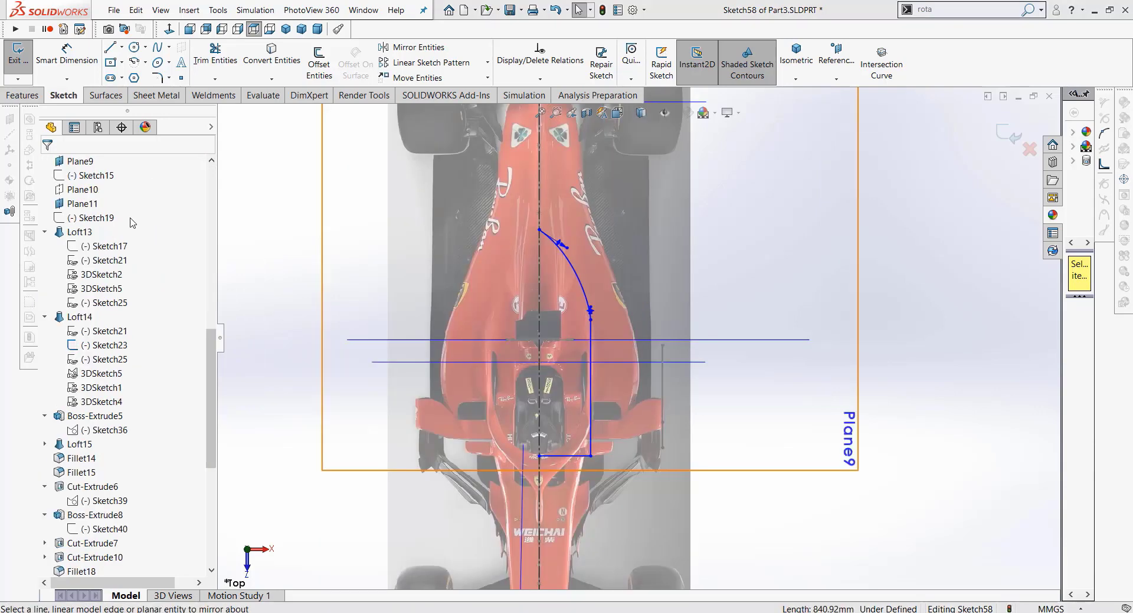
Step: Mirror the half outline's lines and spline across the vertical centerline
{"action": "left_click", "coordinate": [419, 48]}
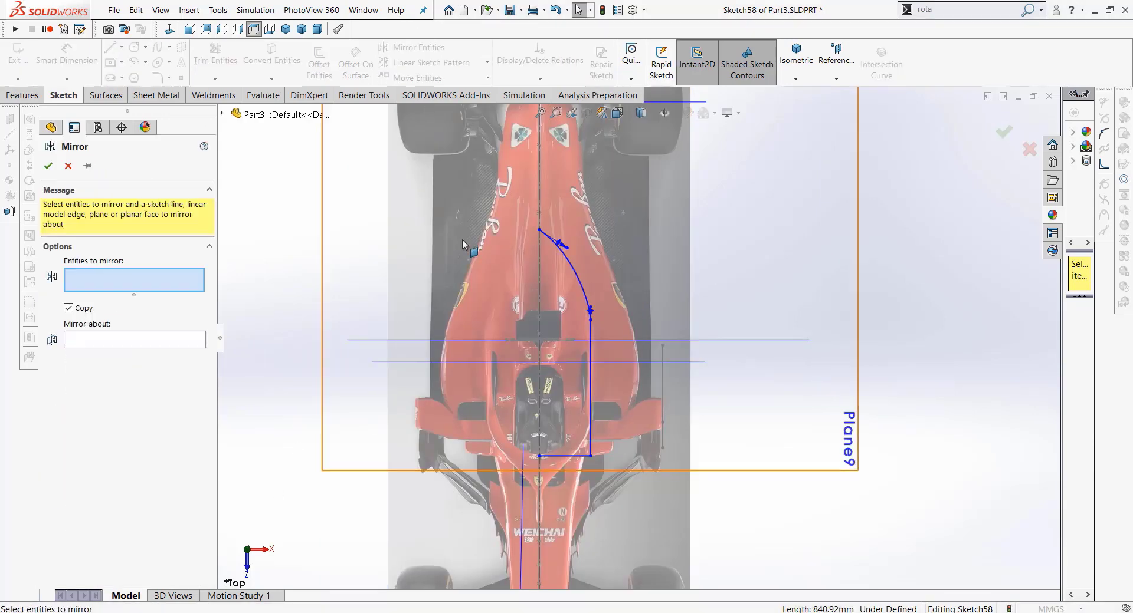
{"action": "left_click_drag", "start_coordinate": [354, 206], "coordinate": [671, 508]}
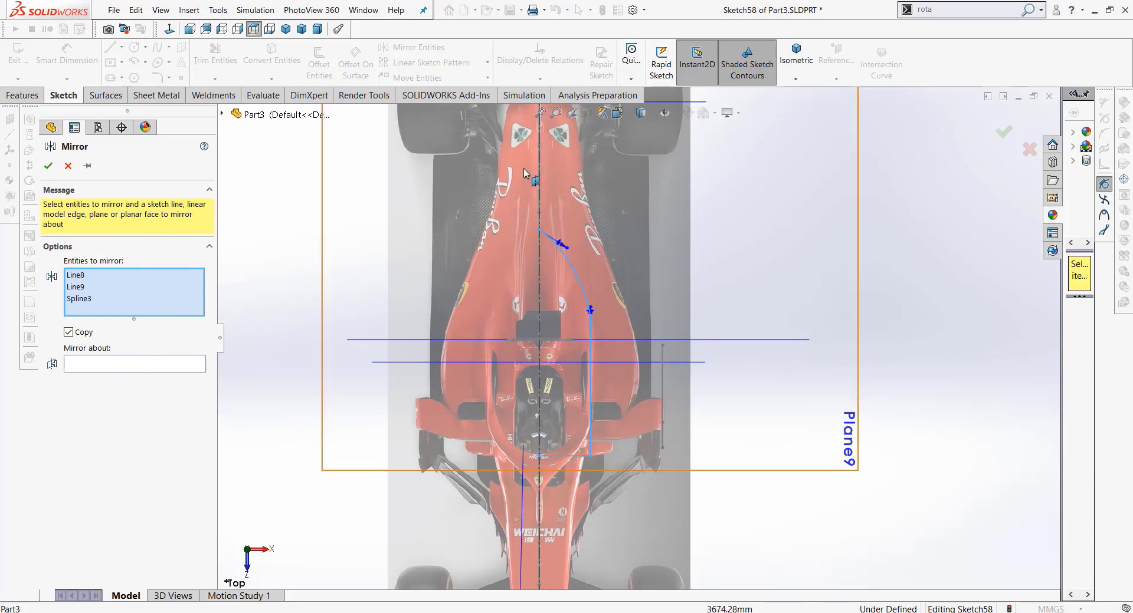
{"action": "left_click", "coordinate": [539, 158]}
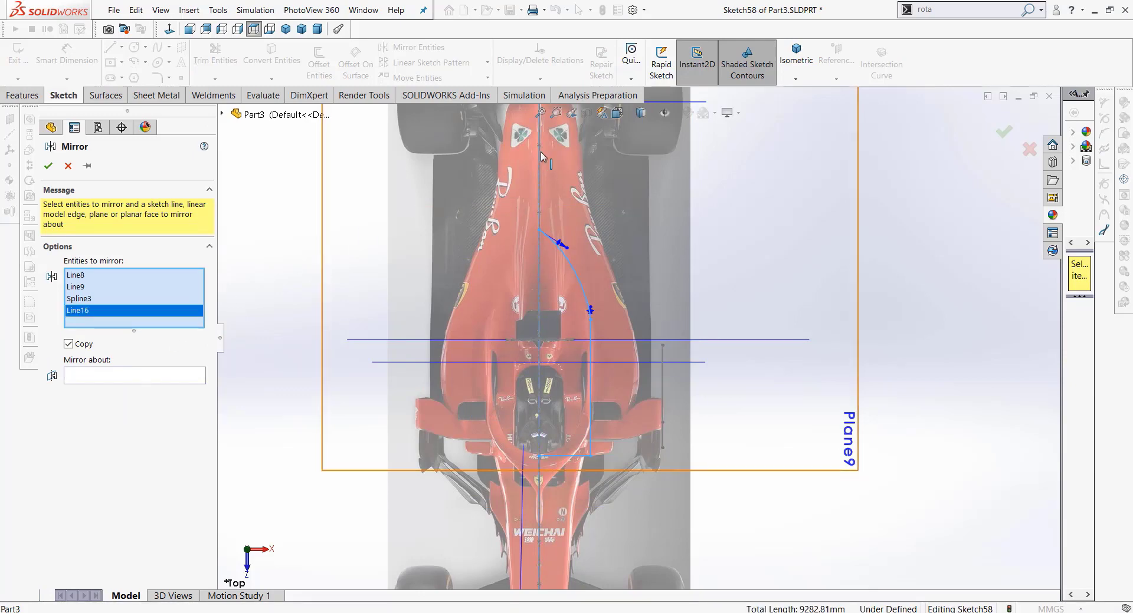
{"action": "right_click", "coordinate": [534, 165]}
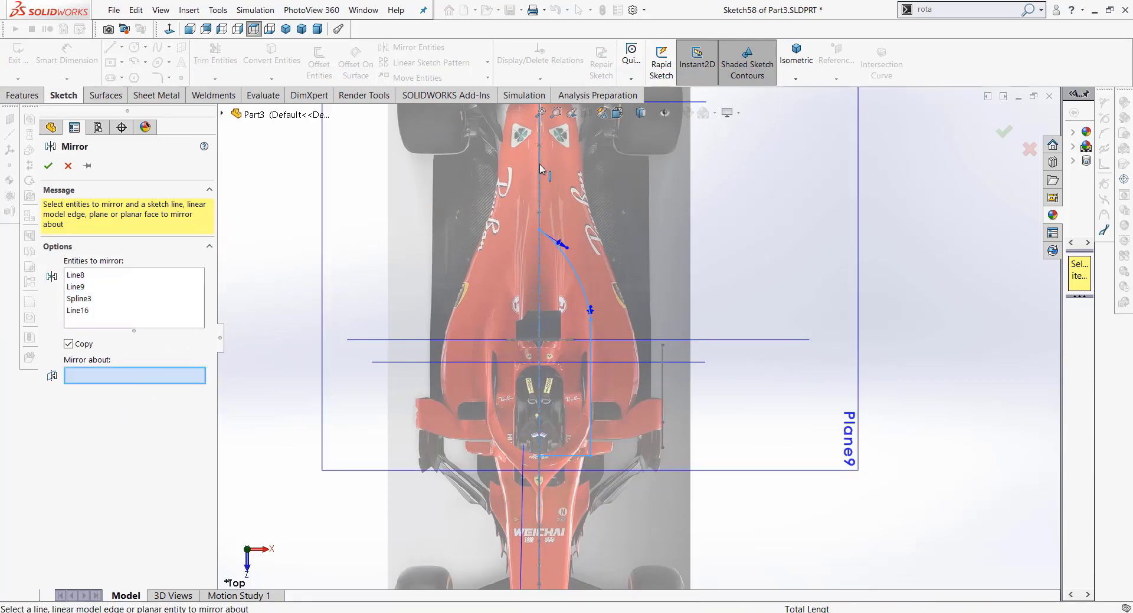
{"action": "left_click", "coordinate": [539, 171]}
{"action": "left_click", "coordinate": [48, 167]}
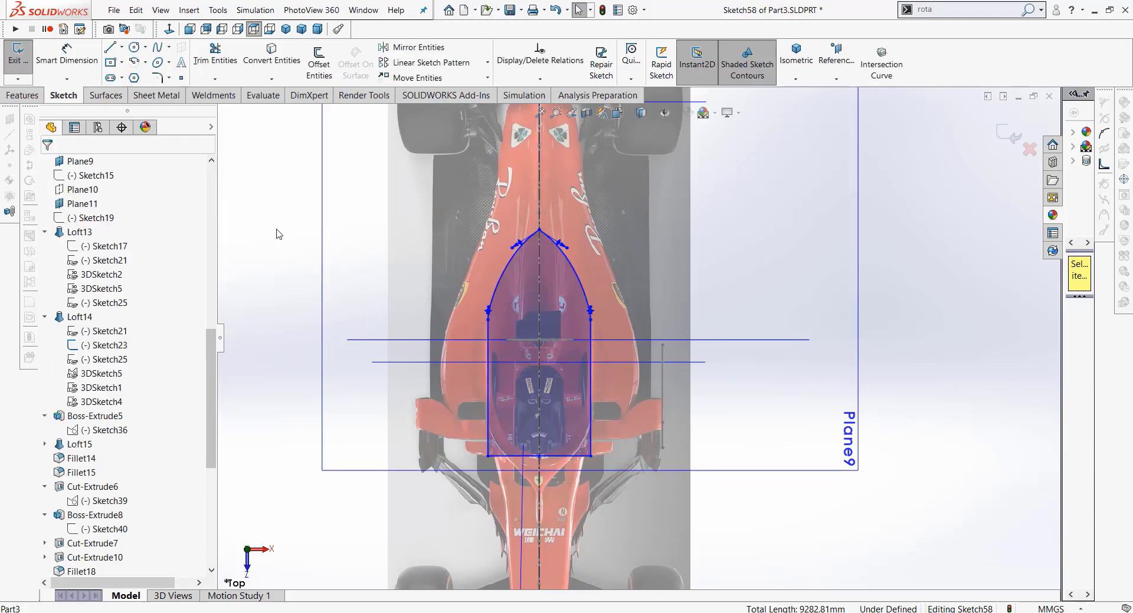
Step: Adjust the spline's nose tangent and side point, then exit Sketch58 and orbit to 3D
{"action": "scroll", "coordinate": [576, 248], "scroll_direction": "down", "scroll_amount": 2}
{"action": "scroll", "coordinate": [577, 248], "scroll_direction": "down", "scroll_amount": 1}
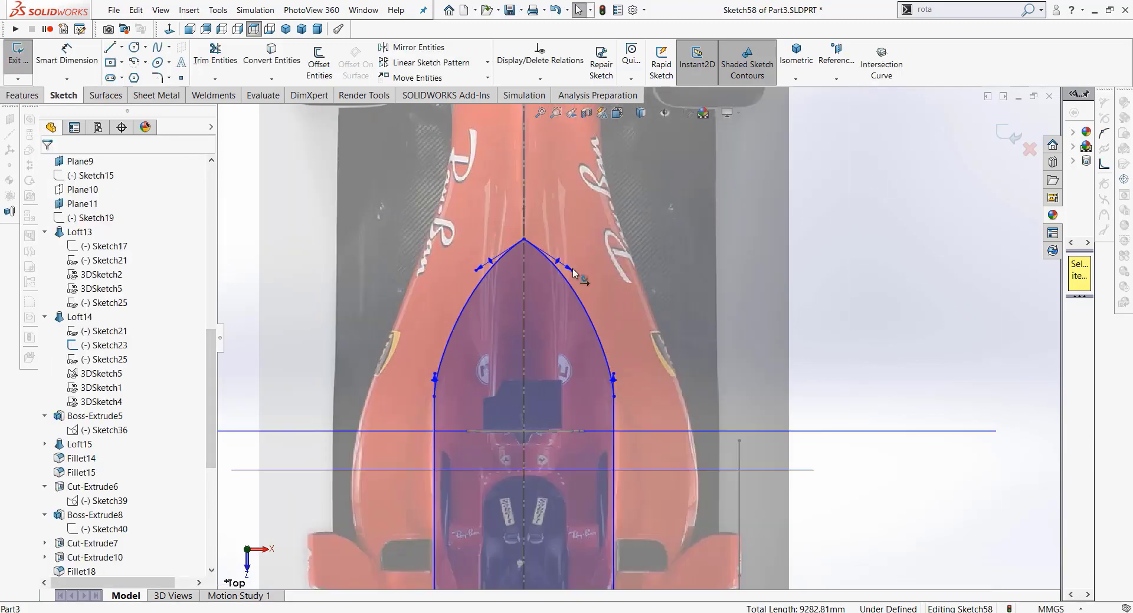
{"action": "left_click_drag", "start_coordinate": [572, 272], "coordinate": [582, 263]}
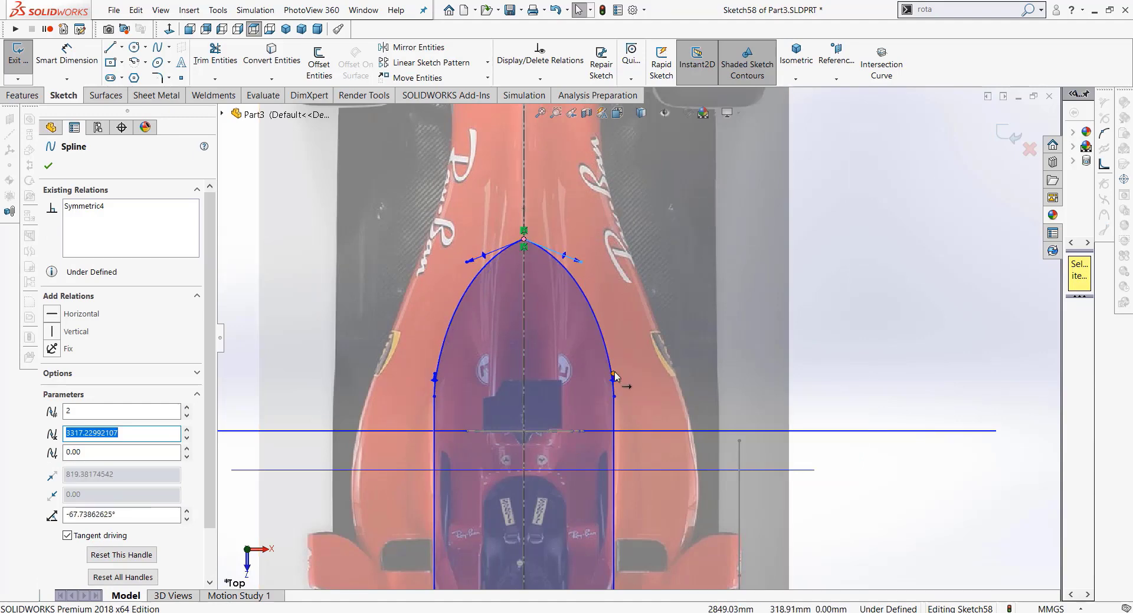
{"action": "left_click_drag", "start_coordinate": [614, 376], "coordinate": [611, 353]}
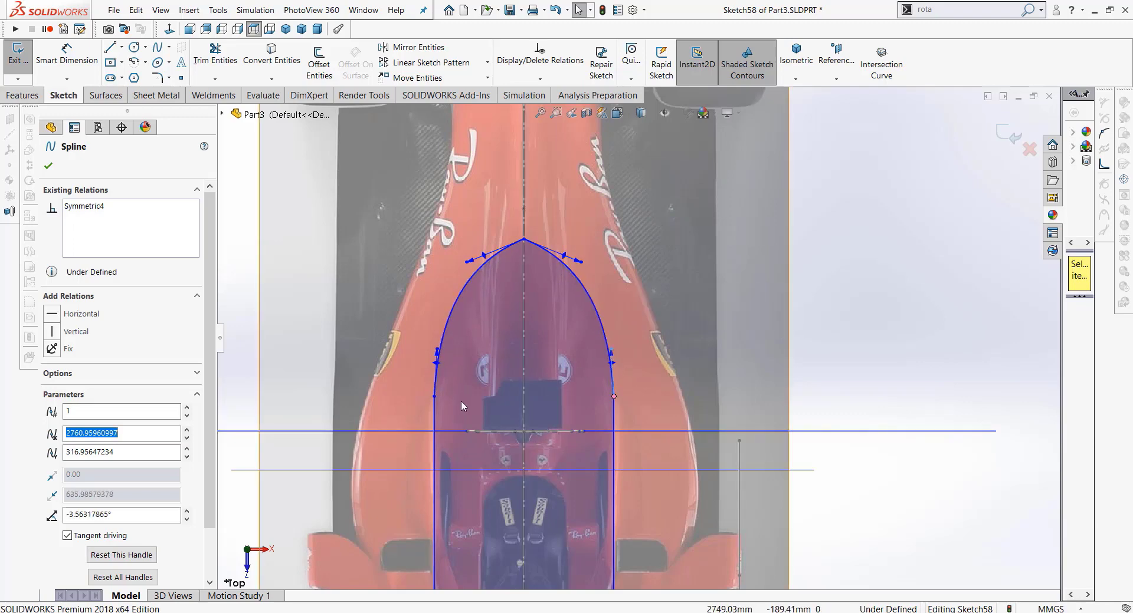
{"action": "scroll", "coordinate": [461, 401], "scroll_direction": "down", "scroll_amount": 5}
{"action": "scroll", "coordinate": [649, 331], "scroll_direction": "up", "scroll_amount": 4}
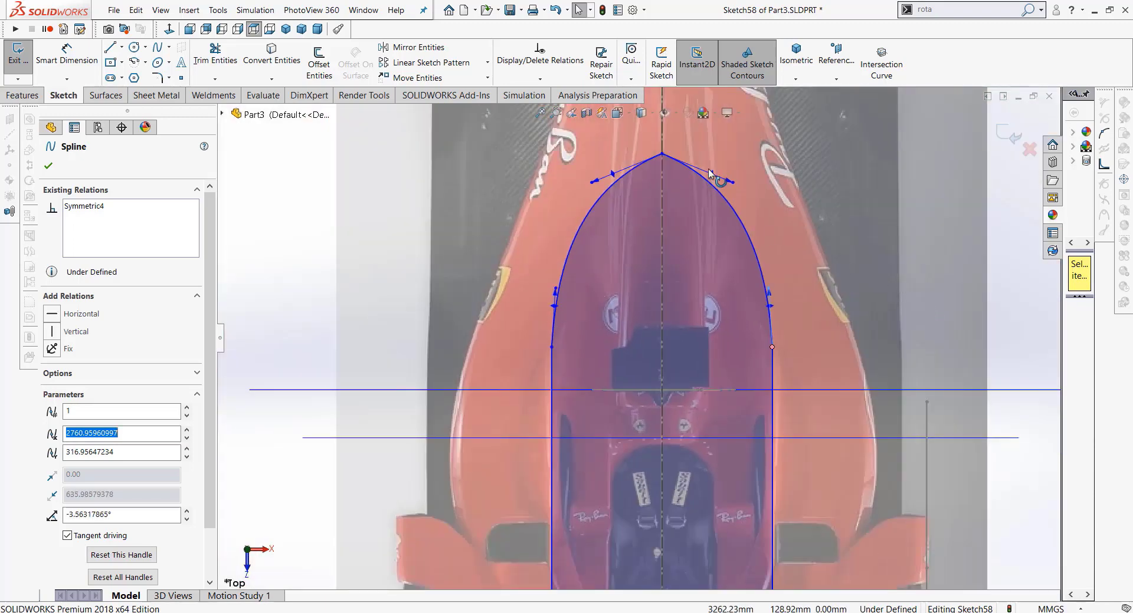
{"action": "scroll", "coordinate": [638, 338], "scroll_direction": "up", "scroll_amount": 3}
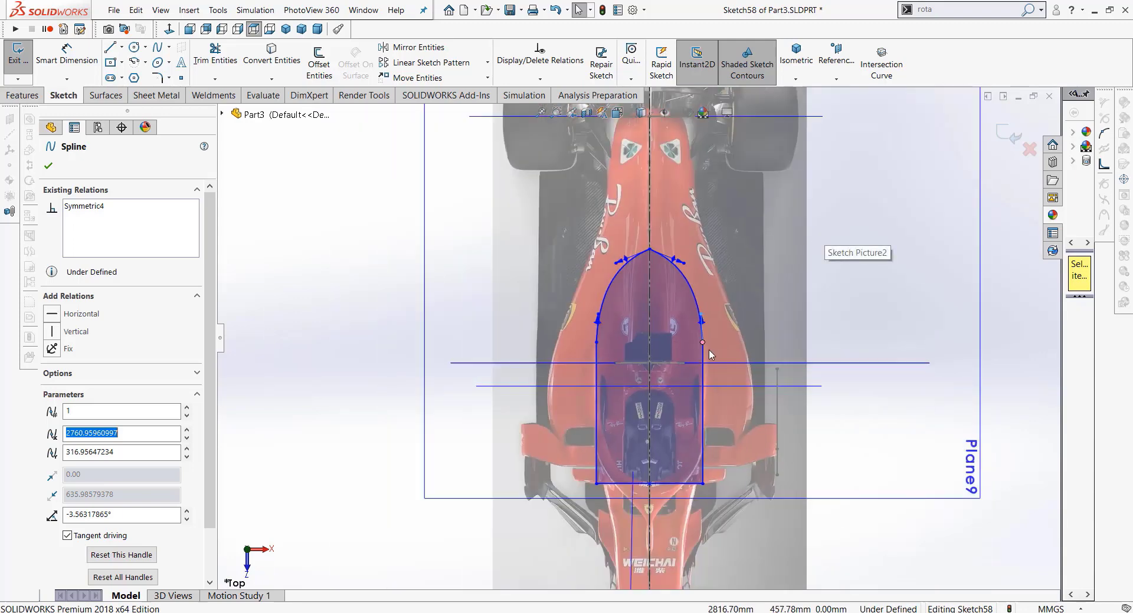
{"action": "left_click", "coordinate": [1009, 136]}
{"action": "mouse_move", "coordinate": [804, 318]}
{"action": "middle_mouse_down"}
{"action": "mouse_move", "coordinate": [783, 222]}
{"action": "mouse_move", "coordinate": [443, 87]}
{"action": "middle_mouse_up"}
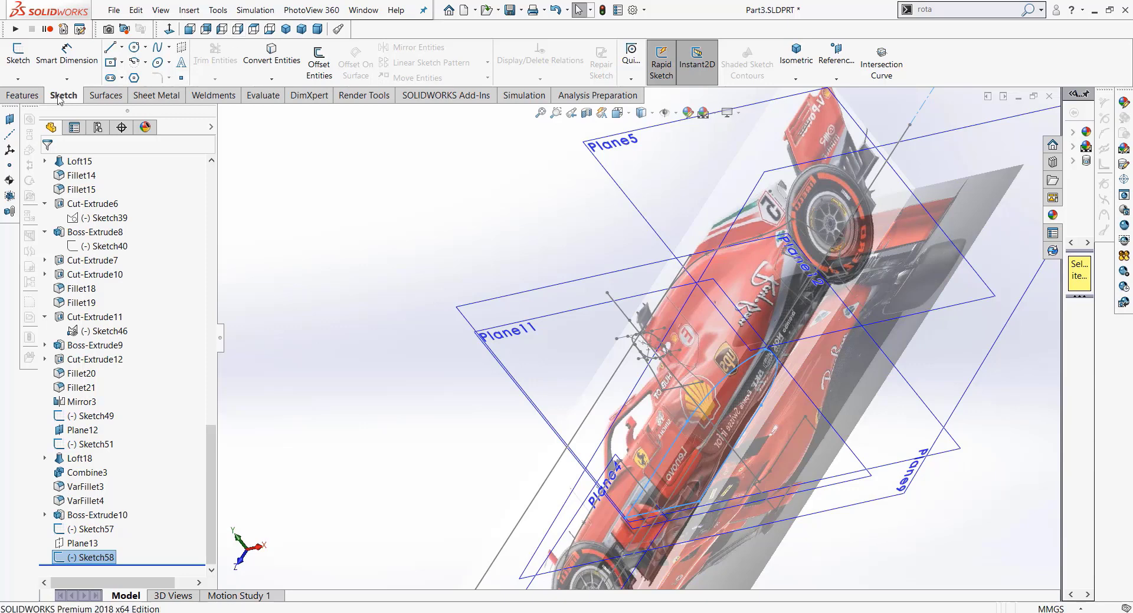
Step: Extrude Sketch58 in the reversed direction to a 636 mm blind depth as Boss-Extrude11
{"action": "left_click", "coordinate": [22, 95]}
{"action": "left_click", "coordinate": [13, 69]}
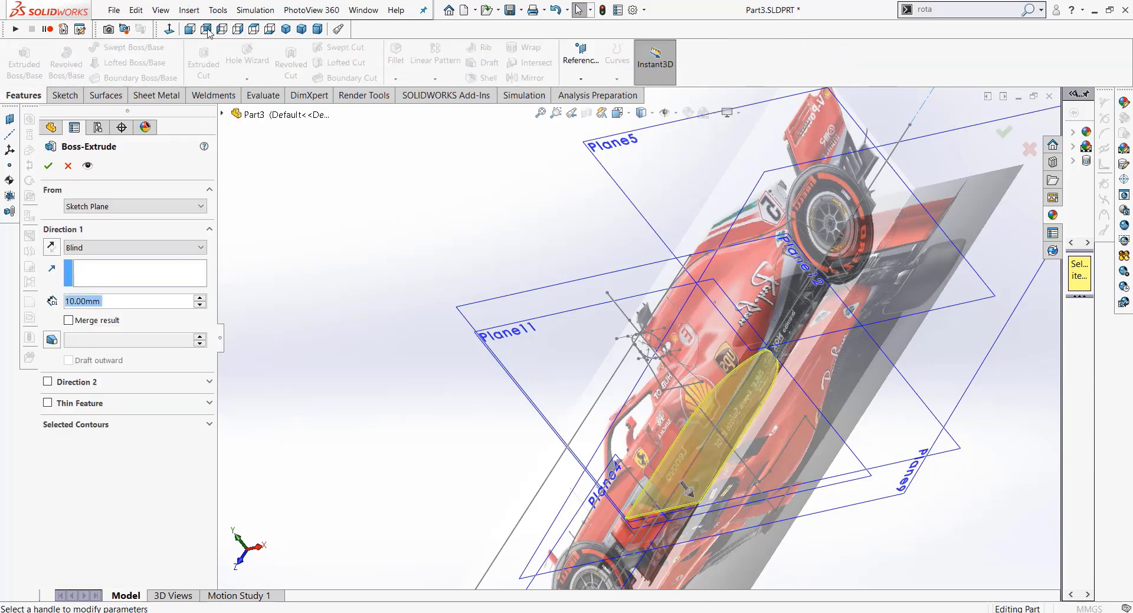
{"action": "left_click", "coordinate": [238, 30]}
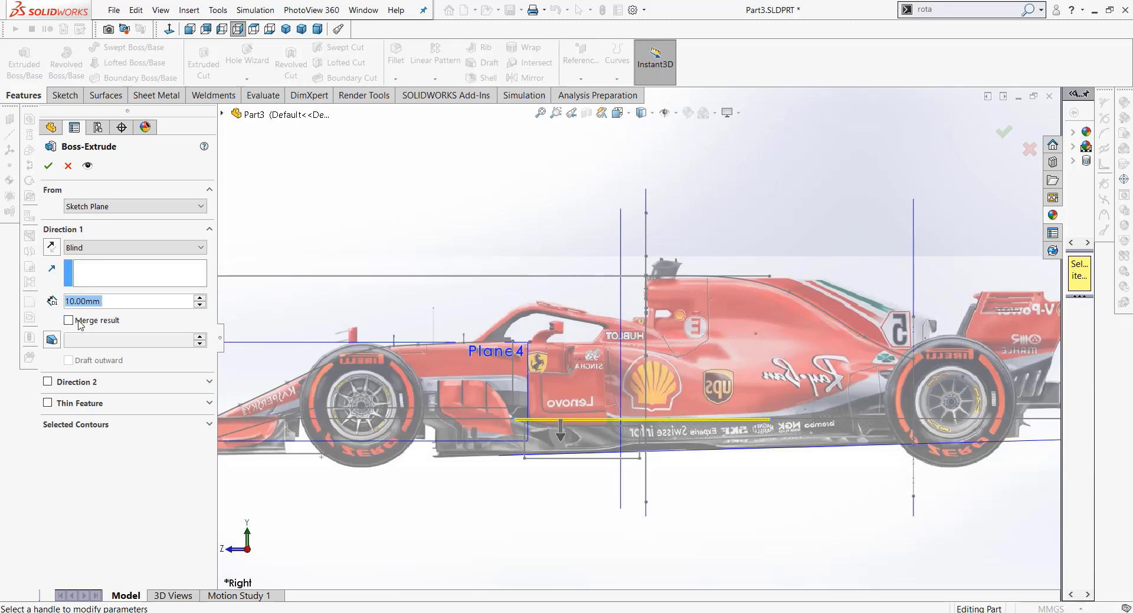
{"action": "left_click", "coordinate": [51, 251]}
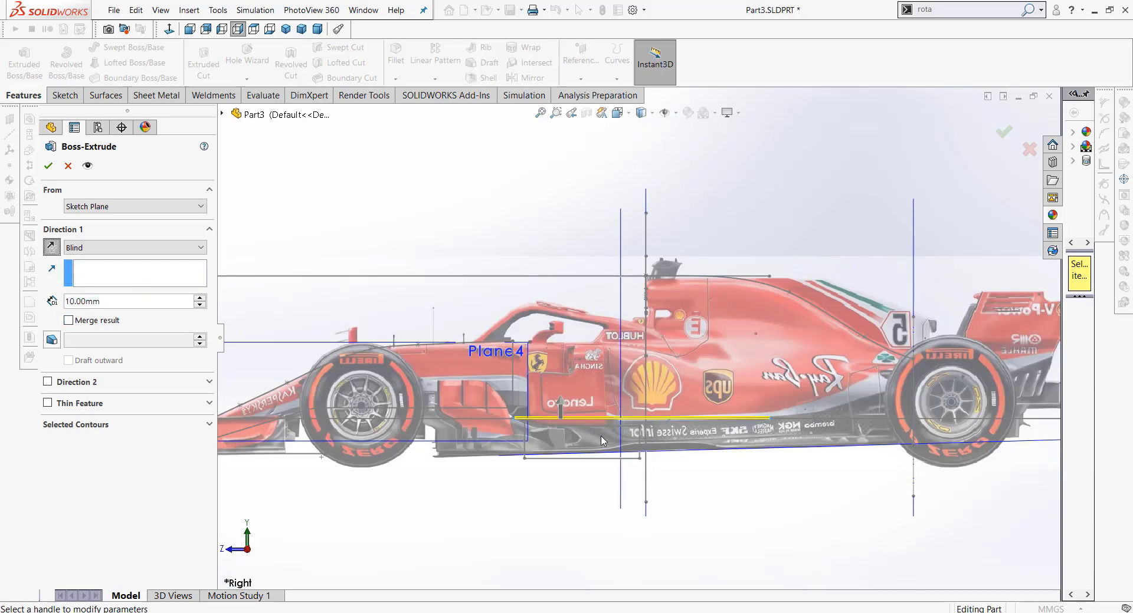
{"action": "left_click", "coordinate": [559, 403]}
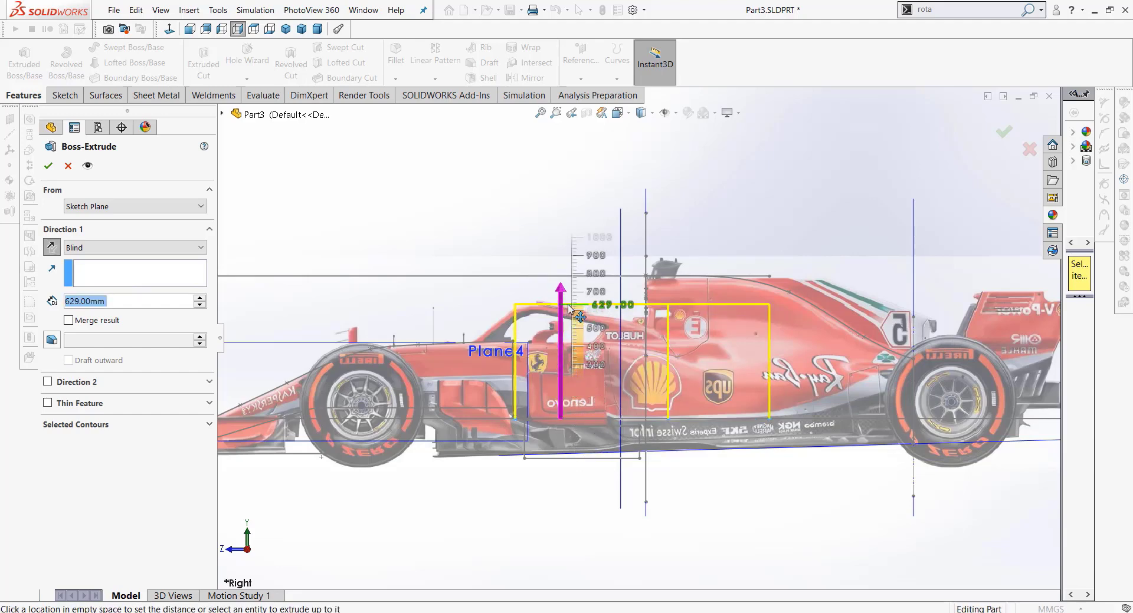
{"action": "left_click", "coordinate": [567, 305]}
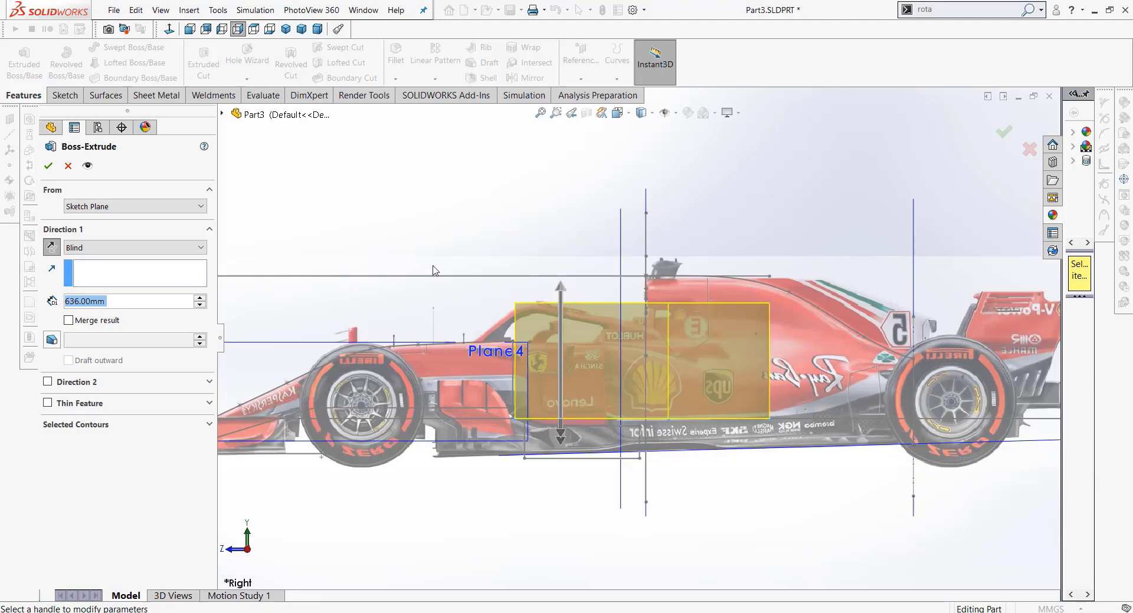
{"action": "left_click", "coordinate": [49, 168]}
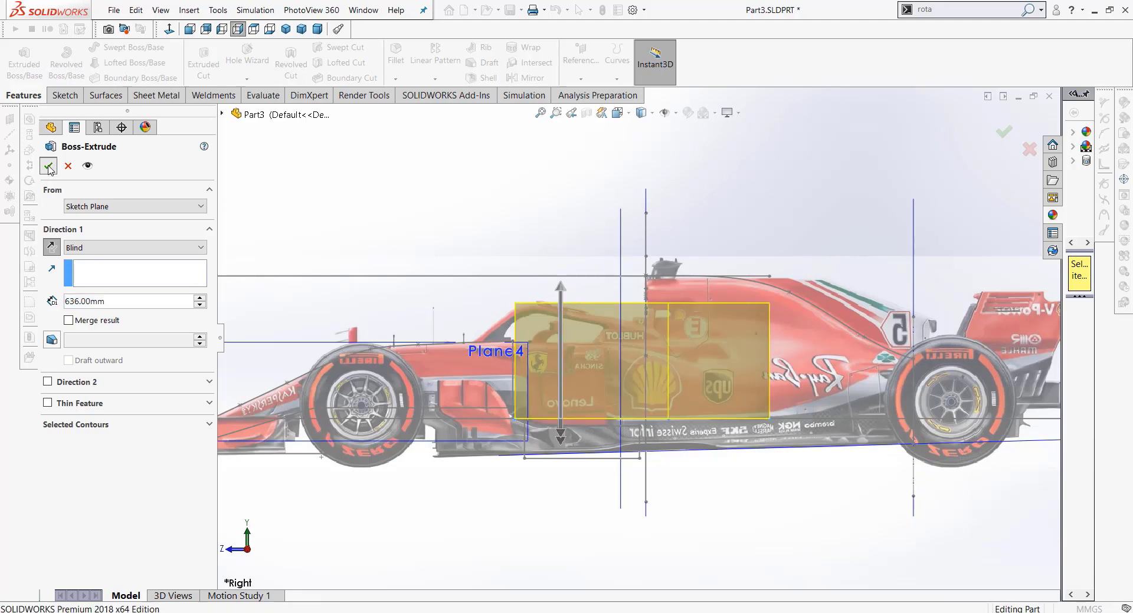
{"action": "middle_click_drag", "start_coordinate": [534, 214], "coordinate": [968, 145]}
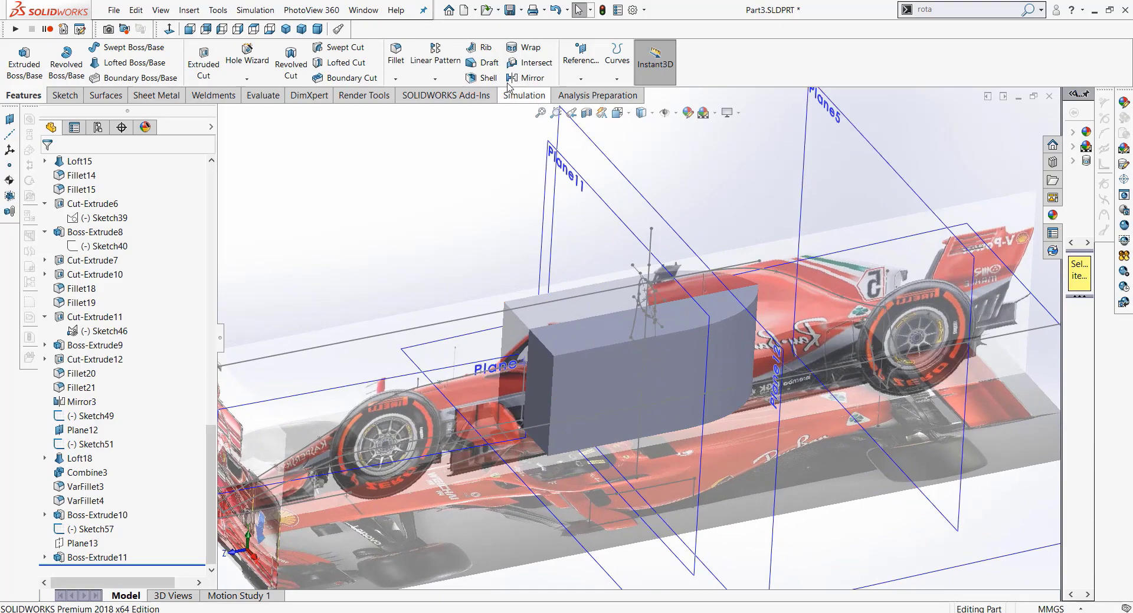
Step: Start a Right Plane sketch viewed normal, with Boss-Extrude11 hidden to reveal the car
{"action": "left_click", "coordinate": [286, 28]}
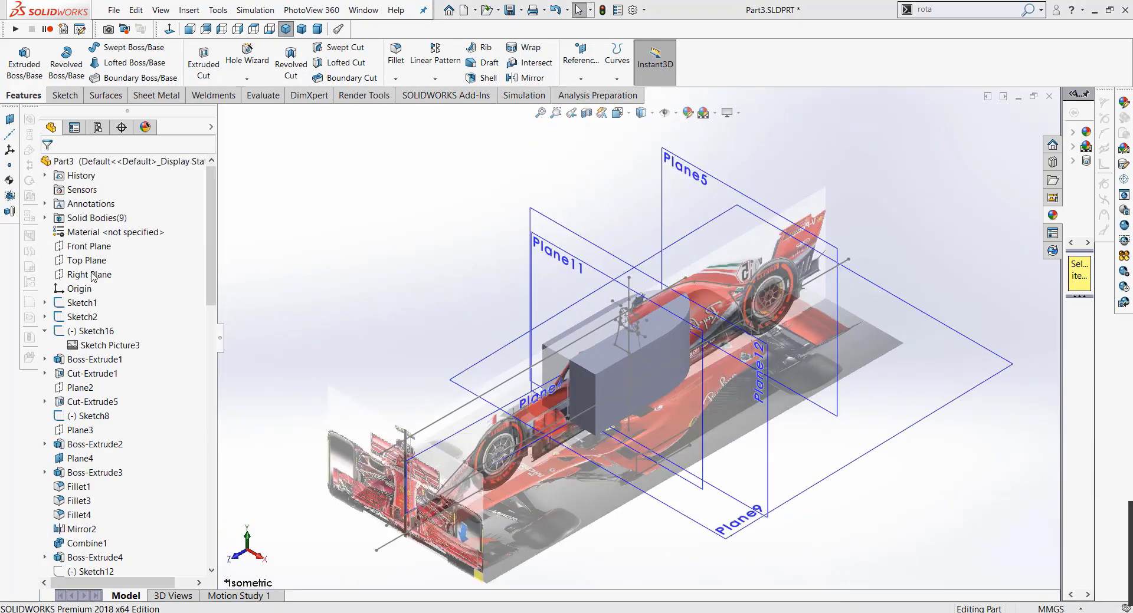
{"action": "left_click", "coordinate": [88, 274]}
{"action": "left_click", "coordinate": [100, 253]}
{"action": "left_click", "coordinate": [169, 29]}
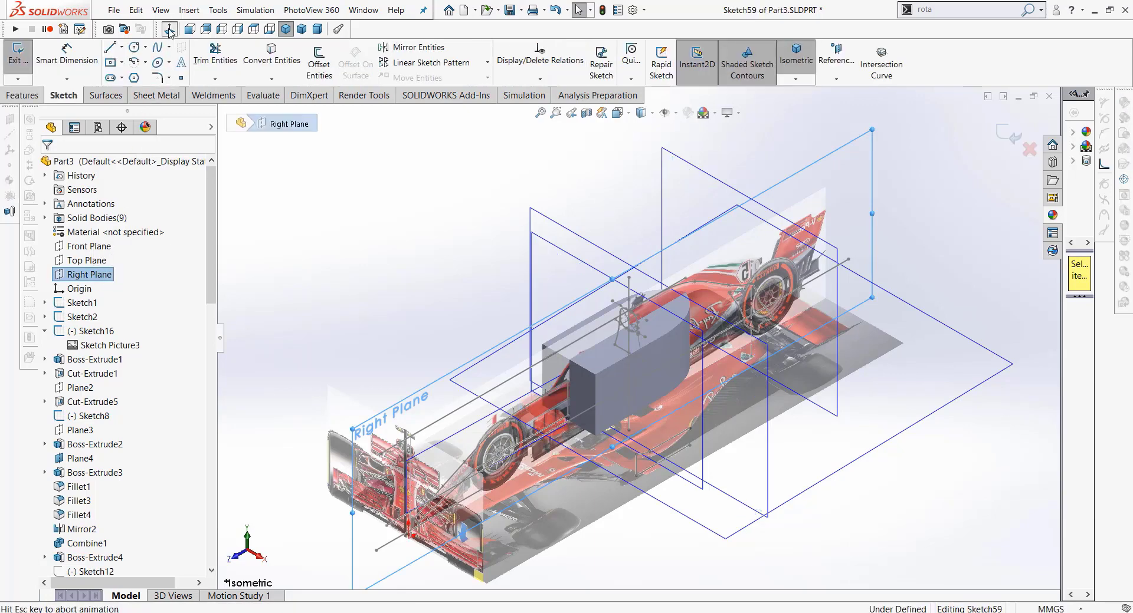
{"action": "scroll", "coordinate": [151, 493], "scroll_direction": "down", "scroll_amount": 10}
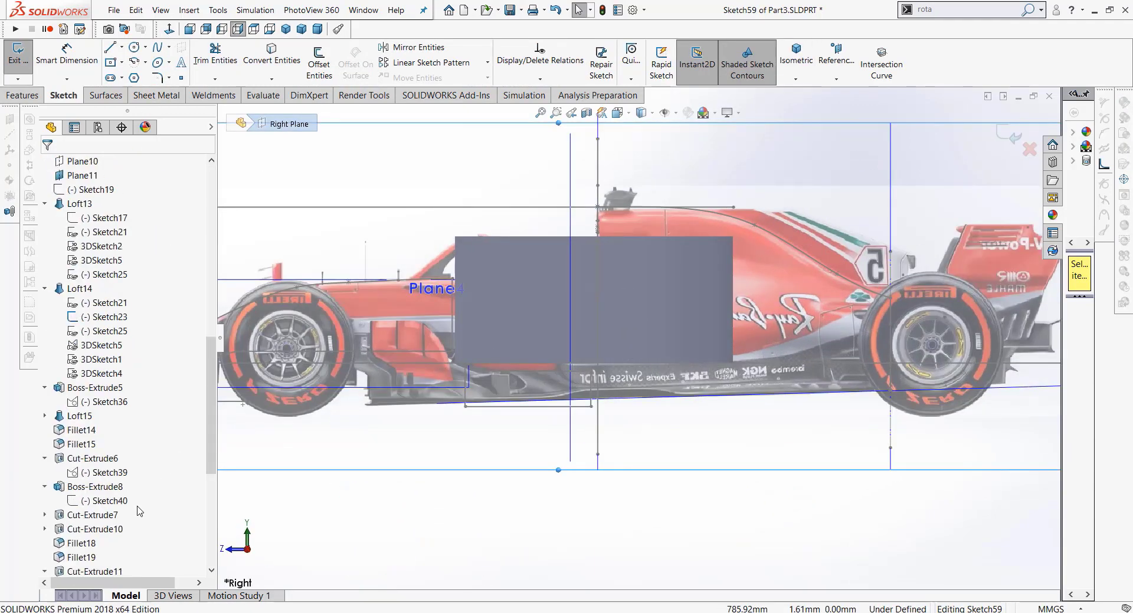
{"action": "scroll", "coordinate": [140, 517], "scroll_direction": "down", "scroll_amount": 10}
{"action": "right_click", "coordinate": [98, 548]}
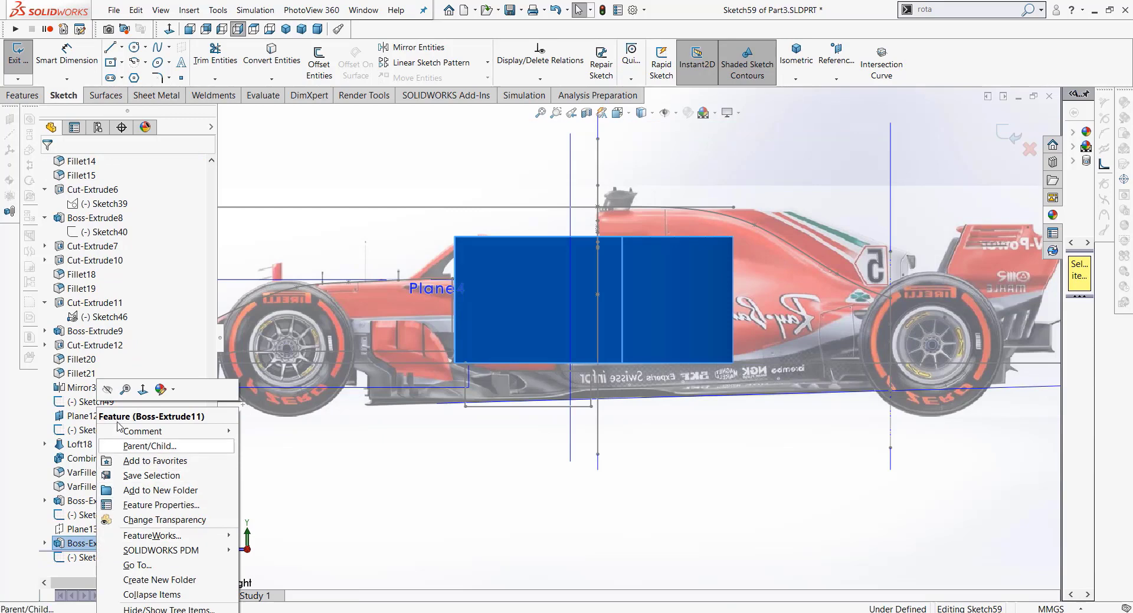
Step: Complete the wedge-shaped cockpit profile in Sketch59 and preview it as an Extruded Cut
{"action": "scroll", "coordinate": [619, 302], "scroll_direction": "down", "scroll_amount": 3}
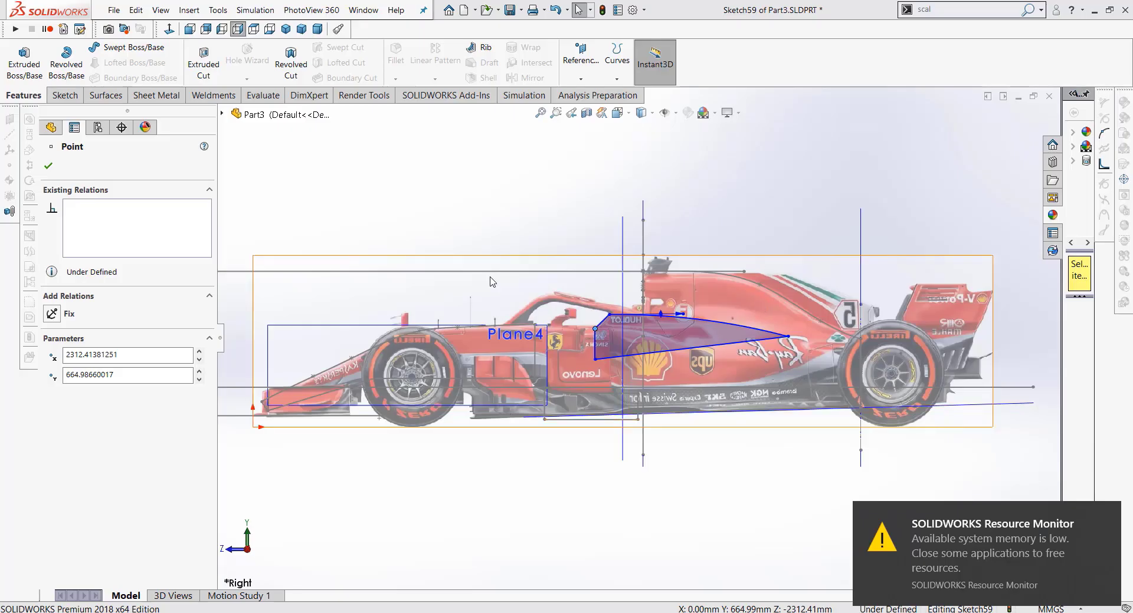
{"action": "left_click", "coordinate": [48, 168]}
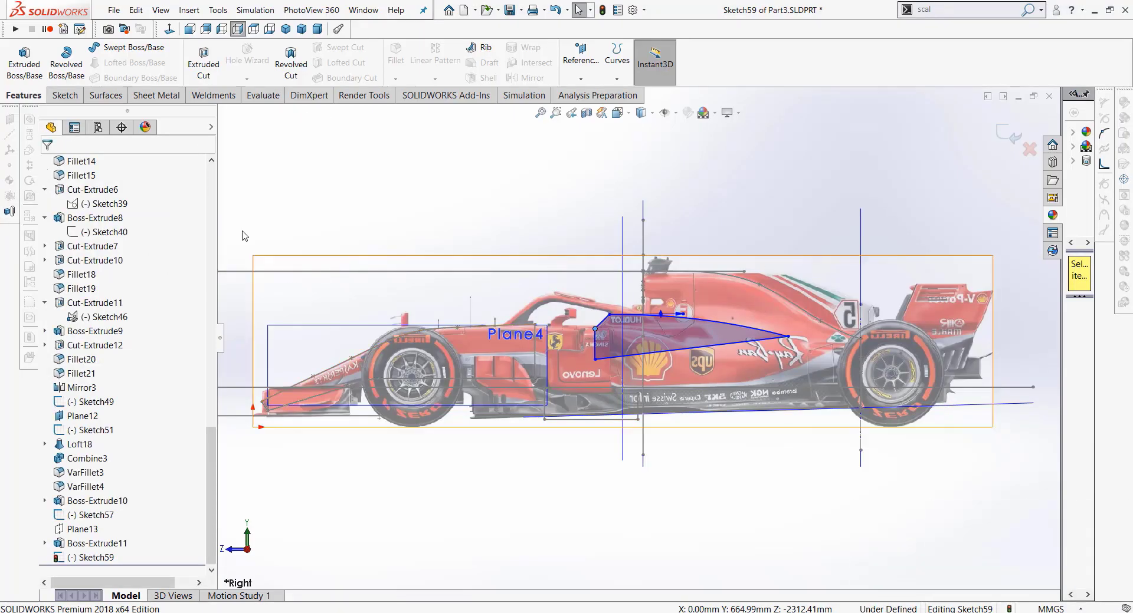
{"action": "left_click", "coordinate": [65, 95]}
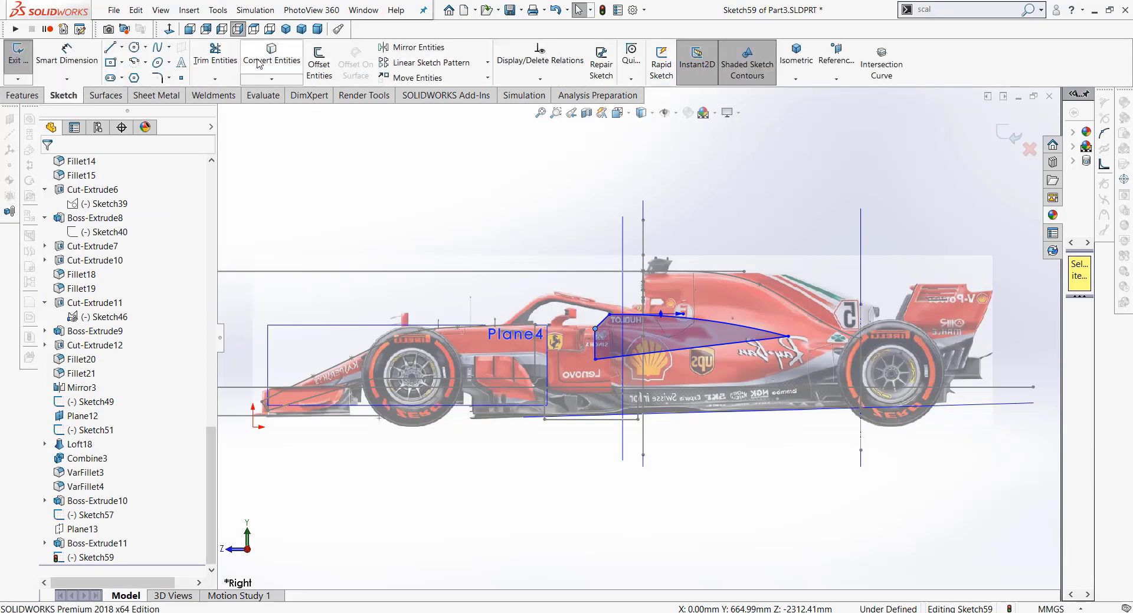
{"action": "left_click", "coordinate": [23, 94]}
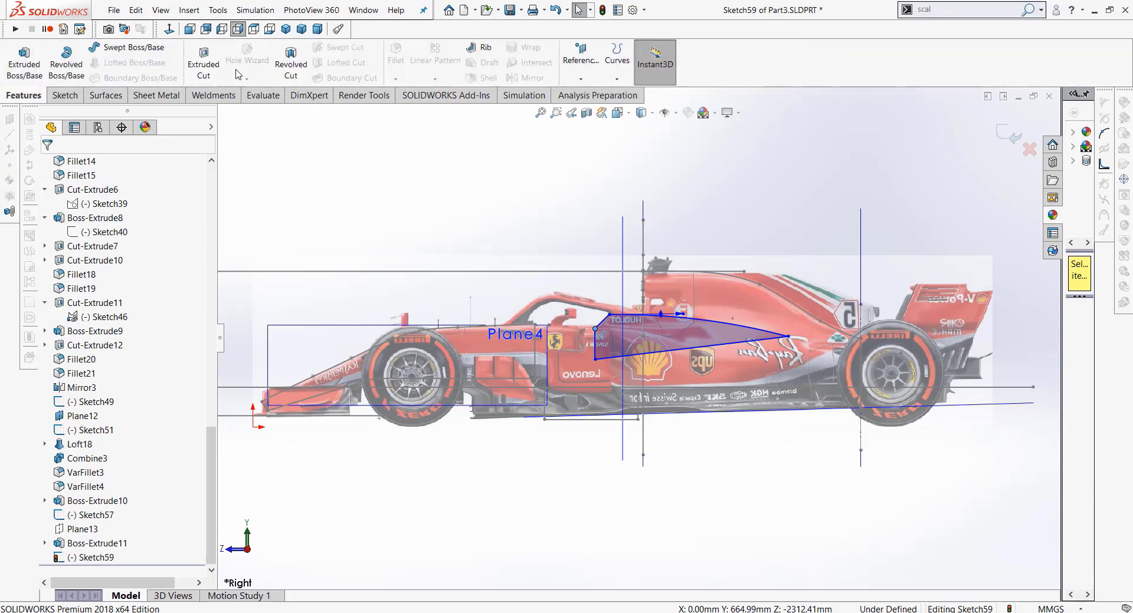
{"action": "left_click", "coordinate": [203, 62]}
Step: Try flipping the cut side and picking Boss-Extrude11 as the body, then cancel the Cut-Extrude
{"action": "middle_click_drag", "start_coordinate": [553, 434], "coordinate": [649, 505]}
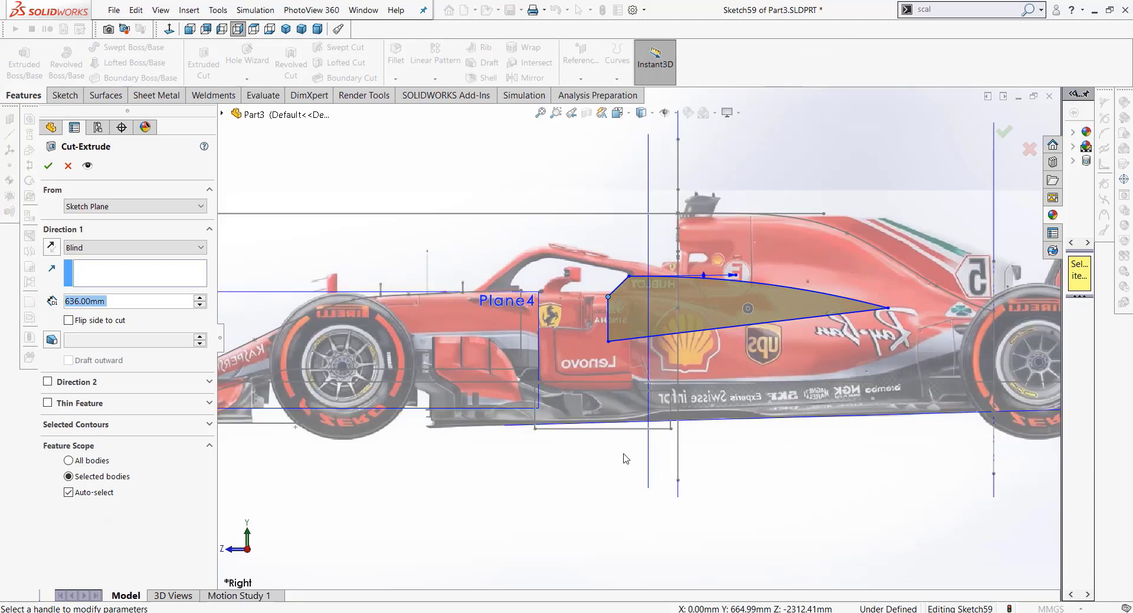
{"action": "left_click", "coordinate": [69, 320]}
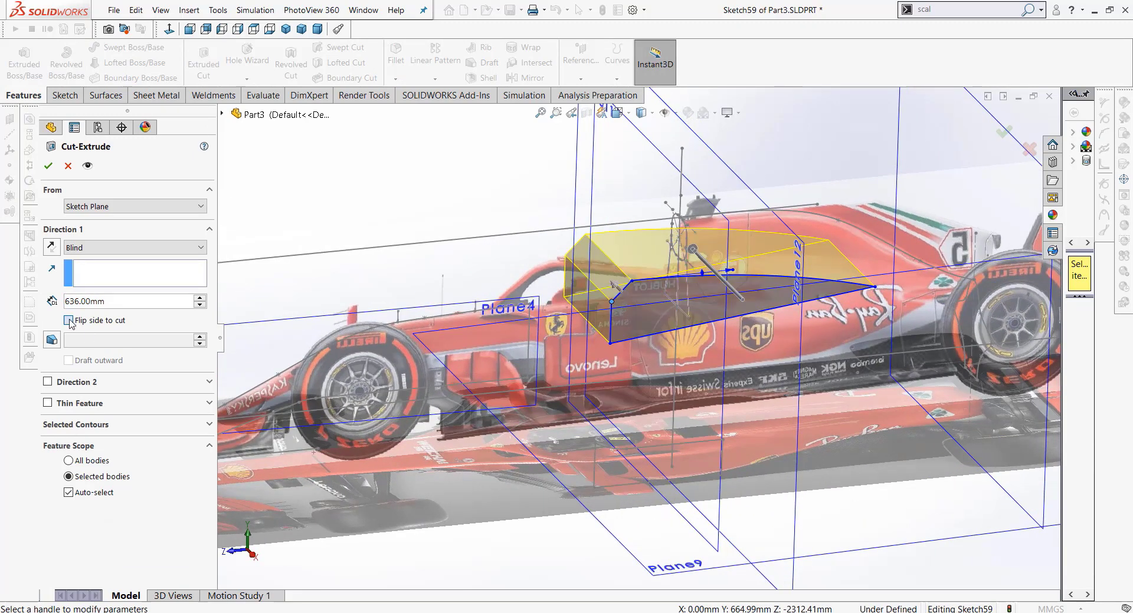
{"action": "left_click", "coordinate": [84, 494]}
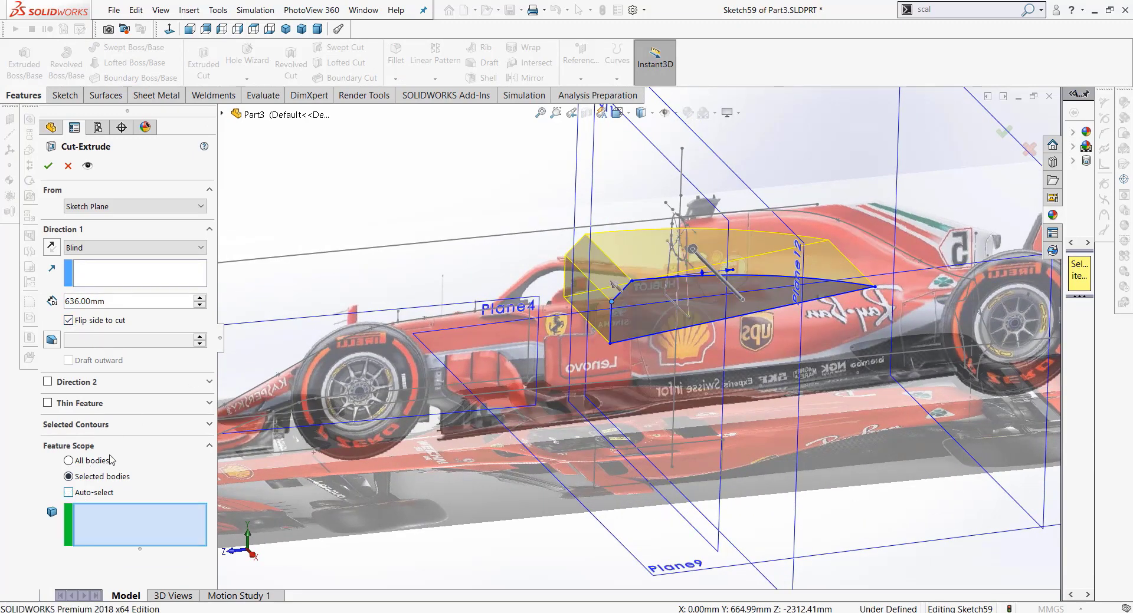
{"action": "left_click", "coordinate": [222, 114]}
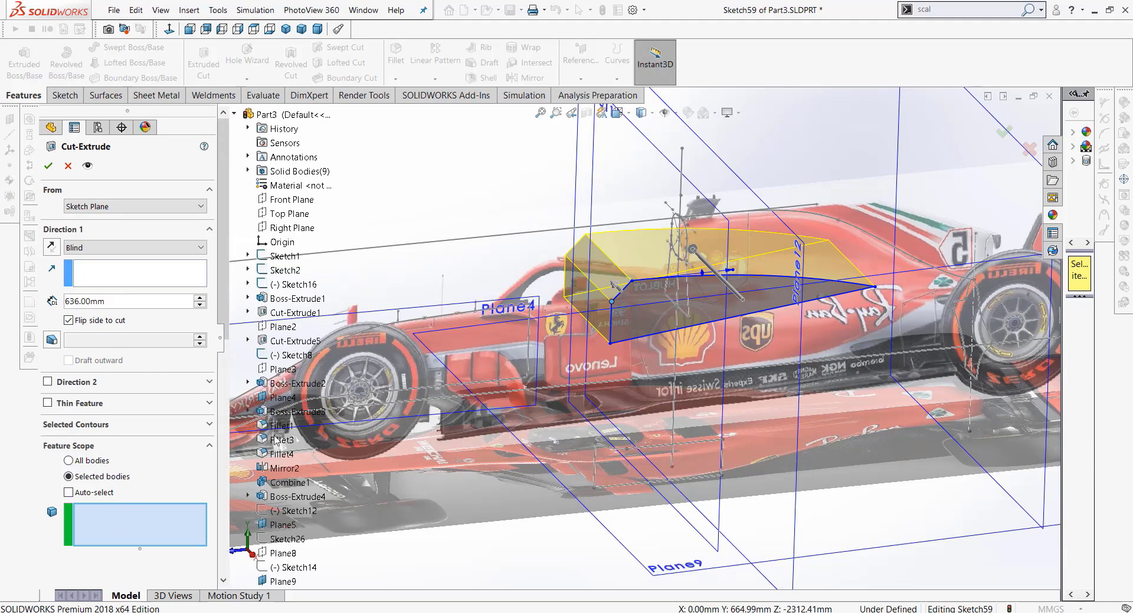
{"action": "scroll", "coordinate": [293, 516], "scroll_direction": "down", "scroll_amount": 5}
{"action": "scroll", "coordinate": [295, 531], "scroll_direction": "down", "scroll_amount": 5}
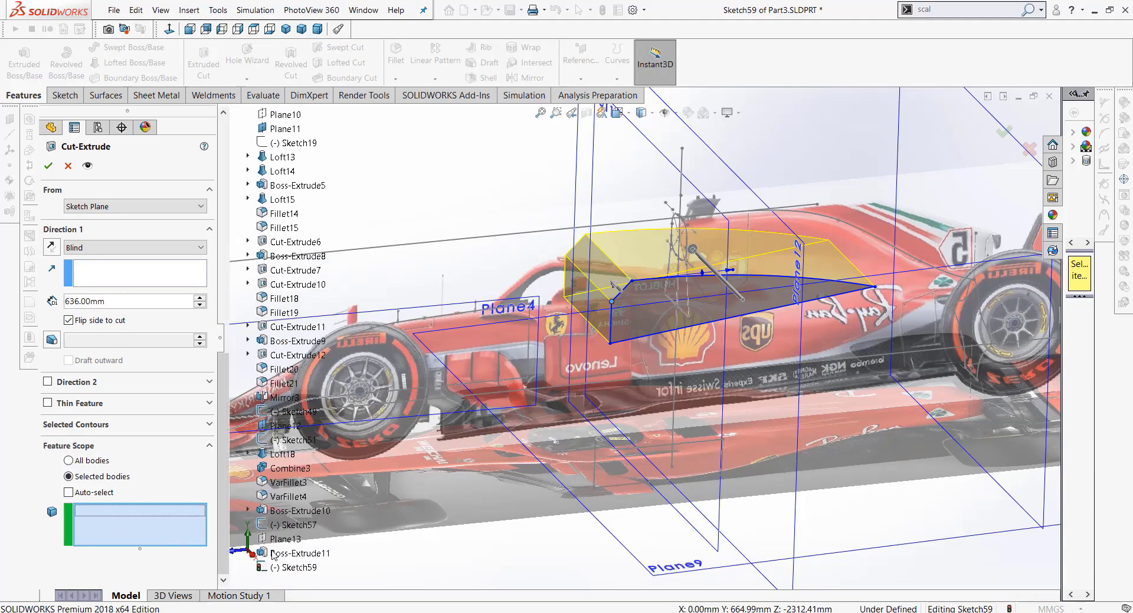
{"action": "right_click", "coordinate": [273, 558]}
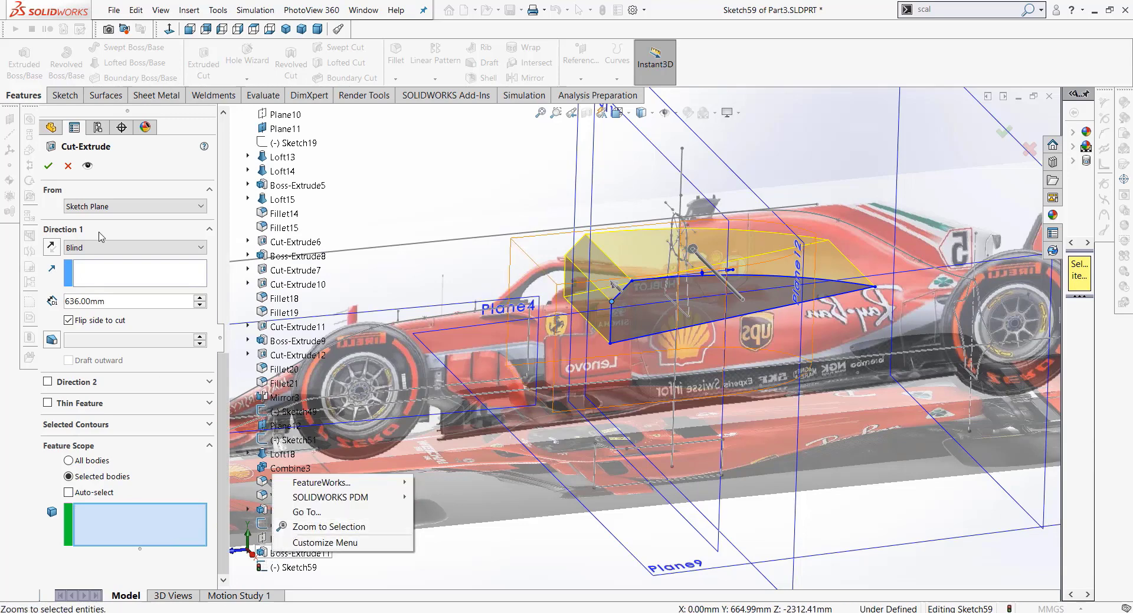
{"action": "left_click", "coordinate": [74, 200]}
{"action": "left_click", "coordinate": [68, 165]}
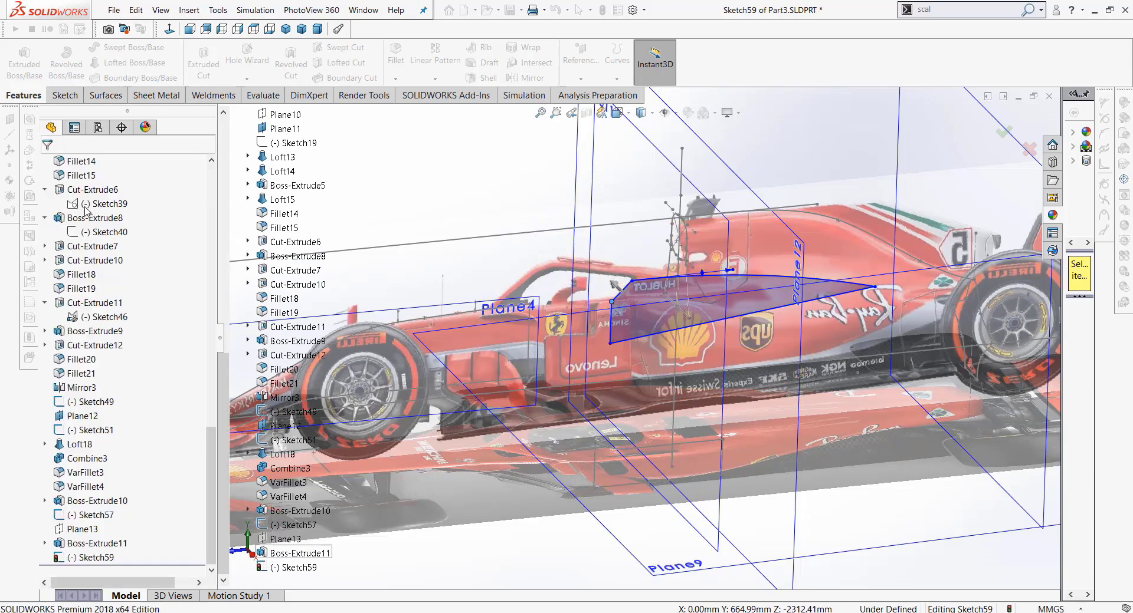
Step: Exit the sketch, show Boss-Extrude11 again, and reopen Sketch59 for editing
{"action": "left_click", "coordinate": [1012, 135]}
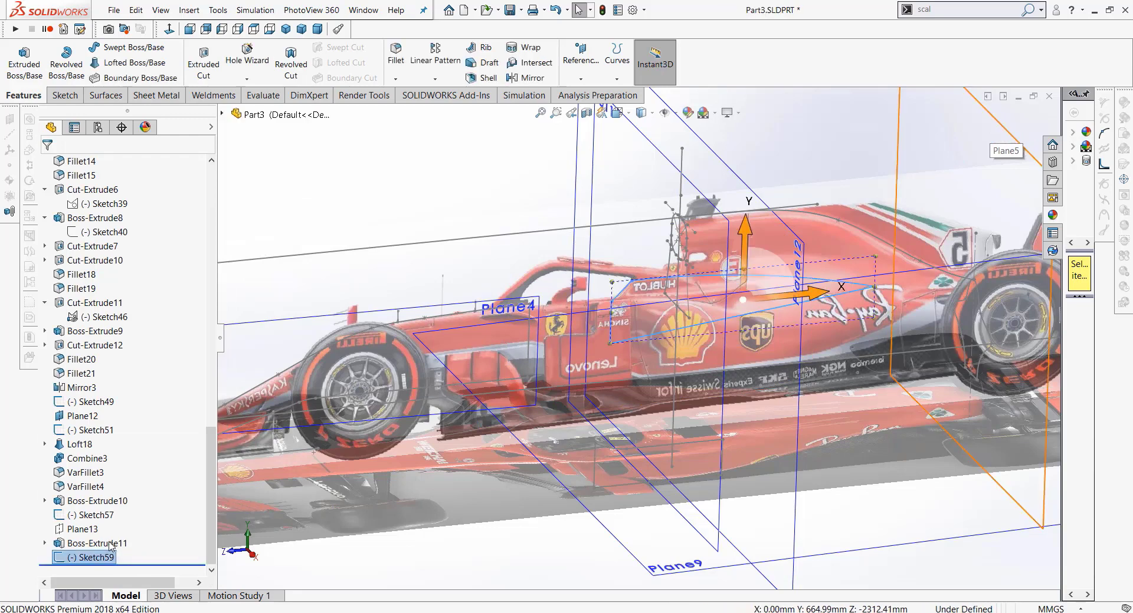
{"action": "left_click", "coordinate": [95, 543]}
{"action": "left_click", "coordinate": [120, 523]}
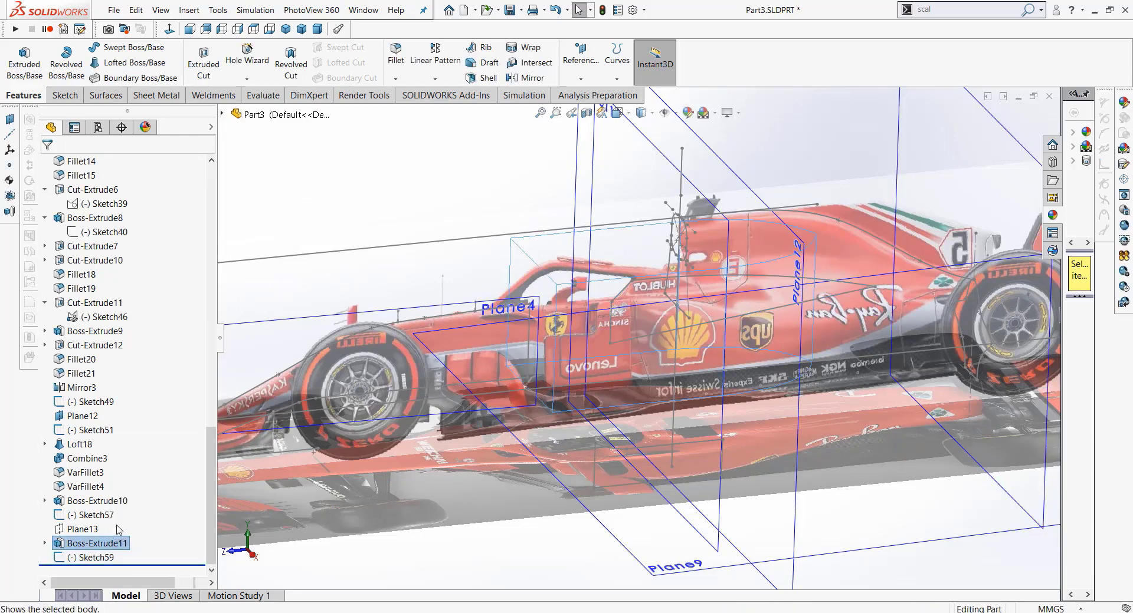
{"action": "left_click", "coordinate": [328, 185]}
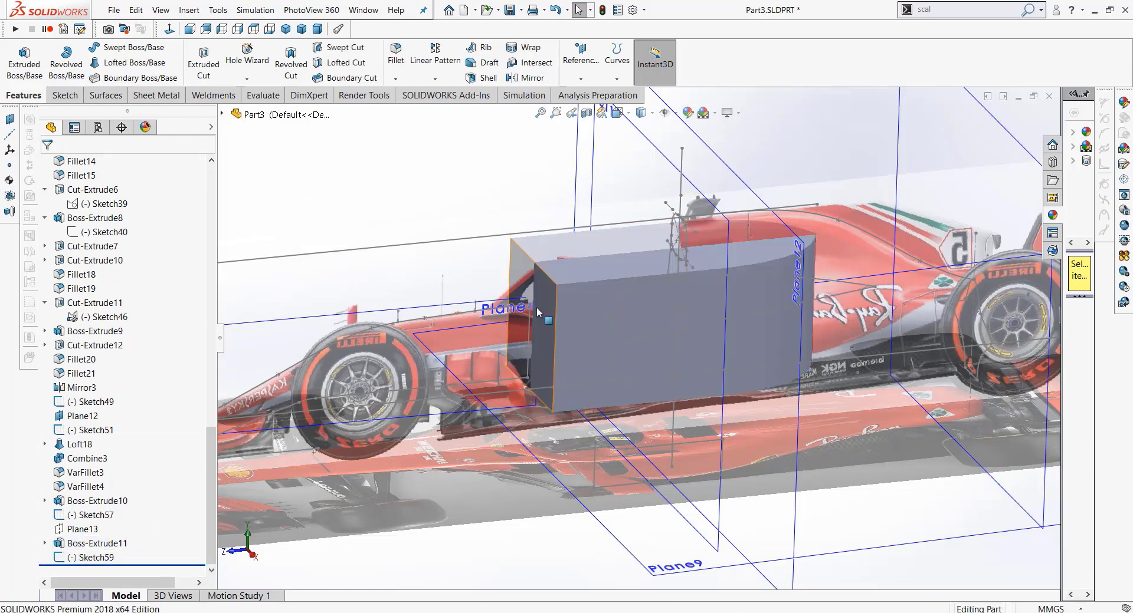
{"action": "left_click", "coordinate": [79, 558]}
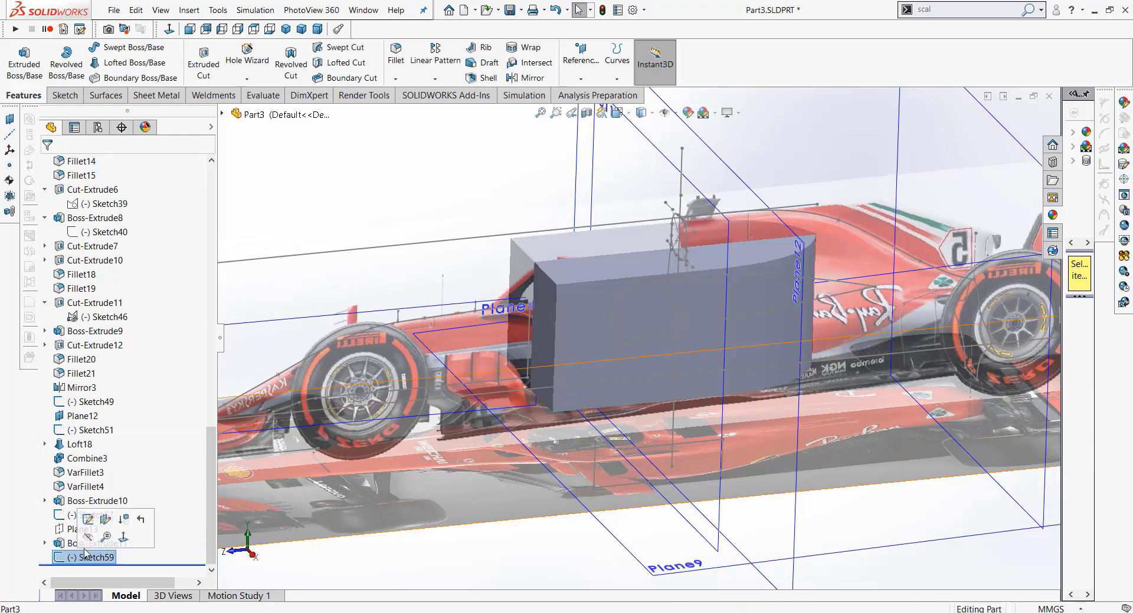
{"action": "left_click", "coordinate": [89, 520]}
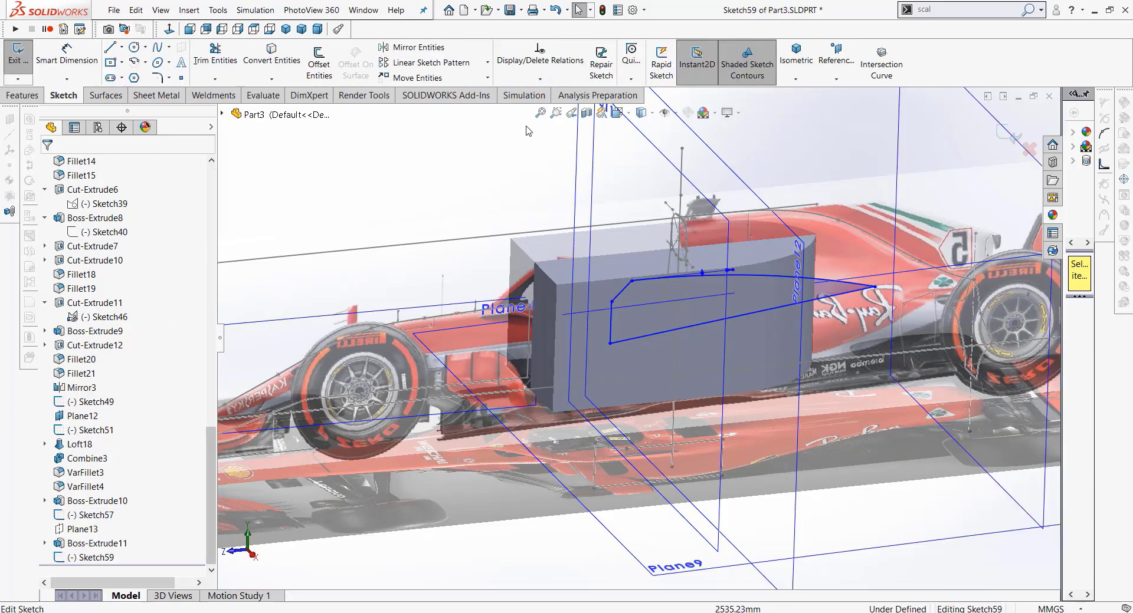
Step: Cut Sketch59 through all in both directions with the side flipped, creating Cut-Extrude13
{"action": "left_click", "coordinate": [14, 101]}
{"action": "left_click", "coordinate": [203, 59]}
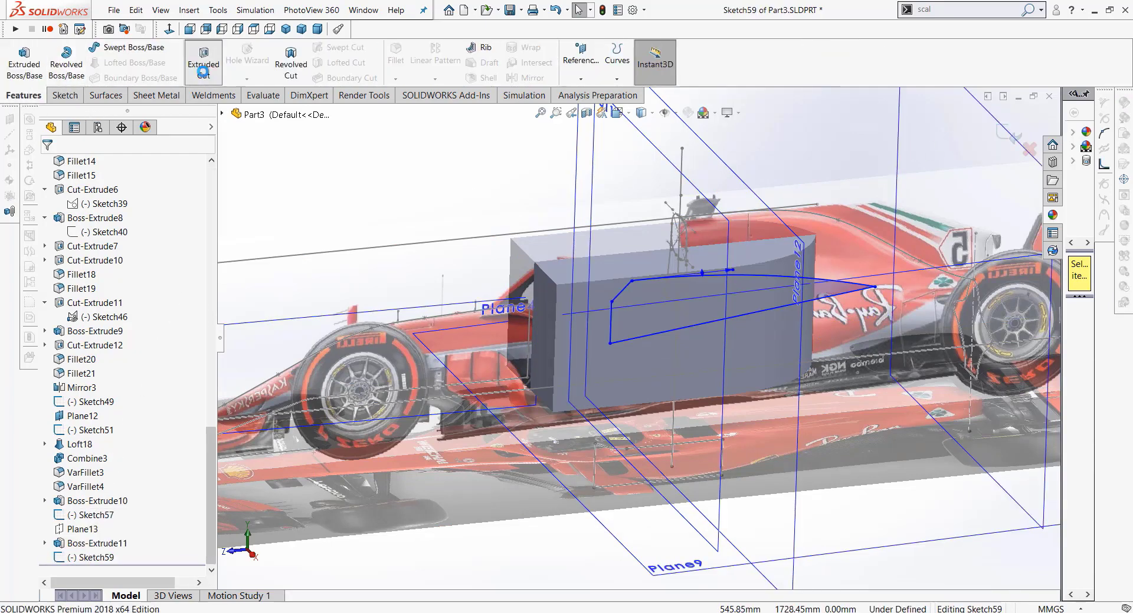
{"action": "left_click", "coordinate": [157, 249]}
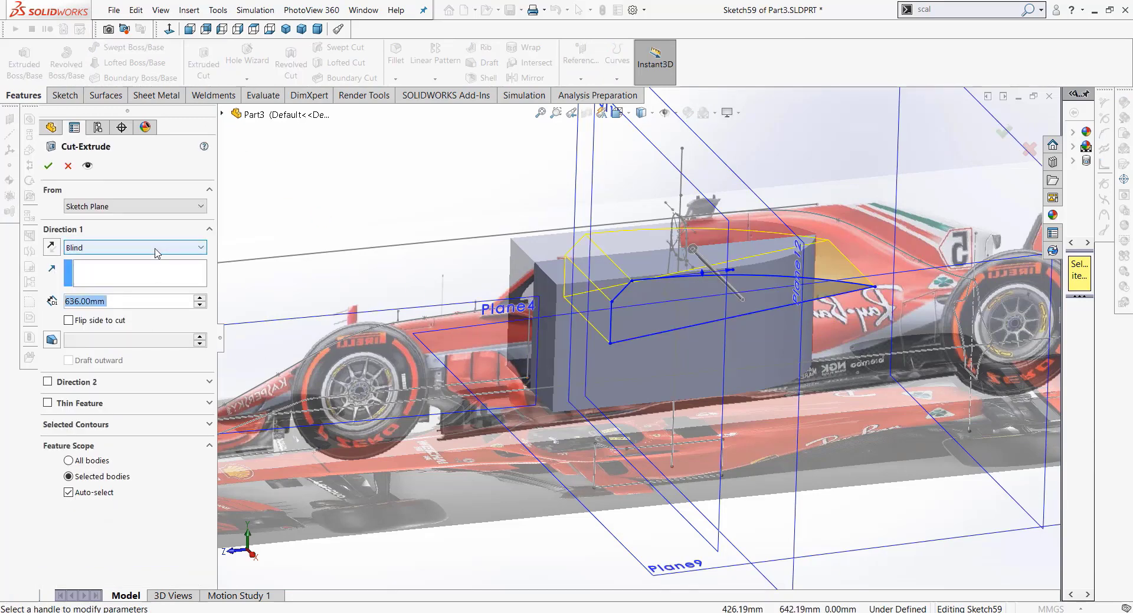
{"action": "left_click", "coordinate": [144, 281]}
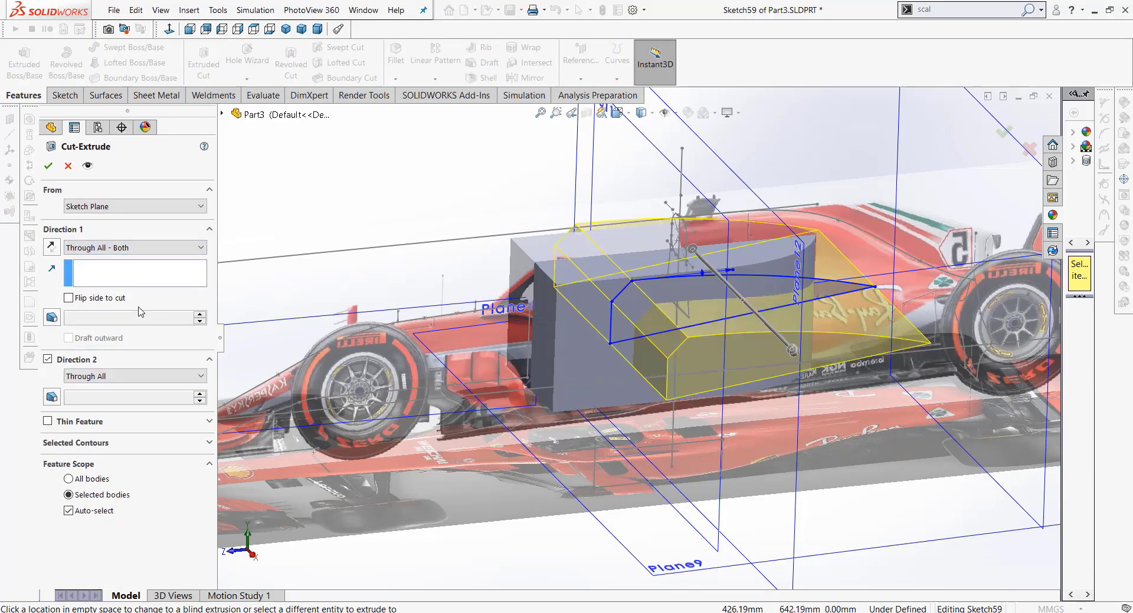
{"action": "left_click", "coordinate": [69, 297]}
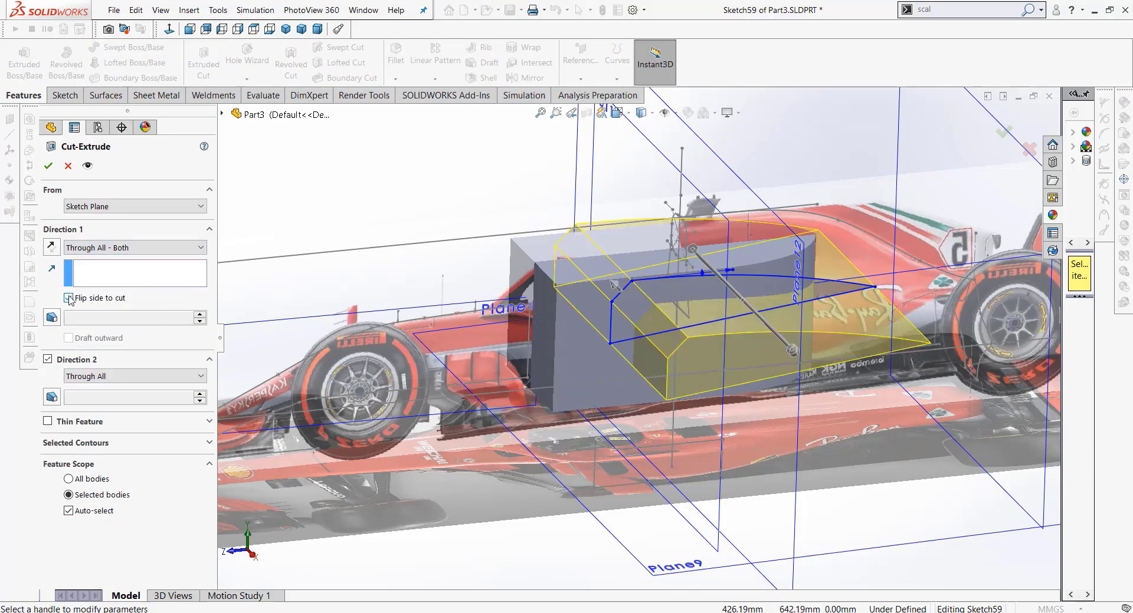
{"action": "left_click", "coordinate": [48, 166]}
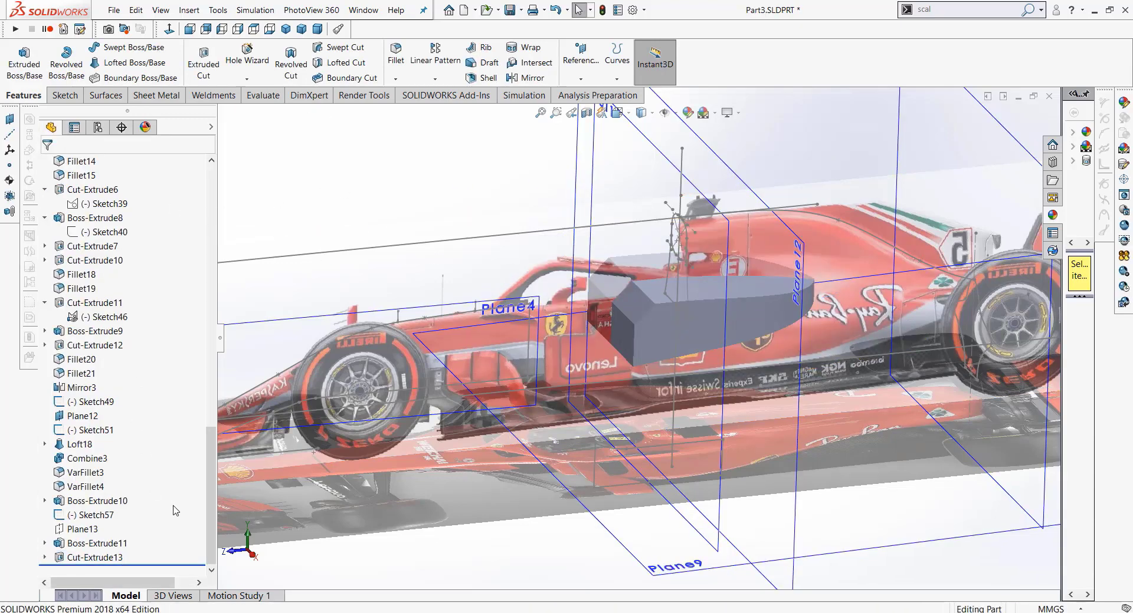
Step: In isometric view, isolate Solid Bodies(9) so only the grey car body shows
{"action": "left_click", "coordinate": [286, 29]}
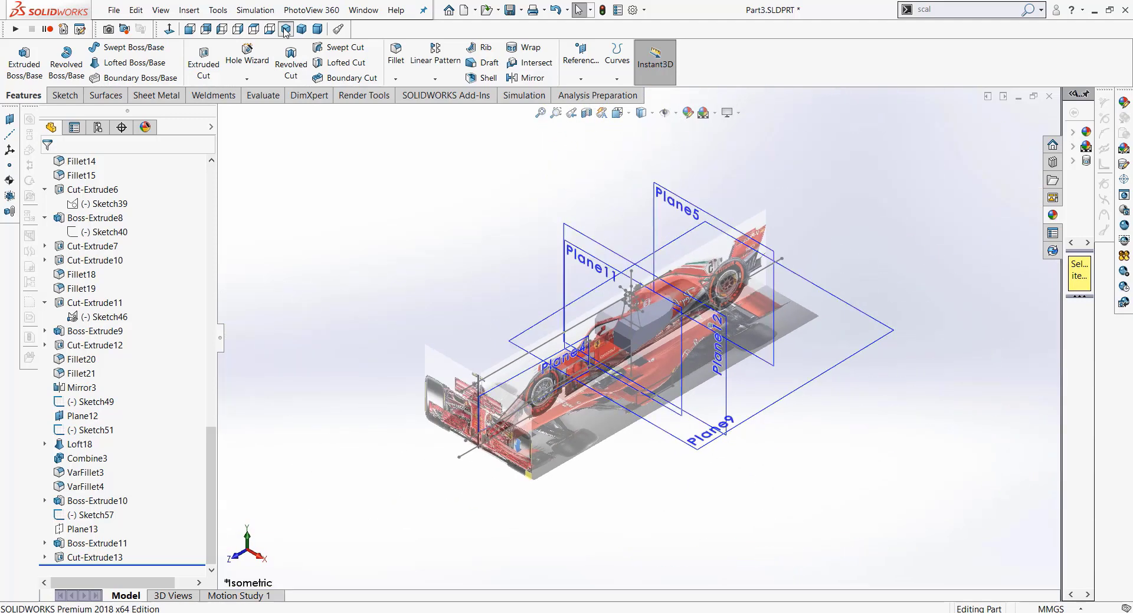
{"action": "scroll", "coordinate": [183, 340], "scroll_direction": "up", "scroll_amount": 2}
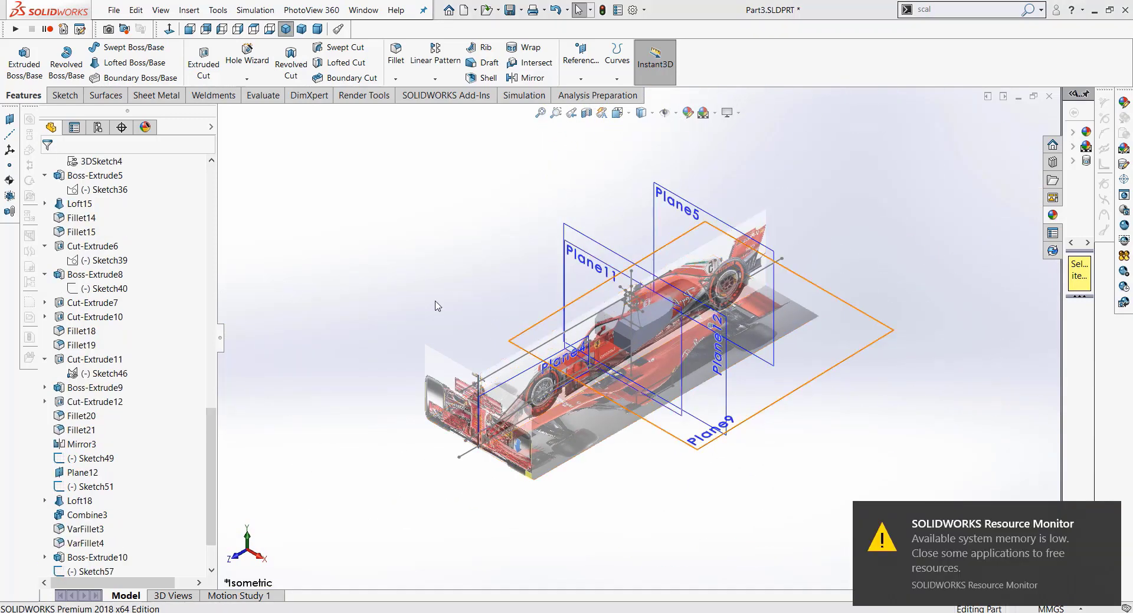
{"action": "scroll", "coordinate": [183, 338], "scroll_direction": "up", "scroll_amount": 10}
{"action": "scroll", "coordinate": [184, 336], "scroll_direction": "up", "scroll_amount": 5}
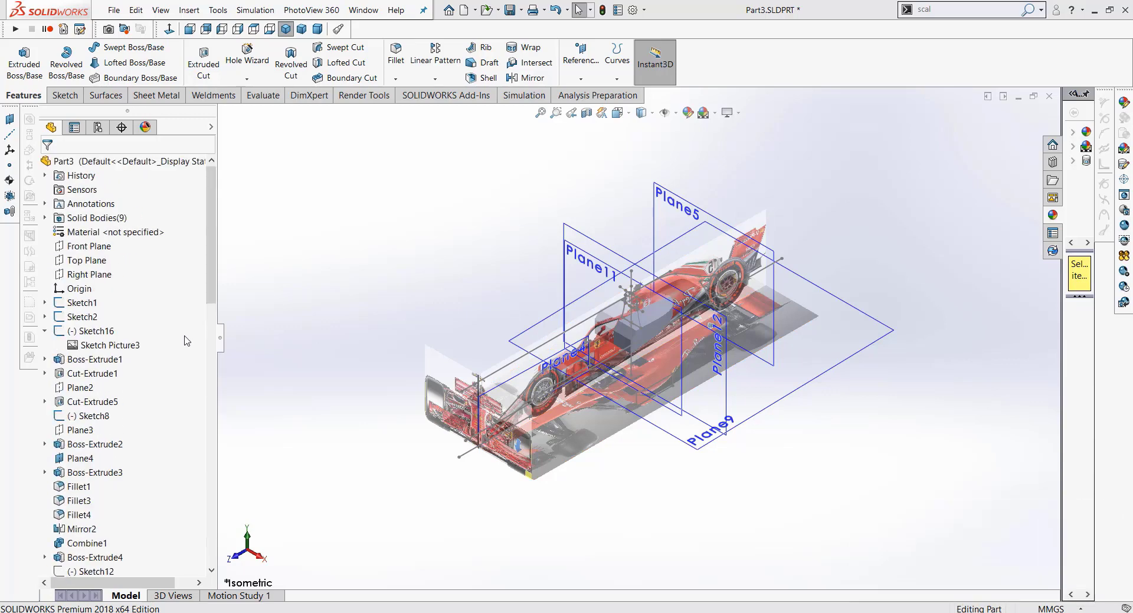
{"action": "right_click", "coordinate": [101, 221]}
{"action": "left_click", "coordinate": [121, 218]}
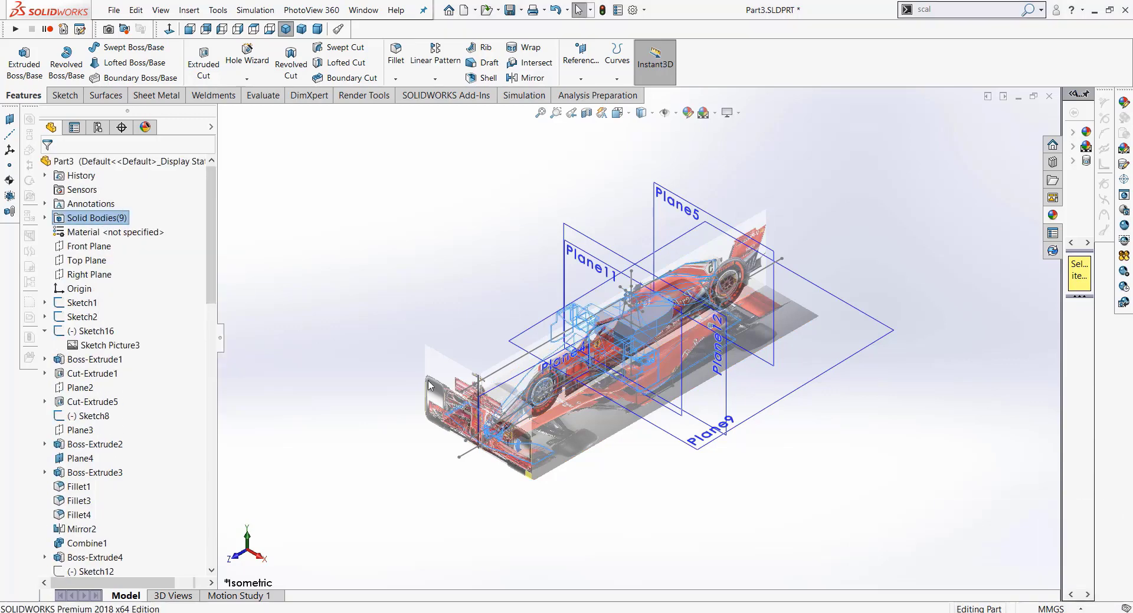
{"action": "left_click", "coordinate": [643, 488]}
{"action": "right_click", "coordinate": [120, 219]}
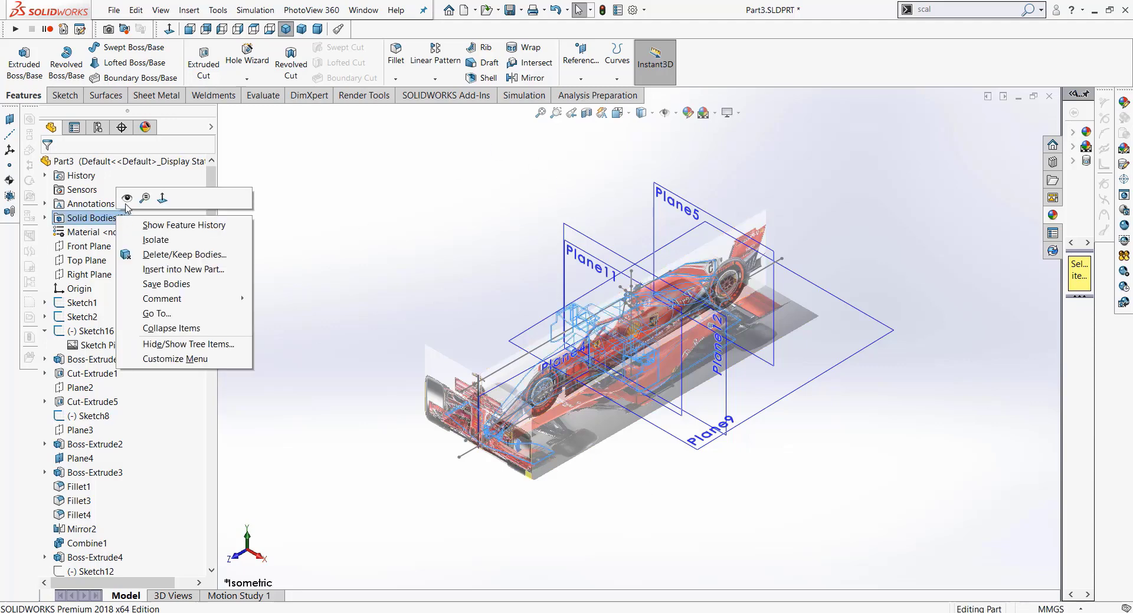
{"action": "left_click", "coordinate": [120, 217]}
{"action": "left_click", "coordinate": [663, 113]}
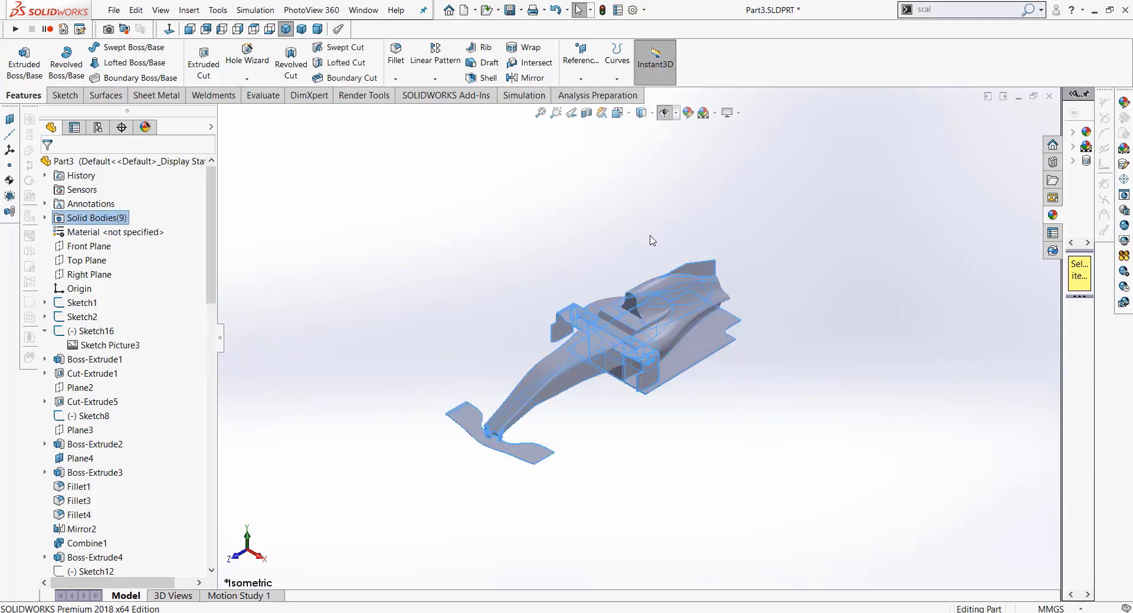
{"action": "scroll", "coordinate": [738, 378], "scroll_direction": "down", "scroll_amount": 5}
Step: Fillet the raised deck's front edge with a constant 50 mm radius, entered as 10 then raised
{"action": "left_click", "coordinate": [395, 59]}
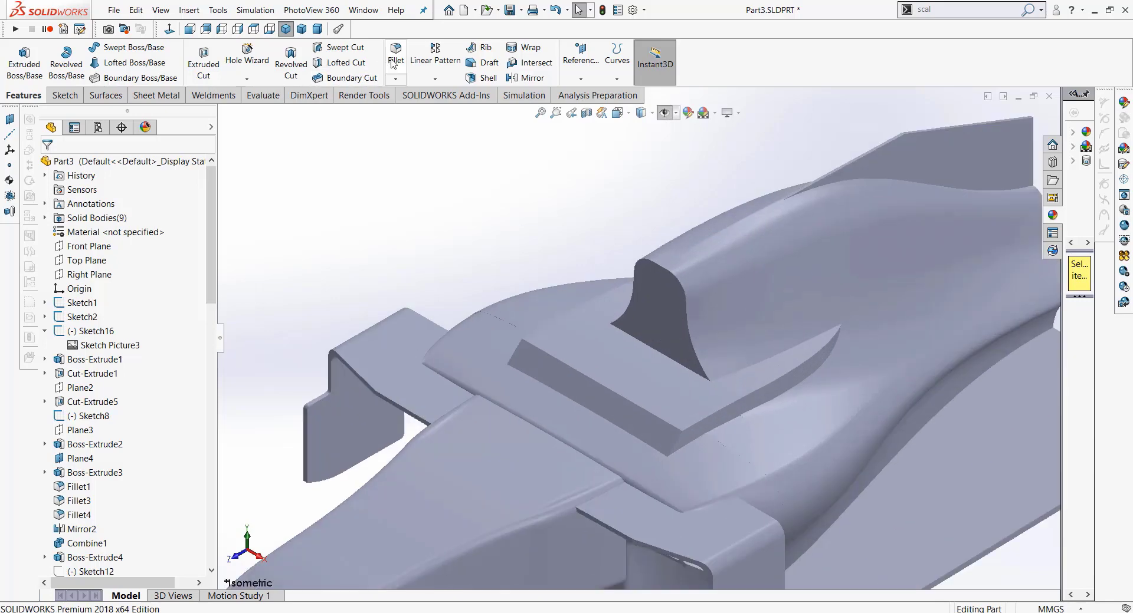
{"action": "left_click", "coordinate": [590, 378]}
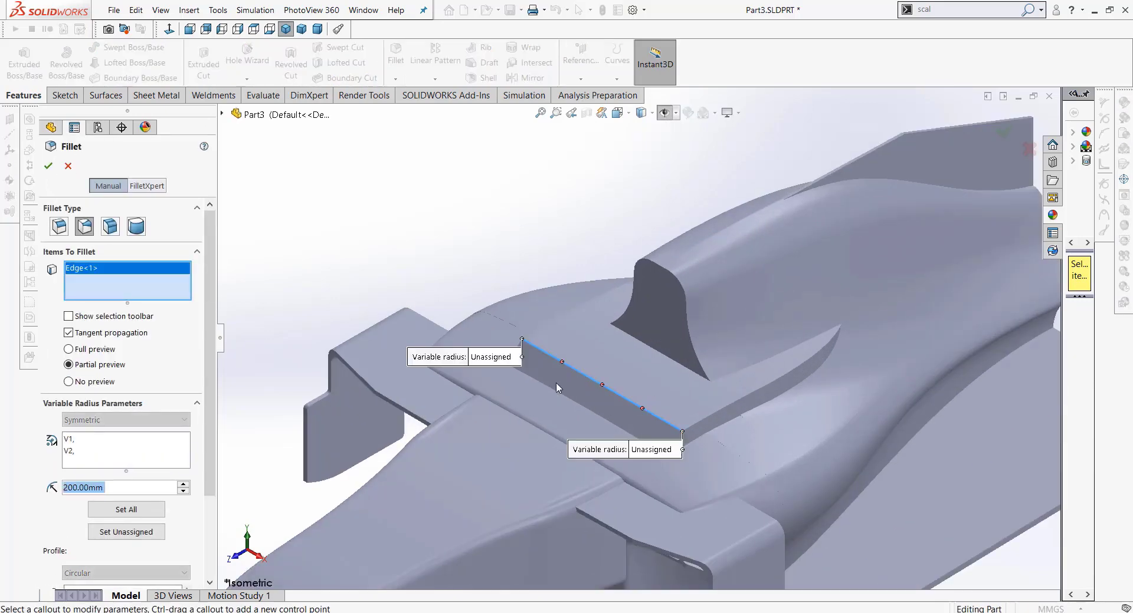
{"action": "left_click", "coordinate": [54, 230]}
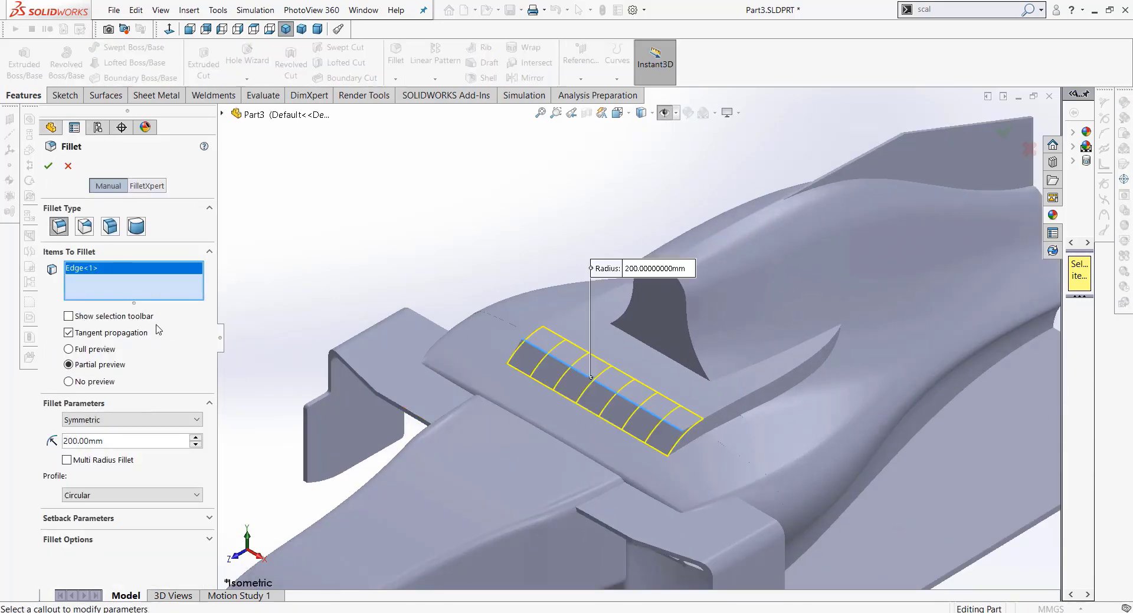
{"action": "left_click", "coordinate": [88, 441]}
{"action": "type", "text": "10"}
{"action": "key", "text": "Return"}
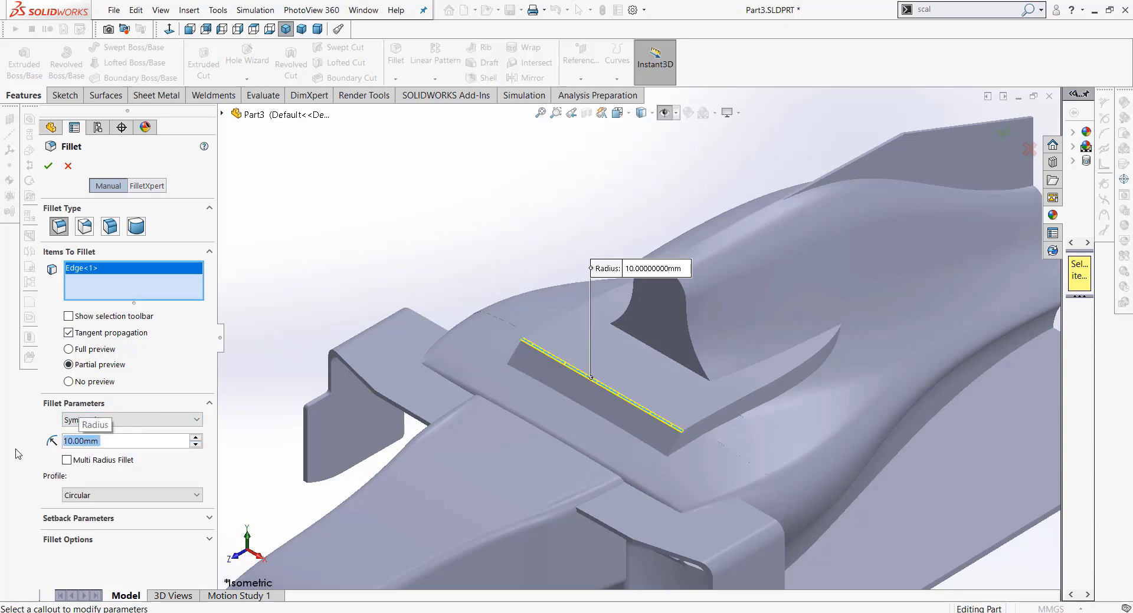
{"action": "left_click", "coordinate": [196, 439]}
{"action": "left_click", "coordinate": [195, 438]}
{"action": "left_click", "coordinate": [195, 438]}
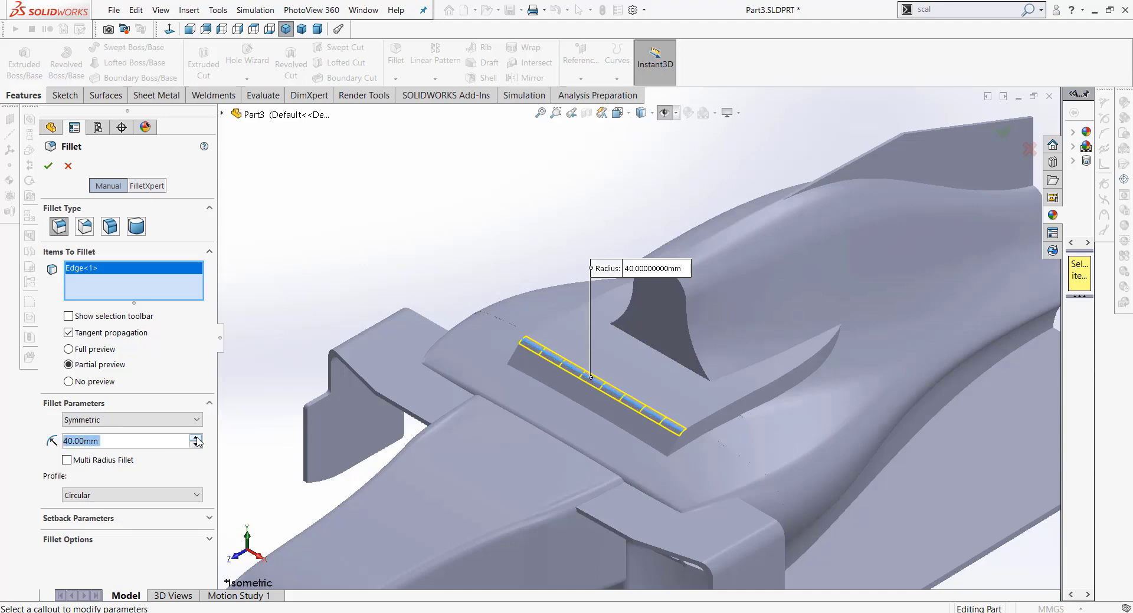
{"action": "left_click", "coordinate": [195, 438]}
{"action": "left_click", "coordinate": [49, 166]}
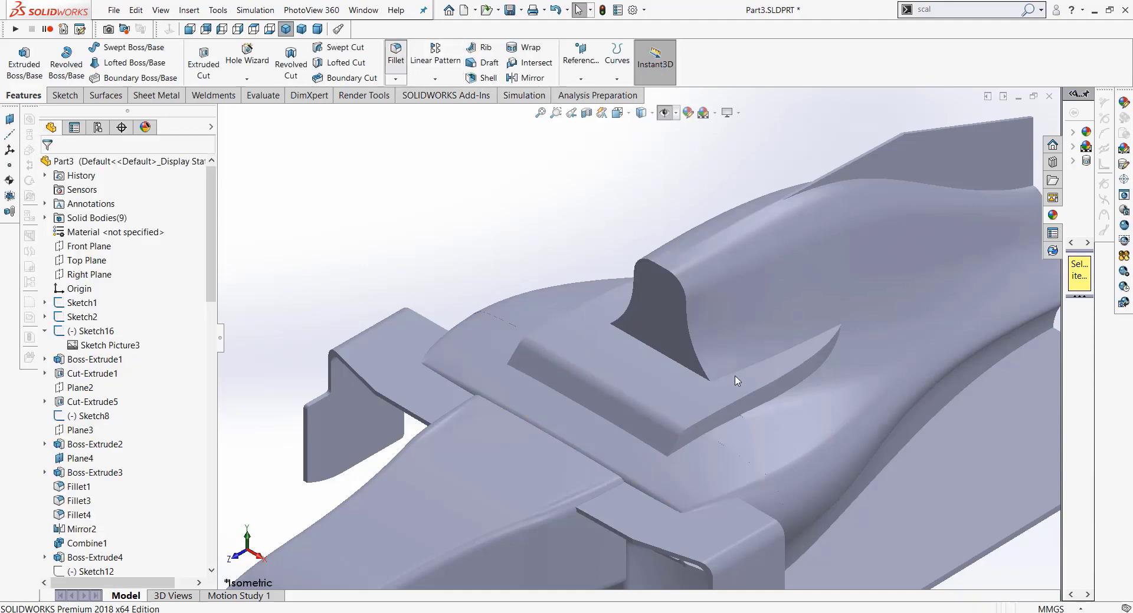
{"action": "key", "text": "Return"}
Step: Round the two curved side edges of the cockpit deck with a 50 mm fillet
{"action": "left_click", "coordinate": [727, 407]}
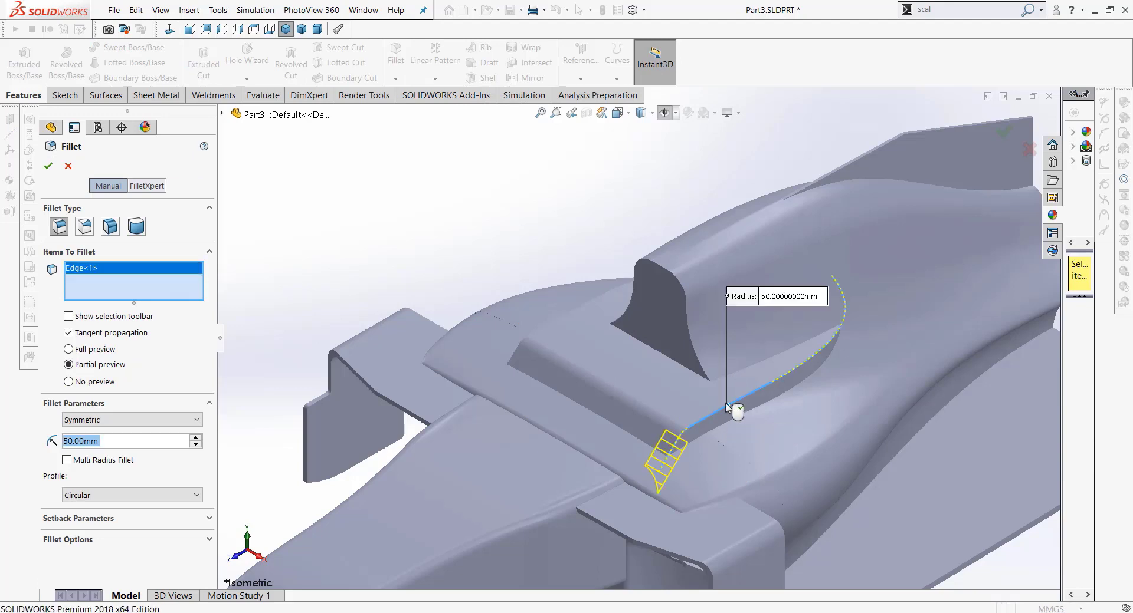
{"action": "left_click", "coordinate": [541, 332]}
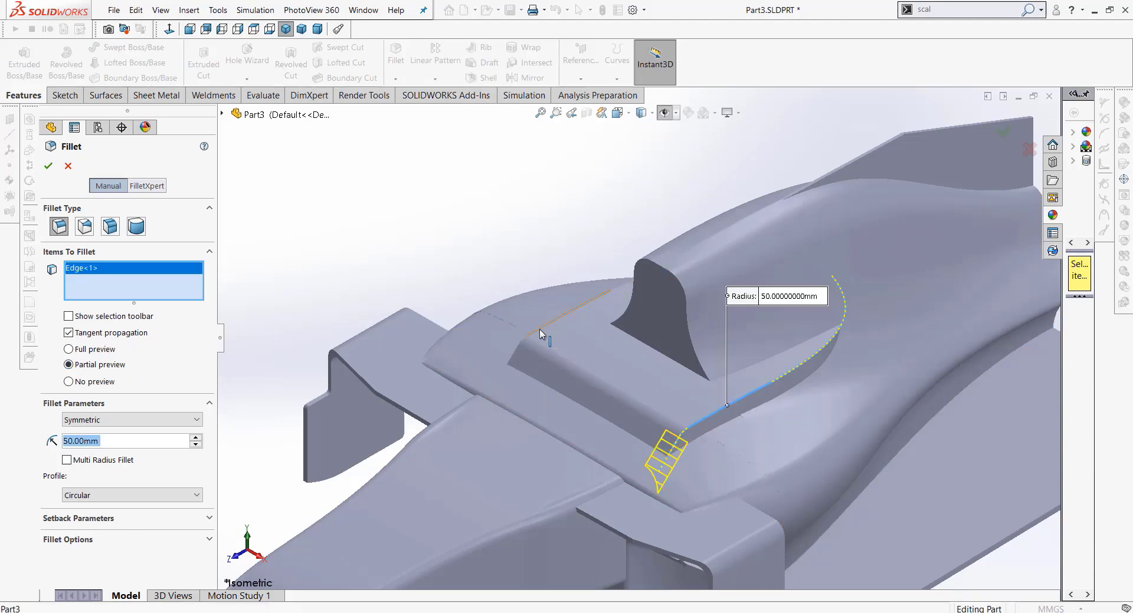
{"action": "left_click", "coordinate": [48, 166]}
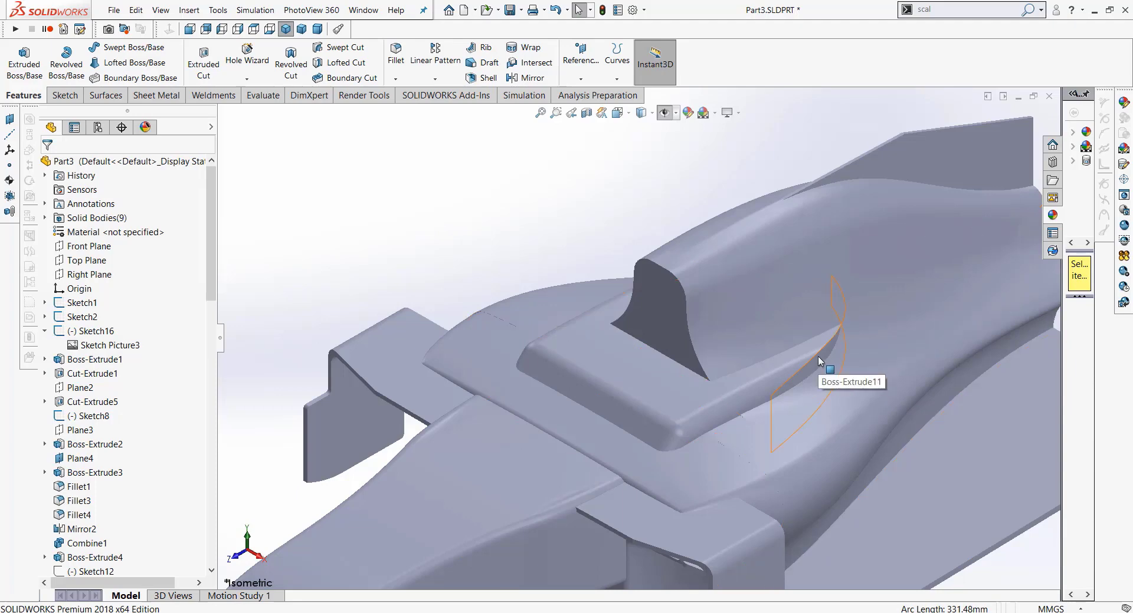
{"action": "middle_click_drag", "start_coordinate": [816, 367], "coordinate": [808, 379]}
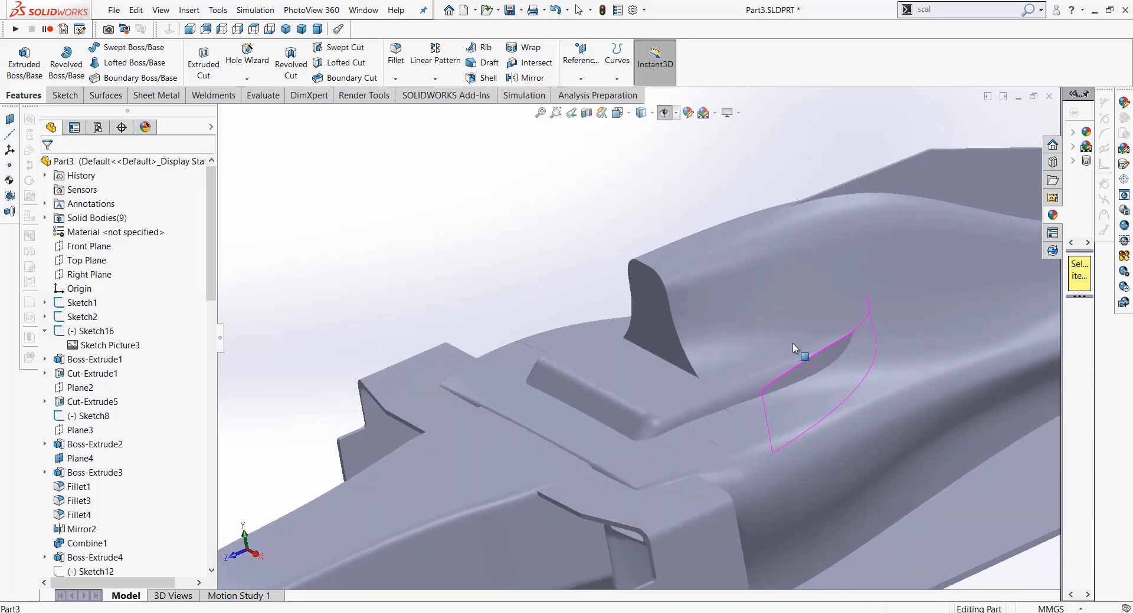
{"action": "scroll", "coordinate": [808, 379], "scroll_direction": "down", "scroll_amount": 4}
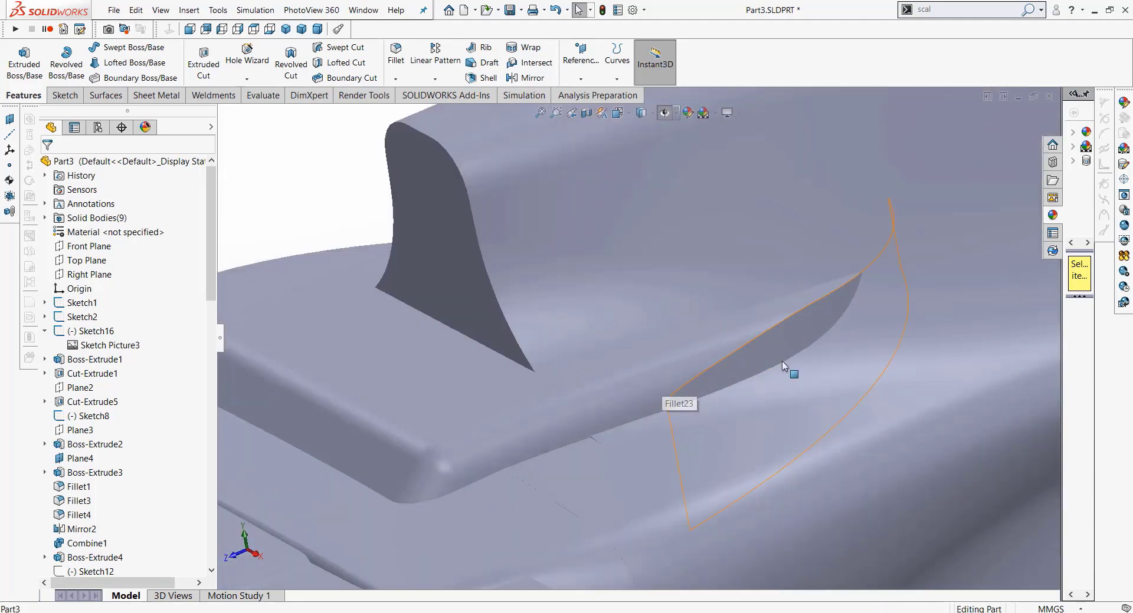
{"action": "middle_click_drag", "start_coordinate": [794, 359], "coordinate": [802, 358]}
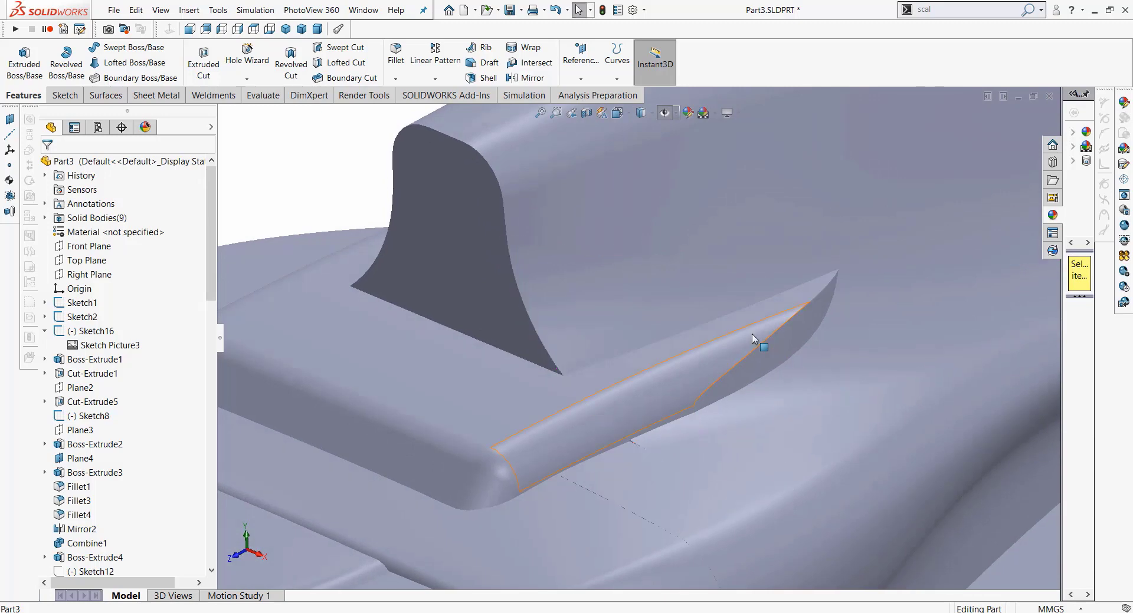
Step: Fillet the top and underside edges of the ridge beside the fin at 50 mm
{"action": "left_click", "coordinate": [395, 56]}
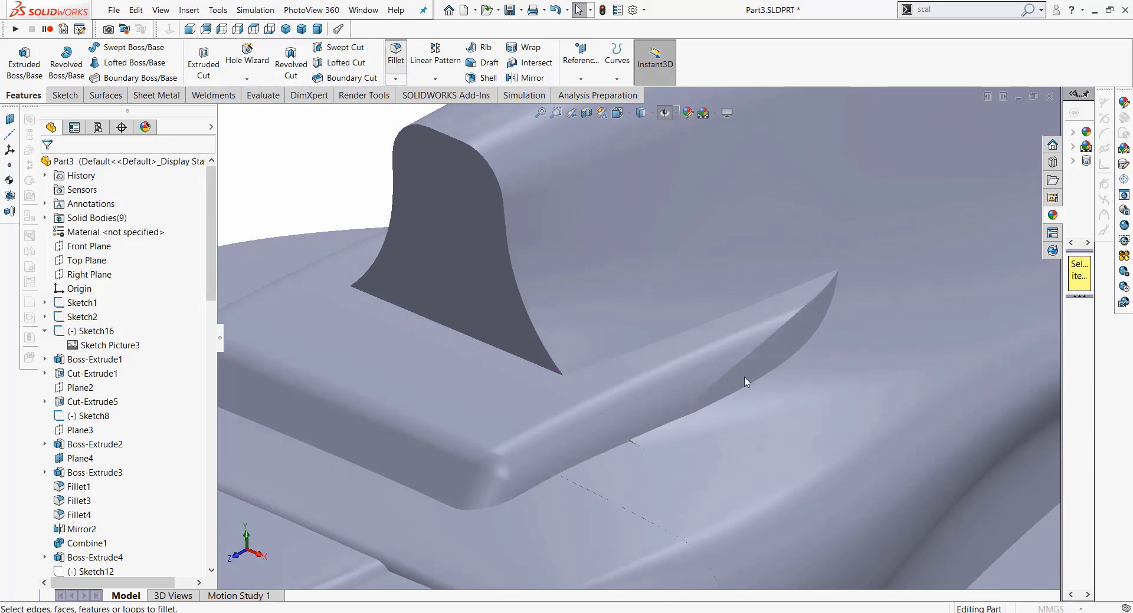
{"action": "left_click", "coordinate": [733, 370]}
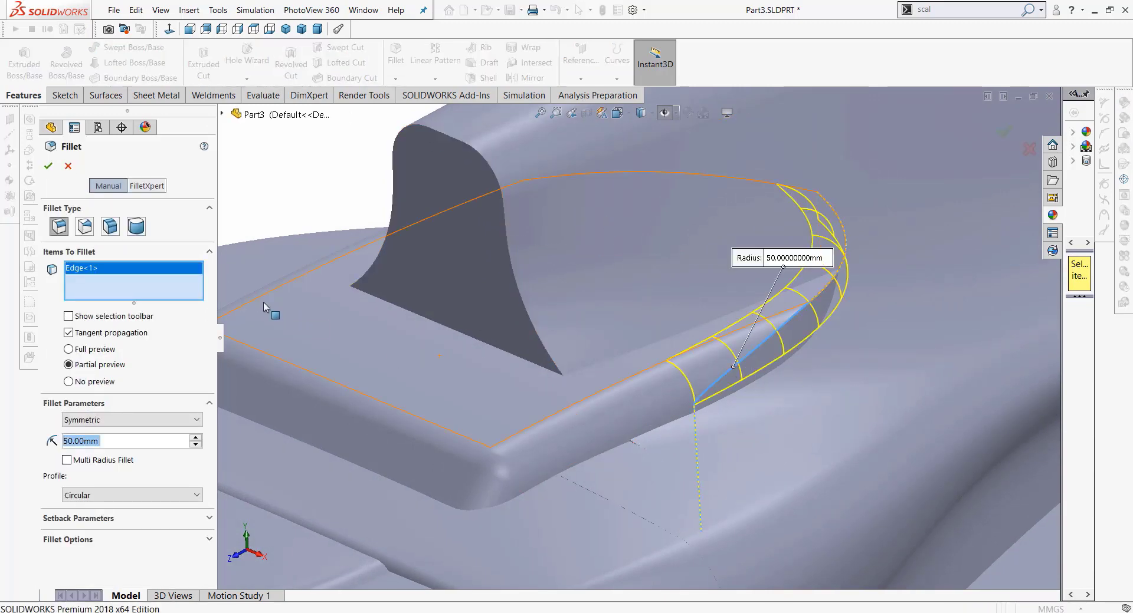
{"action": "mouse_move", "coordinate": [596, 330]}
{"action": "middle_mouse_down"}
{"action": "mouse_move", "coordinate": [640, 347]}
{"action": "mouse_move", "coordinate": [507, 283]}
{"action": "middle_mouse_up"}
{"action": "left_click", "coordinate": [466, 242]}
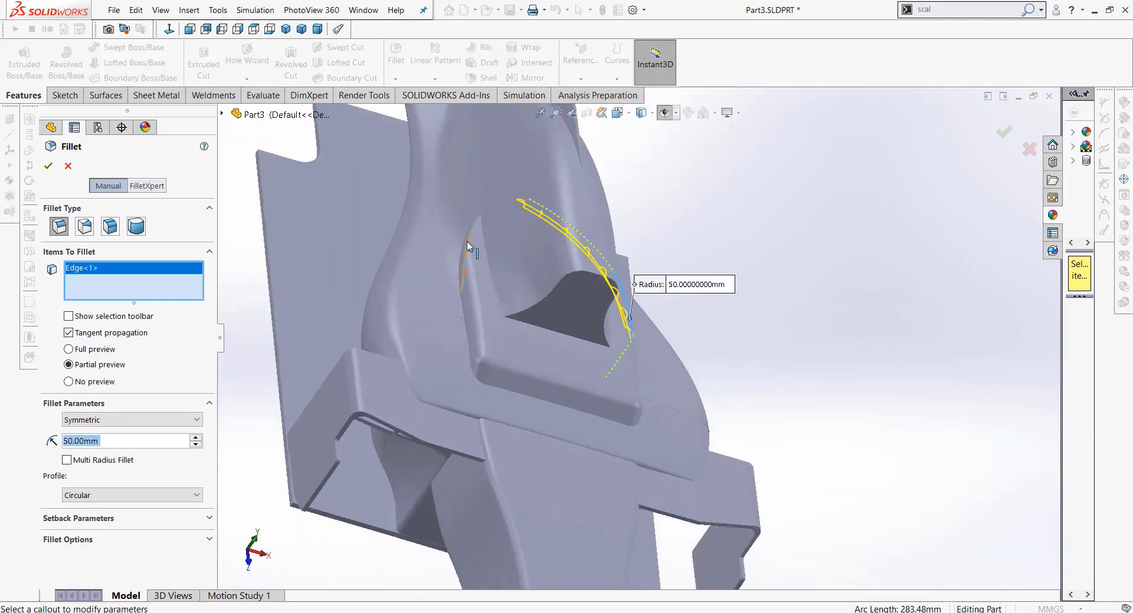
{"action": "left_click", "coordinate": [49, 166]}
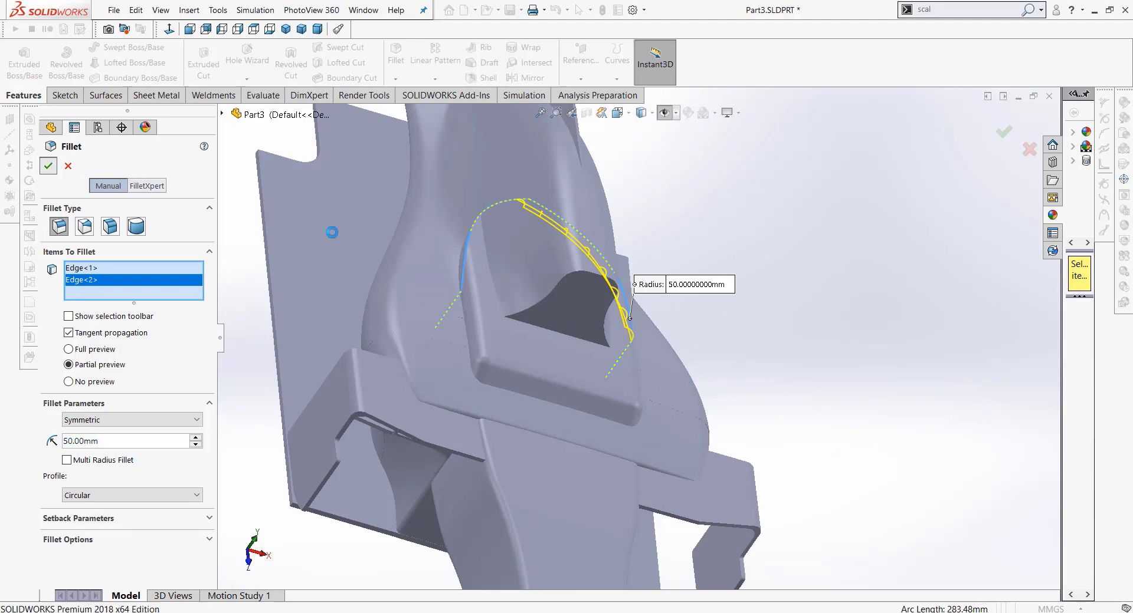
{"action": "mouse_move", "coordinate": [853, 312]}
{"action": "middle_mouse_down"}
{"action": "mouse_move", "coordinate": [792, 283]}
{"action": "mouse_move", "coordinate": [809, 322]}
{"action": "mouse_move", "coordinate": [829, 314]}
{"action": "middle_mouse_up"}
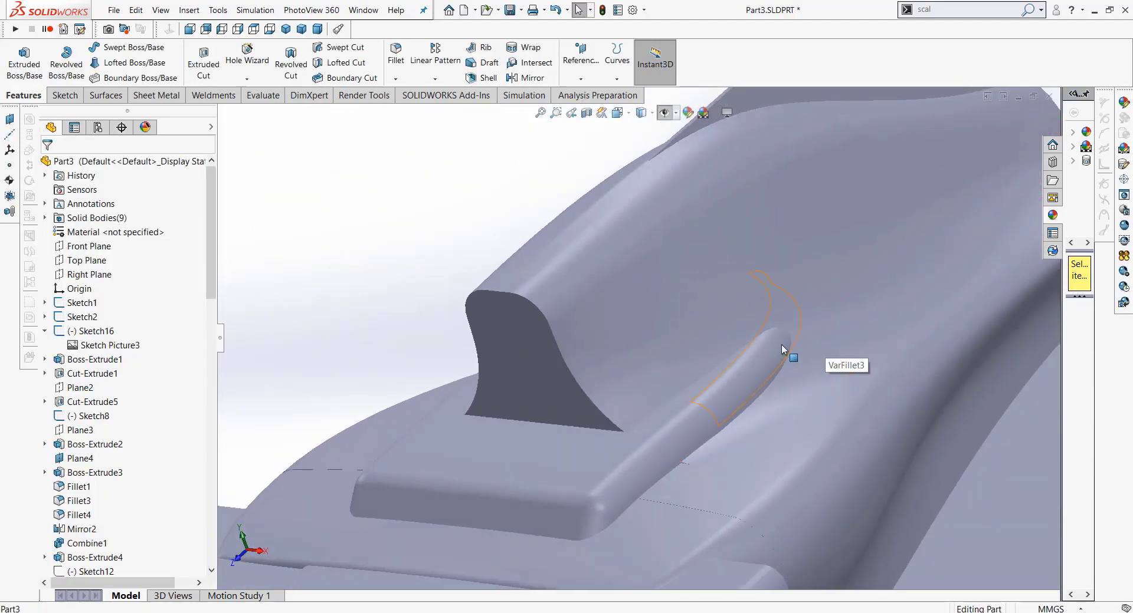
{"action": "left_click", "coordinate": [286, 30]}
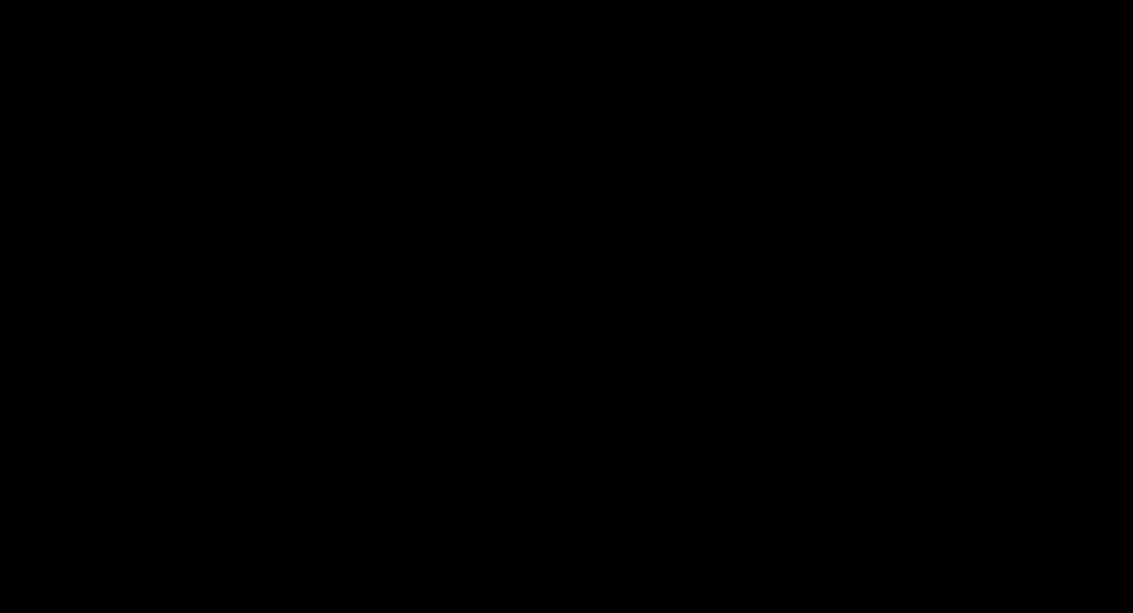